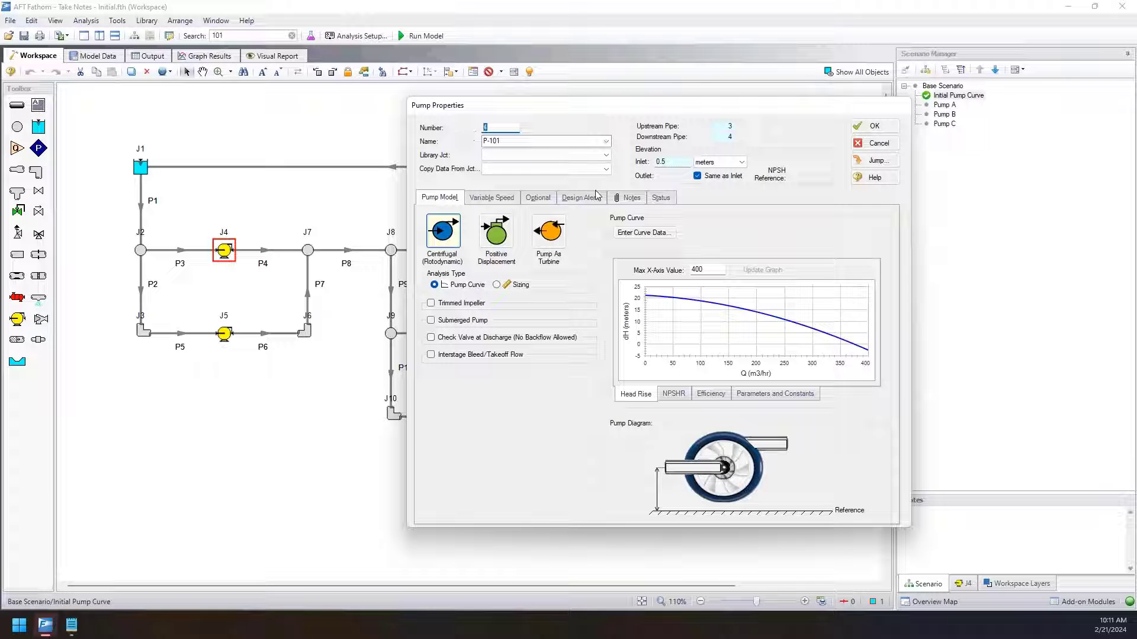
# Renumber pump P-101 as junction 101, accepting its permanent disconnection from the parent scenario.
pyautogui.write('101')
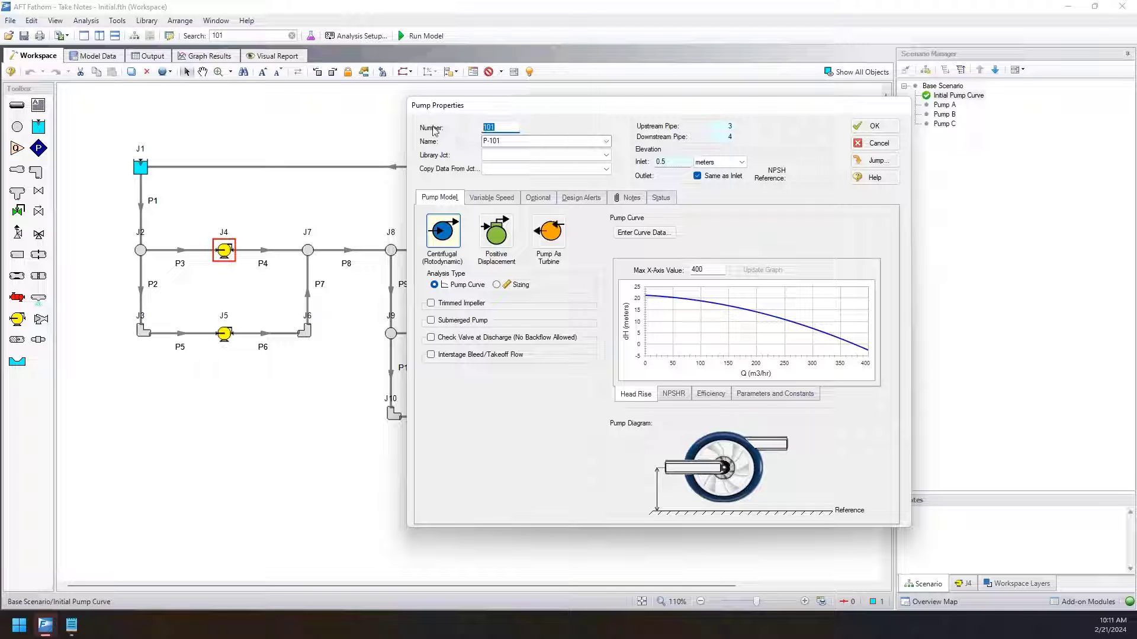
pyautogui.click(857, 131)
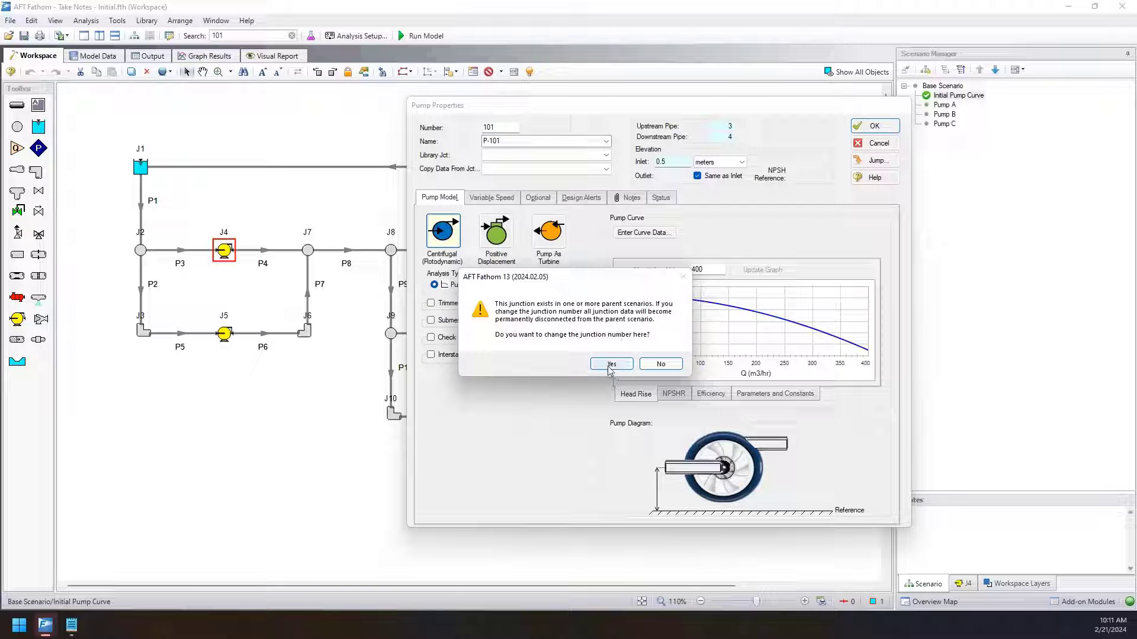
pyautogui.click(611, 364)
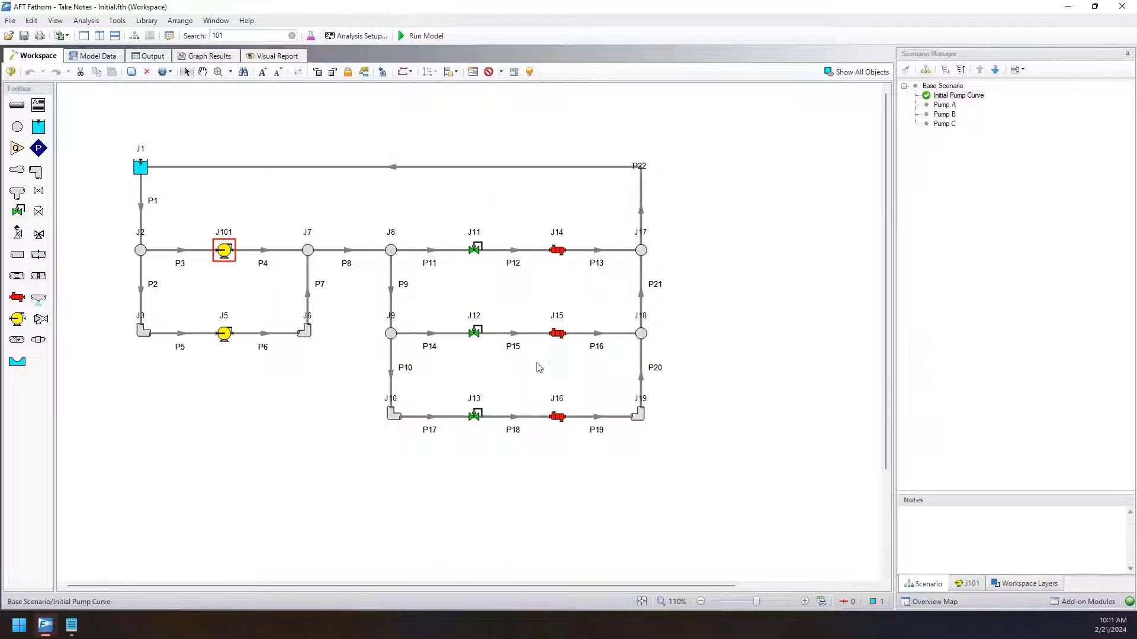
pyautogui.click(226, 253)
pyautogui.click(557, 250)
pyautogui.doubleClick(557, 251)
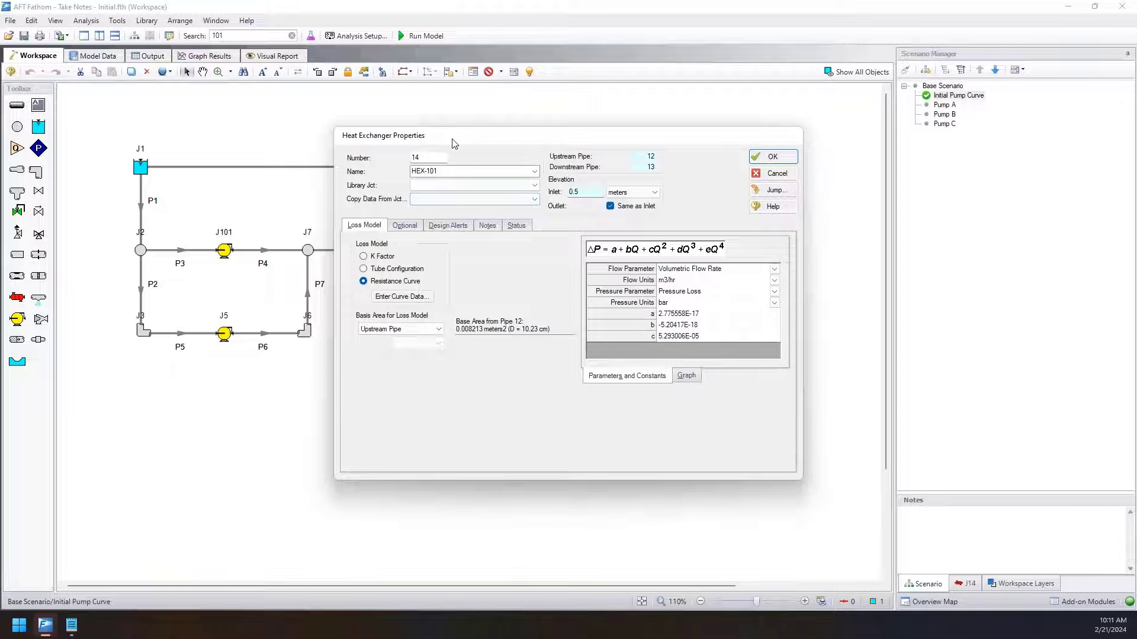
pyautogui.moveTo(454, 141); pyautogui.dragTo(606, 138)
pyautogui.doubleClick(580, 161)
pyautogui.write('101')
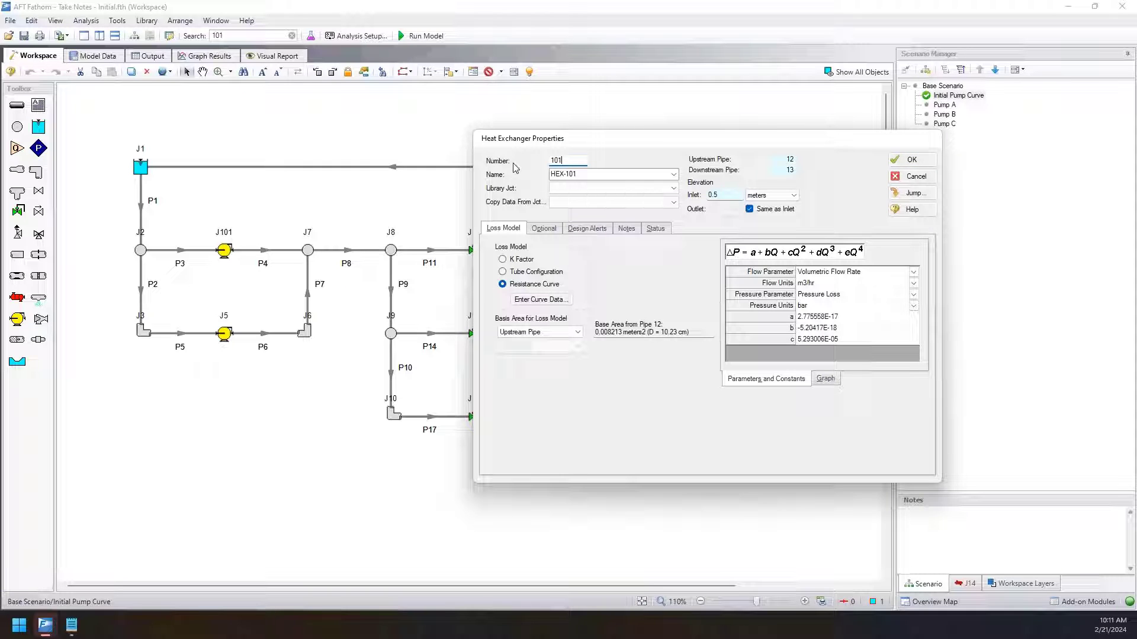
pyautogui.click(914, 178)
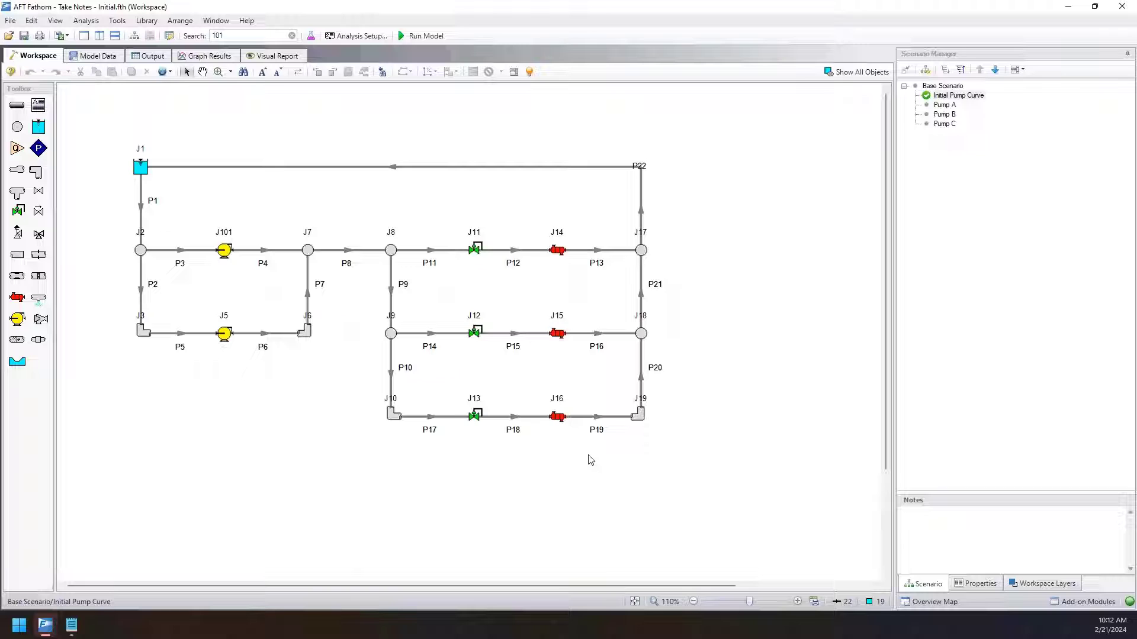
# Increment the numbers of the three control valve and heat exchanger branches by 100, continuing the renumbering in the child scenario.
pyautogui.moveTo(604, 457); pyautogui.dragTo(438, 225)
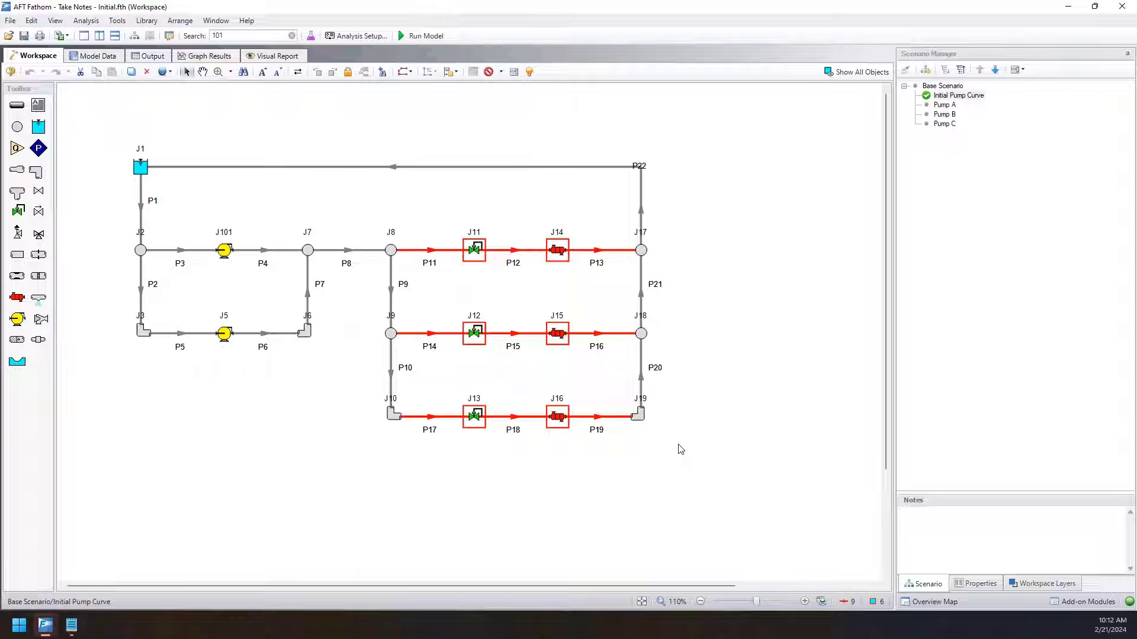
pyautogui.moveTo(448, 217); pyautogui.dragTo(511, 463)
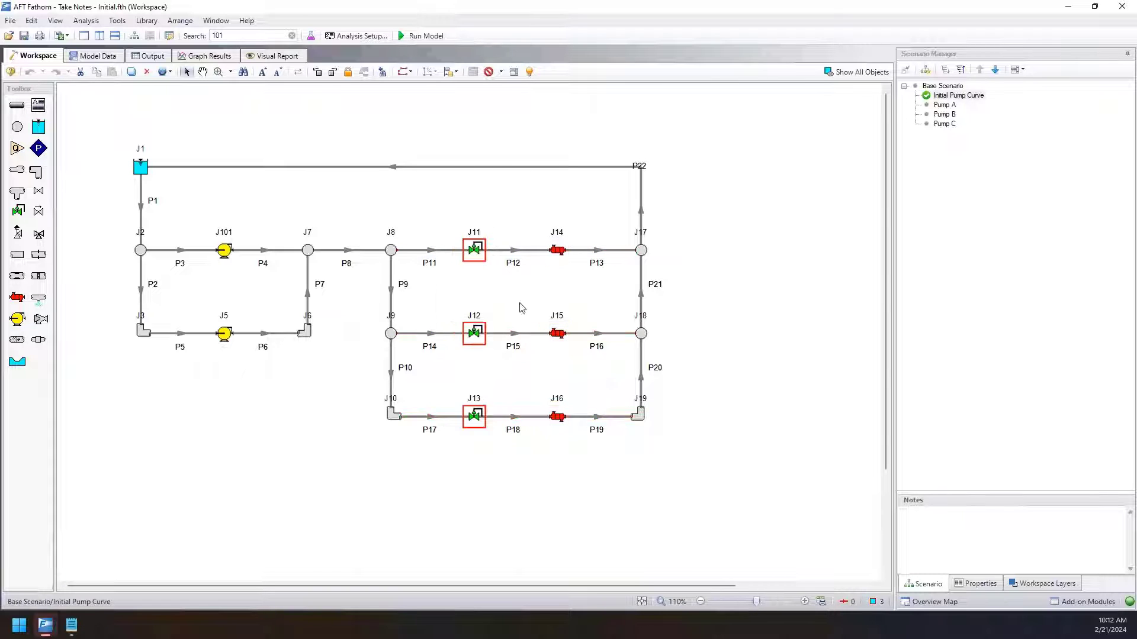
pyautogui.click(532, 228)
pyautogui.moveTo(535, 221); pyautogui.dragTo(448, 217)
pyautogui.click(626, 518)
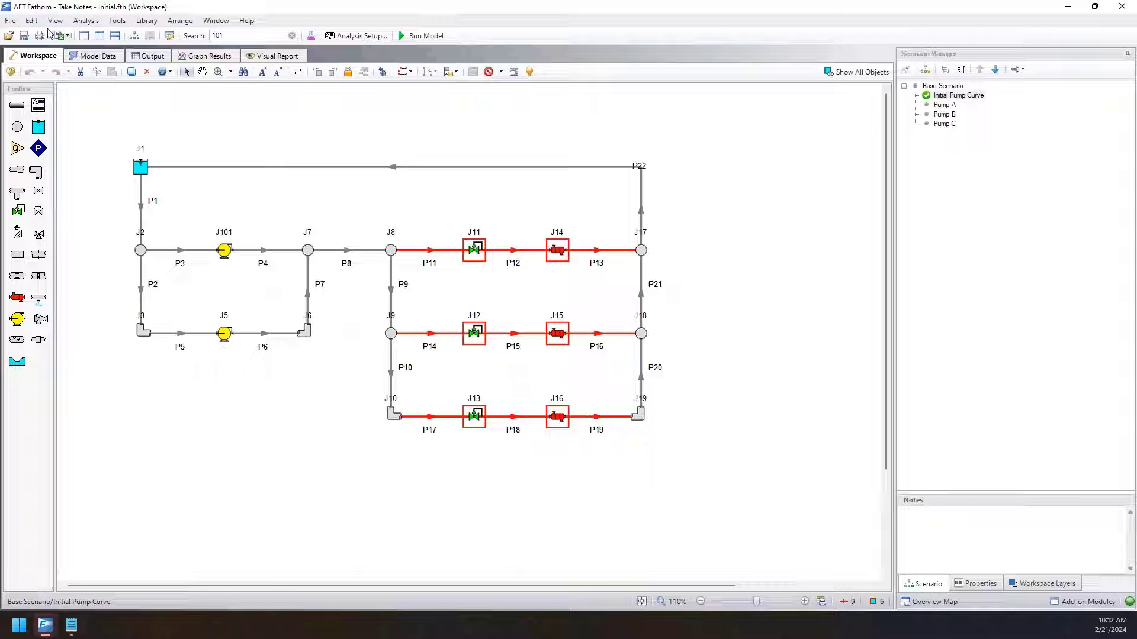
pyautogui.click(31, 20)
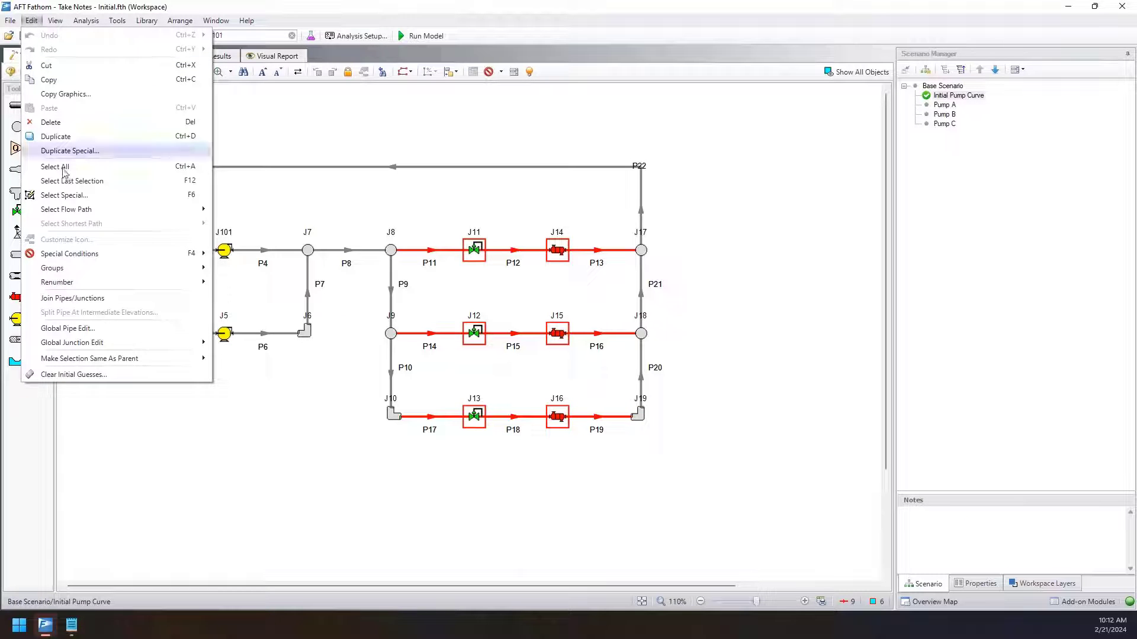
pyautogui.moveTo(77, 282)
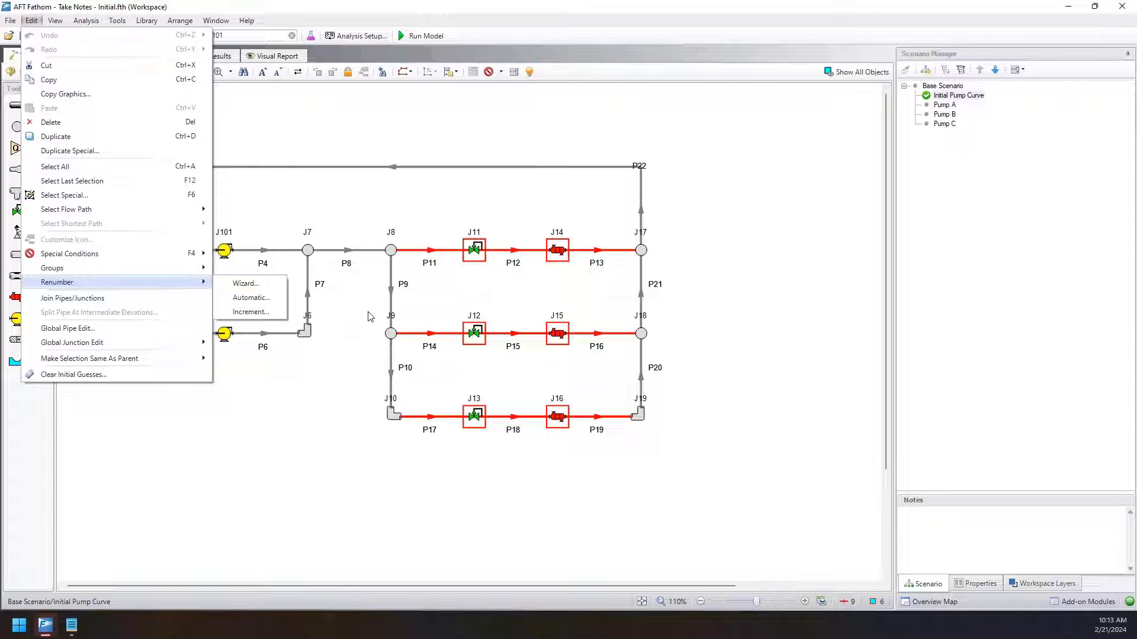
pyautogui.click(237, 313)
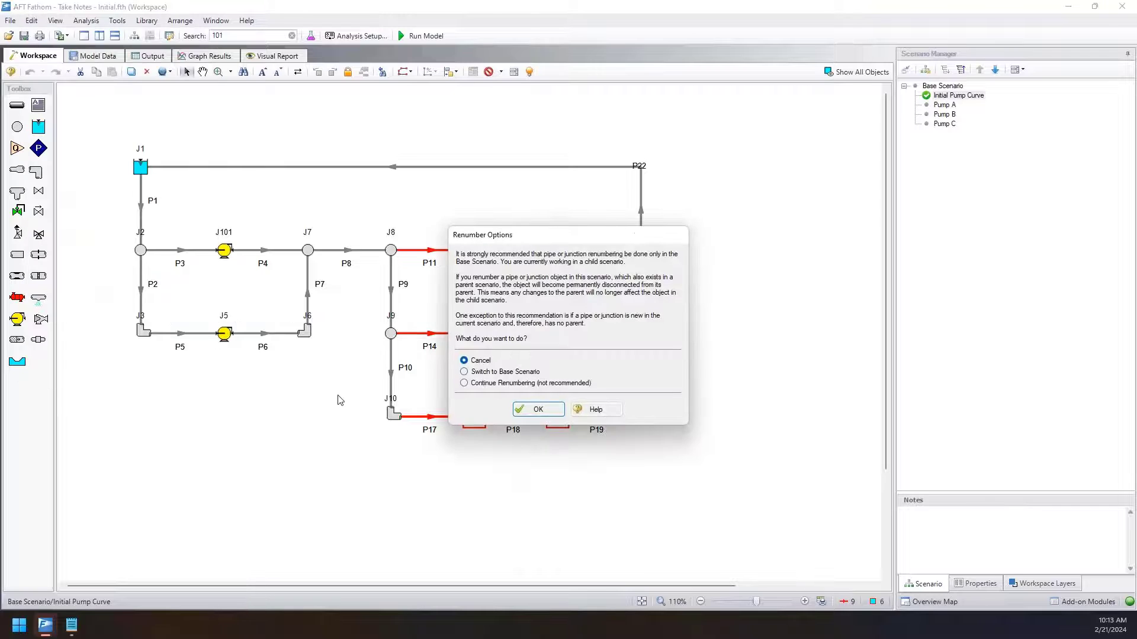
pyautogui.click(562, 383)
pyautogui.click(555, 413)
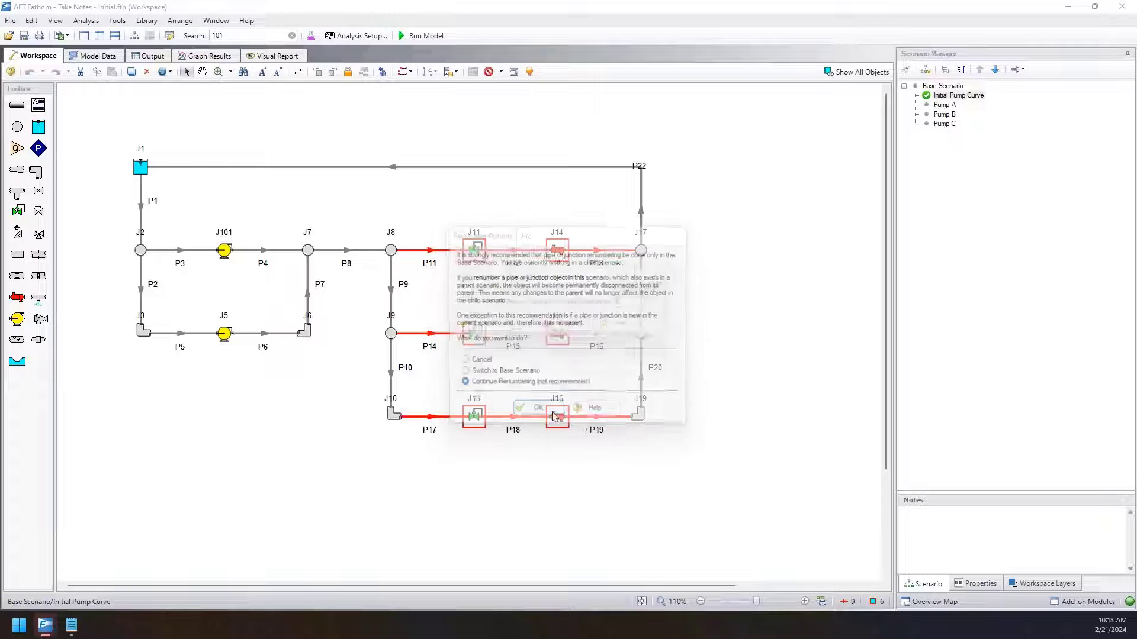
pyautogui.moveTo(584, 280); pyautogui.dragTo(761, 287)
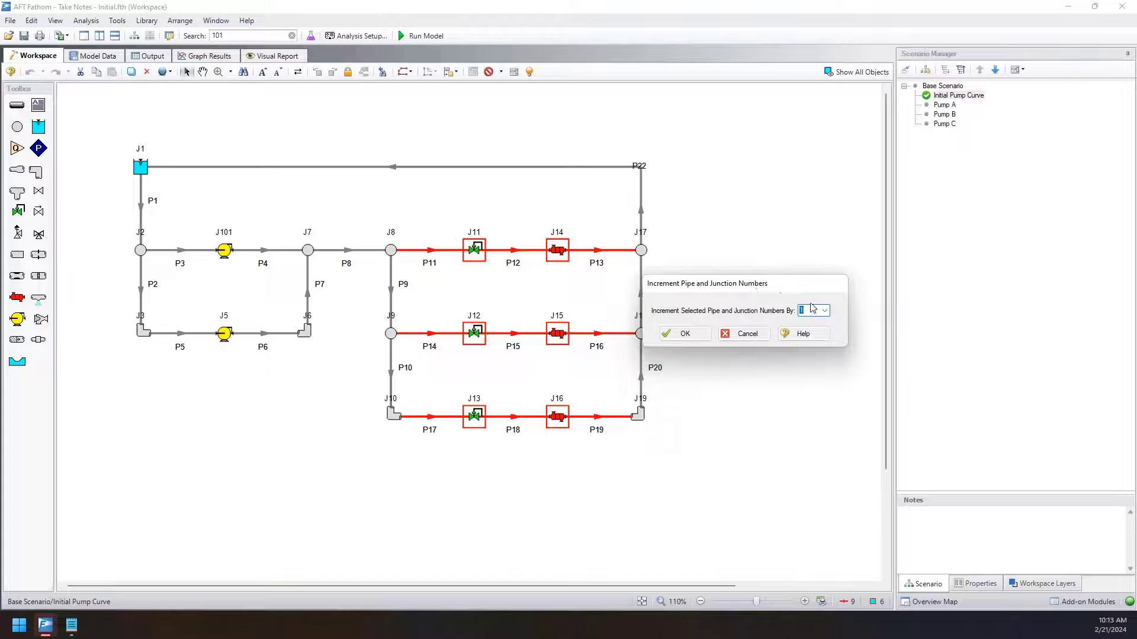
pyautogui.write('100')
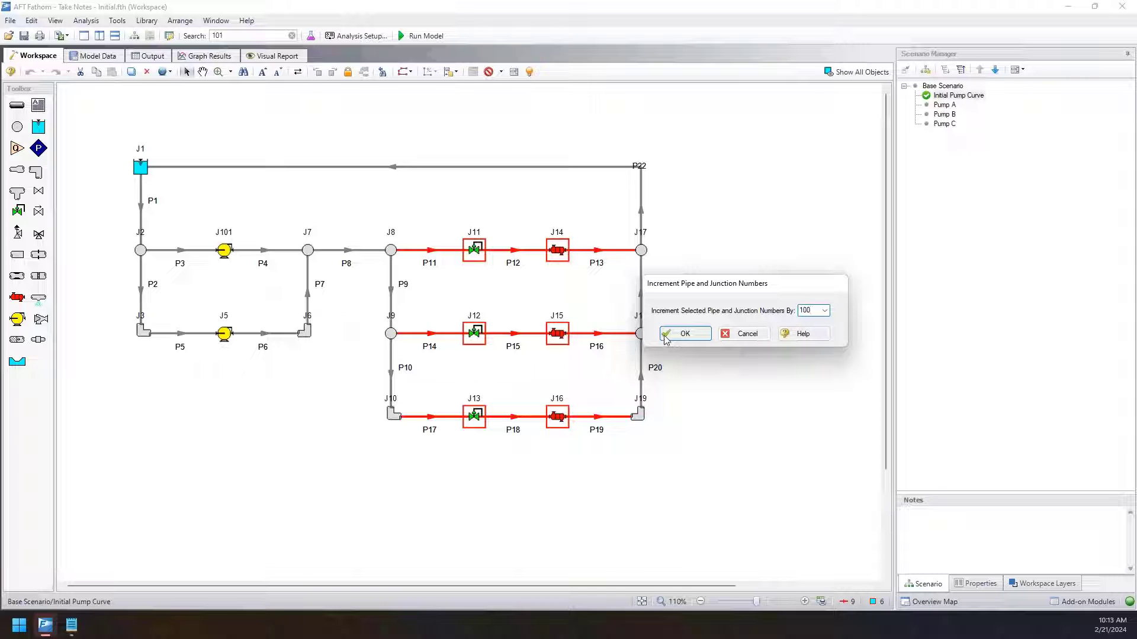
pyautogui.click(685, 333)
pyautogui.click(651, 471)
# Duplicate the three valve and heat exchanger branches with numbers incremented by 100, and place the copies below the pumps.
pyautogui.moveTo(586, 453); pyautogui.dragTo(409, 223)
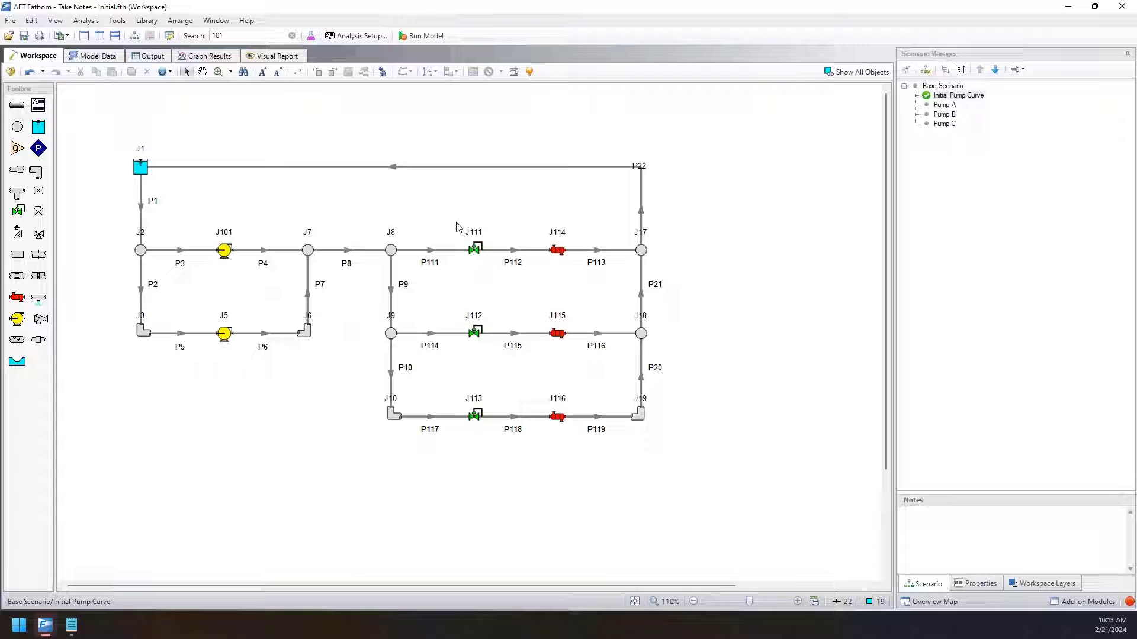
pyautogui.moveTo(621, 479); pyautogui.dragTo(460, 224)
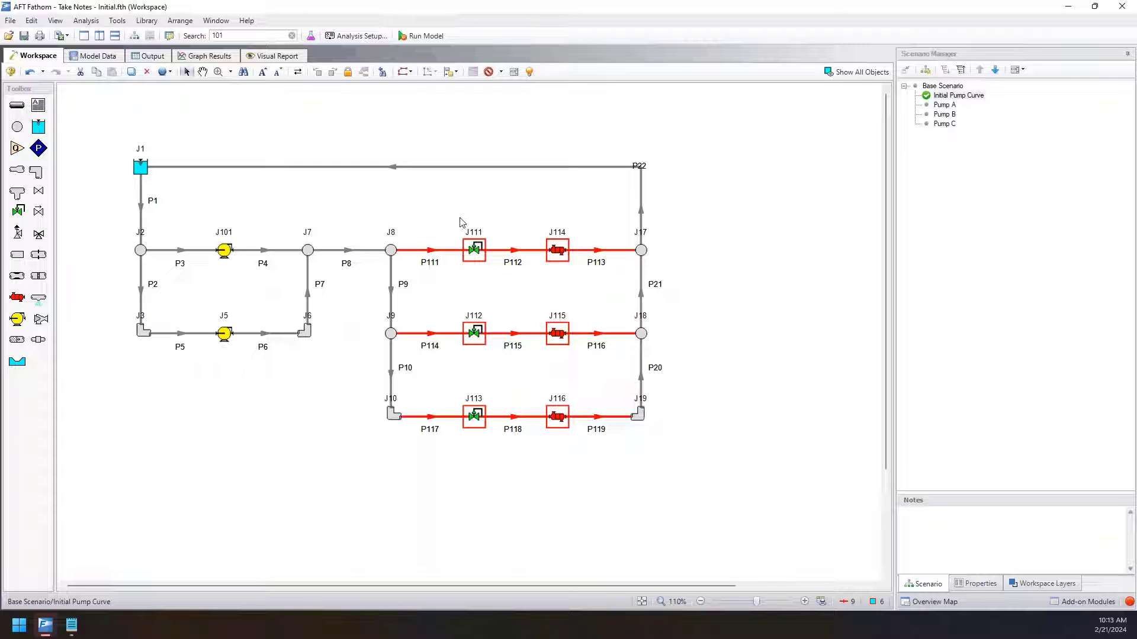
pyautogui.moveTo(686, 449); pyautogui.dragTo(420, 240)
pyautogui.click(462, 233)
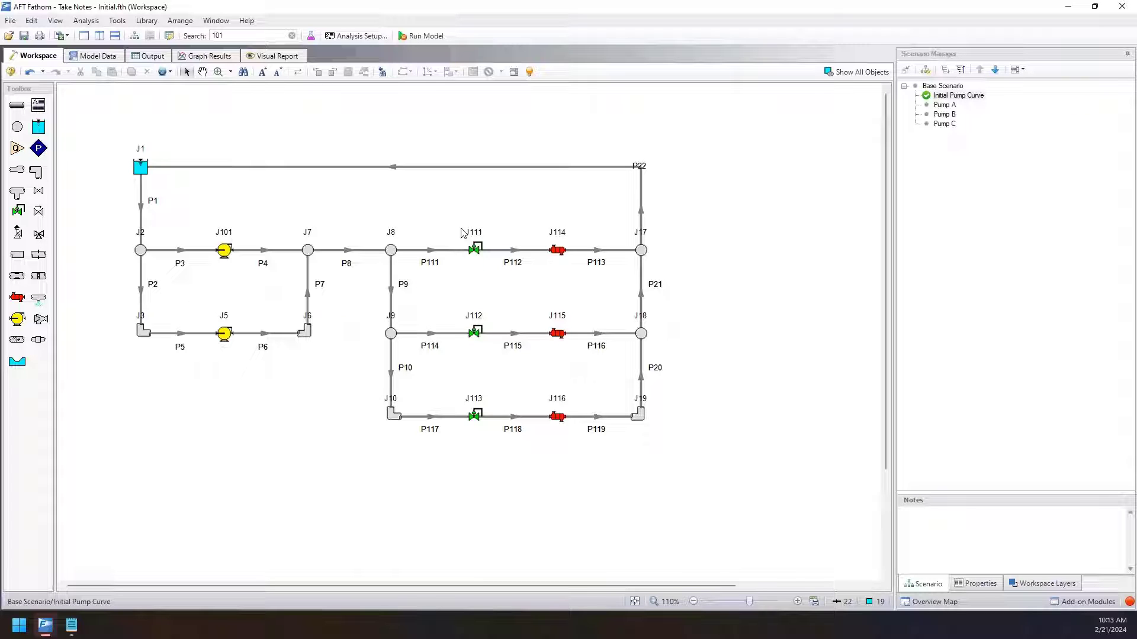
pyautogui.moveTo(616, 457); pyautogui.dragTo(421, 207)
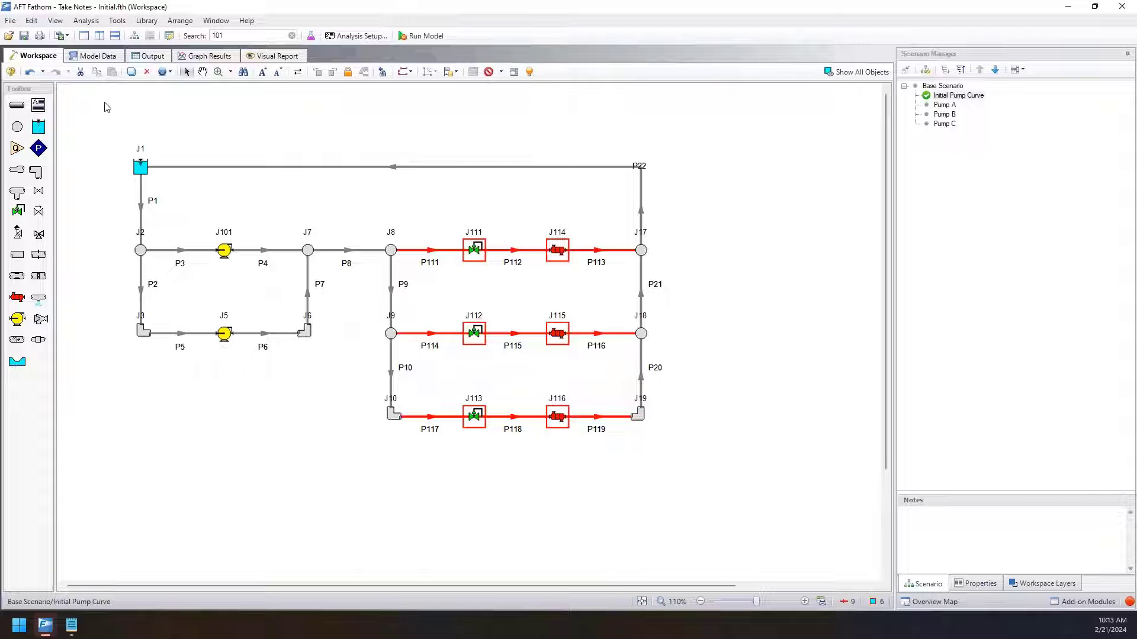
pyautogui.click(31, 20)
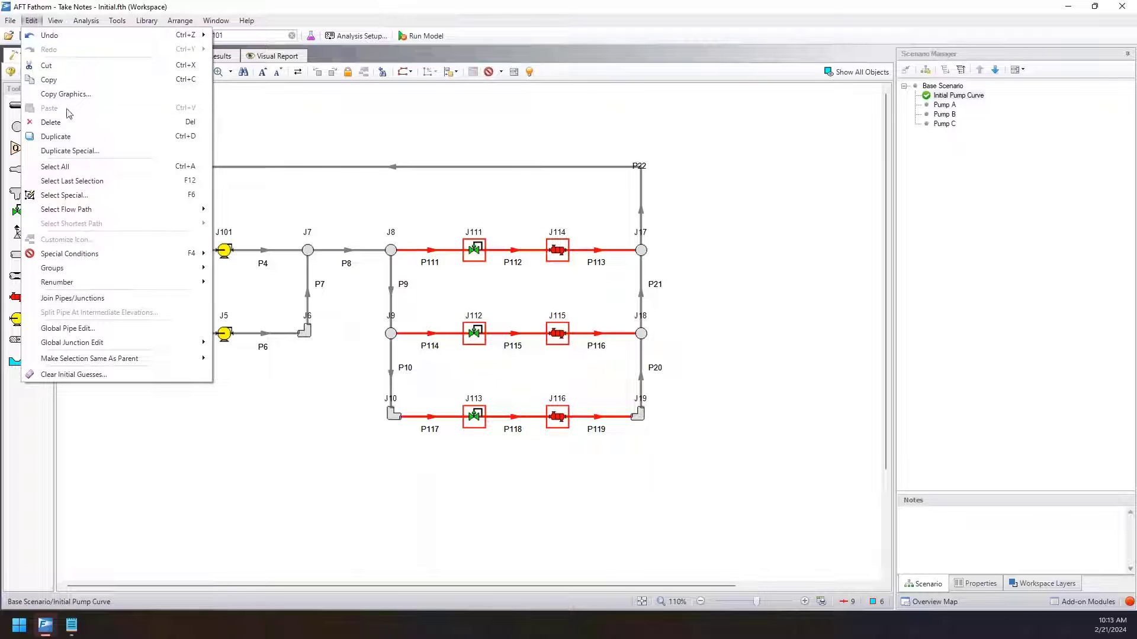
pyautogui.click(86, 153)
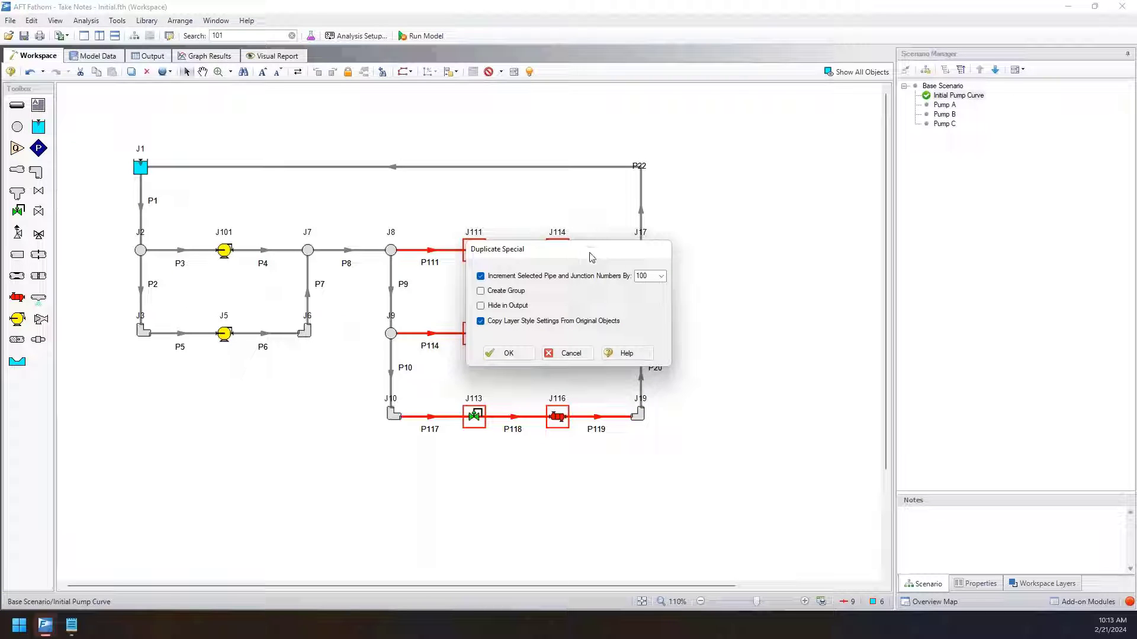
pyautogui.moveTo(591, 257); pyautogui.dragTo(788, 239)
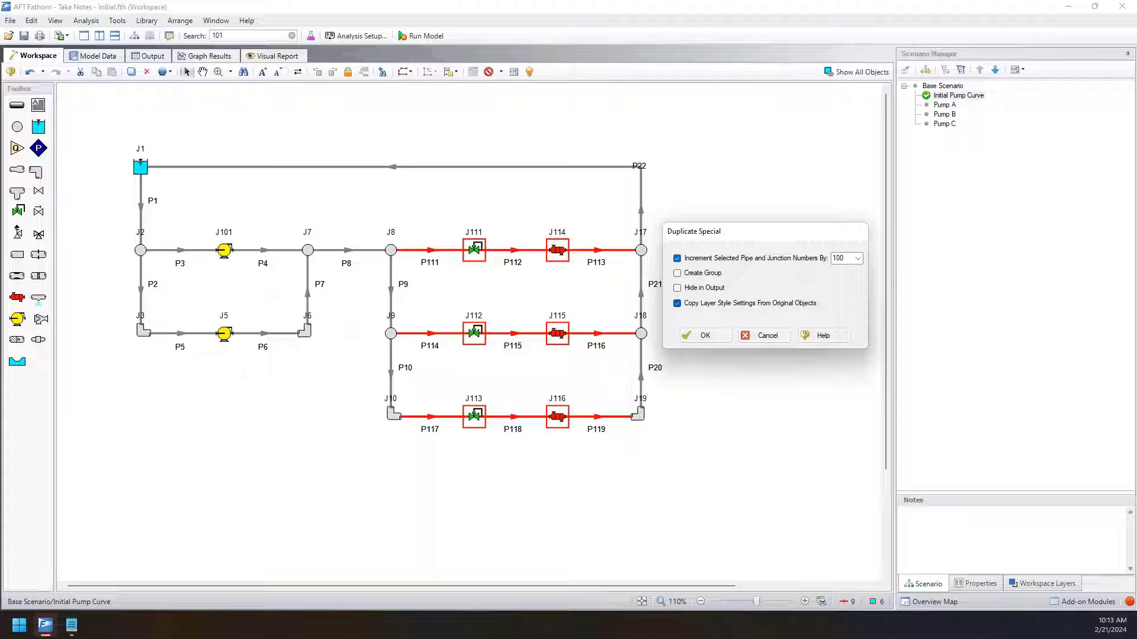
pyautogui.doubleClick(848, 259)
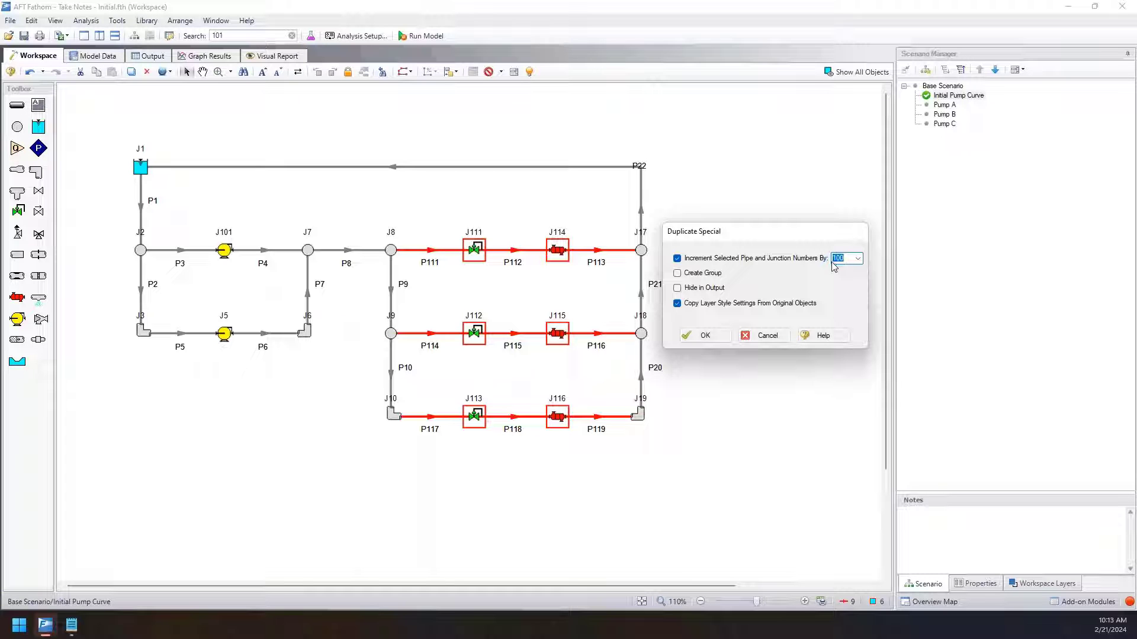
pyautogui.click(681, 337)
pyautogui.moveTo(500, 383); pyautogui.dragTo(158, 446)
pyautogui.click(88, 341)
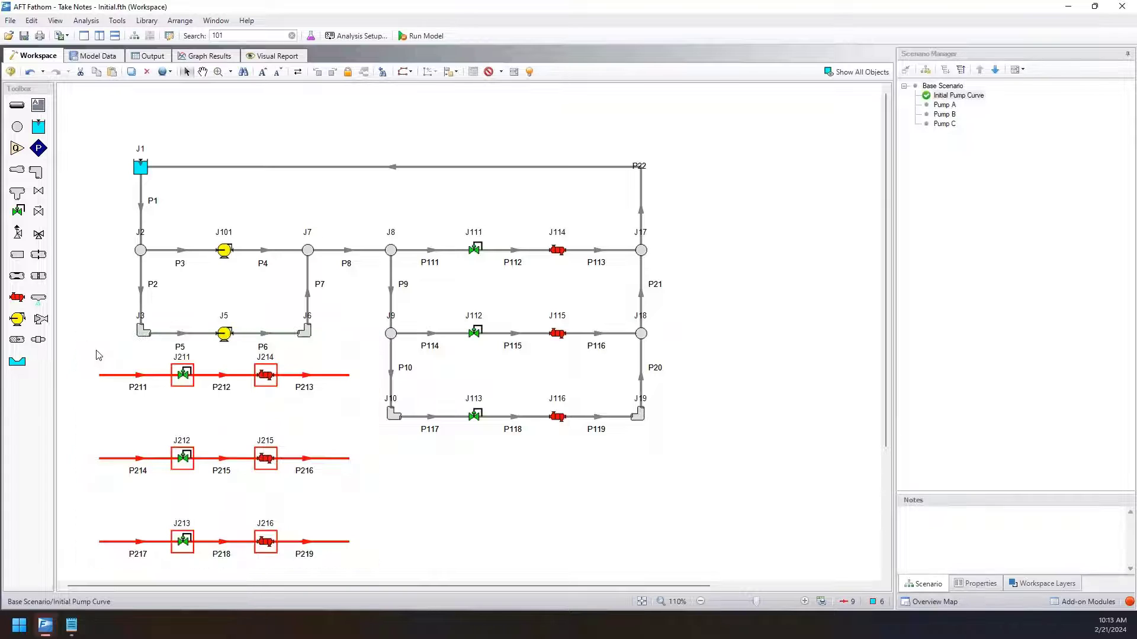
pyautogui.click(152, 381)
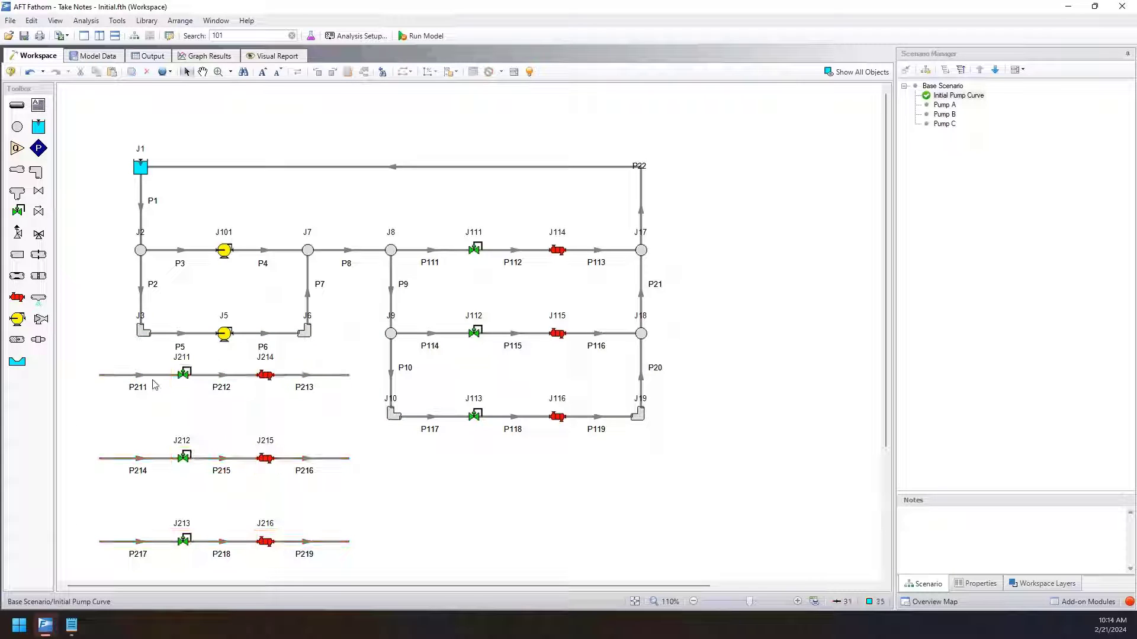
pyautogui.scroll(-2, 338, 418)
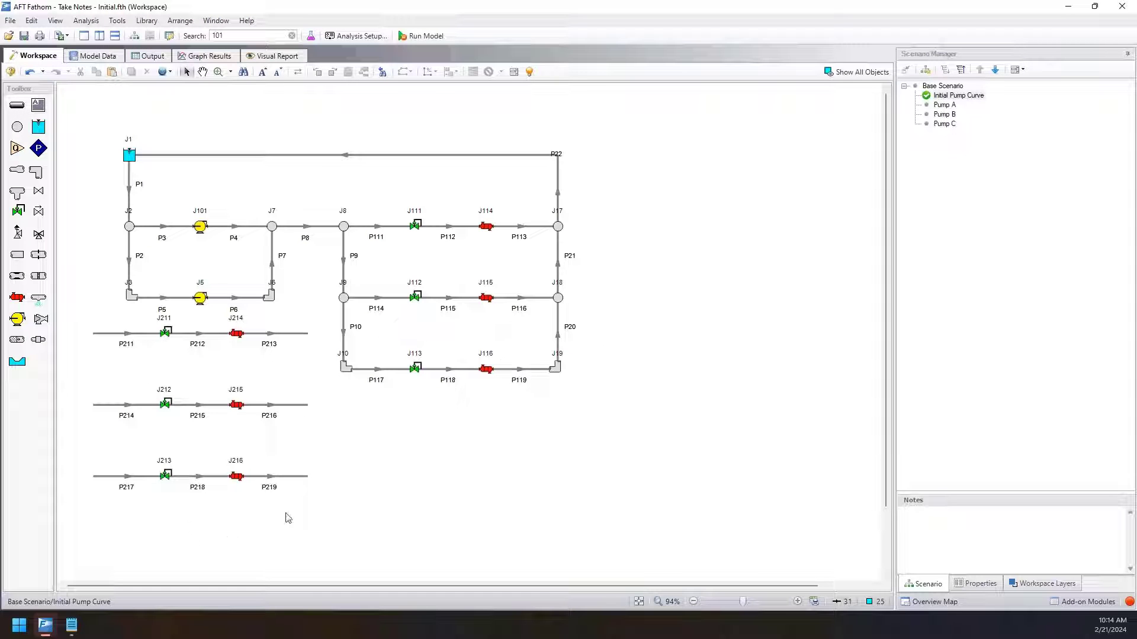
pyautogui.moveTo(340, 503); pyautogui.dragTo(106, 336)
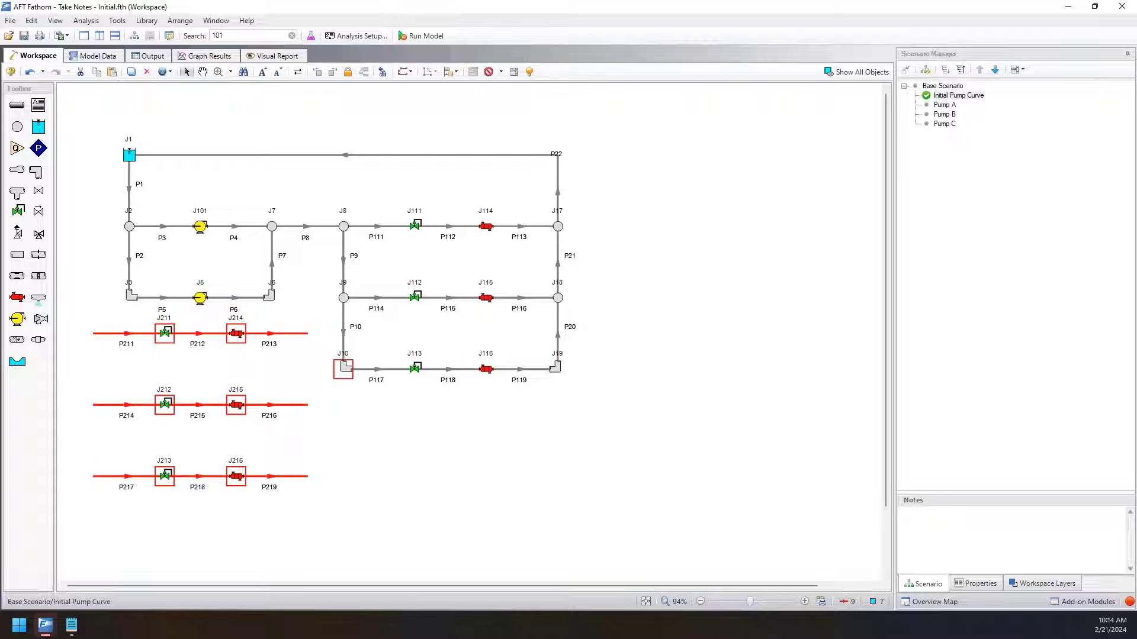
pyautogui.click(110, 352)
pyautogui.moveTo(276, 505); pyautogui.dragTo(98, 317)
pyautogui.click(31, 21)
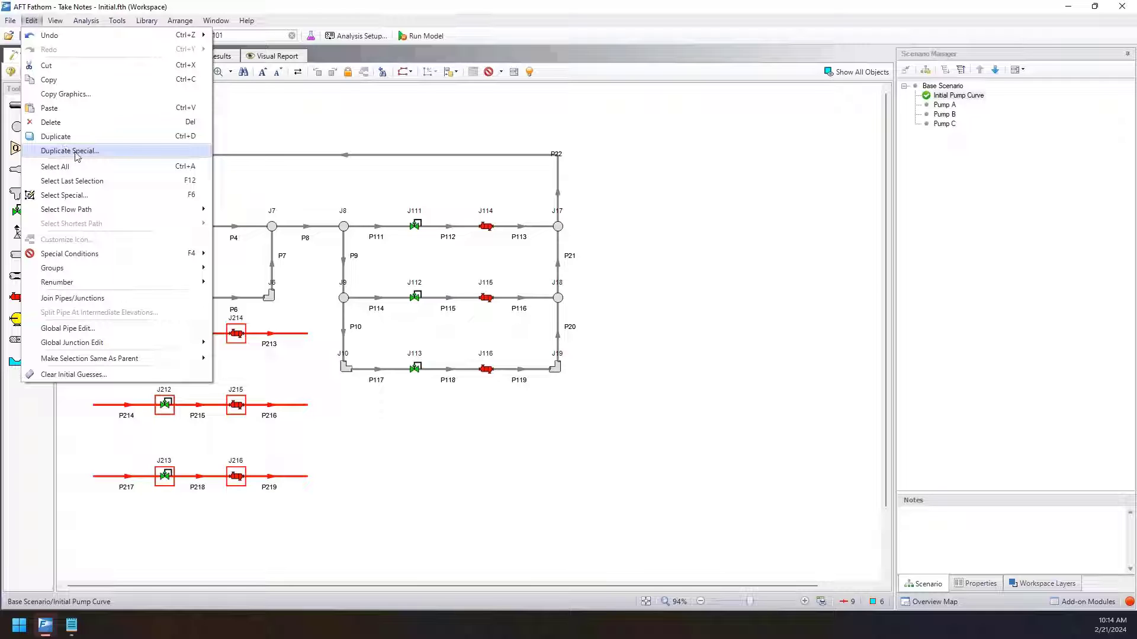
pyautogui.click(251, 533)
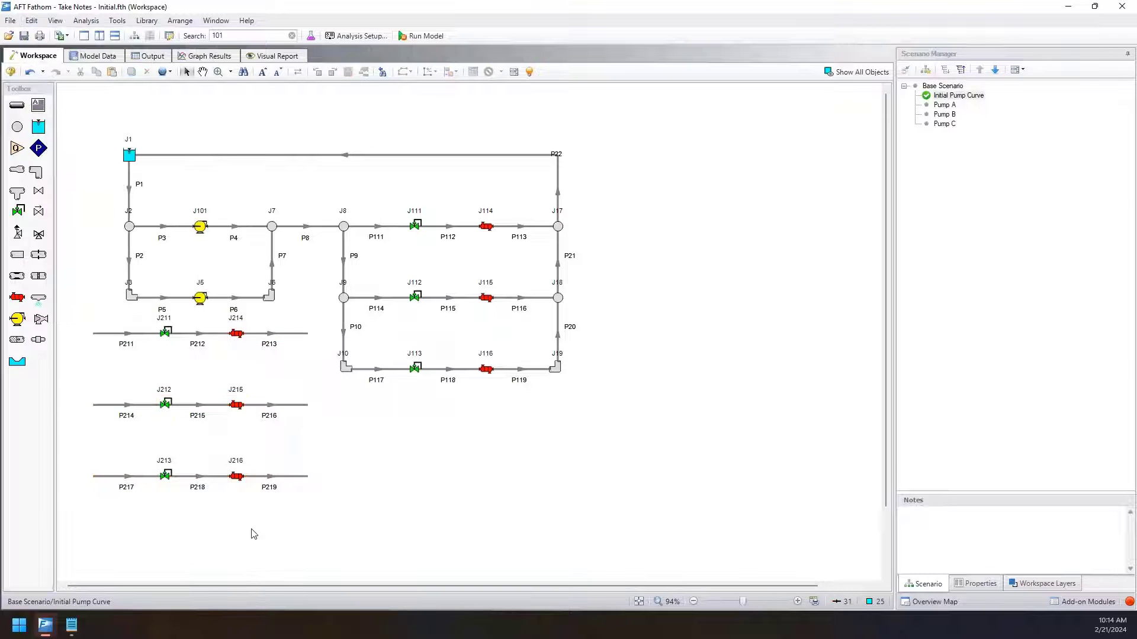
# Delete the three duplicated branches, including valves J211 to J213 and heat exchangers J214 to J216.
pyautogui.moveTo(251, 528); pyautogui.dragTo(111, 325)
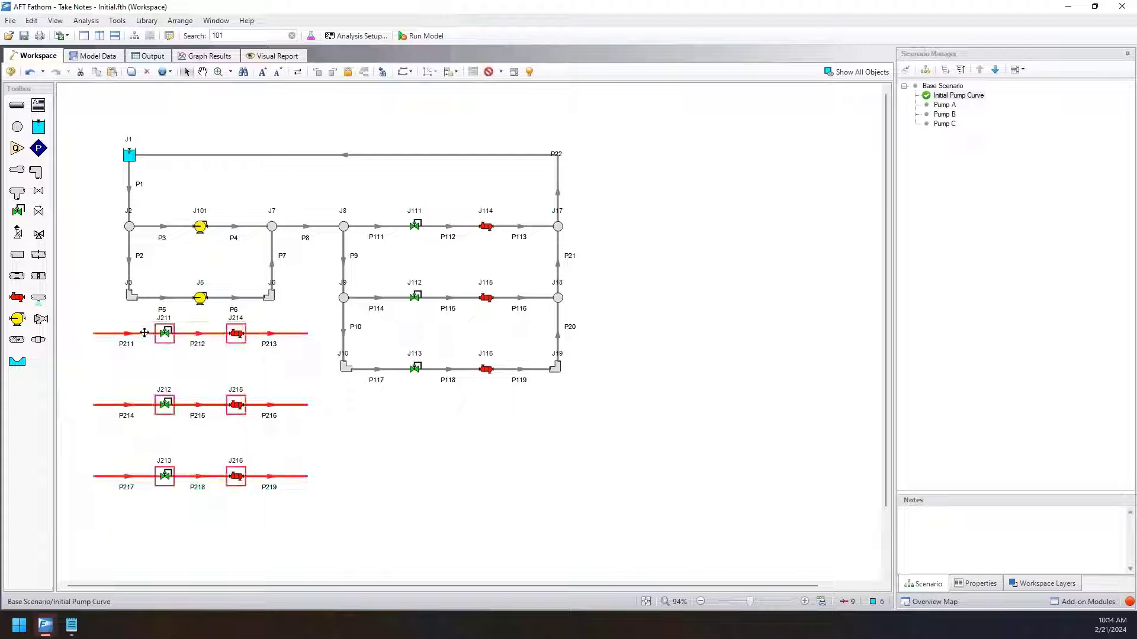
pyautogui.press('Delete')
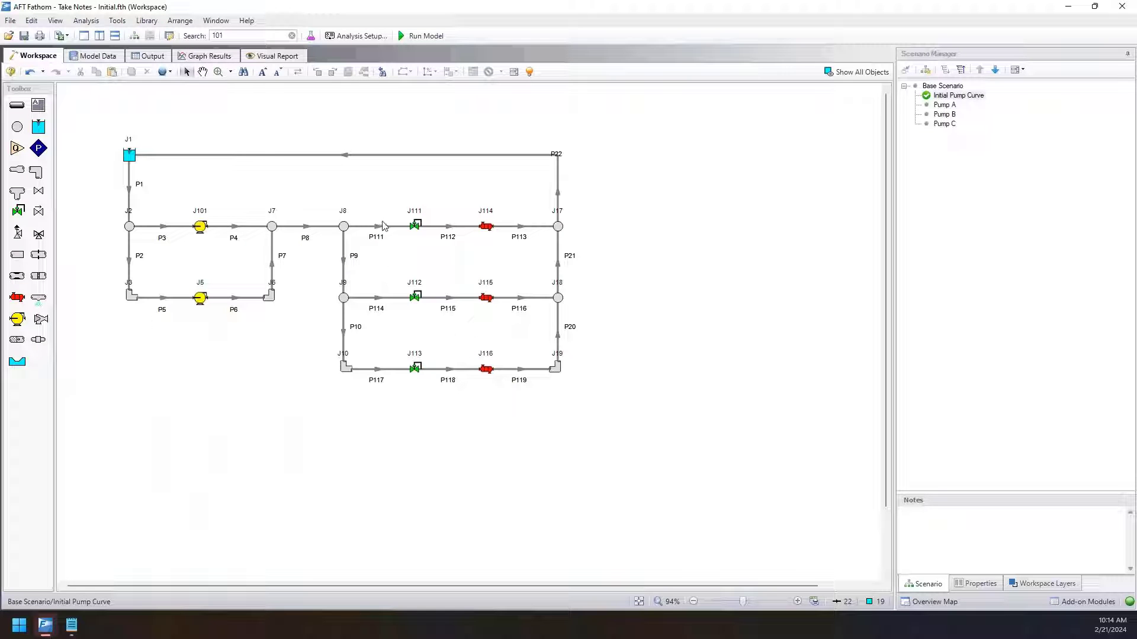
# Review the renumbered pipes 111 to 119 in the model data's pipe table, and return to the workspace.
pyautogui.click(107, 58)
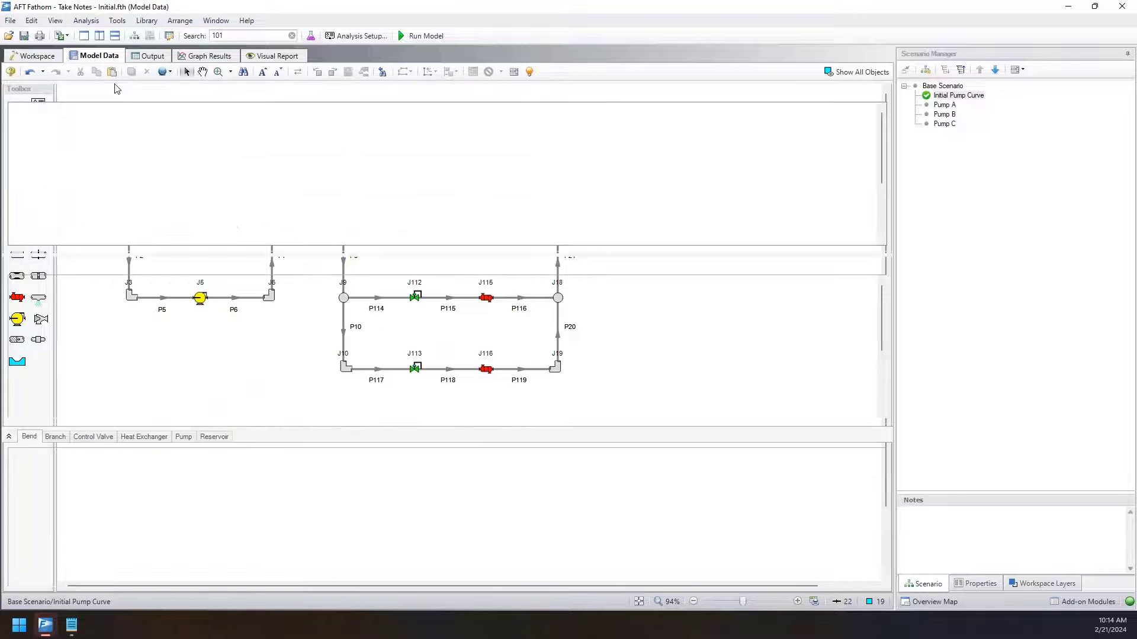
pyautogui.scroll(-1, 72, 379)
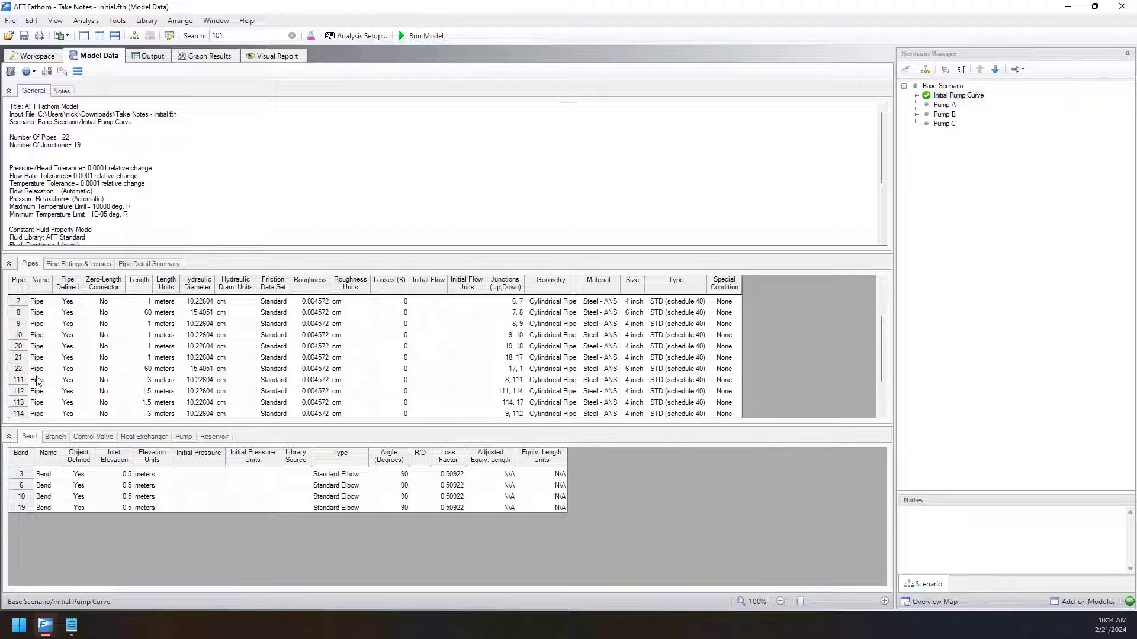
pyautogui.click(21, 380)
pyautogui.scroll(-2, 20, 381)
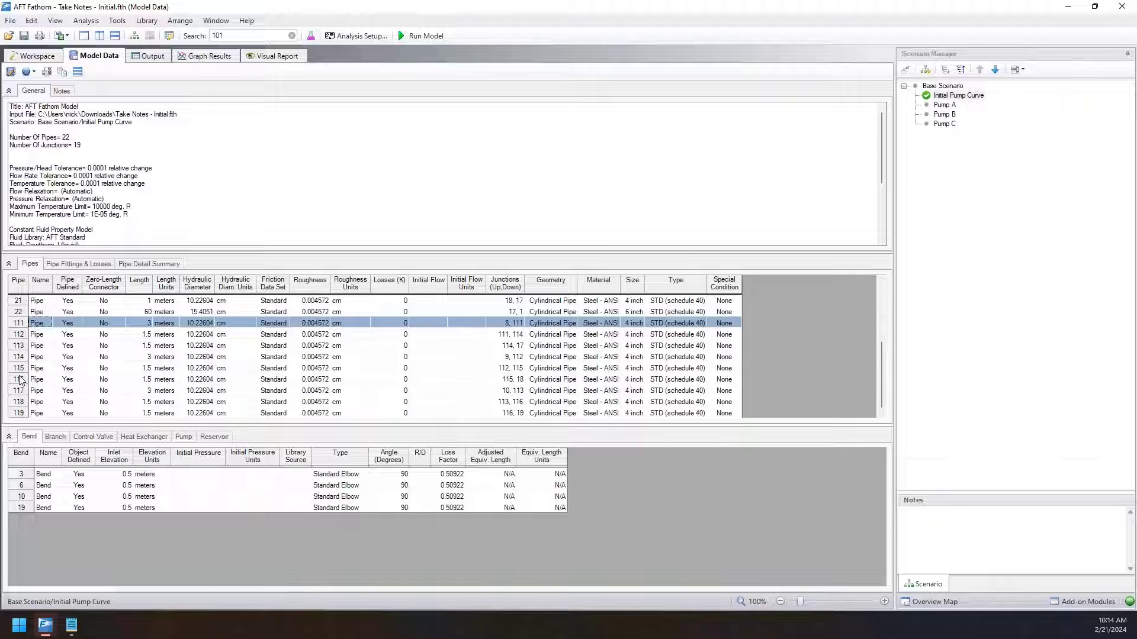
pyautogui.click(26, 414)
pyautogui.click(22, 323)
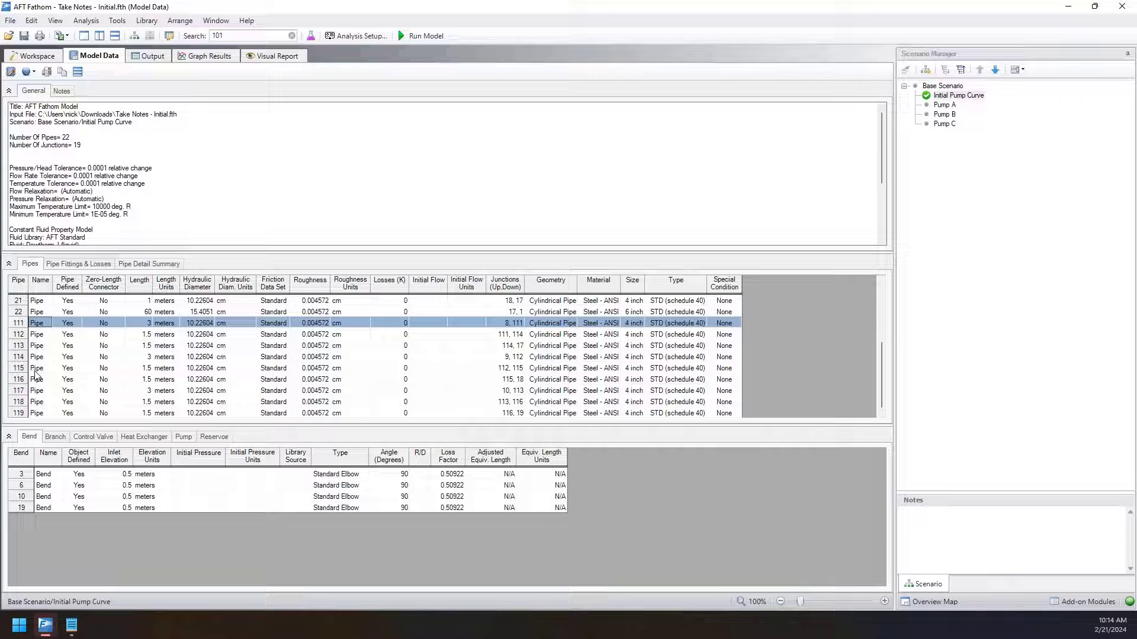
pyautogui.click(22, 404)
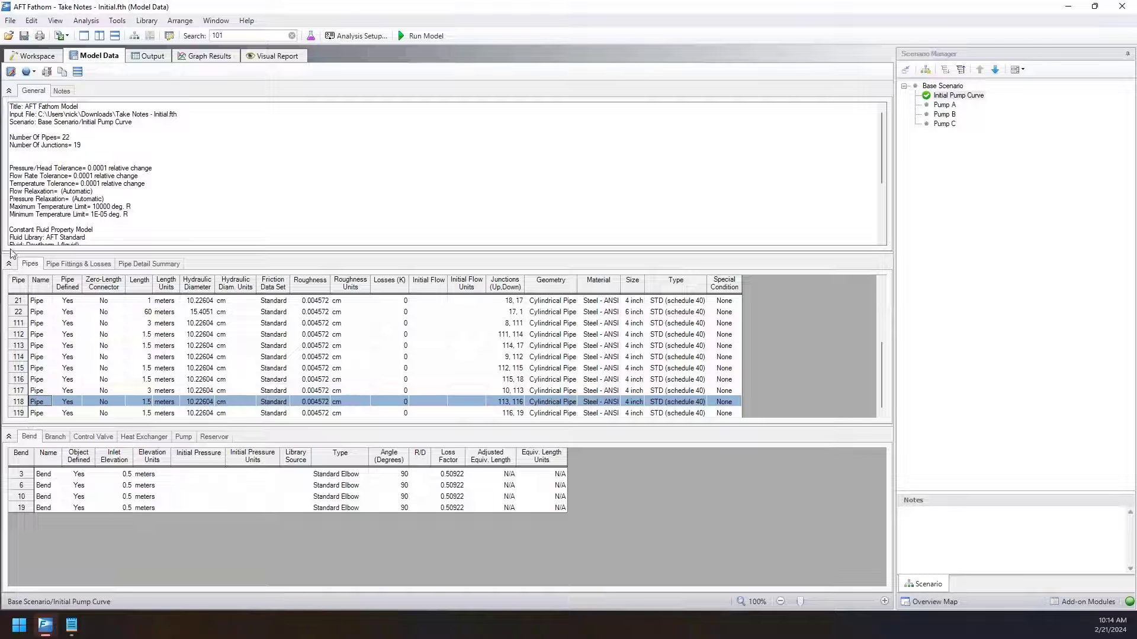
pyautogui.click(32, 56)
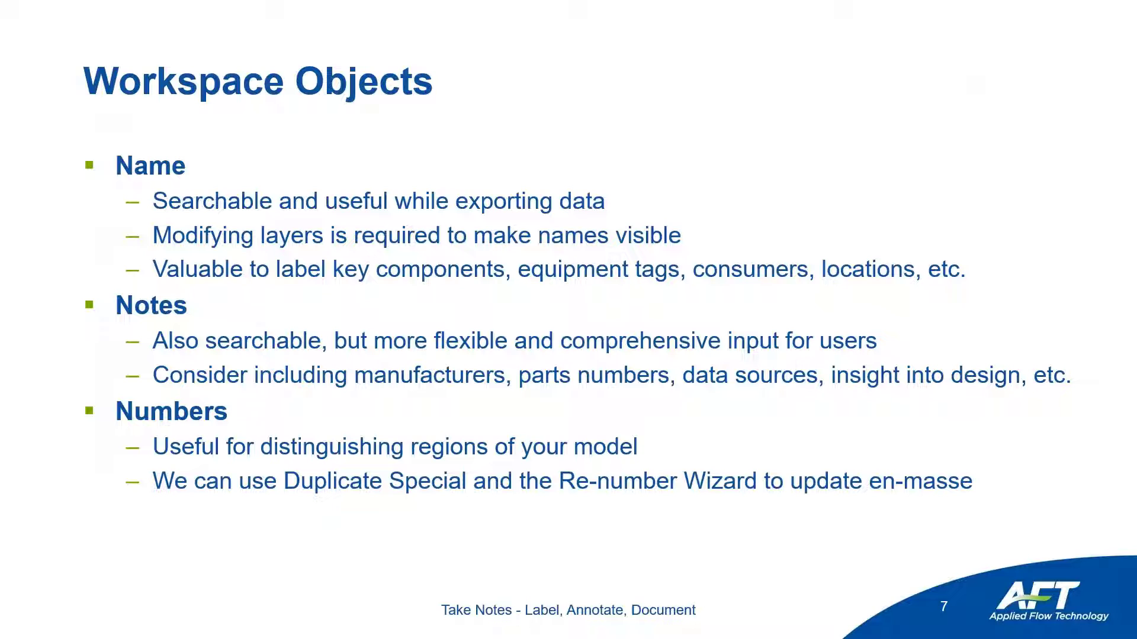
pyautogui.press('Right')
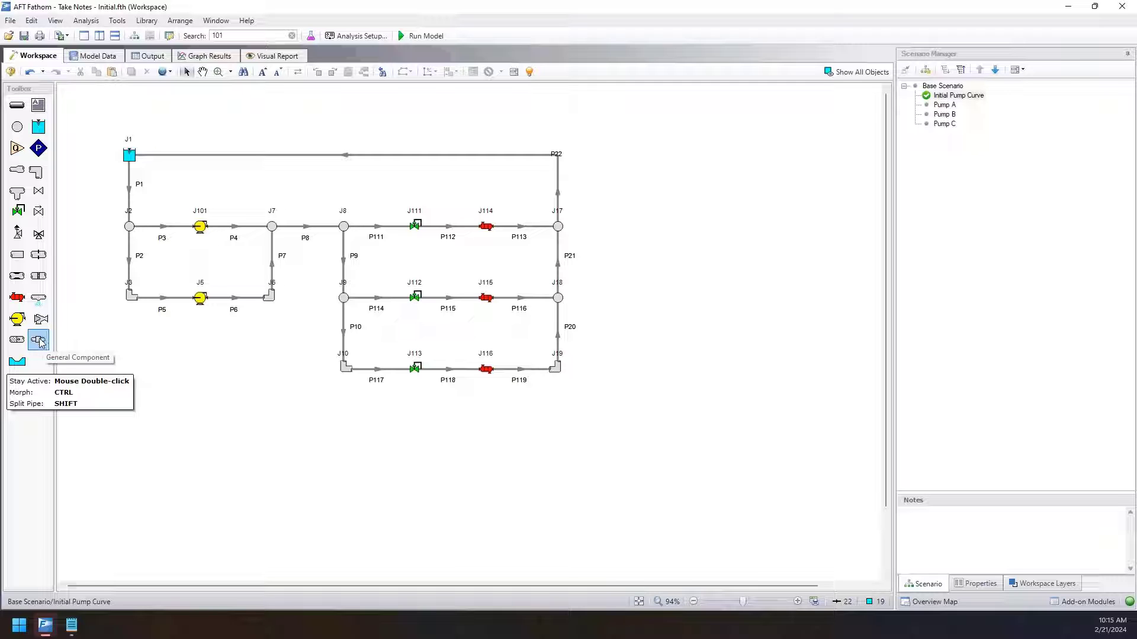
# Place a general component junction below pump J5 and select it.
pyautogui.click(200, 374)
pyautogui.scroll(2, 204, 382)
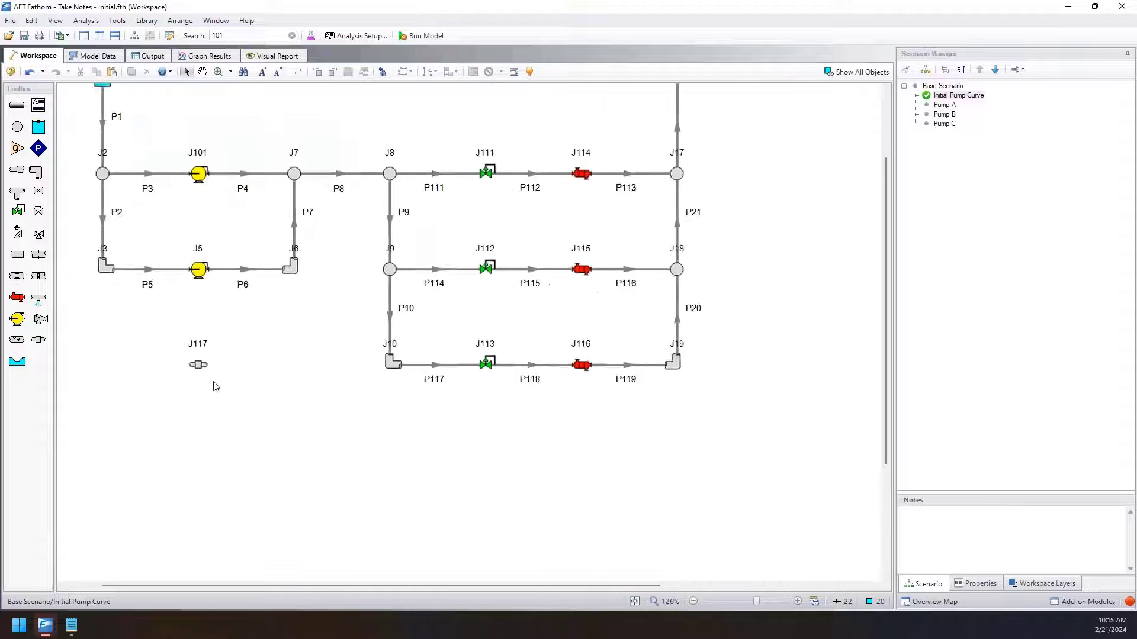
pyautogui.scroll(1, 215, 386)
pyautogui.click(199, 364)
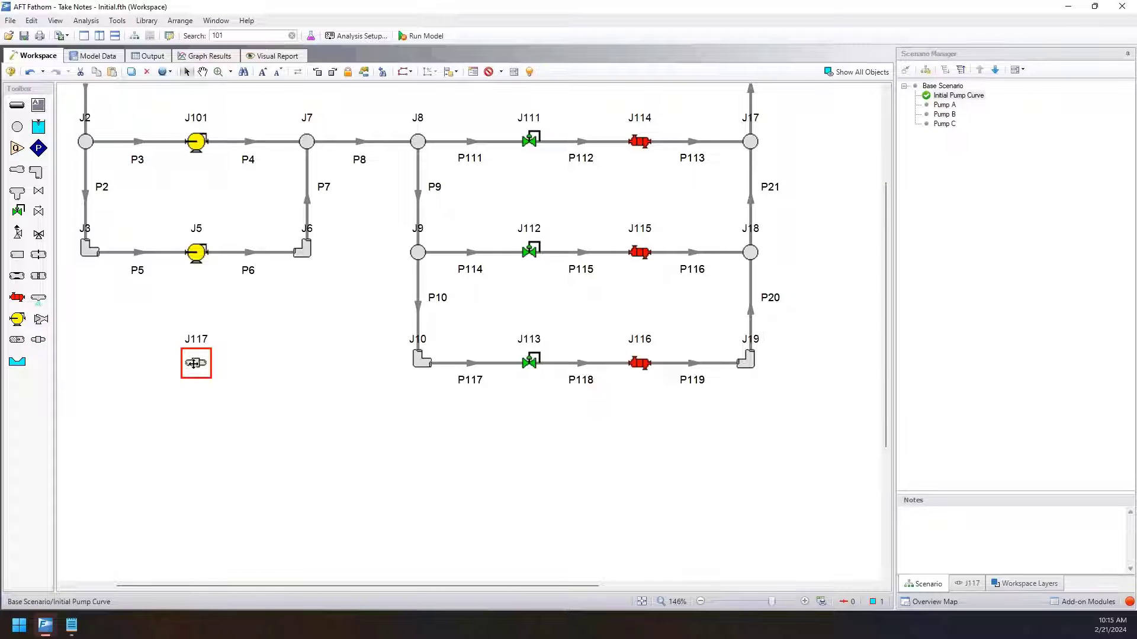
pyautogui.rightClick(36, 344)
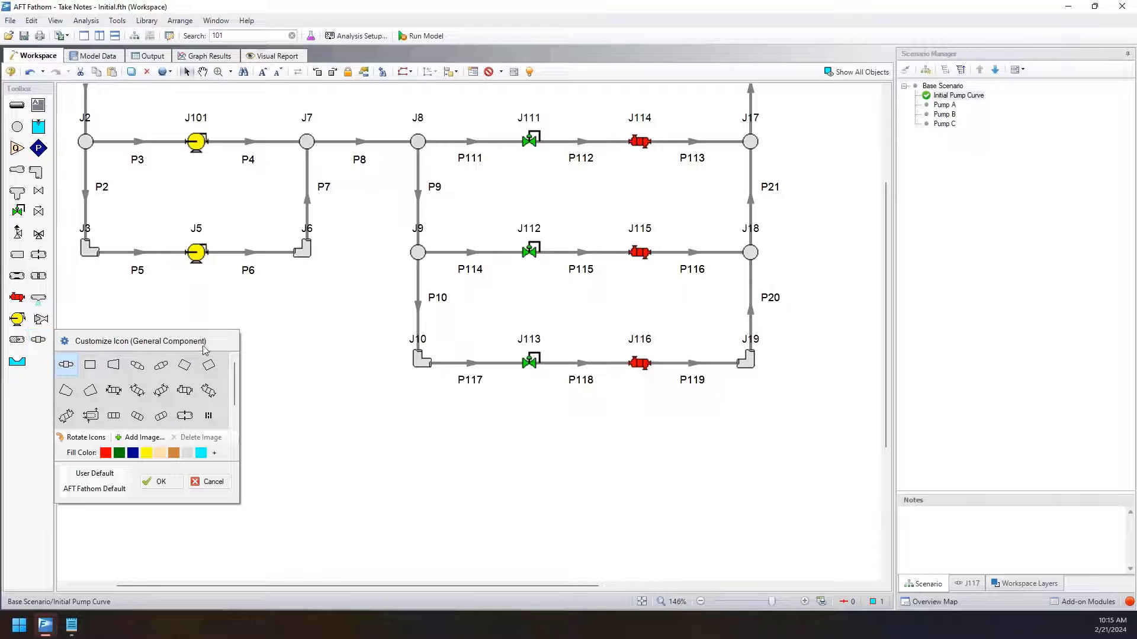
pyautogui.scroll(-1, 67, 382)
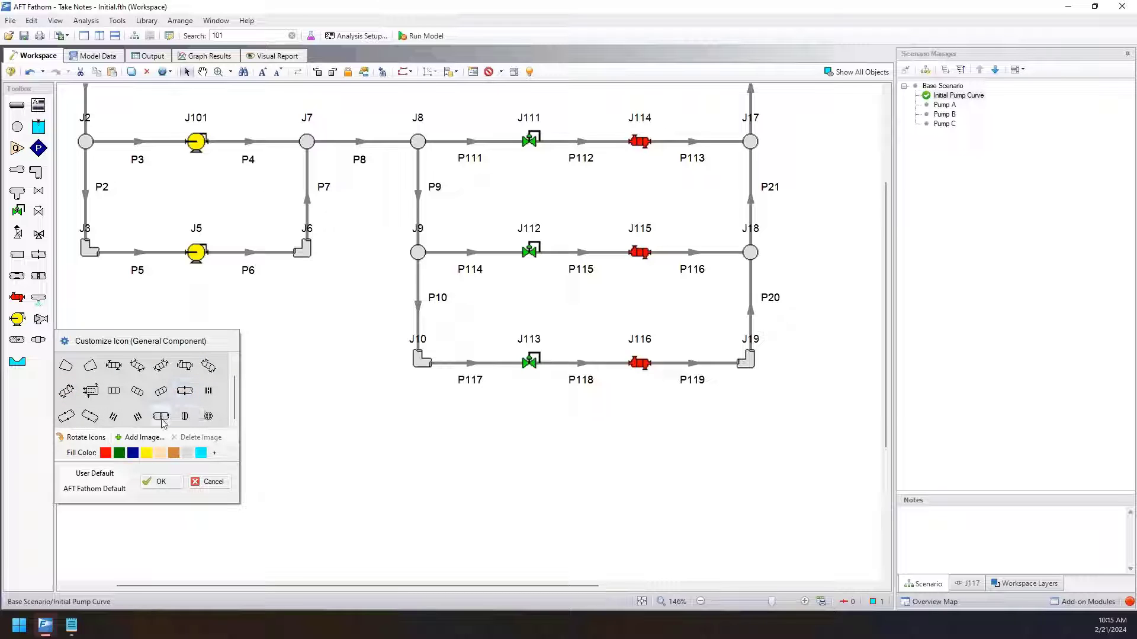
pyautogui.scroll(1, 178, 400)
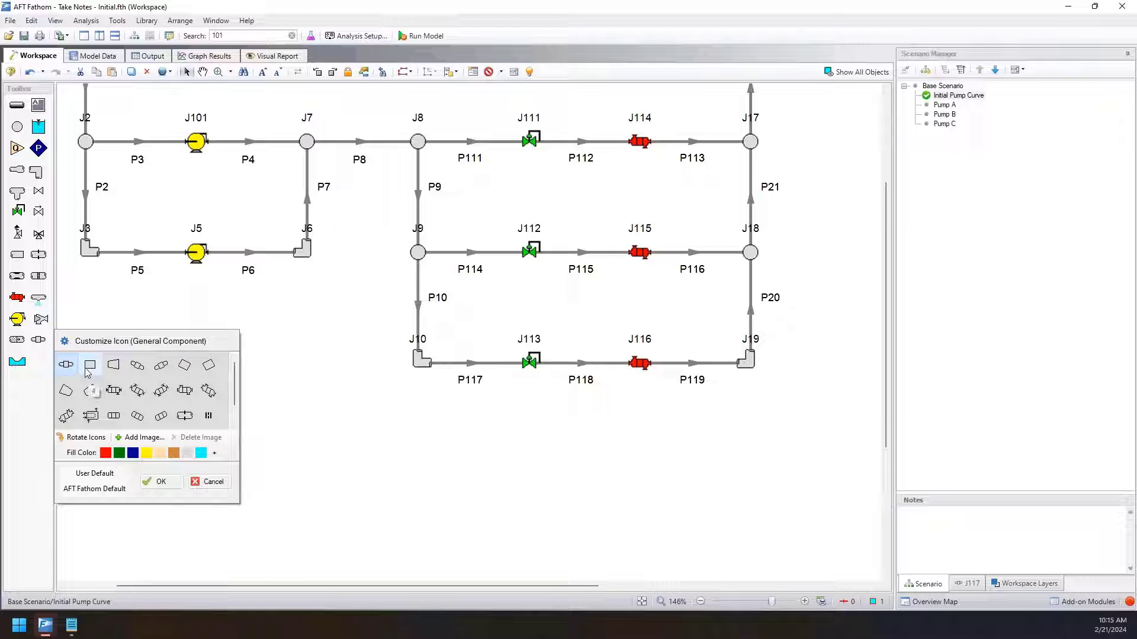
pyautogui.click(37, 340)
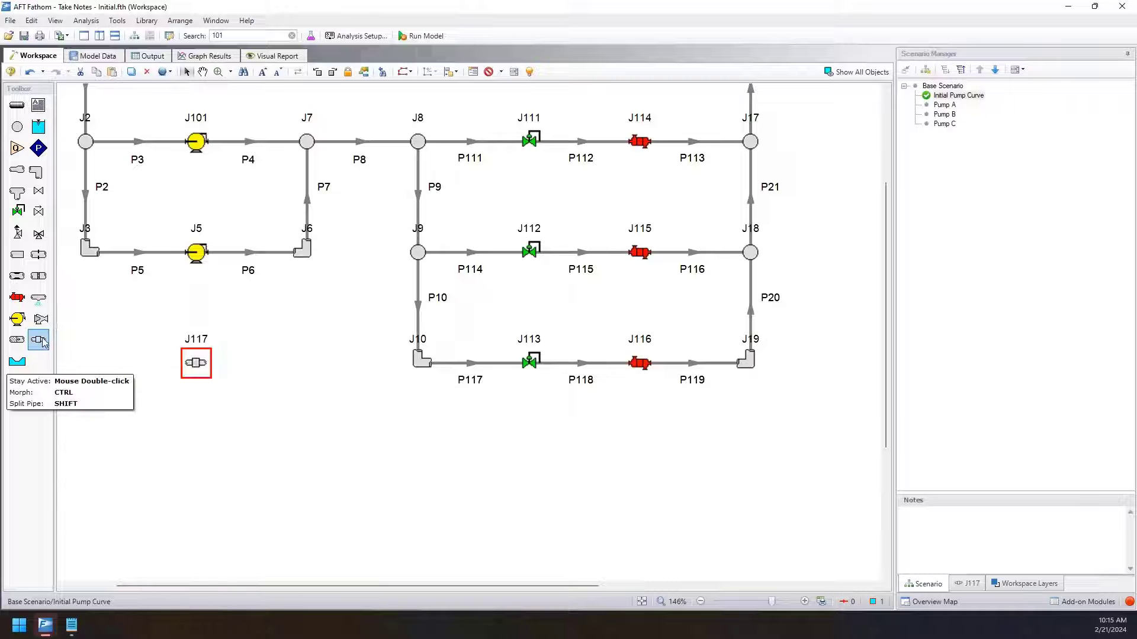
# Change the default General Component icon to the rounded three-segment symbol.
pyautogui.rightClick(37, 341)
pyautogui.scroll(-1, 176, 388)
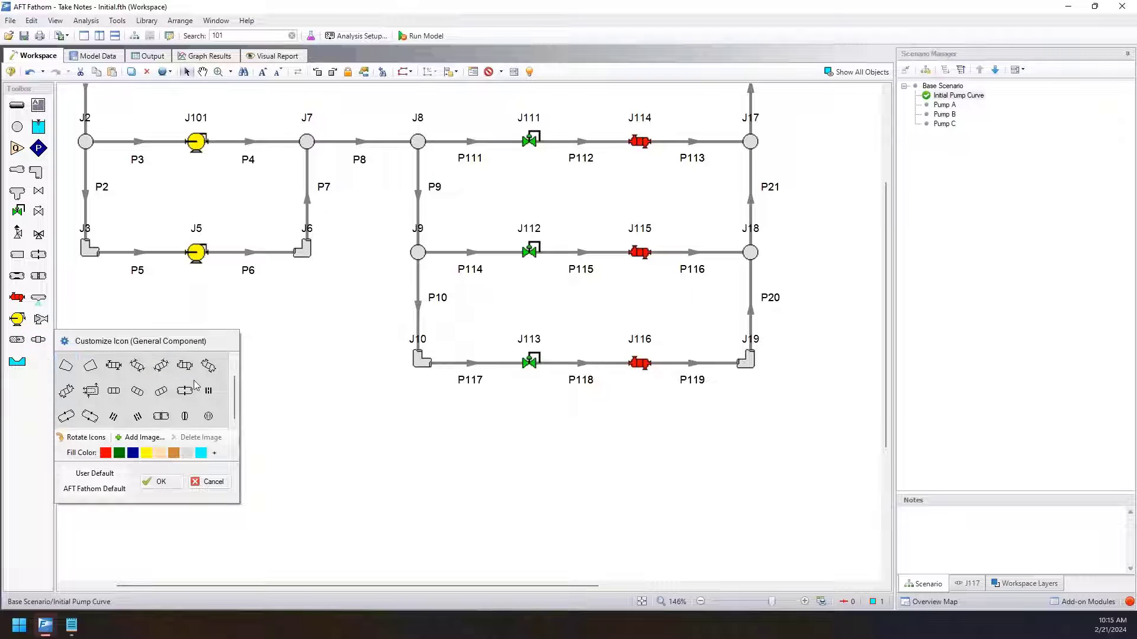
pyautogui.click(113, 391)
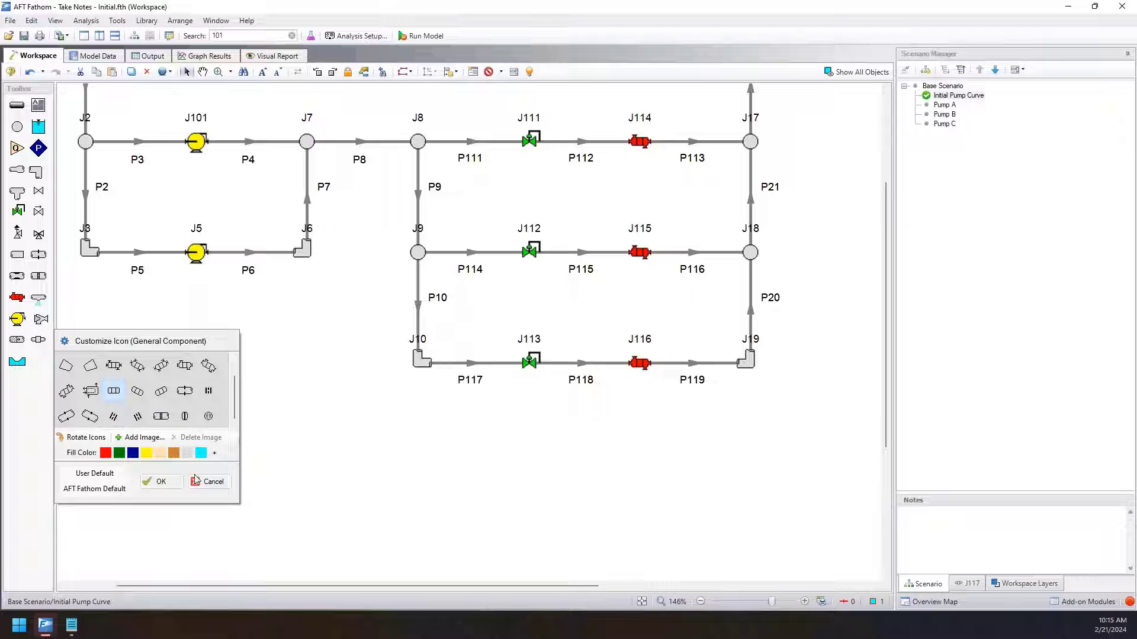
pyautogui.click(164, 481)
# Place two more general components, one directly below J117 and one to the right of it.
pyautogui.moveTo(145, 322); pyautogui.dragTo(235, 399)
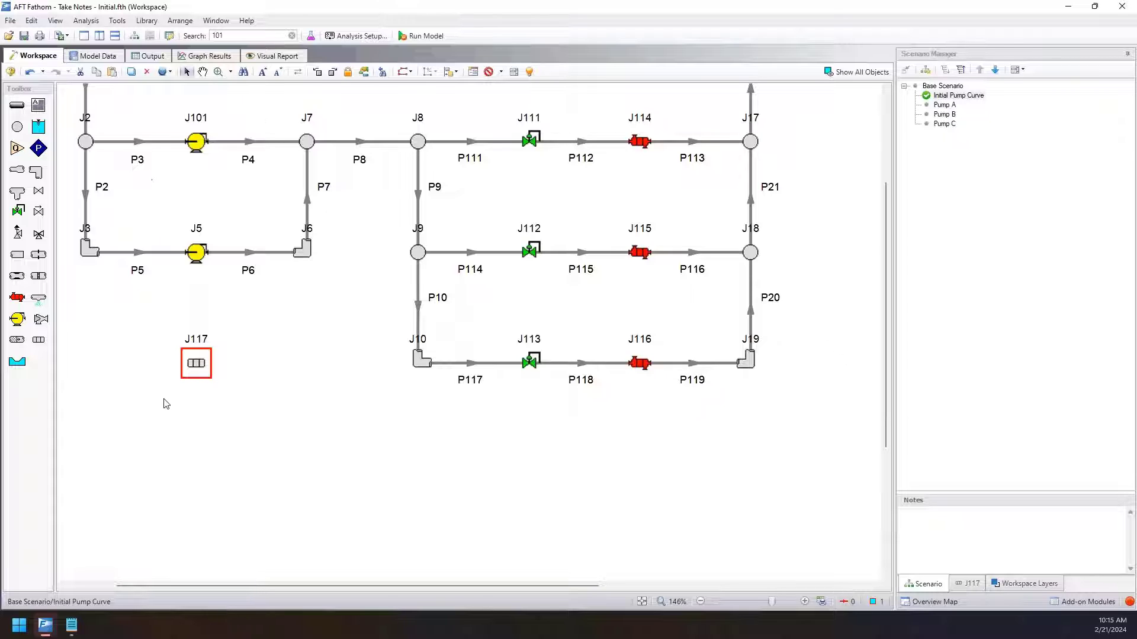
pyautogui.moveTo(39, 341); pyautogui.dragTo(202, 416)
pyautogui.moveTo(38, 340); pyautogui.dragTo(279, 363)
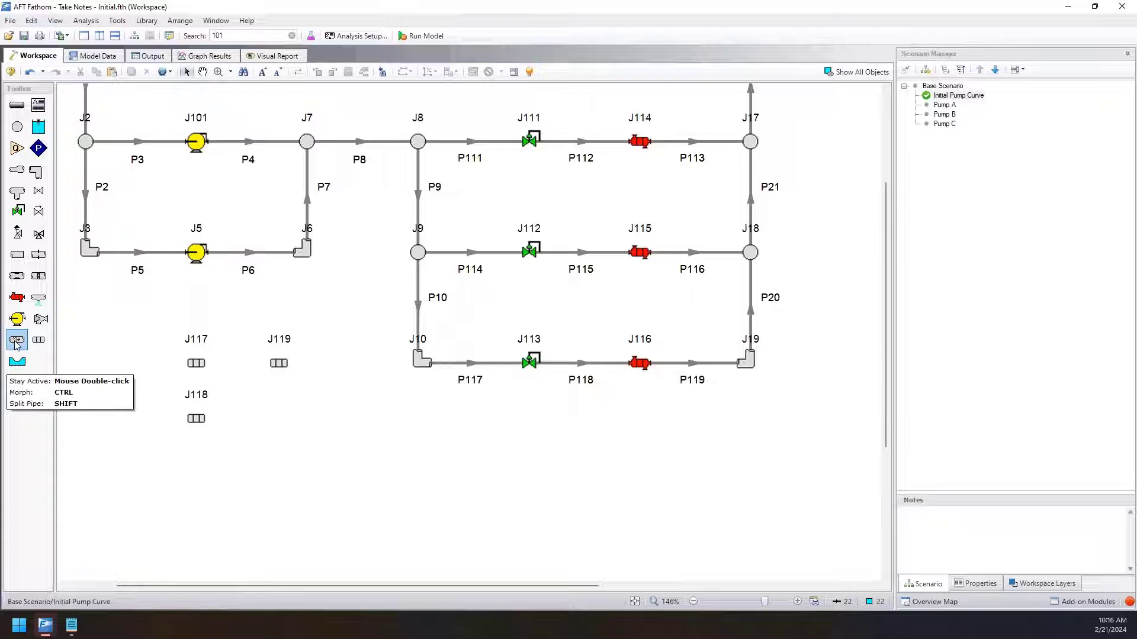
# Examine the alternative icons offered for the pump, orifice and control valve junctions.
pyautogui.rightClick(38, 341)
pyautogui.click(17, 323)
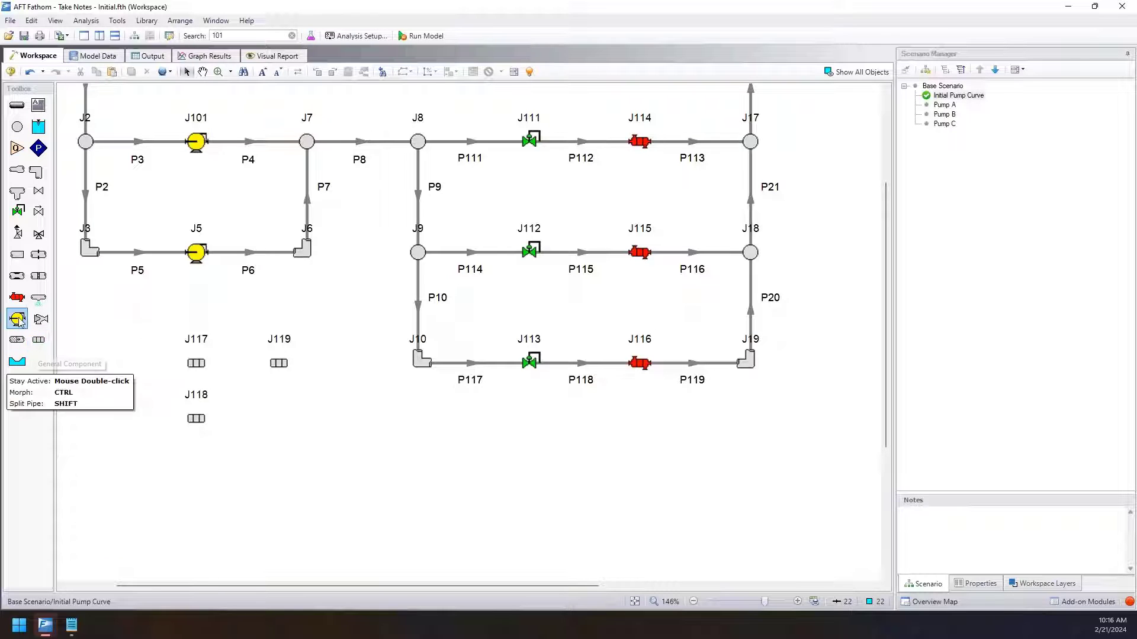
pyautogui.click(17, 323)
pyautogui.rightClick(16, 323)
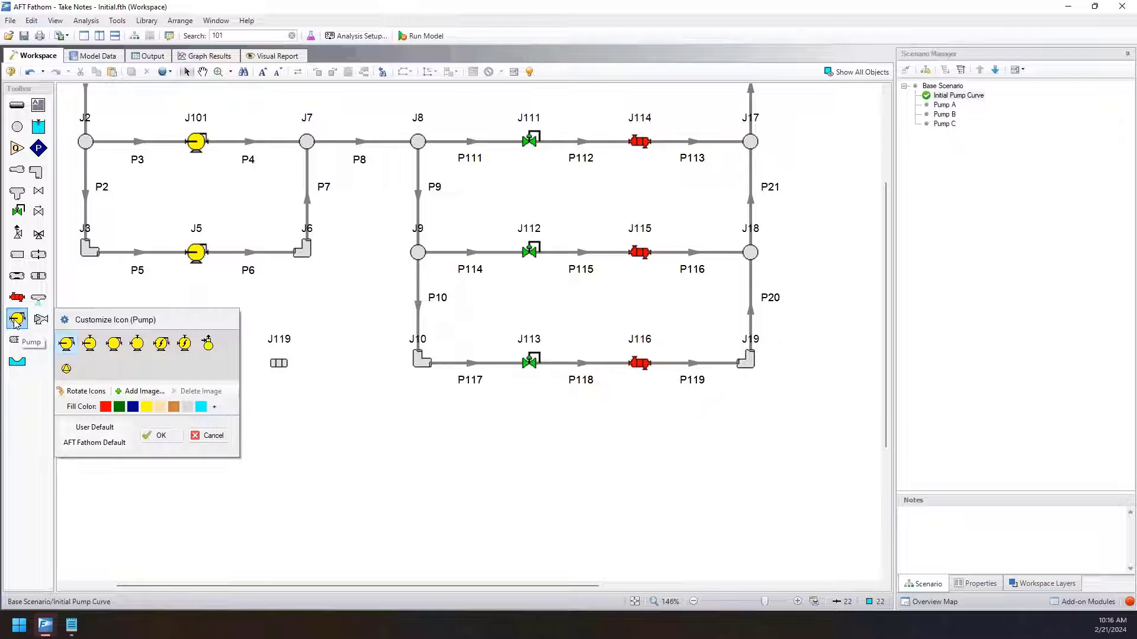
pyautogui.rightClick(39, 260)
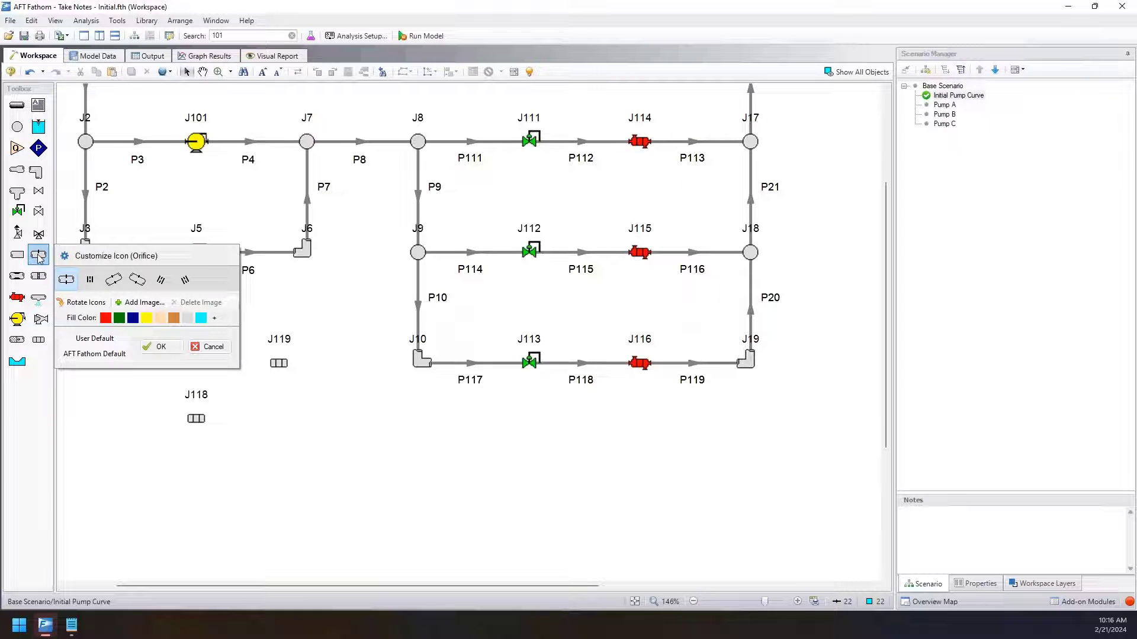
pyautogui.rightClick(18, 212)
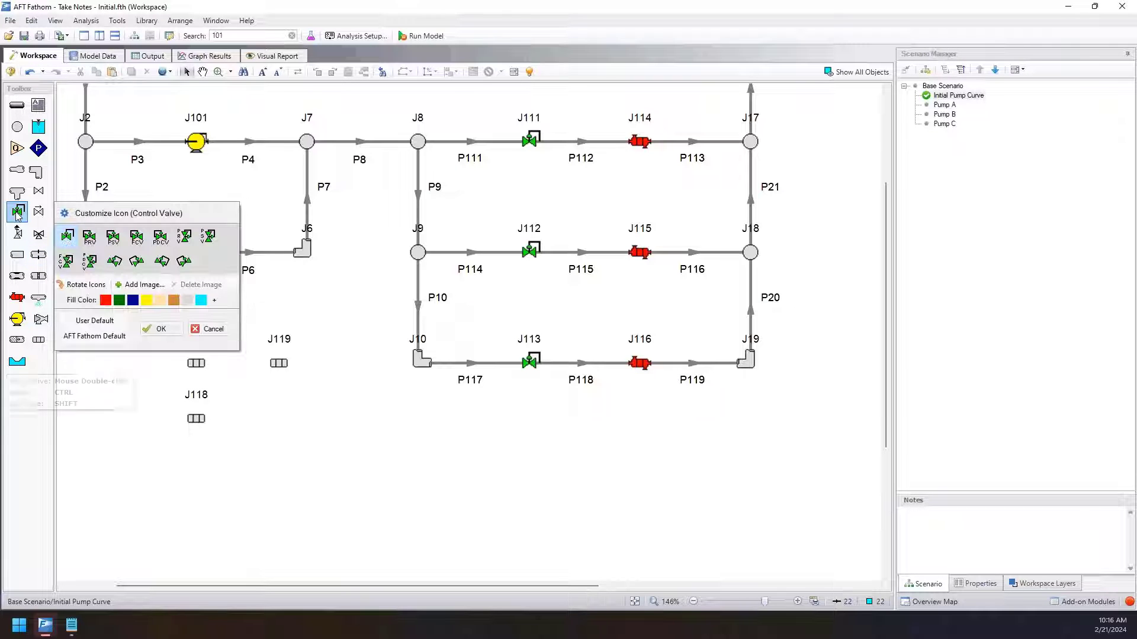
# Add the image corn_dog.jpg from the Downloads folder as a custom General Component icon and apply it.
pyautogui.rightClick(39, 340)
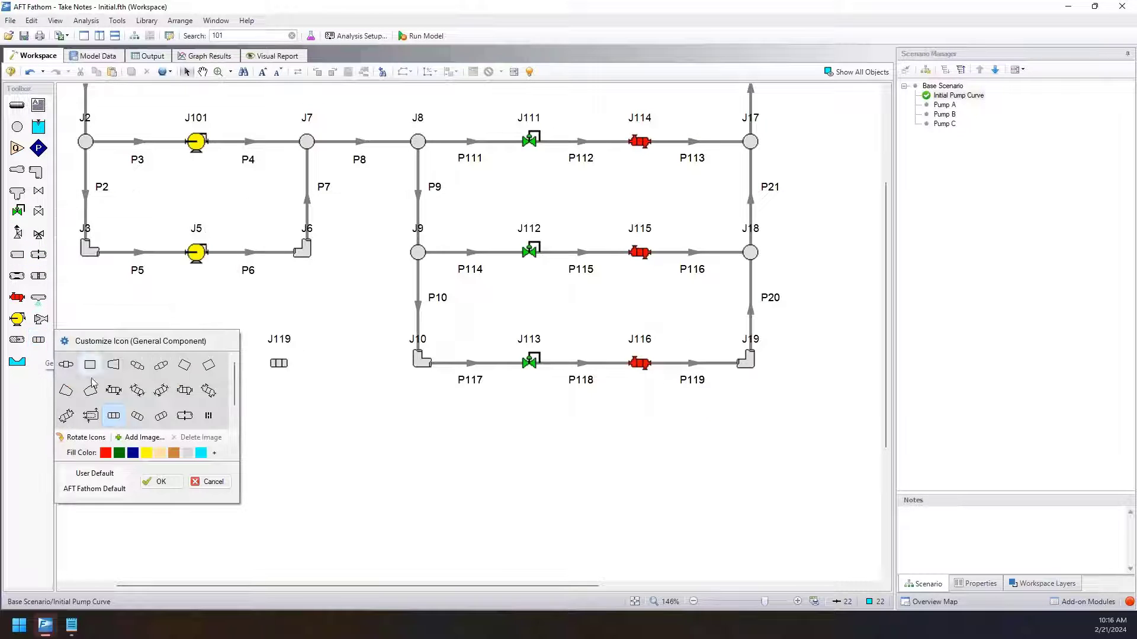
pyautogui.click(145, 437)
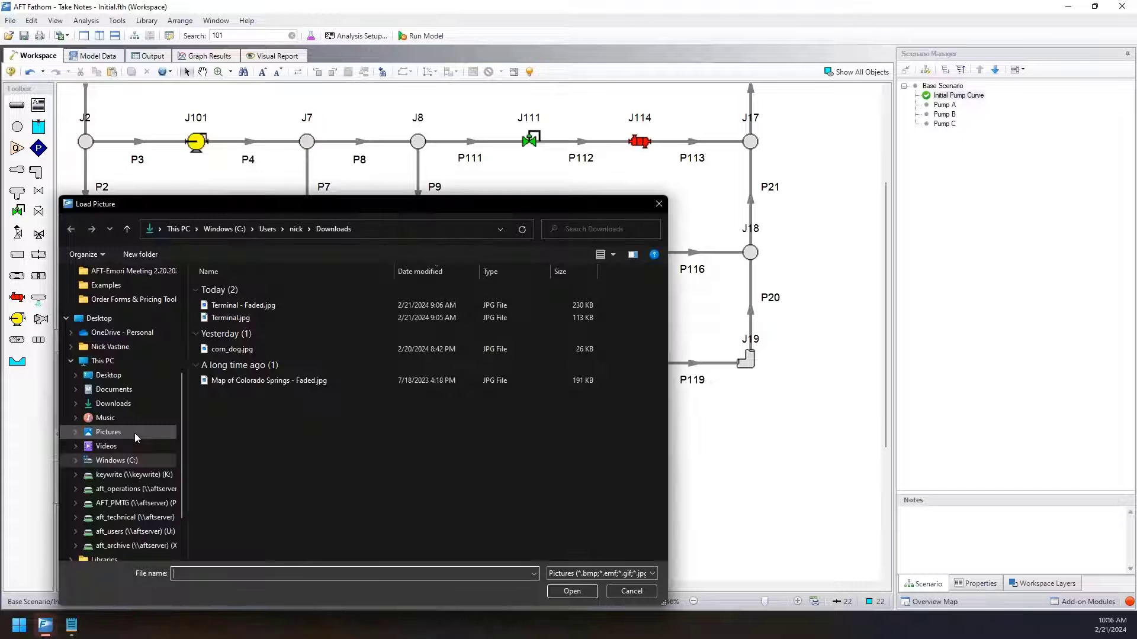
pyautogui.moveTo(258, 206); pyautogui.dragTo(556, 142)
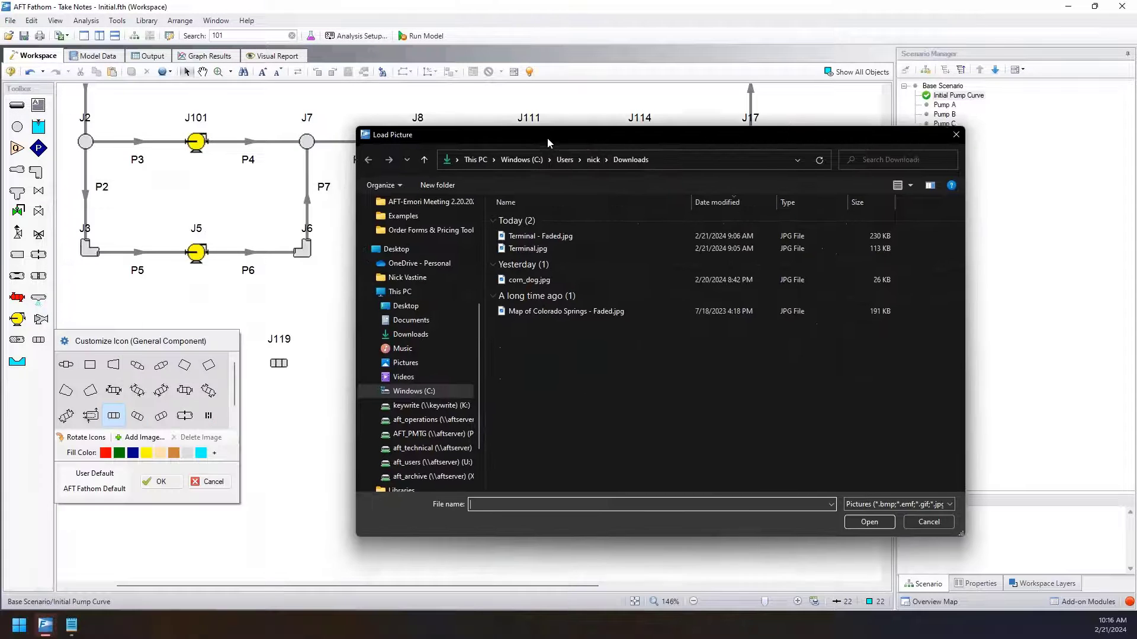
pyautogui.click(524, 285)
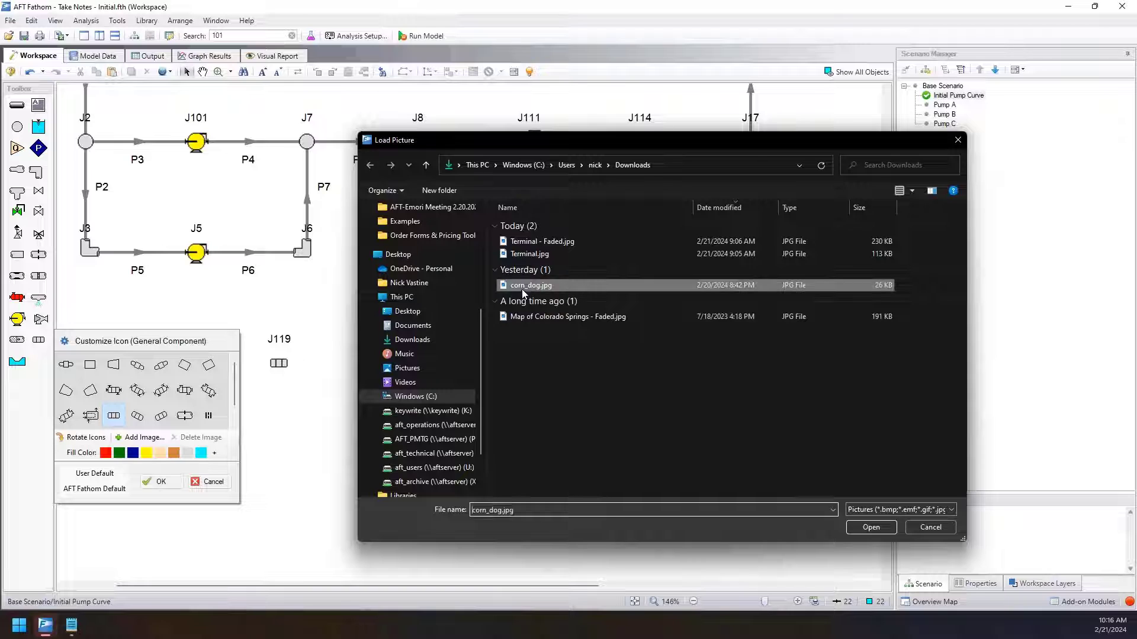
pyautogui.click(865, 528)
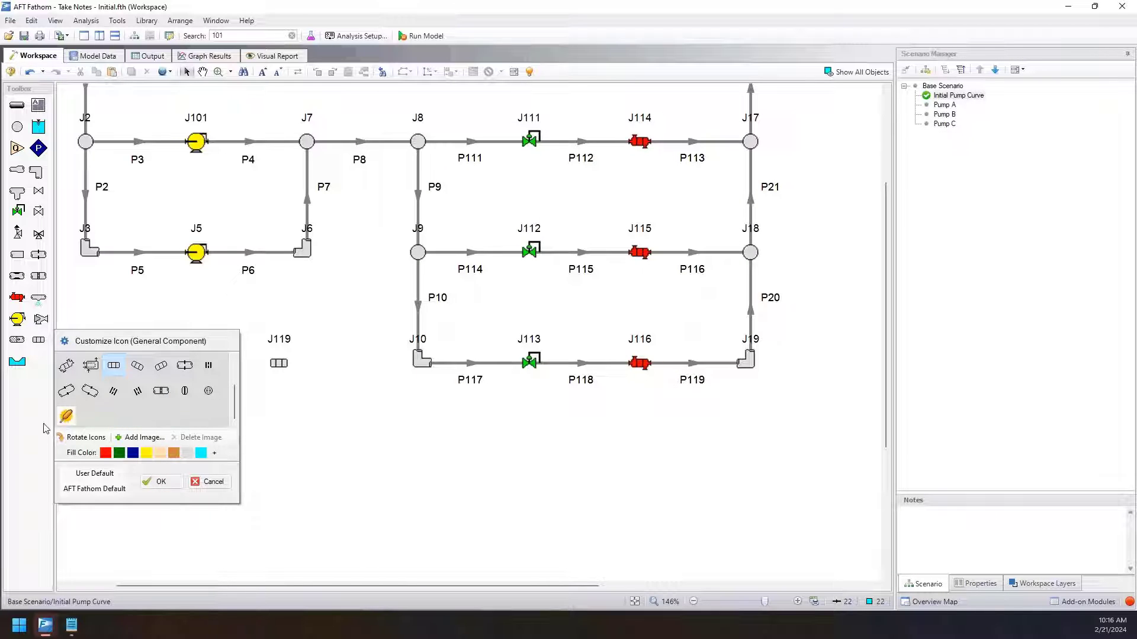
pyautogui.click(69, 418)
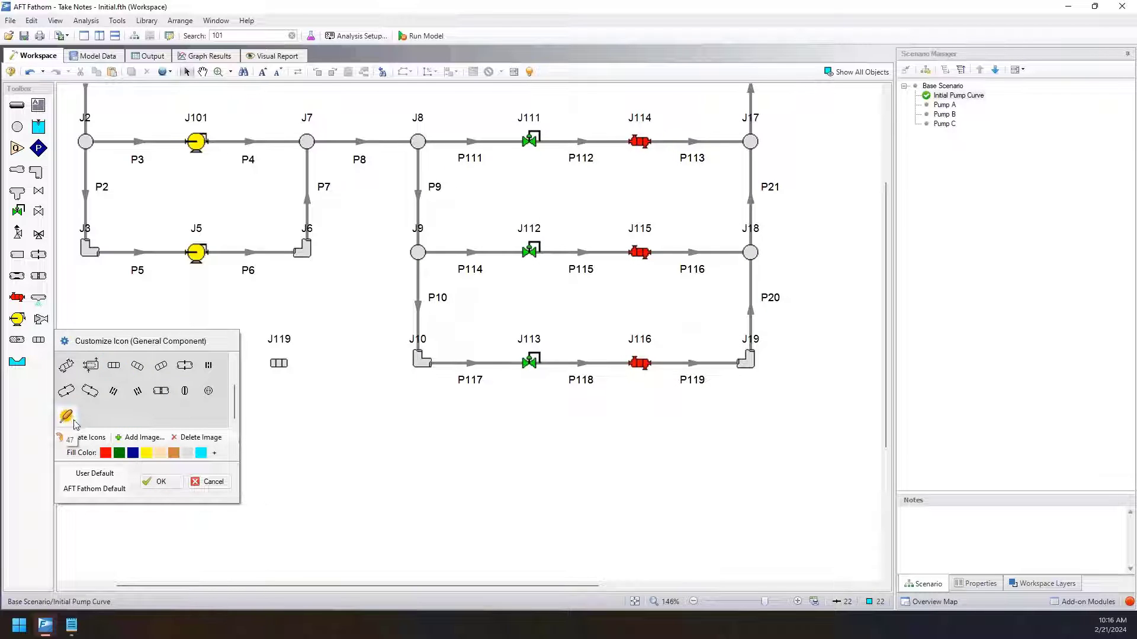
pyautogui.click(161, 481)
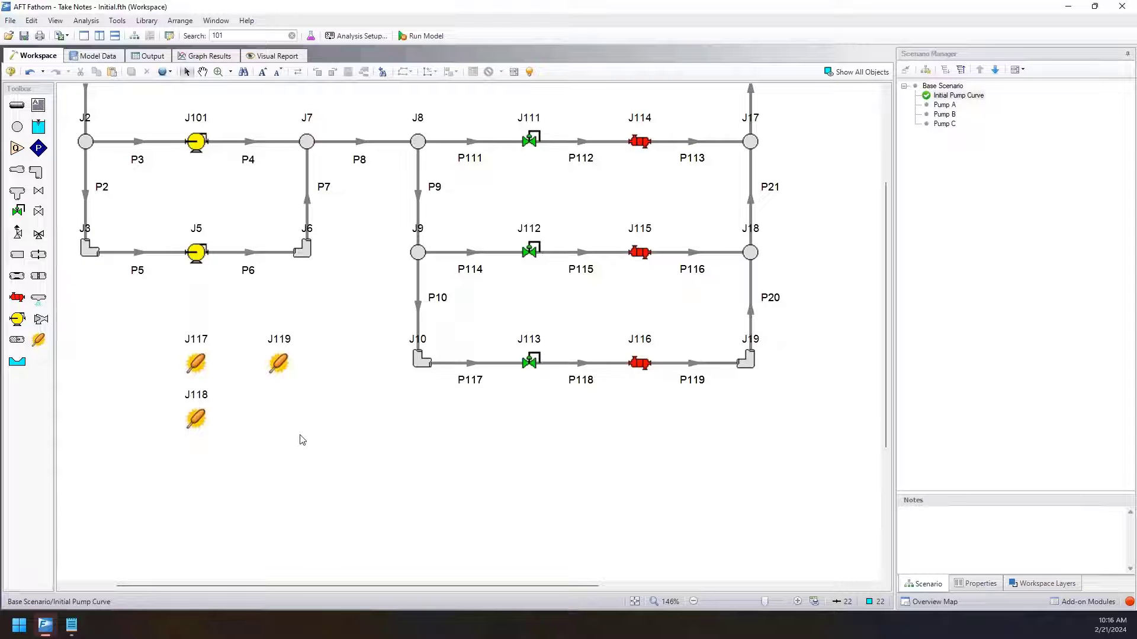
# Draw a diagonal pipe through general component J119 so that it splits at the junction.
pyautogui.moveTo(315, 395)
pyautogui.mouseDown()
pyautogui.moveTo(247, 327)
pyautogui.moveTo(289, 360)
pyautogui.moveTo(307, 419)
pyautogui.mouseUp()
pyautogui.click(17, 104)
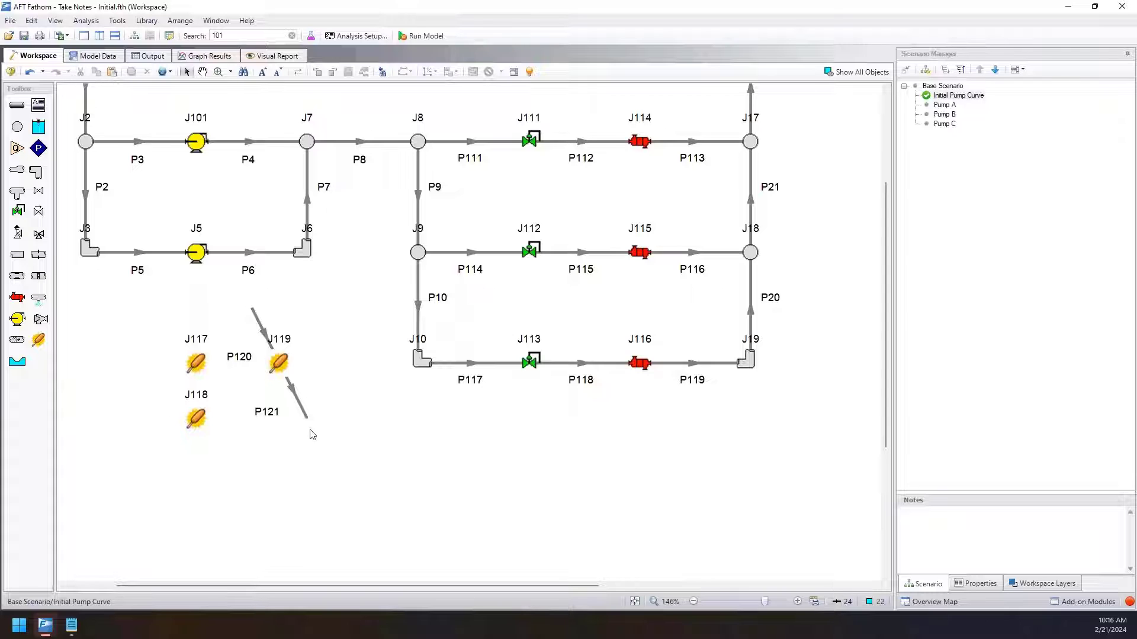
# Delete general components J117 to J119 together with pipes P120 and P121.
pyautogui.moveTo(333, 455); pyautogui.dragTo(127, 317)
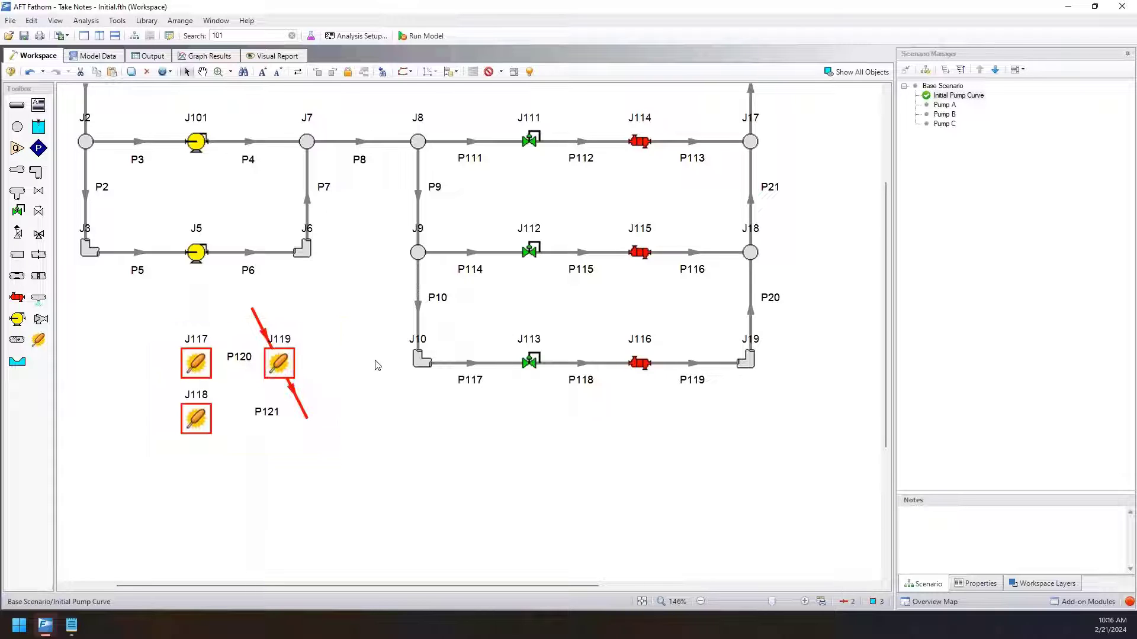
pyautogui.press('Delete')
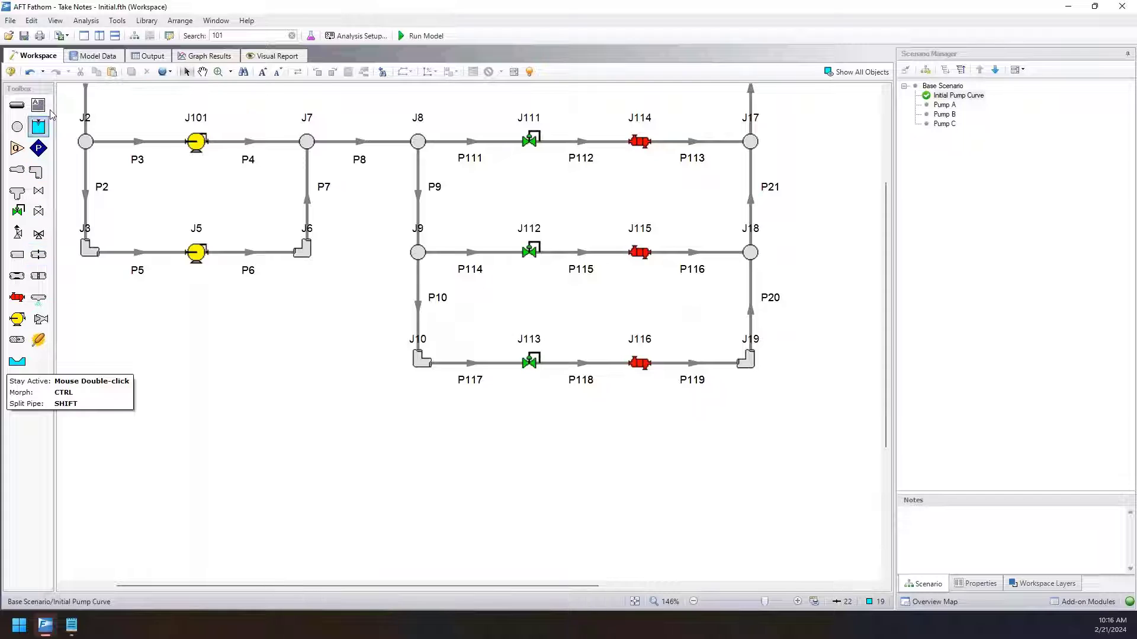
# Delete the custom corn dog image from the General Component icons and apply the change.
pyautogui.rightClick(47, 344)
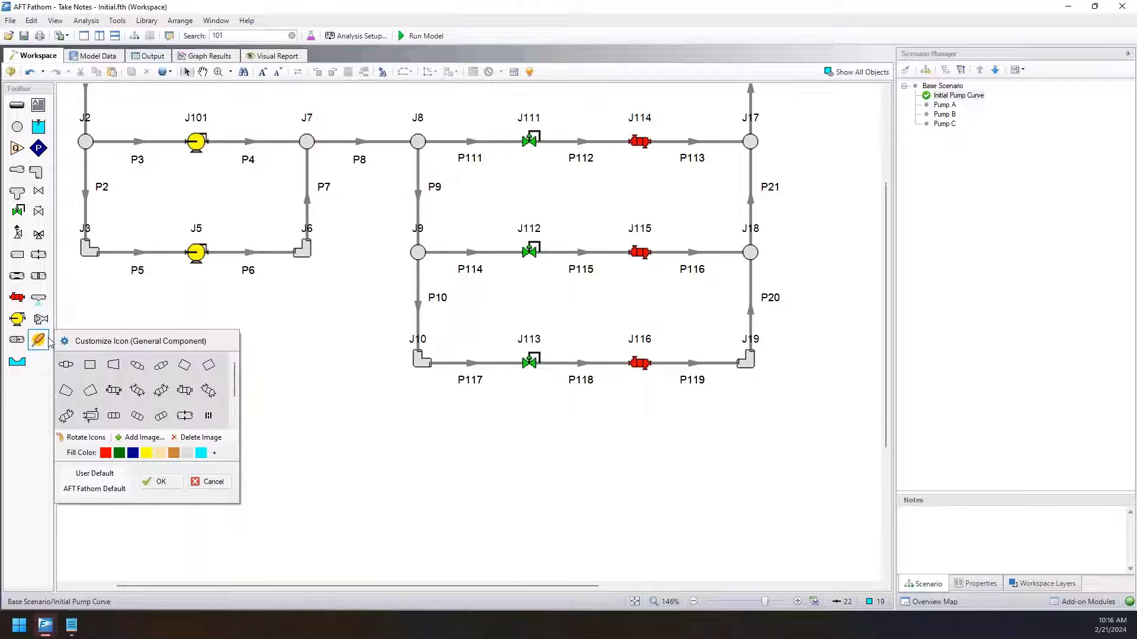
pyautogui.scroll(-2, 89, 391)
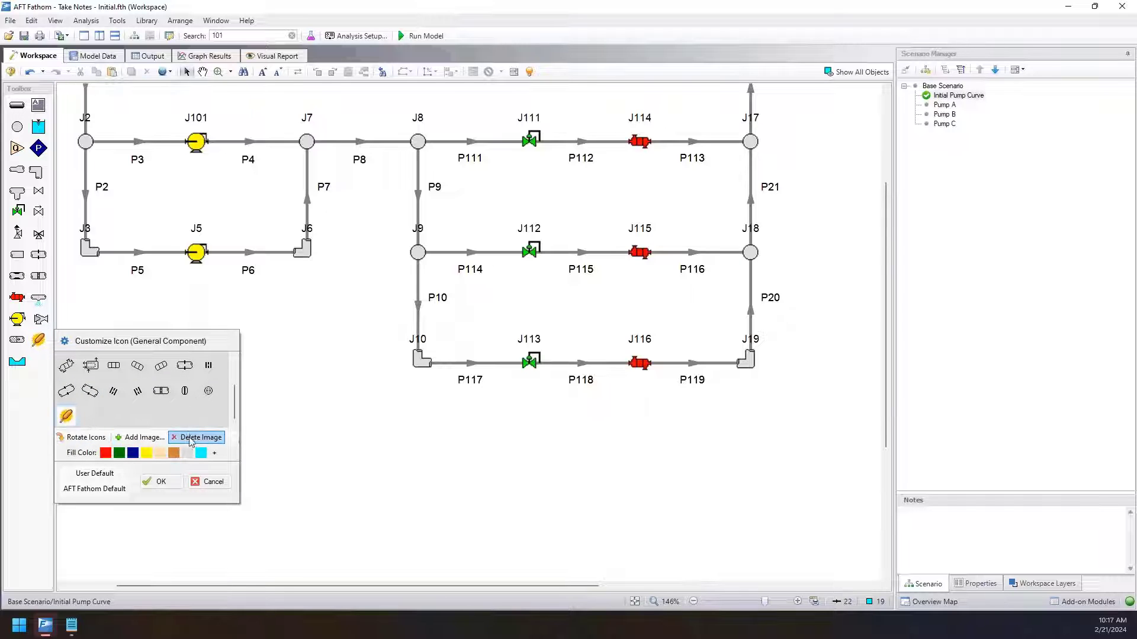
pyautogui.click(192, 438)
pyautogui.click(168, 484)
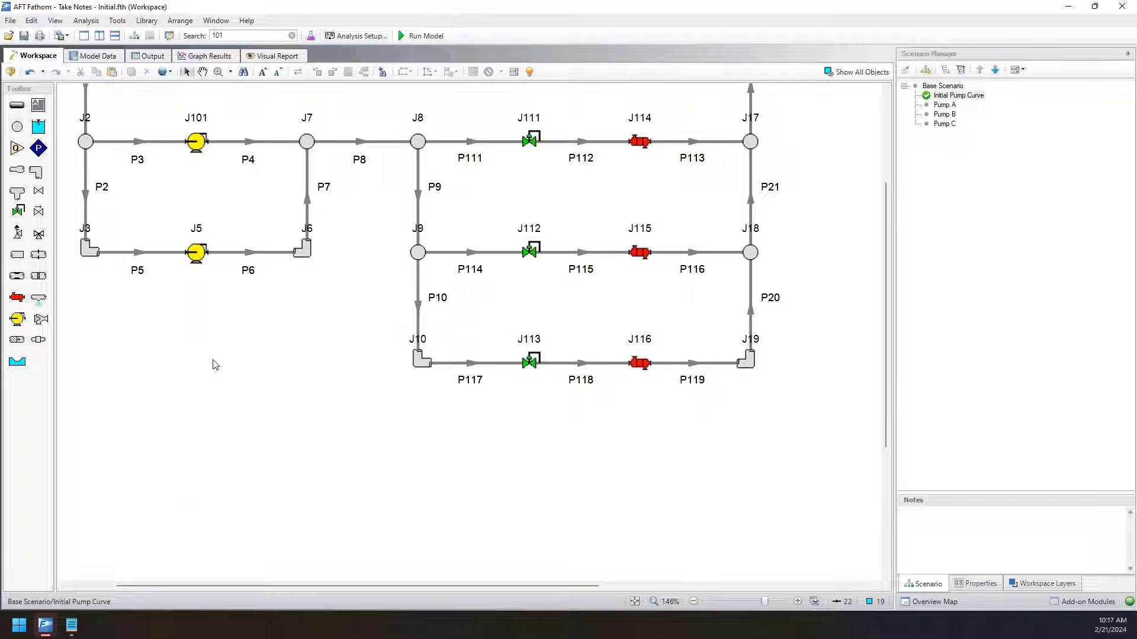
# Change the workspace icon of pump J101 to the third available pump icon and apply the pump properties.
pyautogui.scroll(3, 205, 373)
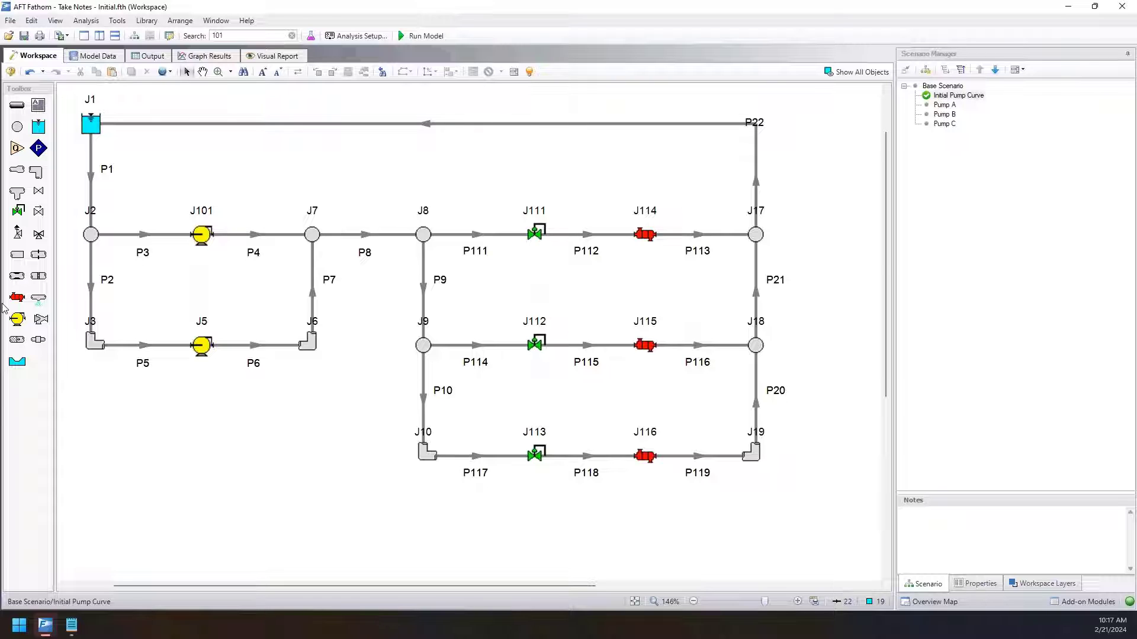
pyautogui.doubleClick(201, 235)
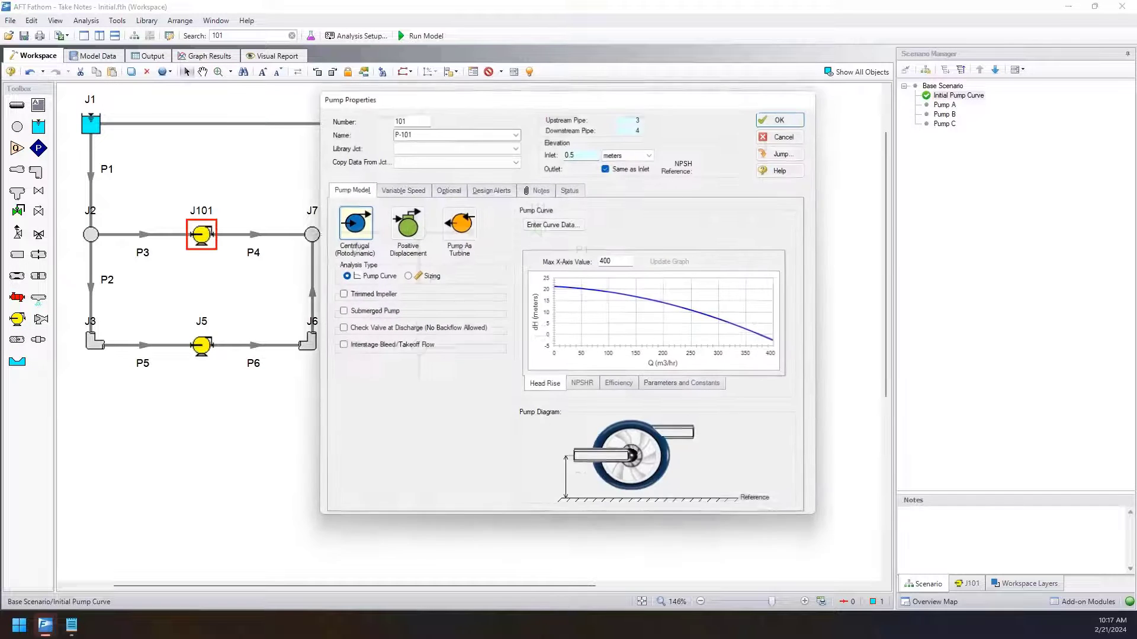
pyautogui.click(445, 189)
pyautogui.click(428, 320)
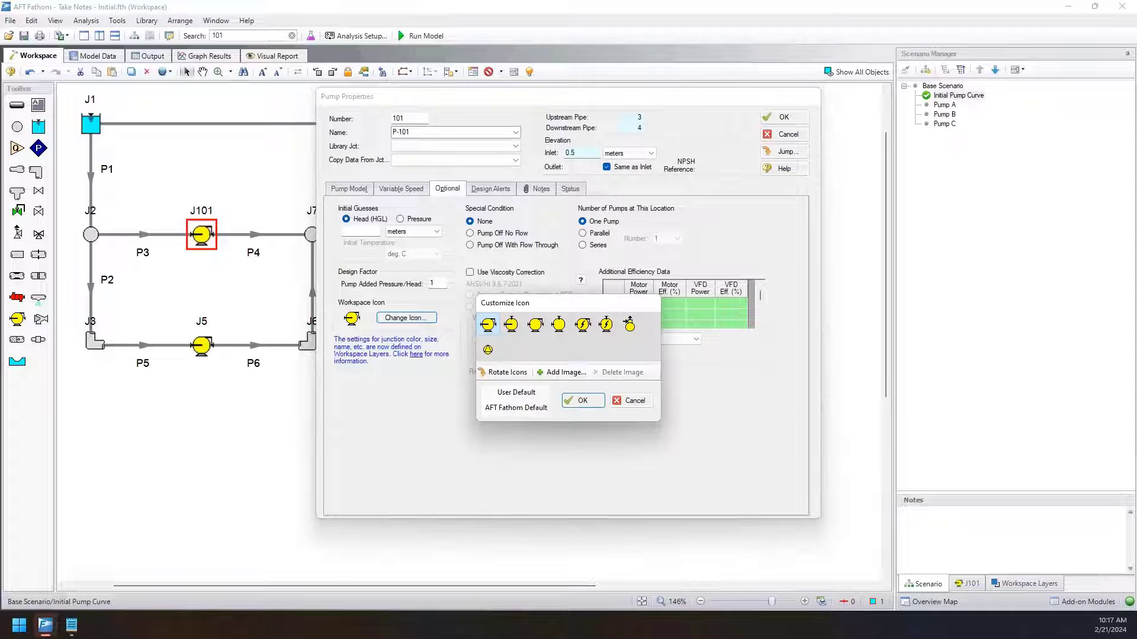
pyautogui.click(536, 324)
pyautogui.click(584, 401)
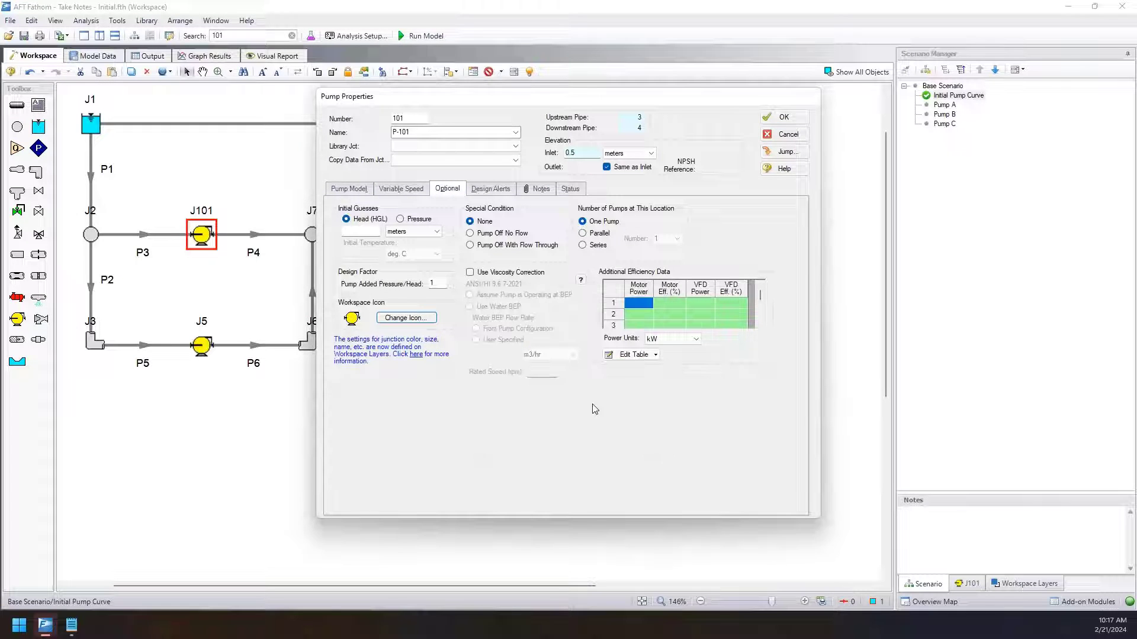
pyautogui.click(781, 117)
pyautogui.click(257, 454)
# Highlight pumps J101 and J5 together with valves J111 to J113 and heat exchangers J114 to J116, and clear the selection.
pyautogui.click(201, 234)
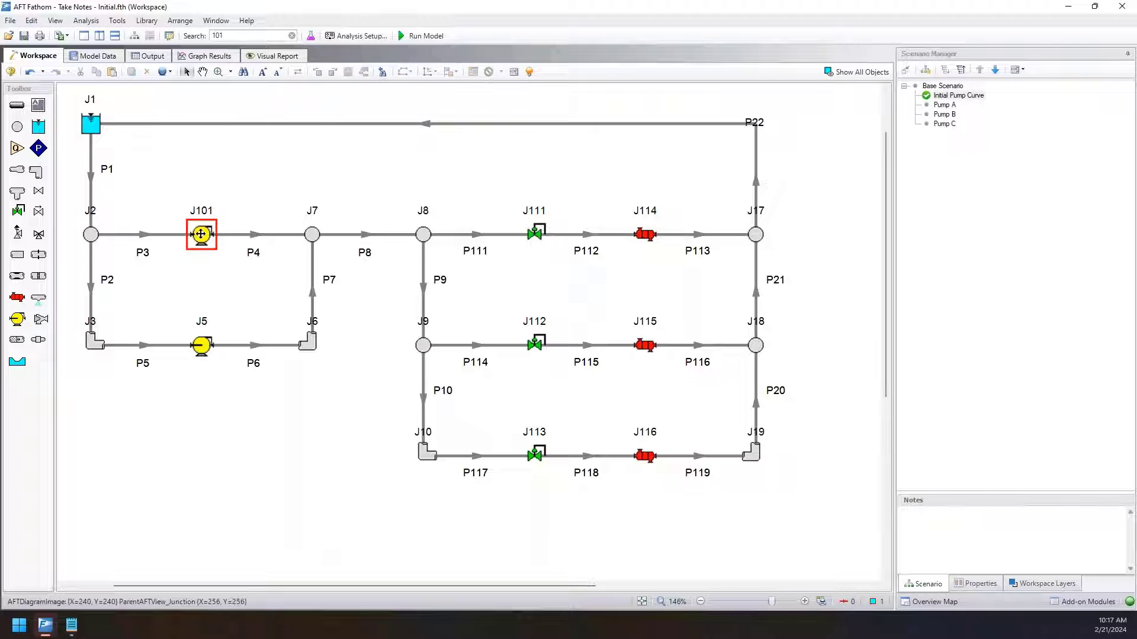
pyautogui.keyDown('shift'); pyautogui.click(201, 345); pyautogui.keyUp('shift')
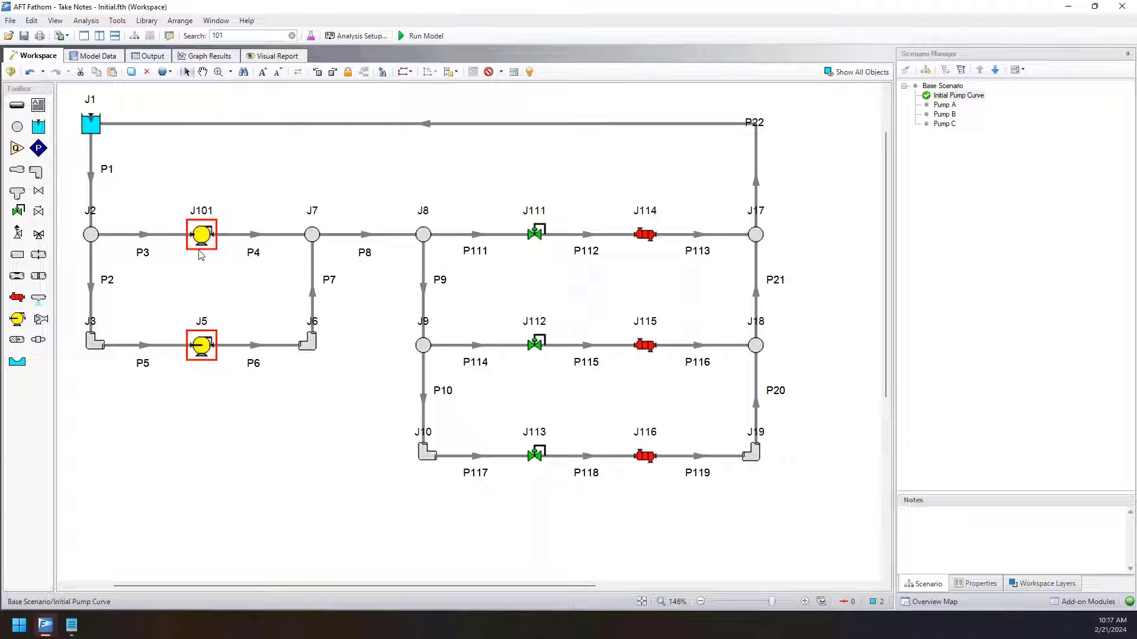
pyautogui.click(218, 290)
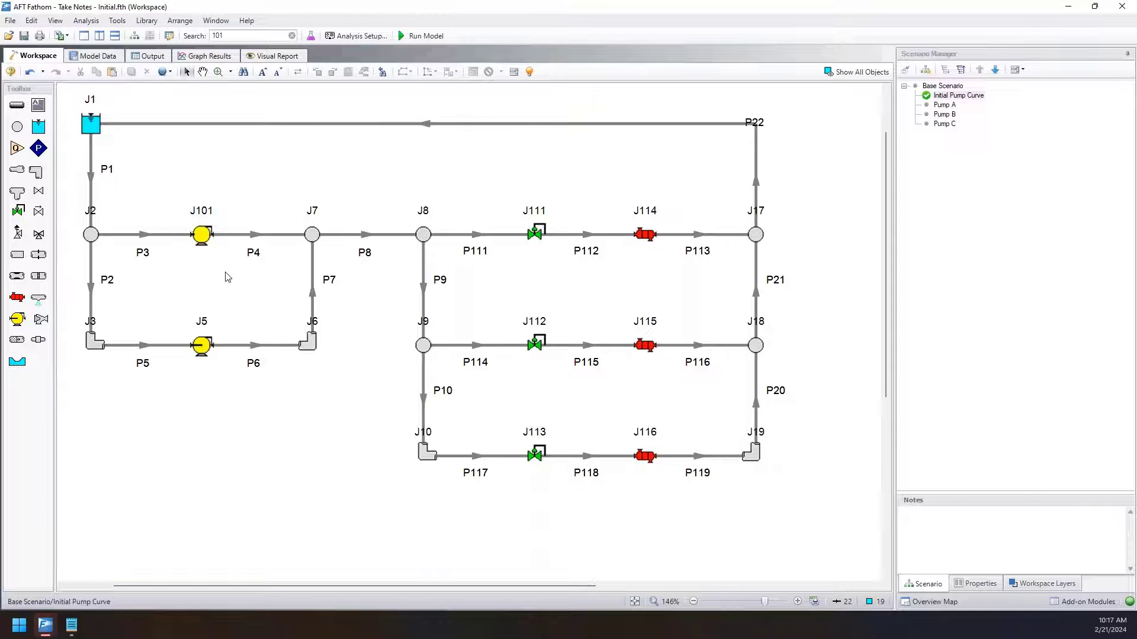
pyautogui.moveTo(180, 193); pyautogui.dragTo(270, 394)
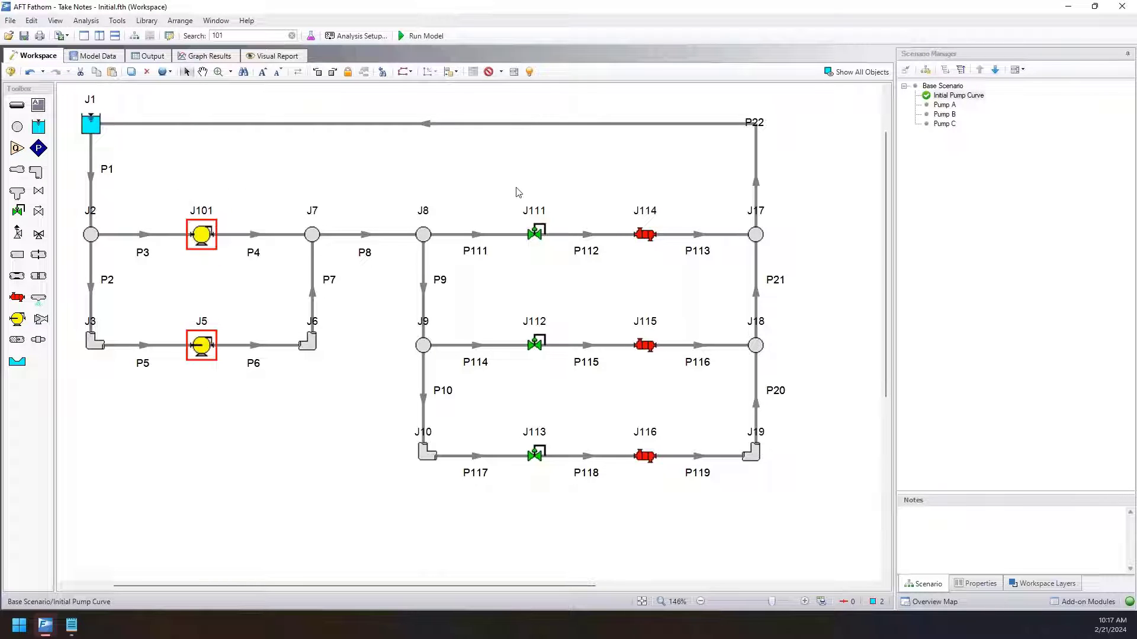
pyautogui.moveTo(515, 188); pyautogui.dragTo(699, 530)
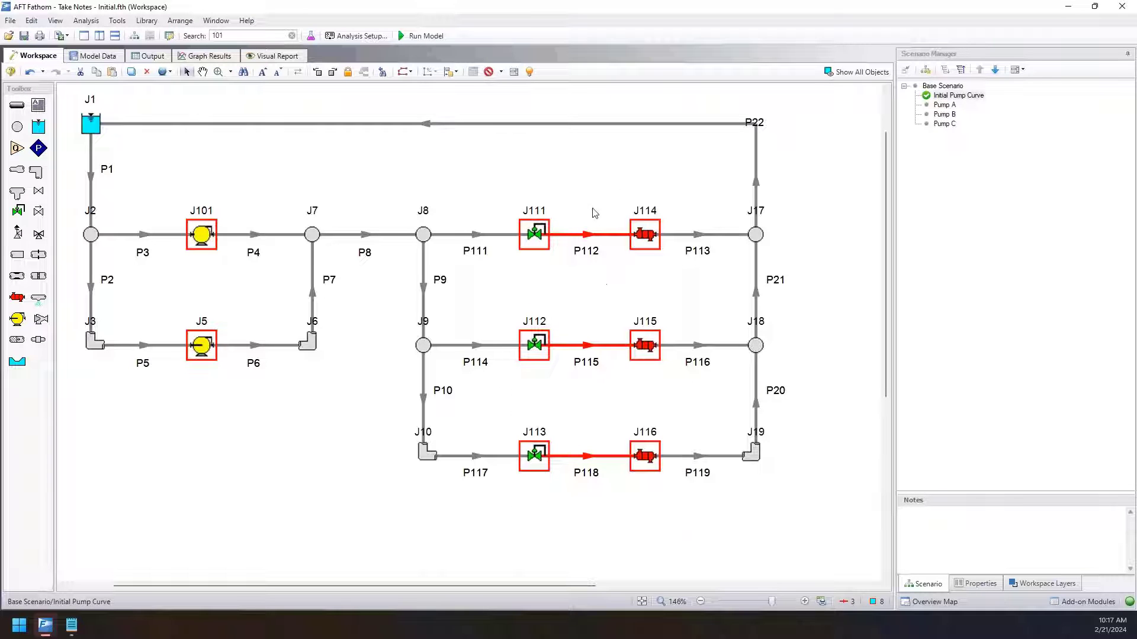
pyautogui.click(382, 439)
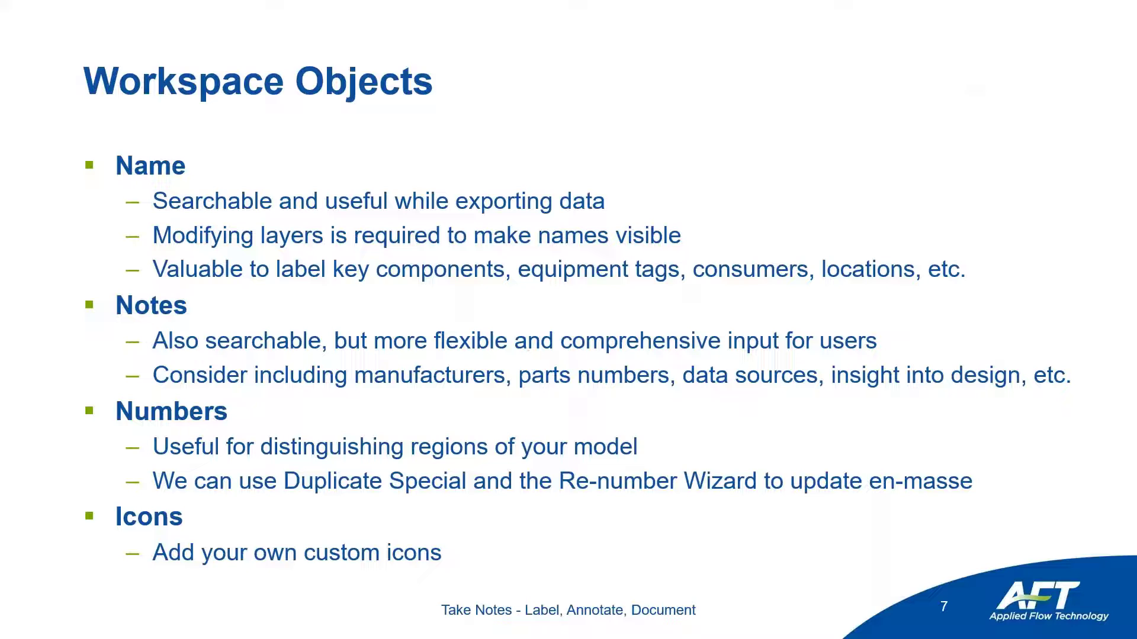
pyautogui.press('Right')
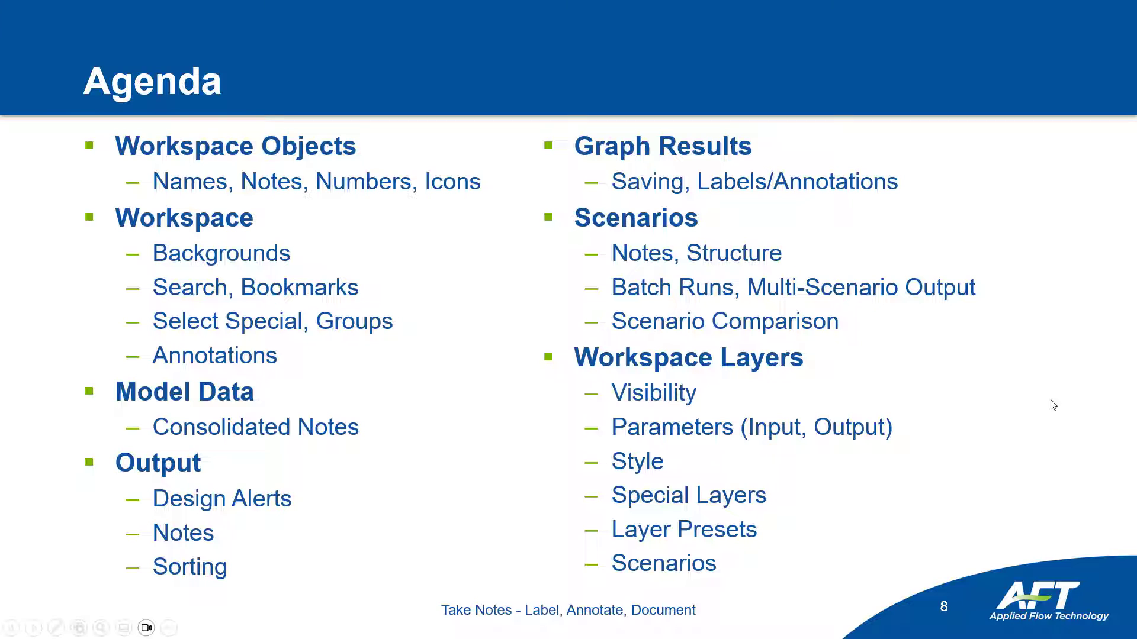
pyautogui.click(797, 380)
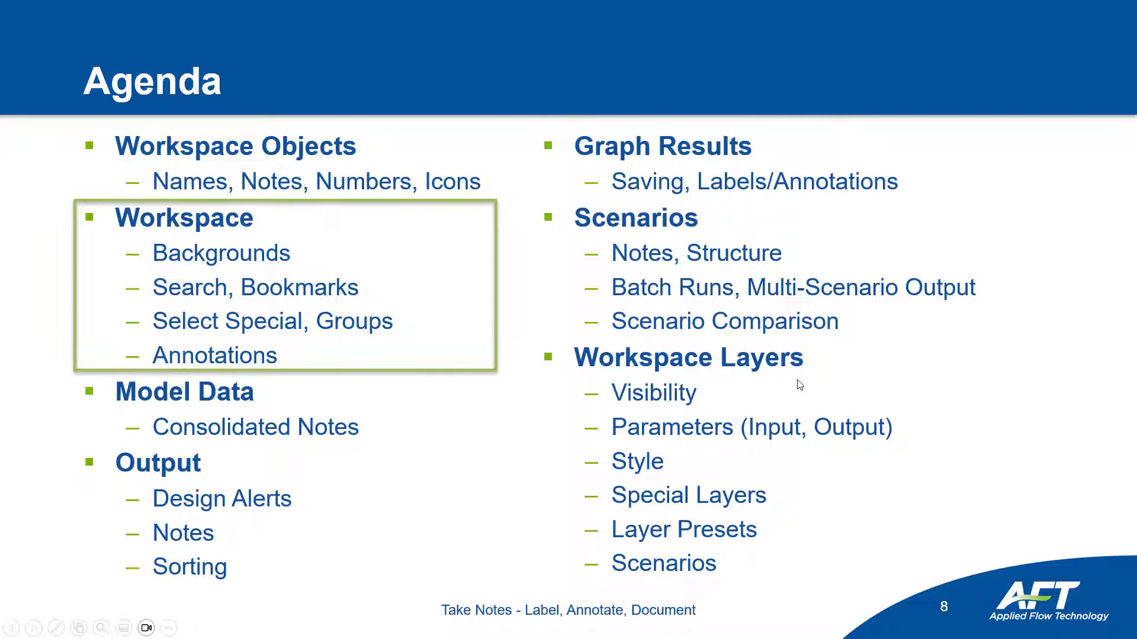
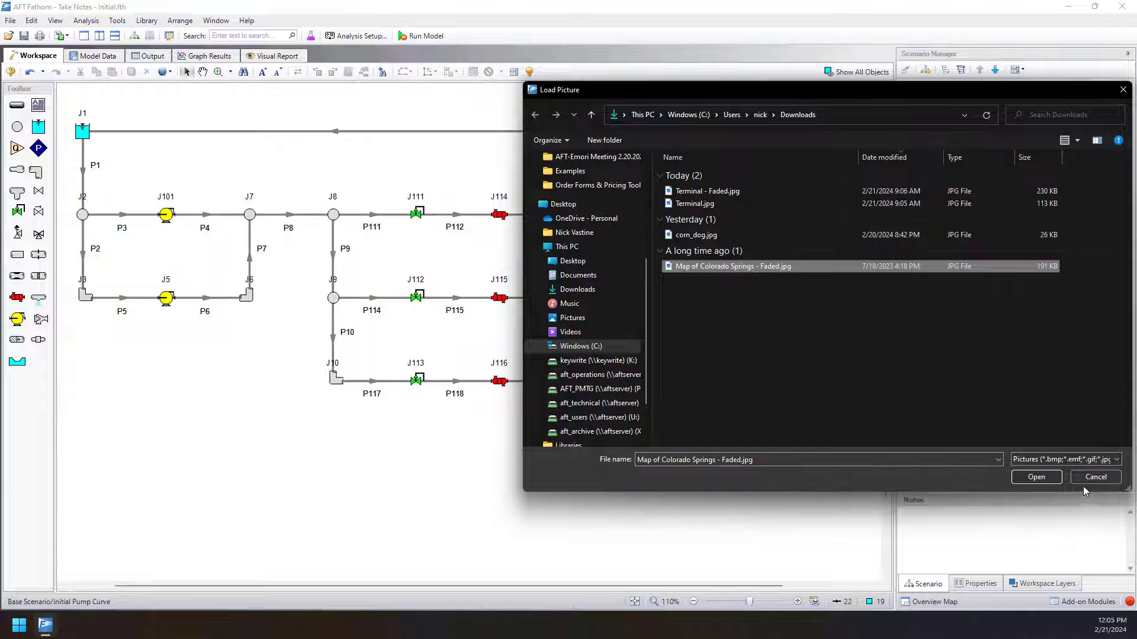
# Unload the Colorado Springs map background picture from the workspace.
pyautogui.scroll(-3, 506, 338)
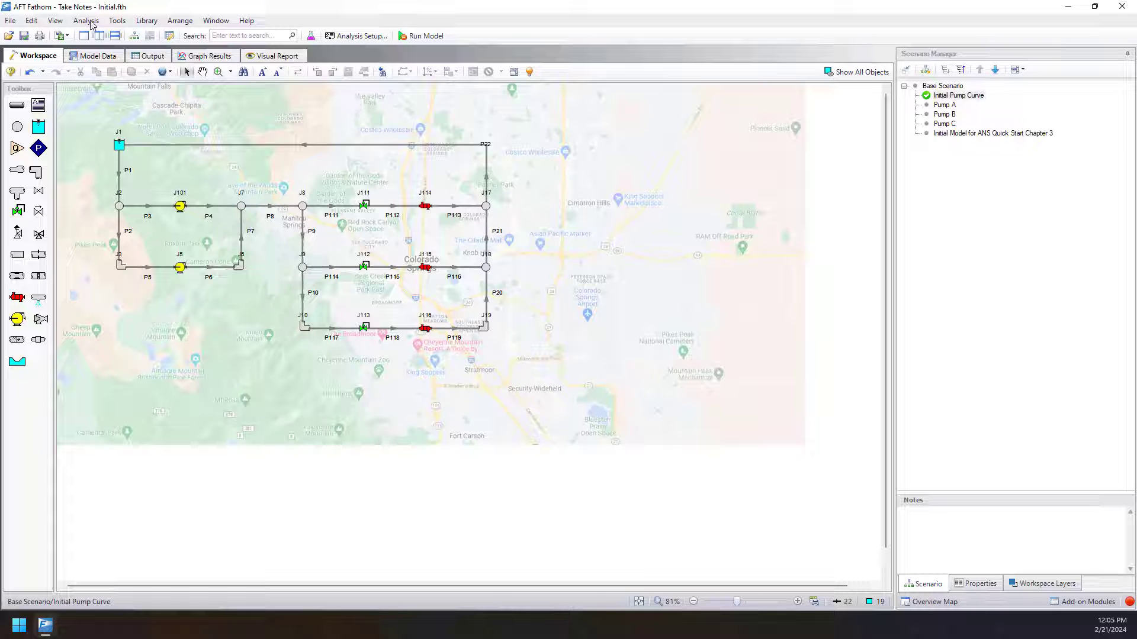
pyautogui.click(10, 20)
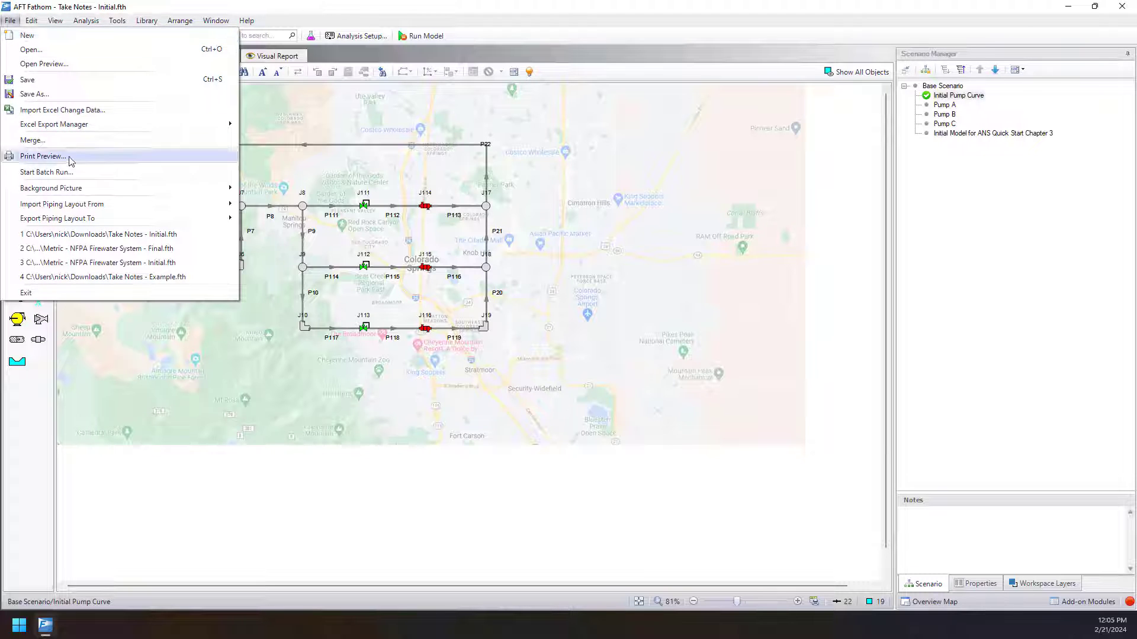
pyautogui.moveTo(70, 189)
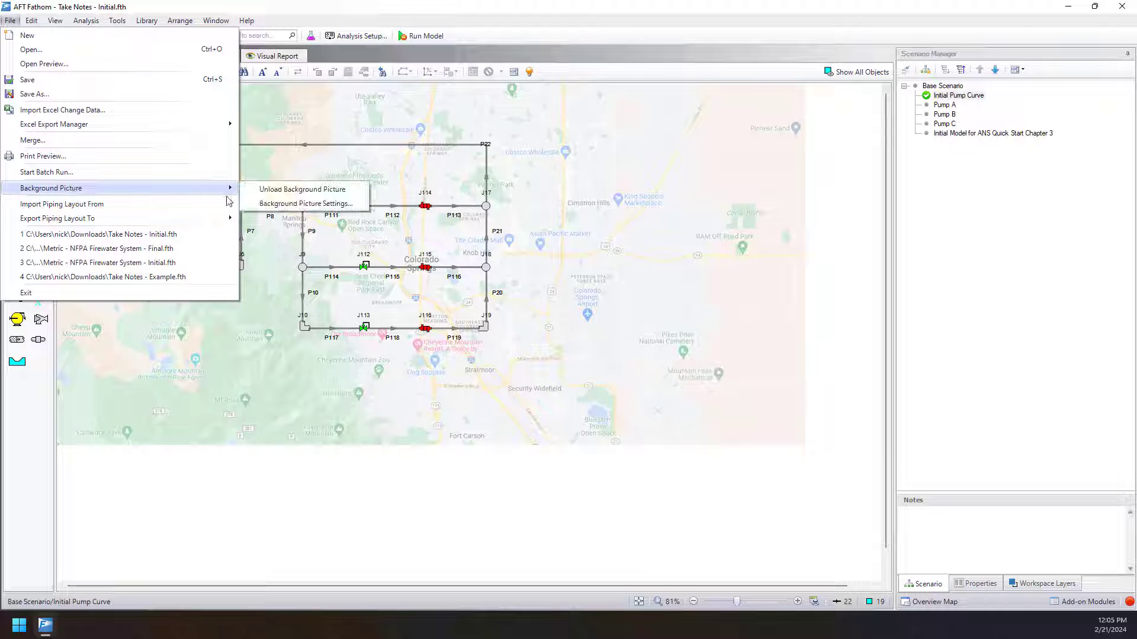
pyautogui.click(269, 190)
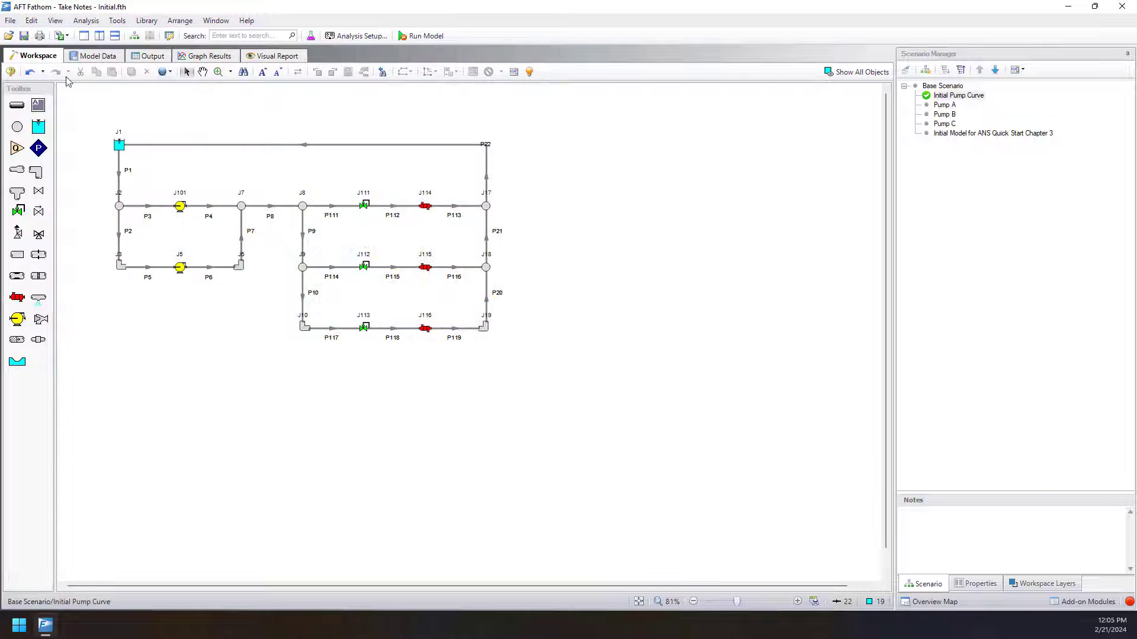
# Load Terminal - Faded.jpg from the Downloads folder as the workspace background picture.
pyautogui.click(10, 20)
pyautogui.moveTo(71, 187)
pyautogui.click(302, 189)
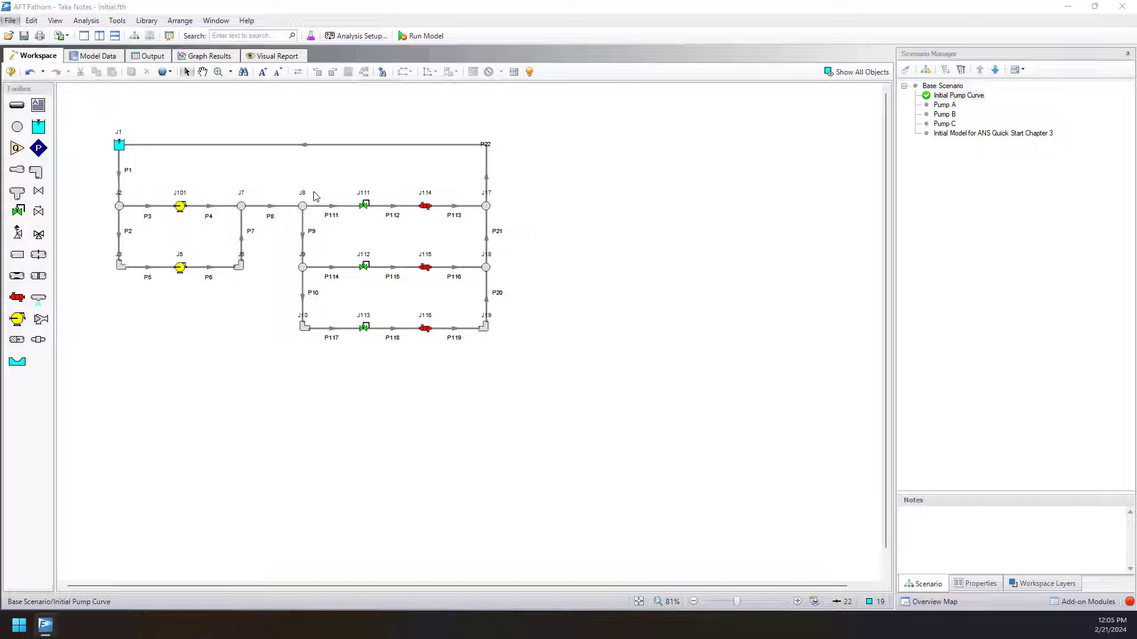
pyautogui.click(799, 191)
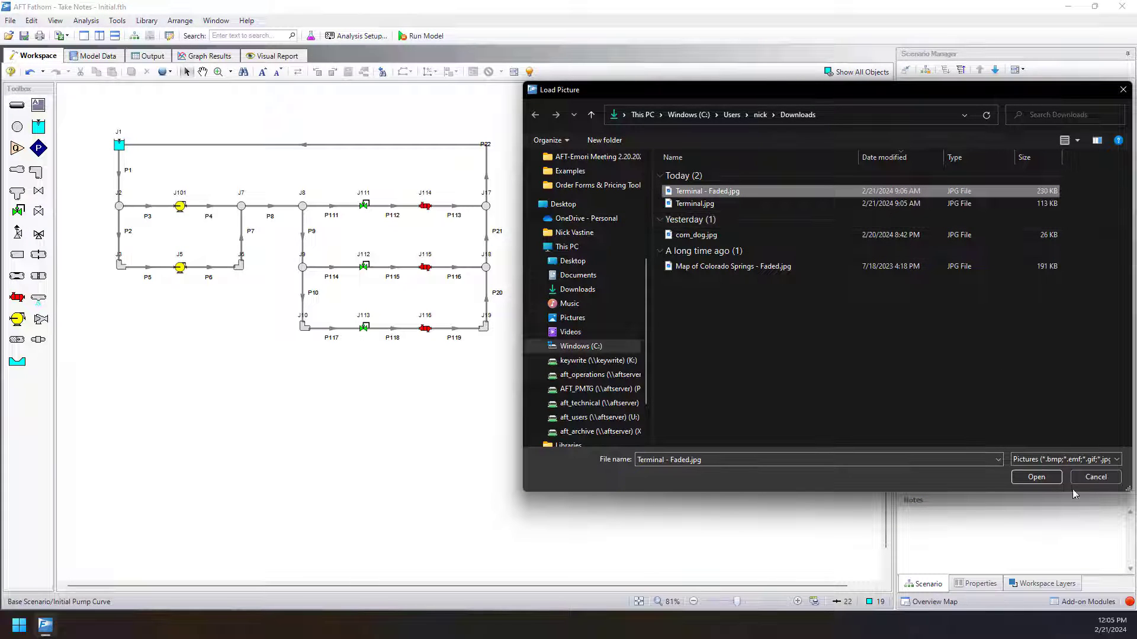
pyautogui.click(1036, 477)
pyautogui.scroll(-4, 460, 265)
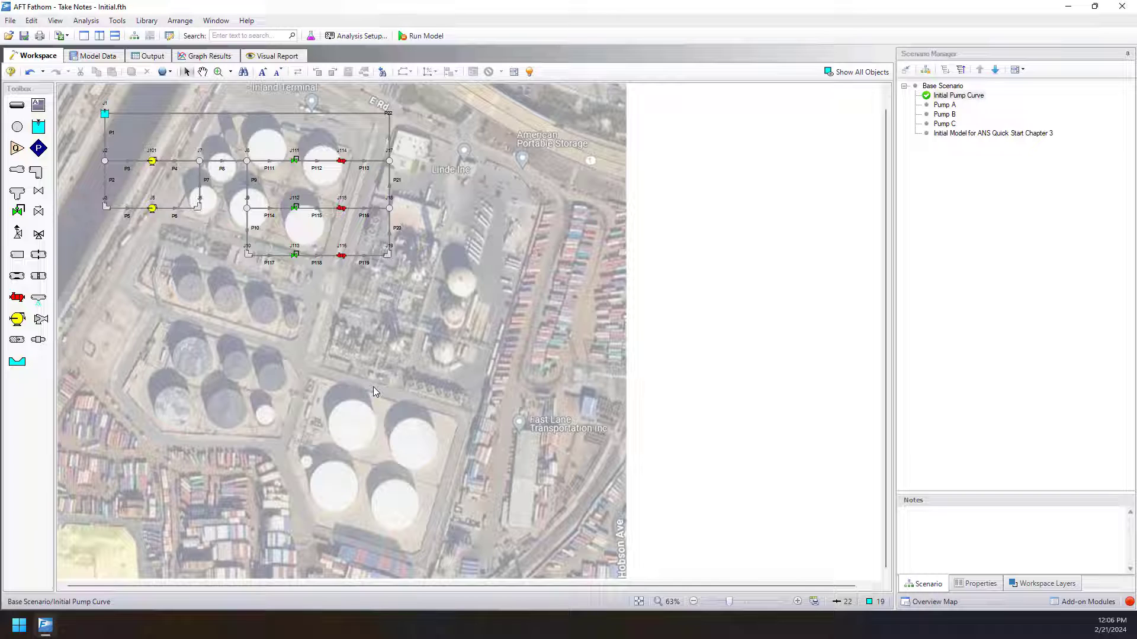
# Unload the terminal aerial background picture from the workspace.
pyautogui.click(8, 21)
pyautogui.moveTo(80, 194)
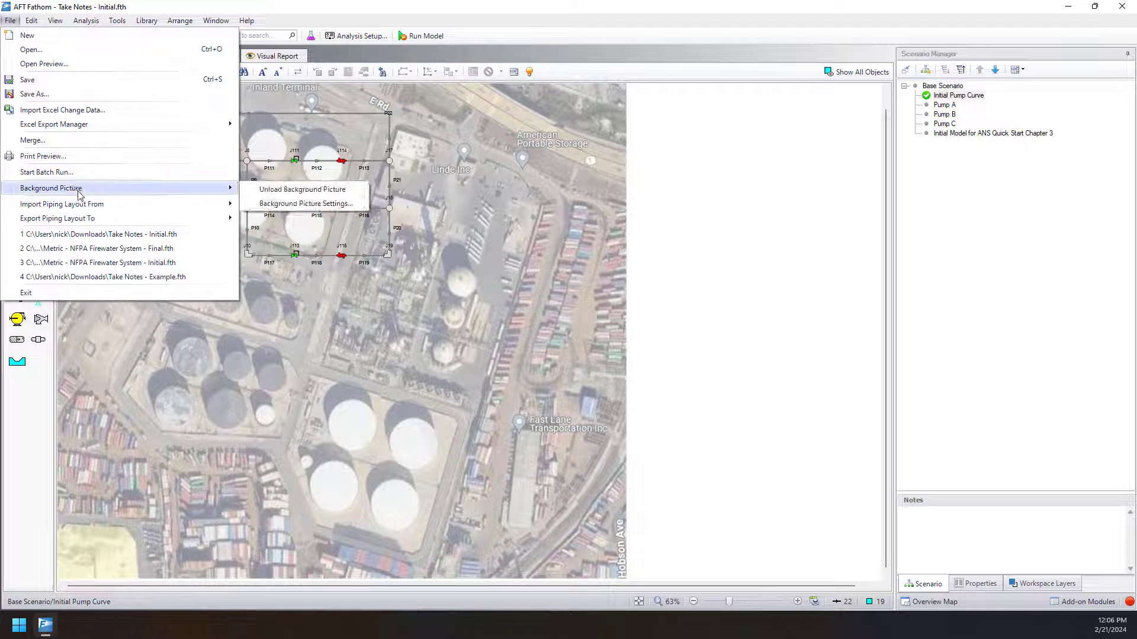
pyautogui.click(325, 190)
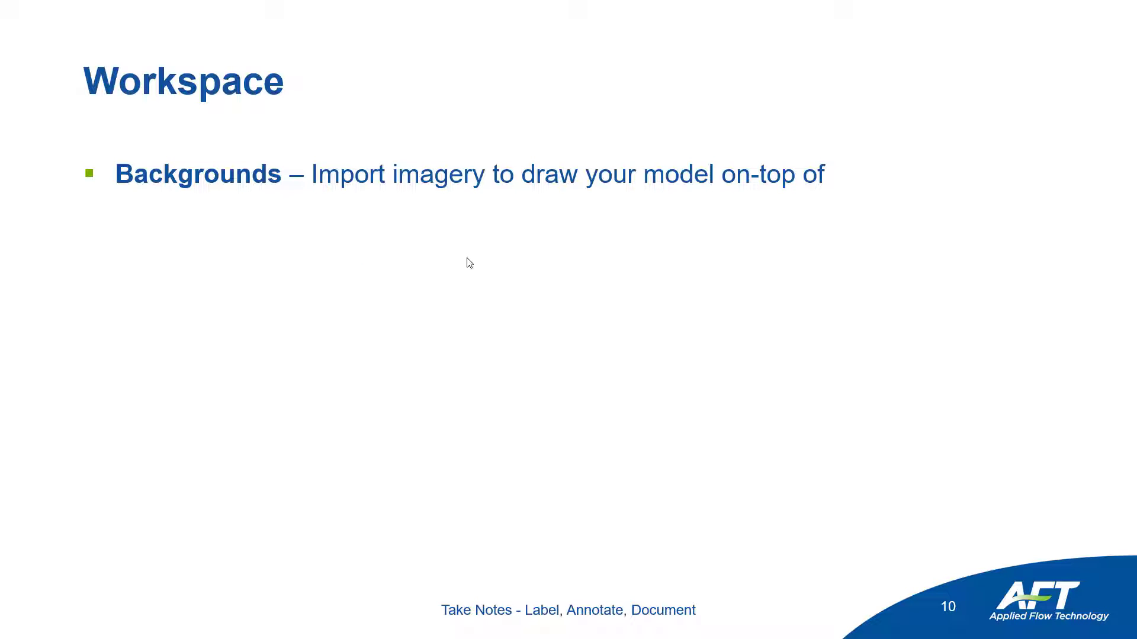
pyautogui.click(396, 230)
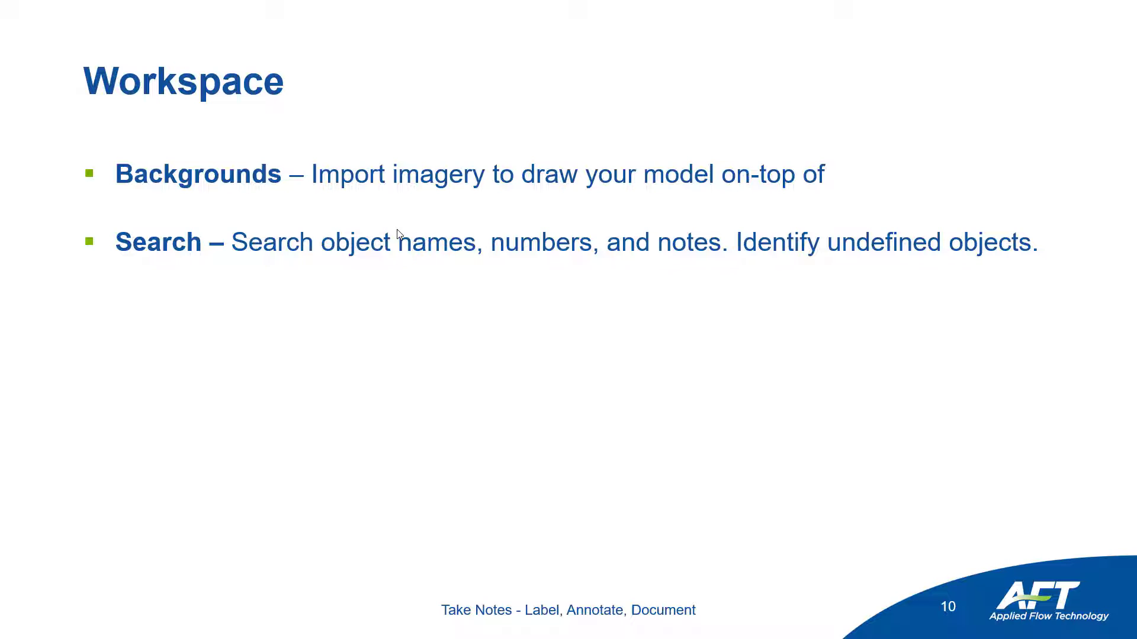
pyautogui.press('Escape')
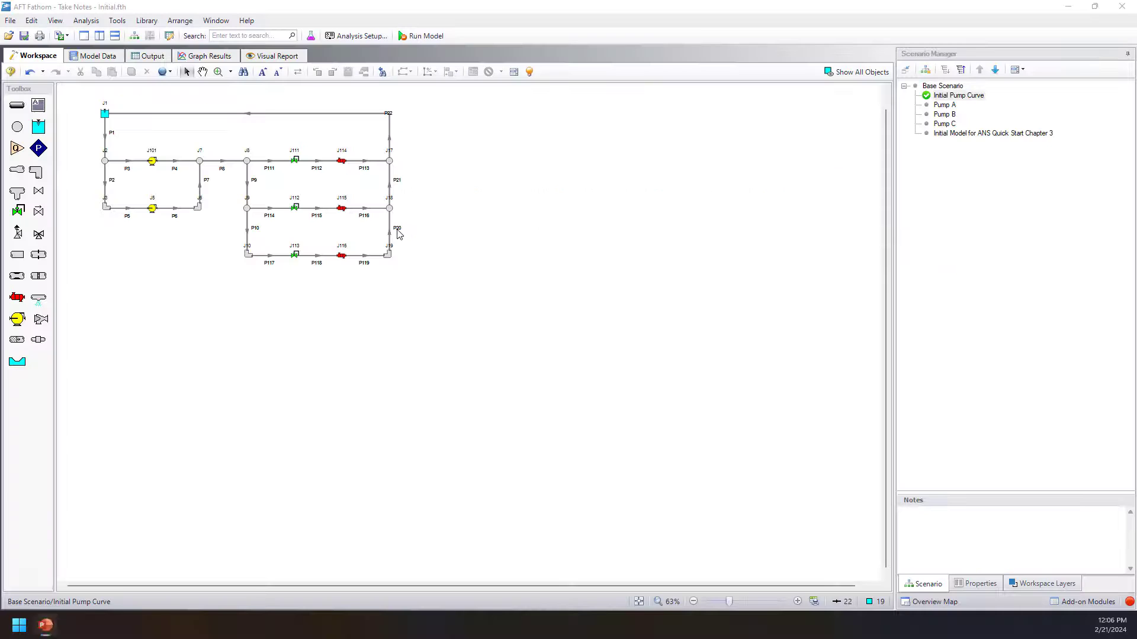
# Search the model objects for 101, preview the details of pump J101 and clear the search.
pyautogui.click(230, 141)
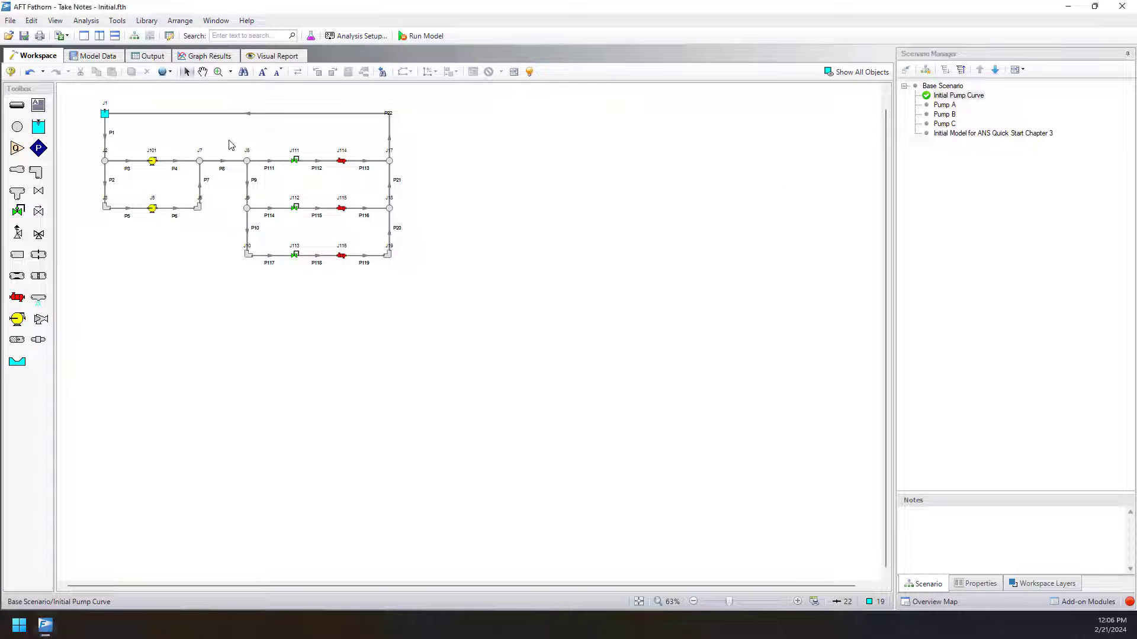
pyautogui.scroll(4, 233, 108)
pyautogui.moveTo(256, 154); pyautogui.dragTo(328, 199)
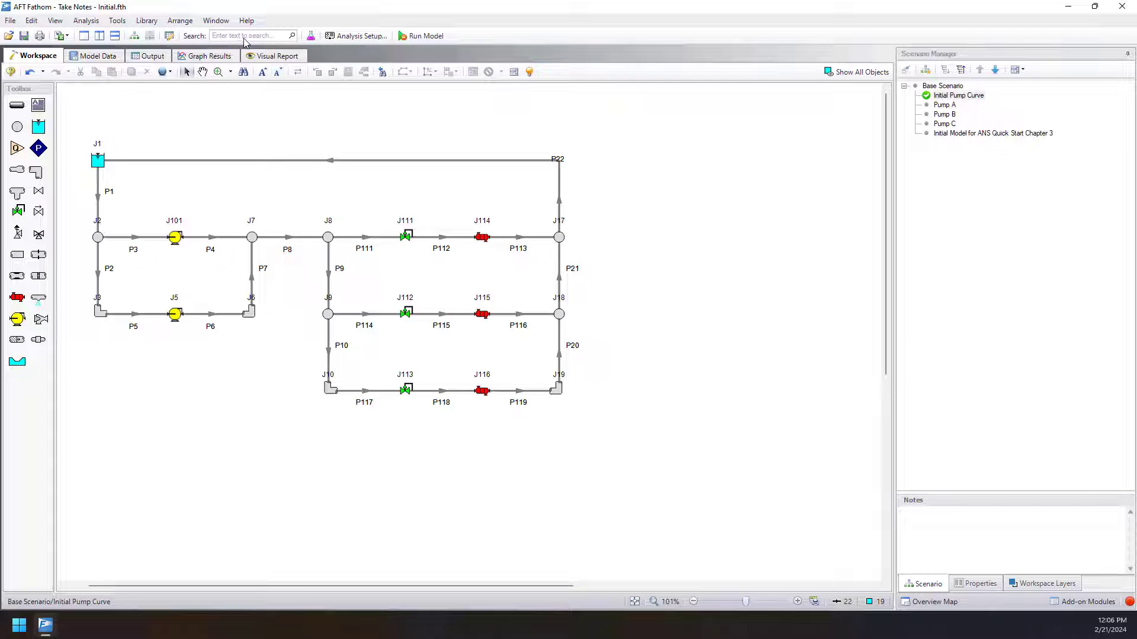
pyautogui.click(244, 37)
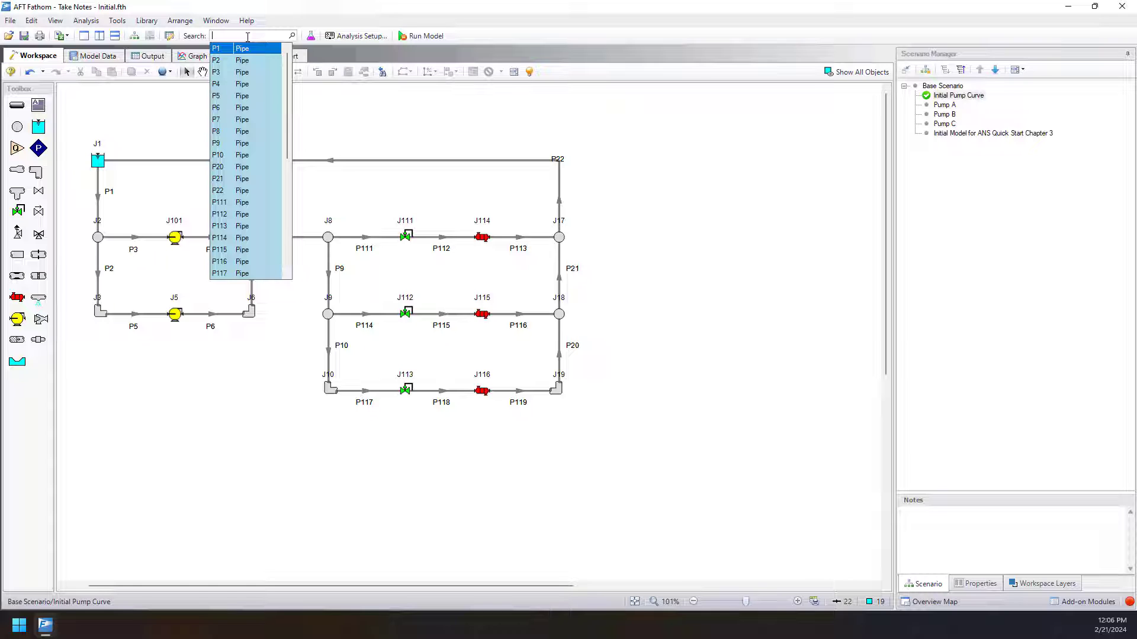
pyautogui.write('101')
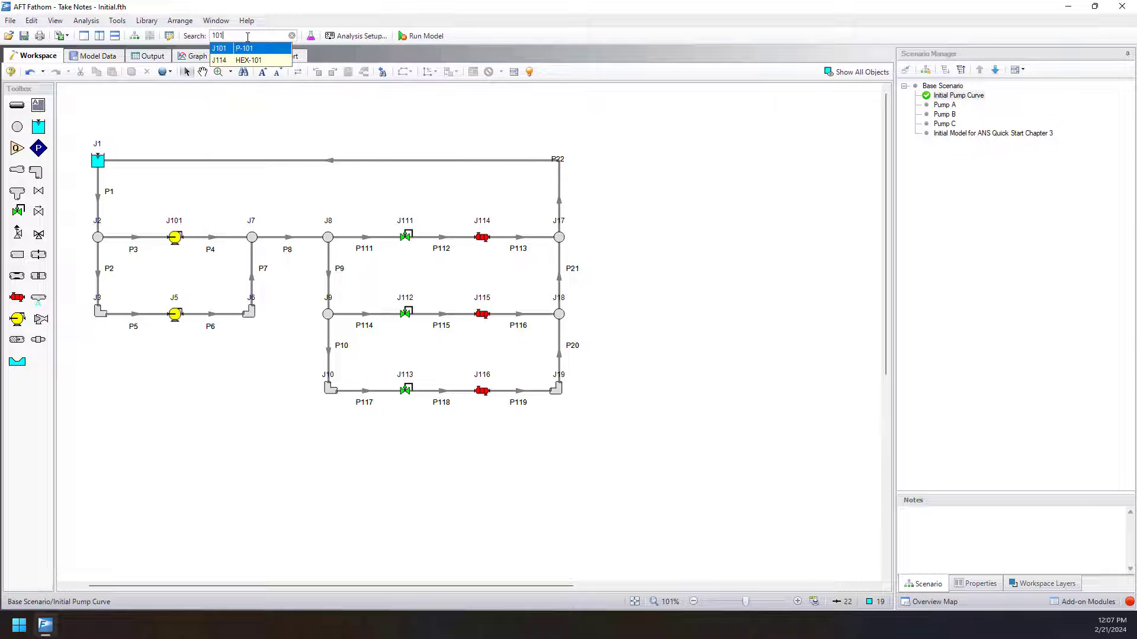
pyautogui.moveTo(243, 52)
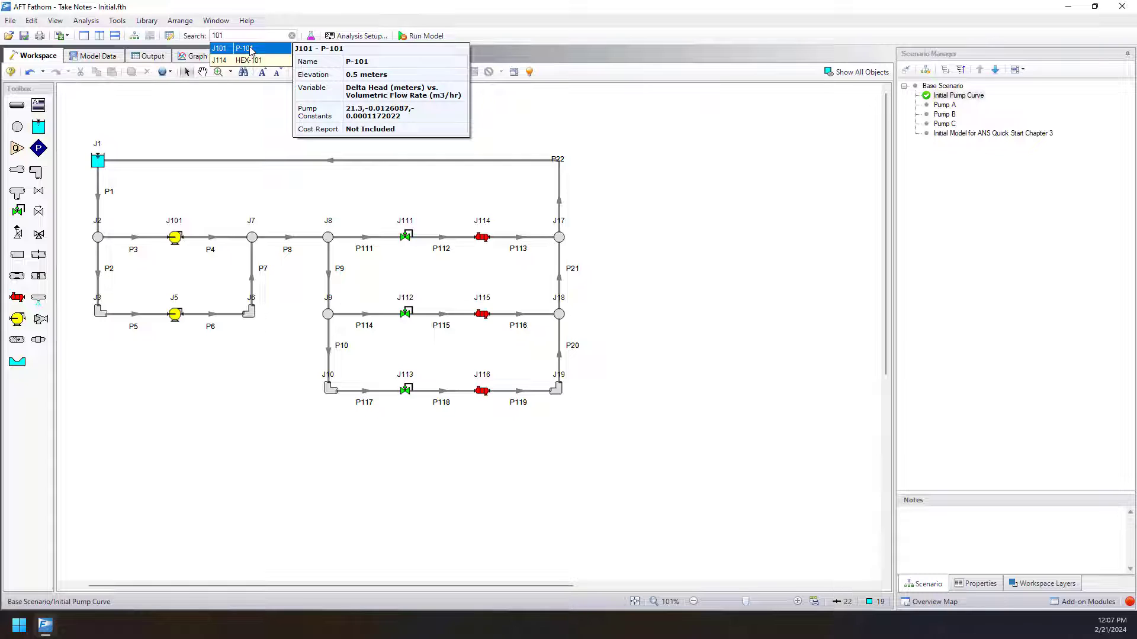
pyautogui.click(292, 36)
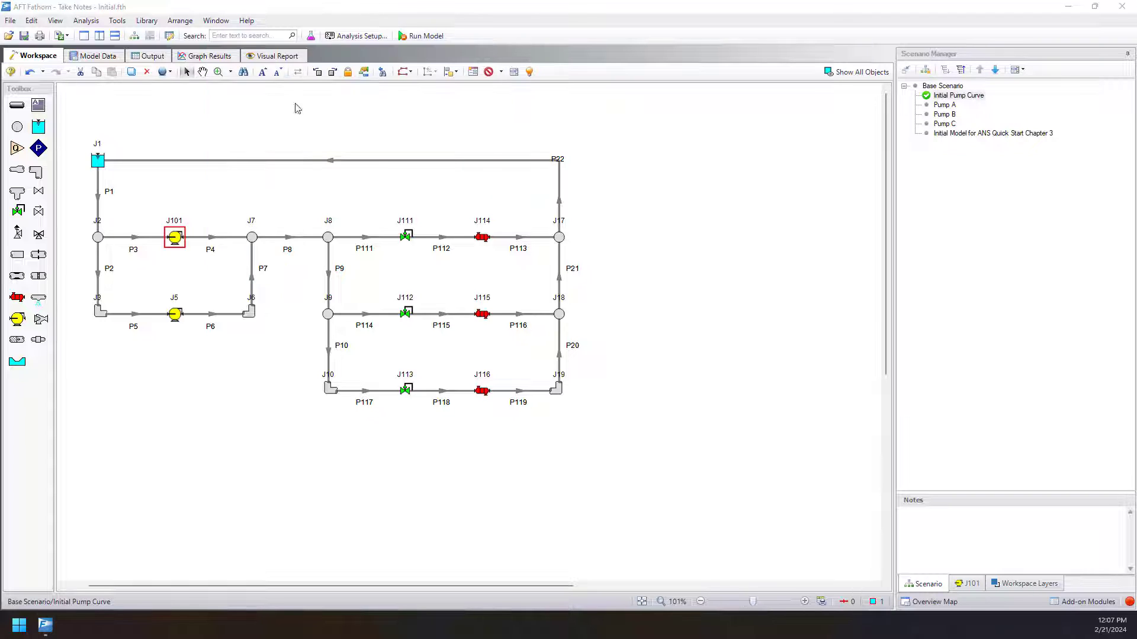
# Search the model for flowserve and again for flow, going to pump J101 from each search.
pyautogui.click(266, 36)
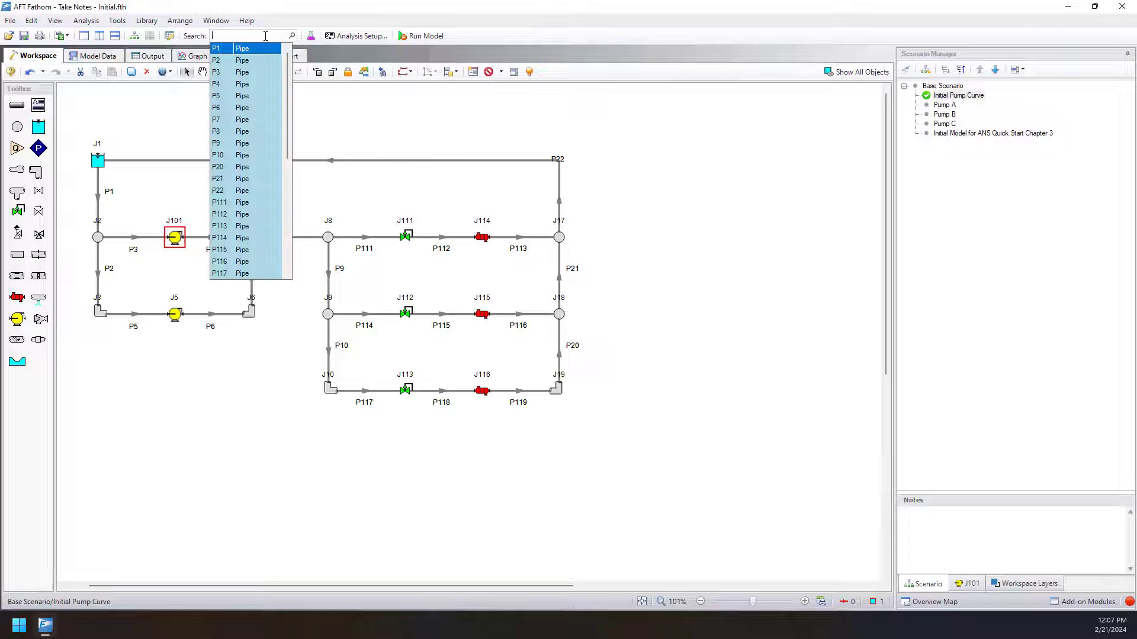
pyautogui.write('flowserve')
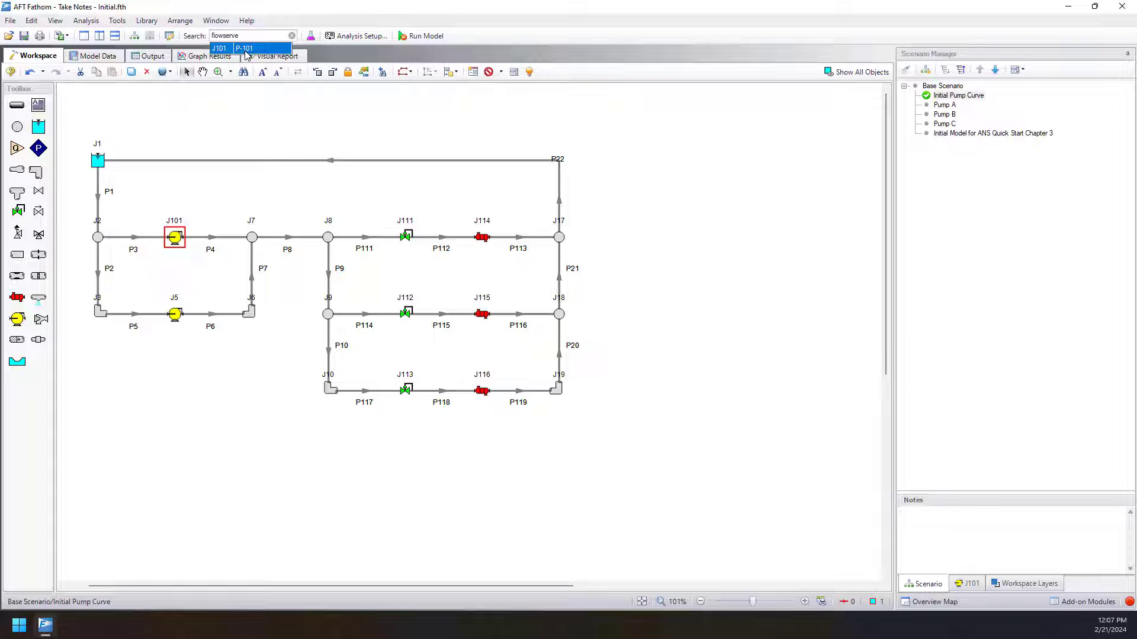
pyautogui.click(246, 50)
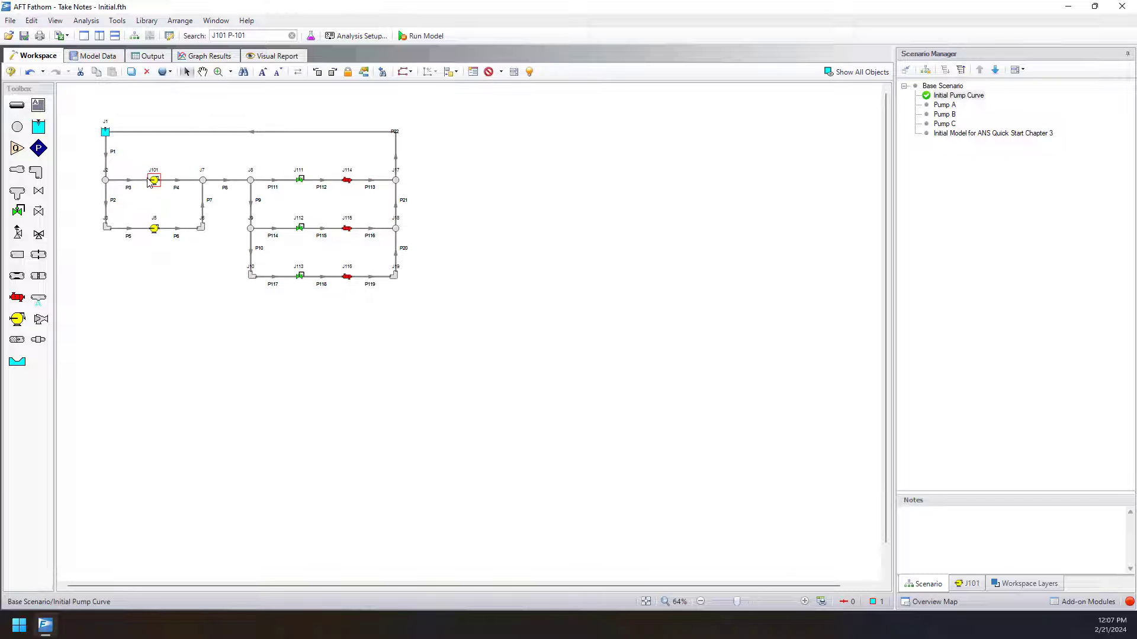
pyautogui.click(261, 37)
pyautogui.write('flow')
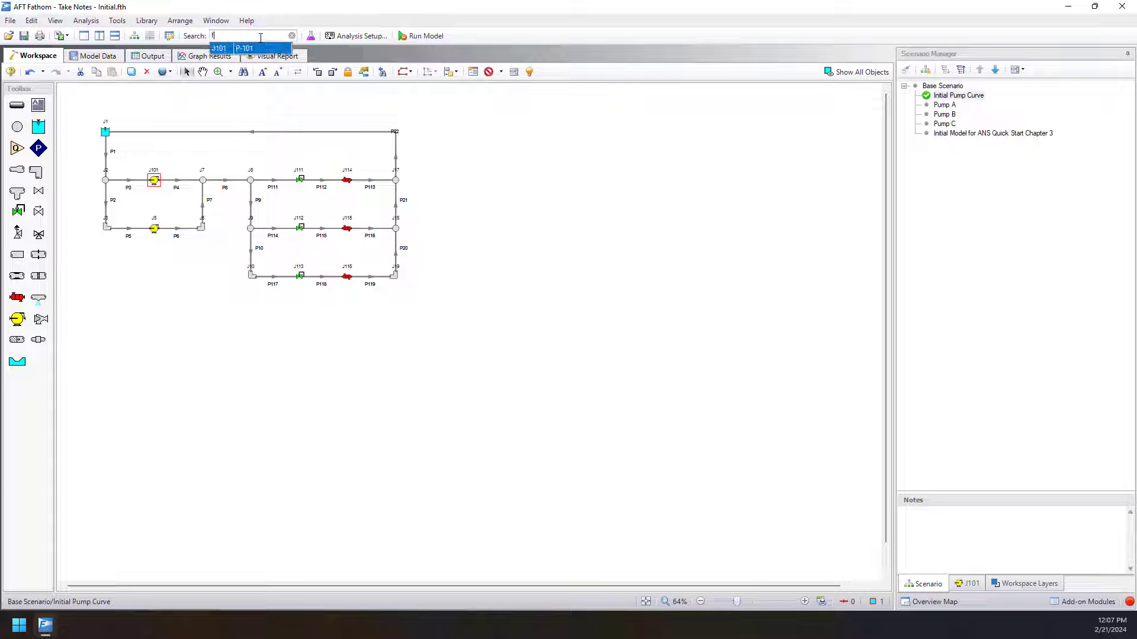
pyautogui.click(248, 49)
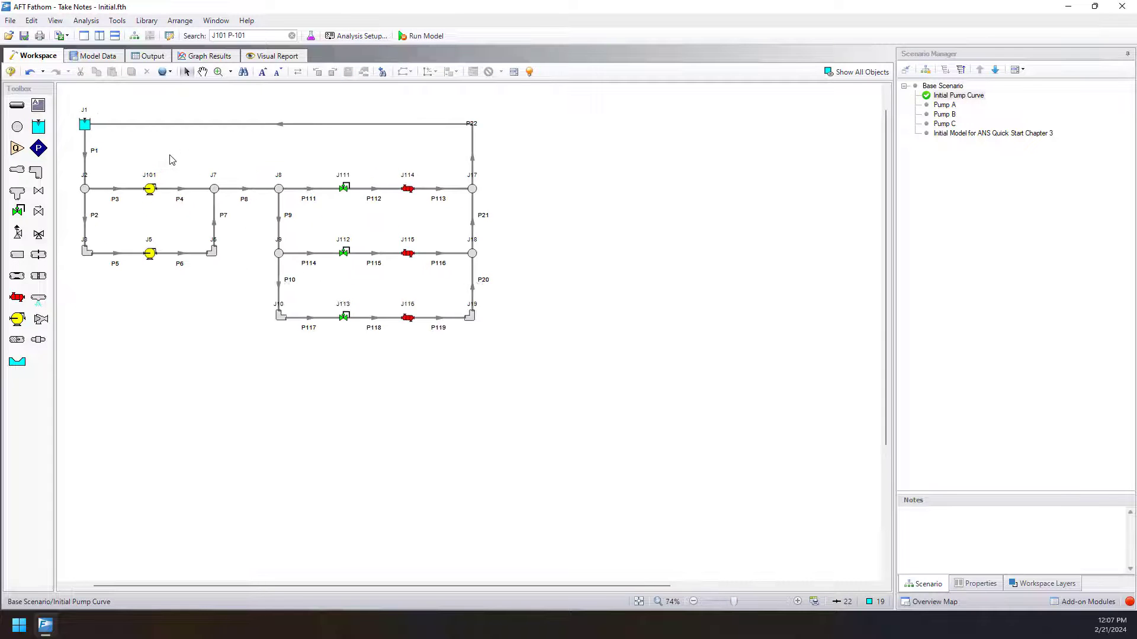
# Search the model for pump and clear the search without choosing an object.
pyautogui.click(292, 35)
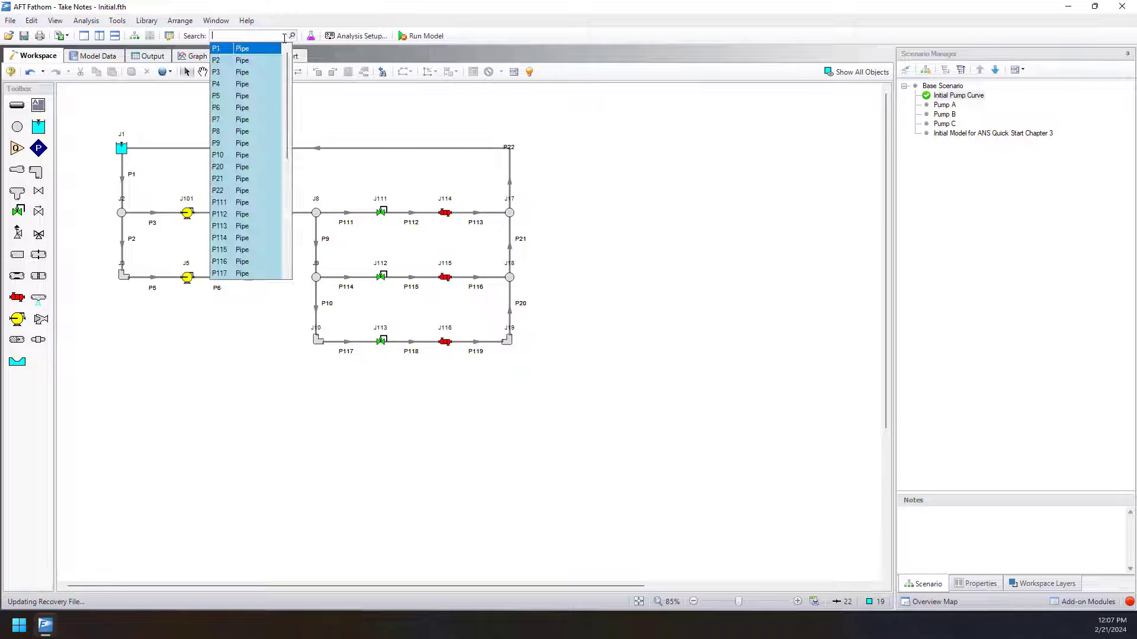
pyautogui.write('pump')
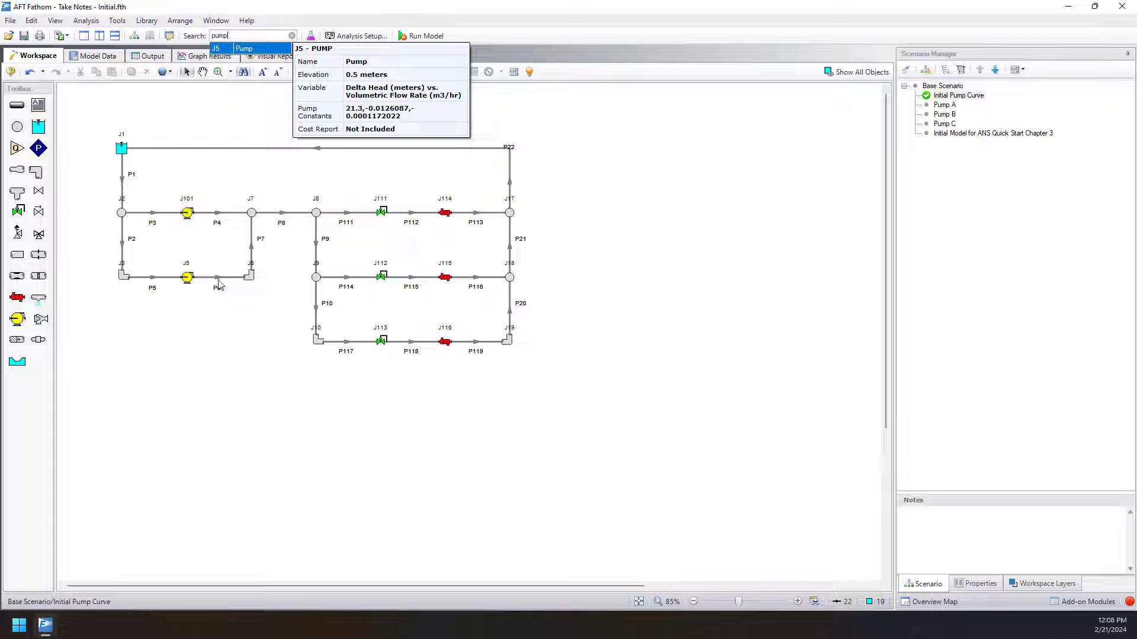
pyautogui.click(197, 342)
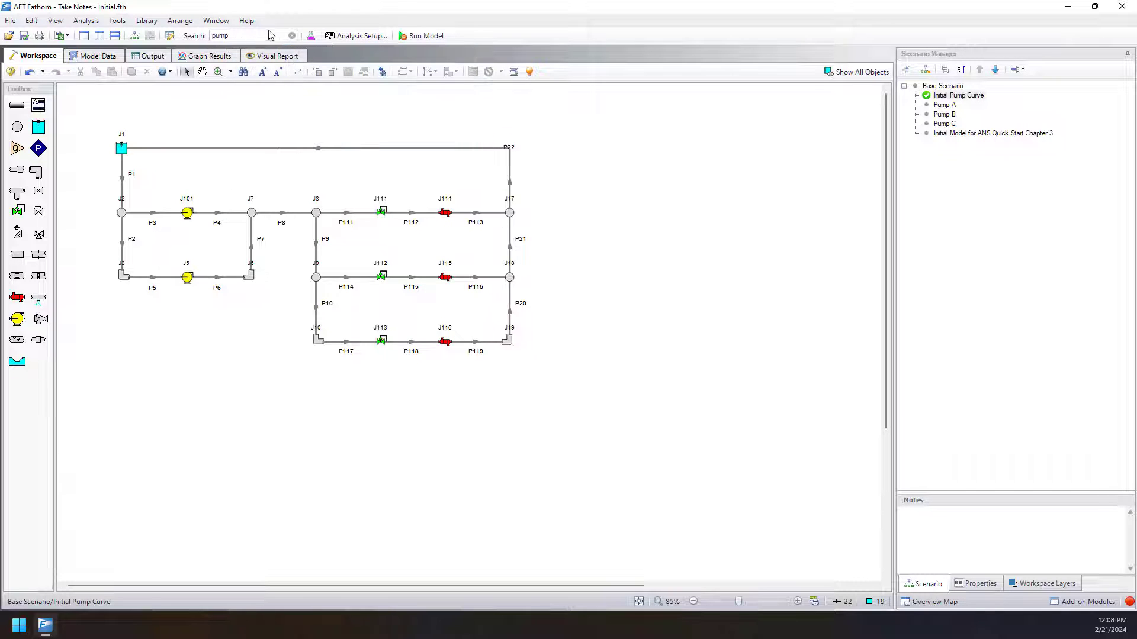
pyautogui.click(291, 35)
pyautogui.click(357, 128)
# Open the Find window, look through its pipe and junction lists, and filter the junctions to Pump.
pyautogui.hotkey('ctrl', 'f')
pyautogui.moveTo(471, 158); pyautogui.dragTo(635, 134)
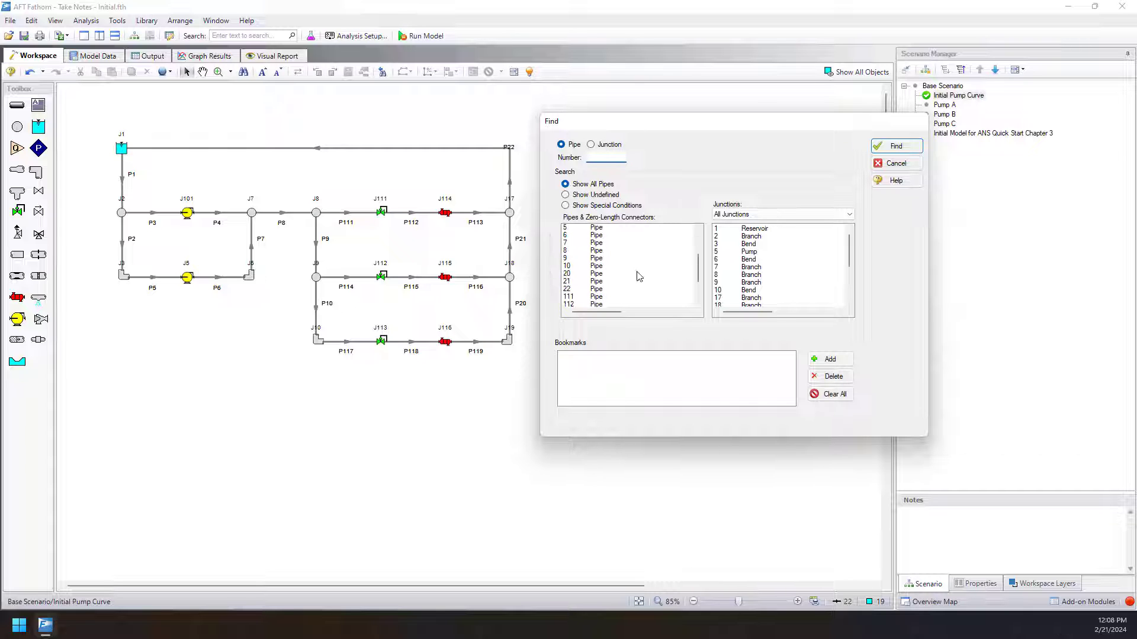
pyautogui.scroll(-1, 799, 246)
pyautogui.scroll(-3, 797, 247)
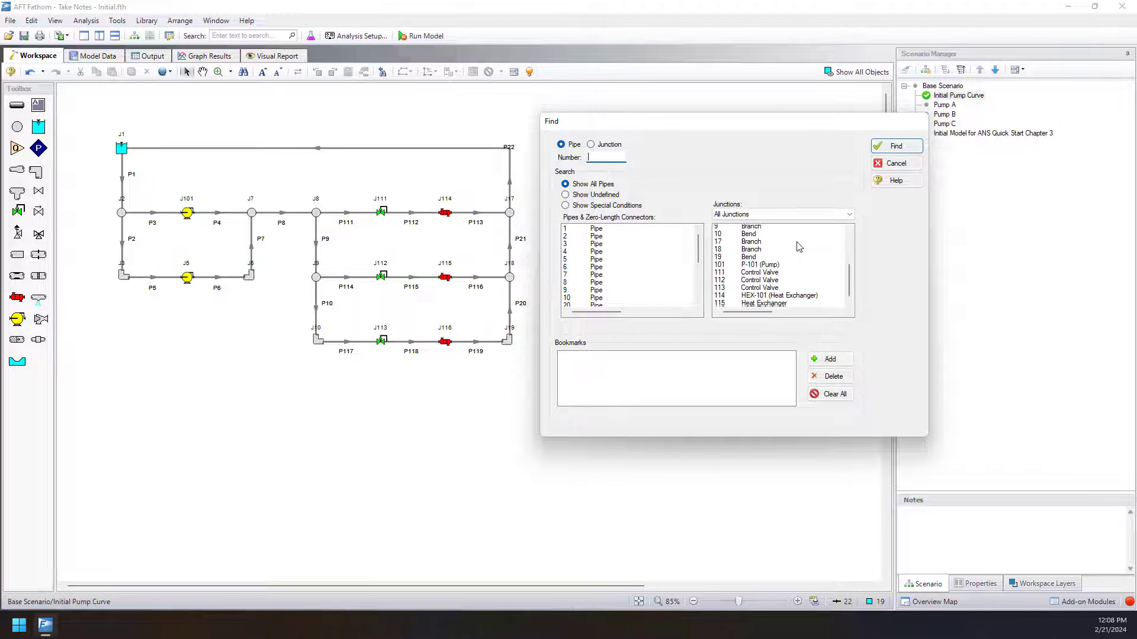
pyautogui.scroll(4, 796, 247)
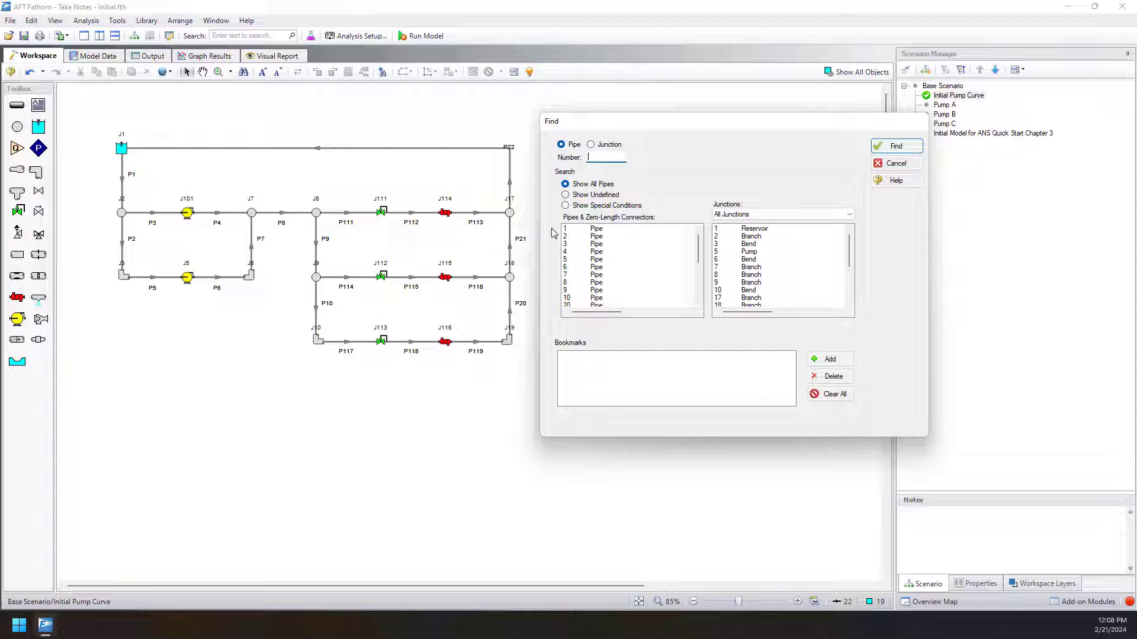
pyautogui.click(740, 214)
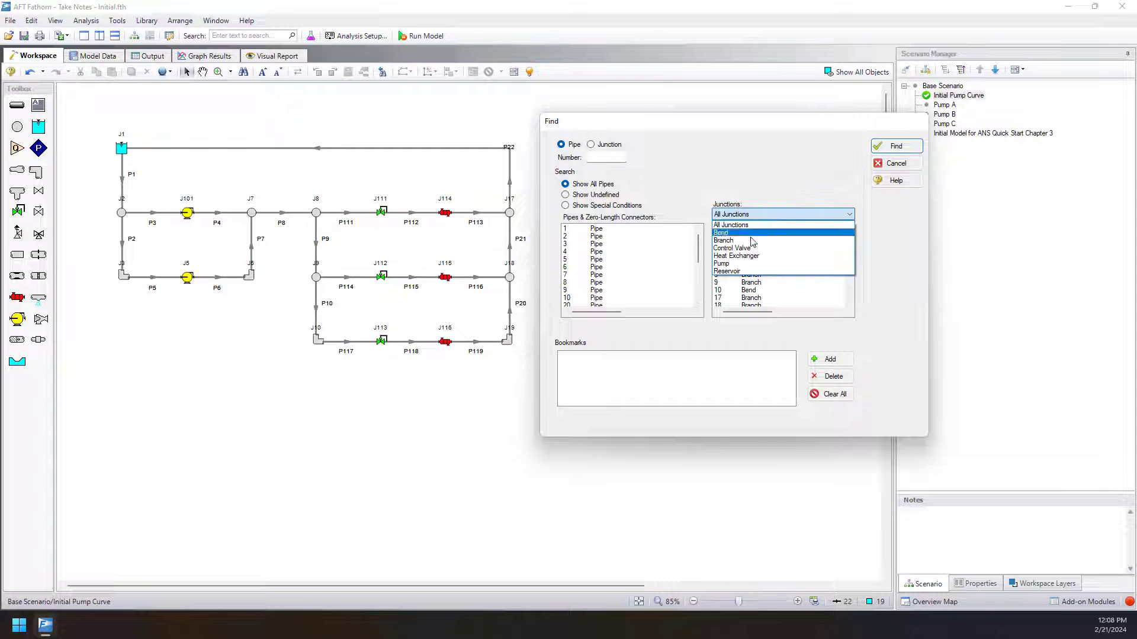
pyautogui.click(758, 261)
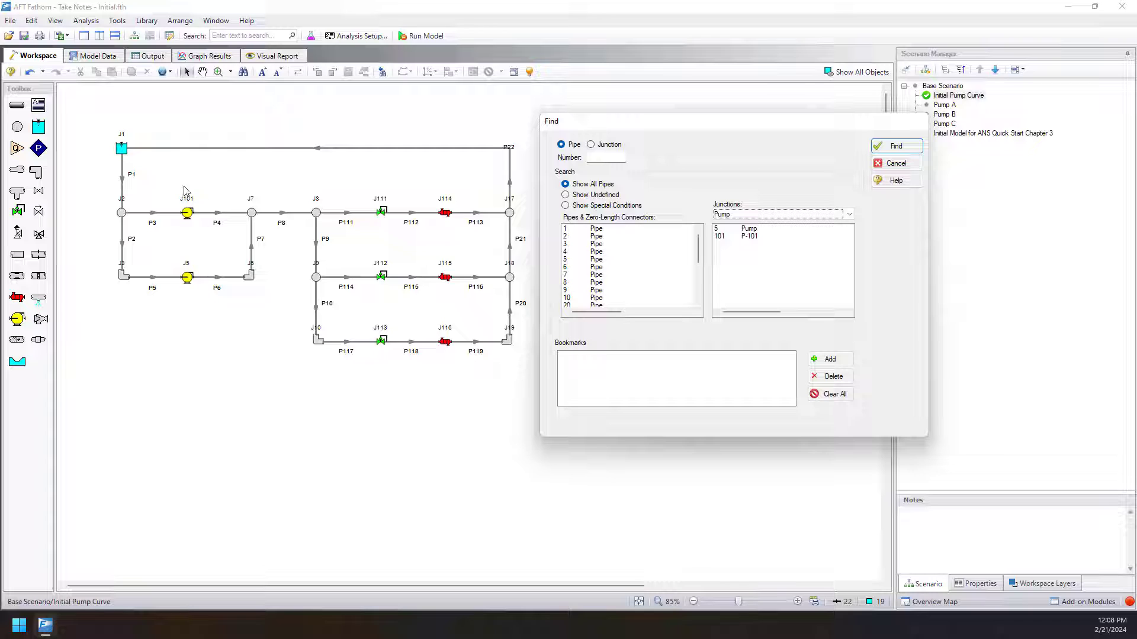
# Check the Find lists for undefined objects, special conditions and all pipes, and close the window without finding an object.
pyautogui.click(605, 196)
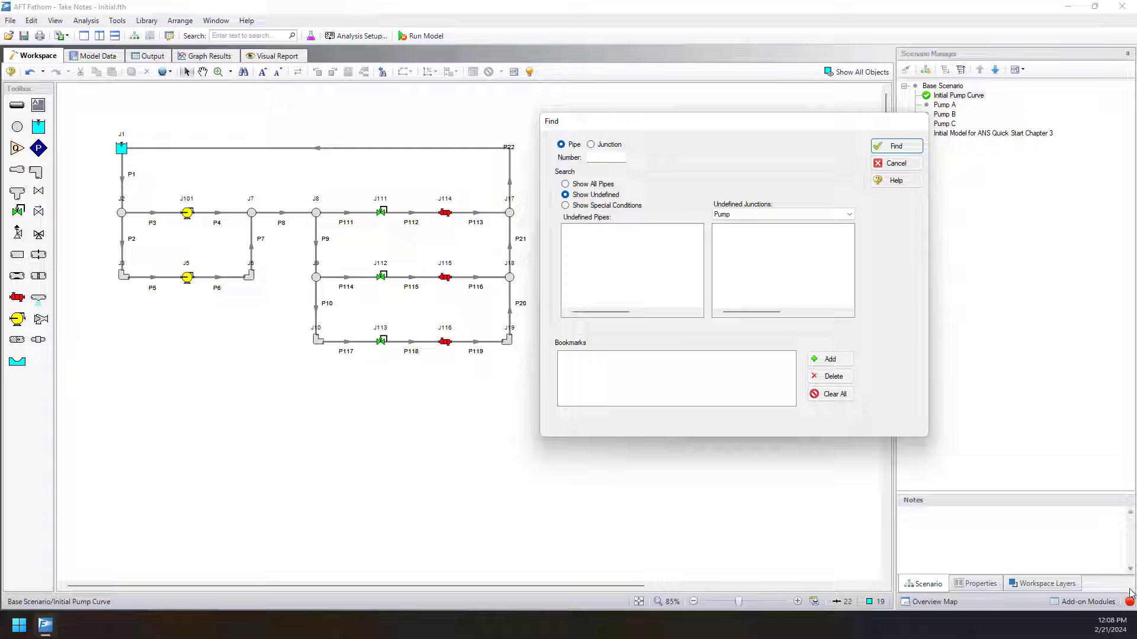
pyautogui.click(591, 208)
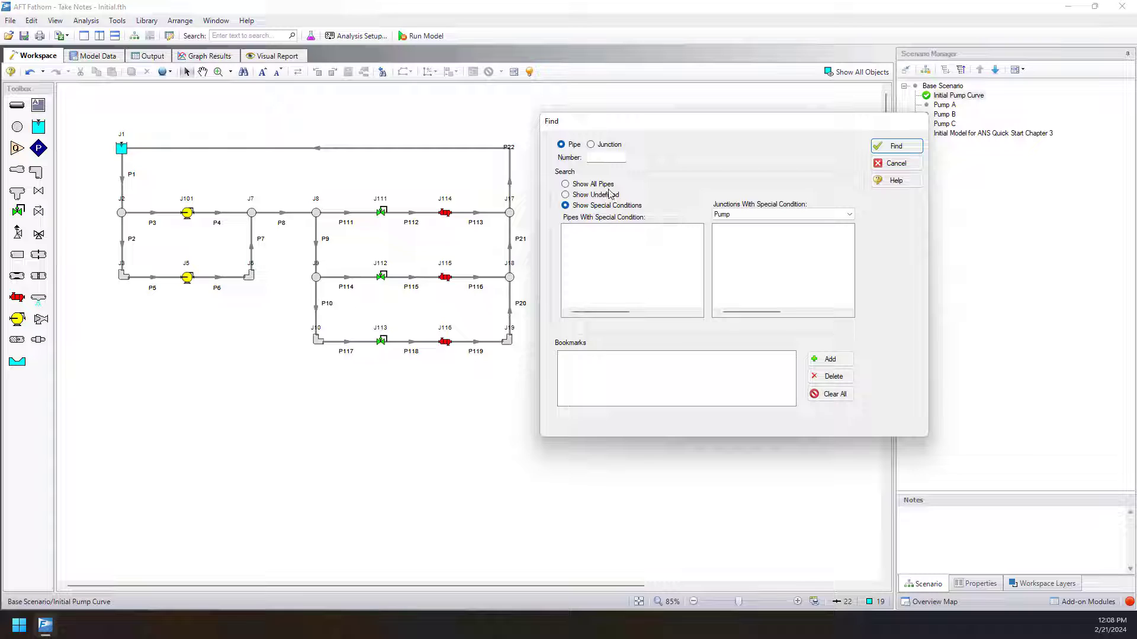
pyautogui.click(603, 184)
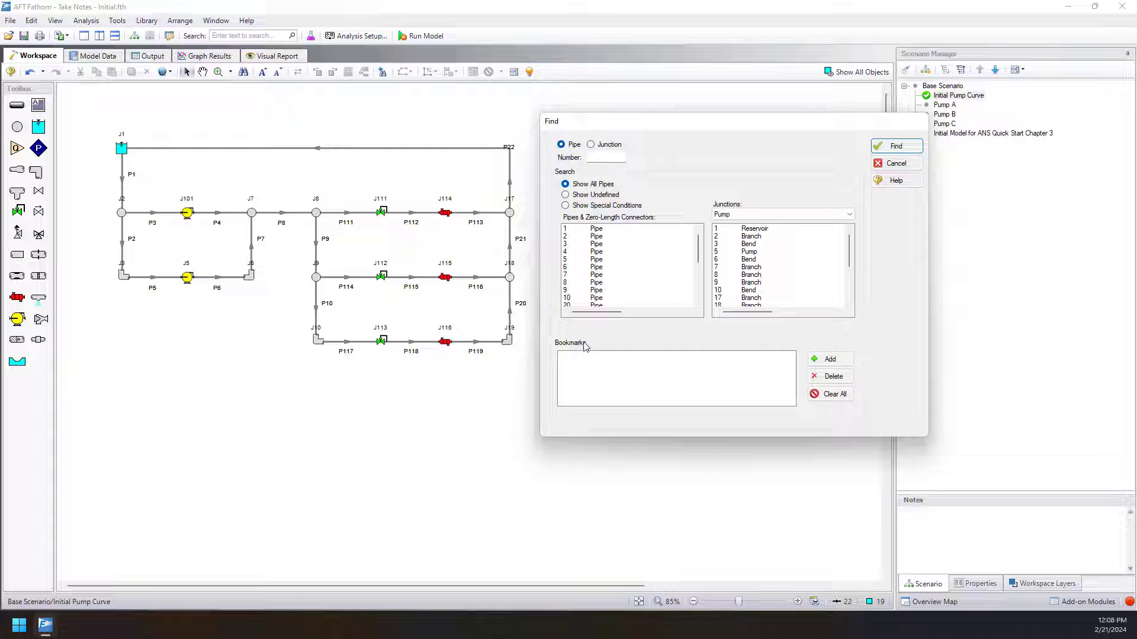
pyautogui.click(893, 166)
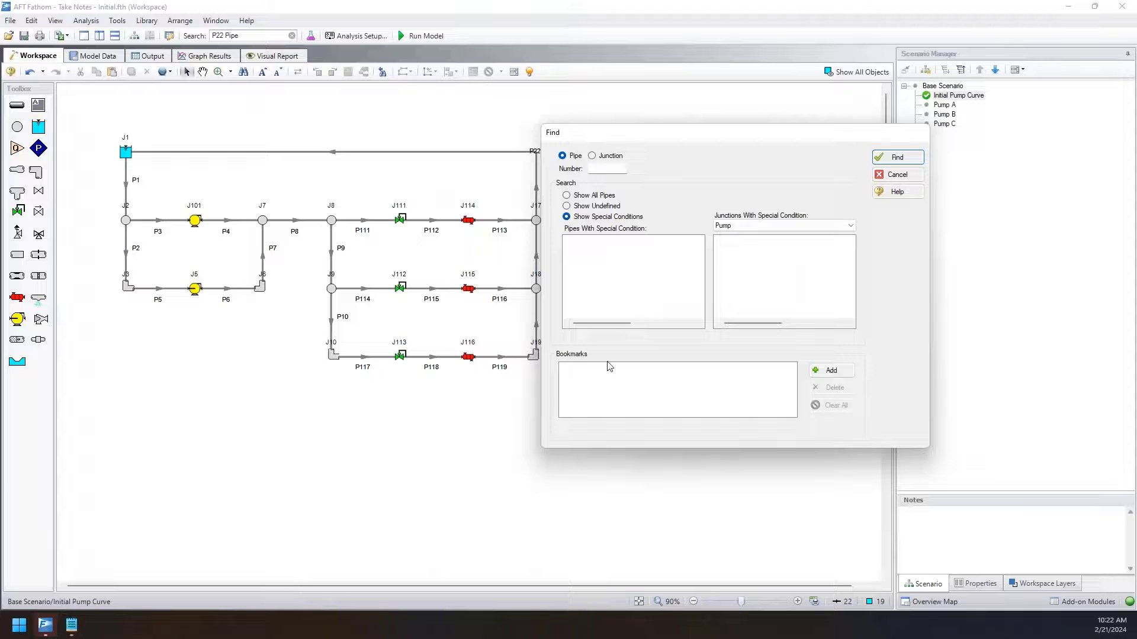
pyautogui.click(896, 180)
pyautogui.scroll(-6, 648, 208)
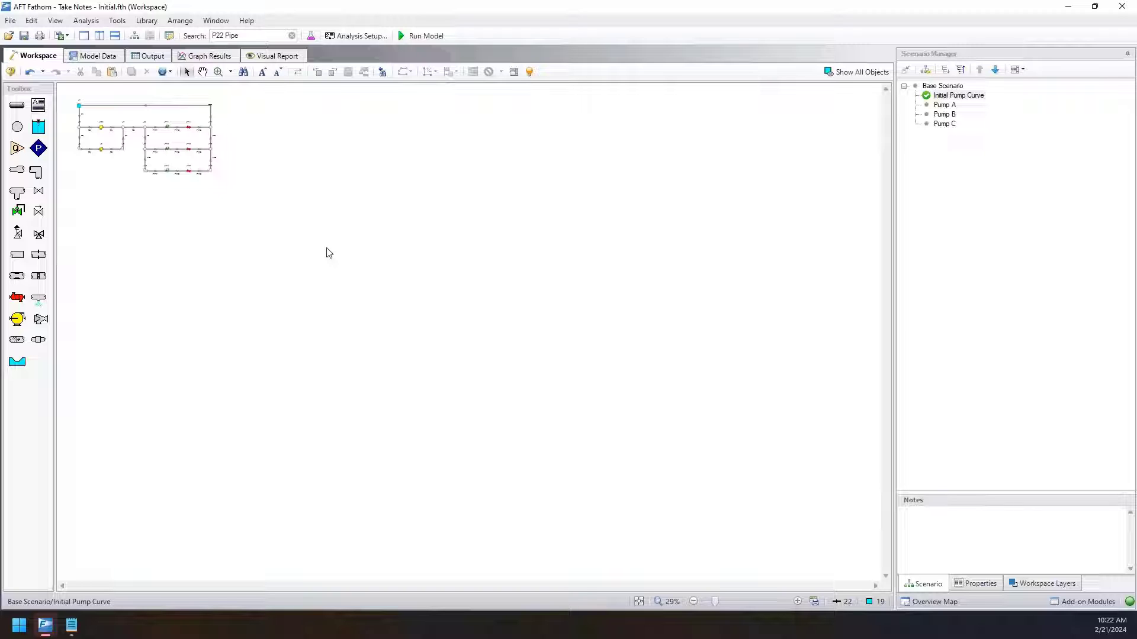
# Set a bookmark on pump junction J101 in the workspace and clear the selection.
pyautogui.click(101, 128)
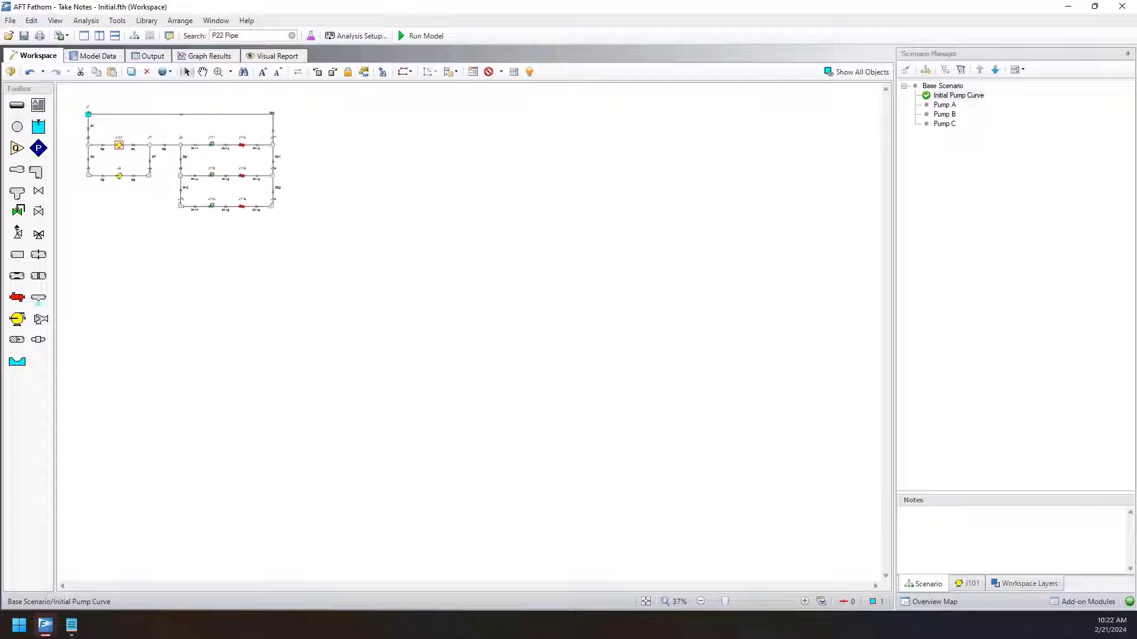
pyautogui.scroll(-10, 385, 257)
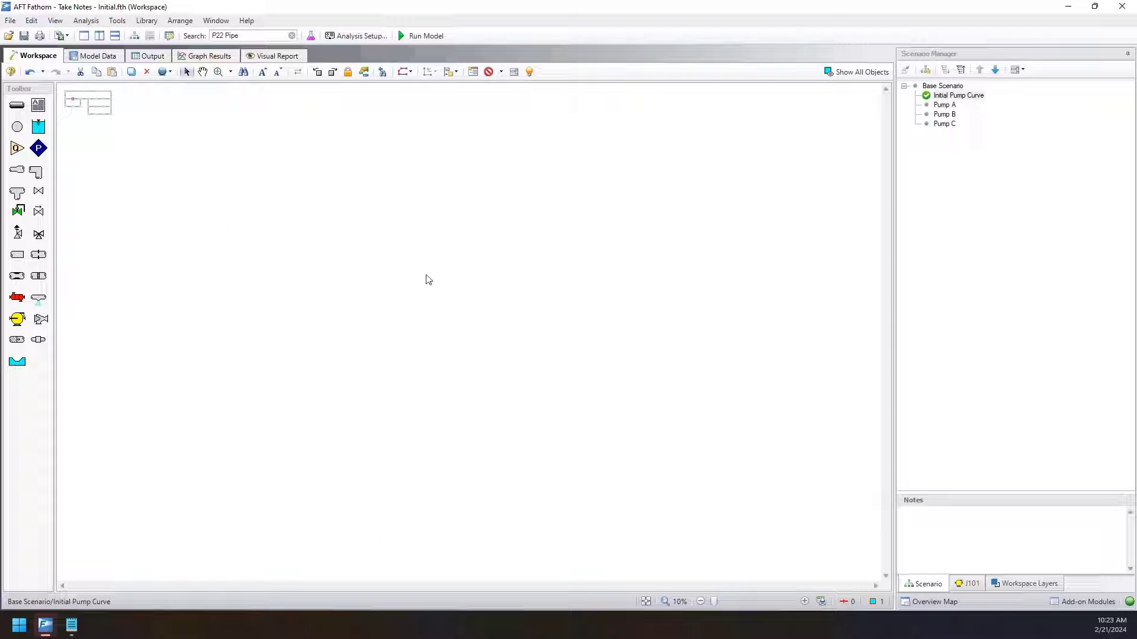
pyautogui.scroll(5, 66, 102)
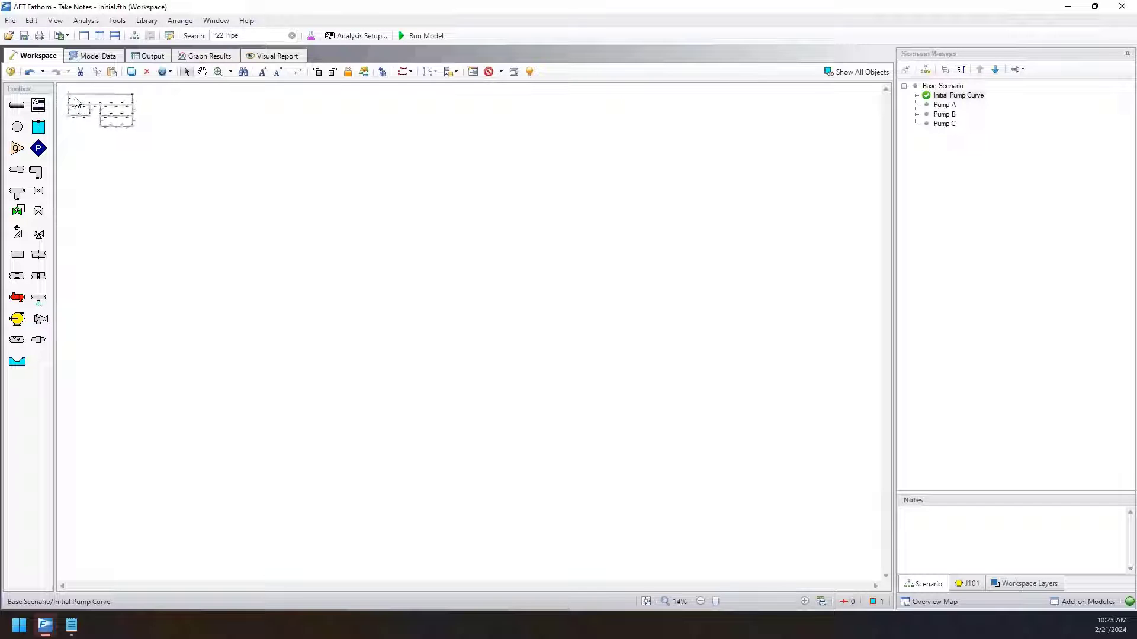
pyautogui.scroll(5, 76, 102)
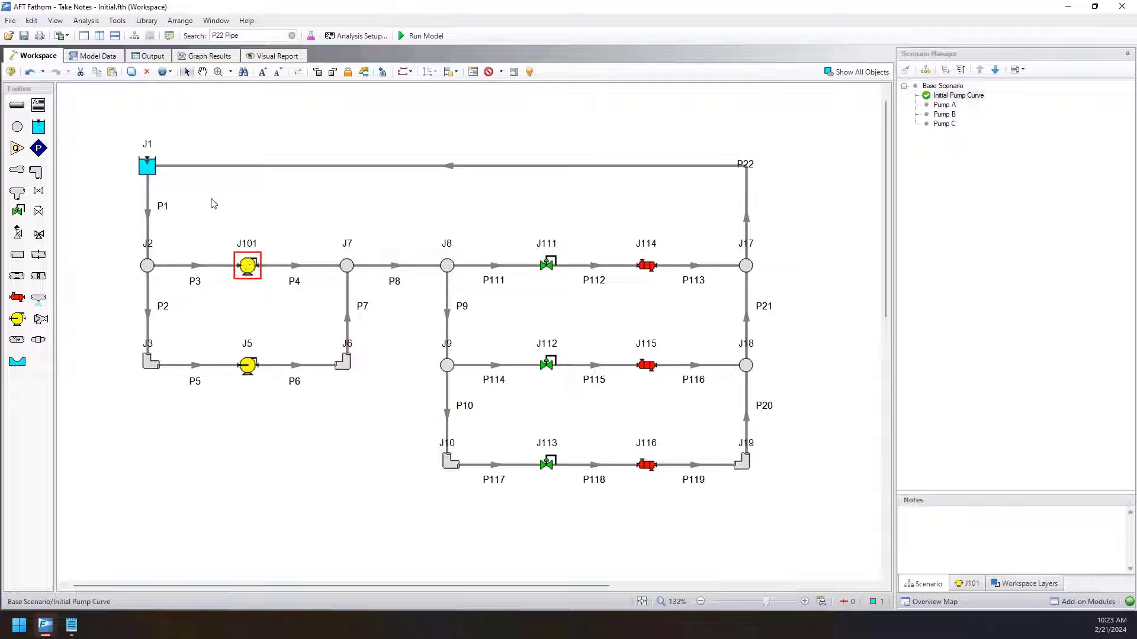
pyautogui.click(61, 21)
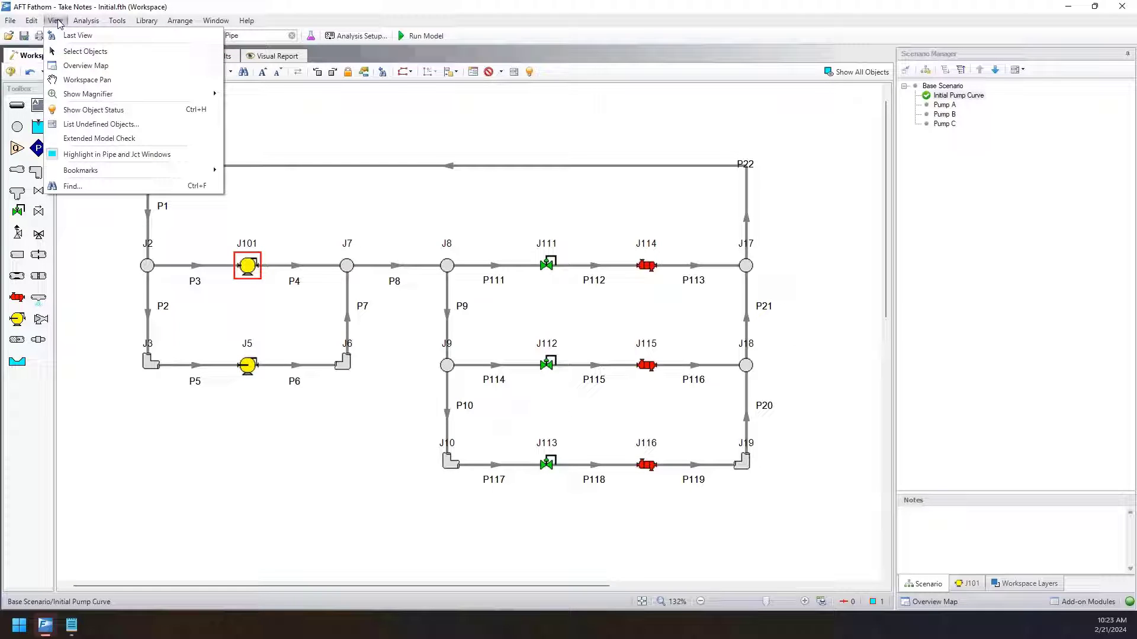
pyautogui.moveTo(104, 174)
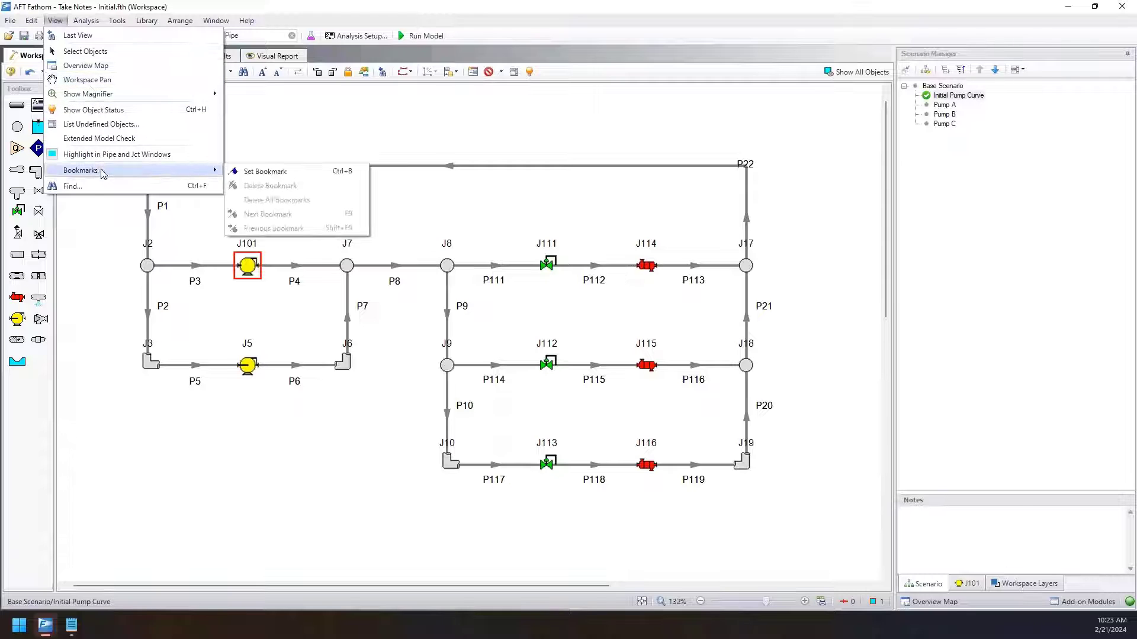
pyautogui.click(314, 171)
pyautogui.click(308, 218)
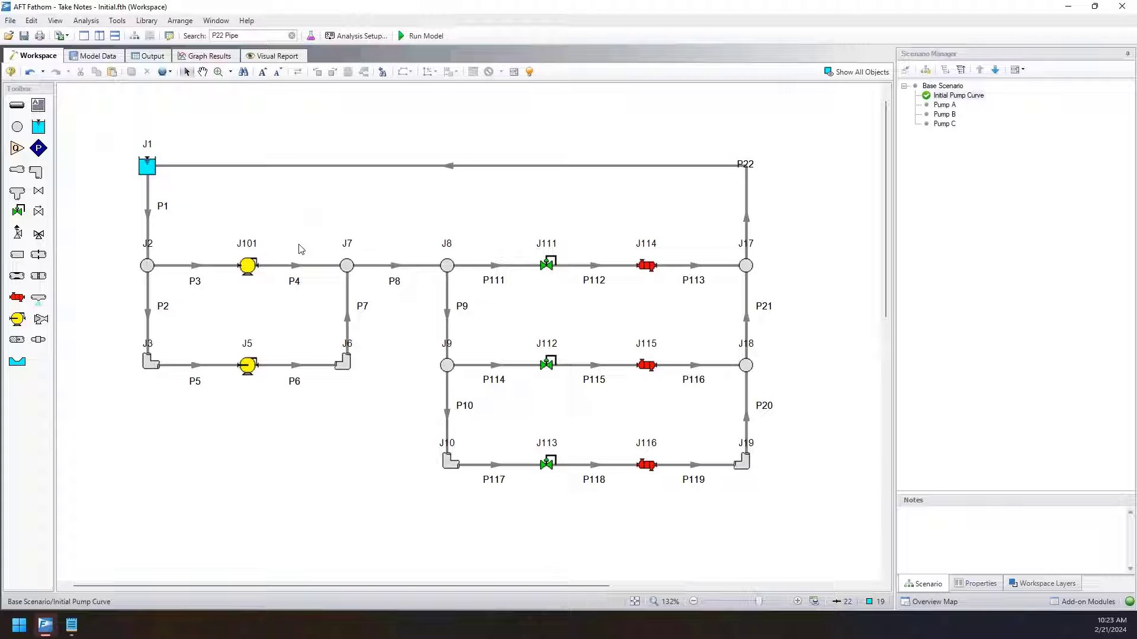
# Open the Find window to check its bookmark list, and close it without finding an object.
pyautogui.click(55, 21)
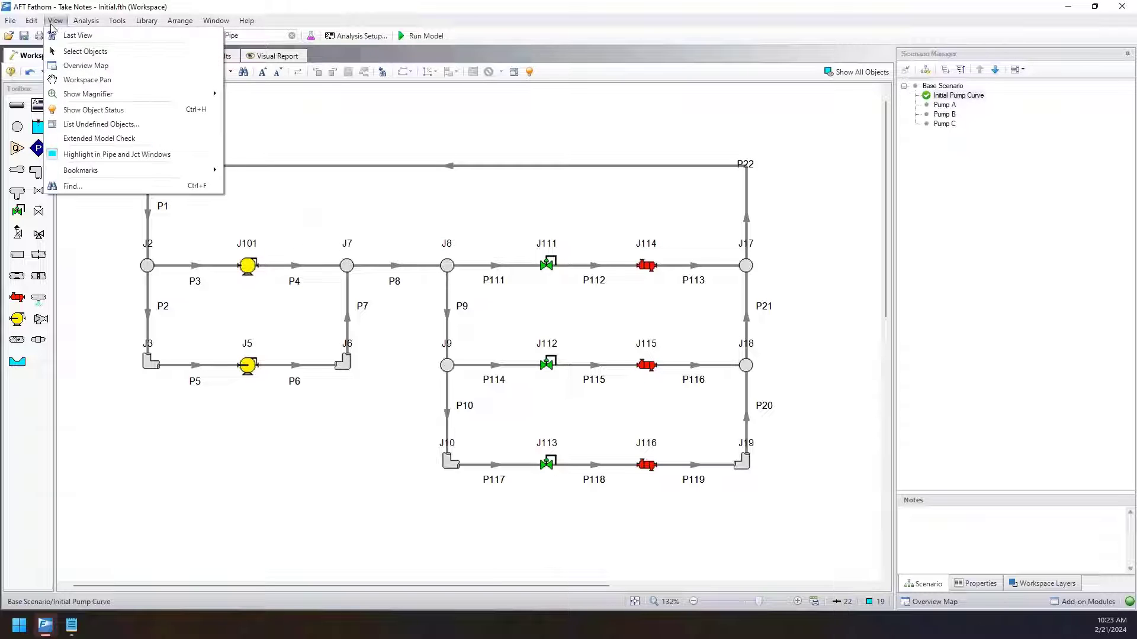
pyautogui.click(354, 142)
pyautogui.hotkey('ctrl', 'f')
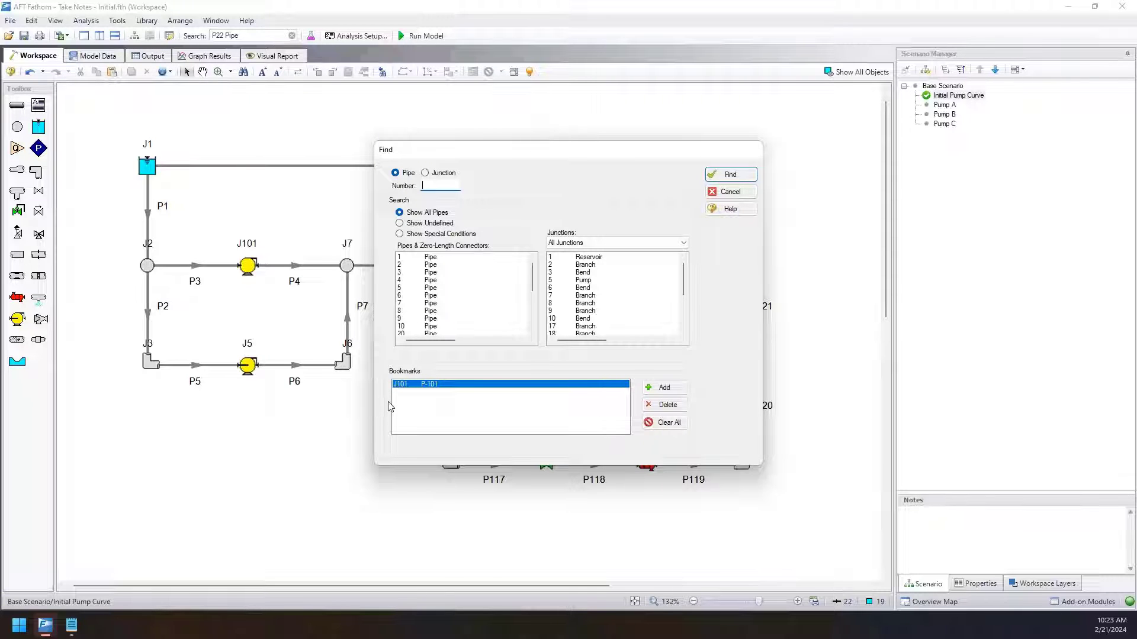
pyautogui.click(731, 192)
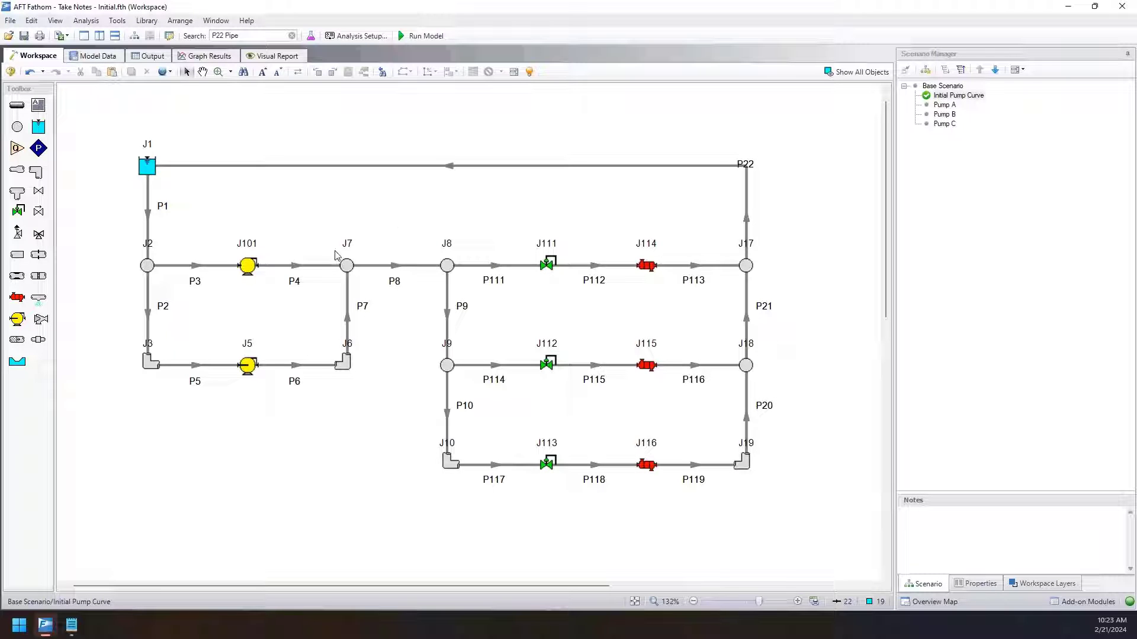
pyautogui.click(31, 20)
pyautogui.click(51, 37)
pyautogui.click(31, 20)
pyautogui.moveTo(72, 283)
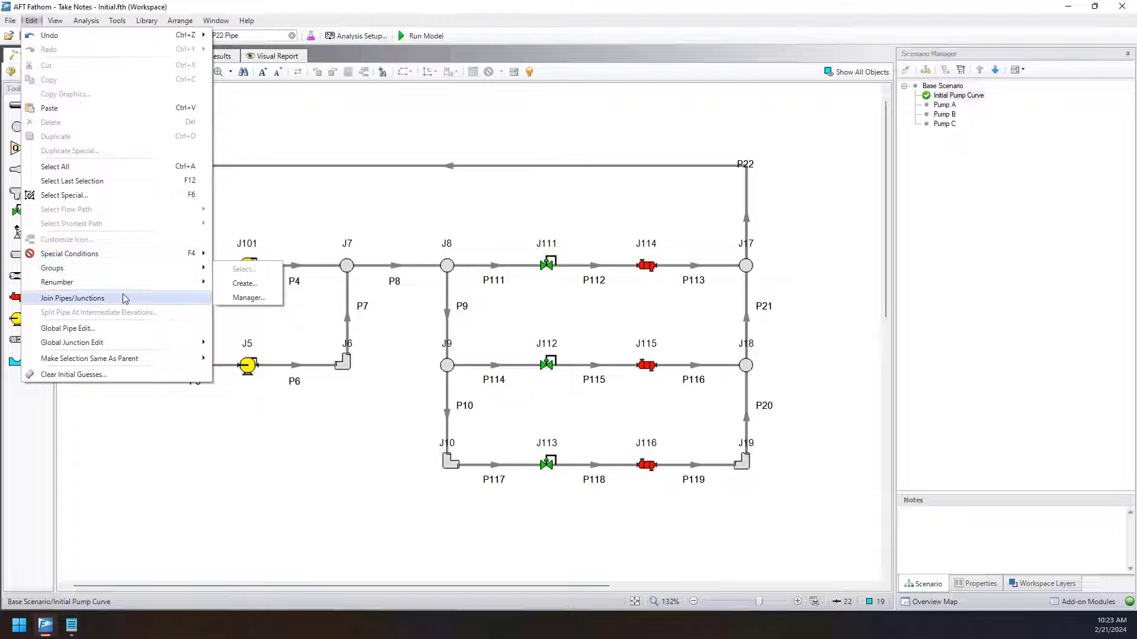
pyautogui.click(49, 35)
# Go to the previous bookmark to locate pump J101 from a shifted workspace view.
pyautogui.click(56, 20)
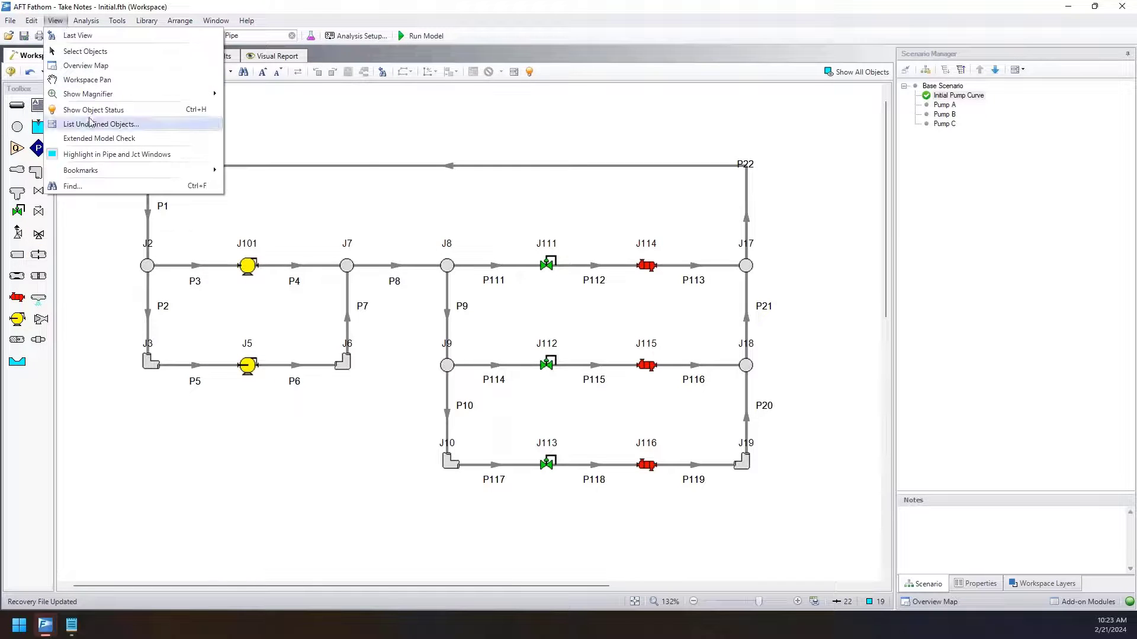
pyautogui.moveTo(146, 177)
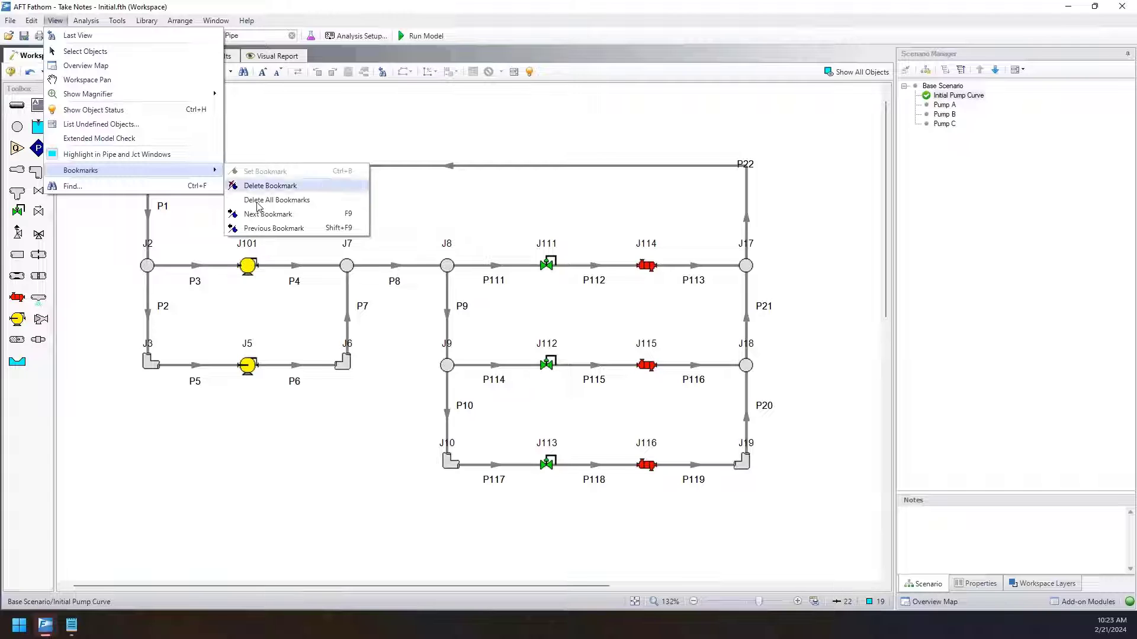
pyautogui.click(339, 230)
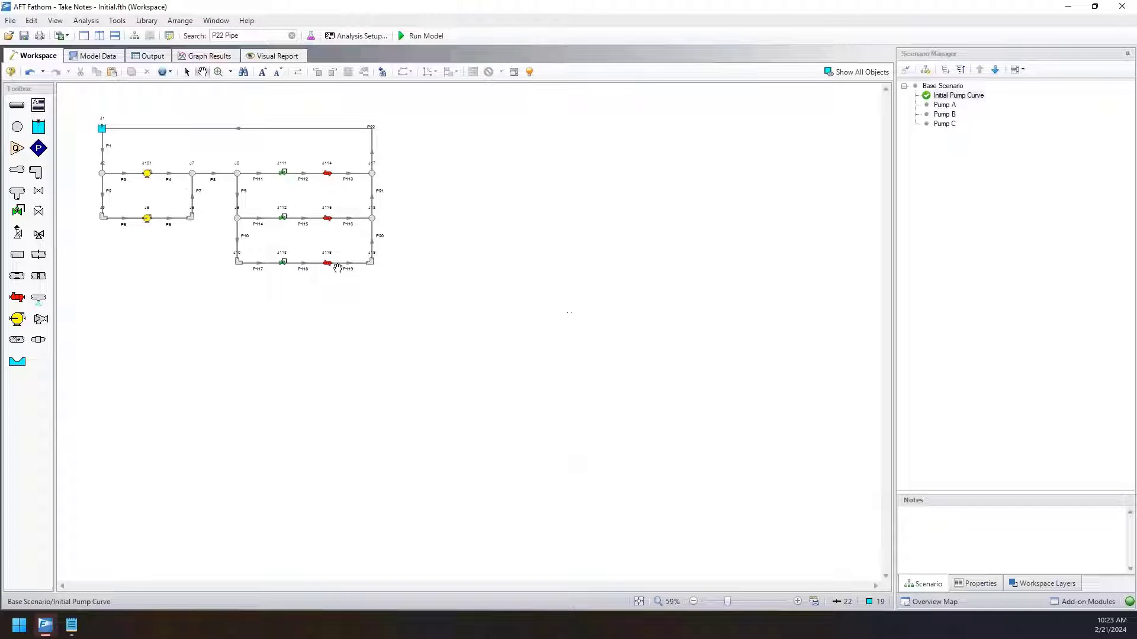
pyautogui.scroll(4, 657, 385)
pyautogui.moveTo(665, 388); pyautogui.dragTo(284, 254)
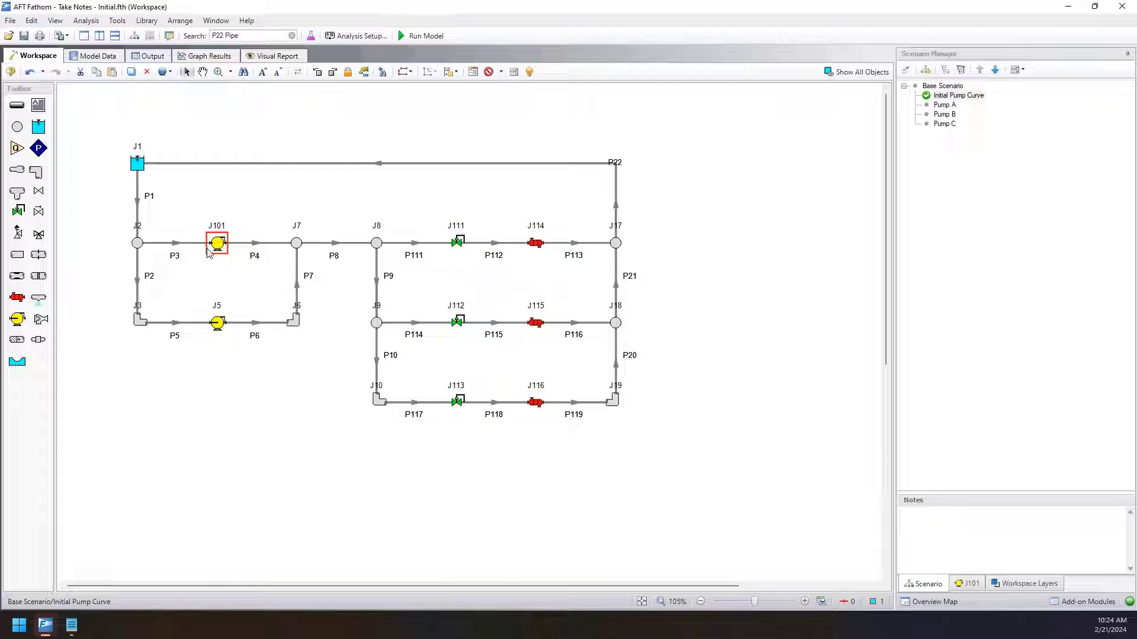
# Select junctions J114, J115, J116, J5 and J101 one after another, and clear the selection.
pyautogui.click(536, 243)
pyautogui.click(540, 324)
pyautogui.click(536, 402)
pyautogui.click(219, 326)
pyautogui.click(219, 244)
pyautogui.click(240, 220)
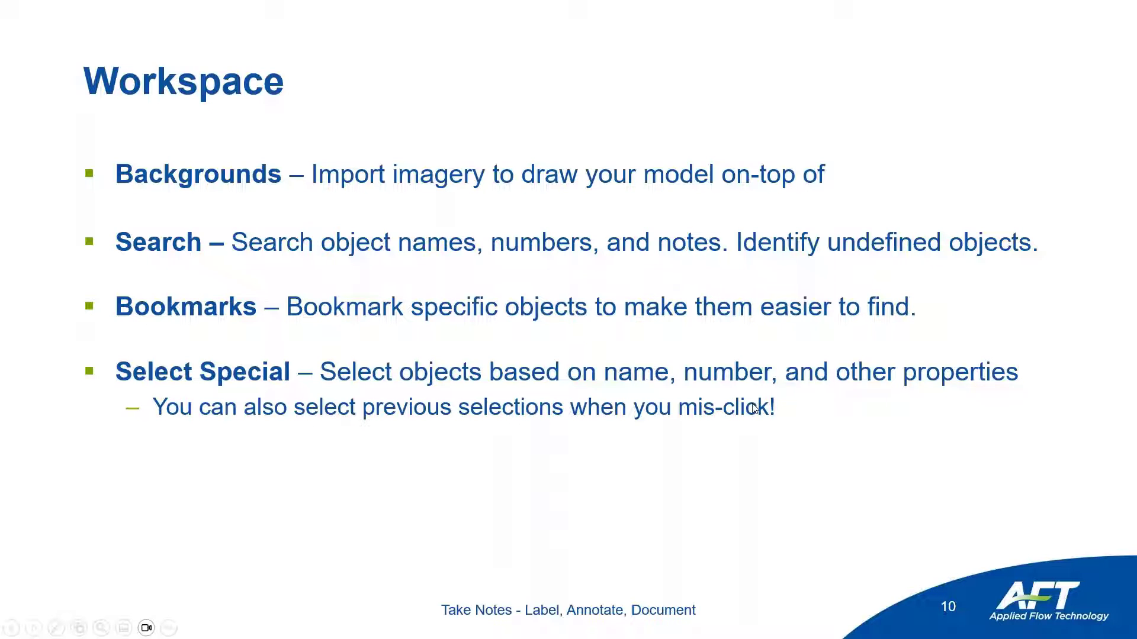
# Return to AFT Fathom, select pipes P1, P2, P6, P7, P8 and P113, clear them, and restore that last selection.
pyautogui.hotkey('alt', 'Tab')
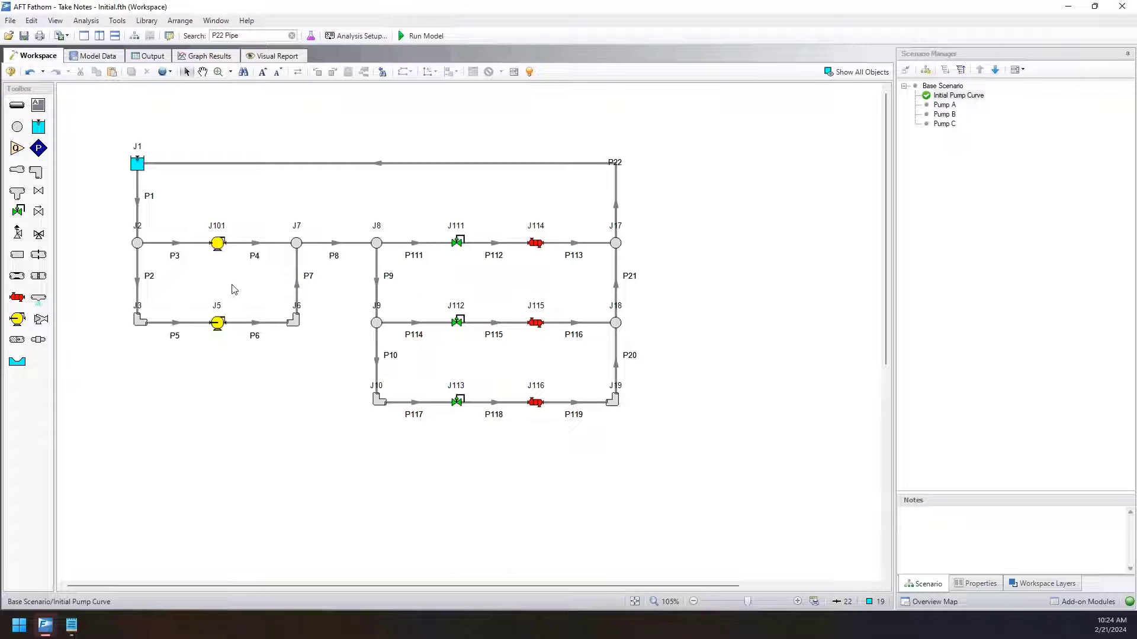
pyautogui.moveTo(183, 217); pyautogui.dragTo(118, 190)
pyautogui.moveTo(160, 282); pyautogui.dragTo(118, 255)
pyautogui.moveTo(260, 357); pyautogui.dragTo(245, 314)
pyautogui.moveTo(340, 307); pyautogui.dragTo(265, 282)
pyautogui.moveTo(355, 276); pyautogui.dragTo(342, 219)
pyautogui.moveTo(568, 276); pyautogui.dragTo(559, 235)
pyautogui.click(320, 451)
pyautogui.click(32, 21)
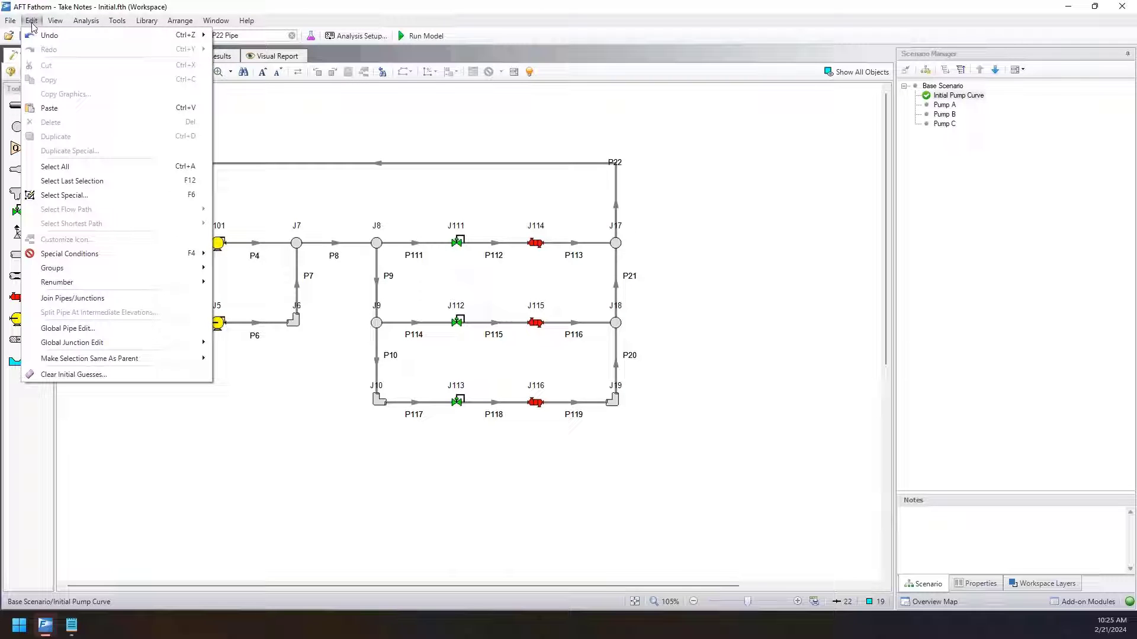
pyautogui.click(85, 186)
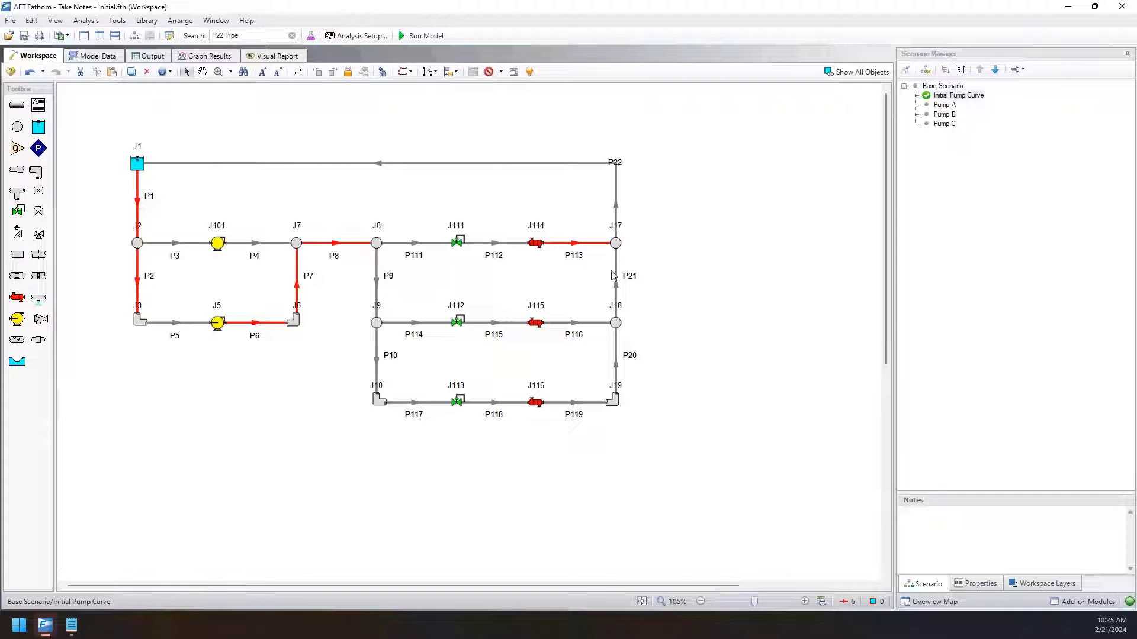
# Extend the selection with pipes P111, P112 and P5, remove junction J111 from it, and clear the whole selection.
pyautogui.moveTo(515, 281); pyautogui.dragTo(474, 227)
pyautogui.moveTo(468, 271); pyautogui.dragTo(409, 229)
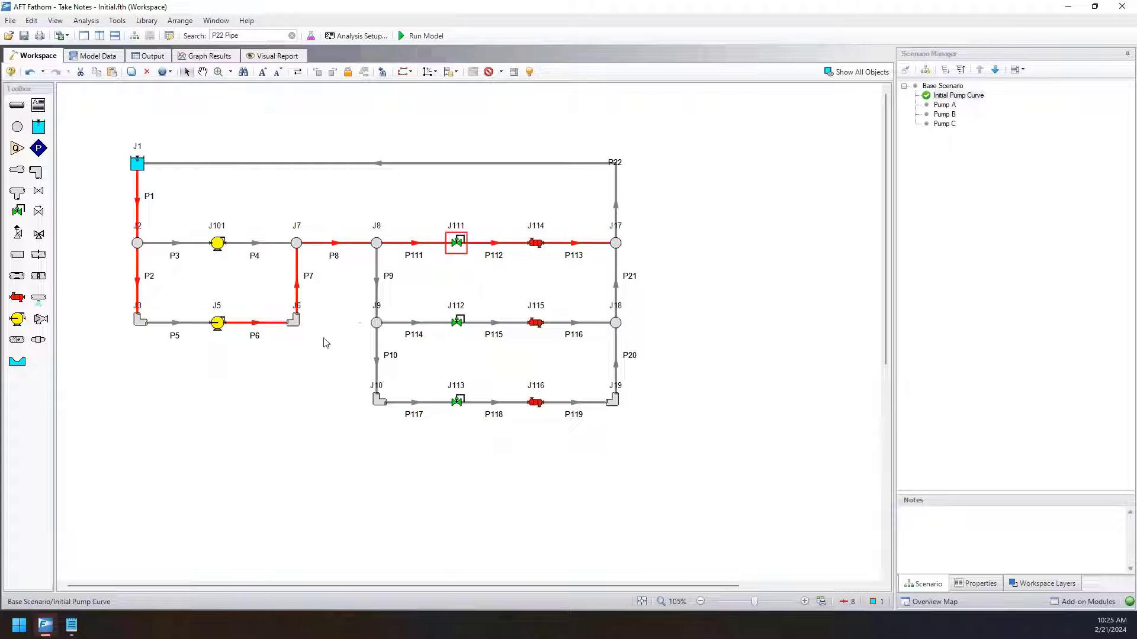
pyautogui.moveTo(204, 351); pyautogui.dragTo(154, 284)
pyautogui.keyDown('ctrl'); pyautogui.click(449, 244); pyautogui.keyUp('ctrl')
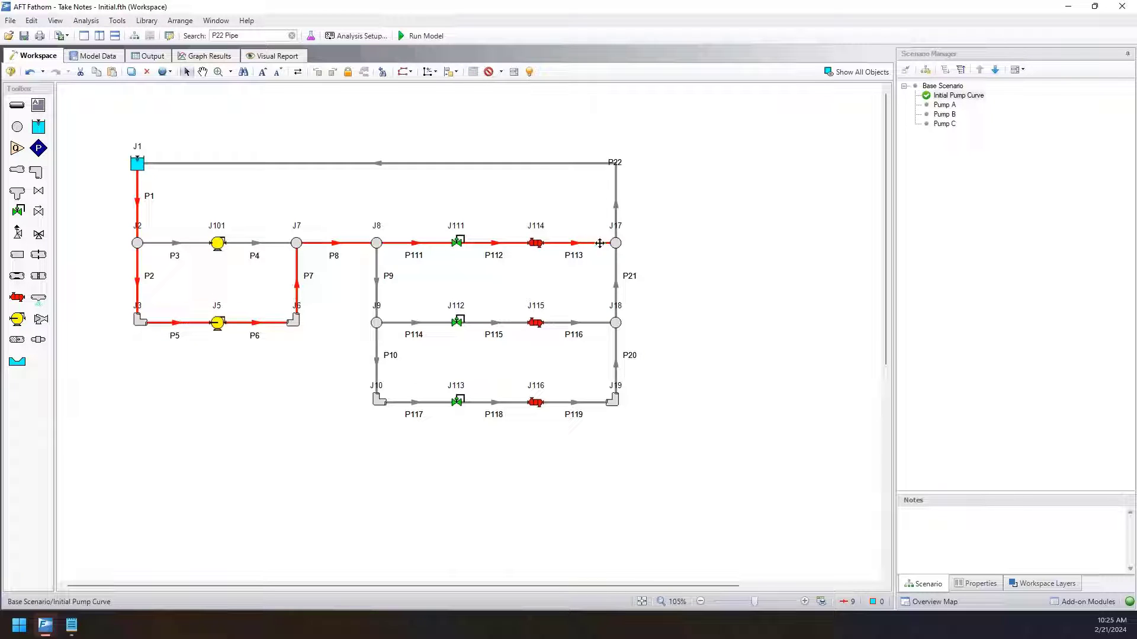
pyautogui.click(215, 202)
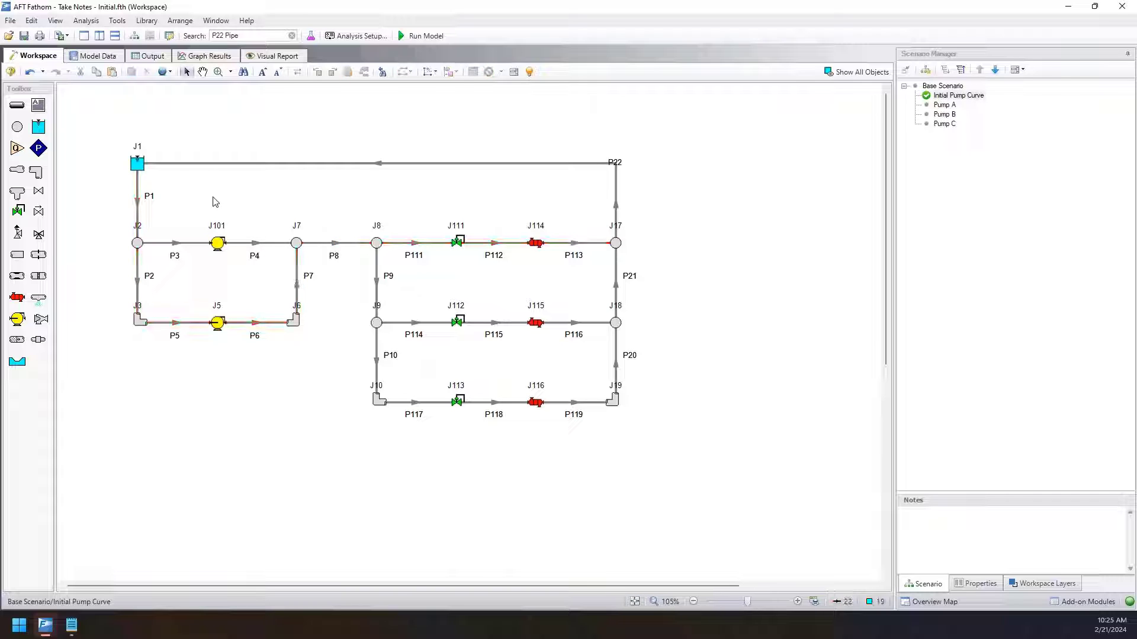
# Switch to the Metric - NFPA Firewater System - Final model and try selecting junctions J1 and J40 together.
pyautogui.moveTo(53, 632)
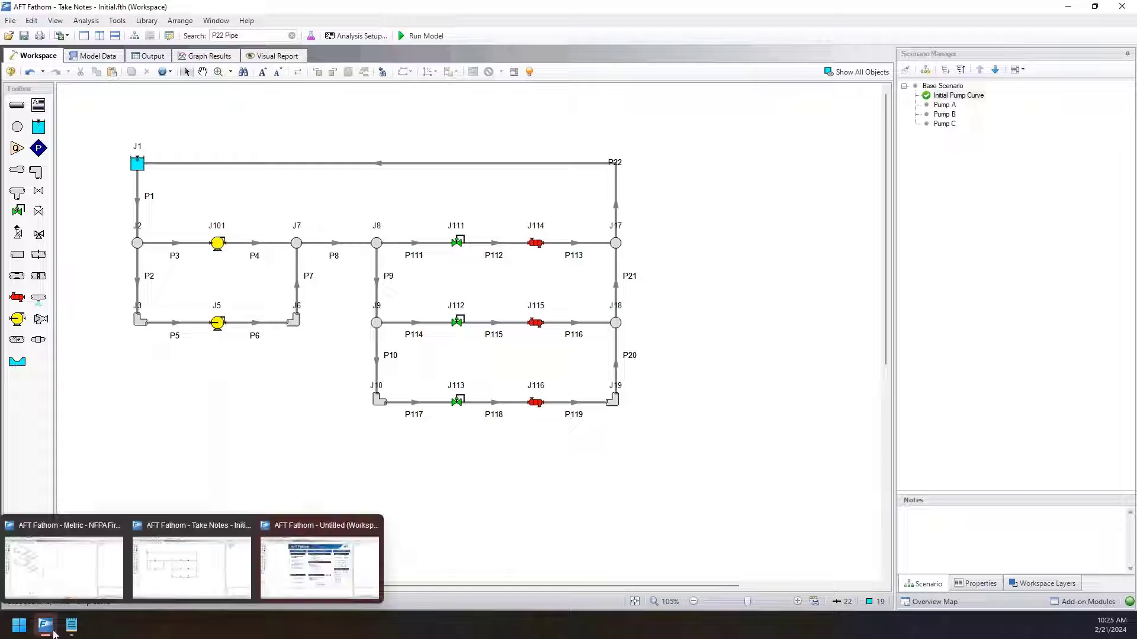
pyautogui.click(35, 581)
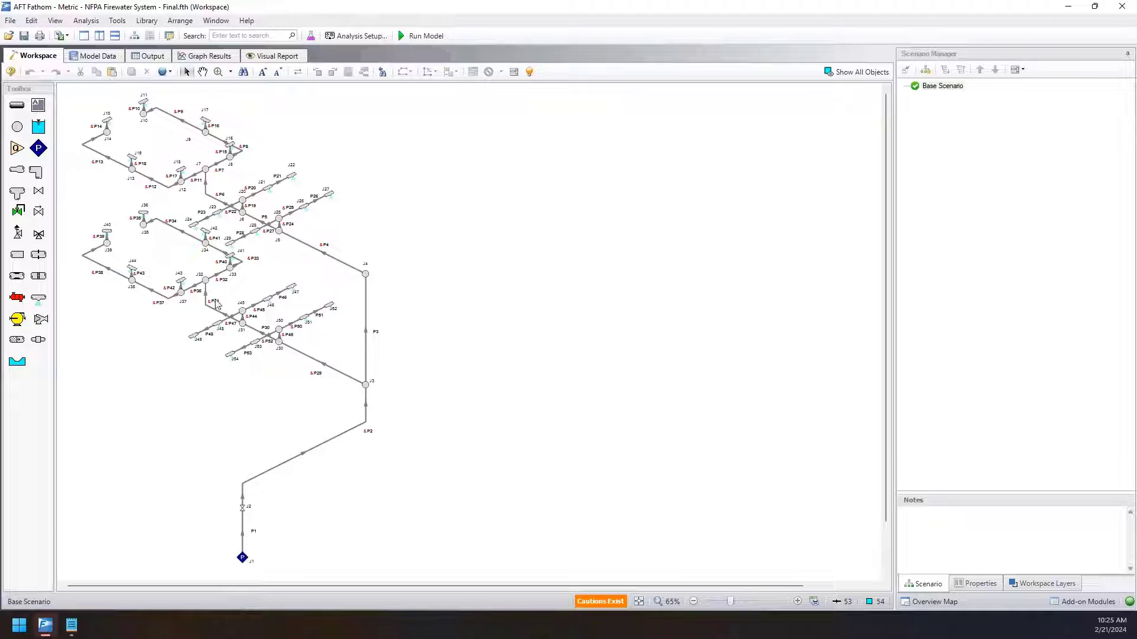
pyautogui.click(106, 232)
pyautogui.click(242, 557)
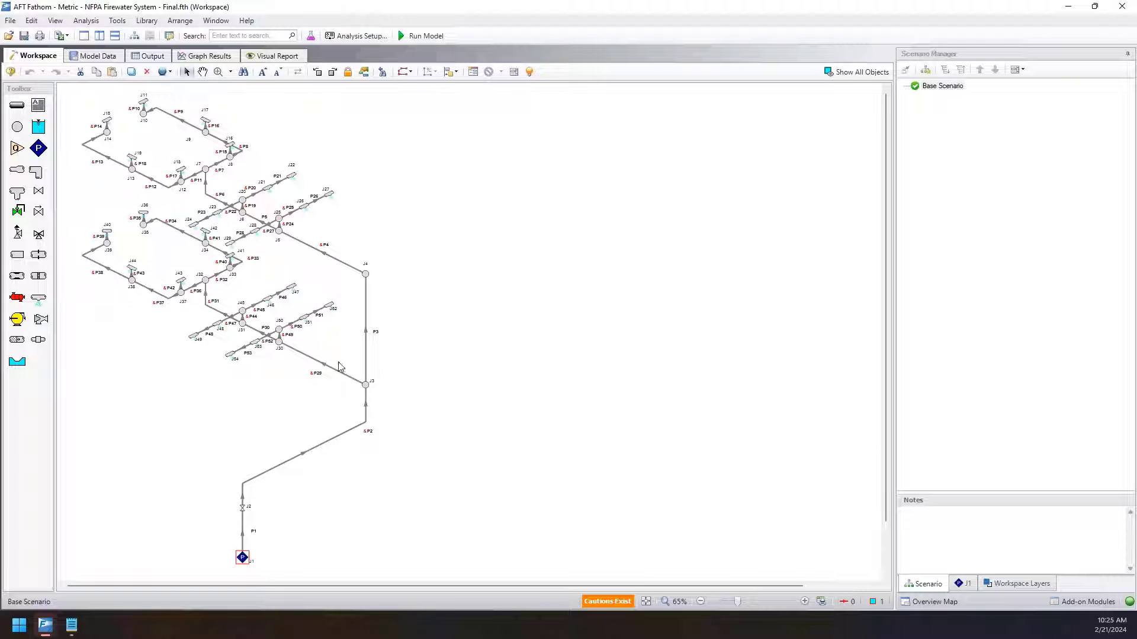
pyautogui.keyDown('shift'); pyautogui.click(108, 237); pyautogui.keyUp('shift')
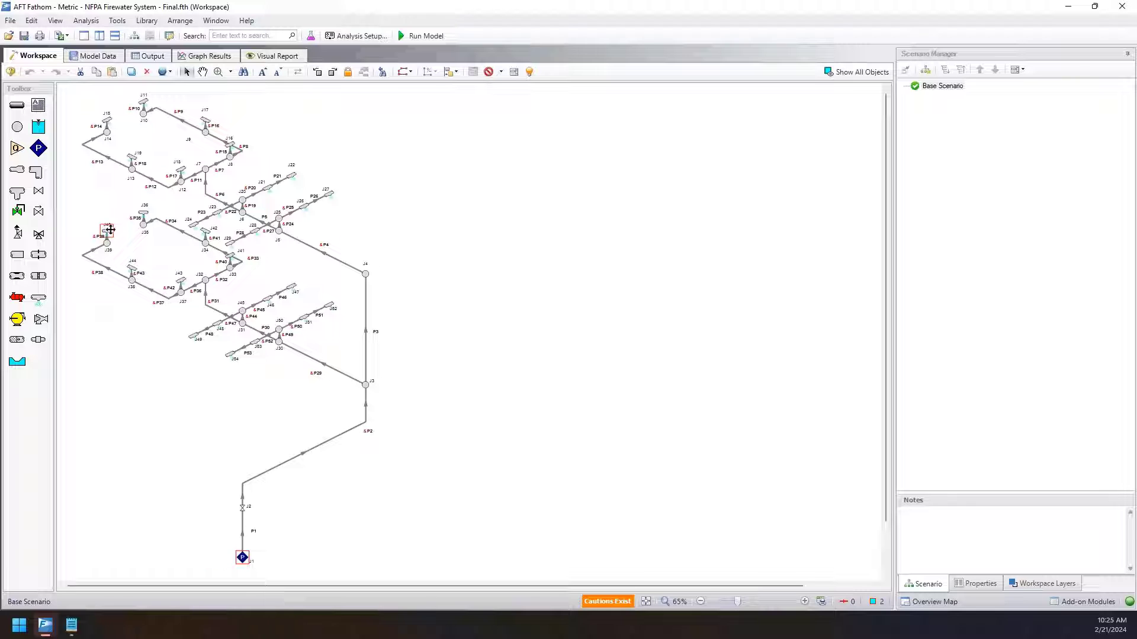
pyautogui.click(179, 399)
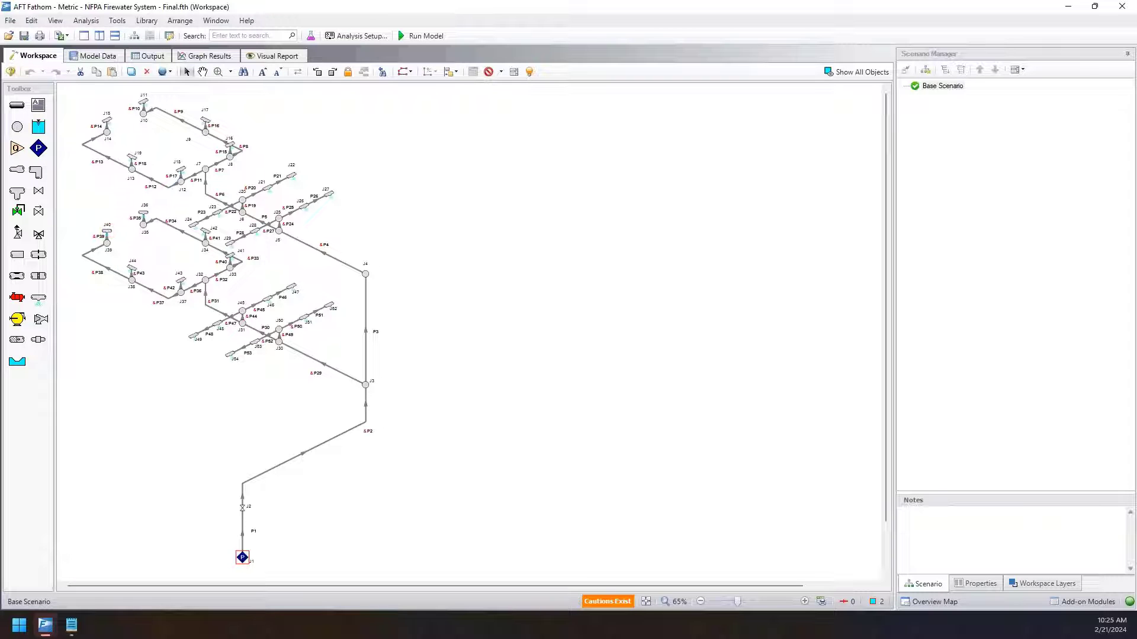
# Select the shortest path A to B between junctions J1 and J40, and clear the selection after viewing the route.
pyautogui.click(242, 557)
pyautogui.keyDown('shift'); pyautogui.click(107, 231); pyautogui.keyUp('shift')
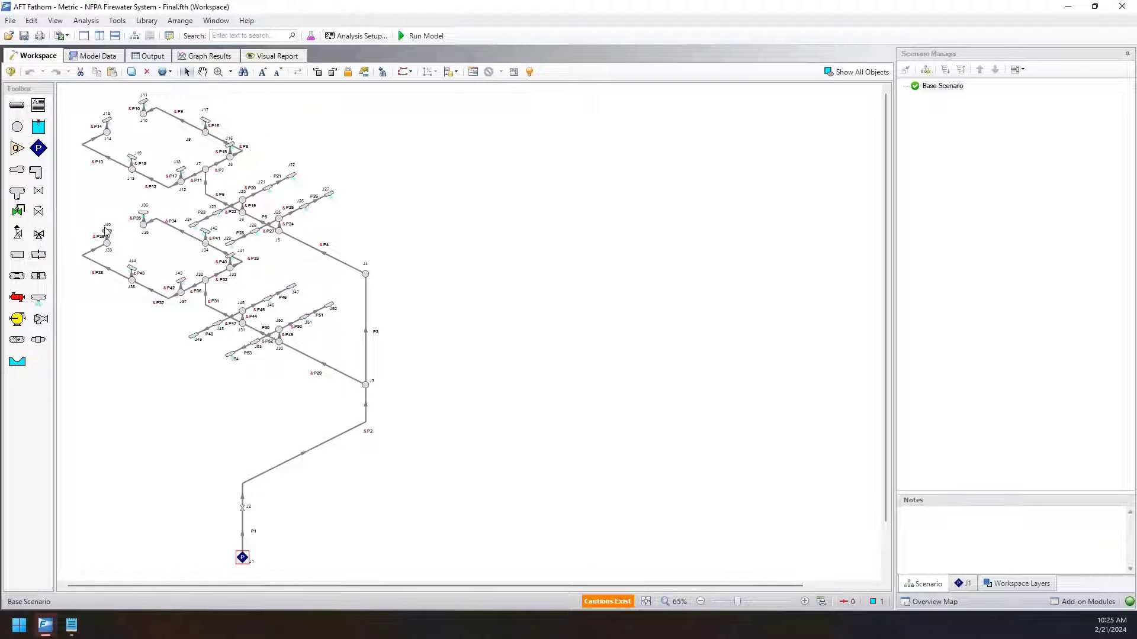
pyautogui.click(31, 20)
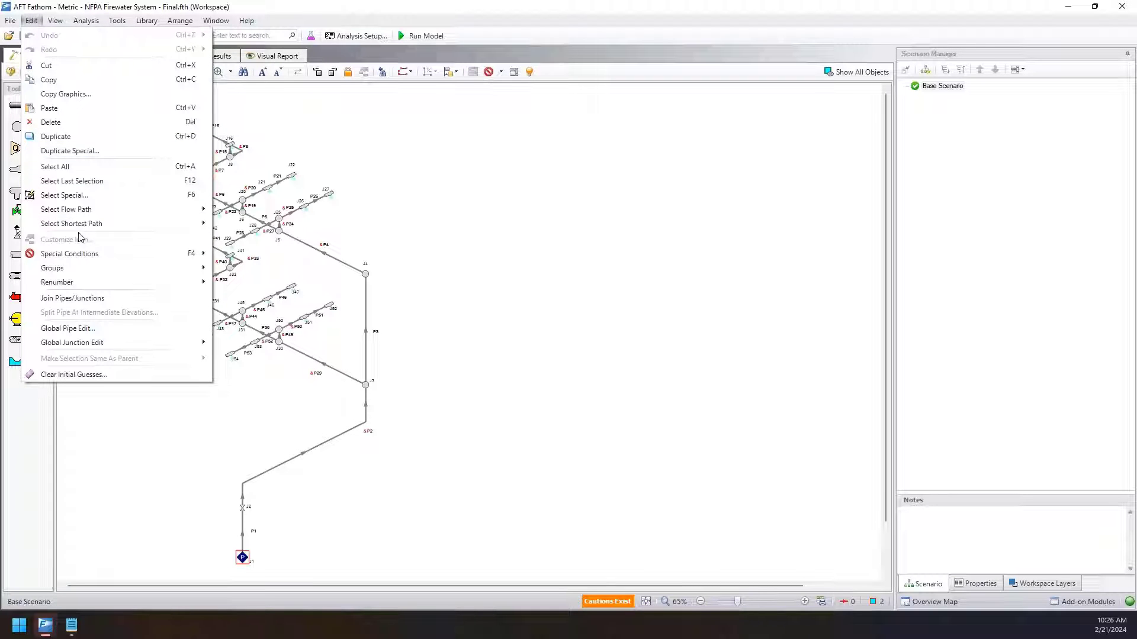
pyautogui.moveTo(94, 224)
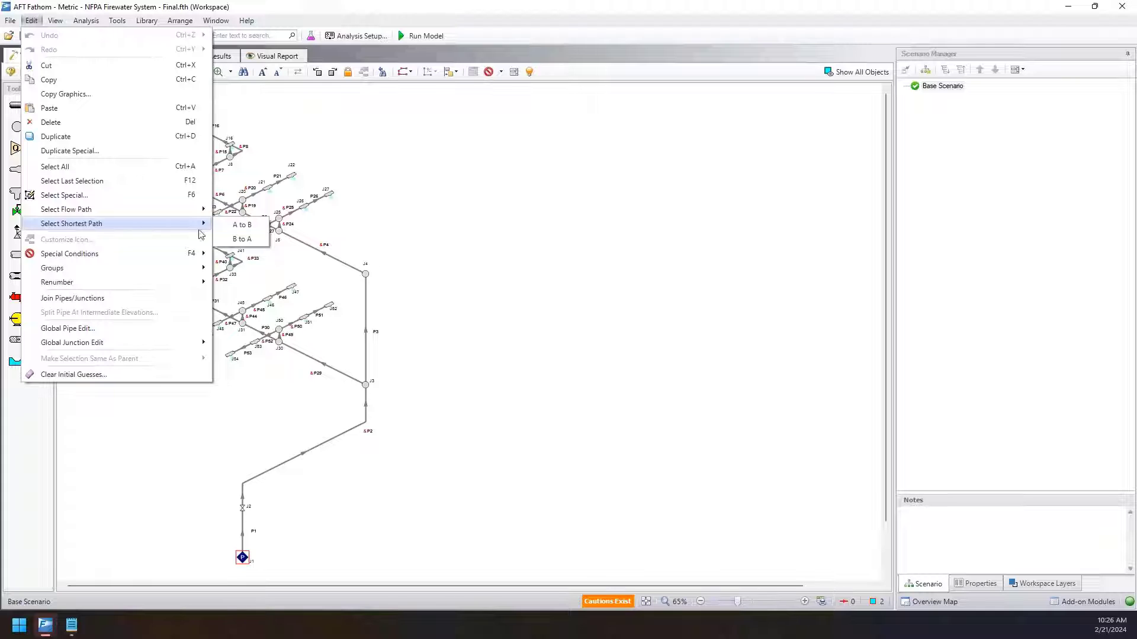
pyautogui.click(231, 228)
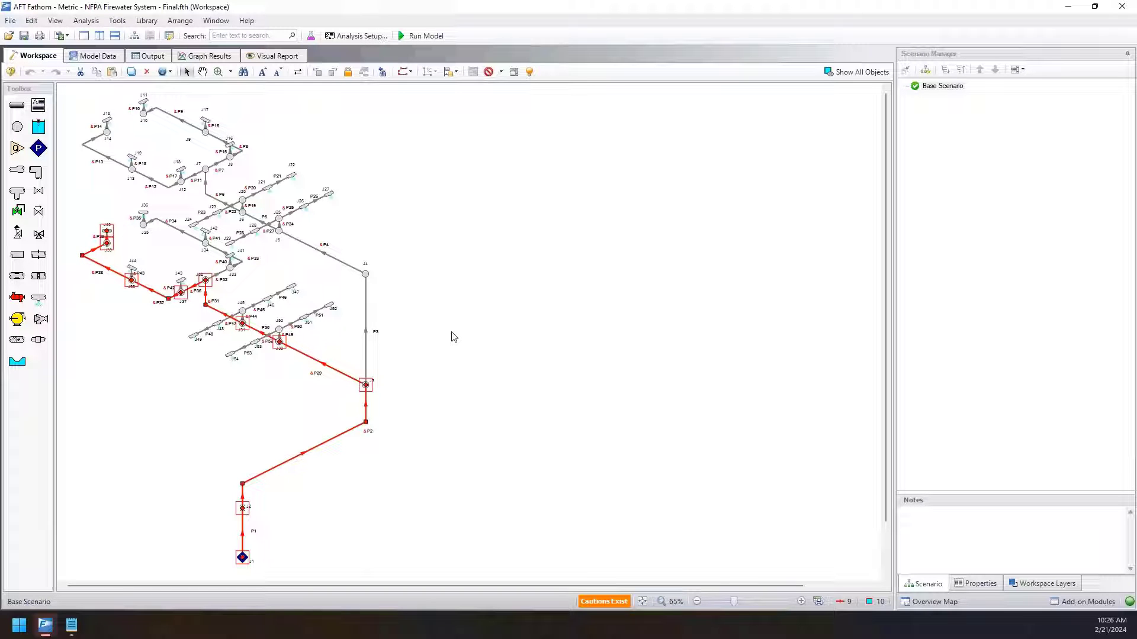
pyautogui.click(424, 377)
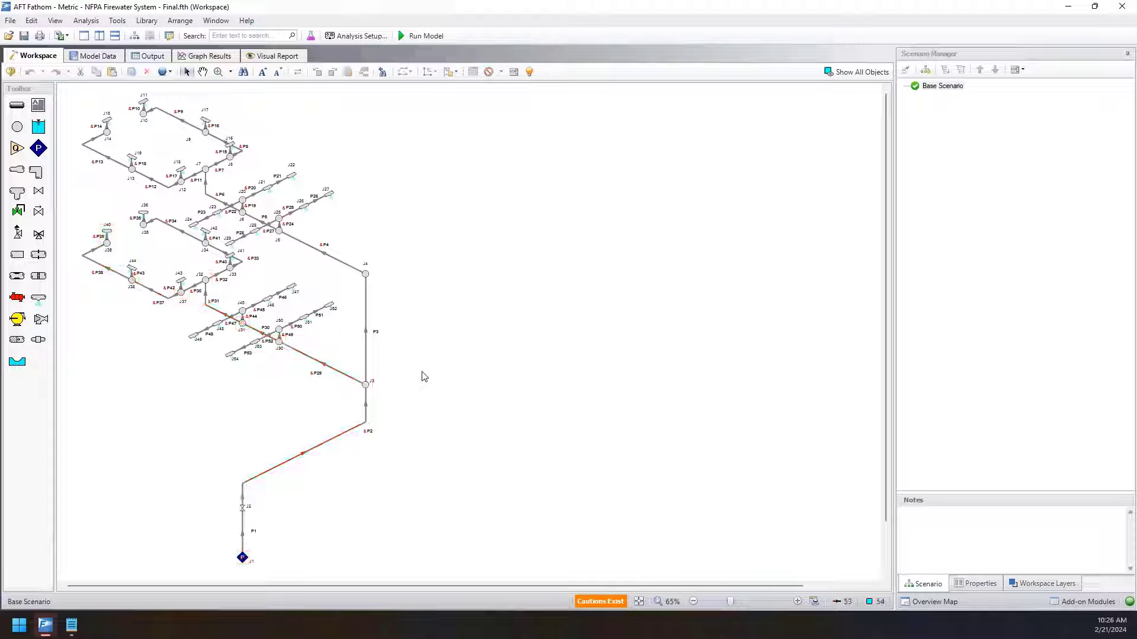
# Open Select Special, look through its pipe and junction lists, and cancel it without selecting any objects.
pyautogui.click(33, 24)
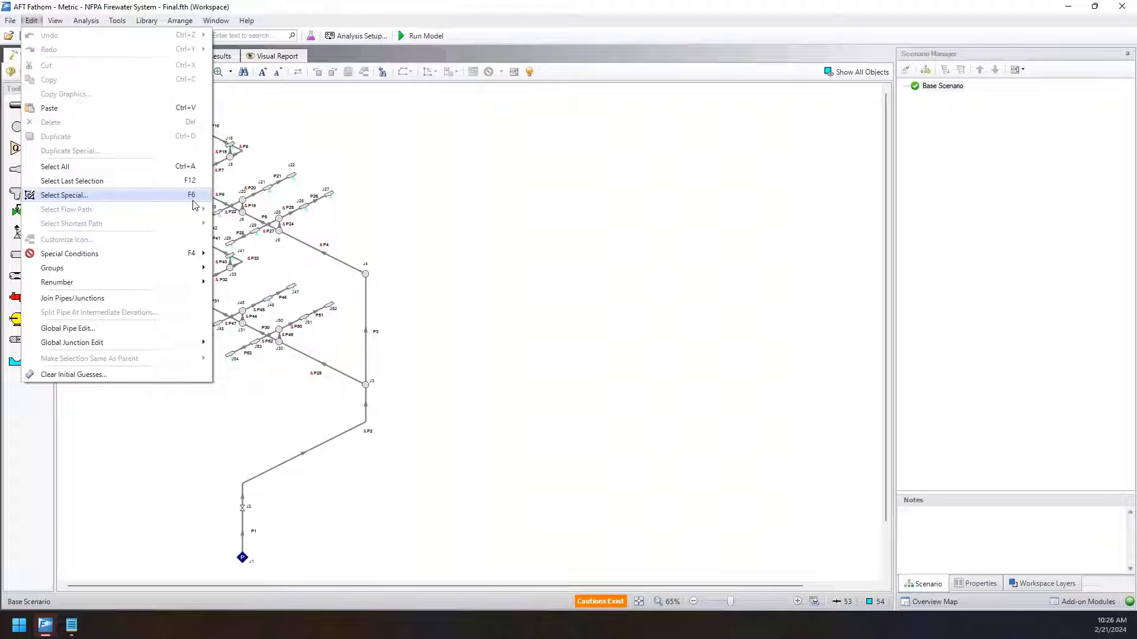
pyautogui.click(137, 199)
pyautogui.moveTo(453, 168); pyautogui.dragTo(491, 133)
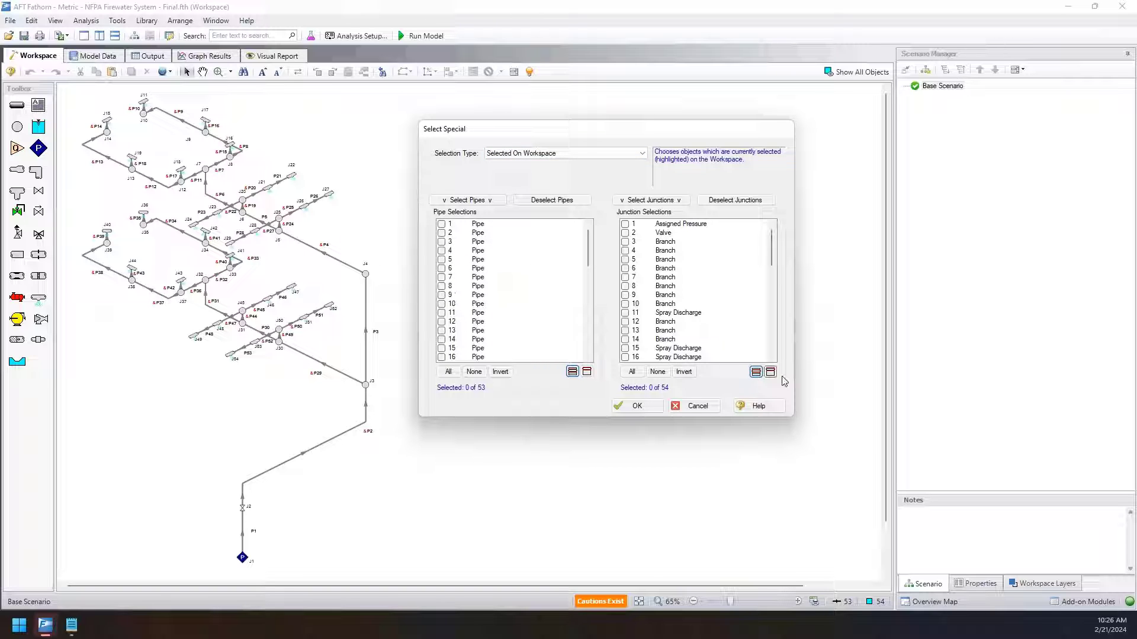
pyautogui.click(696, 405)
# Select junction J3 with its connected pipes on the workspace, and deselect junction 3 in Select Special.
pyautogui.moveTo(425, 453); pyautogui.dragTo(312, 371)
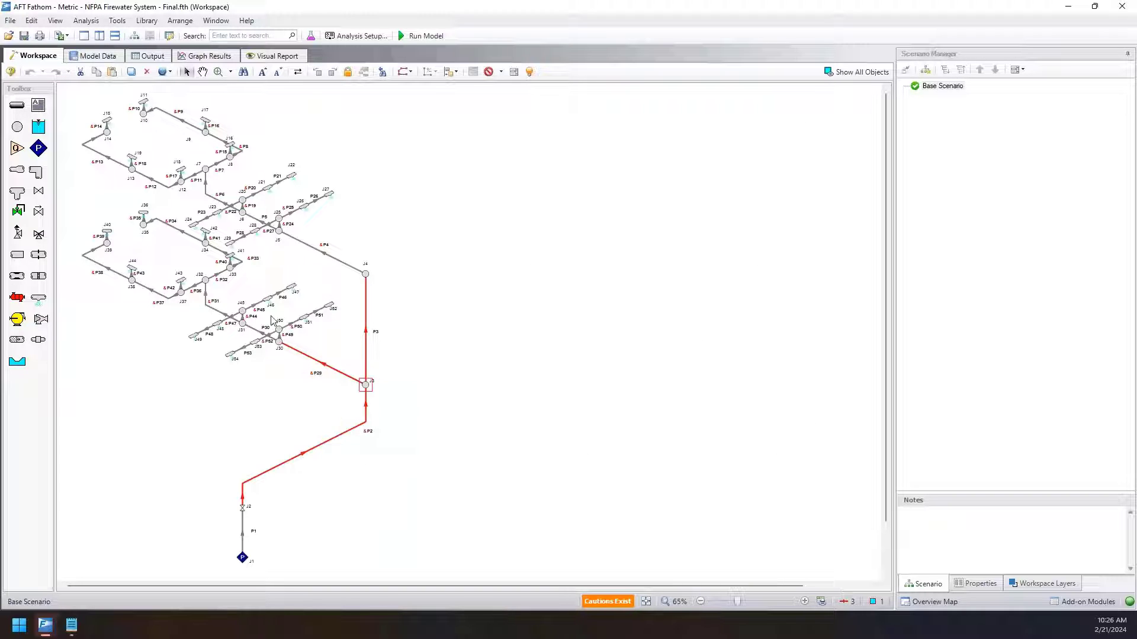
pyautogui.click(31, 20)
pyautogui.click(83, 201)
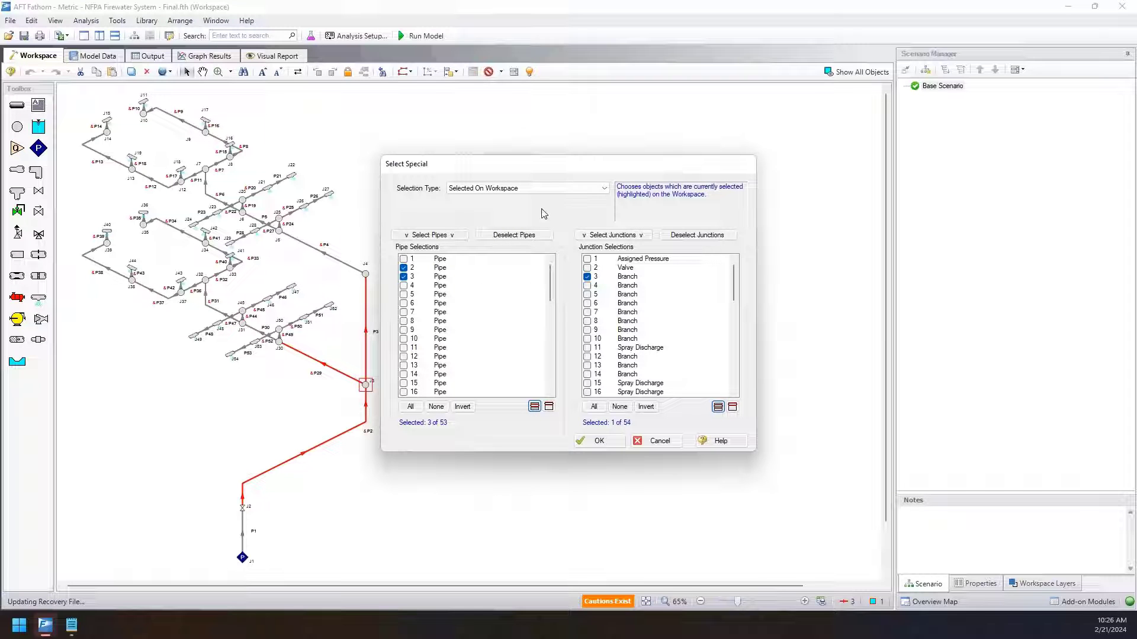
pyautogui.click(587, 277)
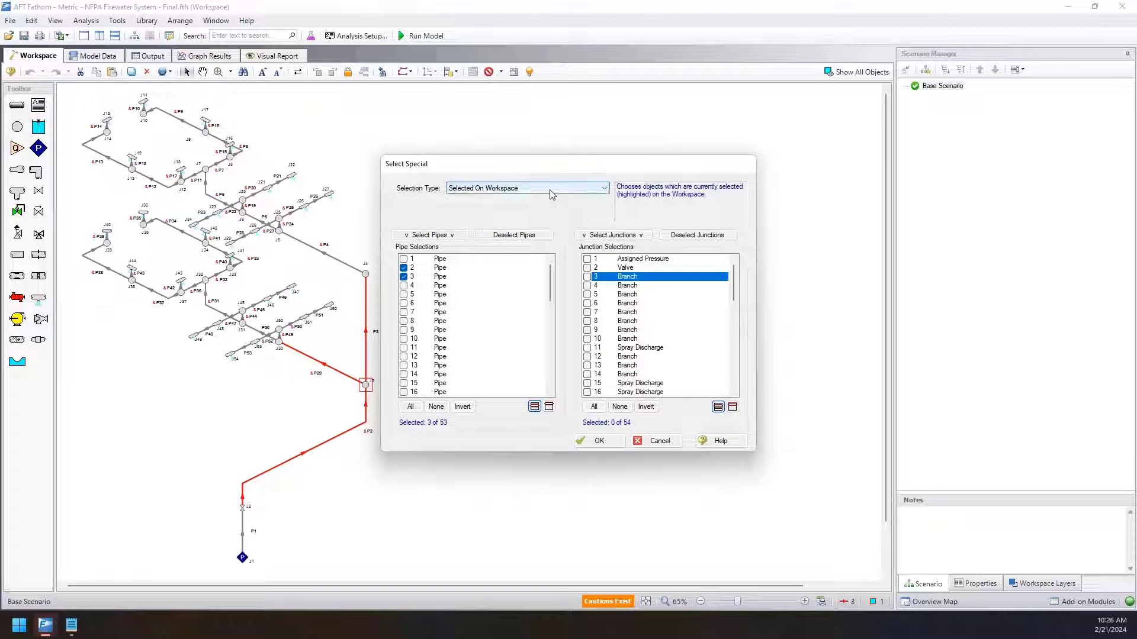
# Look through the available selection types and set the type to Pipe Input Properties.
pyautogui.click(456, 188)
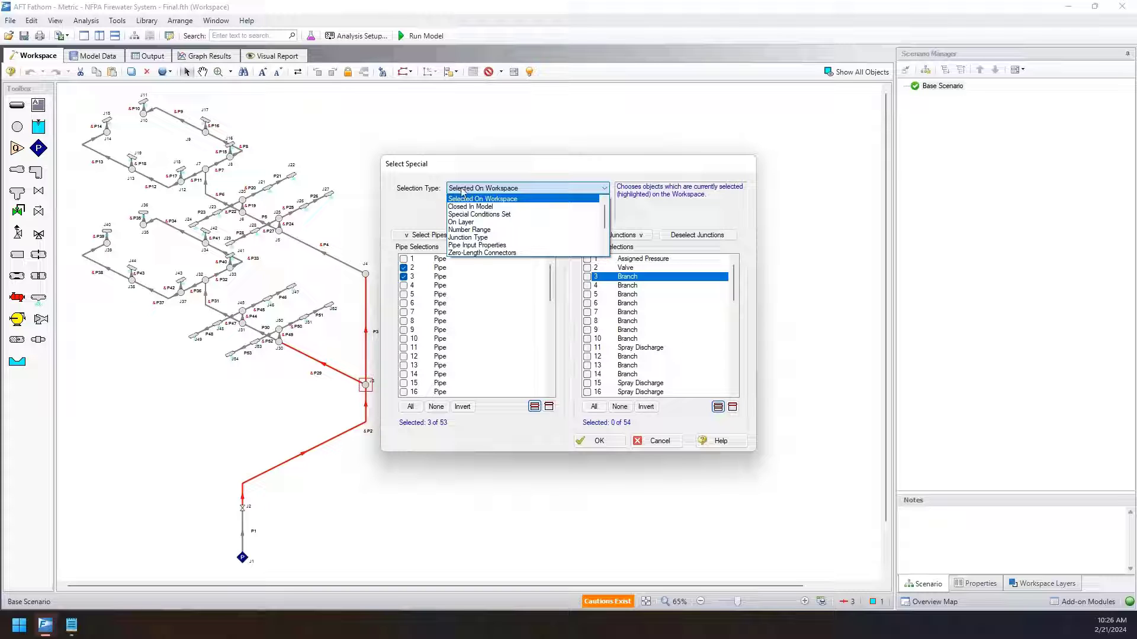
pyautogui.scroll(-2, 489, 240)
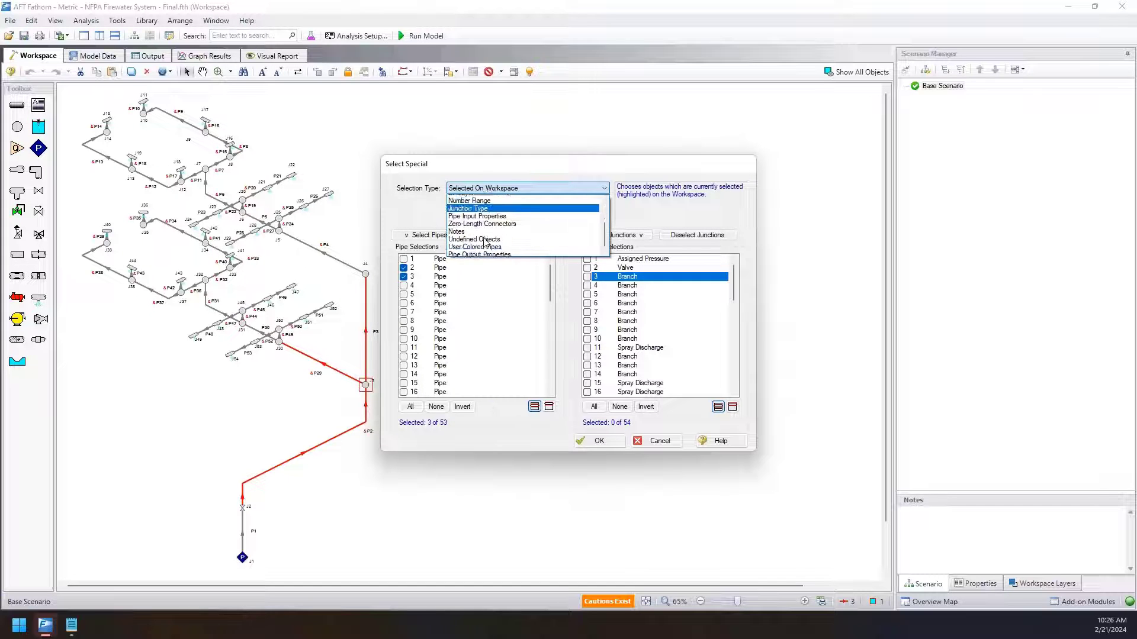
pyautogui.scroll(2, 492, 251)
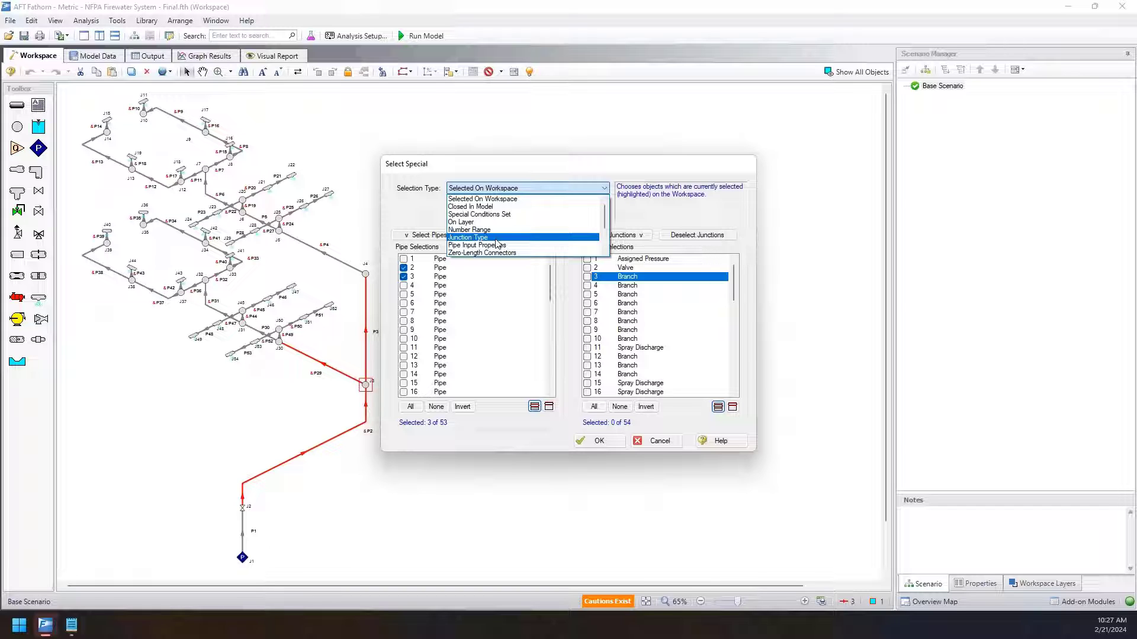
pyautogui.scroll(-1, 483, 240)
pyautogui.scroll(-2, 480, 237)
pyautogui.click(471, 200)
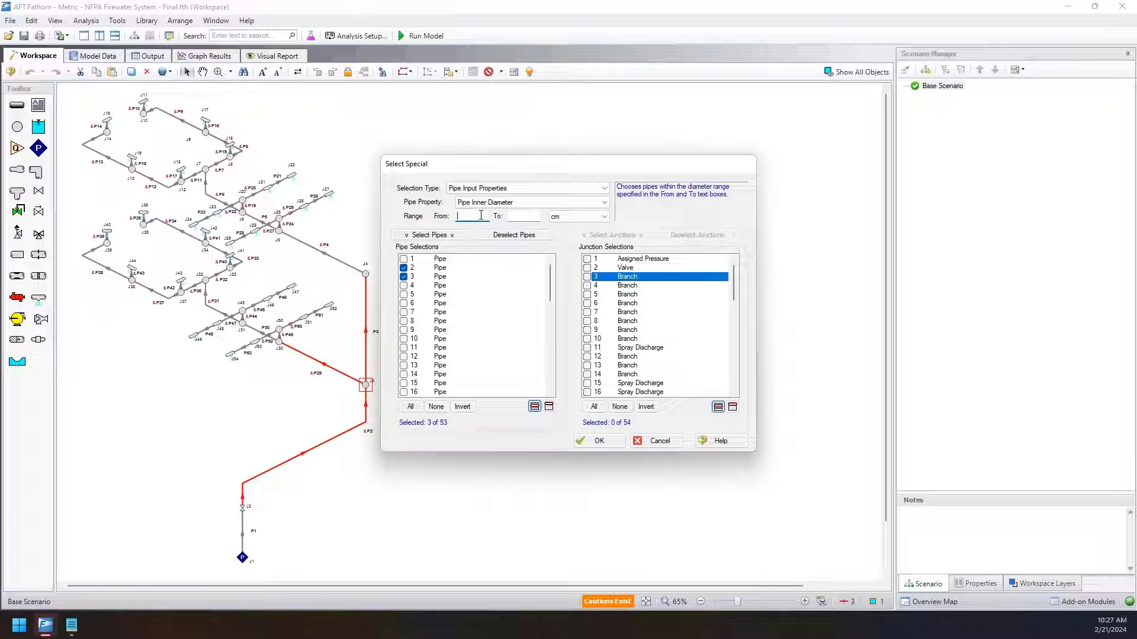
# Try to select pipes with an inner diameter from 9 to 11 cm, and clear all pipe selections.
pyautogui.click(481, 215)
pyautogui.write('9')
pyautogui.press('Tab')
pyautogui.write('11')
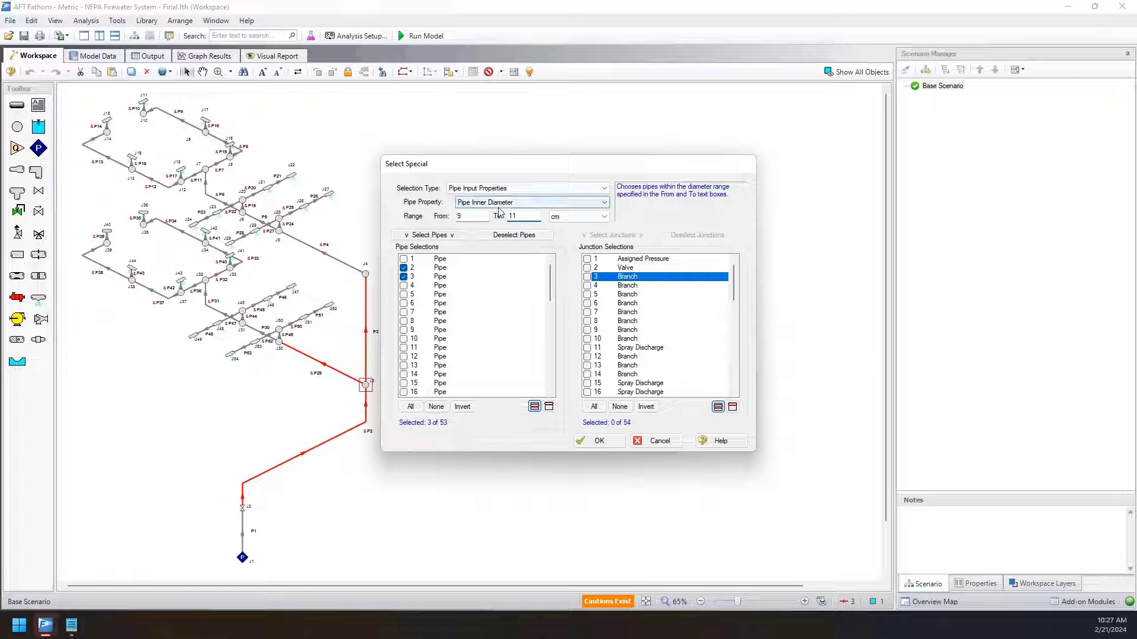
pyautogui.click(445, 237)
pyautogui.scroll(-12, 477, 367)
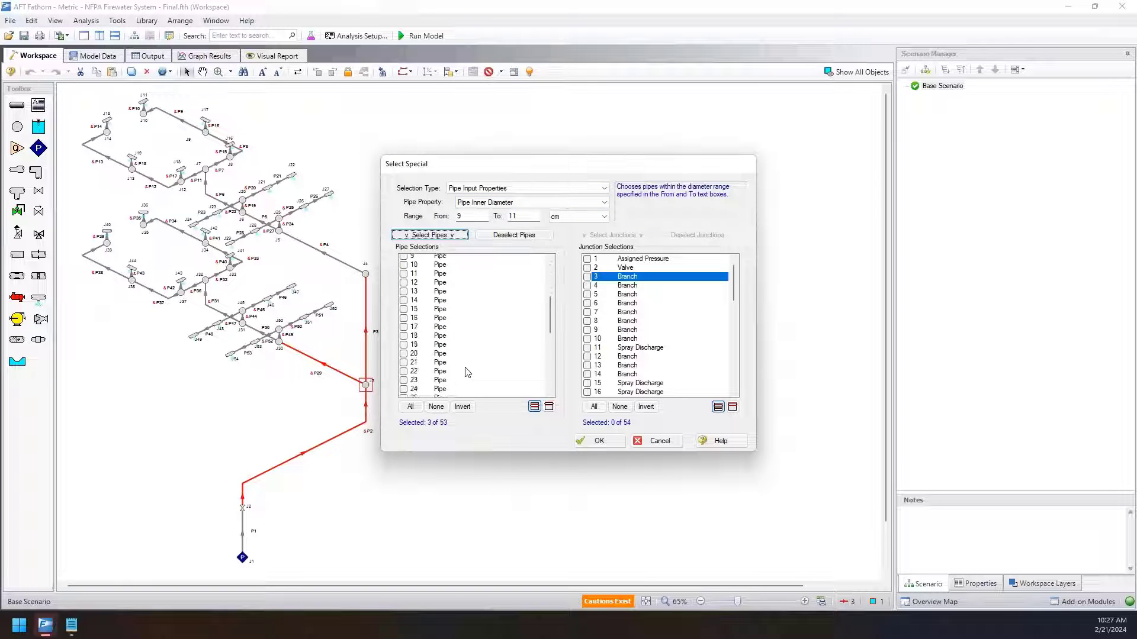
pyautogui.click(436, 406)
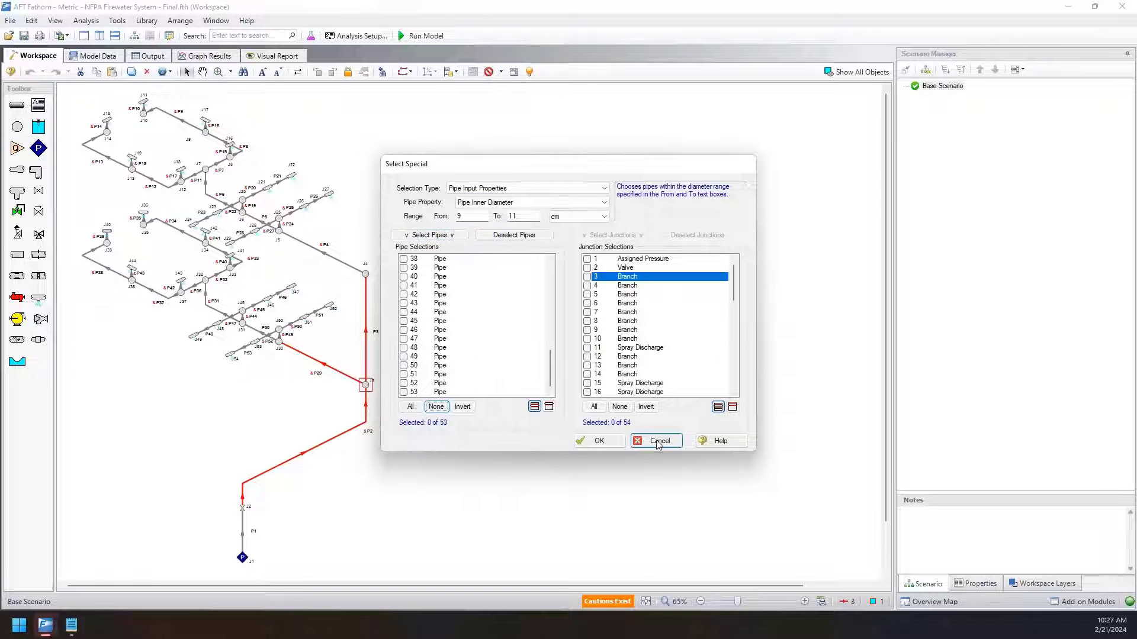
# Widen the inner diameter range to 0 to 100 cm and select the matching pipes.
pyautogui.moveTo(477, 217); pyautogui.dragTo(444, 219)
pyautogui.write('0')
pyautogui.press('Tab')
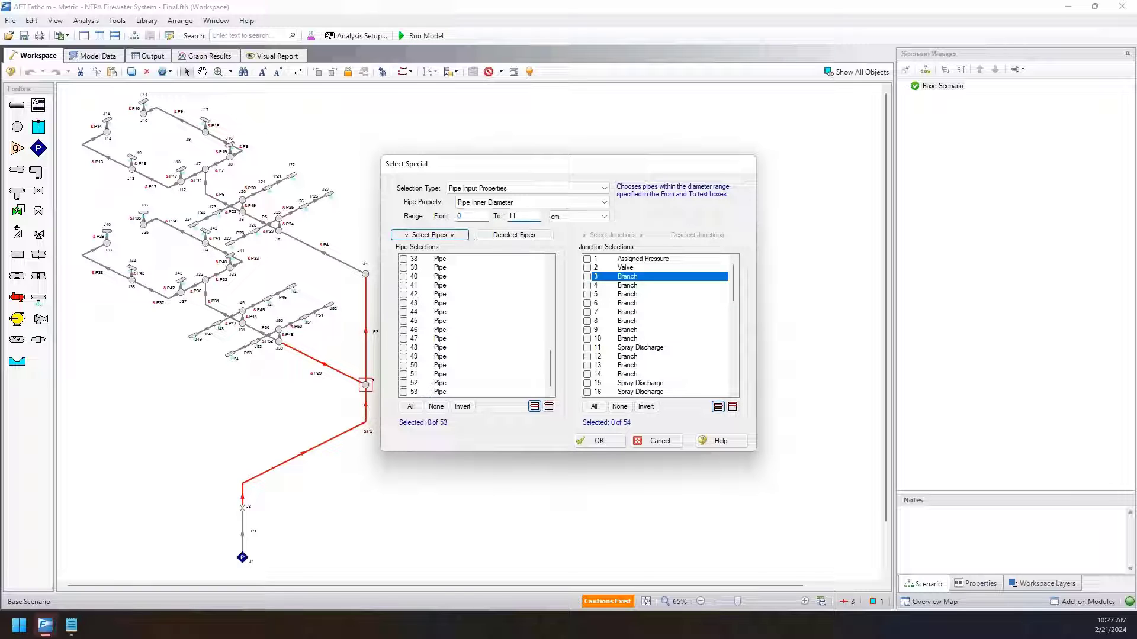
pyautogui.click(429, 237)
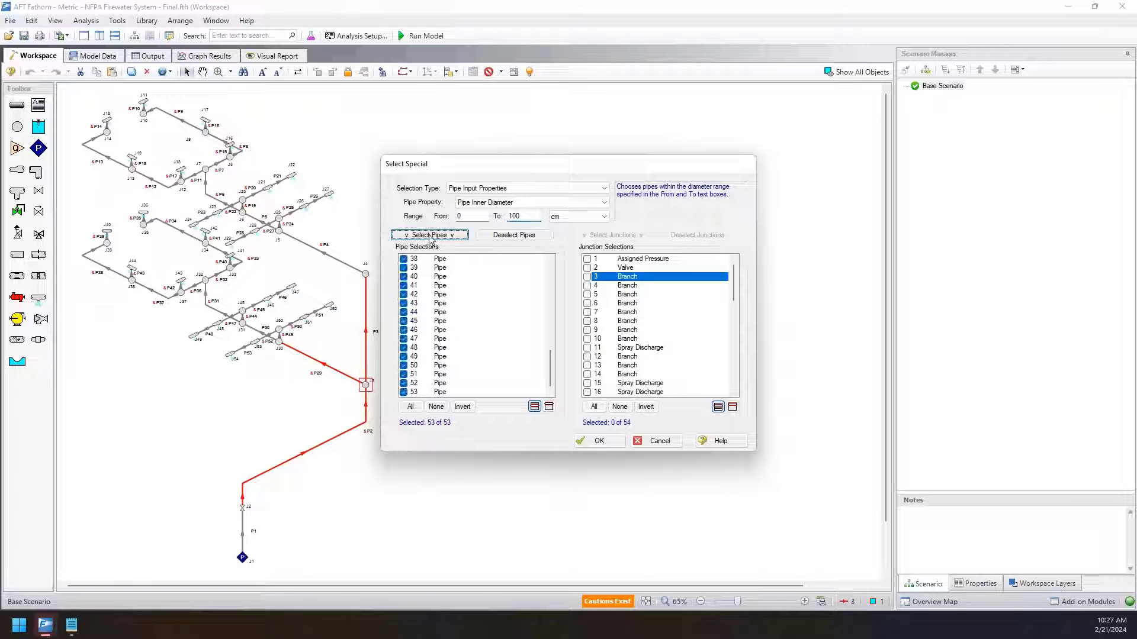
pyautogui.scroll(12, 456, 302)
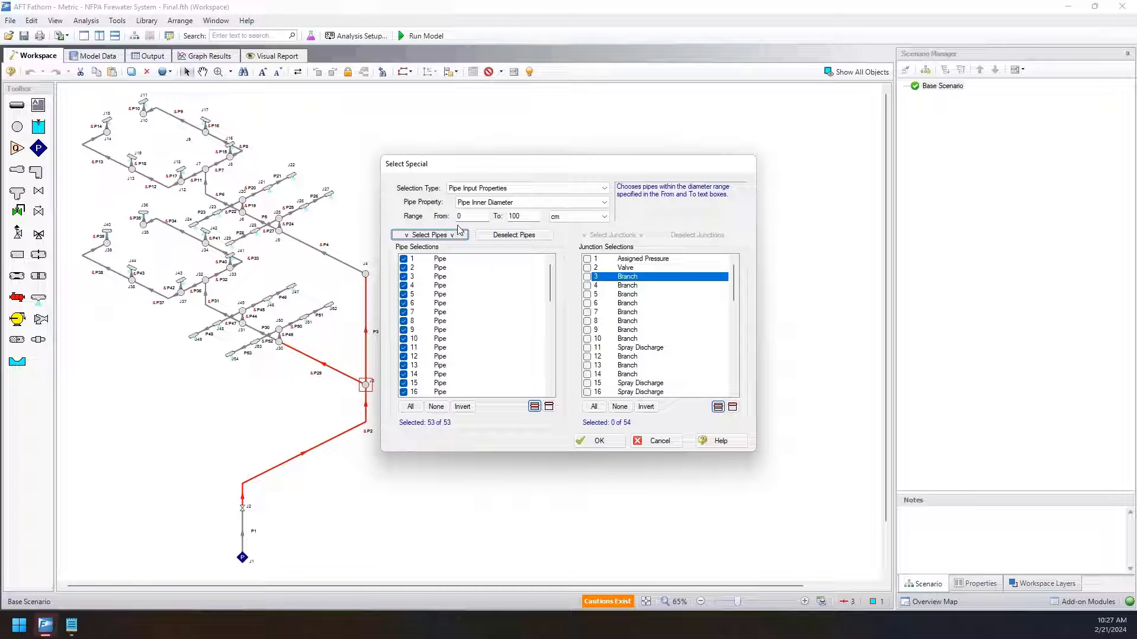
# Set the criterion to the Velocity pipe output property, cancel Select Special, and clear the workspace selection.
pyautogui.click(467, 190)
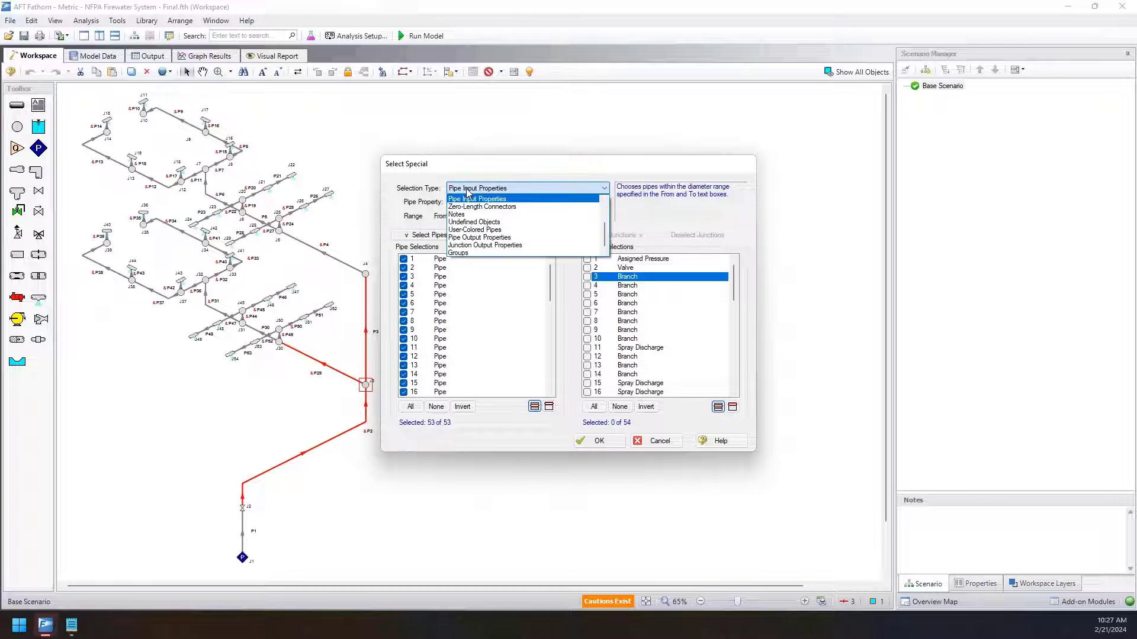
pyautogui.click(479, 238)
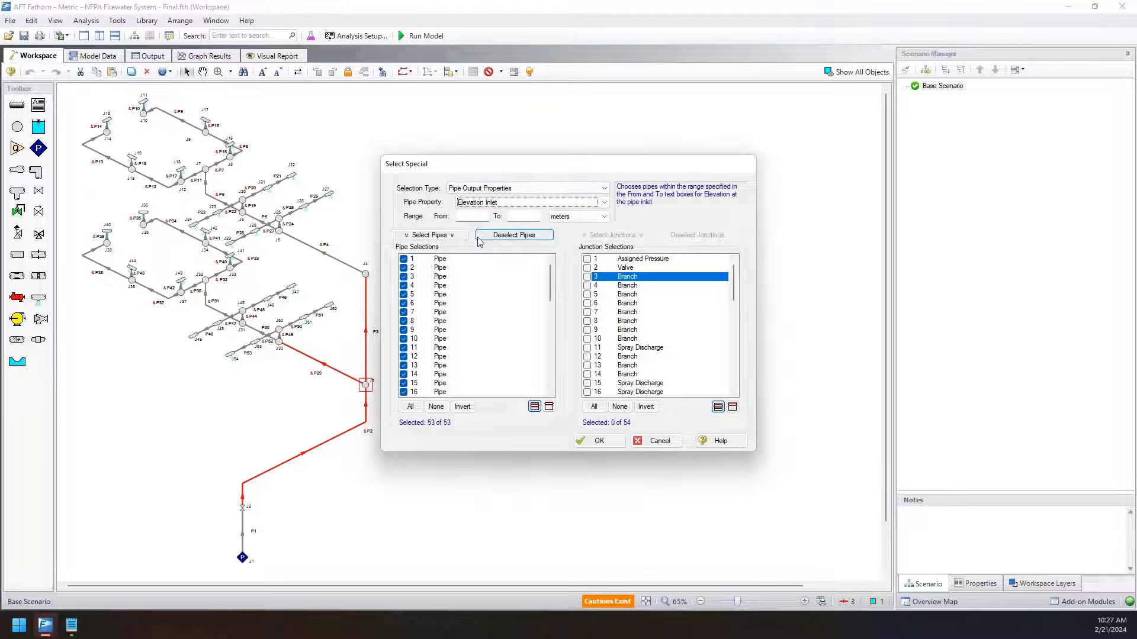
pyautogui.click(473, 203)
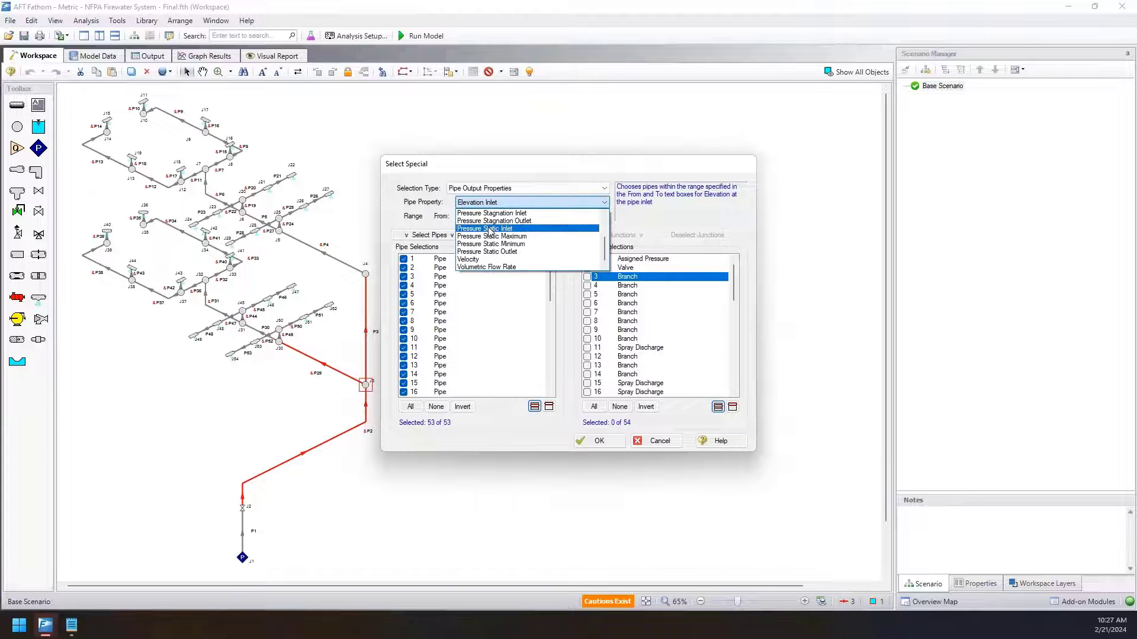
pyautogui.click(504, 259)
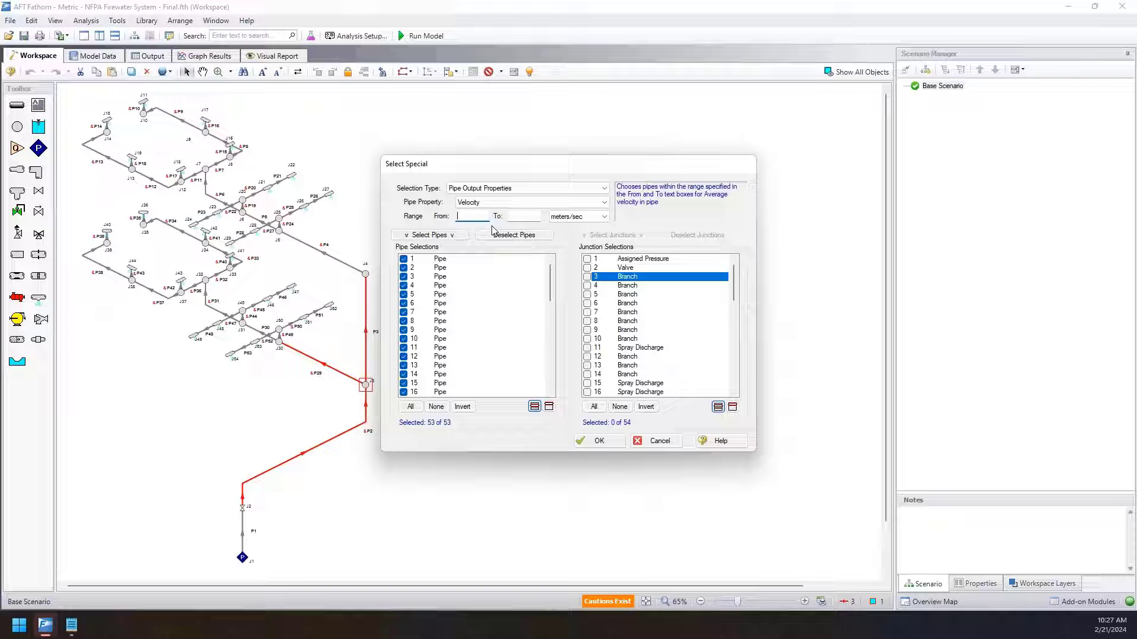
pyautogui.click(659, 441)
pyautogui.click(401, 538)
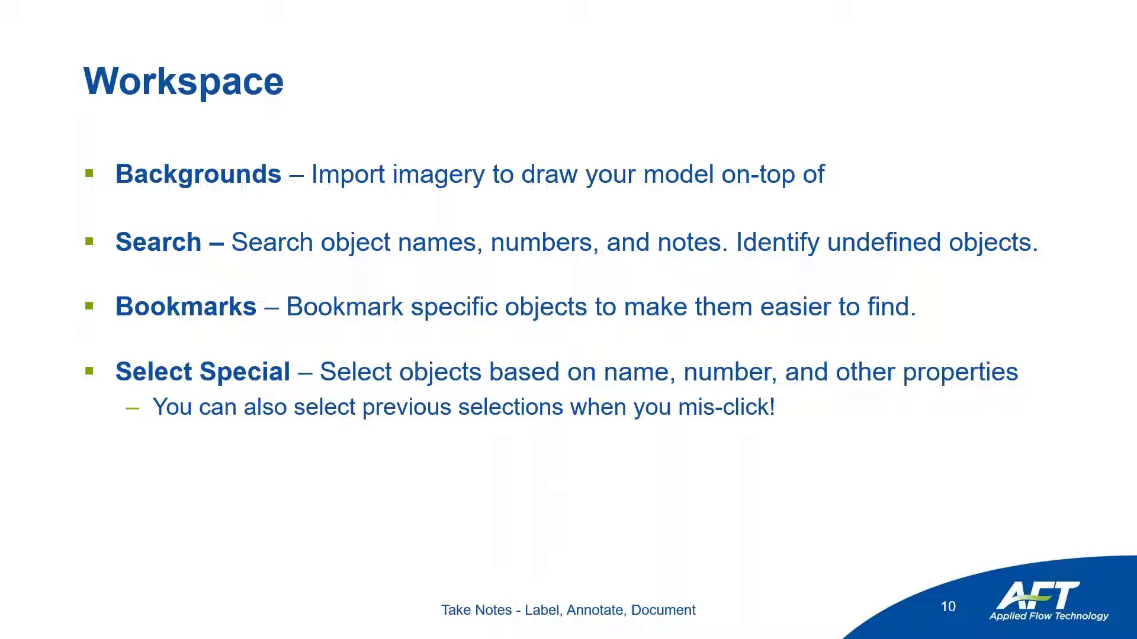
pyautogui.press('Right')
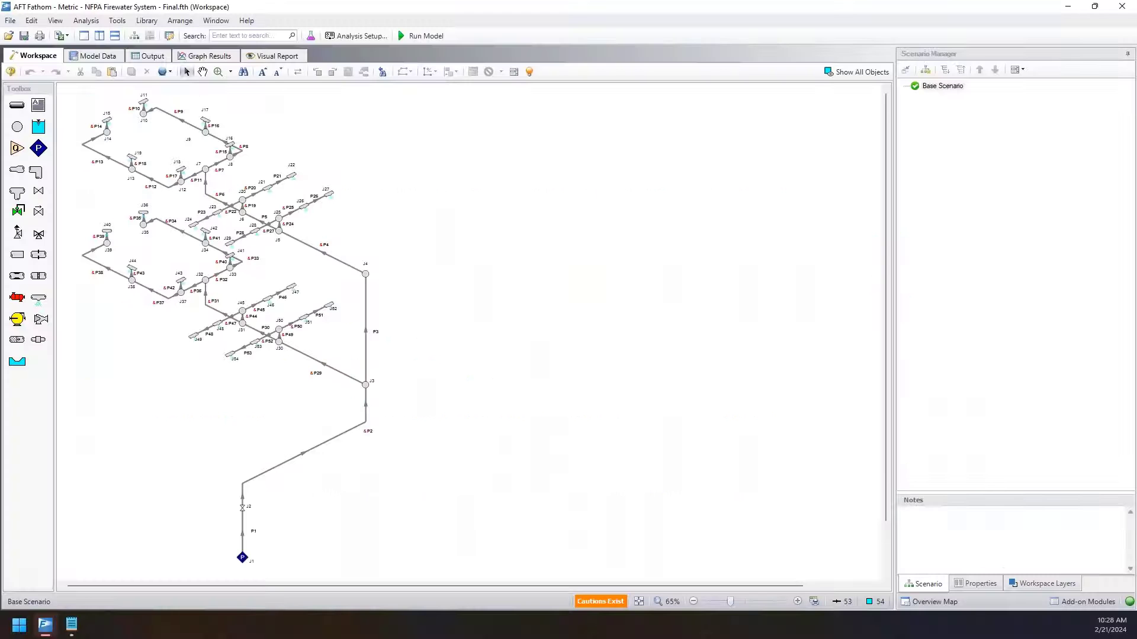
# Select junctions J1 and J40 and select the shortest path A to B between them.
pyautogui.click(243, 559)
pyautogui.keyDown('shift'); pyautogui.click(109, 231); pyautogui.keyUp('shift')
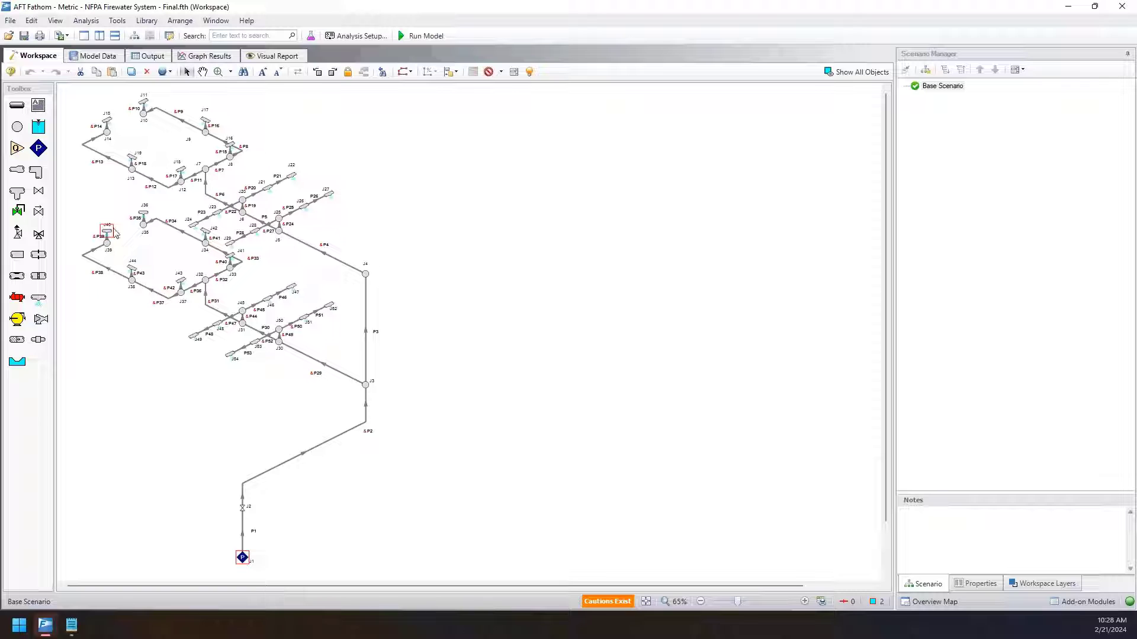
pyautogui.click(31, 20)
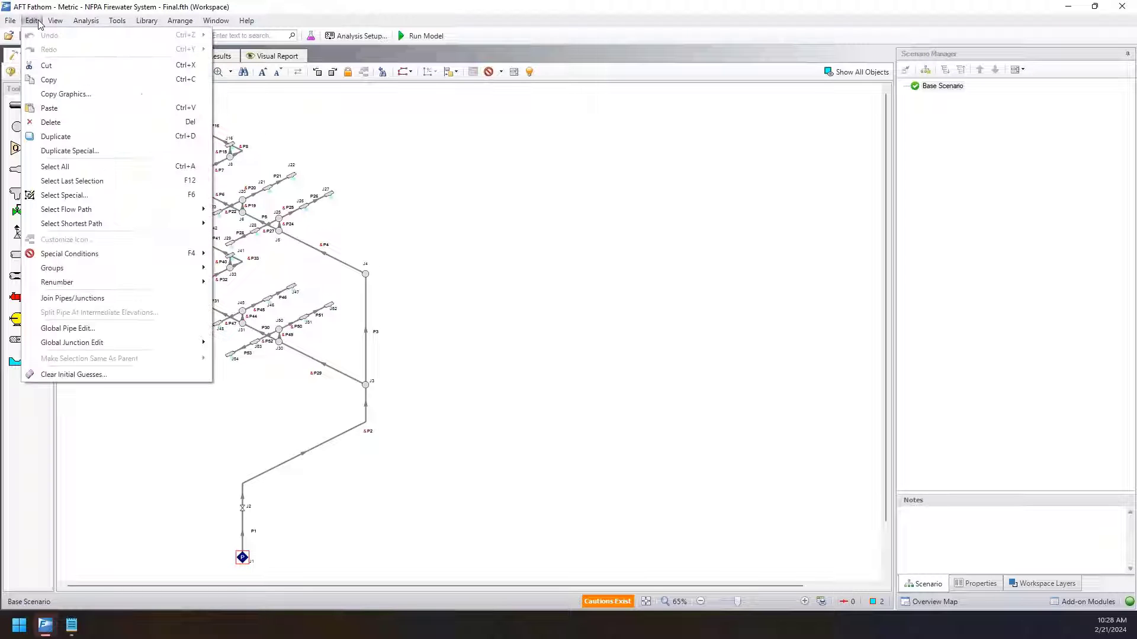
pyautogui.moveTo(66, 224)
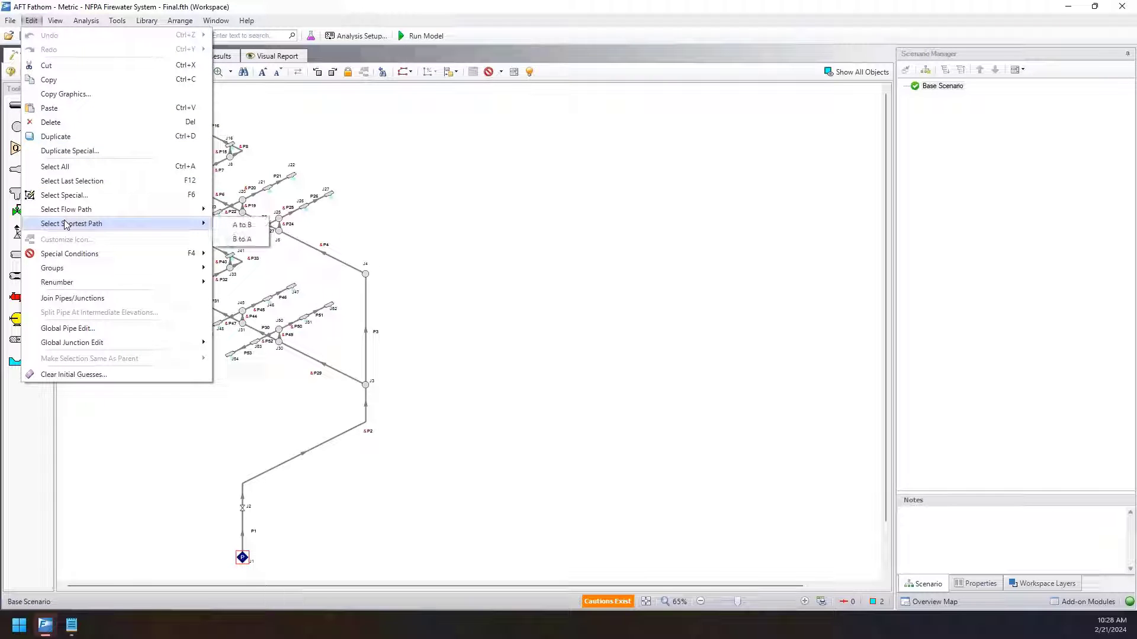
pyautogui.click(240, 224)
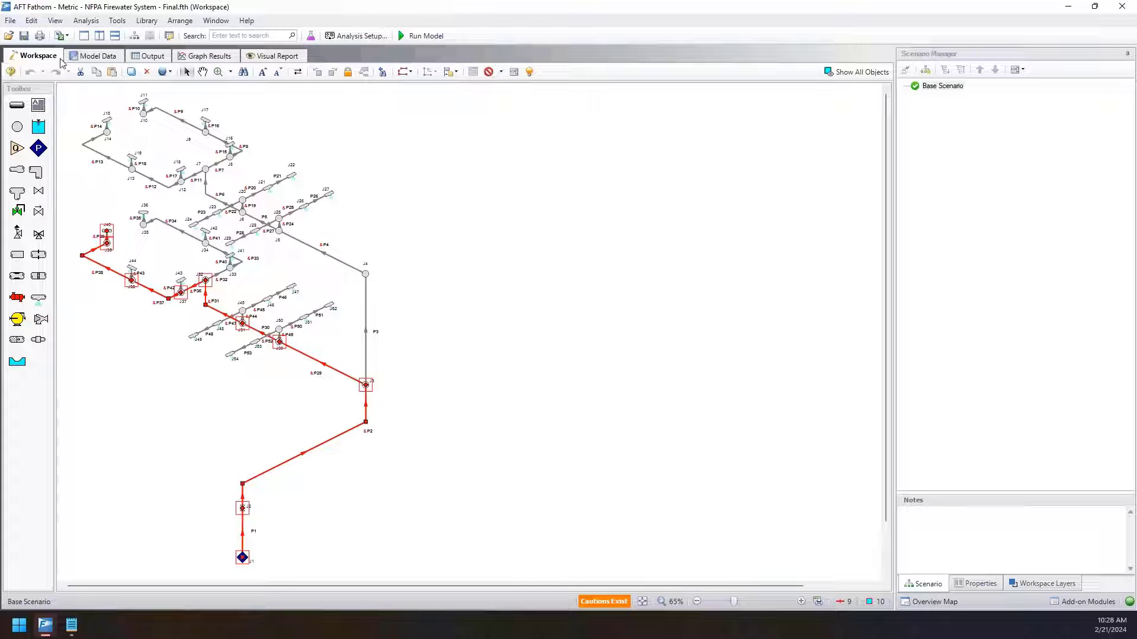
# Create a group named Lower Path from the selected path, and cancel the extra new group.
pyautogui.click(39, 22)
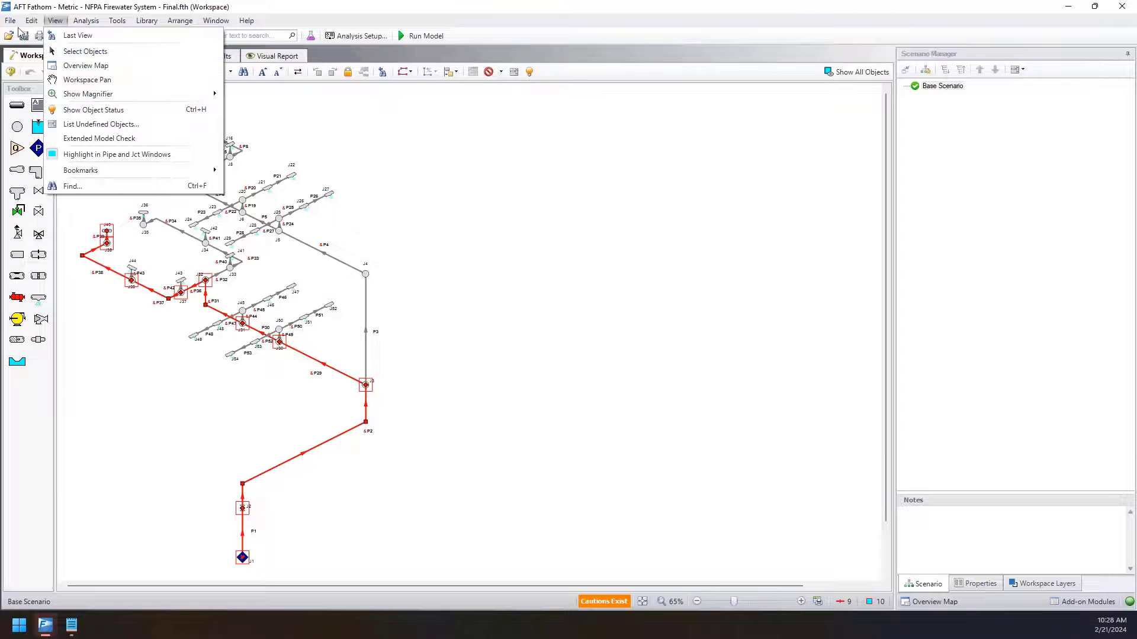
pyautogui.moveTo(83, 268)
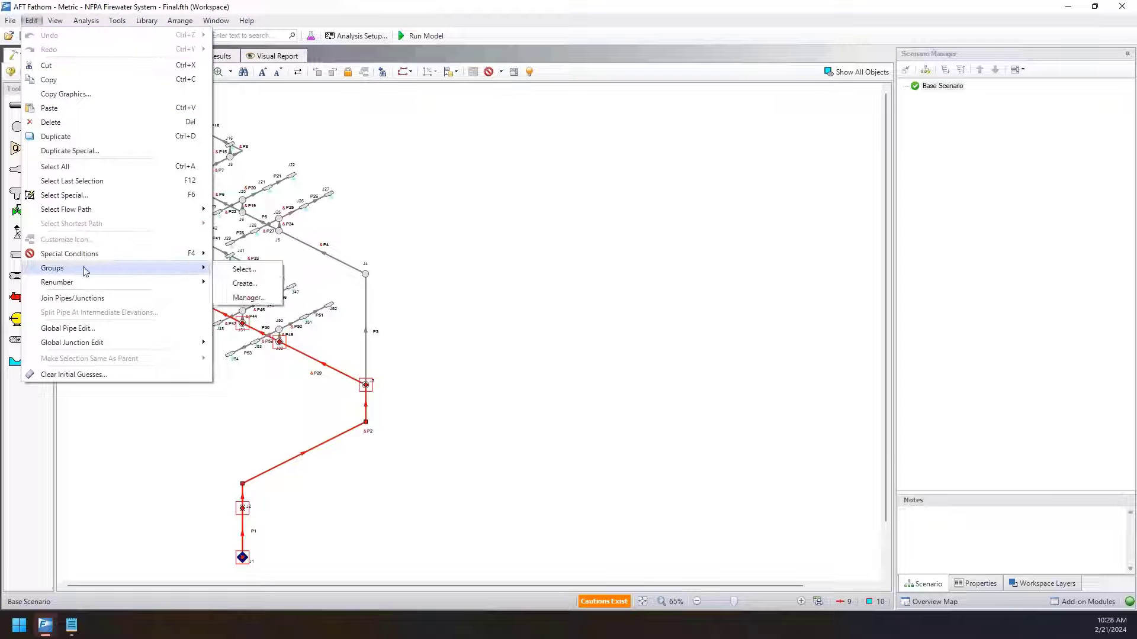
pyautogui.click(243, 284)
pyautogui.write('Lower Path')
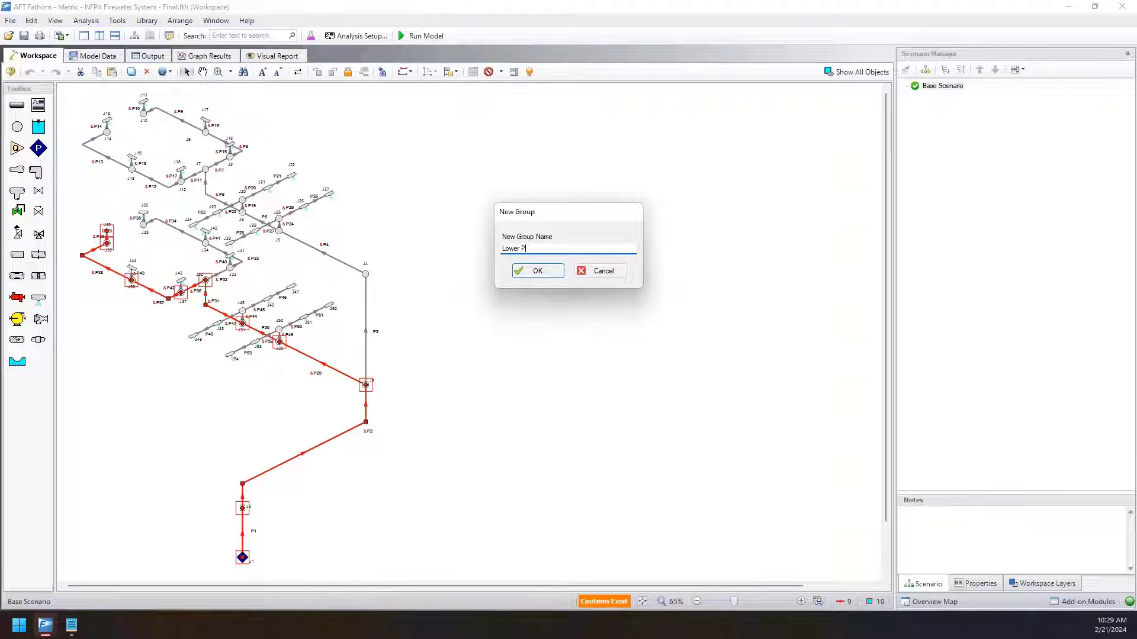
pyautogui.click(526, 275)
pyautogui.click(659, 354)
pyautogui.click(610, 272)
# Delete the Lower Path group in the Group Manager and apply the change.
pyautogui.click(32, 24)
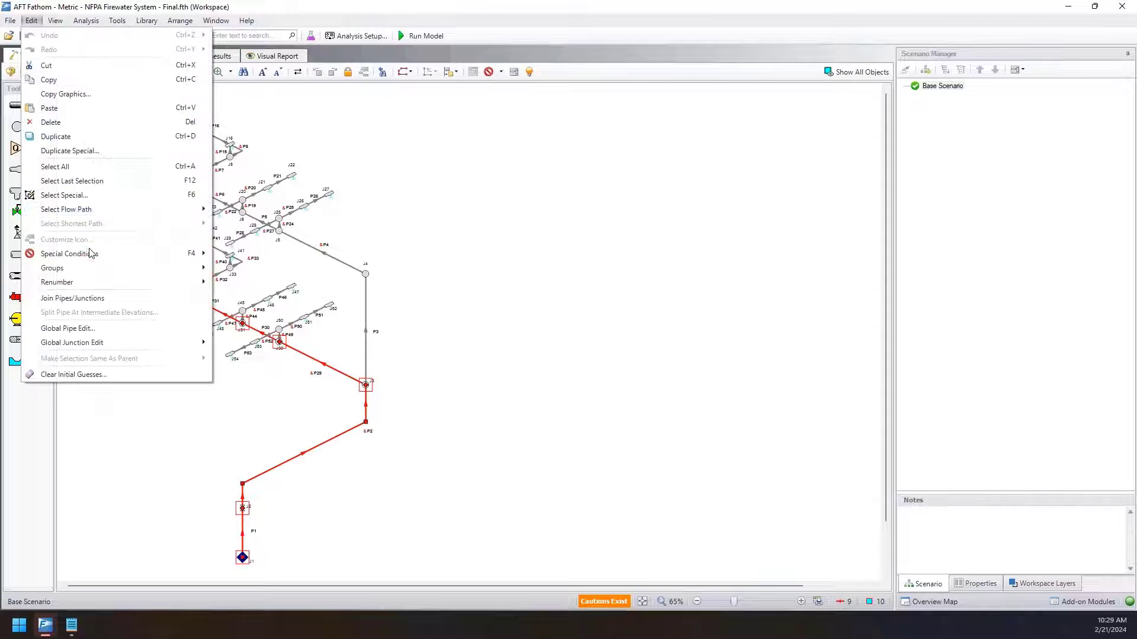
pyautogui.moveTo(81, 262)
pyautogui.click(270, 299)
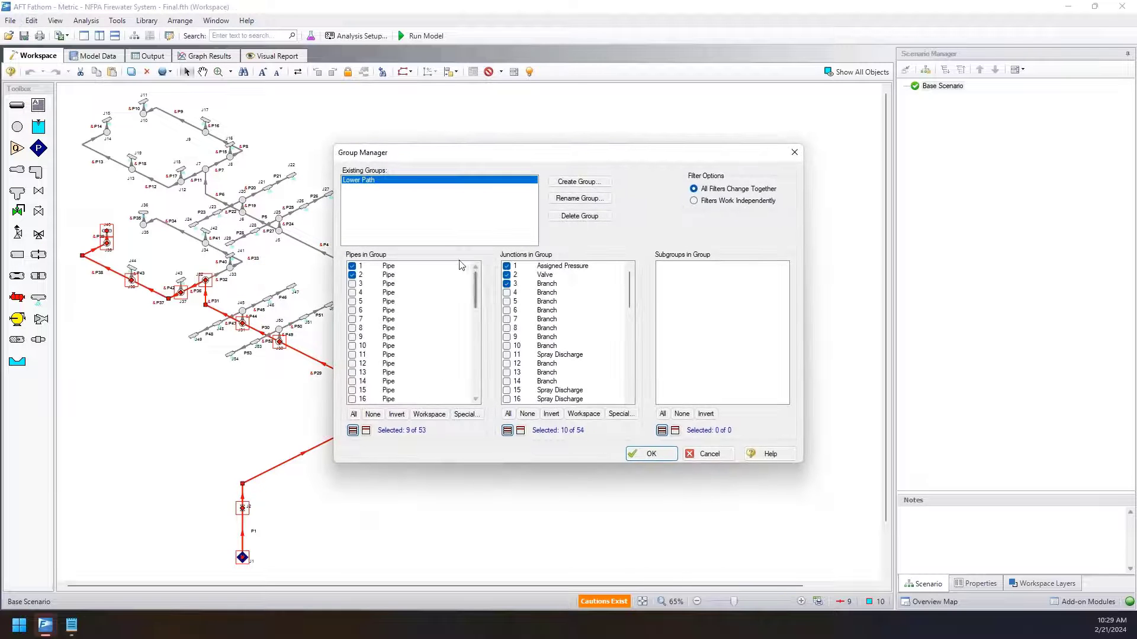
pyautogui.click(586, 216)
pyautogui.click(608, 354)
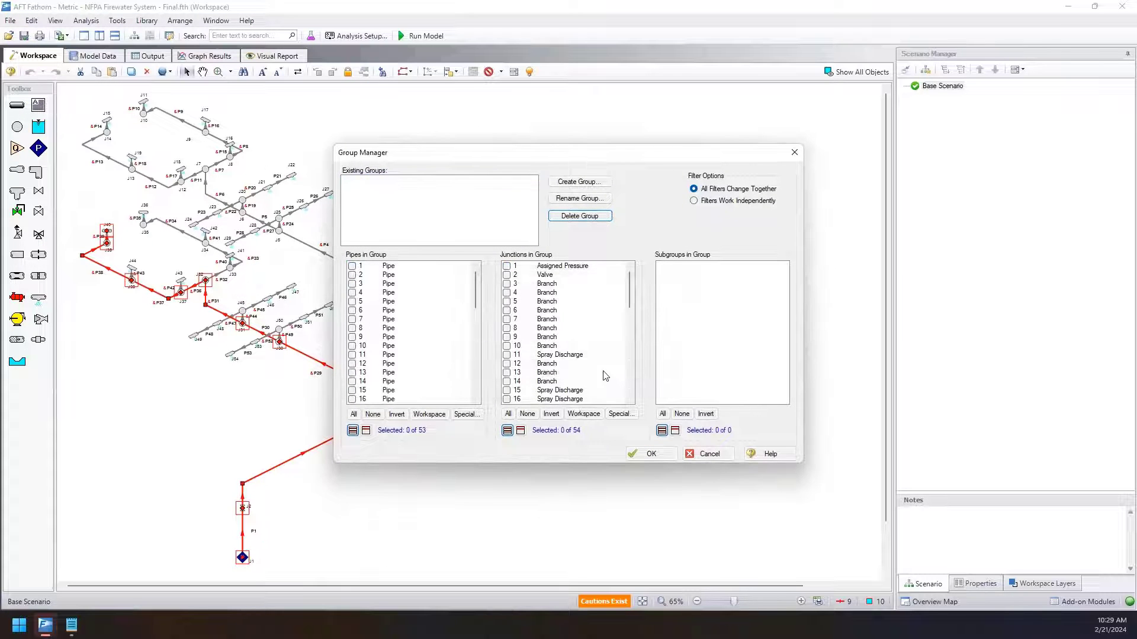
pyautogui.click(646, 453)
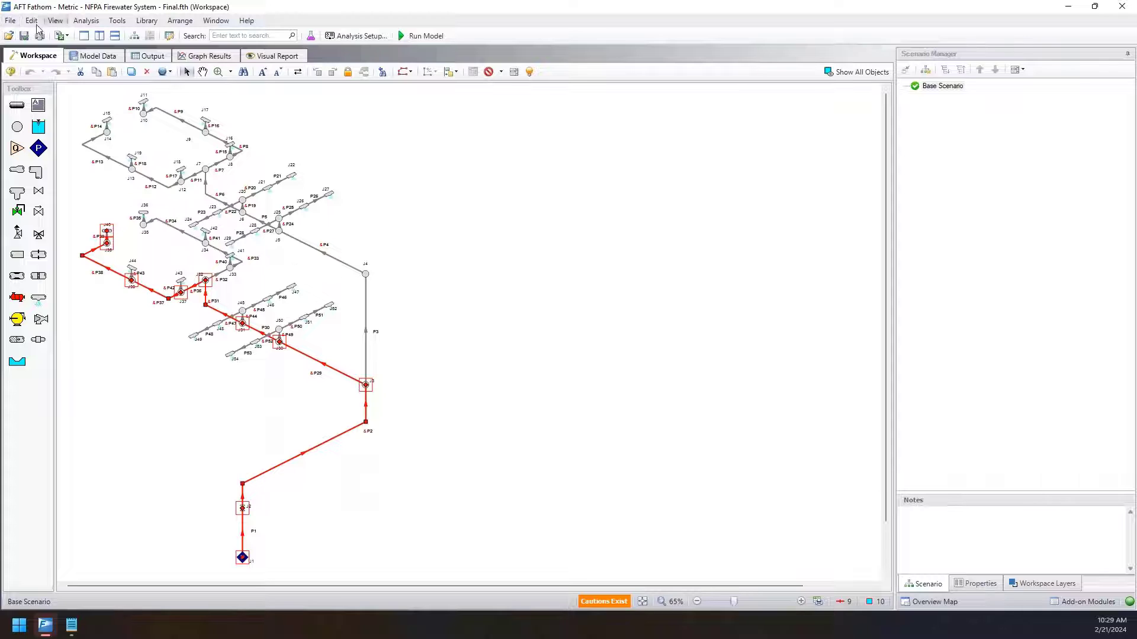
# Create a group named Lower Path from the selected pipes and junctions.
pyautogui.click(32, 20)
pyautogui.moveTo(86, 267)
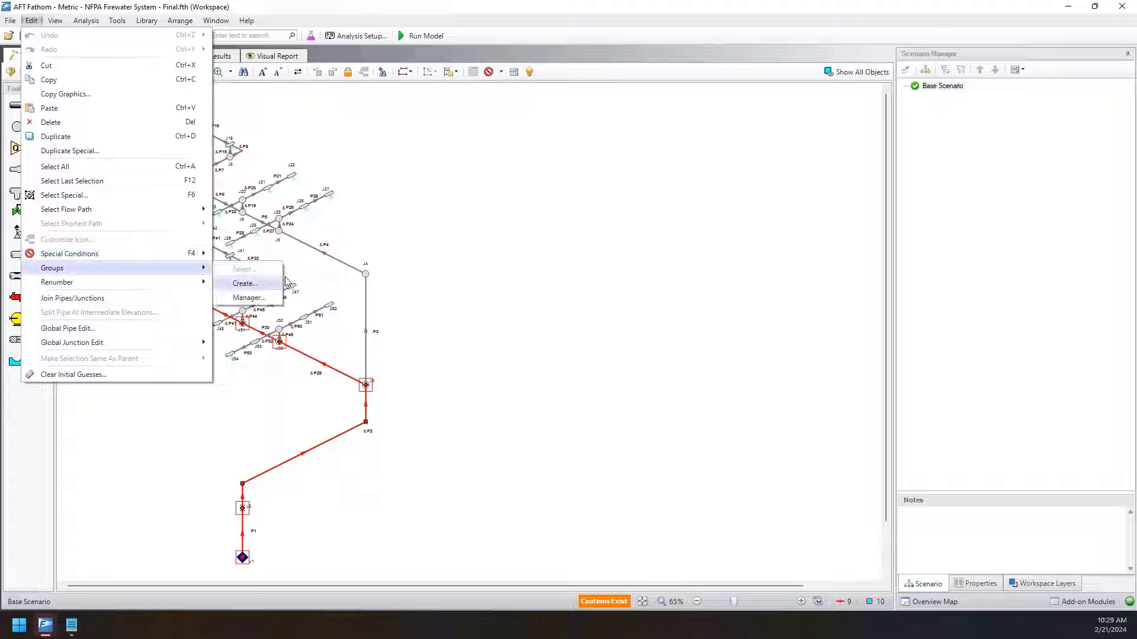
pyautogui.click(276, 286)
pyautogui.write('Lower Path')
pyautogui.press('Return')
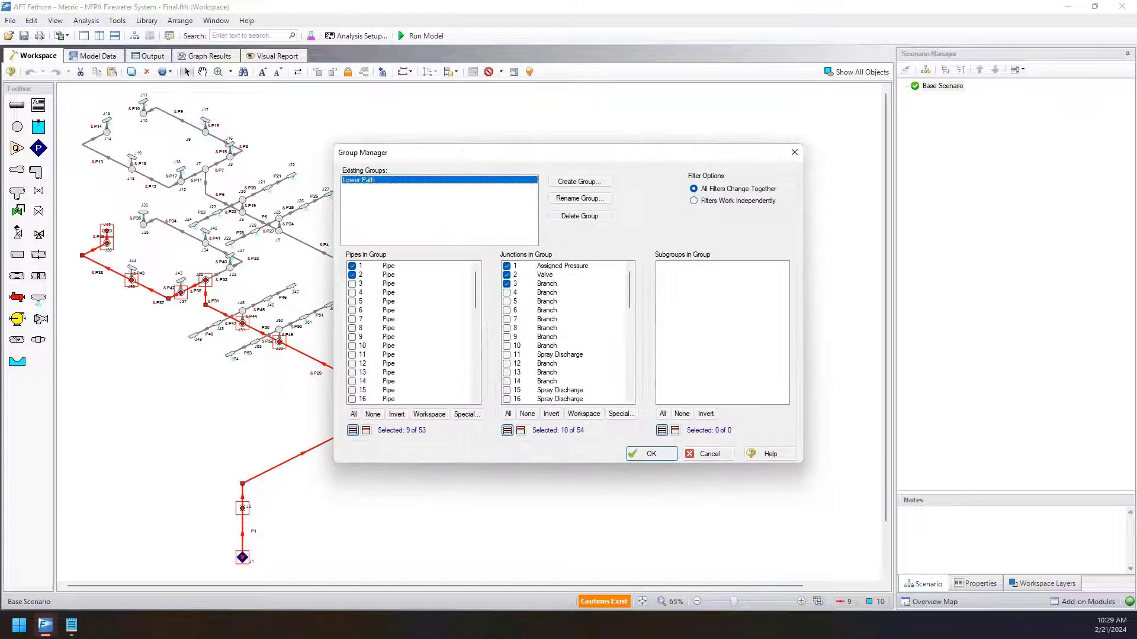
# Review the Lower Path group's members, open Select Special for its pipes, and cancel it without changes.
pyautogui.scroll(-10, 409, 287)
pyautogui.scroll(10, 441, 332)
pyautogui.scroll(-13, 602, 292)
pyautogui.scroll(13, 624, 334)
pyautogui.click(468, 415)
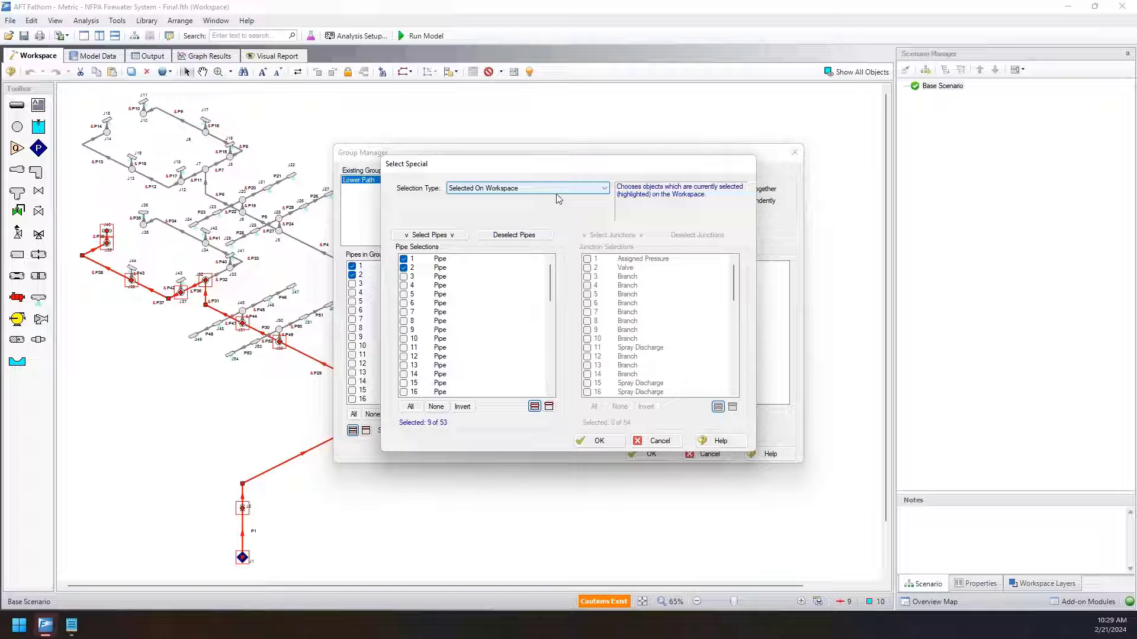
pyautogui.click(657, 441)
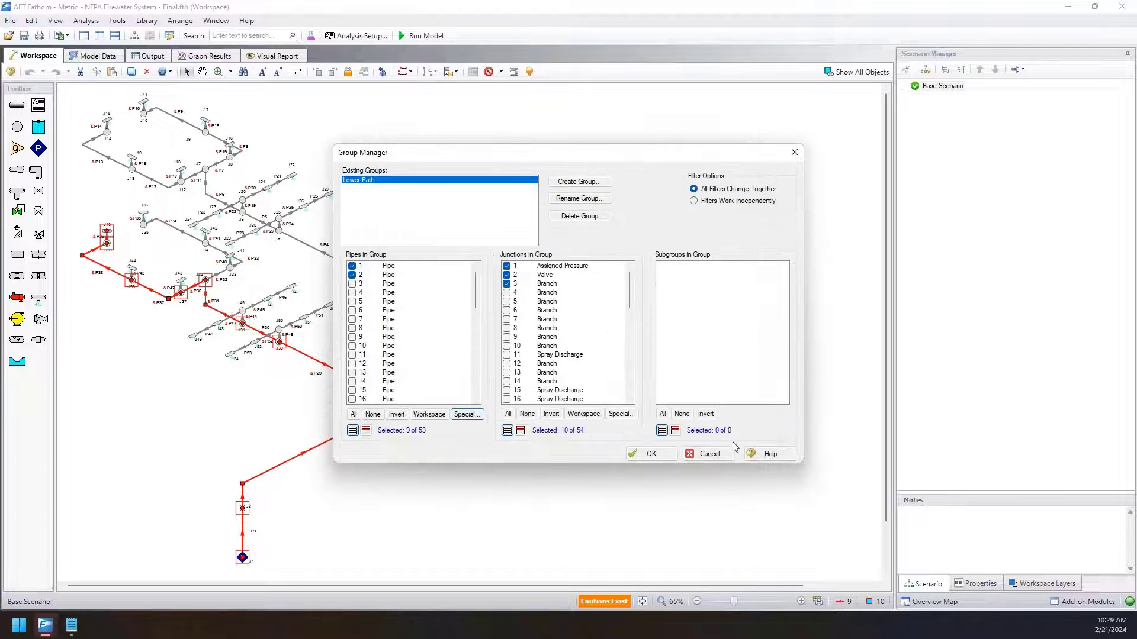
# Accept the Group Manager settings and select only the Lower Path group's pipes and junctions on the workspace.
pyautogui.click(651, 454)
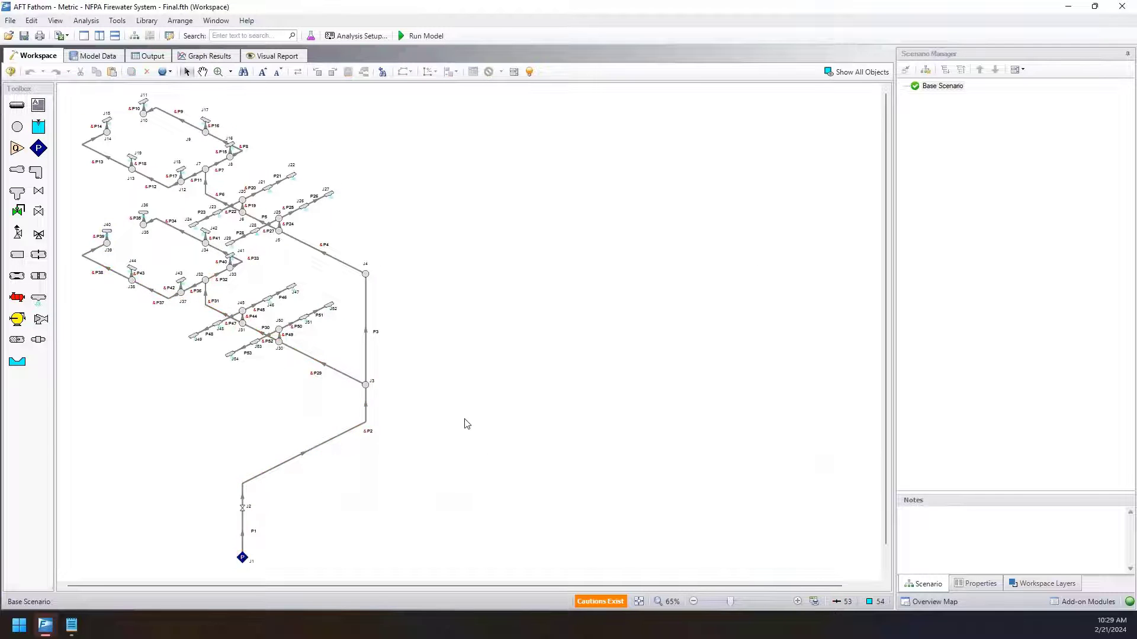
pyautogui.scroll(-1, 468, 421)
pyautogui.moveTo(475, 246); pyautogui.dragTo(496, 261)
pyautogui.click(31, 21)
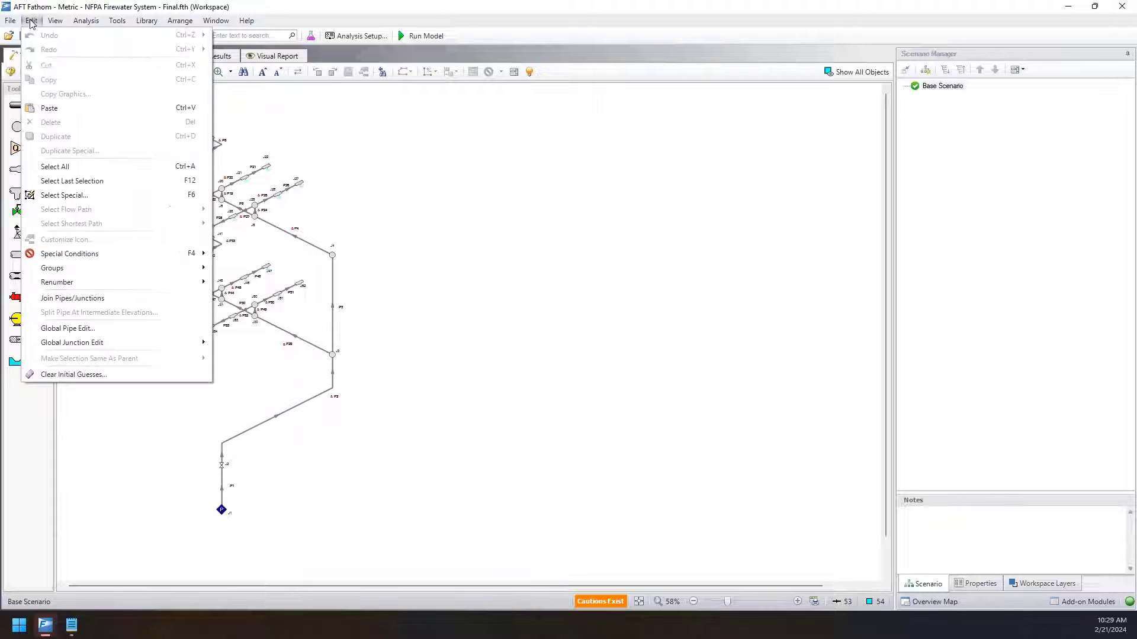
pyautogui.moveTo(108, 270)
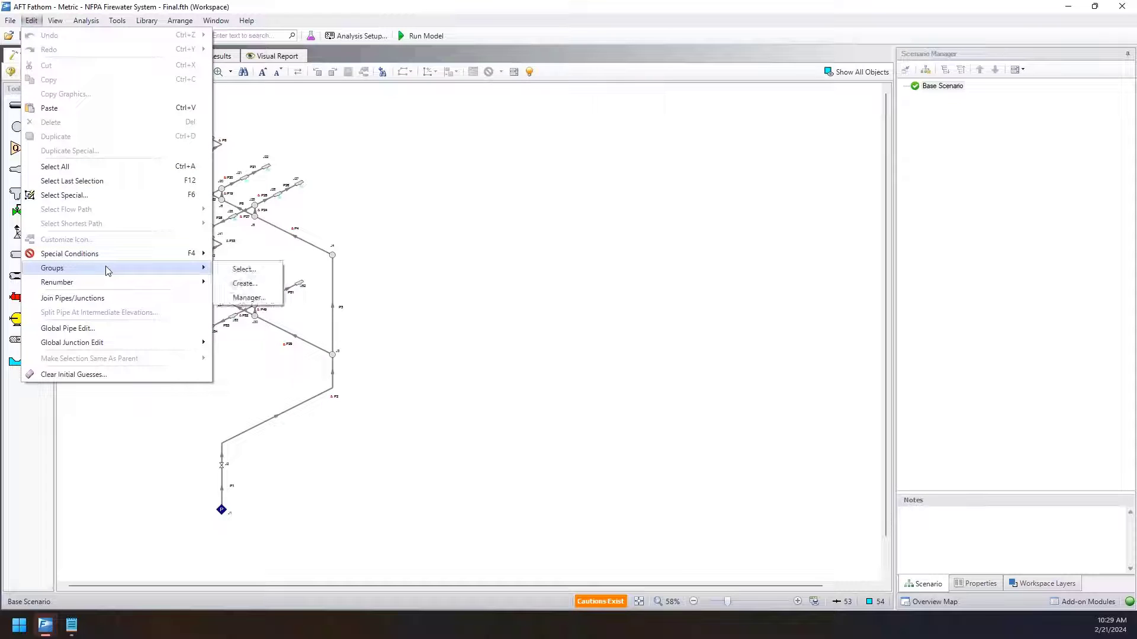
pyautogui.click(227, 274)
pyautogui.click(472, 199)
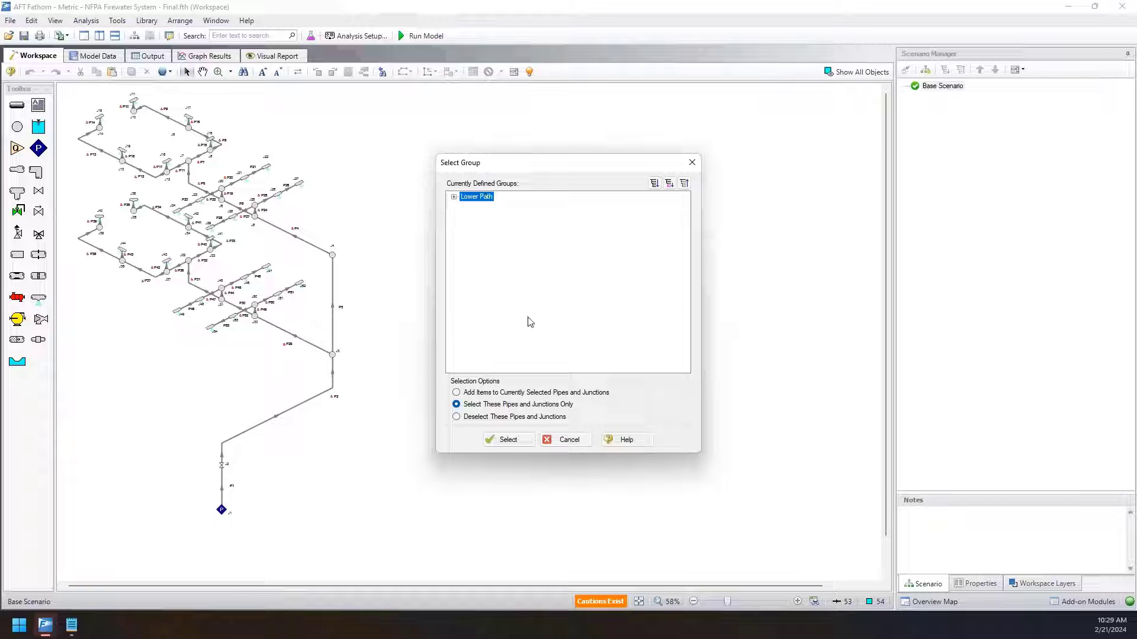
pyautogui.click(500, 439)
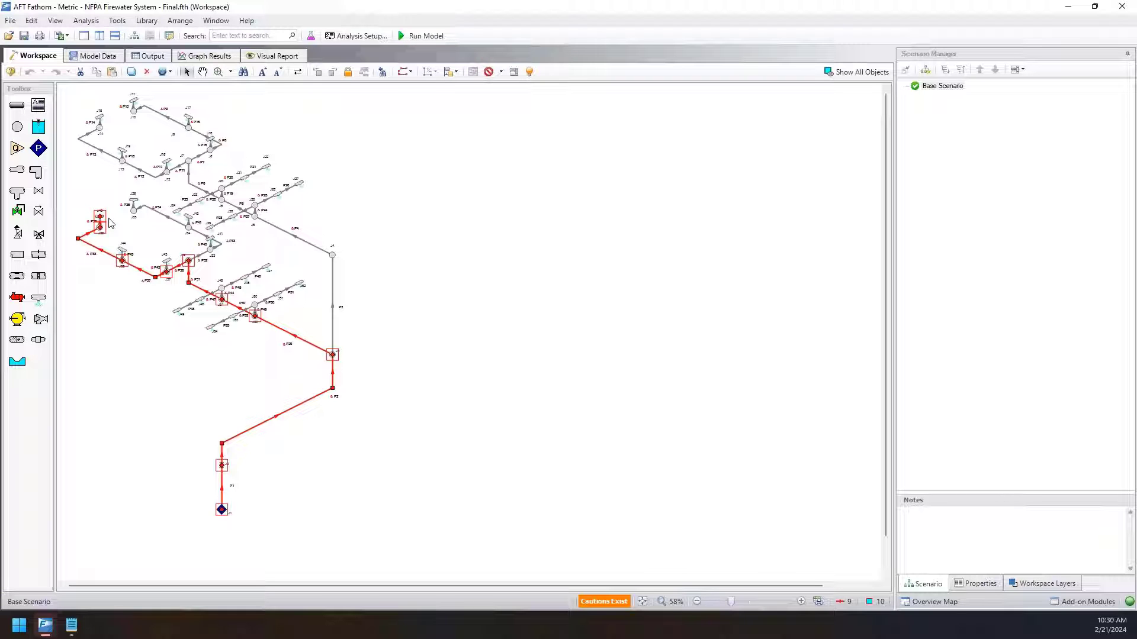
# Clear the selection and select the shortest path between the supply junction J1 and the upper level's spray discharge J15.
pyautogui.click(243, 498)
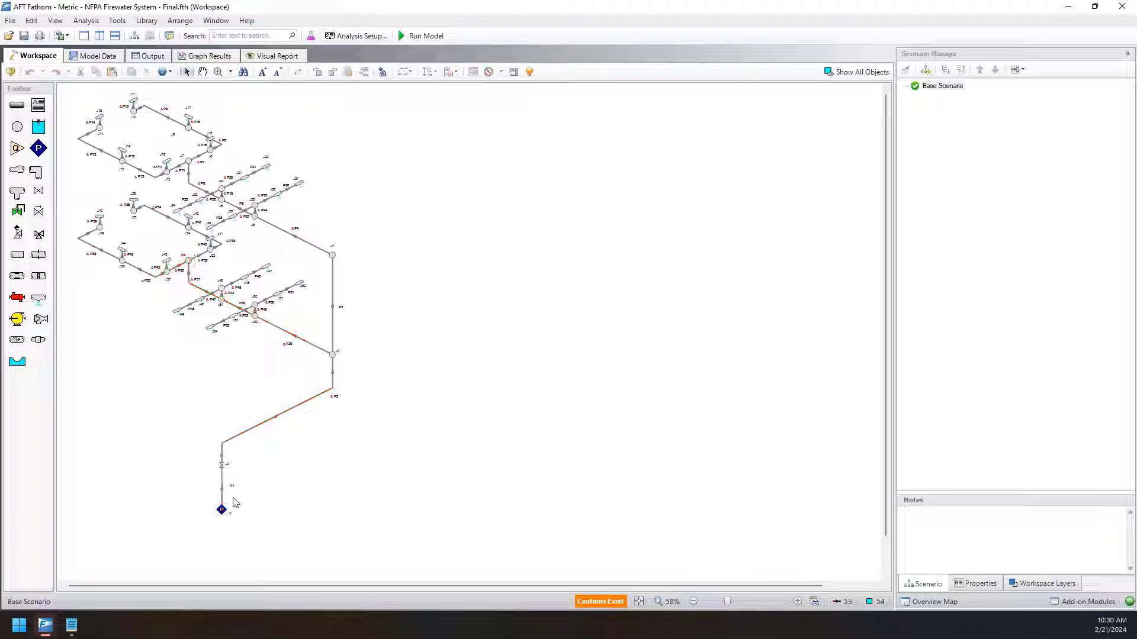
pyautogui.click(225, 511)
pyautogui.keyDown('shift'); pyautogui.click(100, 118); pyautogui.keyUp('shift')
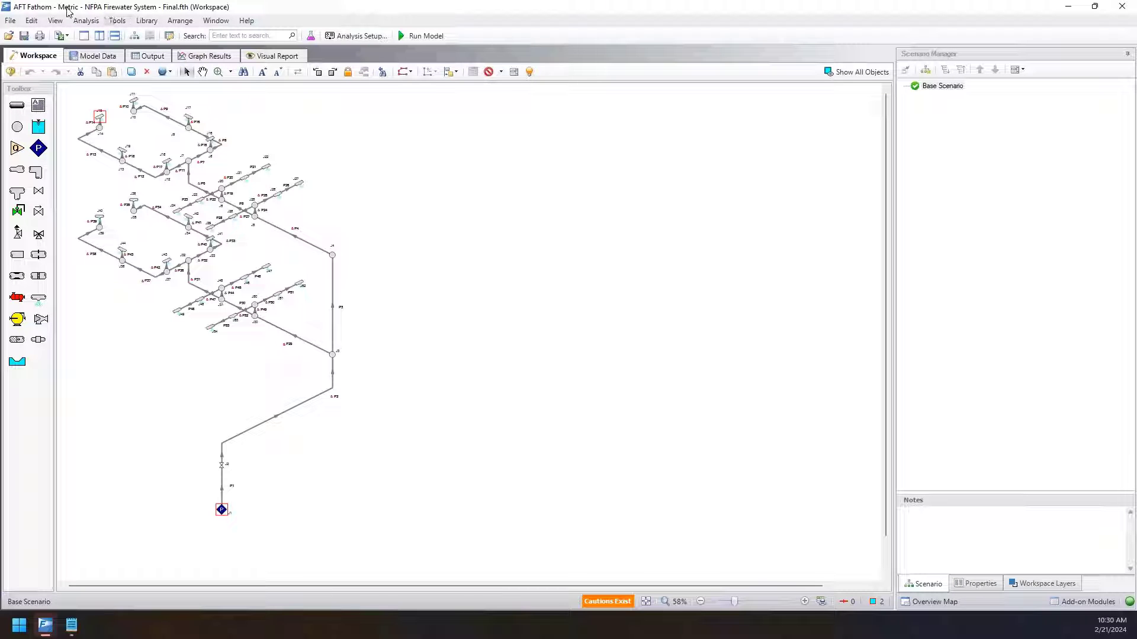
pyautogui.click(31, 21)
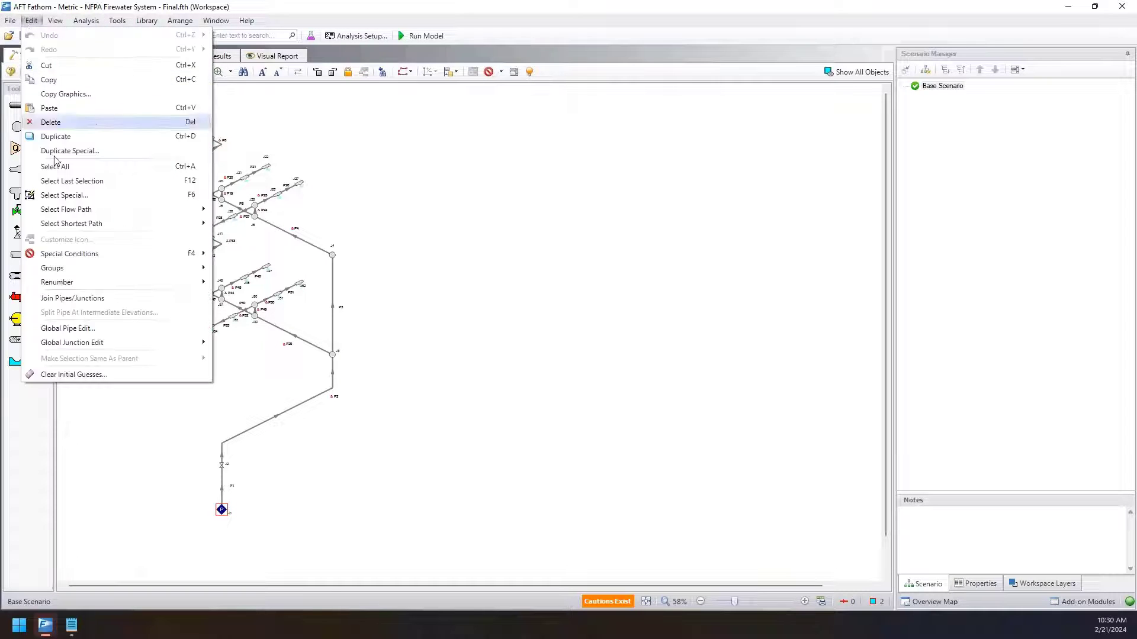
pyautogui.moveTo(88, 224)
pyautogui.click(235, 239)
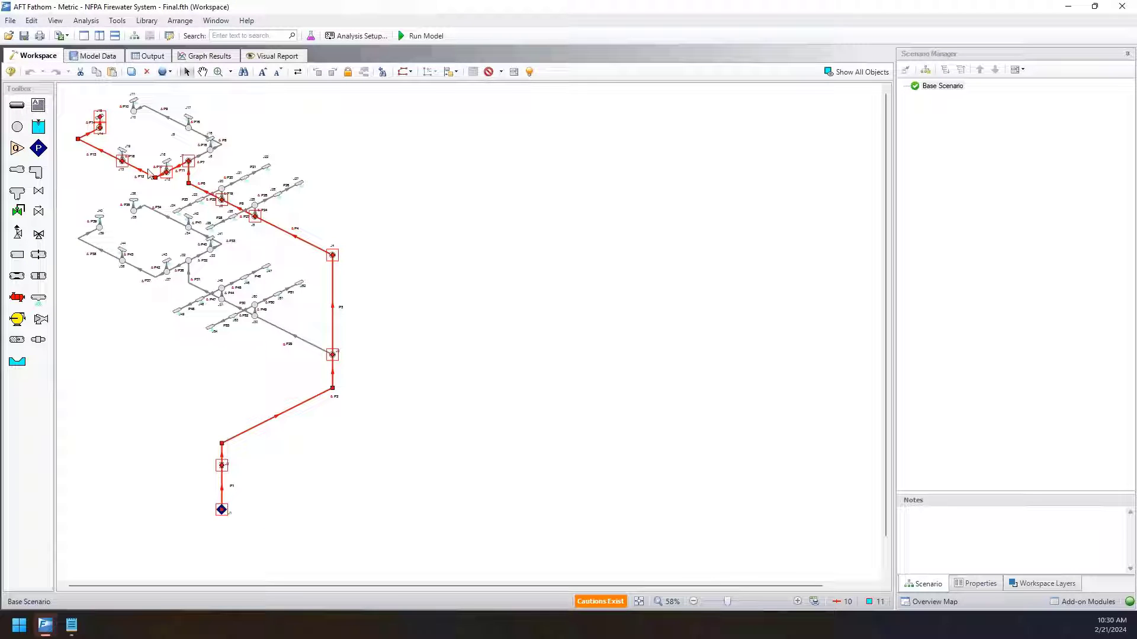
# Create a group named Upper Path from the selected pipes and junctions, and accept the Group Manager.
pyautogui.click(32, 21)
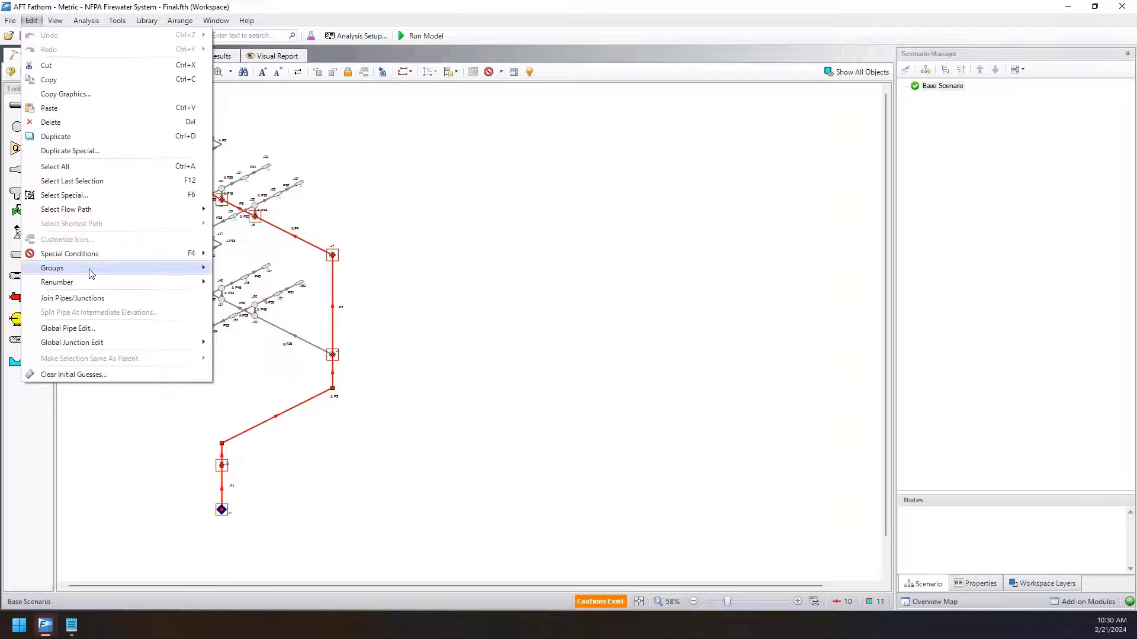
pyautogui.moveTo(88, 269)
pyautogui.click(230, 284)
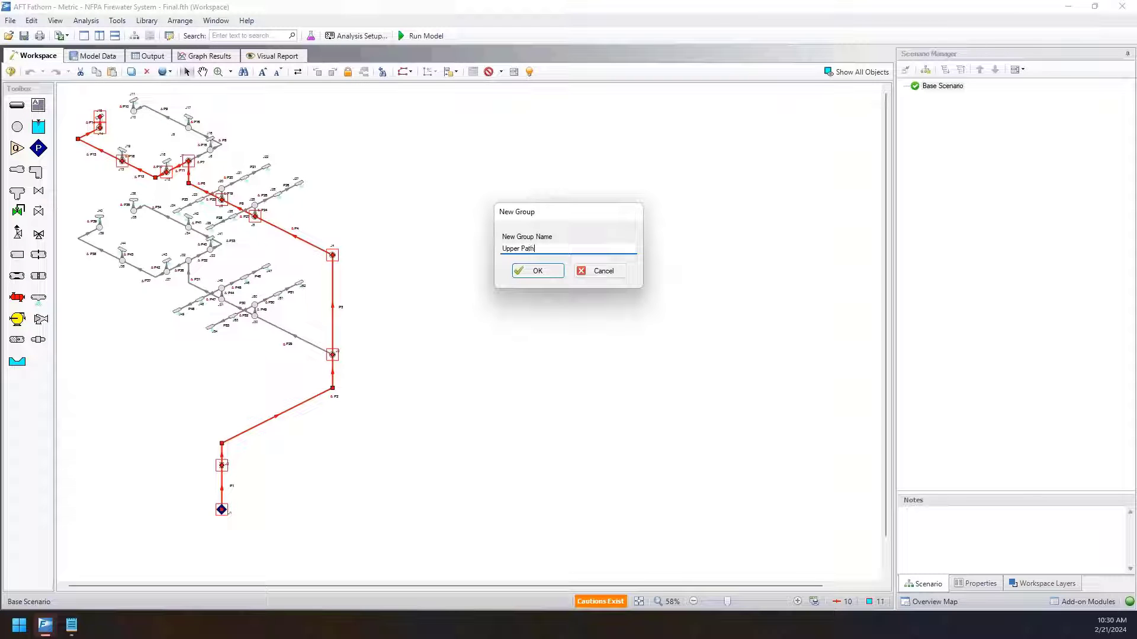
pyautogui.write('Upper Path')
pyautogui.press('Return')
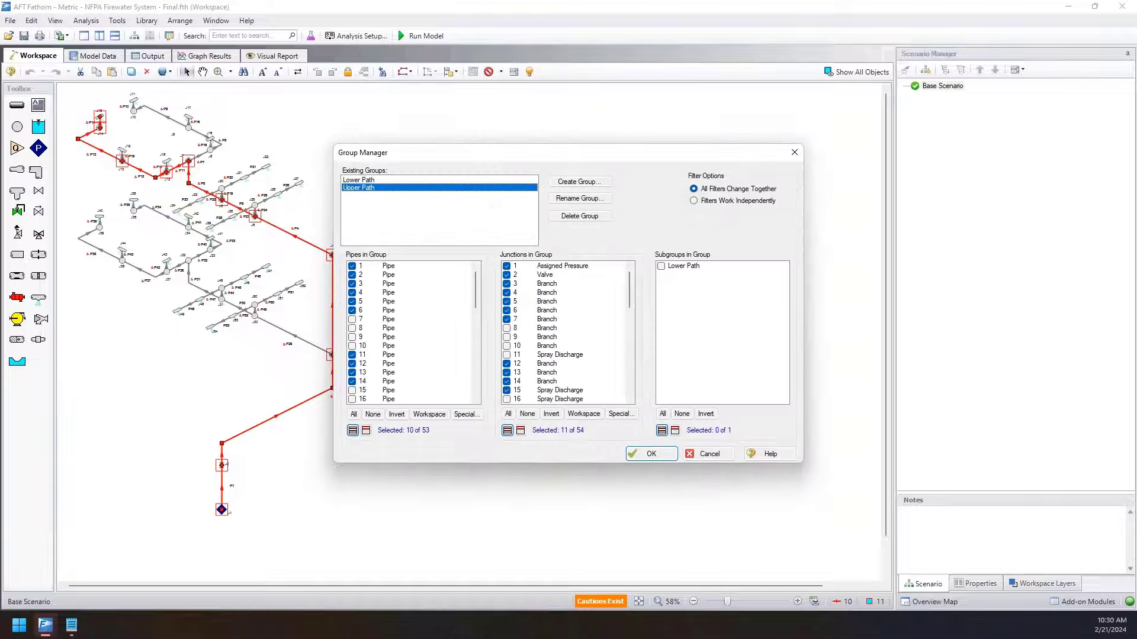
pyautogui.click(660, 458)
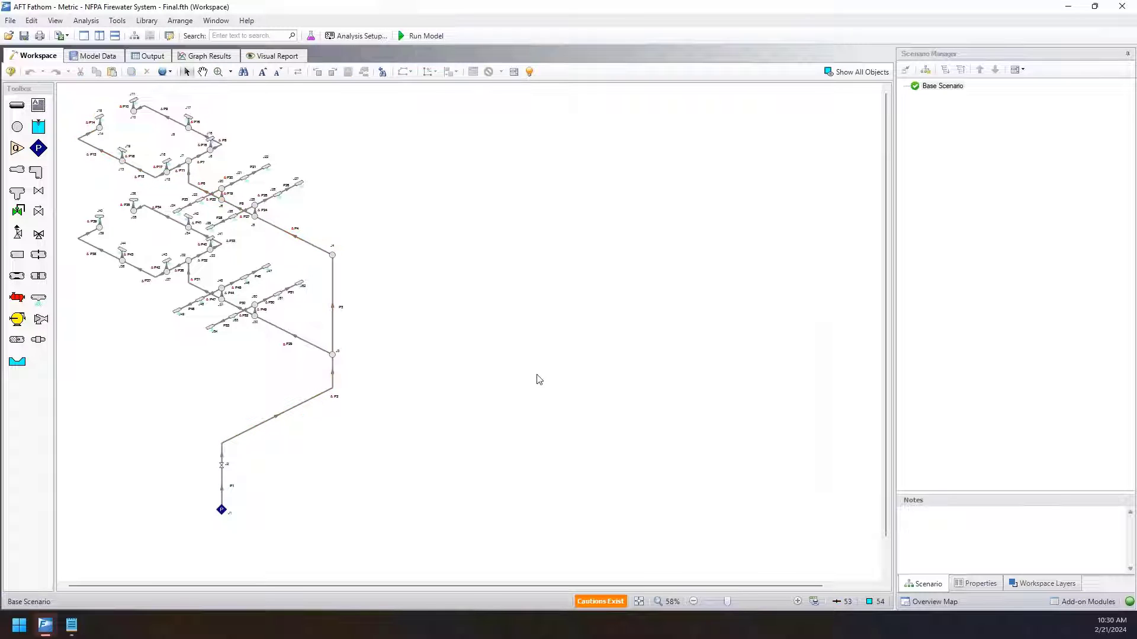
# Try to run the model, and open Analysis Setup and cancel it without changes.
pyautogui.click(422, 36)
pyautogui.click(531, 311)
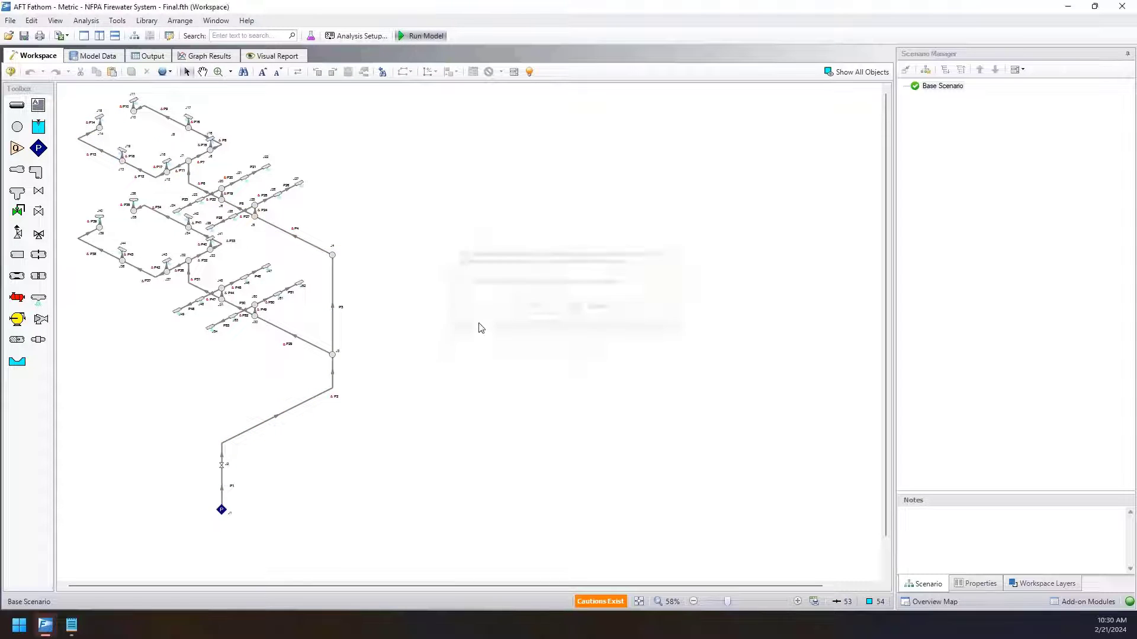
pyautogui.click(662, 359)
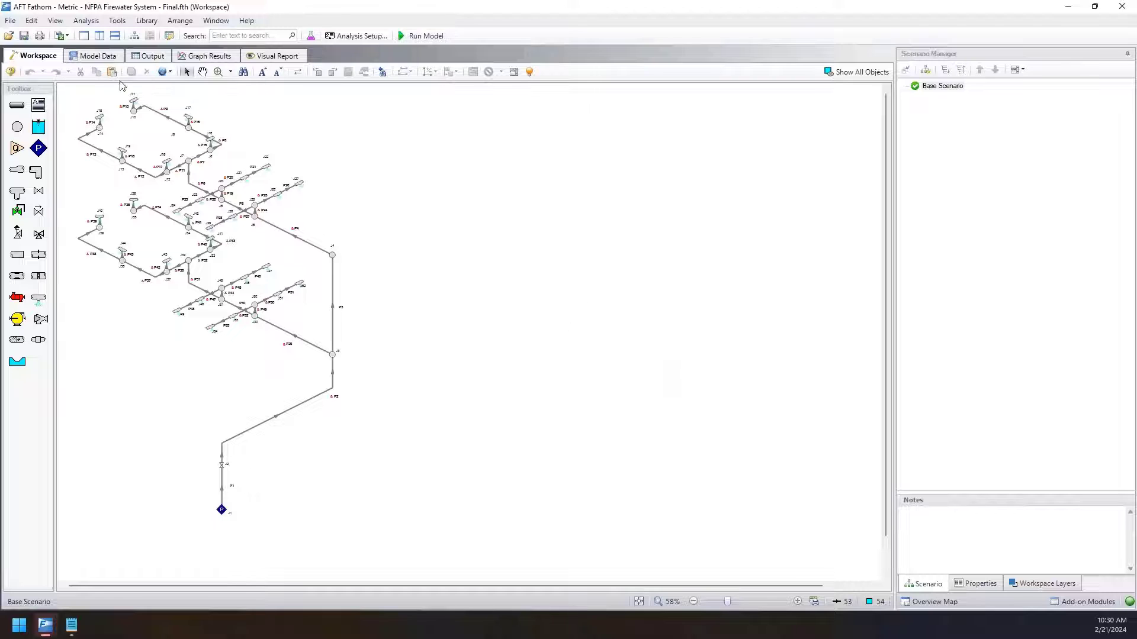
pyautogui.click(117, 21)
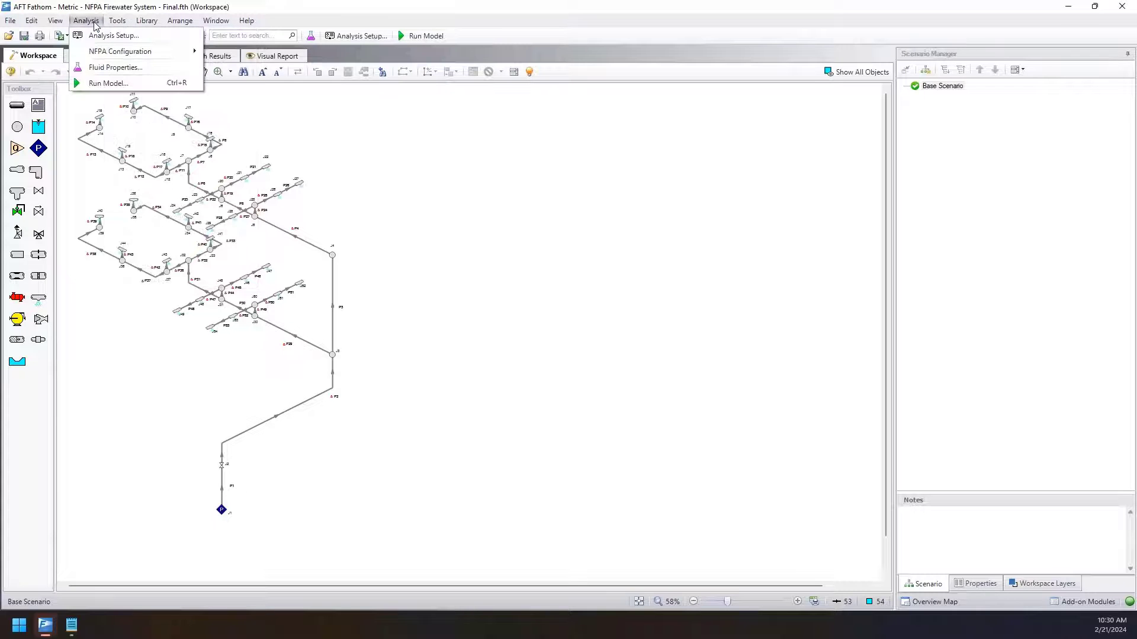
pyautogui.click(102, 36)
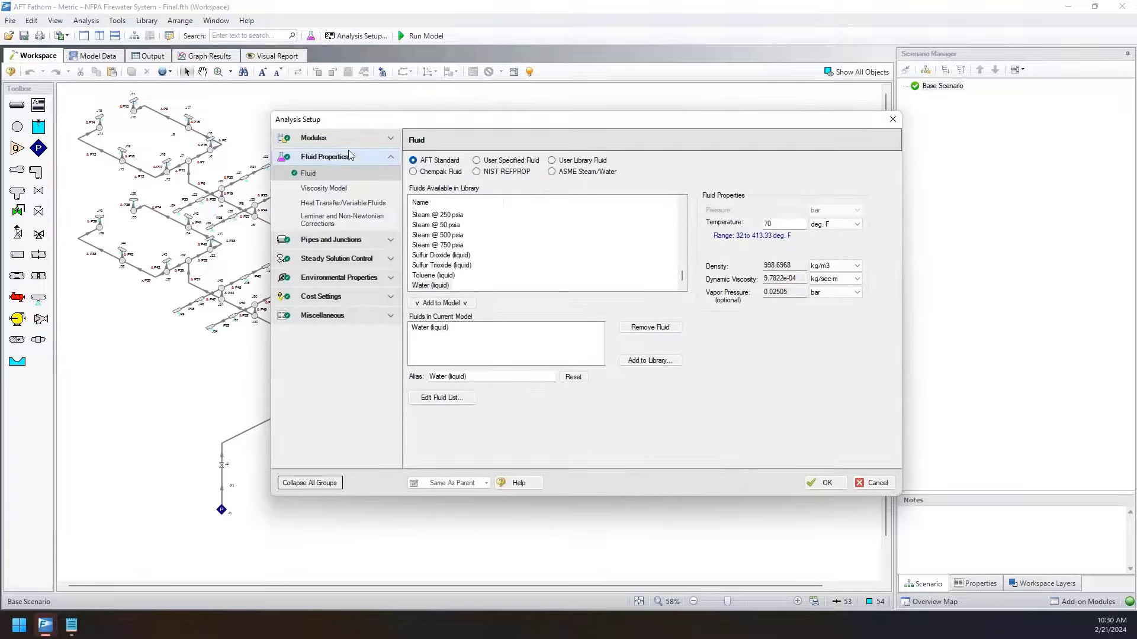
pyautogui.click(874, 483)
# Set the NFPA configuration to Ignore, and run the model through to its graph results.
pyautogui.click(84, 21)
pyautogui.moveTo(110, 52)
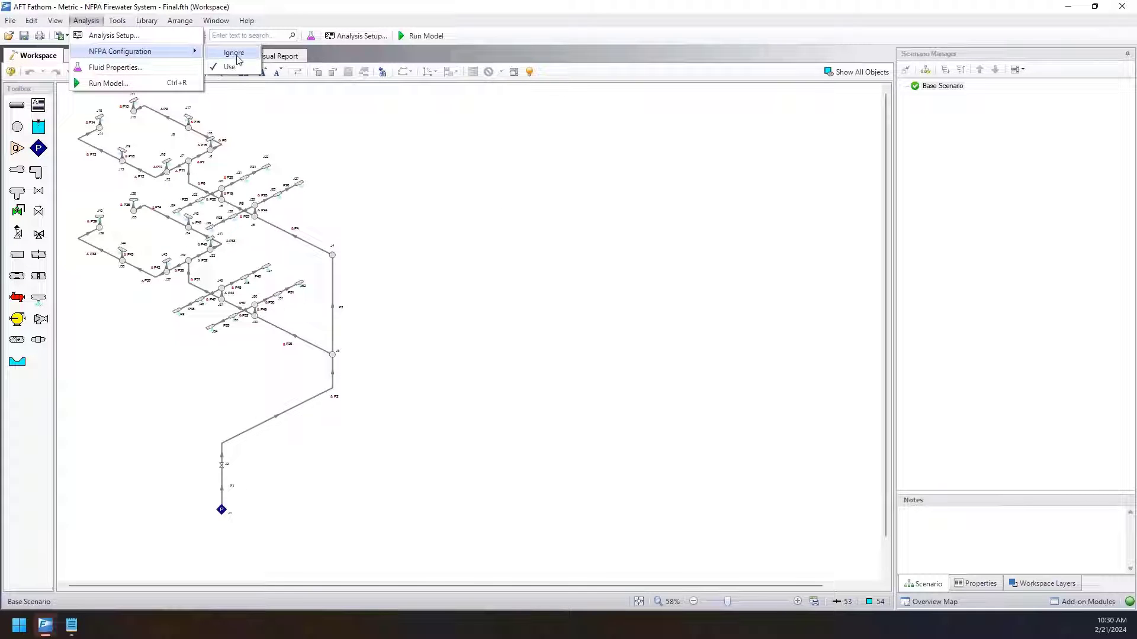
pyautogui.click(237, 59)
pyautogui.click(435, 37)
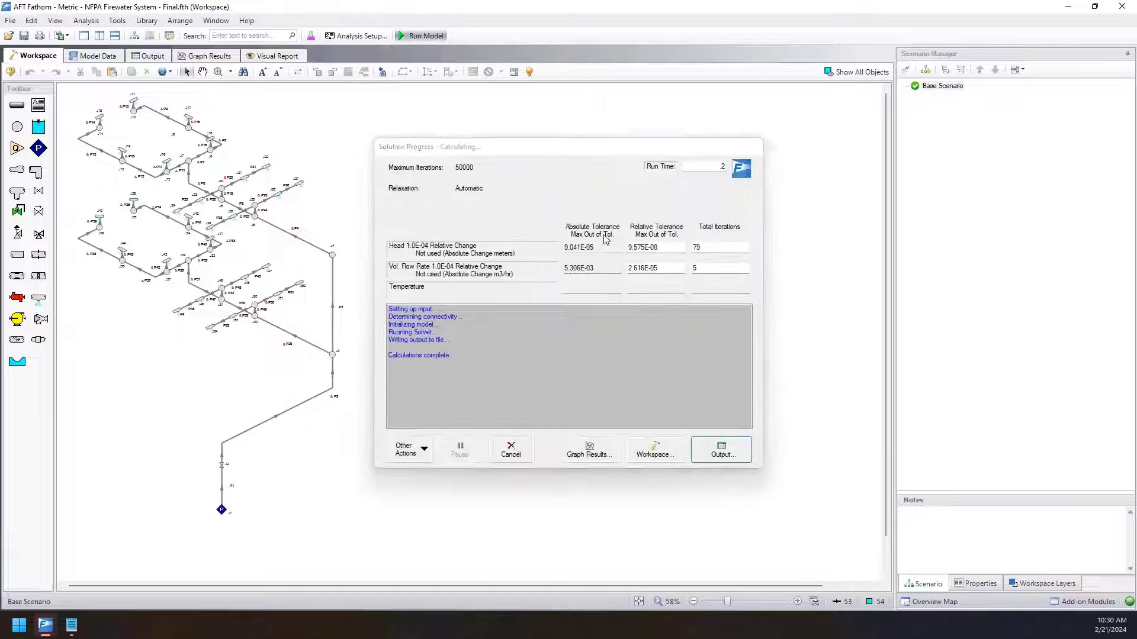
pyautogui.click(599, 449)
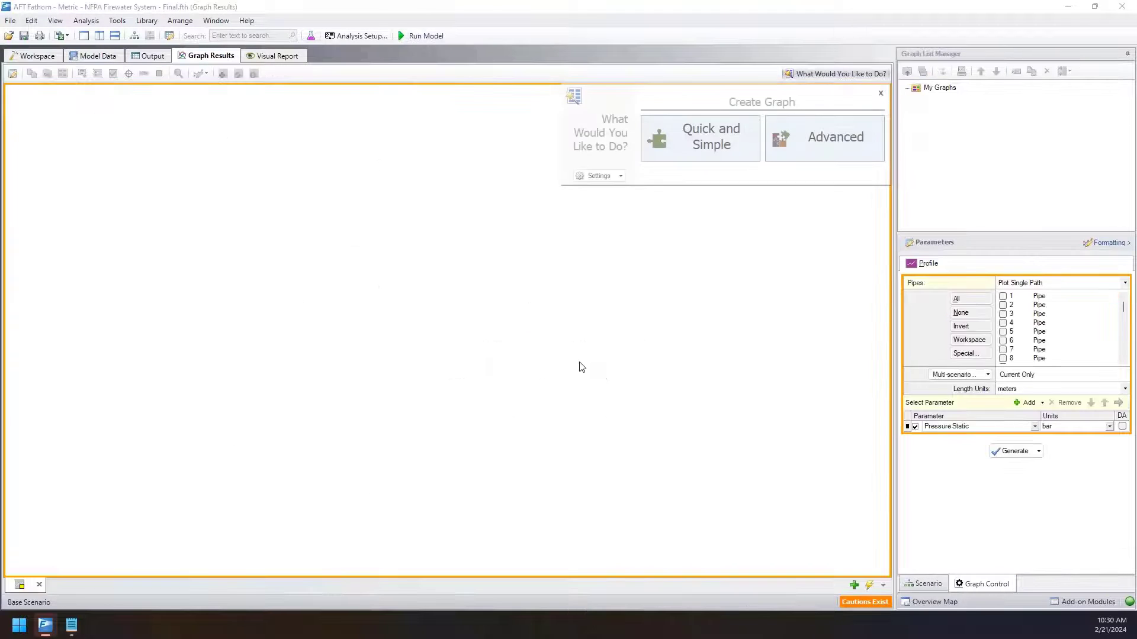
pyautogui.click(881, 93)
# Open Select Special for the single-path profile graph's pipes and set the selection type to Groups.
pyautogui.scroll(-8, 1033, 340)
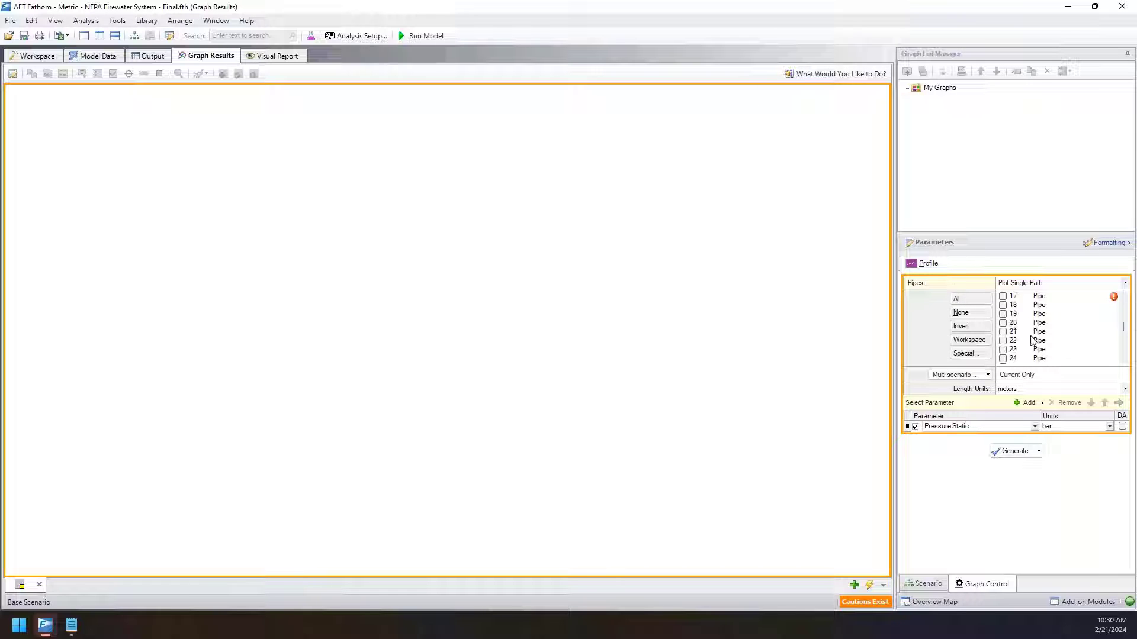
pyautogui.scroll(-7, 1033, 339)
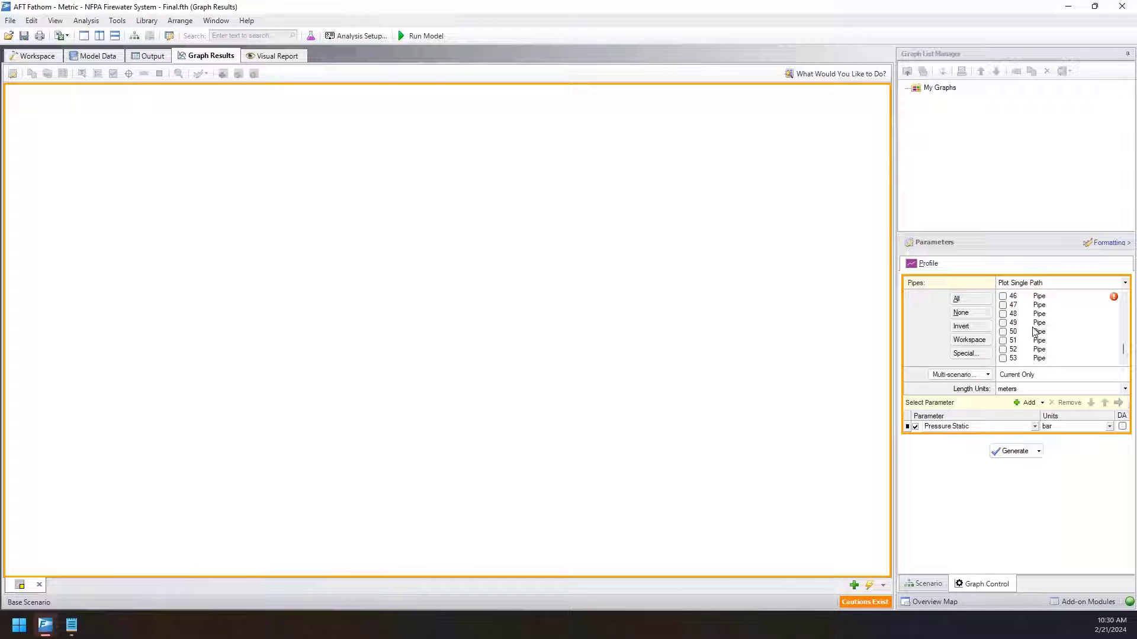
pyautogui.click(966, 354)
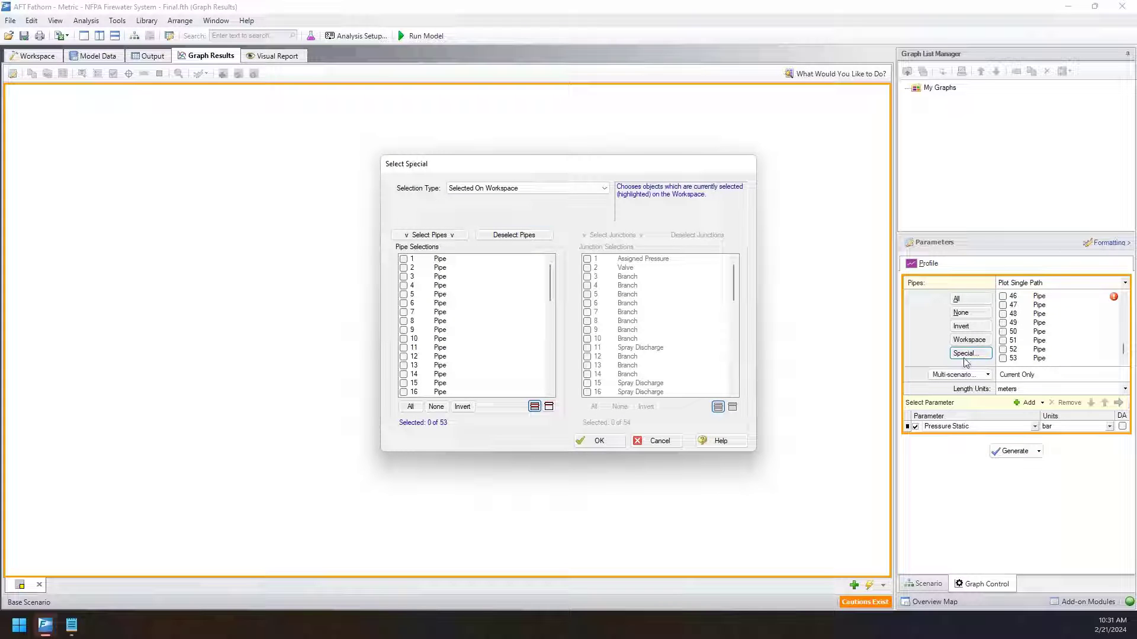
pyautogui.click(545, 190)
pyautogui.scroll(-2, 520, 234)
pyautogui.scroll(-1, 488, 255)
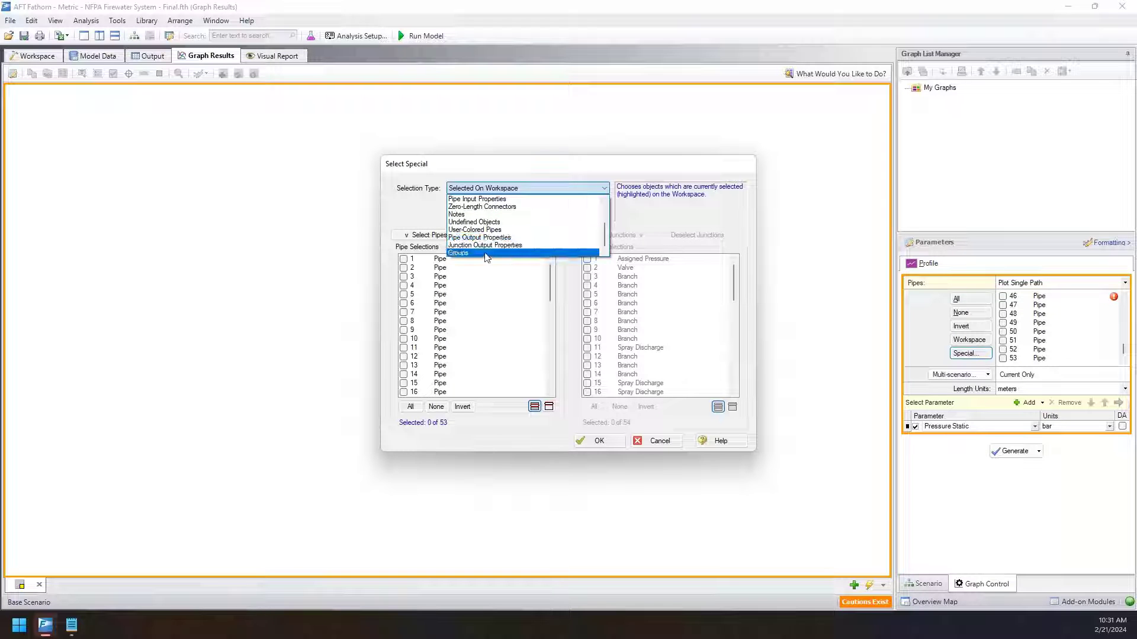
pyautogui.click(487, 254)
# Select the Upper Path group's pipes and generate their Pressure Static profile graph in bar.
pyautogui.click(460, 235)
pyautogui.click(483, 203)
pyautogui.click(493, 230)
pyautogui.click(500, 235)
pyautogui.click(487, 203)
pyautogui.click(486, 221)
pyautogui.click(429, 235)
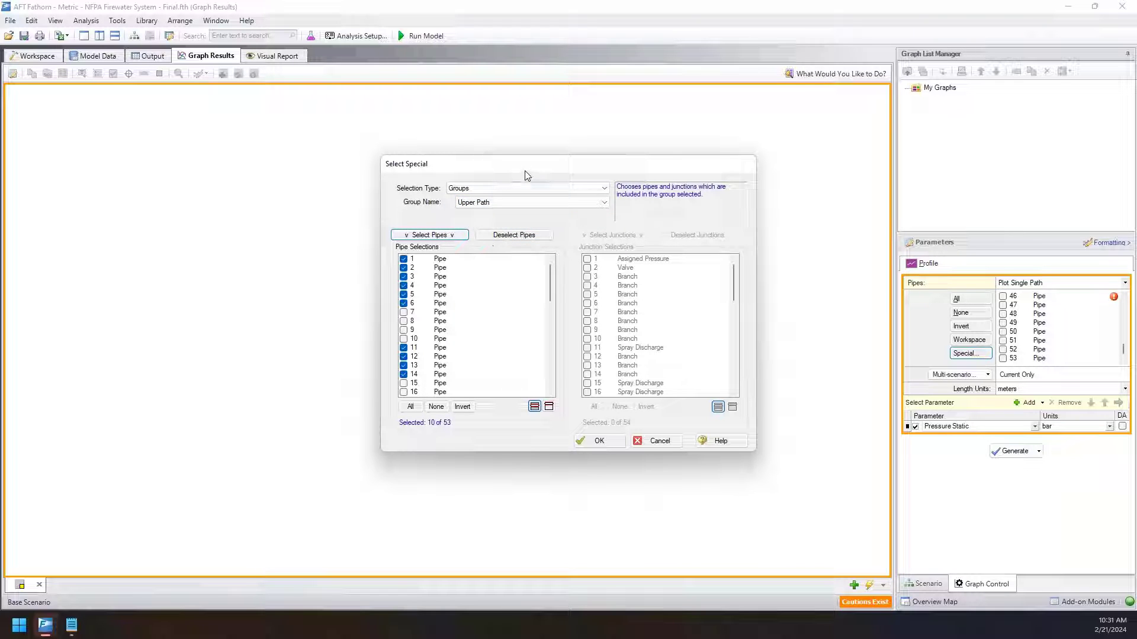
pyautogui.click(609, 445)
pyautogui.click(1015, 451)
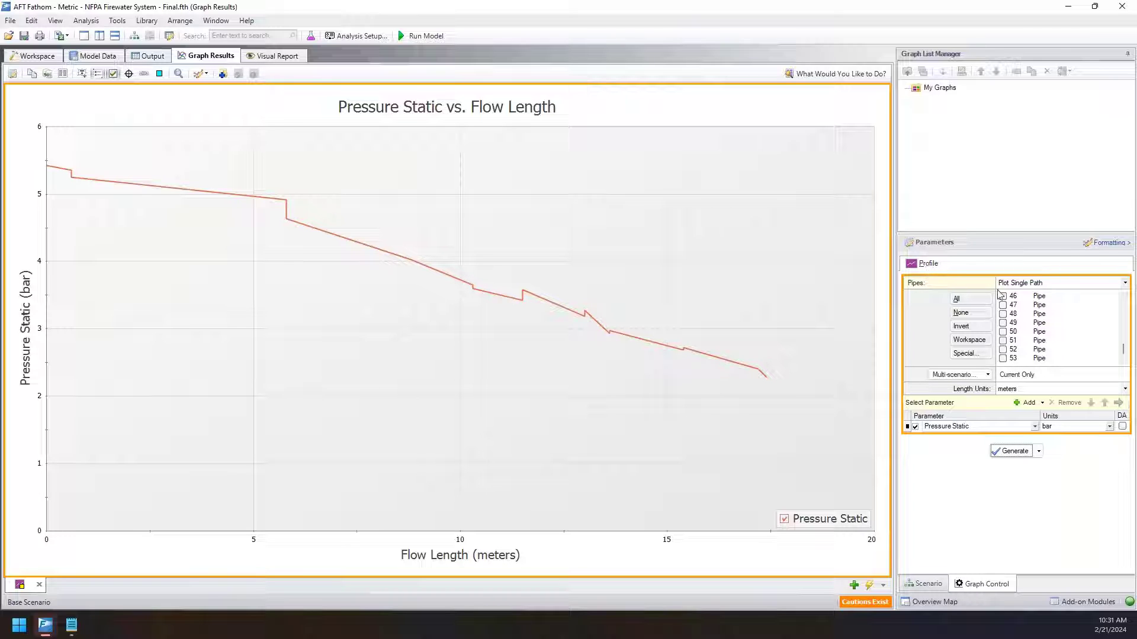
# Switch the profile to Plot Multiple Paths Using Groups, include Lower Path and Upper Path, and generate the graph.
pyautogui.click(1056, 285)
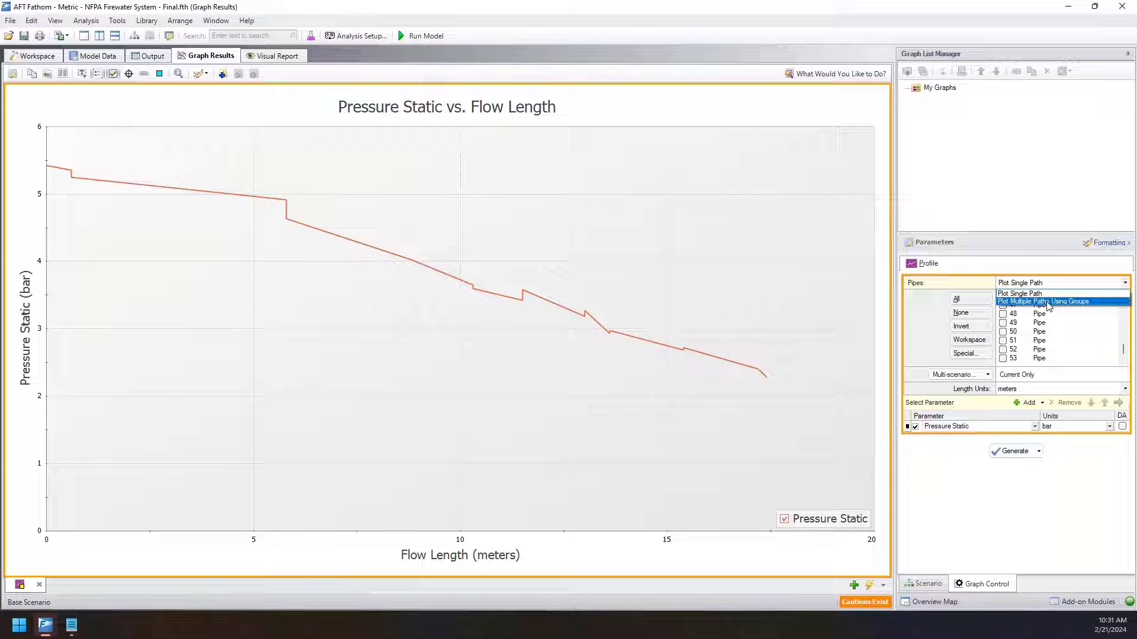
pyautogui.click(1049, 303)
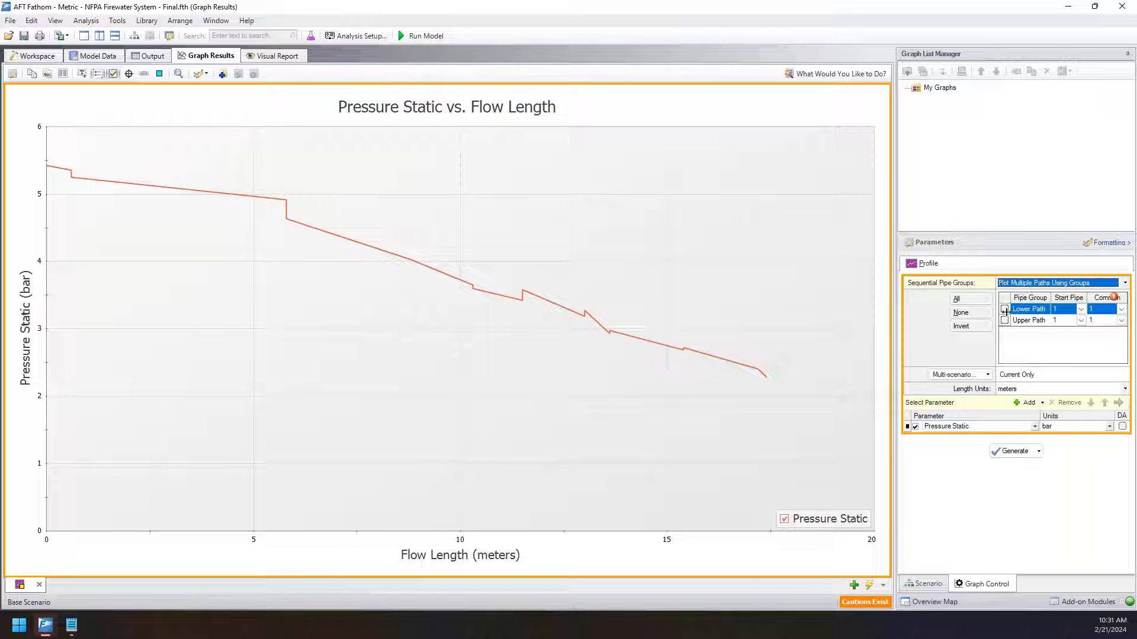
pyautogui.click(1005, 309)
pyautogui.click(1004, 320)
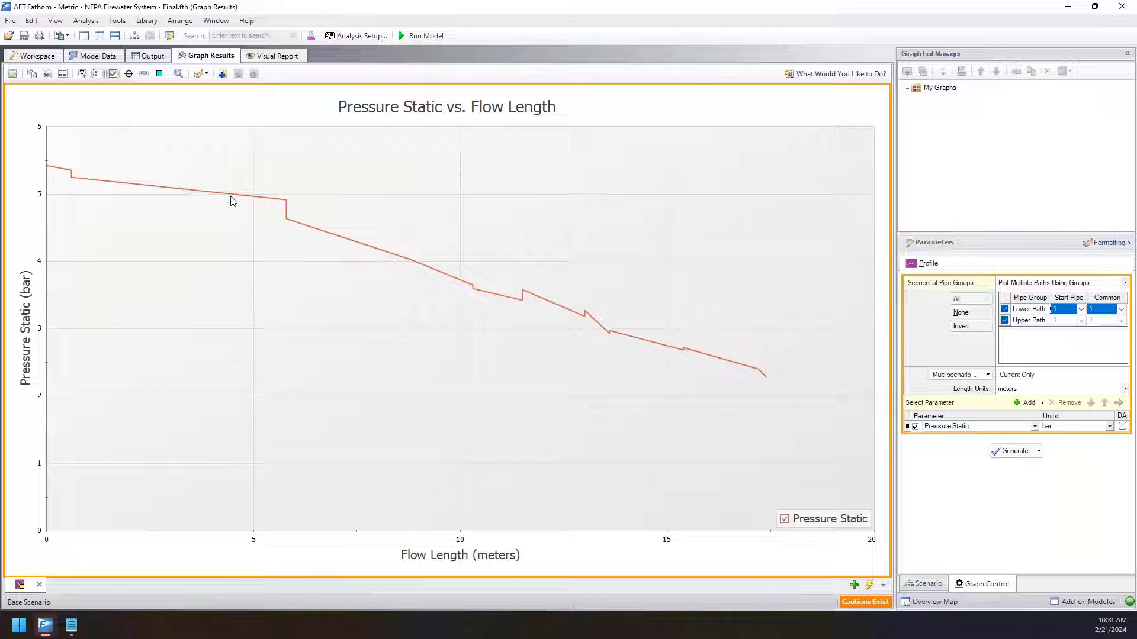
pyautogui.click(1008, 451)
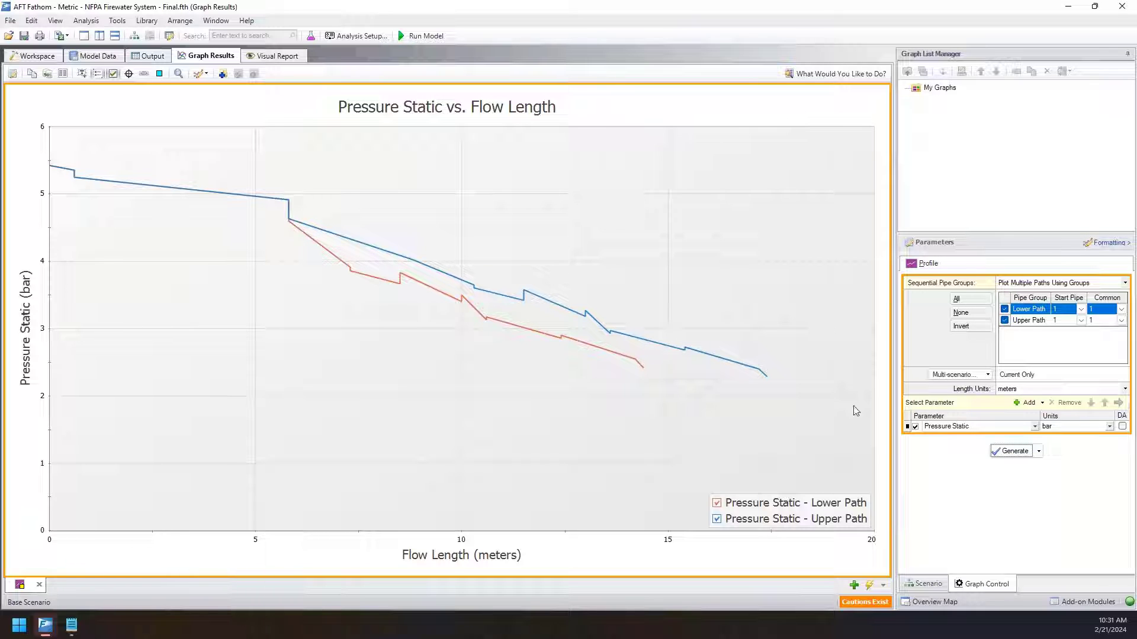
# Add Velocity in meters/sec as a second profile parameter and regenerate the graph.
pyautogui.click(1026, 403)
pyautogui.click(1032, 438)
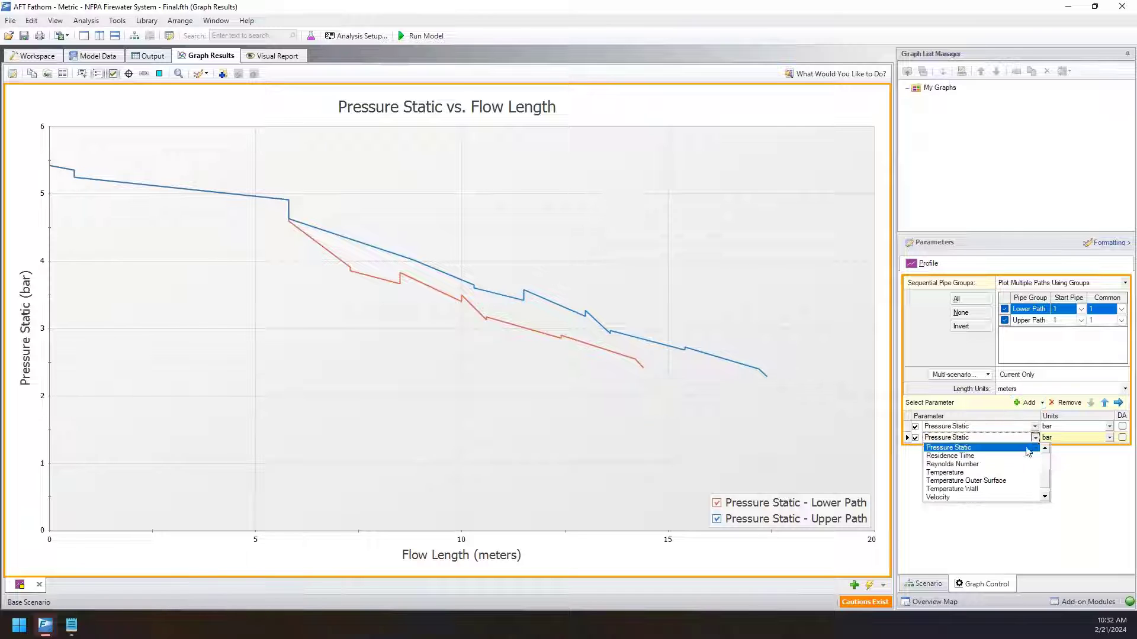
pyautogui.click(941, 498)
pyautogui.click(1015, 463)
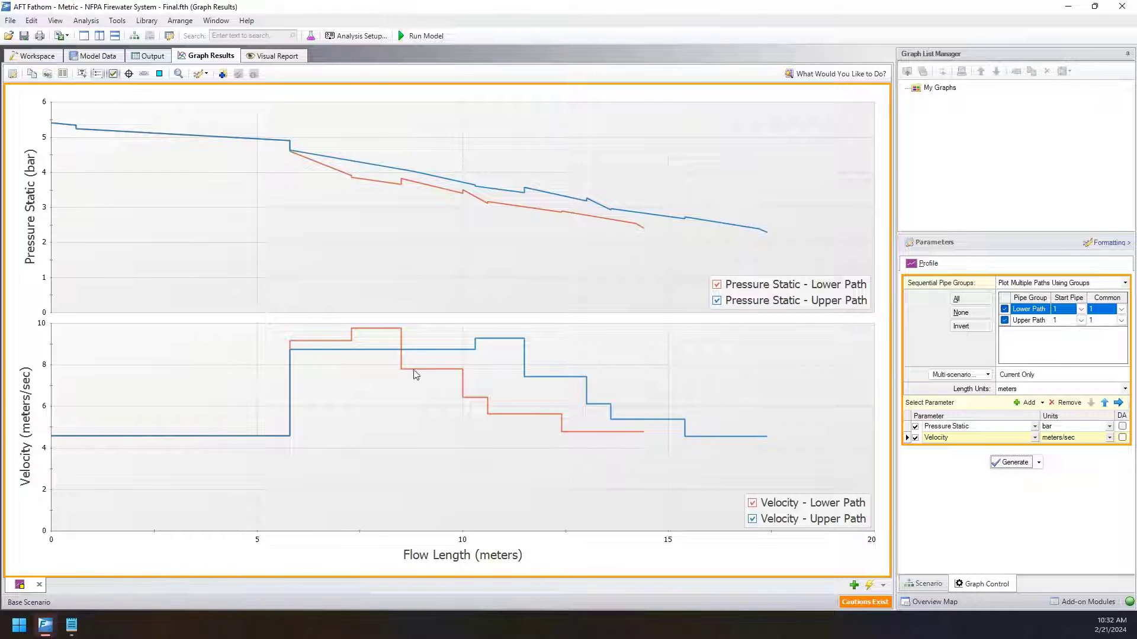
# Add Mass Flow Rate in kg/sec as a third profile parameter and regenerate the graph.
pyautogui.click(1025, 402)
pyautogui.click(1034, 448)
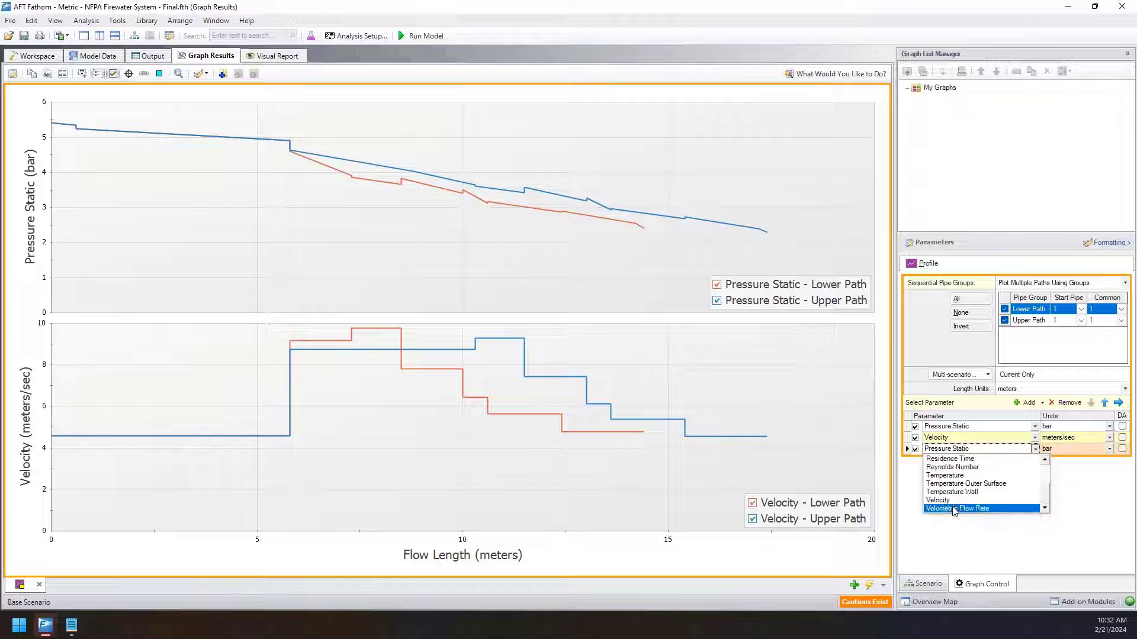
pyautogui.scroll(3, 956, 498)
pyautogui.click(953, 492)
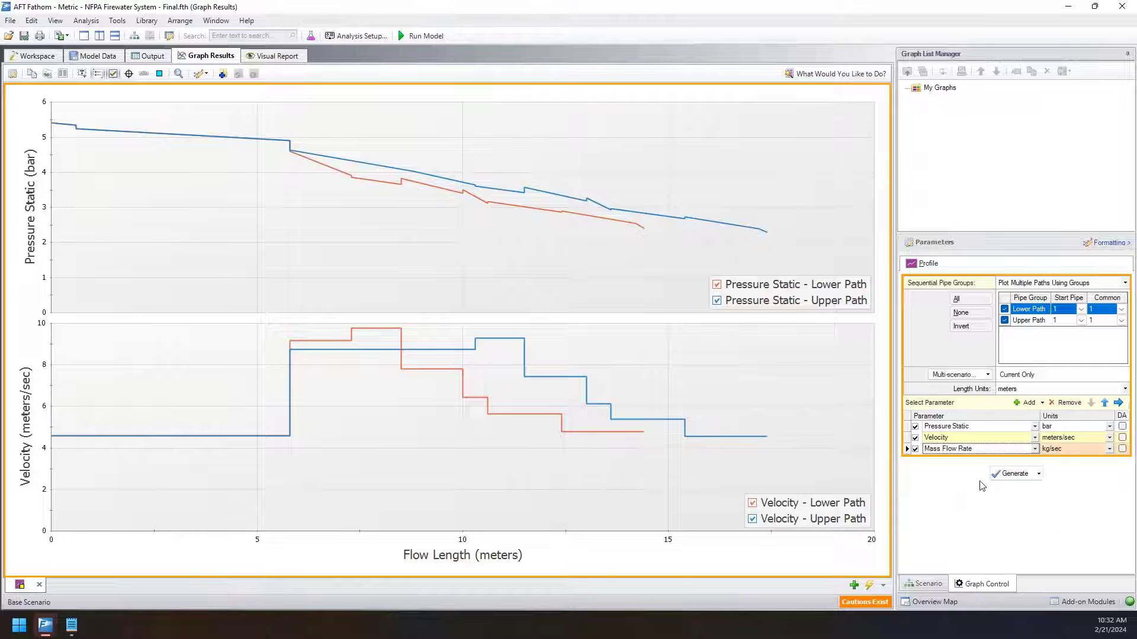
pyautogui.click(1012, 473)
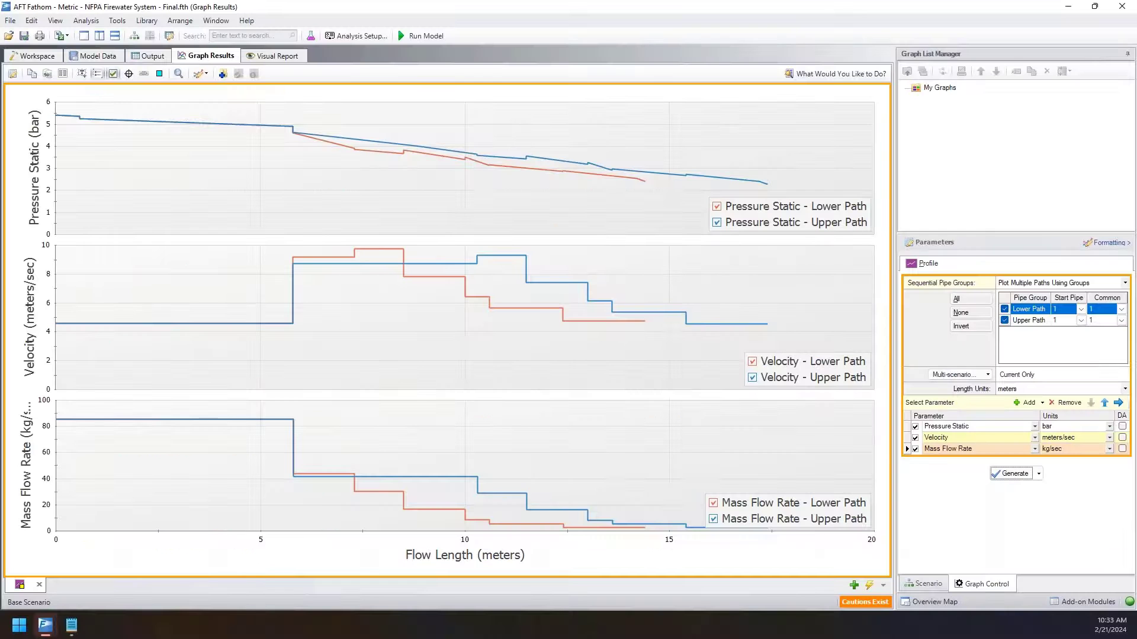
# Switch to the Take Notes - Initial model's Workspace and draw a rectangle annotation around the two pumps, J101 and J5.
pyautogui.click(1075, 11)
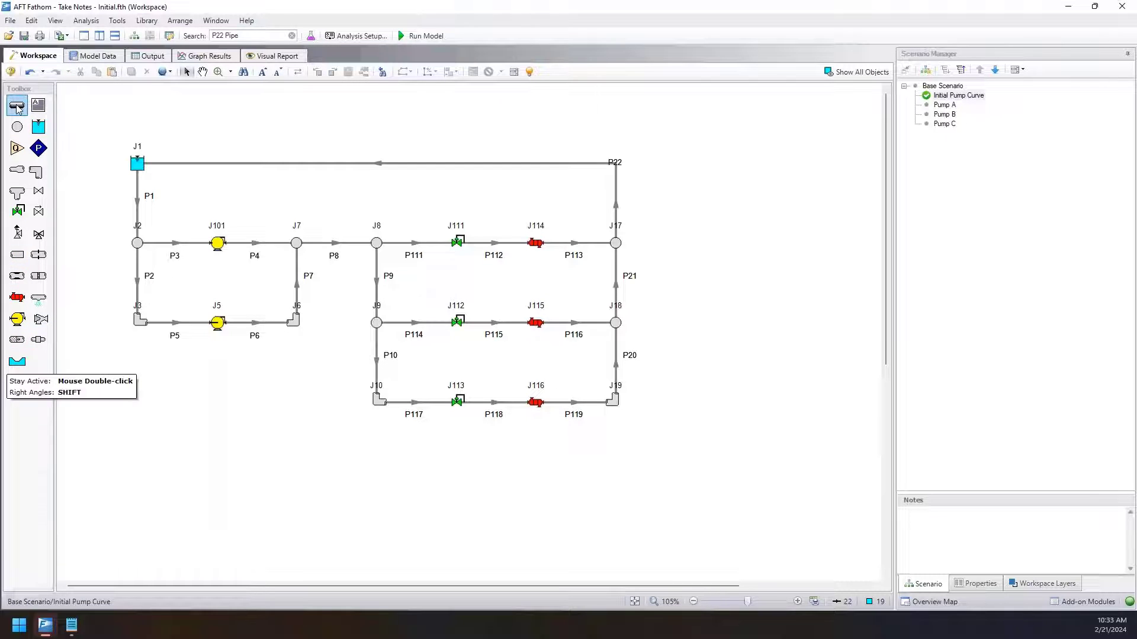
pyautogui.click(39, 105)
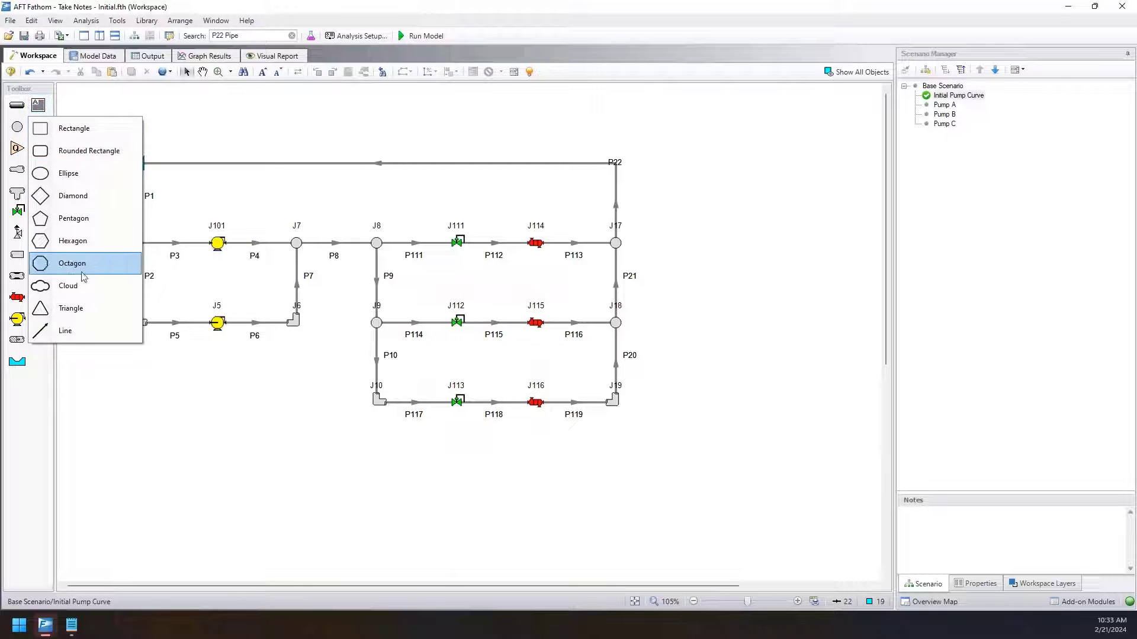
pyautogui.click(74, 129)
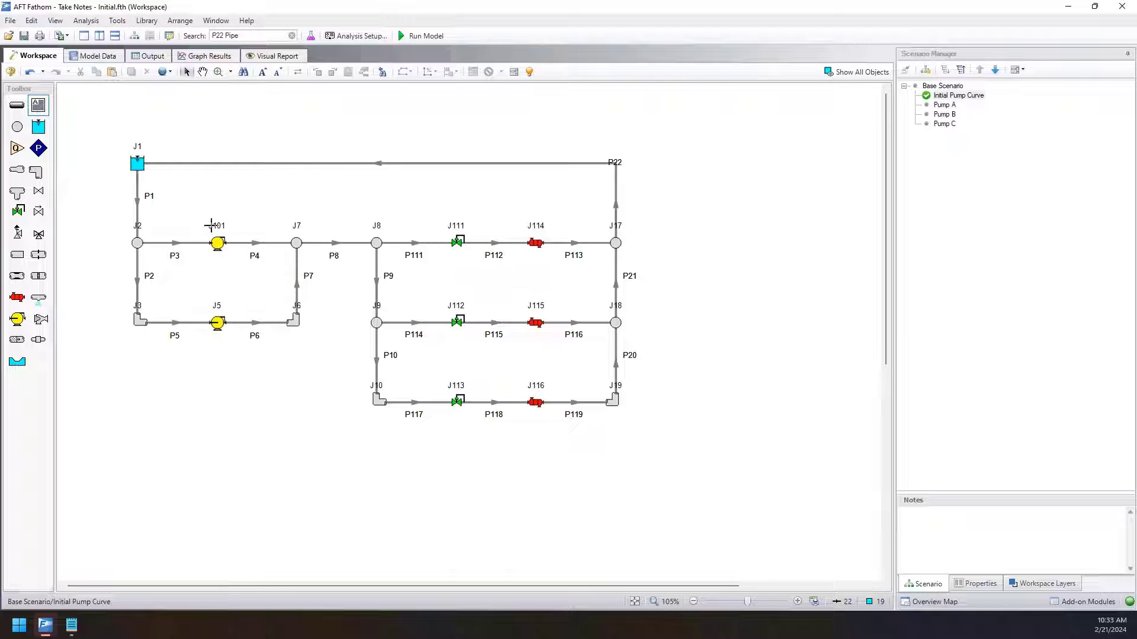
pyautogui.moveTo(103, 212)
pyautogui.mouseDown()
pyautogui.moveTo(189, 232)
pyautogui.moveTo(329, 307)
pyautogui.moveTo(333, 355)
pyautogui.mouseUp()
pyautogui.click(170, 261)
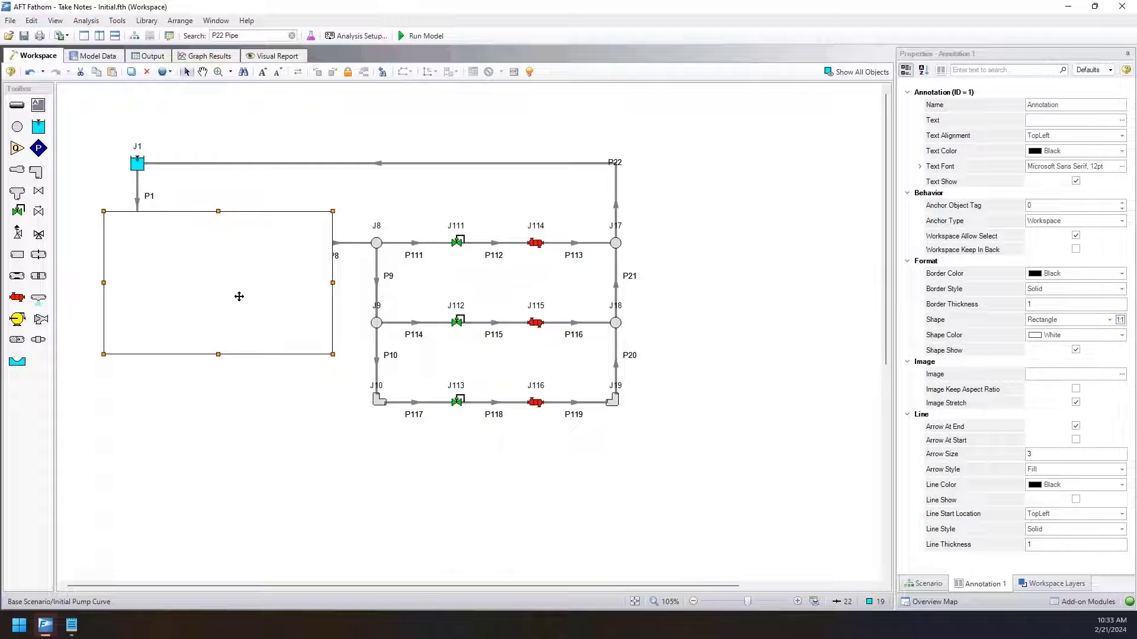
pyautogui.moveTo(270, 283)
pyautogui.mouseDown()
pyautogui.moveTo(308, 371)
pyautogui.moveTo(269, 279)
pyautogui.mouseUp()
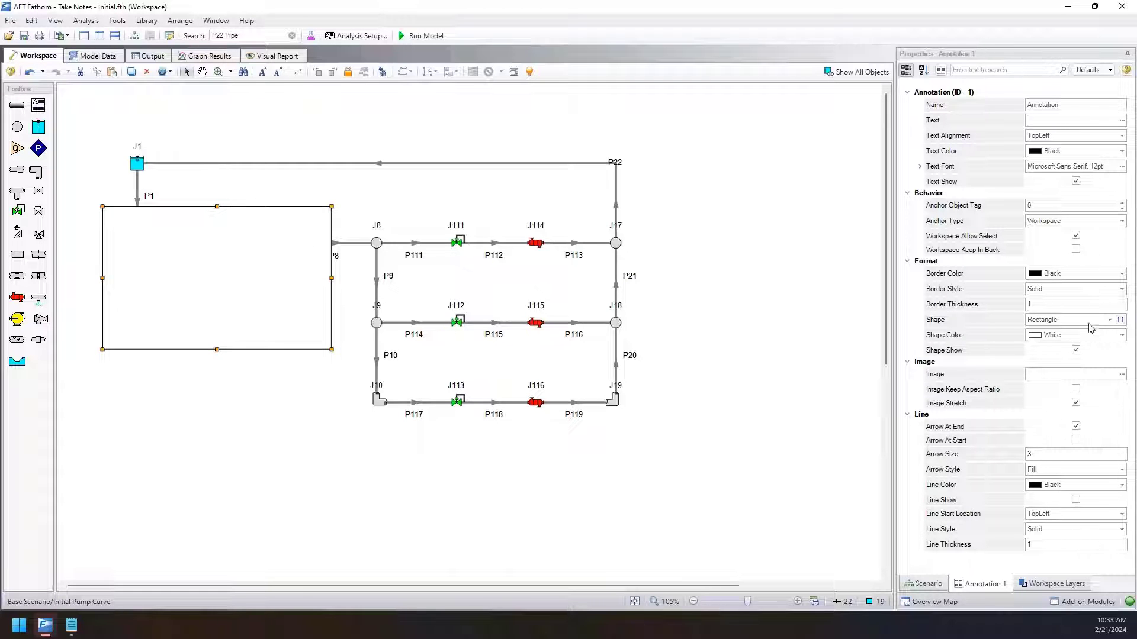
# Set the rectangle annotation's shape color to Transparent.
pyautogui.click(1109, 333)
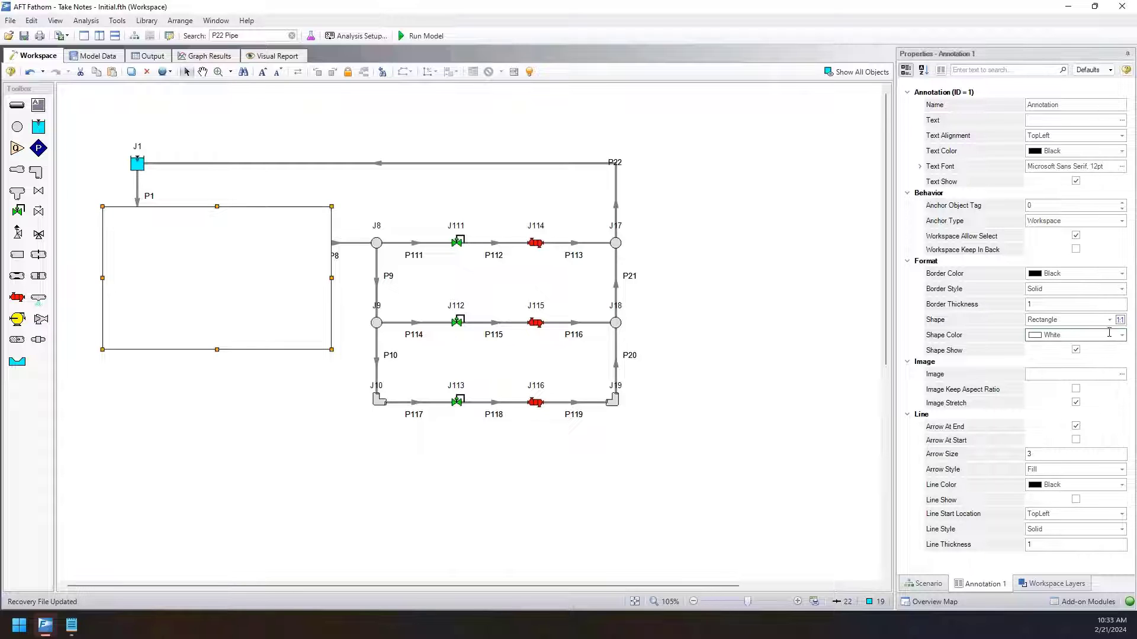
pyautogui.click(1121, 336)
pyautogui.scroll(-2, 1030, 431)
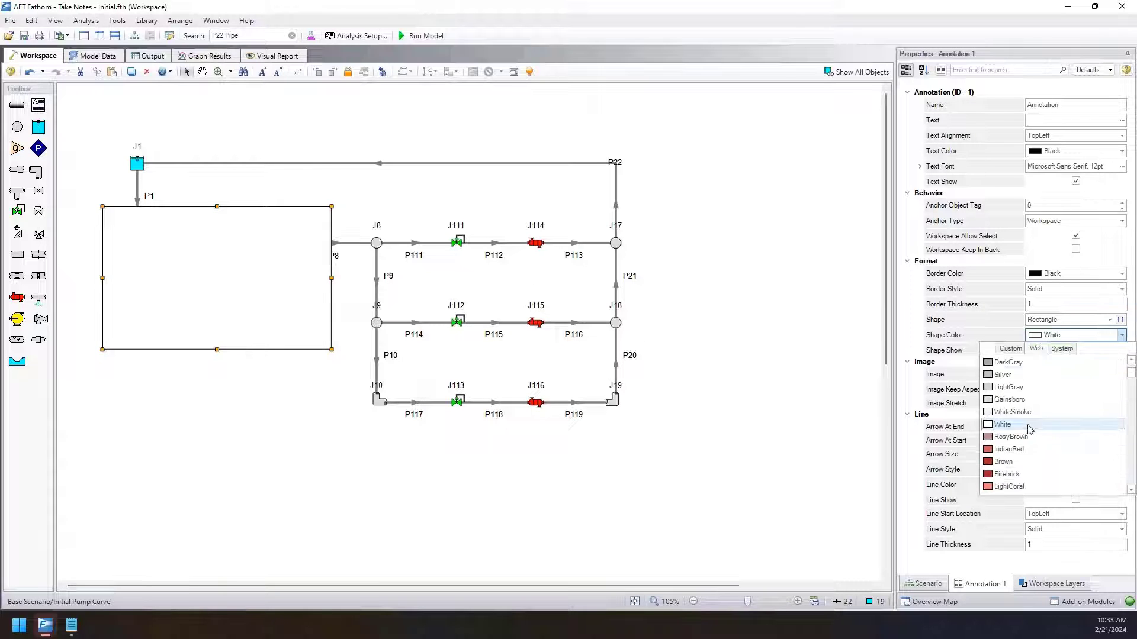
pyautogui.scroll(2, 1030, 426)
pyautogui.click(1032, 363)
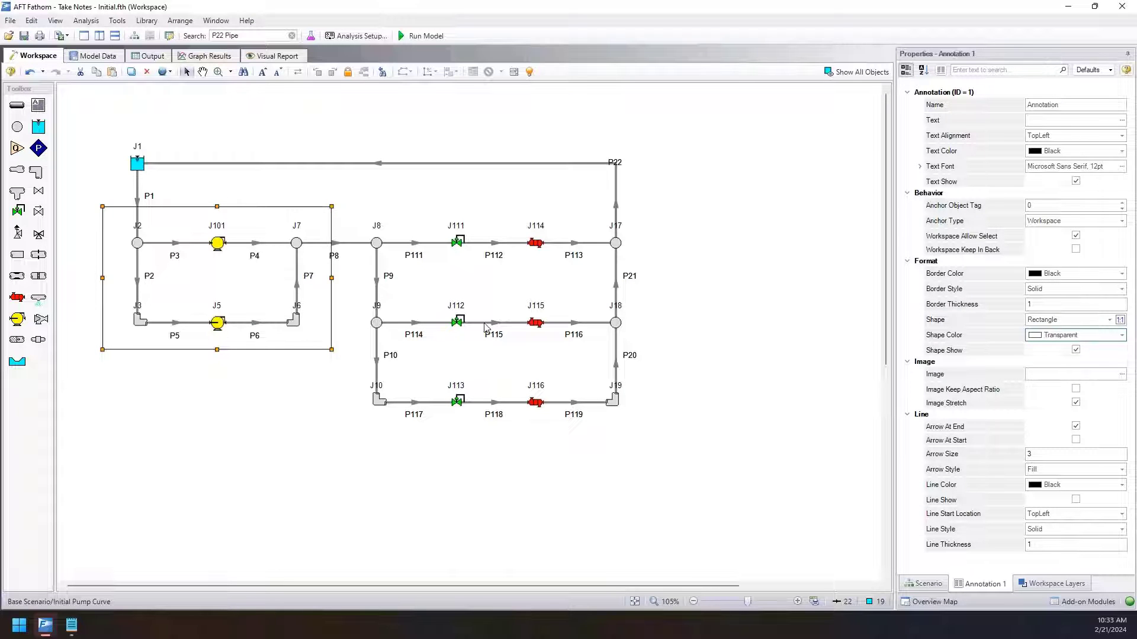
# Give the annotation a Dash border with thickness 5 and extend its lower edge further below pump J5.
pyautogui.click(1103, 304)
pyautogui.moveTo(1029, 303); pyautogui.dragTo(1048, 303)
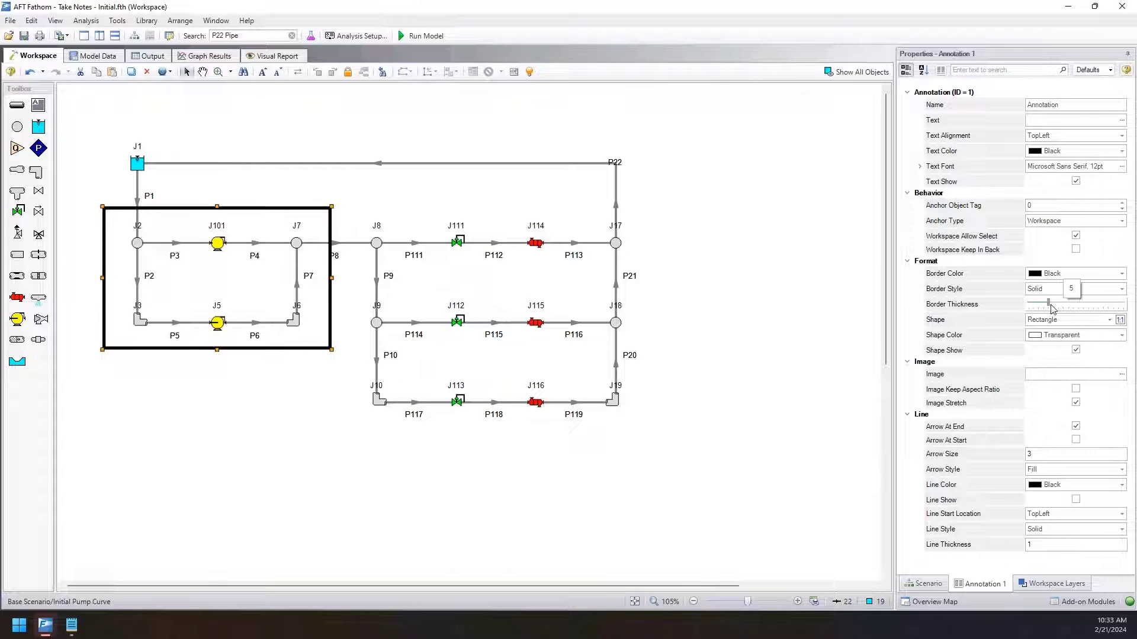
pyautogui.click(1121, 289)
pyautogui.click(1095, 312)
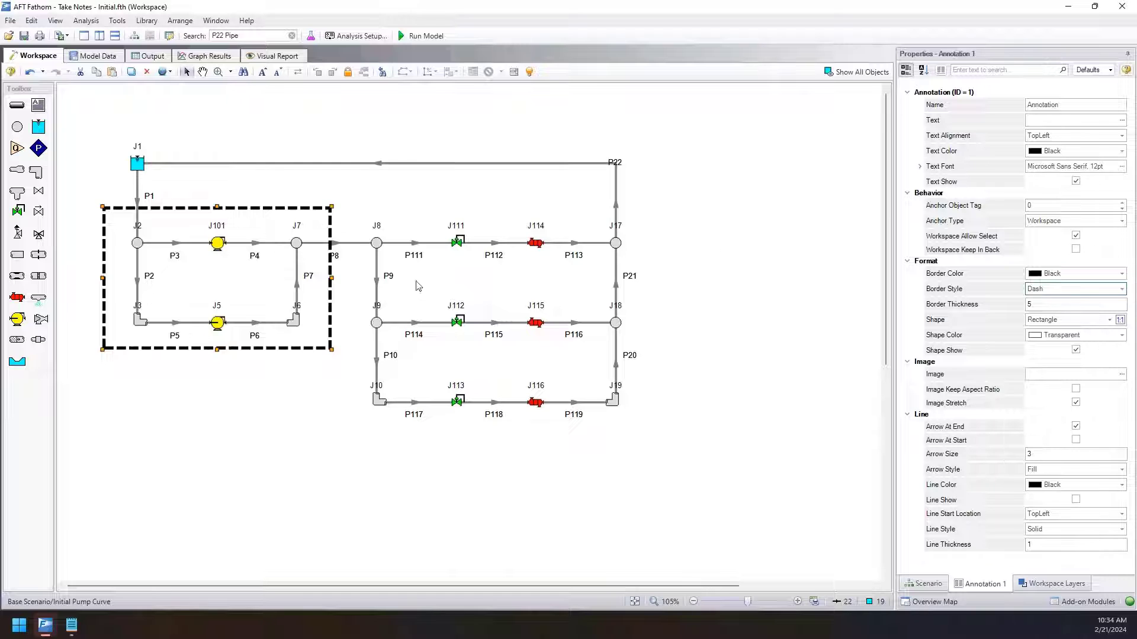
pyautogui.moveTo(216, 350); pyautogui.dragTo(216, 379)
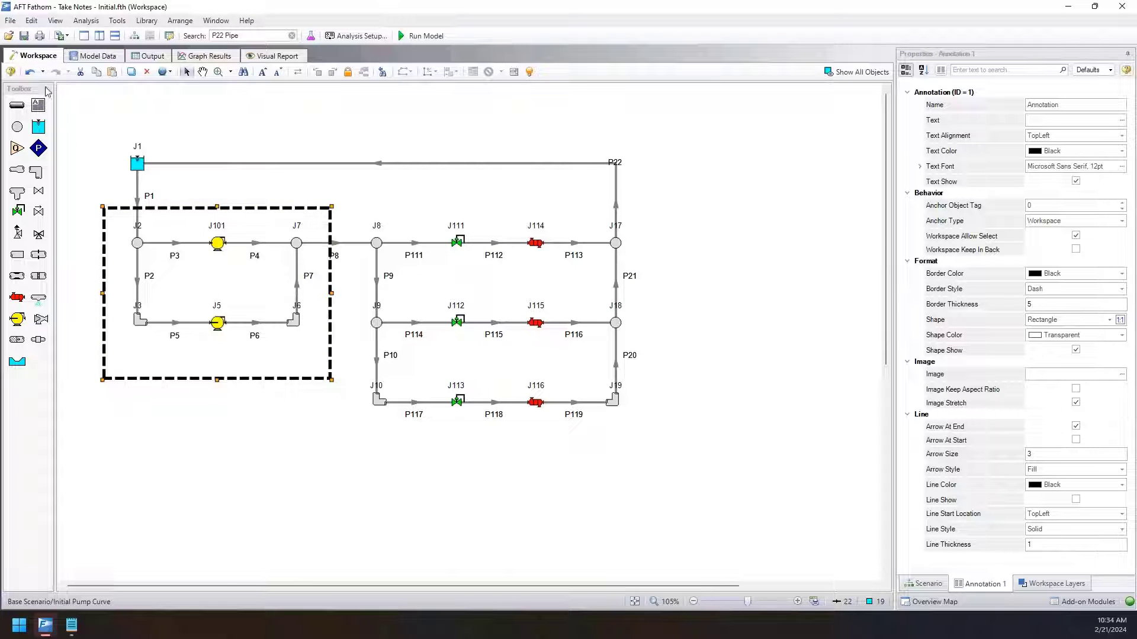
# Enter "Pump Station" as the text of the dashed rectangle annotation.
pyautogui.click(38, 105)
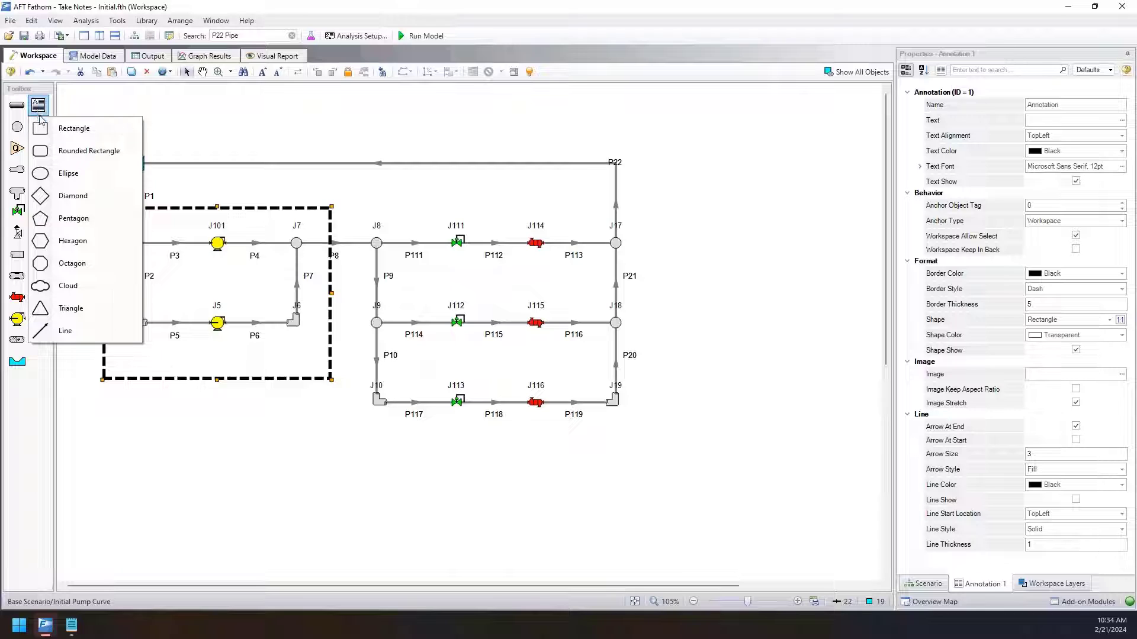
pyautogui.click(296, 207)
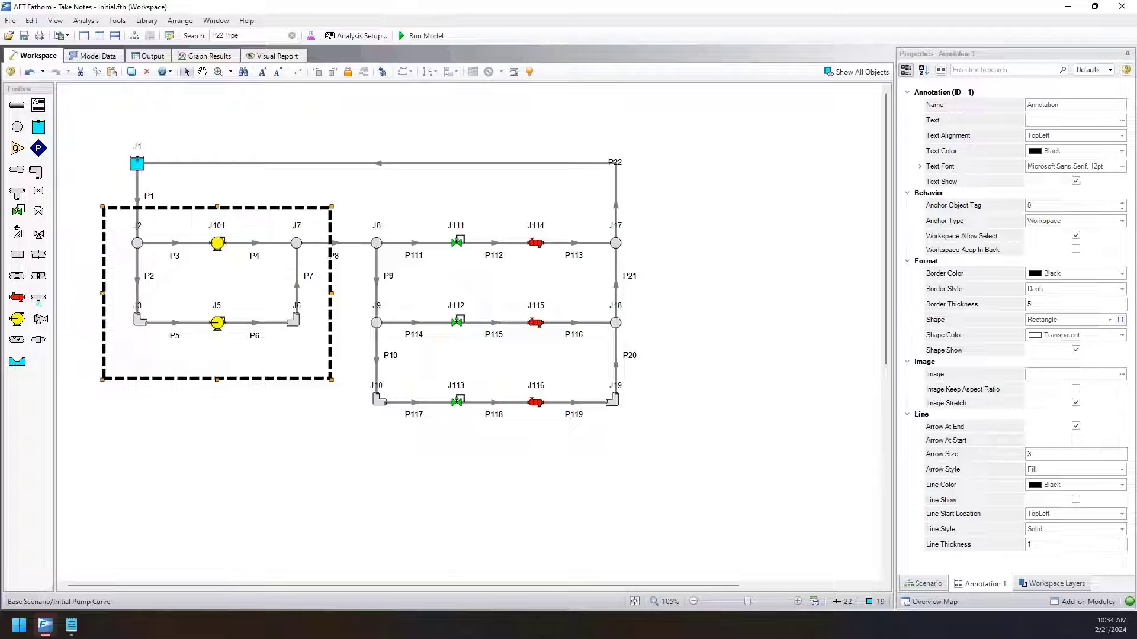
pyautogui.click(1046, 122)
pyautogui.write('Pump Station')
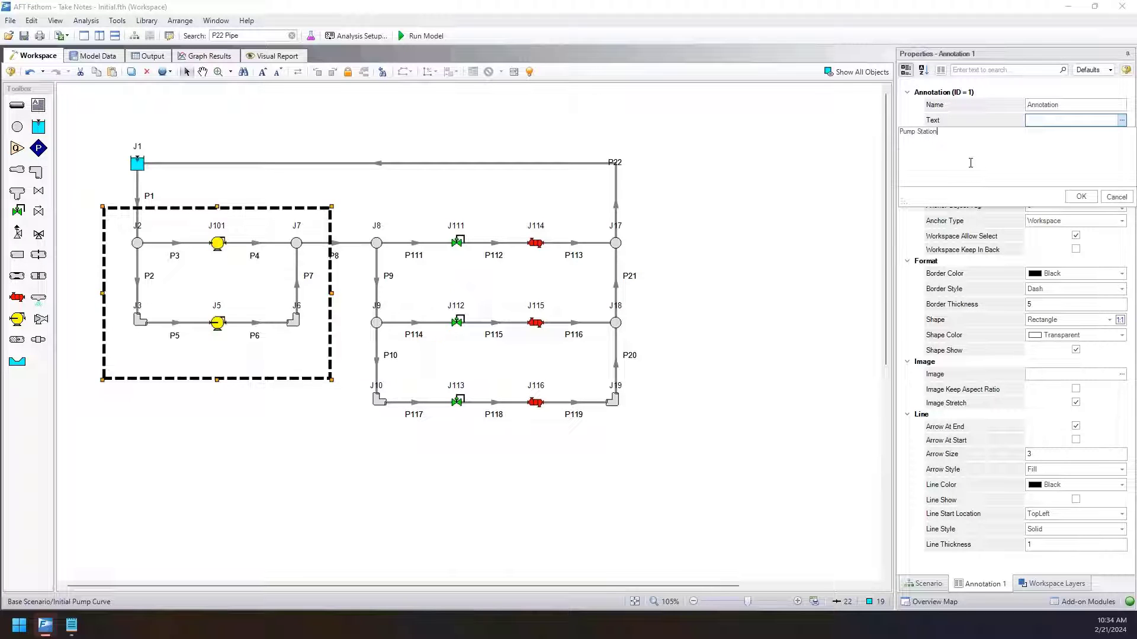
pyautogui.click(1081, 197)
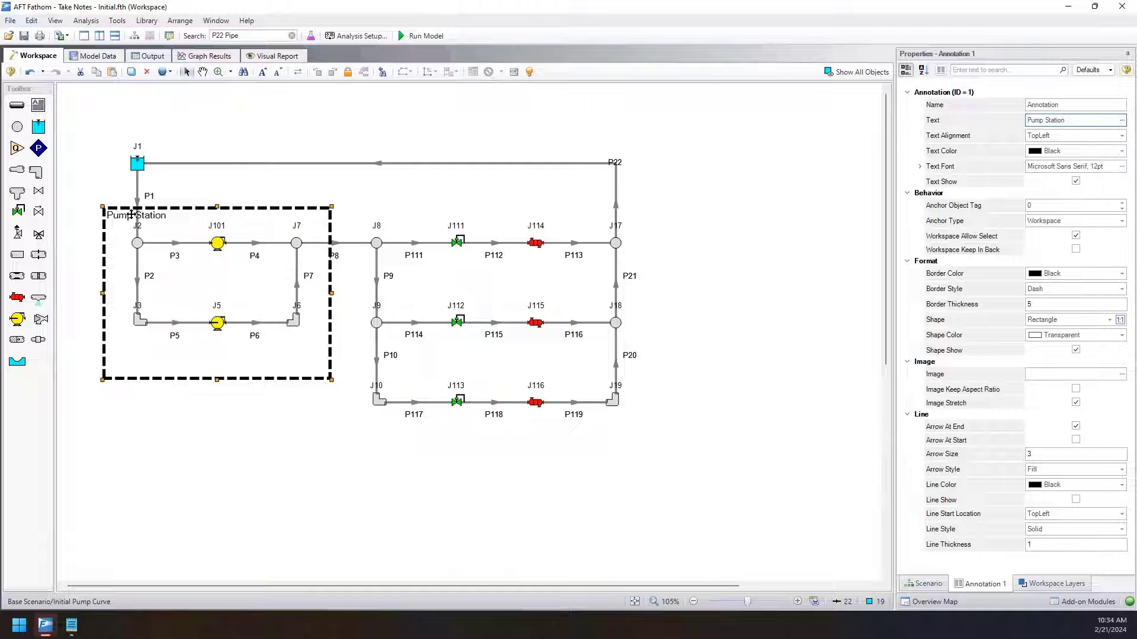
# Align the annotation text to BottomCenter and keep its font at Microsoft Sans Serif, 12pt.
pyautogui.click(1122, 136)
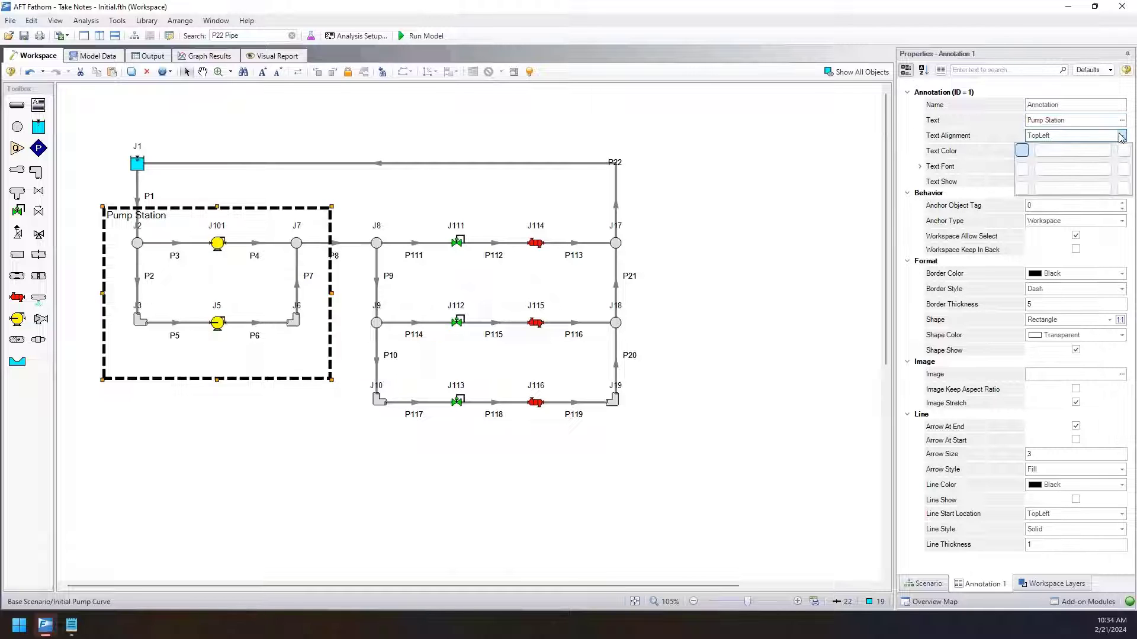
pyautogui.click(1078, 188)
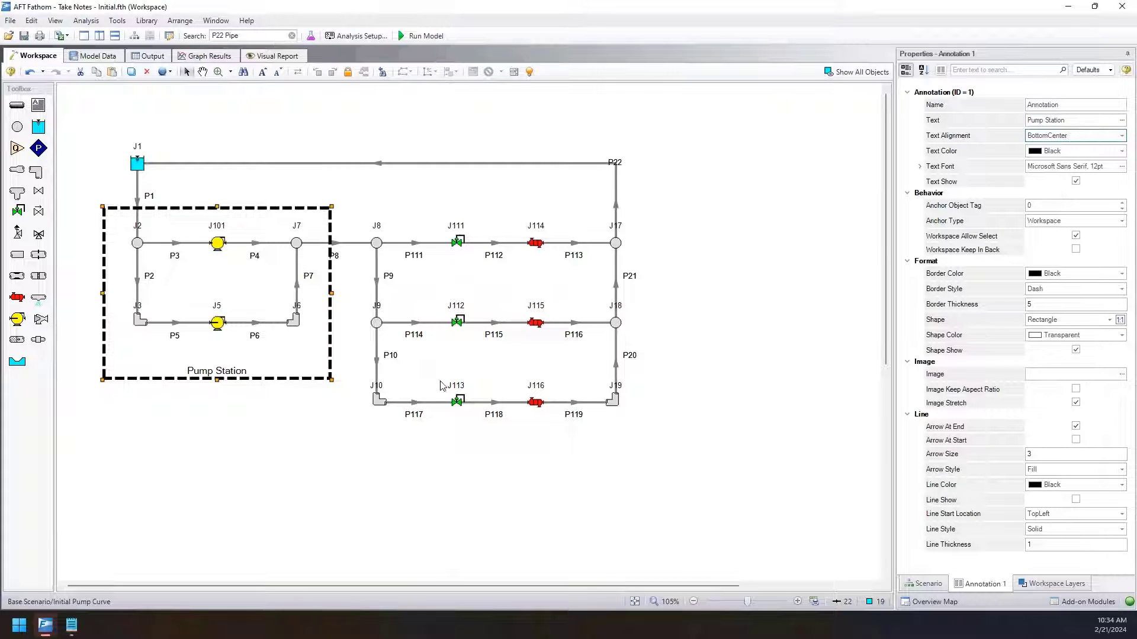
pyautogui.click(1121, 166)
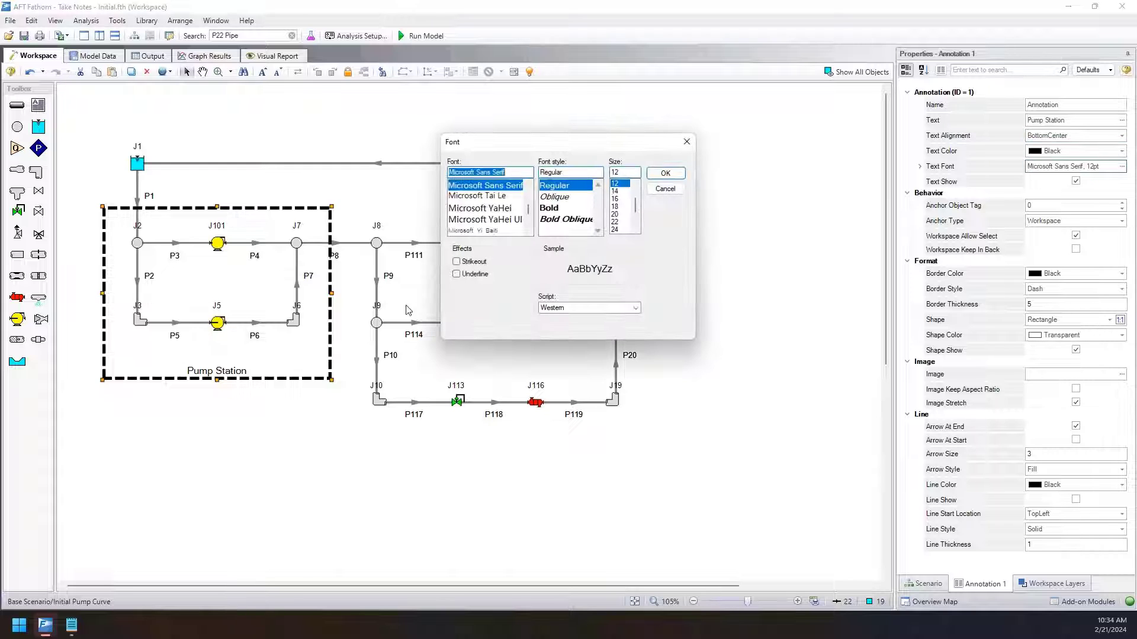
pyautogui.click(665, 173)
pyautogui.click(508, 306)
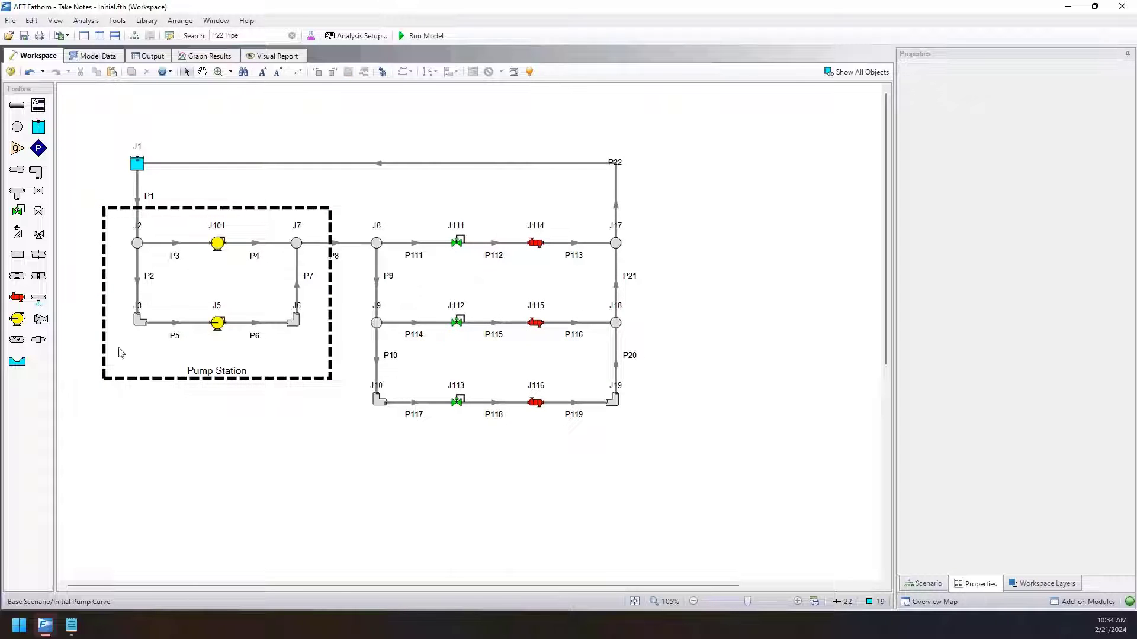
# Save the Pump Station annotation's style as the user default for annotations.
pyautogui.click(266, 208)
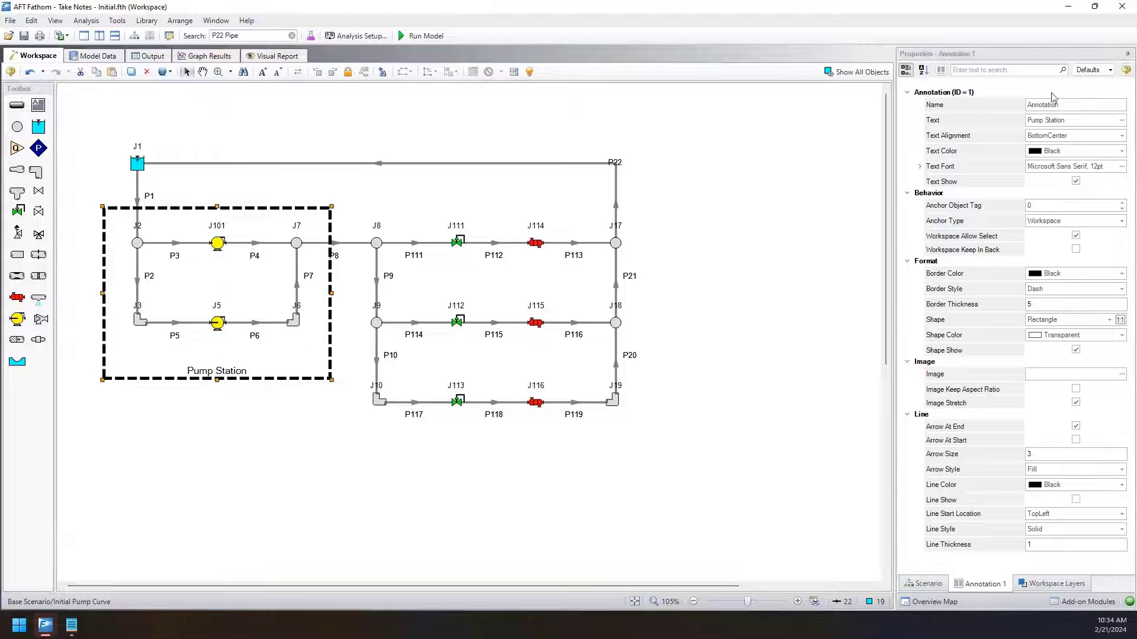
pyautogui.click(1109, 70)
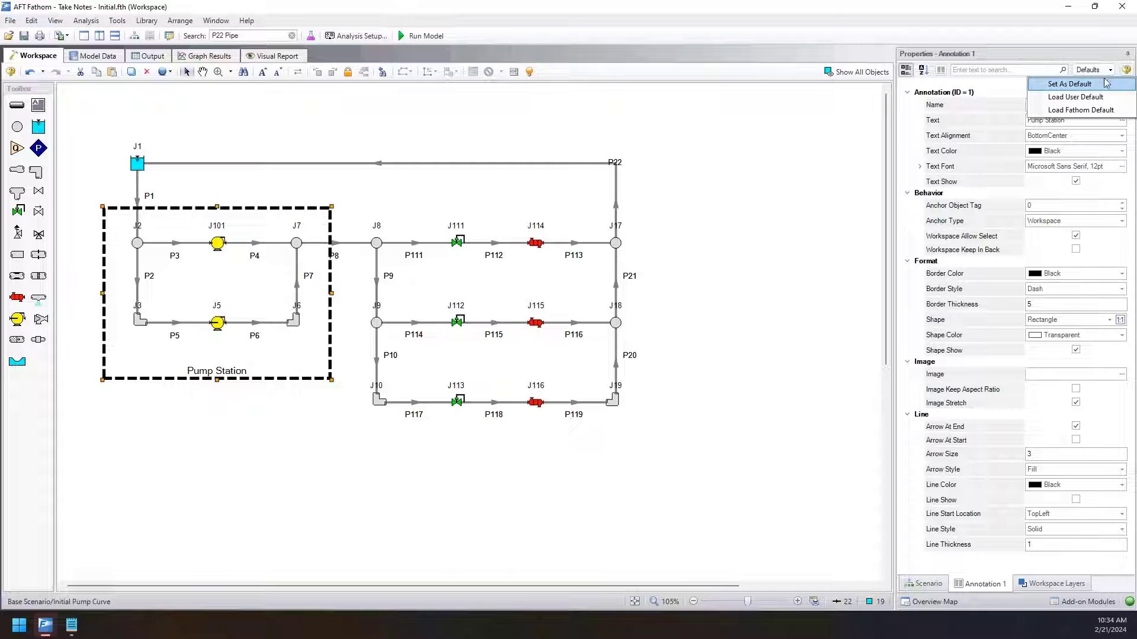
pyautogui.click(1057, 84)
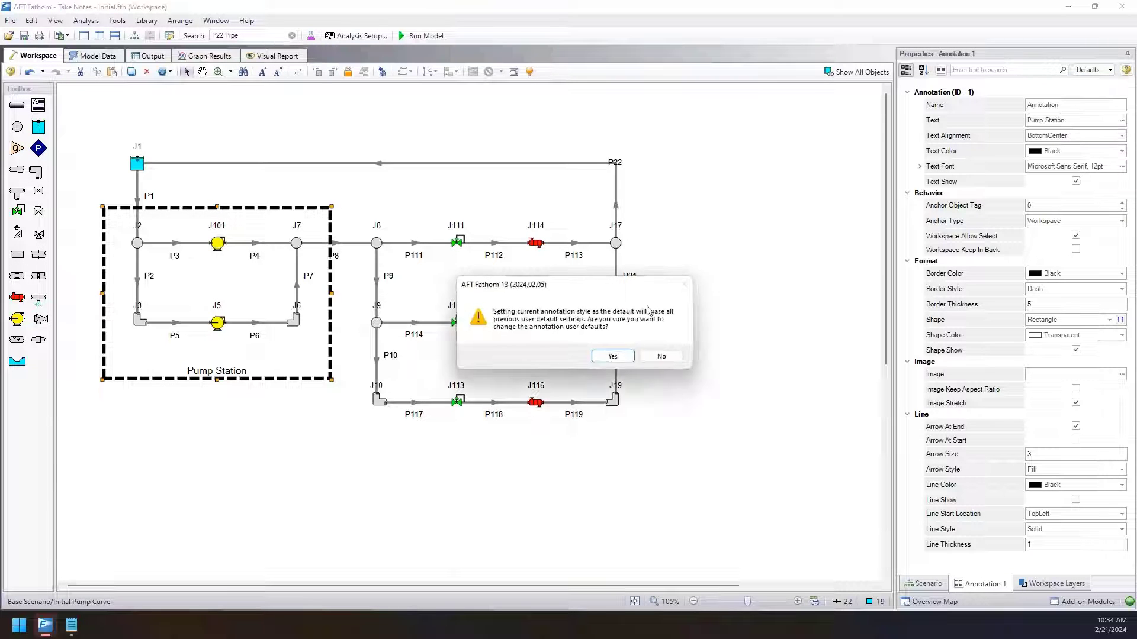
pyautogui.click(610, 356)
# Draw a second rectangle annotation around the three parallel branches between J8 and J19, and delete it.
pyautogui.click(38, 105)
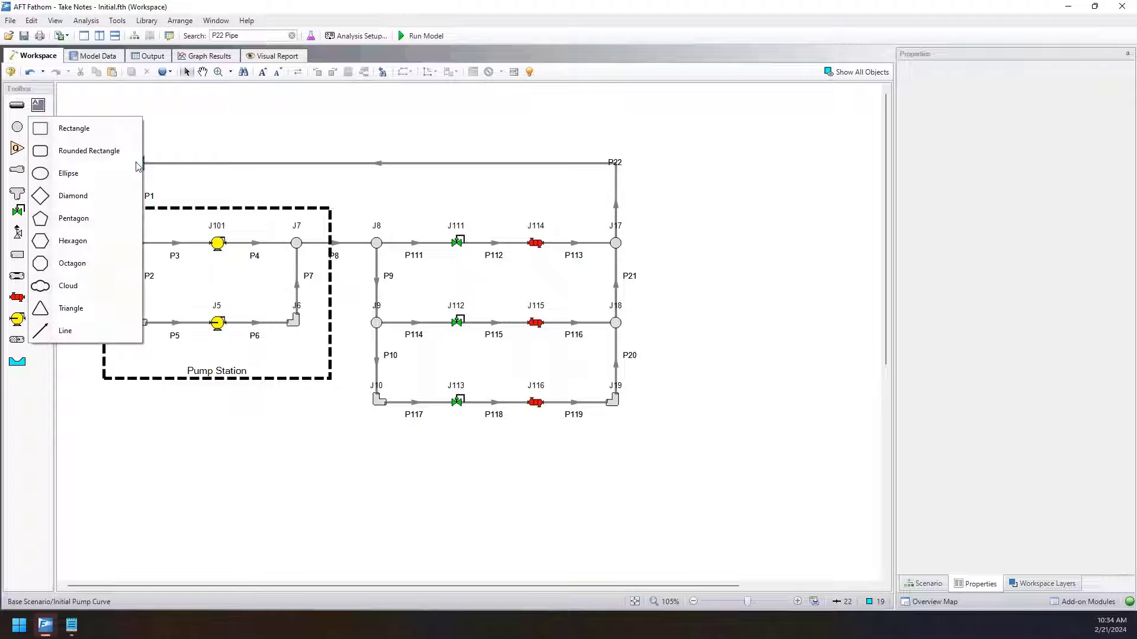
pyautogui.click(68, 125)
pyautogui.moveTo(355, 208); pyautogui.dragTo(650, 427)
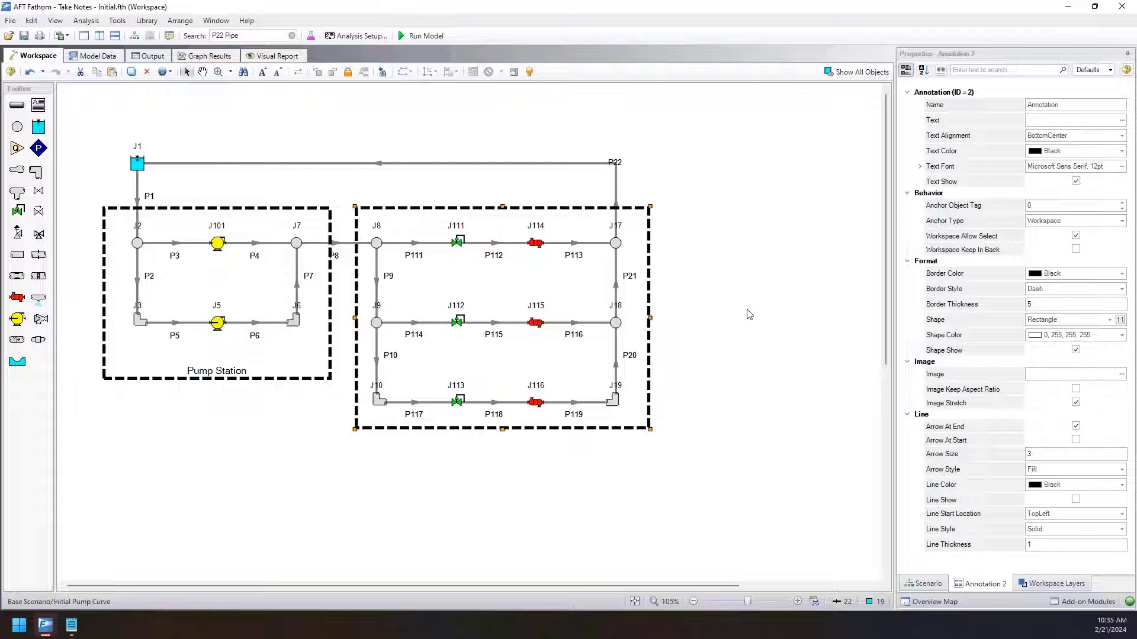
pyautogui.click(743, 287)
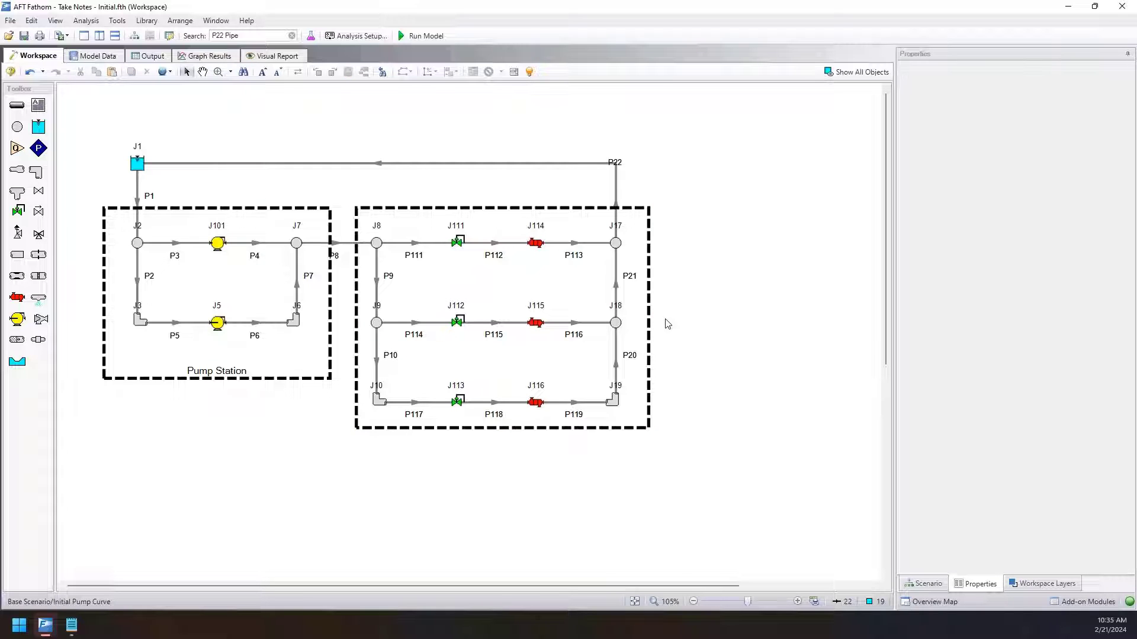
pyautogui.click(650, 325)
pyautogui.press('Delete')
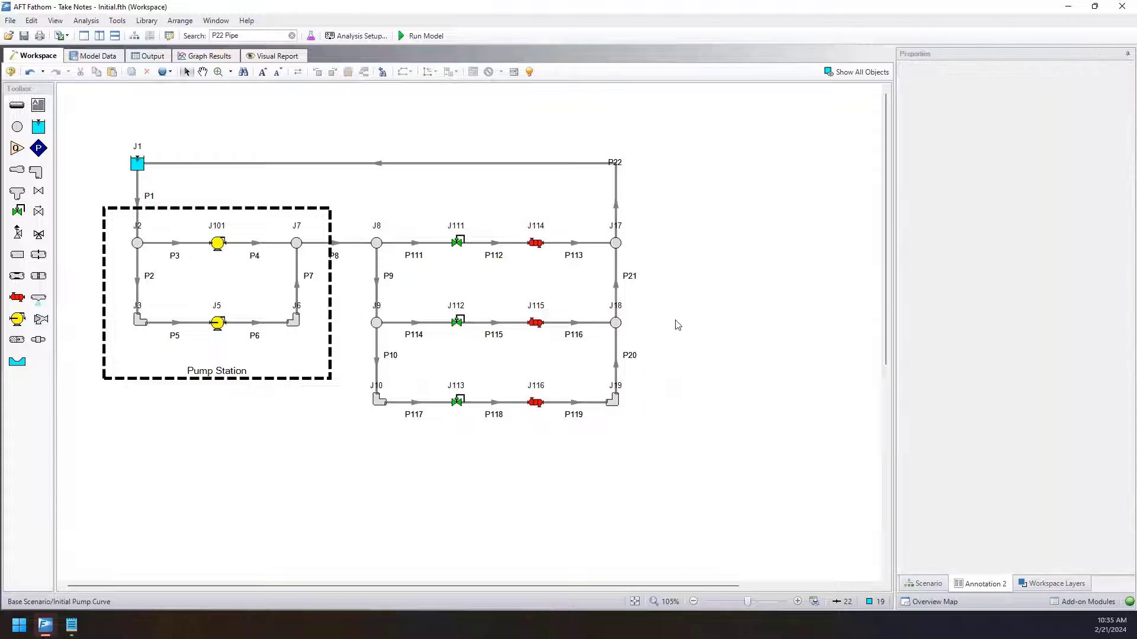
# Select the Pump Station annotation around the two pumps.
pyautogui.click(332, 259)
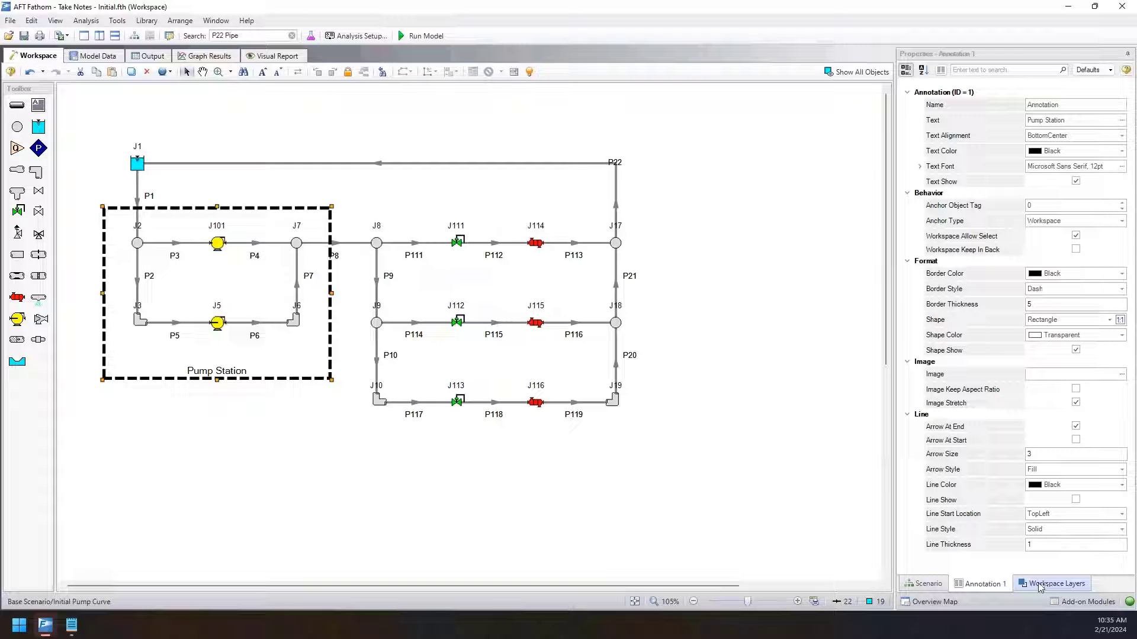
pyautogui.click(688, 305)
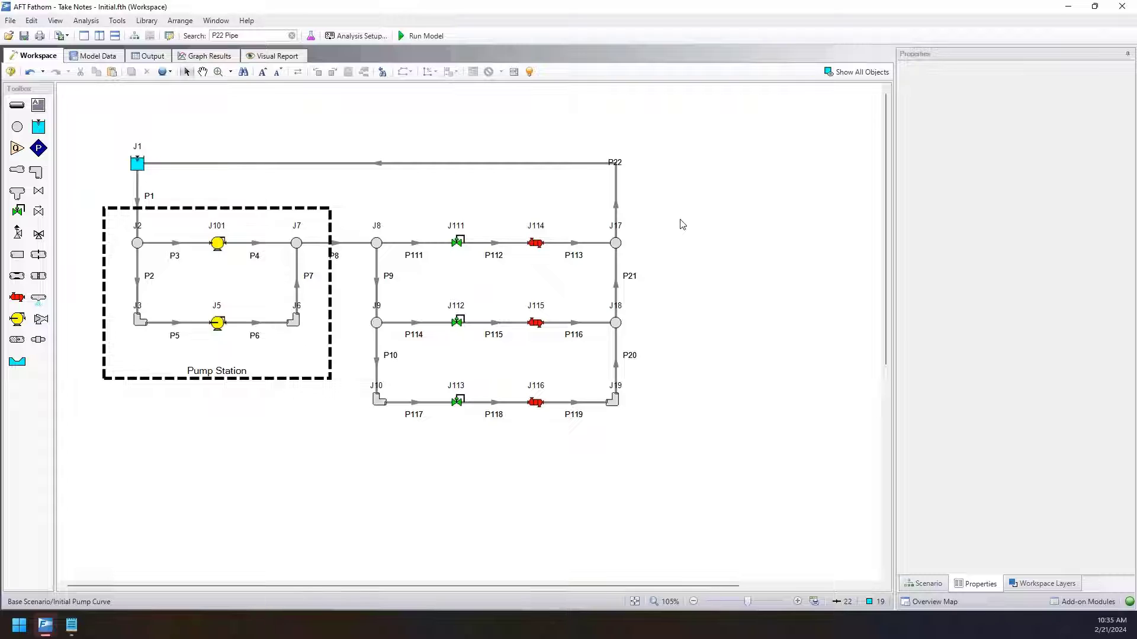
pyautogui.click(321, 212)
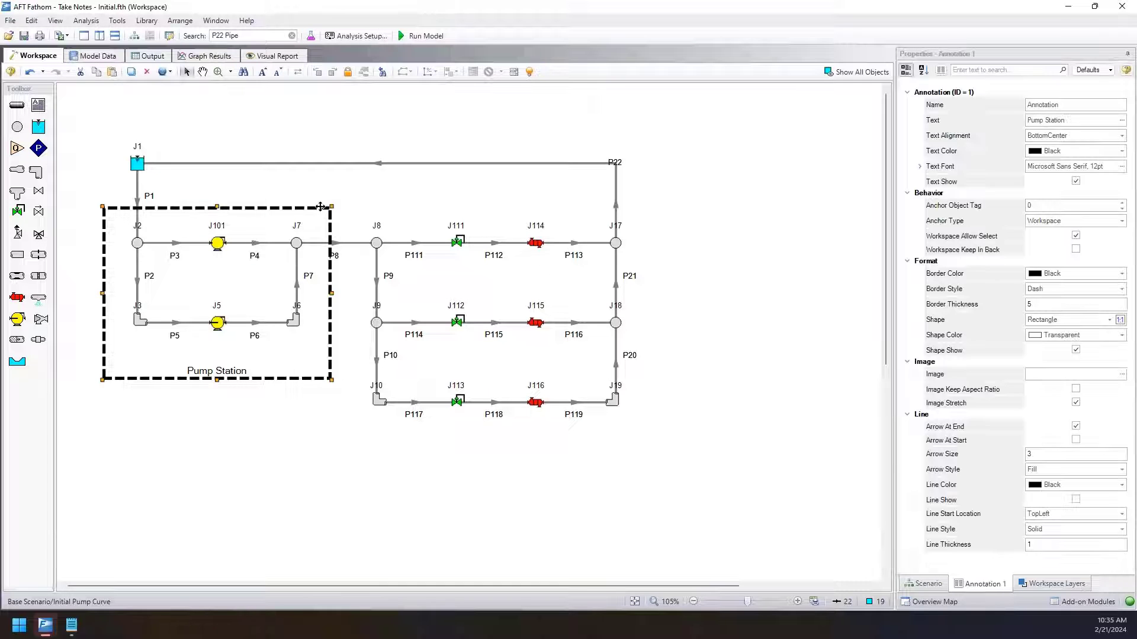
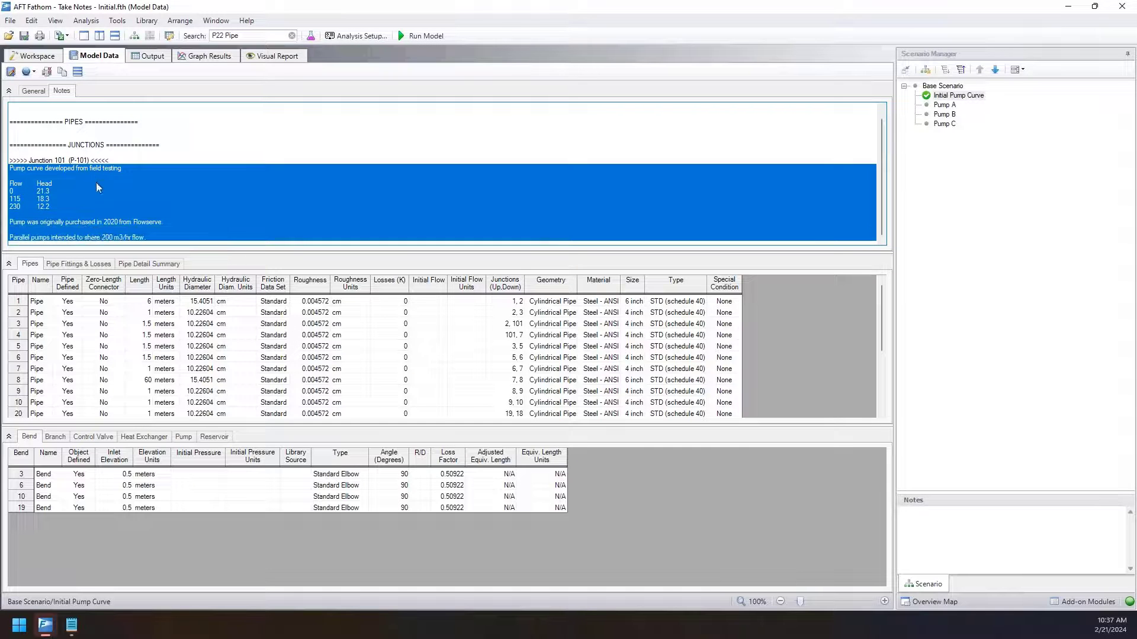
# Review the Junction 101 (P-101) notes in Model Data and bring up the copy option for the selected notes text.
pyautogui.click(90, 176)
pyautogui.click(88, 161)
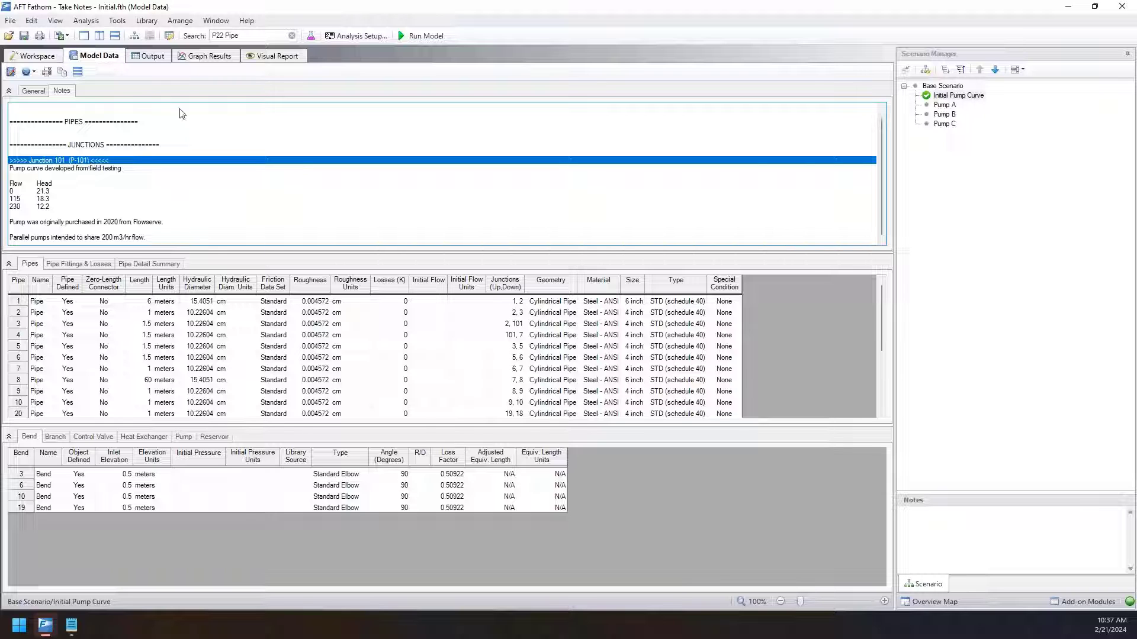
pyautogui.scroll(1, 135, 182)
pyautogui.moveTo(121, 123); pyautogui.dragTo(103, 260)
pyautogui.rightClick(120, 212)
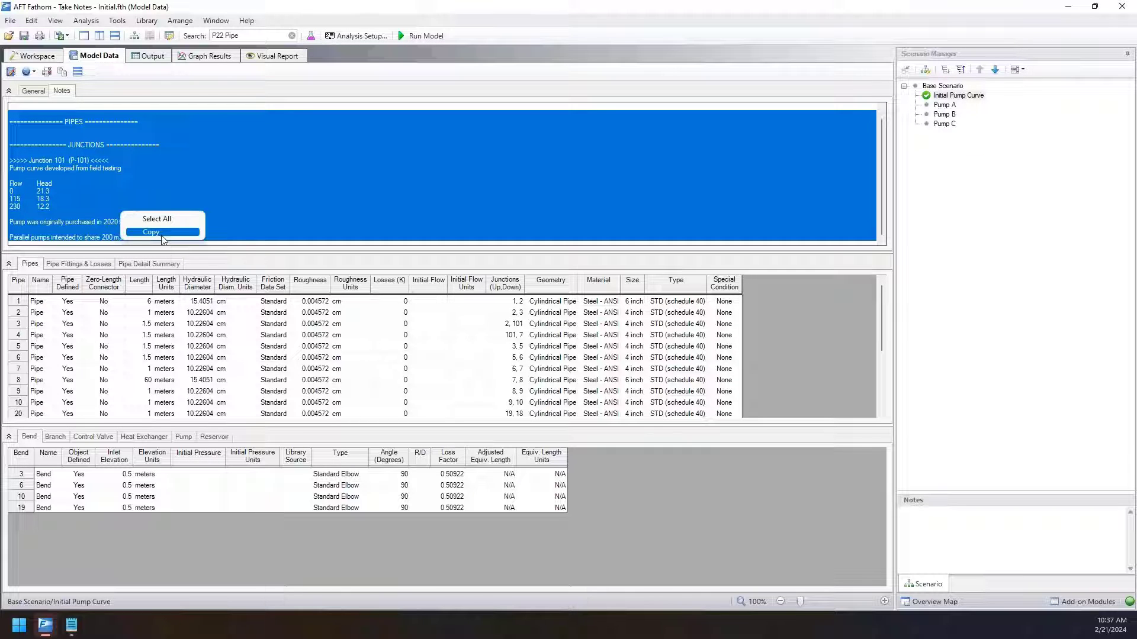
pyautogui.click(78, 169)
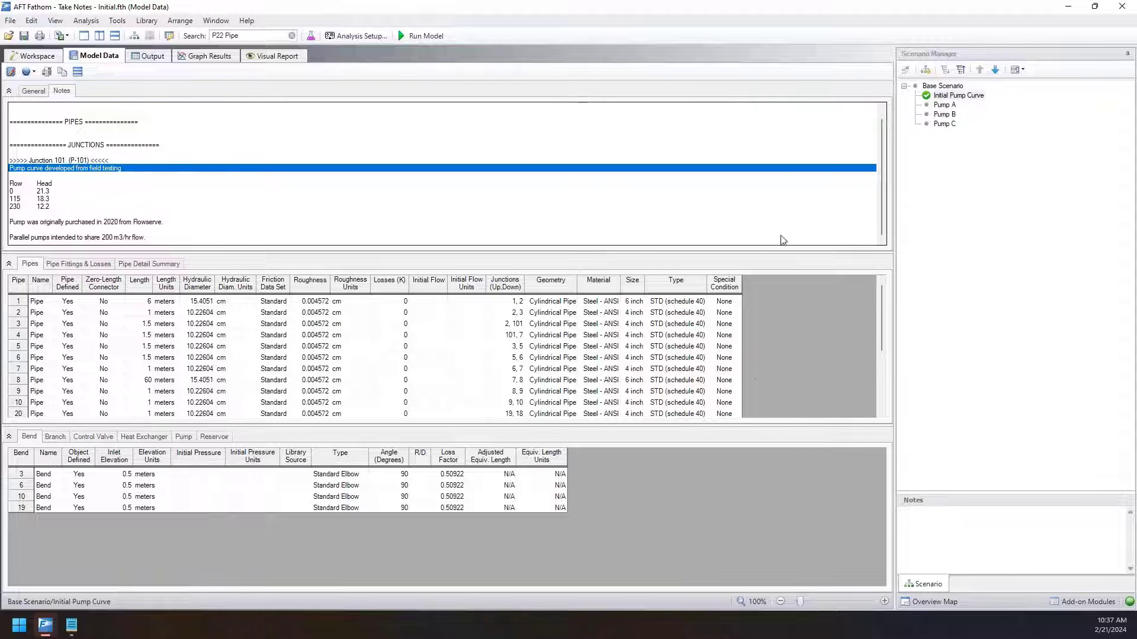
# Select the whole Pipes table and include the Notes section in the Model Data print settings.
pyautogui.click(884, 601)
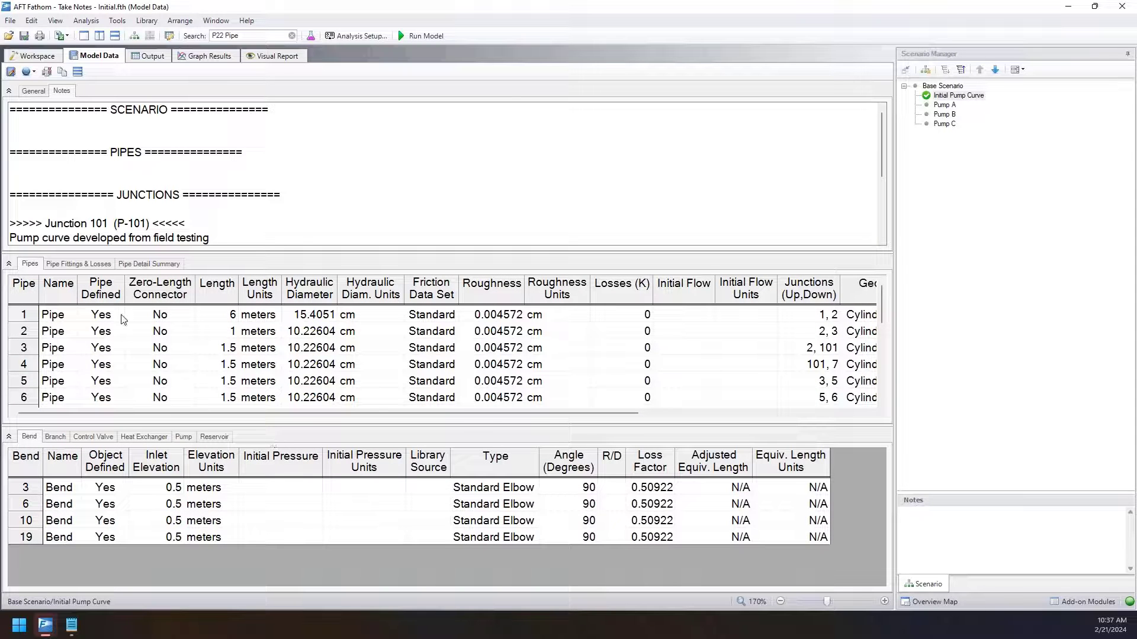
pyautogui.click(22, 291)
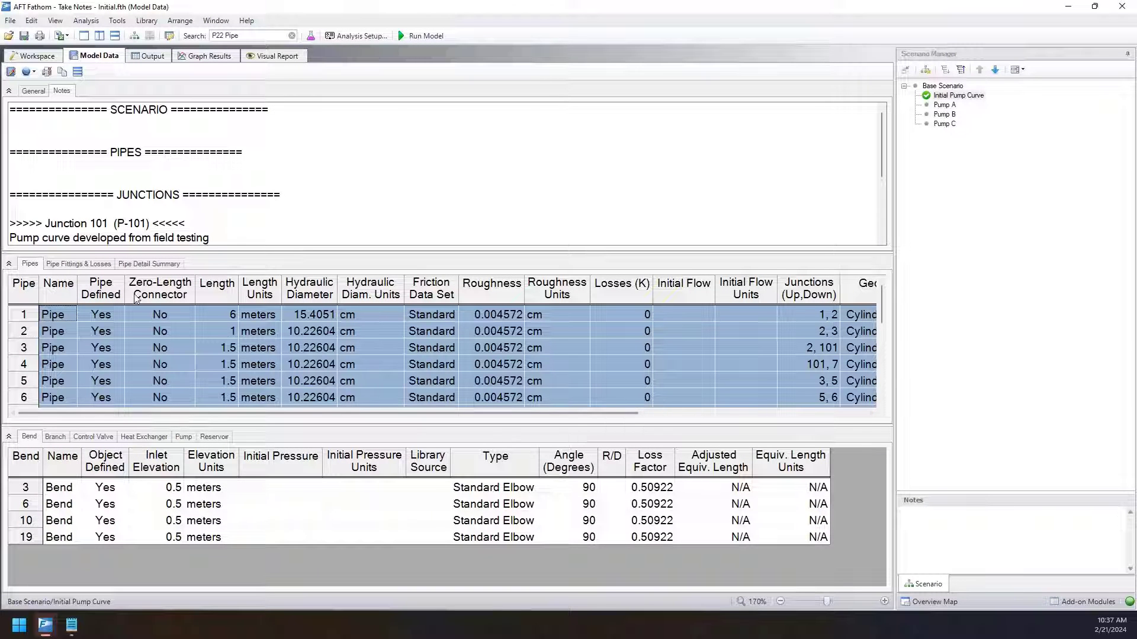
pyautogui.click(47, 73)
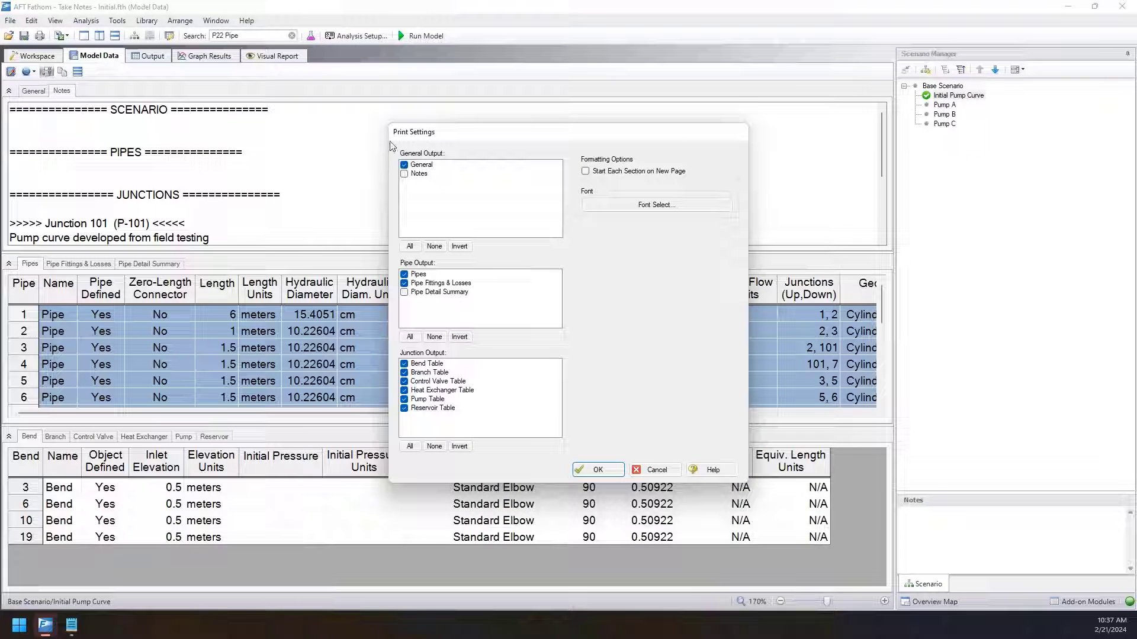
pyautogui.click(406, 174)
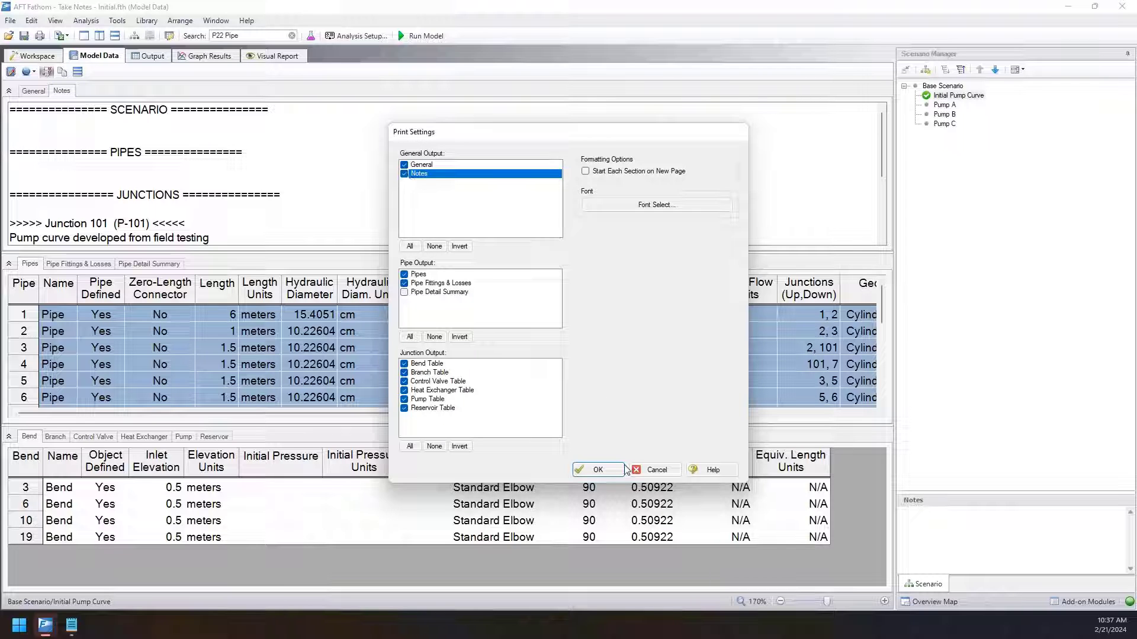
pyautogui.click(598, 469)
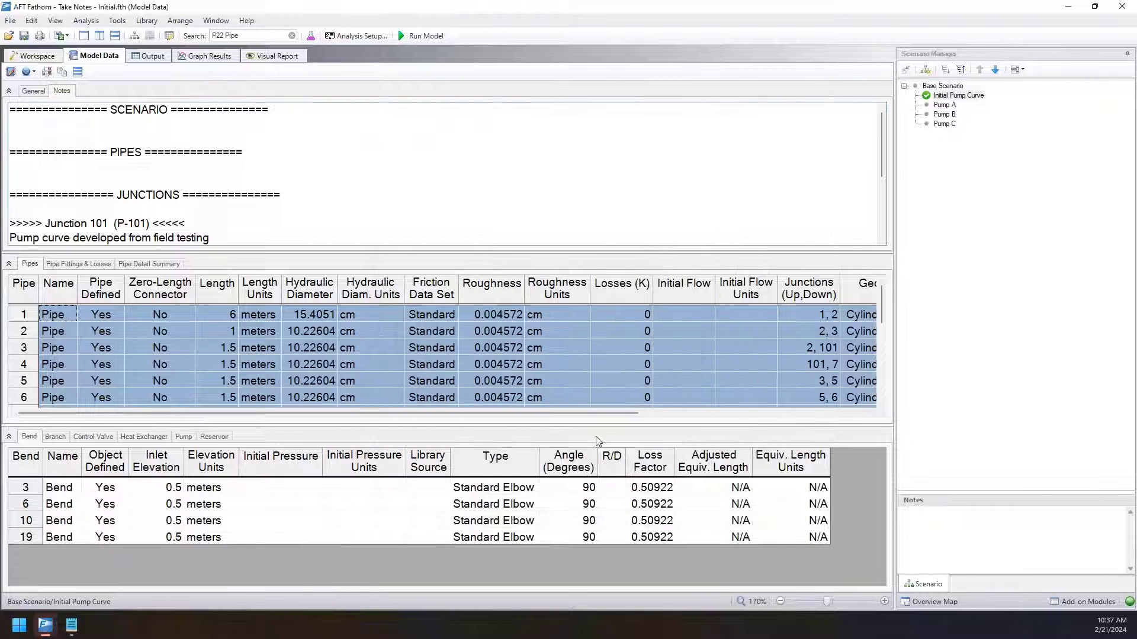
# Preview the Model Data printout, check the Notes section on page 2, and close the preview.
pyautogui.click(40, 38)
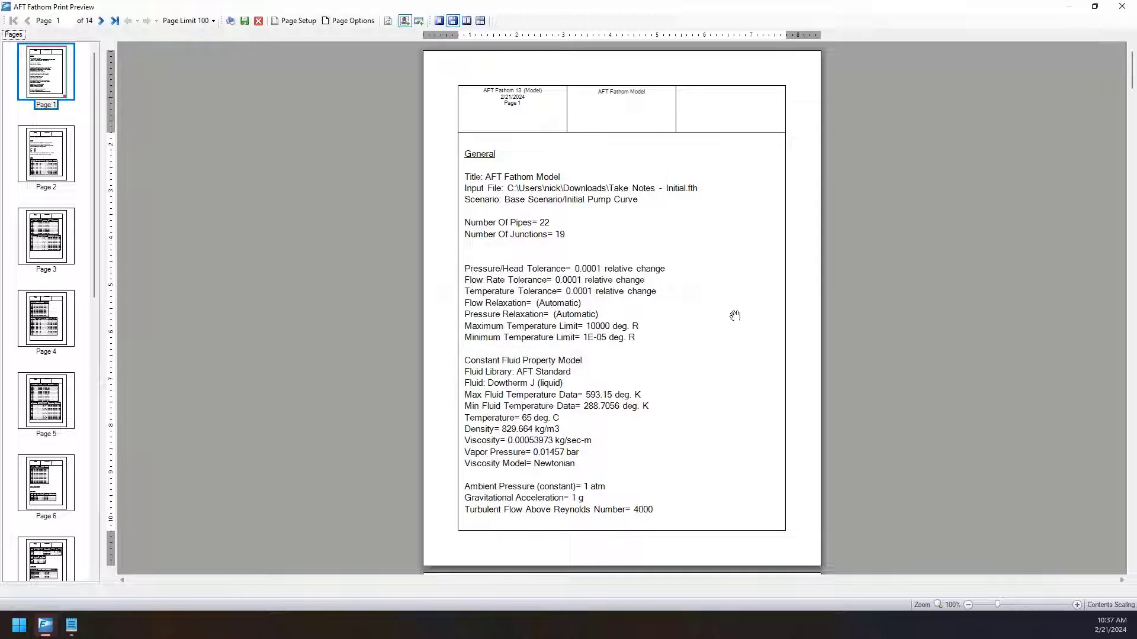
pyautogui.scroll(-6, 616, 319)
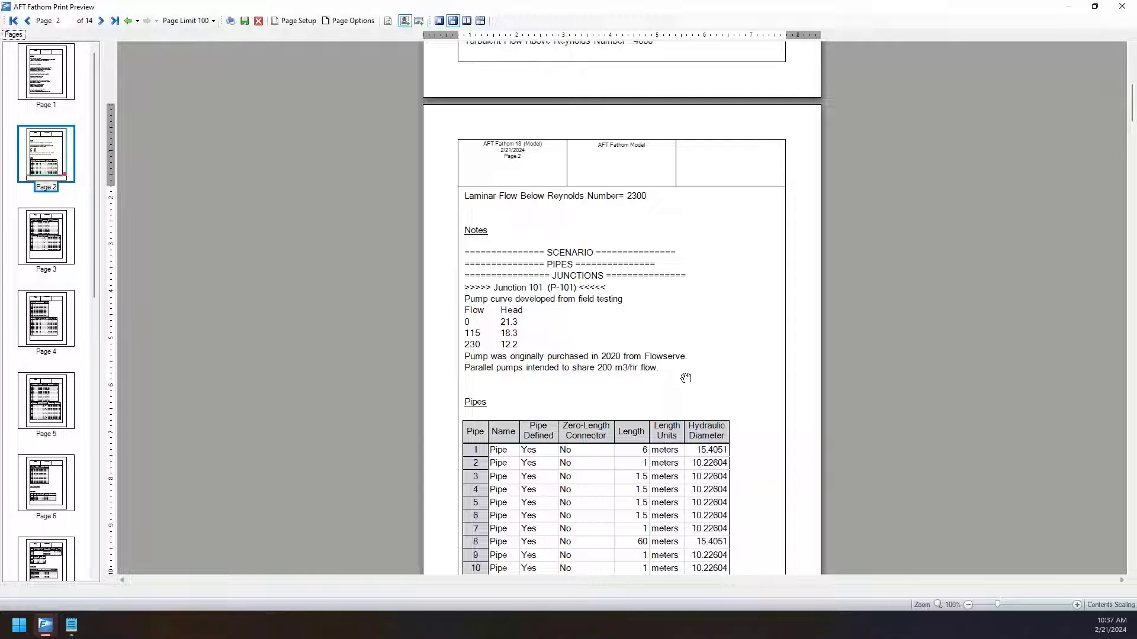
pyautogui.click(1120, 7)
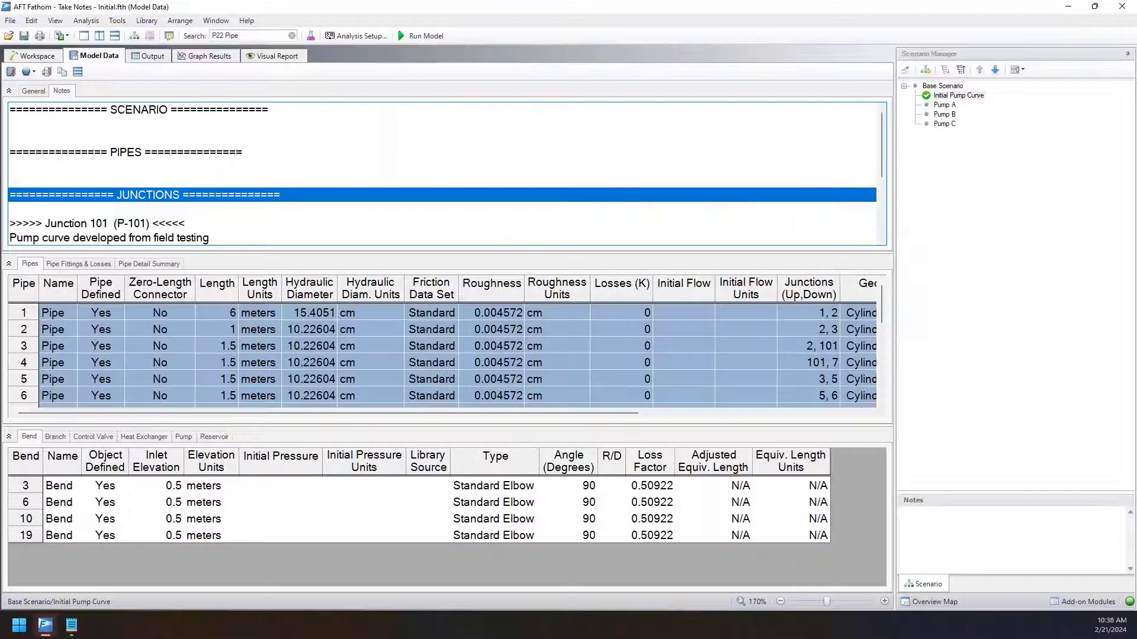
# Run the model for the Initial Pump Curve scenario and collapse the Junctions section of the output.
pyautogui.click(421, 36)
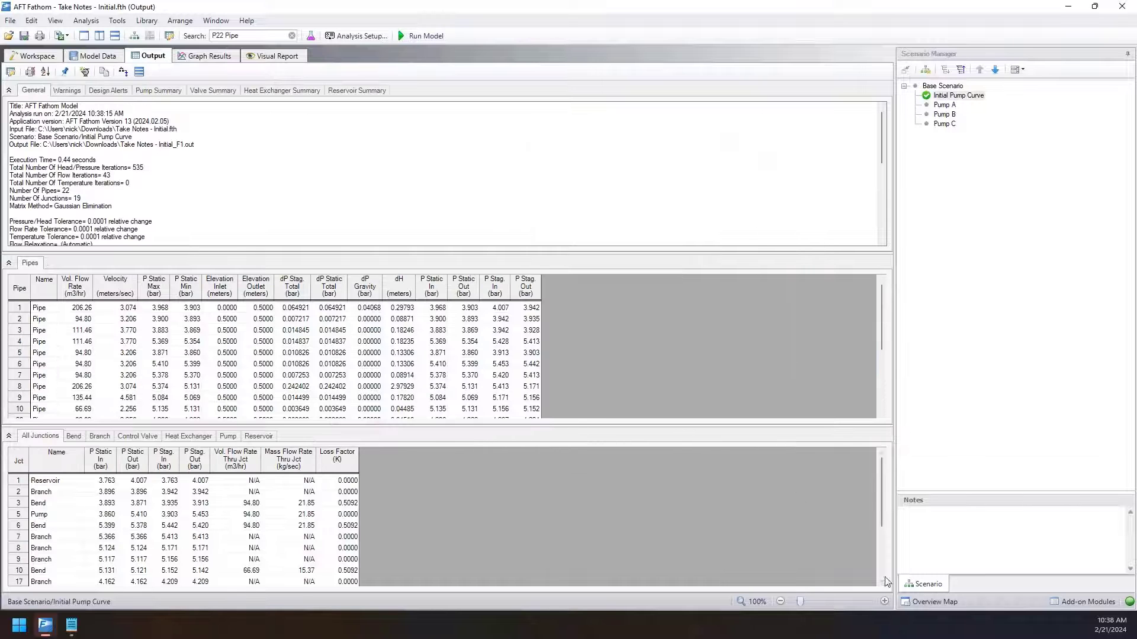
pyautogui.click(884, 601)
pyautogui.click(884, 601)
pyautogui.click(884, 601)
pyautogui.click(885, 601)
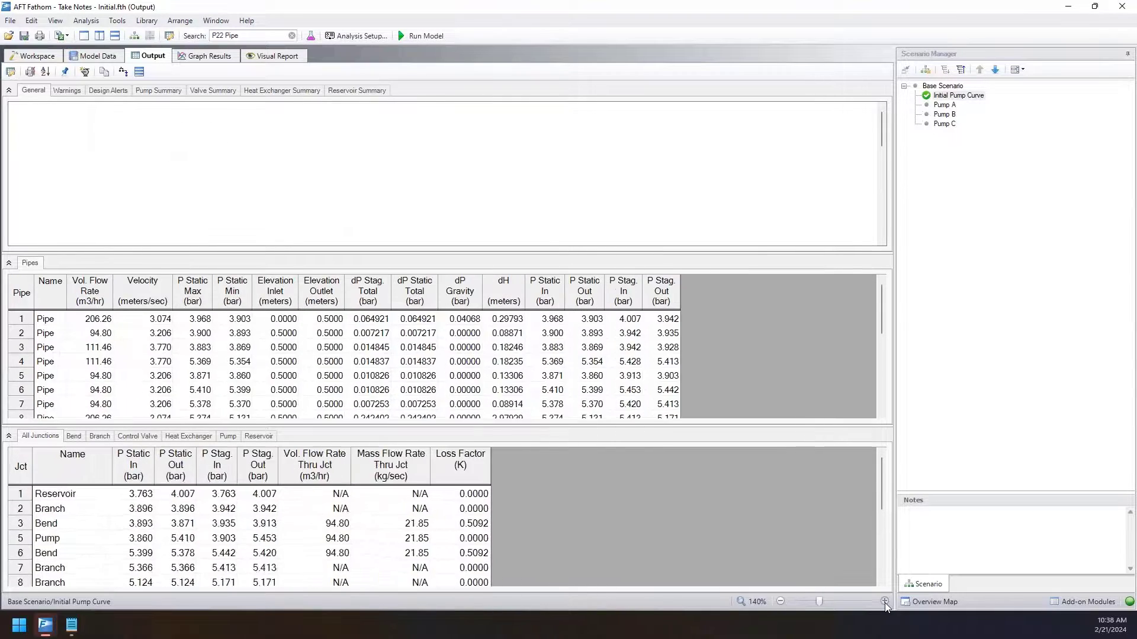
pyautogui.click(885, 602)
pyautogui.click(884, 601)
pyautogui.click(884, 602)
pyautogui.click(884, 602)
pyautogui.click(885, 601)
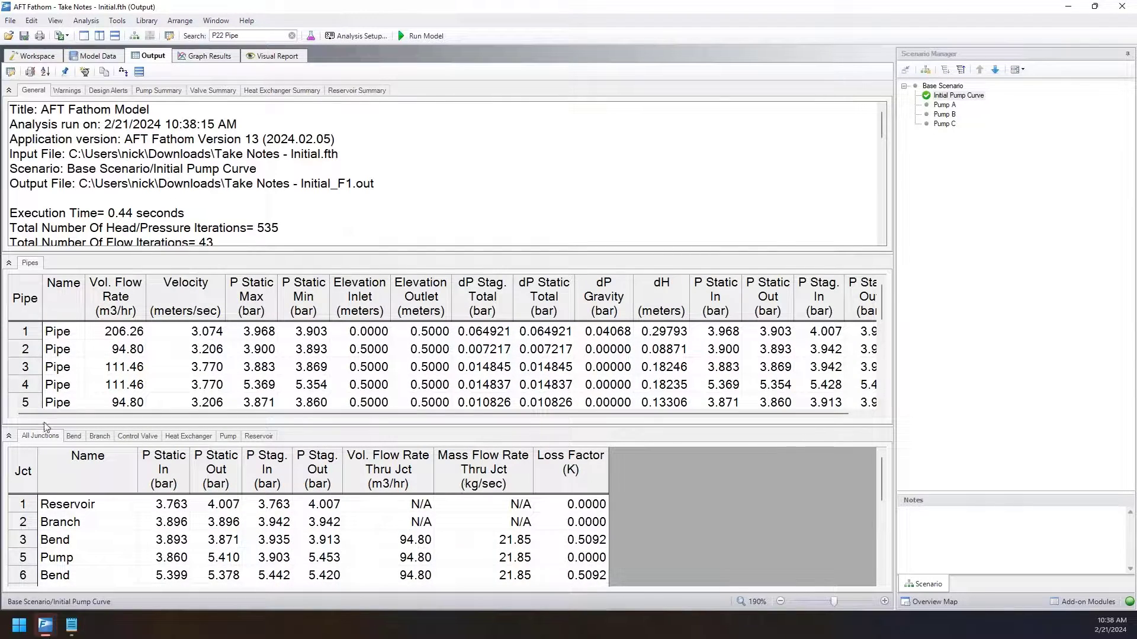
pyautogui.click(9, 436)
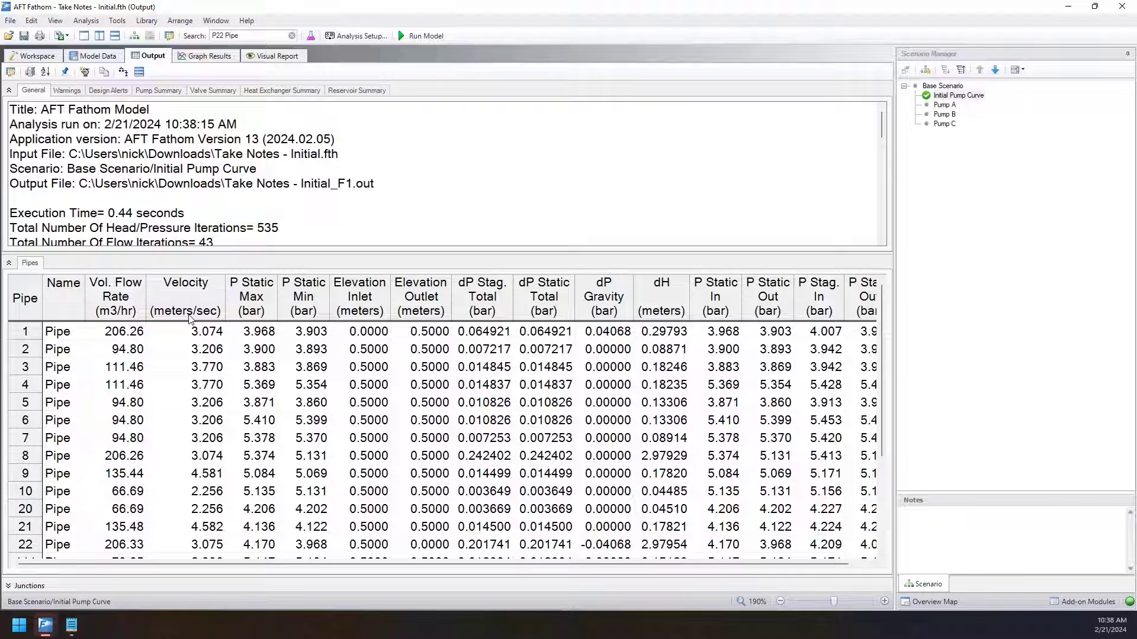
# Examine the Velocity column across all pipes in the output and compare pipes 9 and 21.
pyautogui.click(195, 350)
pyautogui.scroll(-3, 200, 391)
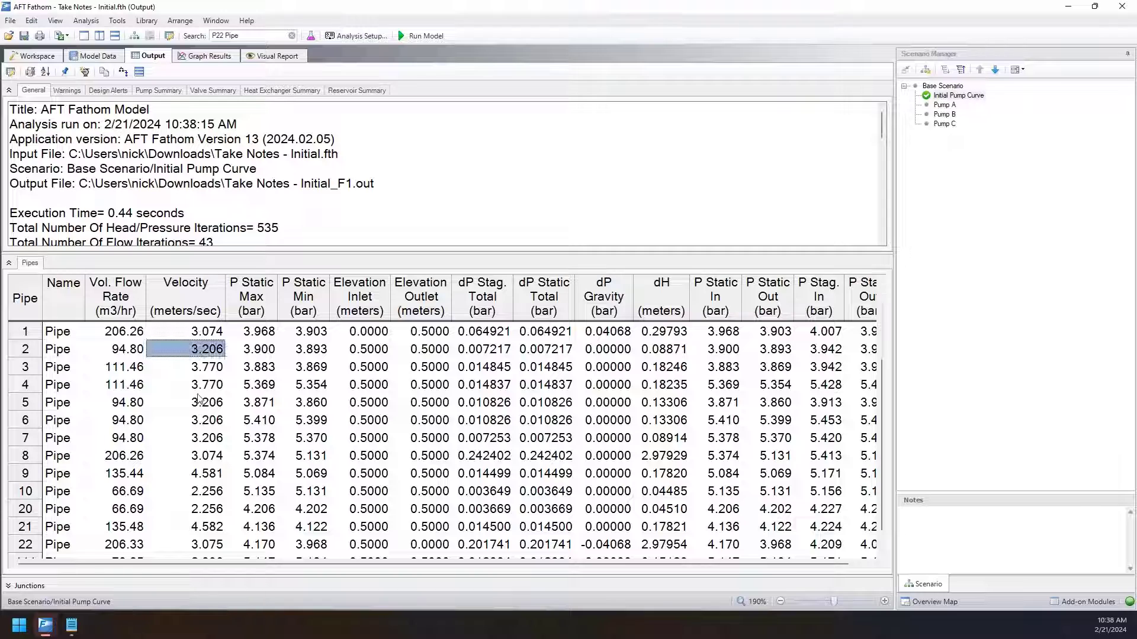
pyautogui.scroll(3, 198, 450)
pyautogui.scroll(-3, 211, 479)
pyautogui.scroll(3, 212, 481)
pyautogui.click(177, 477)
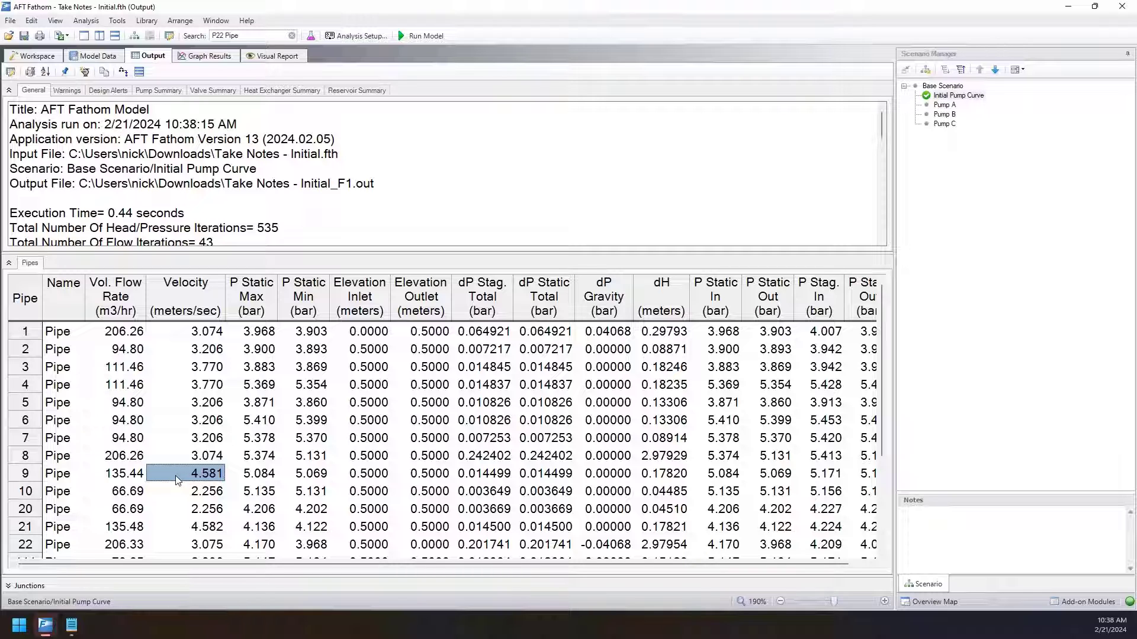
pyautogui.scroll(-3, 167, 471)
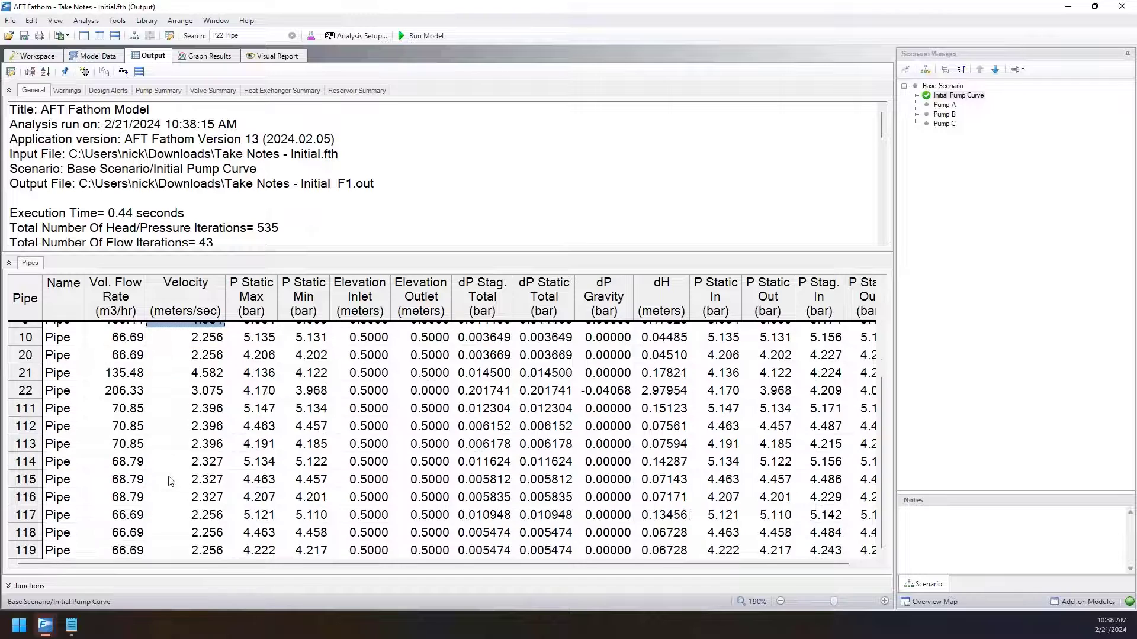
pyautogui.scroll(3, 173, 483)
pyautogui.click(185, 499)
pyautogui.click(173, 445)
pyautogui.click(183, 499)
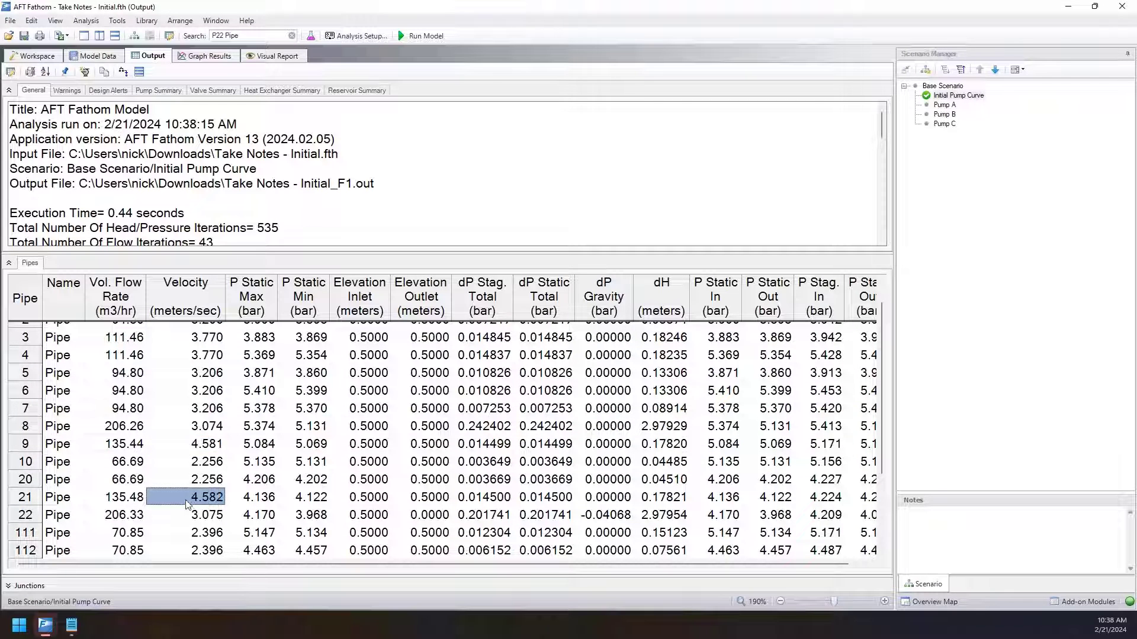
pyautogui.click(182, 443)
pyautogui.scroll(1, 192, 456)
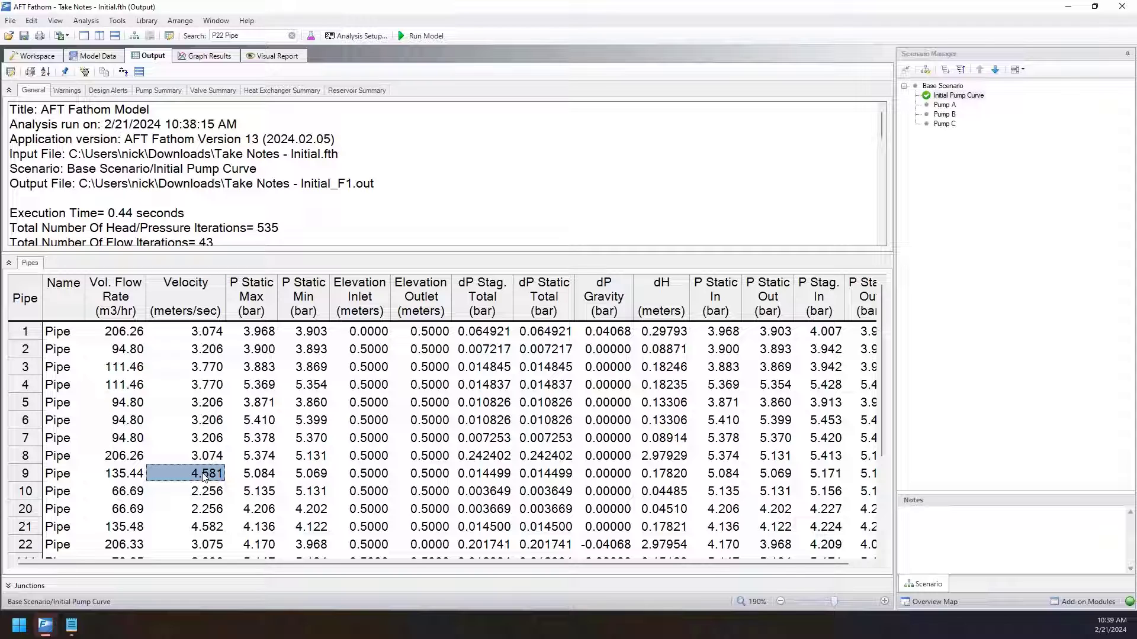
# Create a design alert from pipe 9's velocity and name it Max Velocity.
pyautogui.rightClick(185, 478)
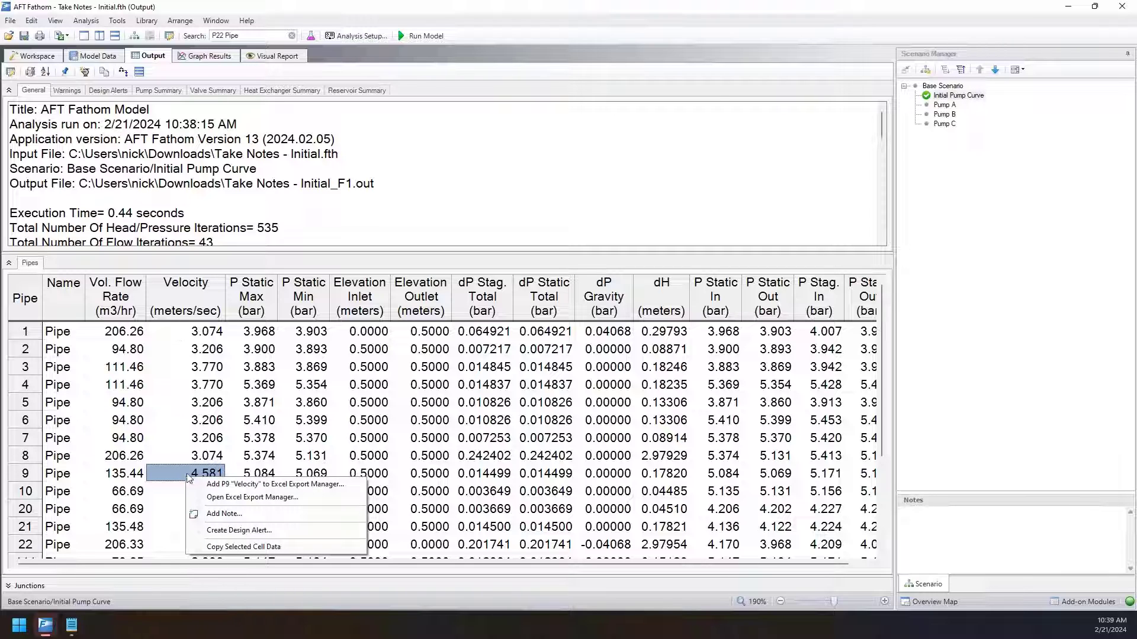
pyautogui.click(225, 531)
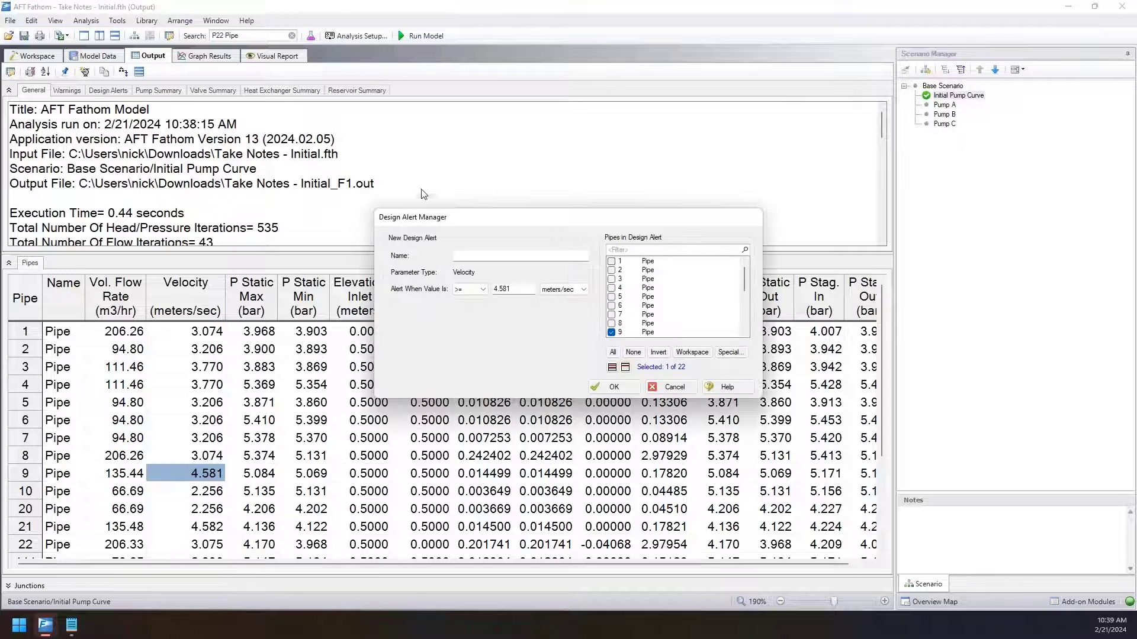
pyautogui.moveTo(430, 215); pyautogui.dragTo(316, 358)
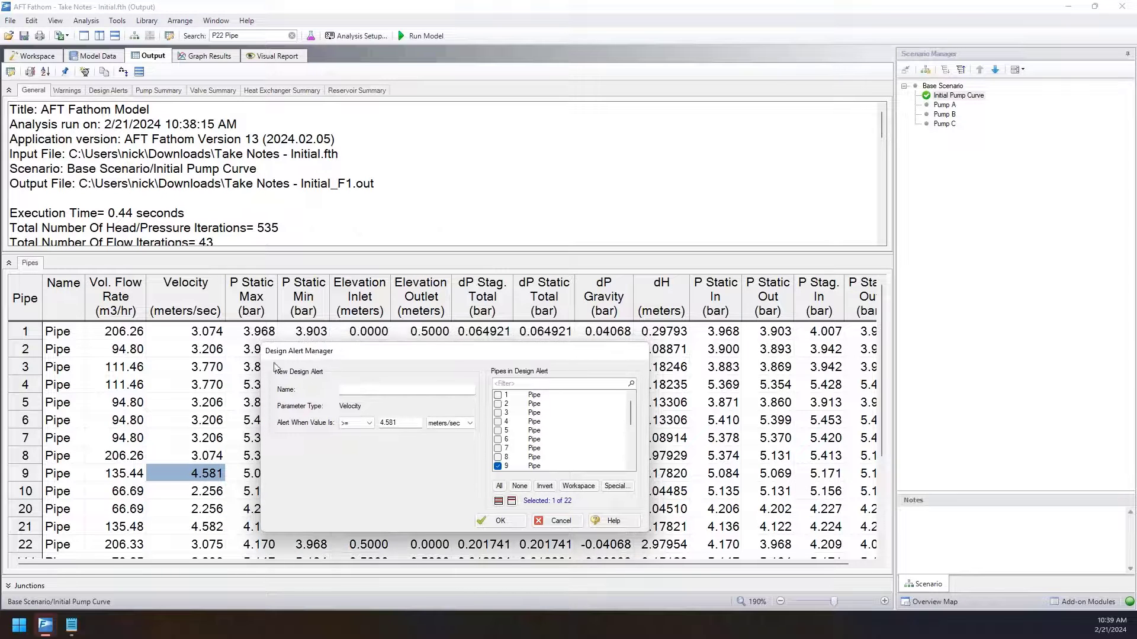
pyautogui.click(396, 389)
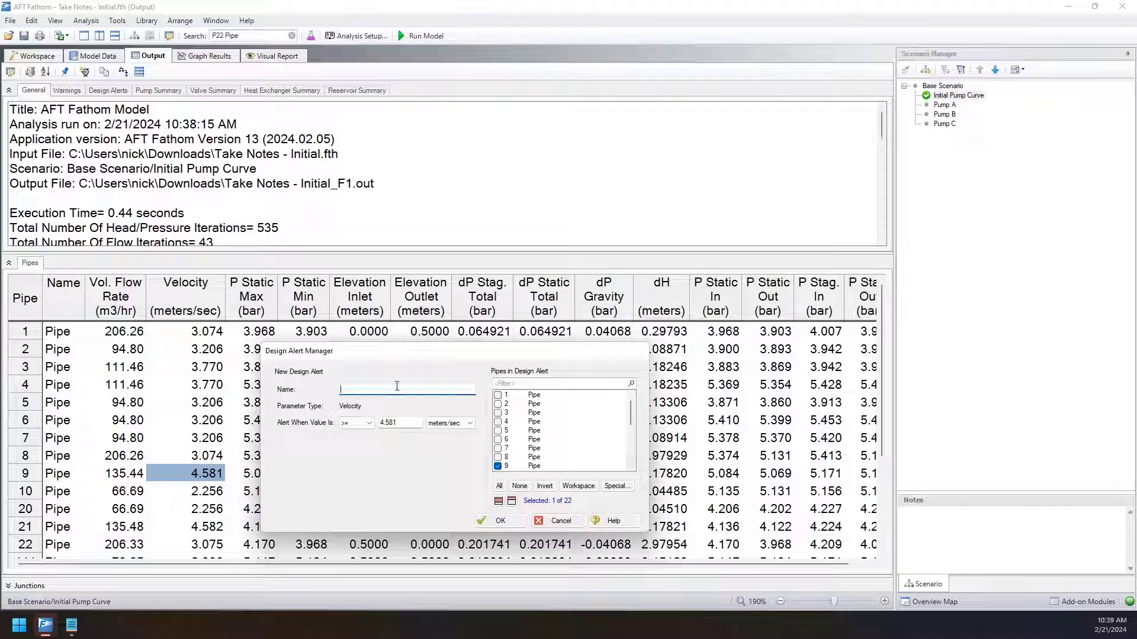
pyautogui.write('Max Velocity')
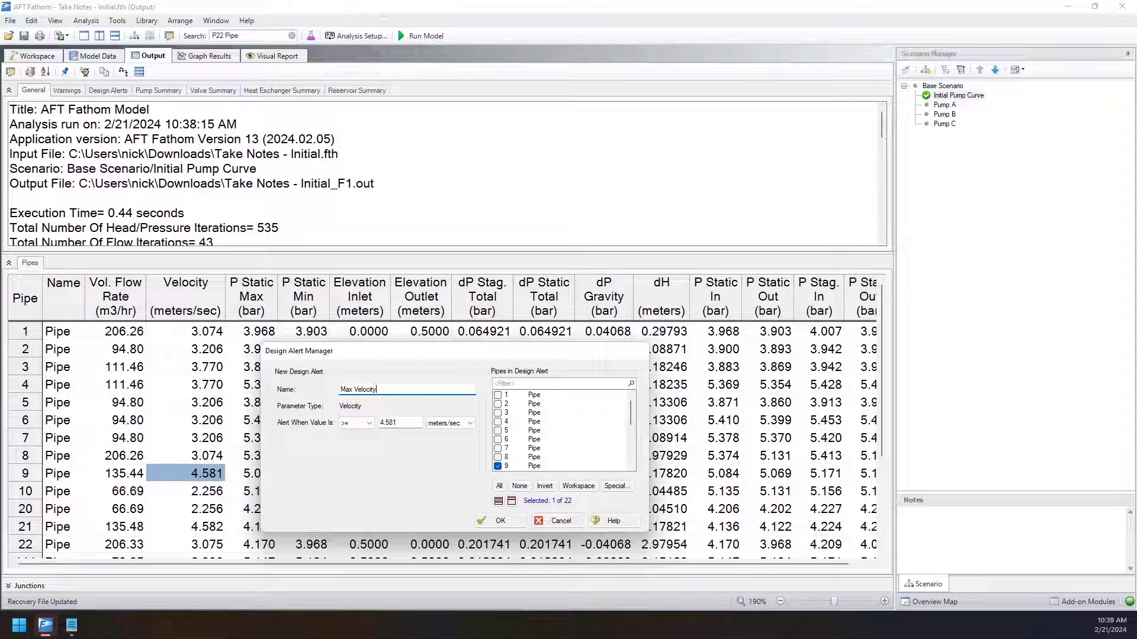
# Set the Max Velocity alert to trigger at >= 4 meters/sec, apply it to all pipes, and accept it.
pyautogui.press('Tab')
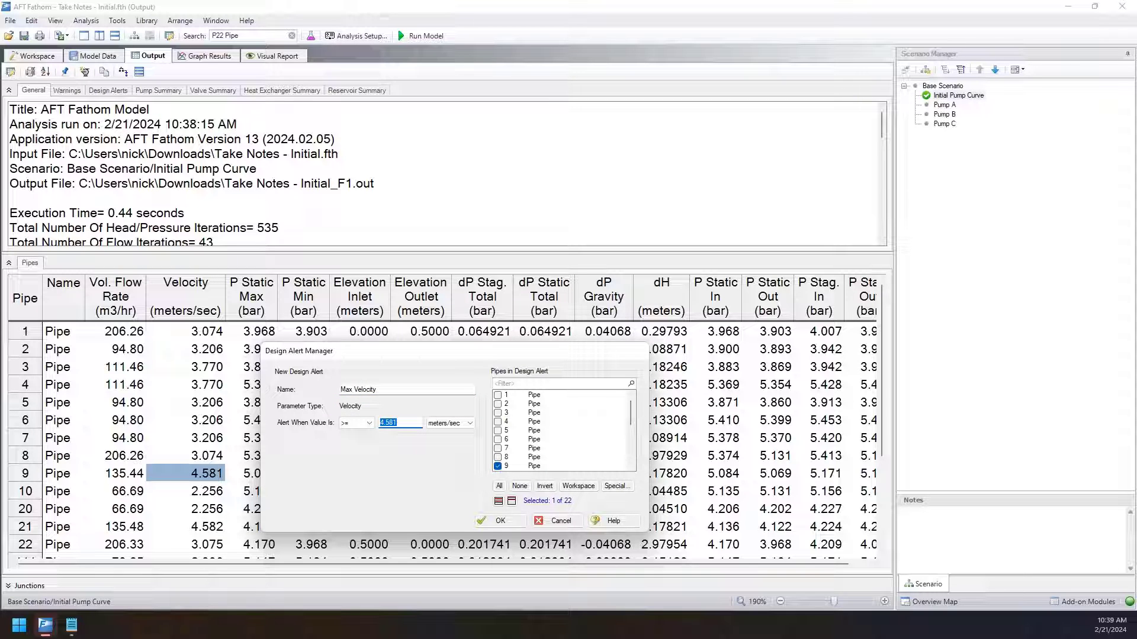
pyautogui.write('4')
pyautogui.scroll(-5, 566, 448)
pyautogui.scroll(5, 582, 452)
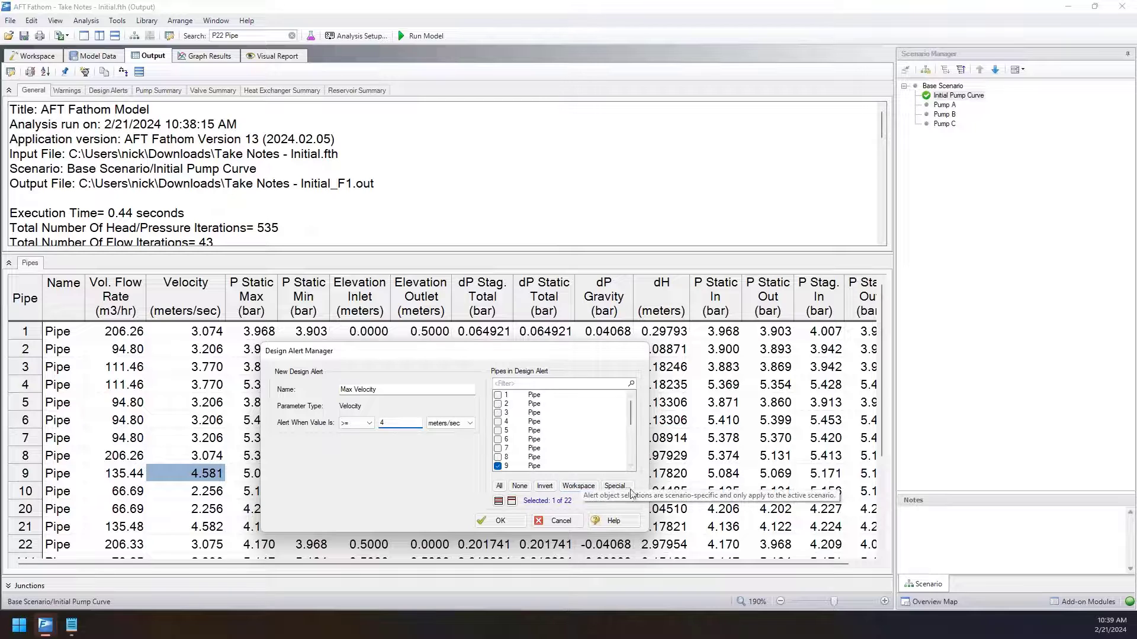
pyautogui.click(501, 487)
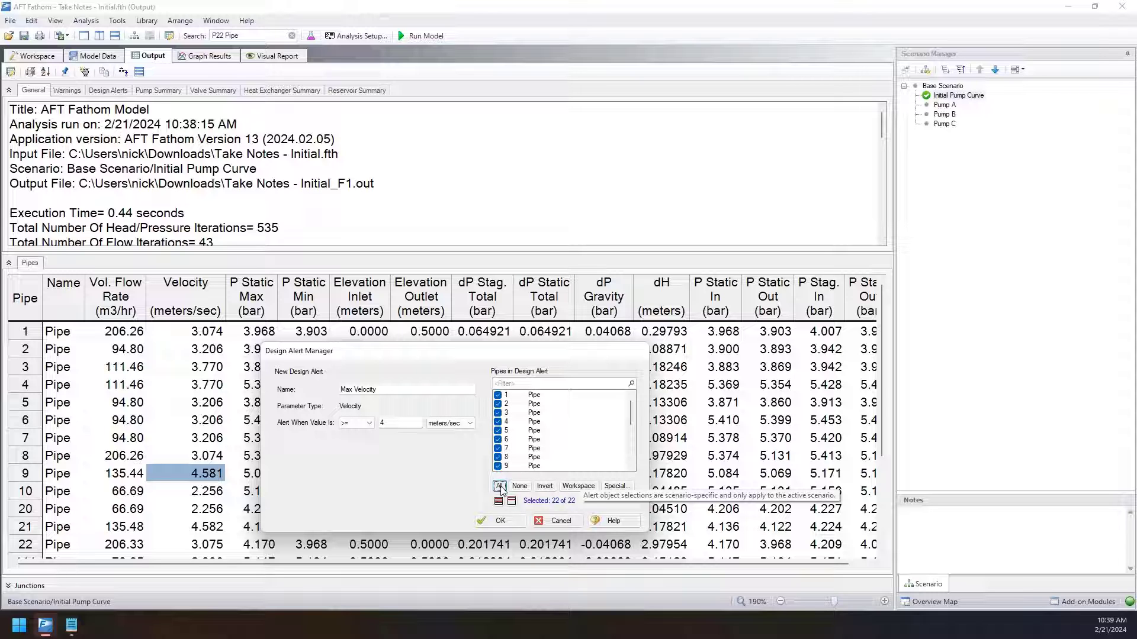
pyautogui.click(501, 521)
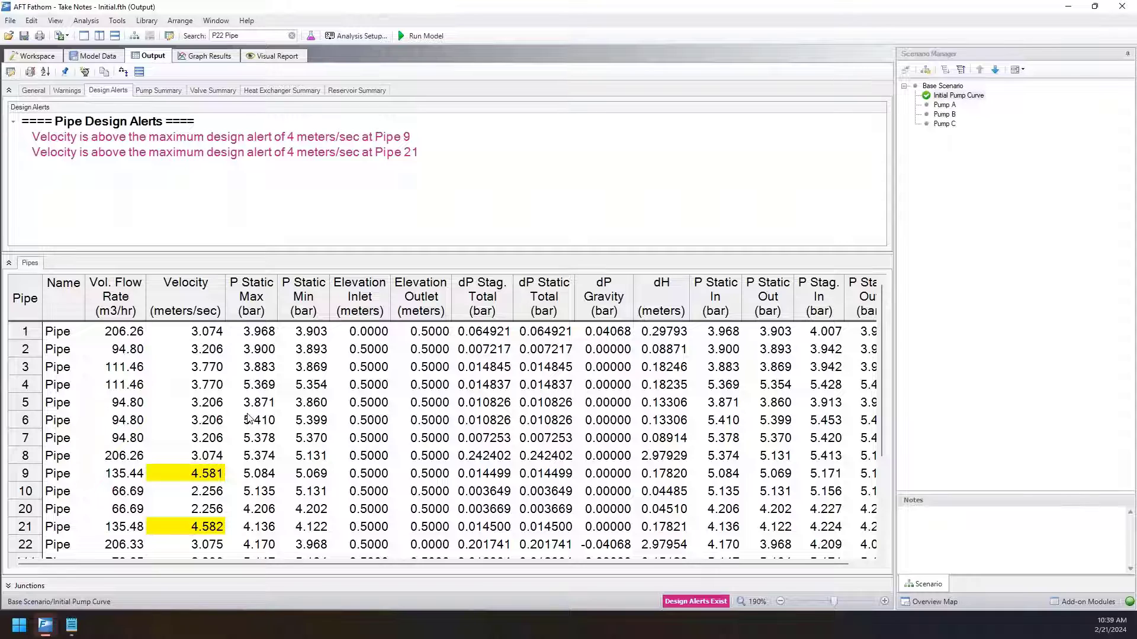
# Review the listed pipe design alerts and check the highlighted velocities of pipes 9 and 21 in the Pipes table.
pyautogui.click(321, 139)
pyautogui.click(286, 154)
pyautogui.click(285, 127)
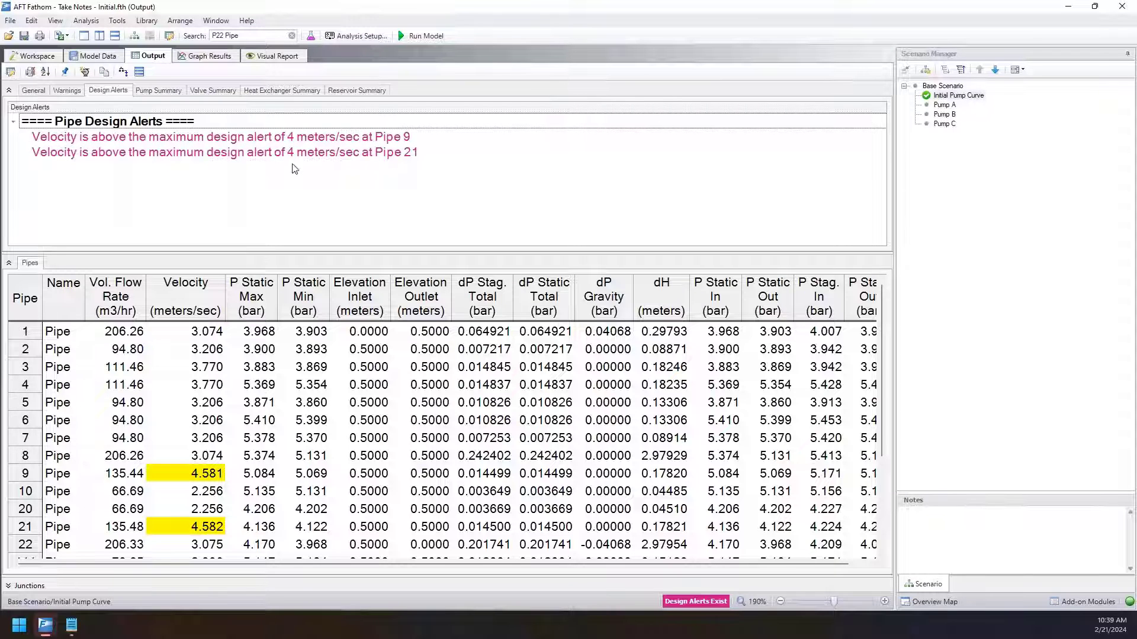
pyautogui.click(290, 151)
pyautogui.click(291, 141)
pyautogui.click(295, 152)
pyautogui.click(306, 136)
pyautogui.click(315, 147)
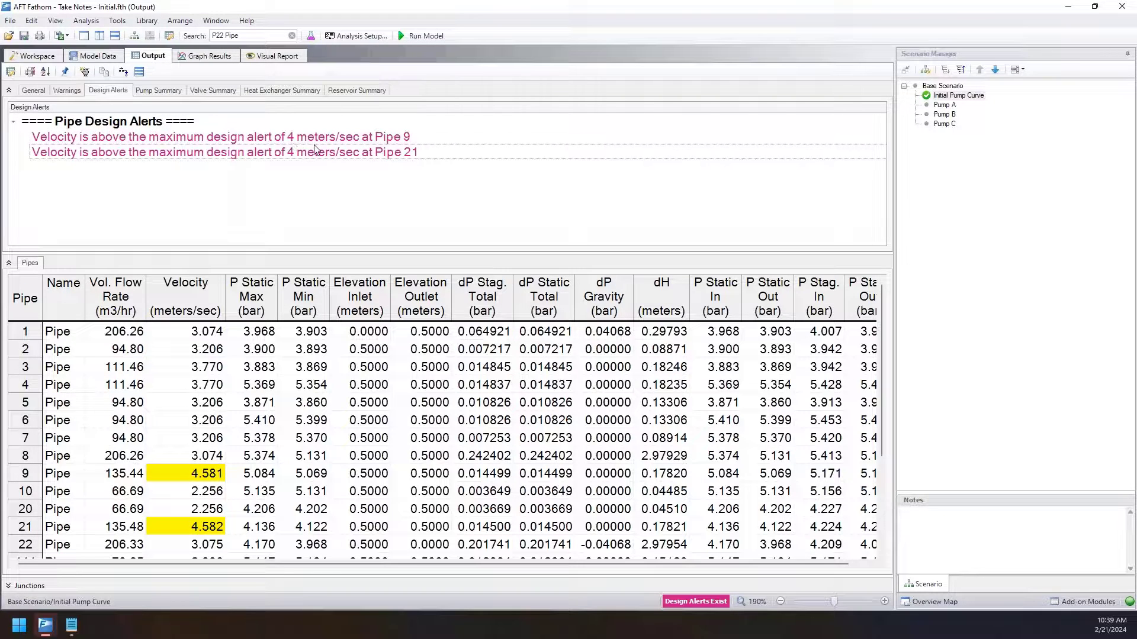
pyautogui.click(316, 144)
pyautogui.click(207, 474)
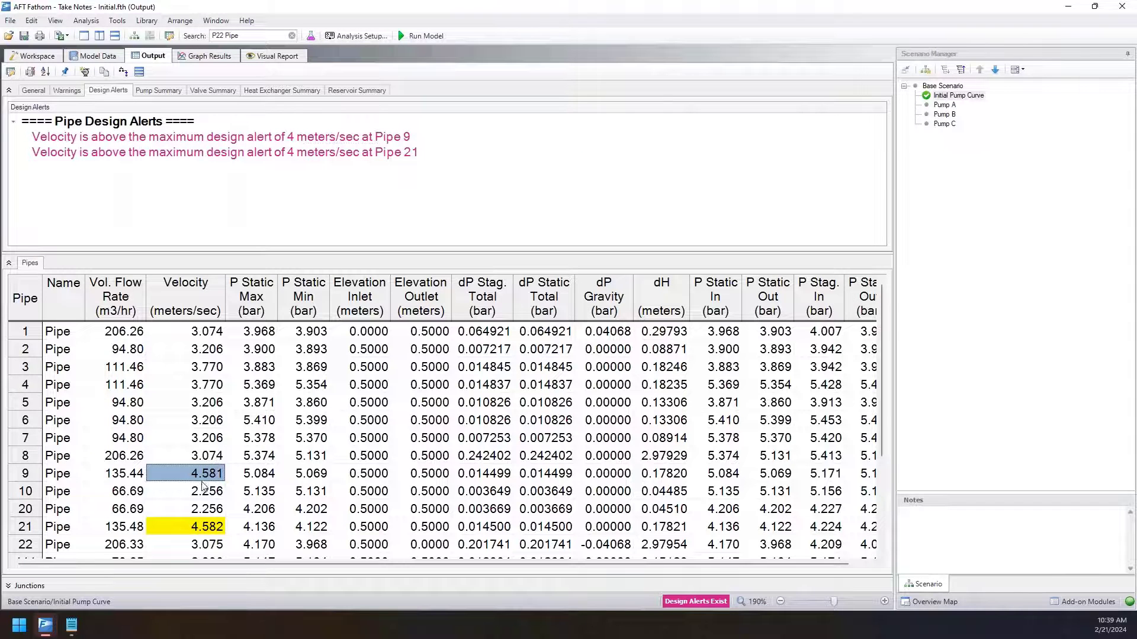
pyautogui.click(192, 522)
pyautogui.click(196, 476)
pyautogui.click(199, 459)
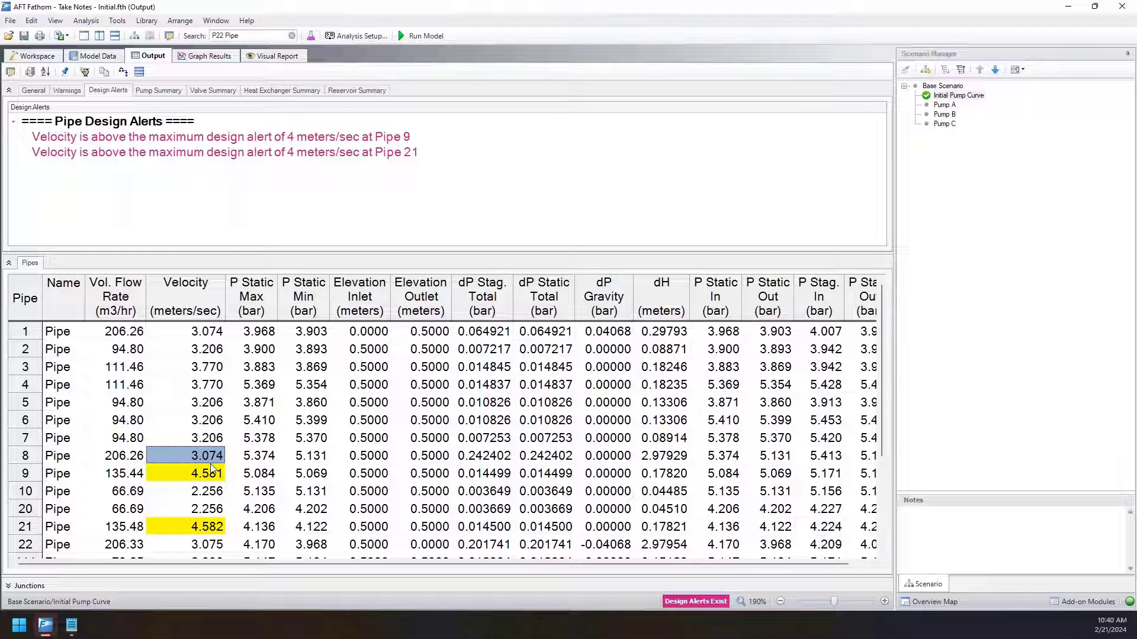
pyautogui.click(266, 477)
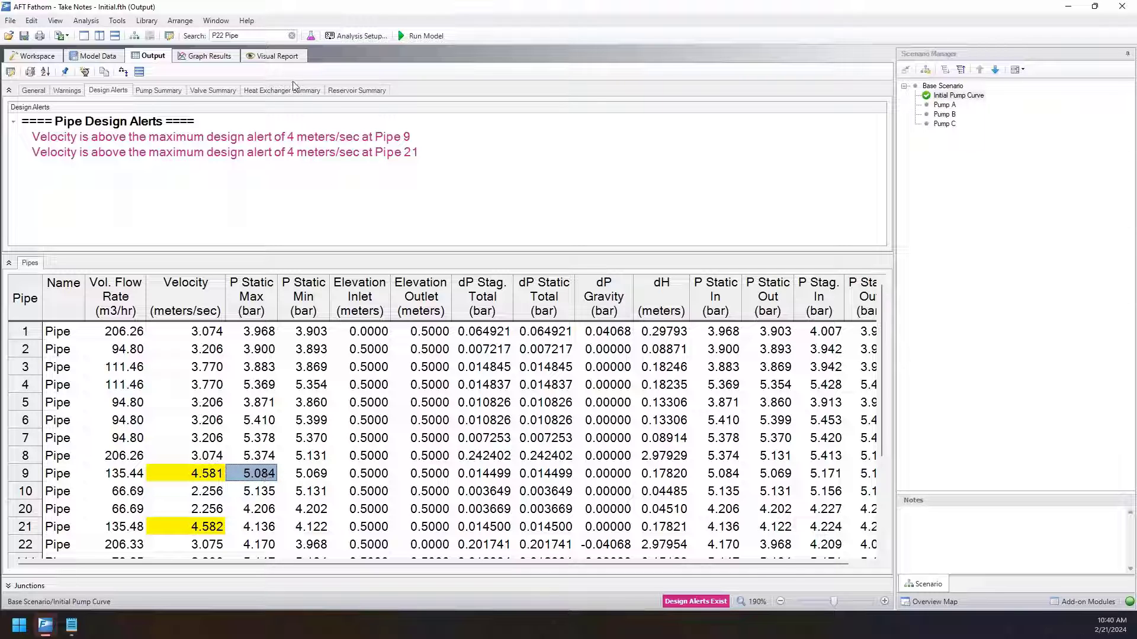
# Add a second alert in the Design Alert Manager, applied to pumps with Percent of BEP as its parameter type.
pyautogui.click(117, 20)
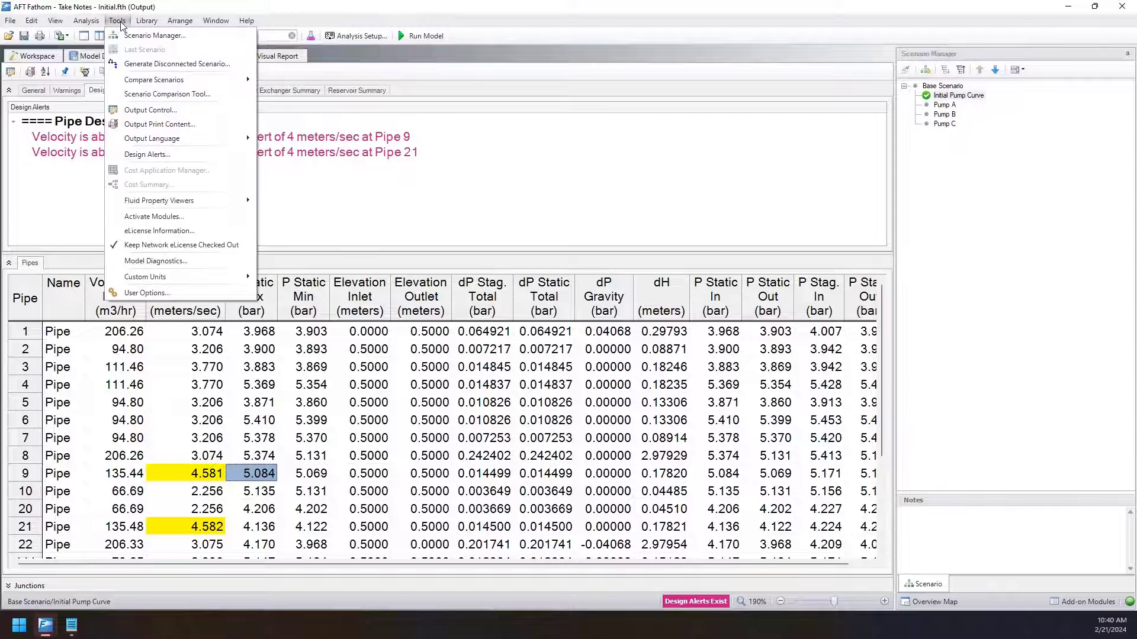
pyautogui.click(144, 157)
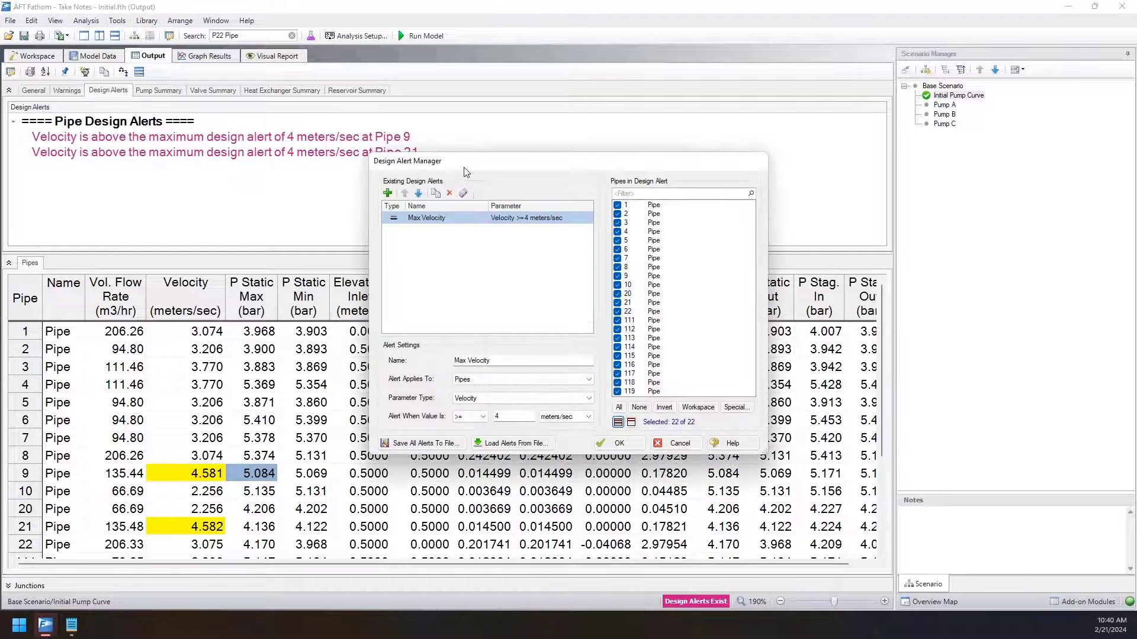
pyautogui.moveTo(468, 170); pyautogui.dragTo(526, 179)
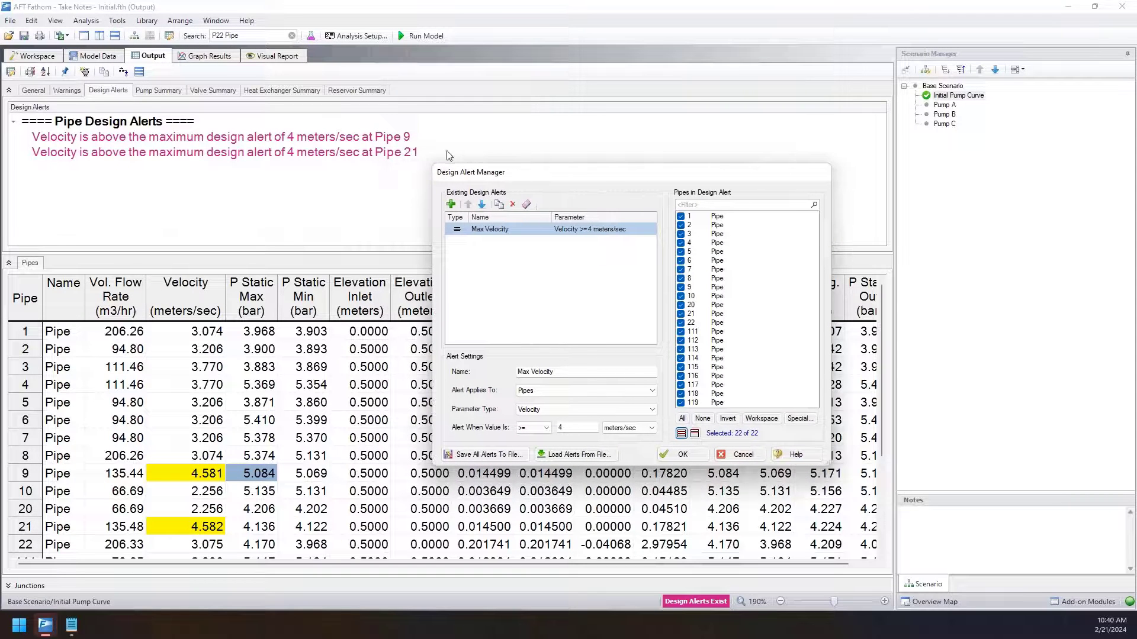
pyautogui.click(451, 204)
pyautogui.click(592, 394)
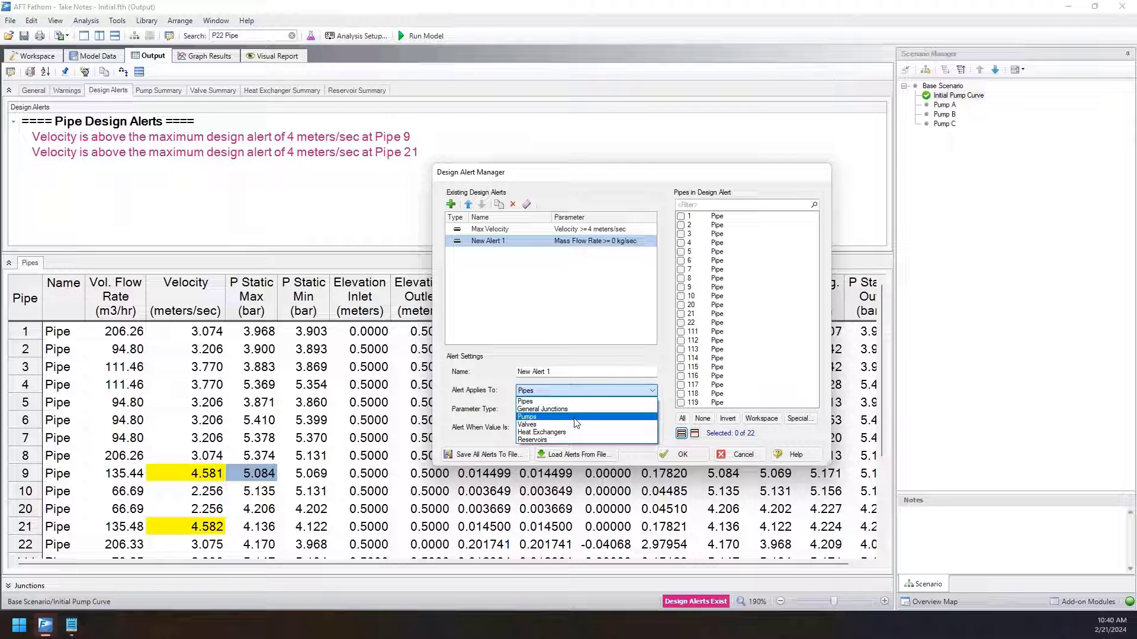
pyautogui.click(575, 418)
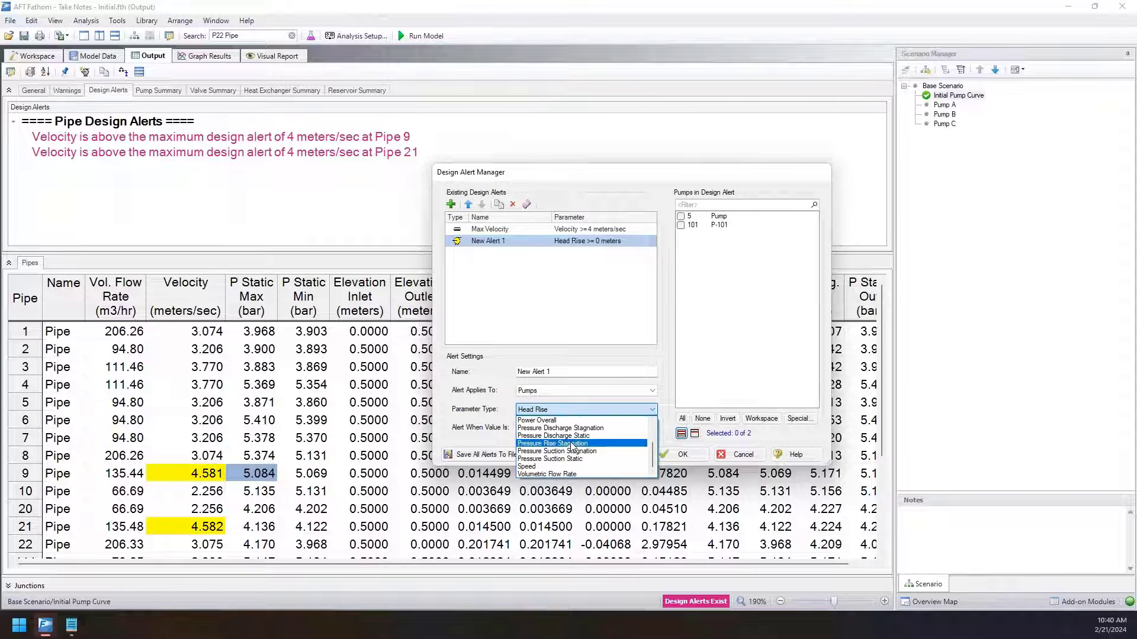
pyautogui.click(559, 451)
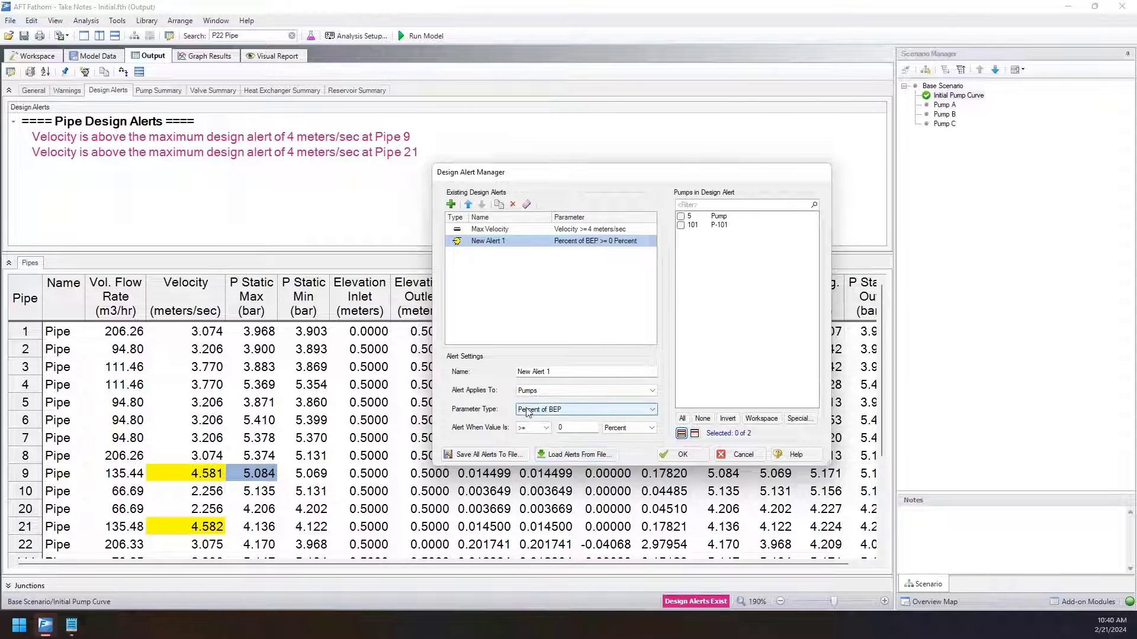
# Look through the new alert's pump parameter types, switch the alert to pipes, and review the pipe parameter types.
pyautogui.click(563, 410)
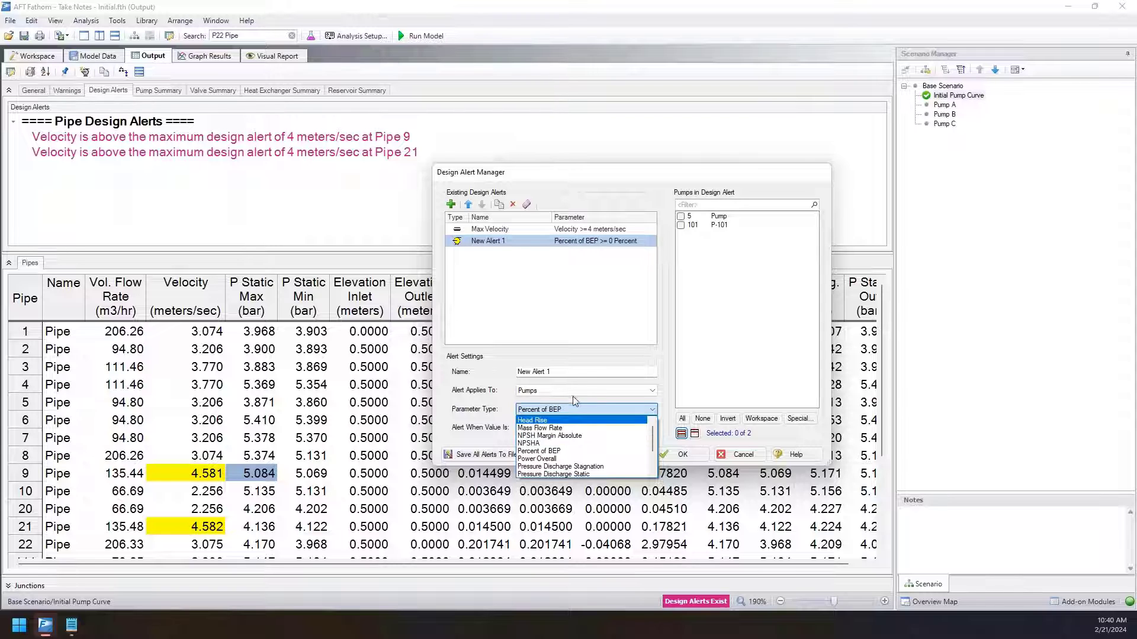
pyautogui.click(482, 402)
pyautogui.click(527, 393)
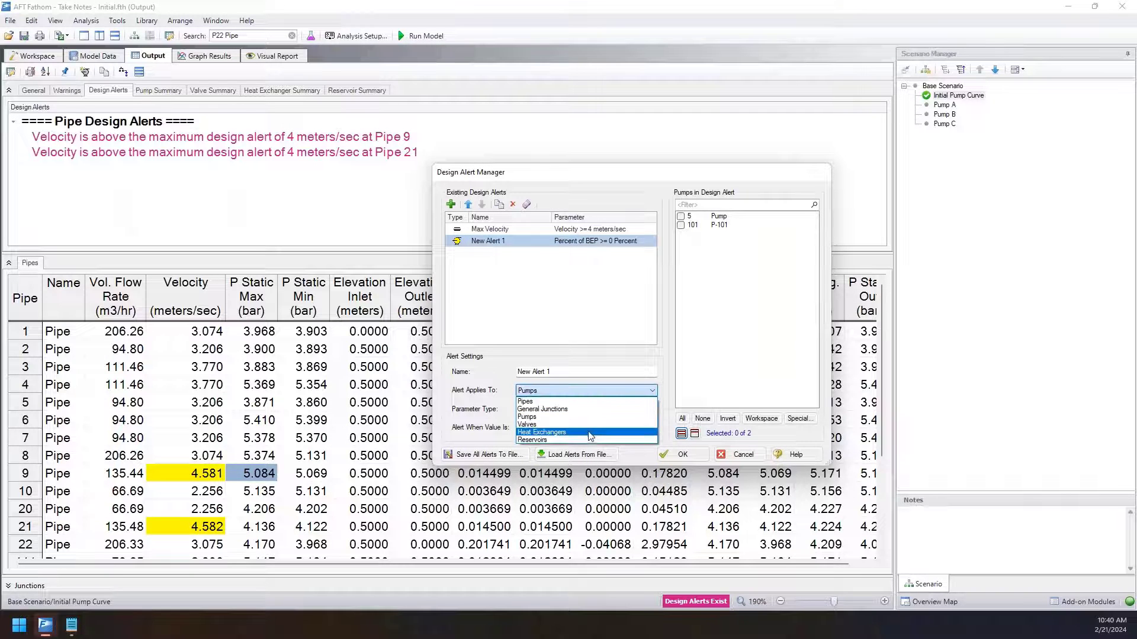
pyautogui.click(553, 401)
pyautogui.click(559, 410)
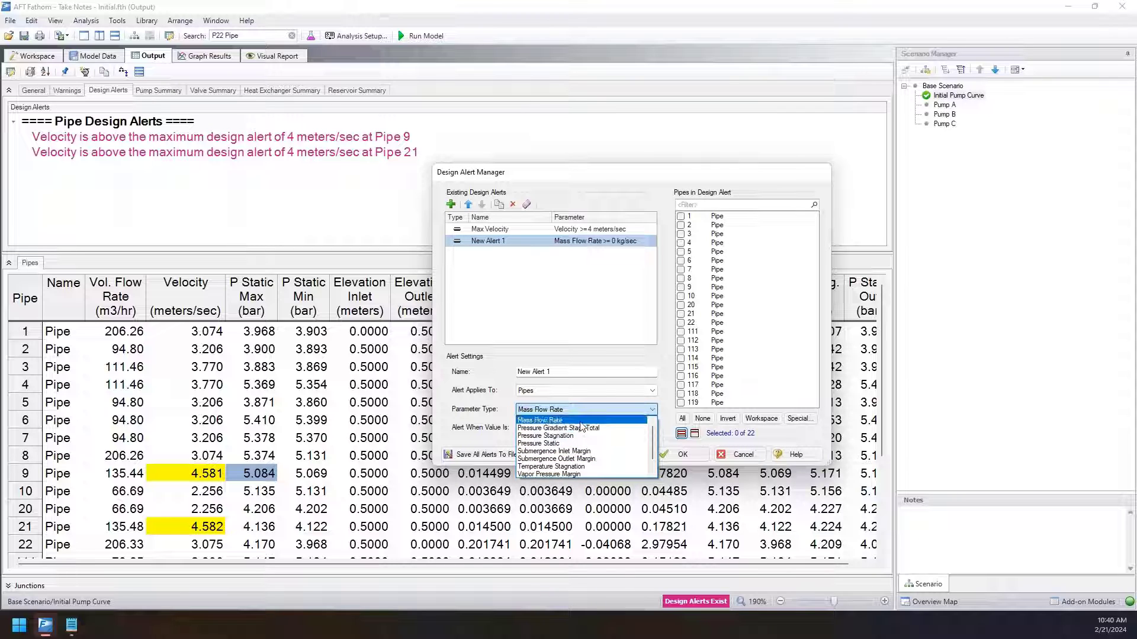
pyautogui.click(484, 418)
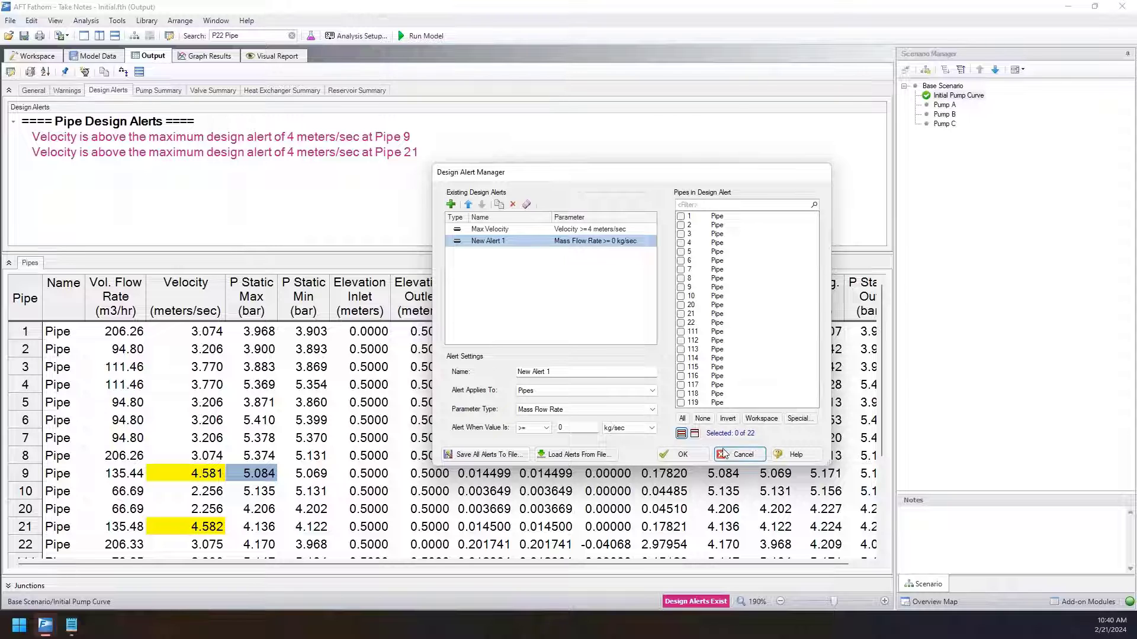
# Delete New Alert 1 and accept the remaining design alerts.
pyautogui.click(513, 205)
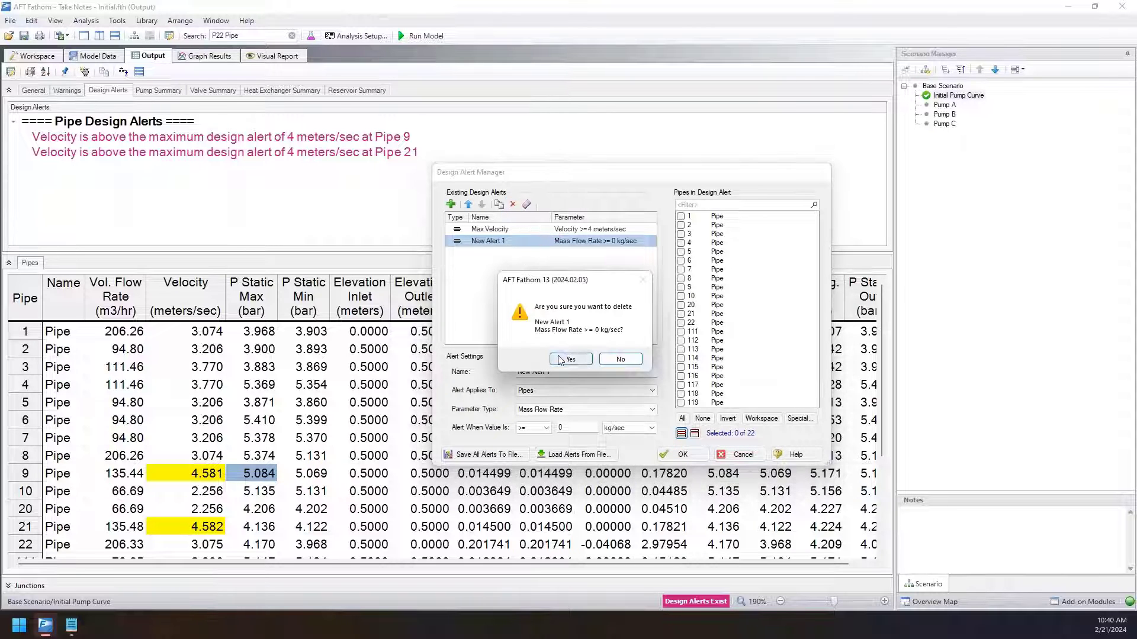
pyautogui.click(560, 360)
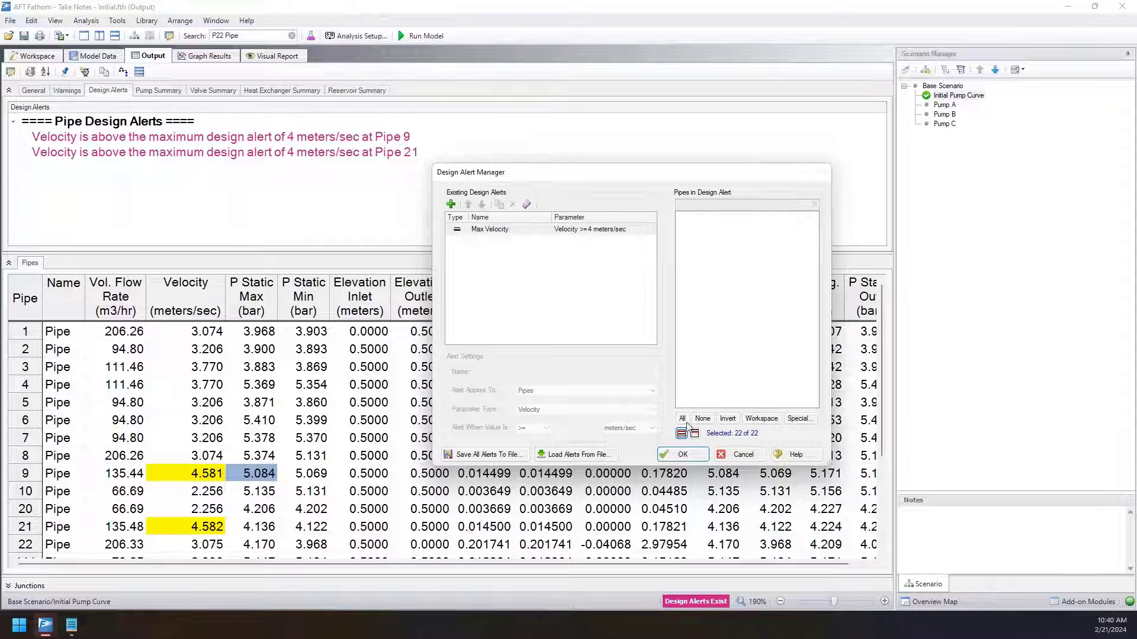
pyautogui.click(692, 457)
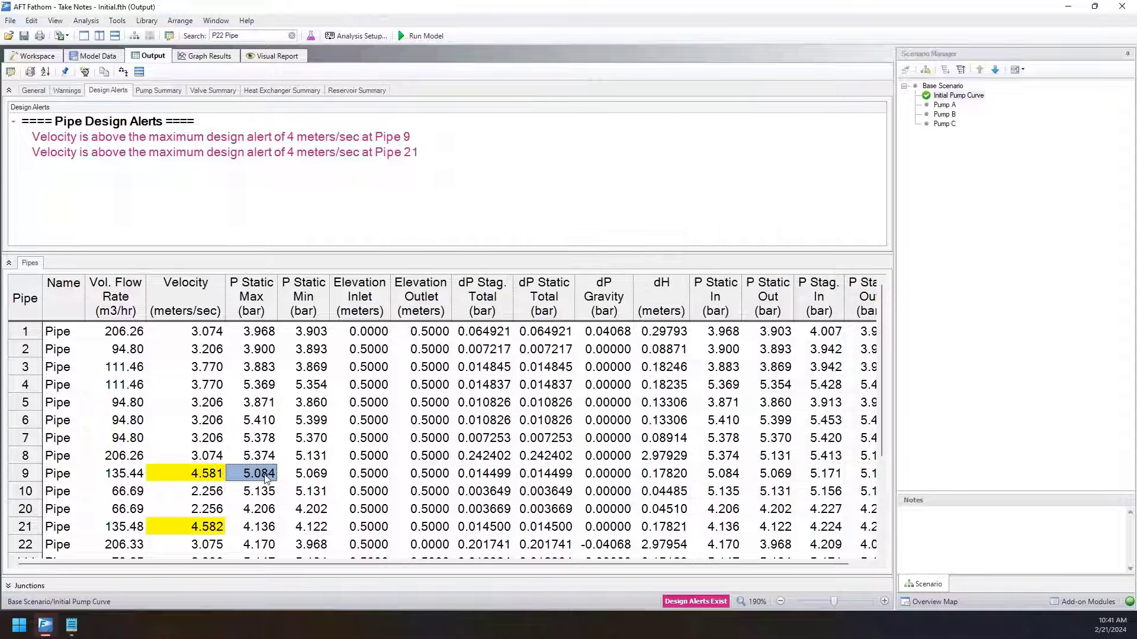
# Compare the highlighted velocities of pipes 9 and 21 in the Pipes table.
pyautogui.click(216, 477)
pyautogui.click(221, 529)
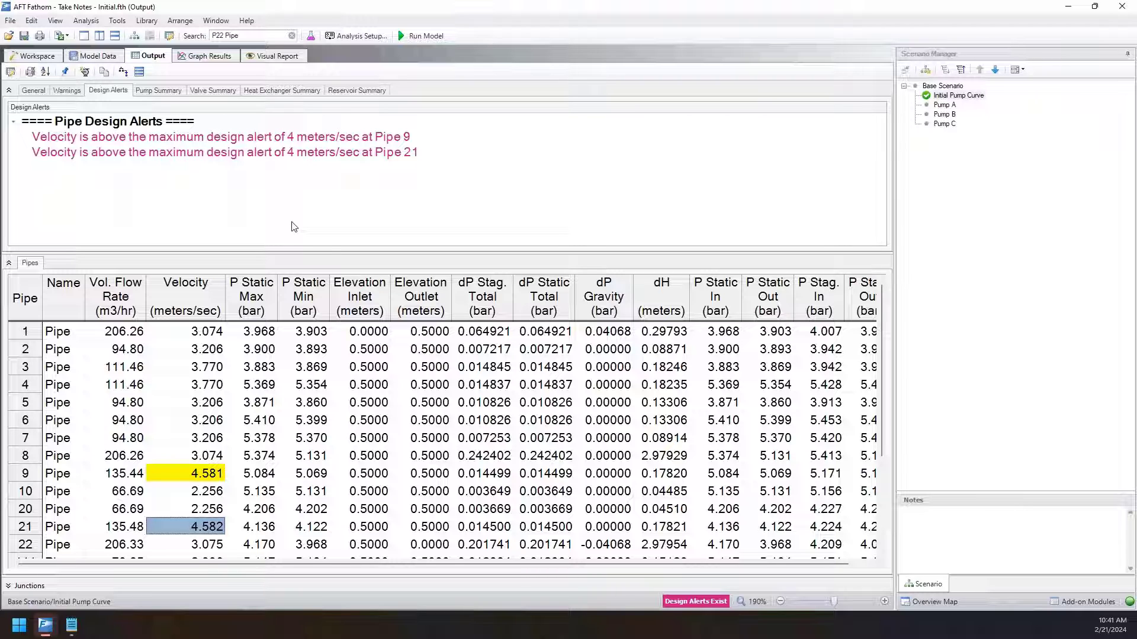
pyautogui.click(158, 474)
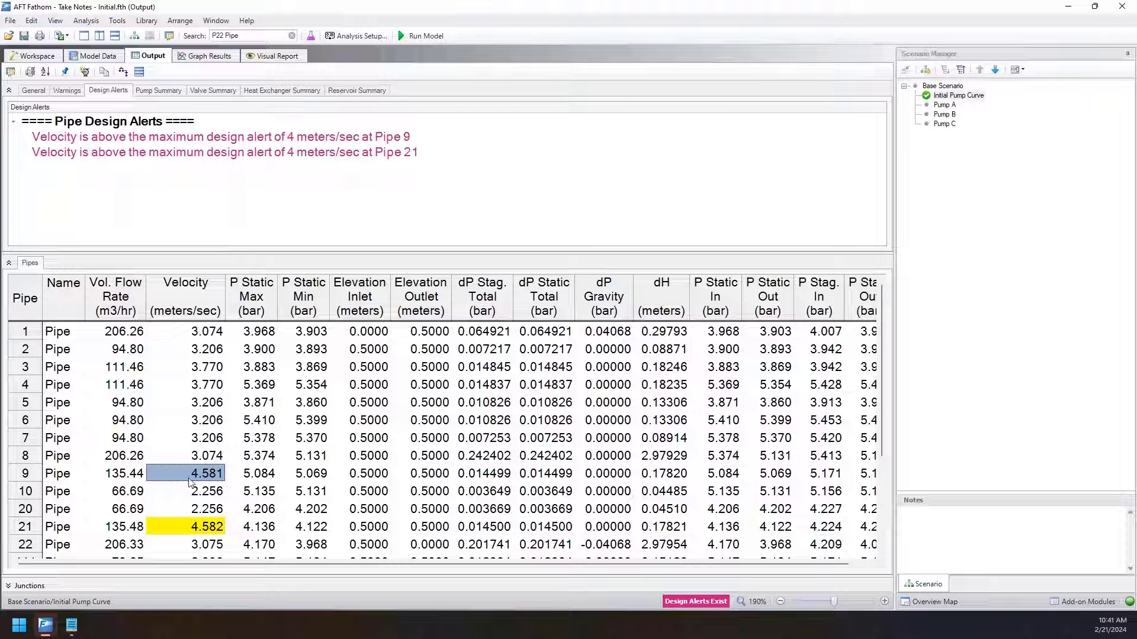
# Review both pumps' volumetric flows in the pump summary and add a blank note to P-101's volumetric flow.
pyautogui.click(151, 94)
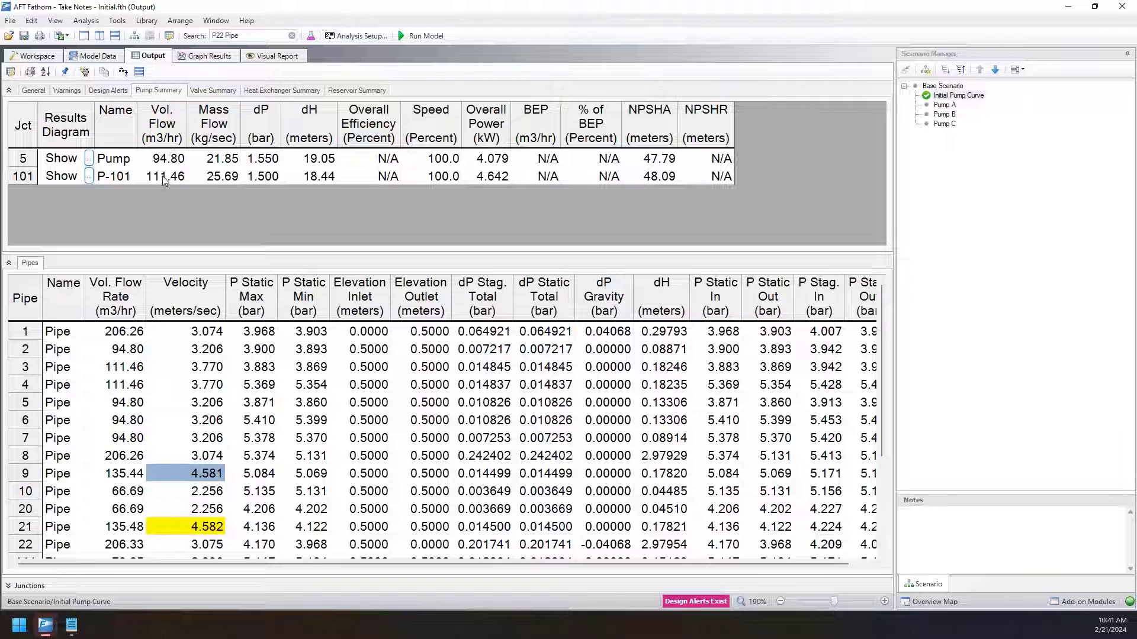
pyautogui.moveTo(161, 178); pyautogui.dragTo(161, 158)
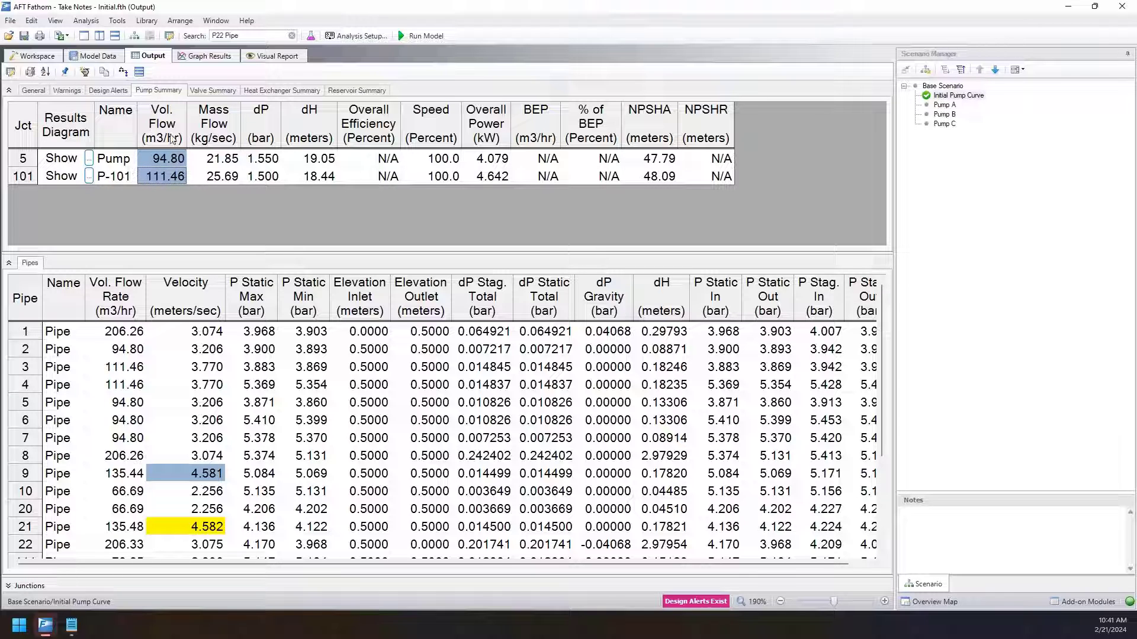
pyautogui.click(163, 179)
pyautogui.rightClick(161, 179)
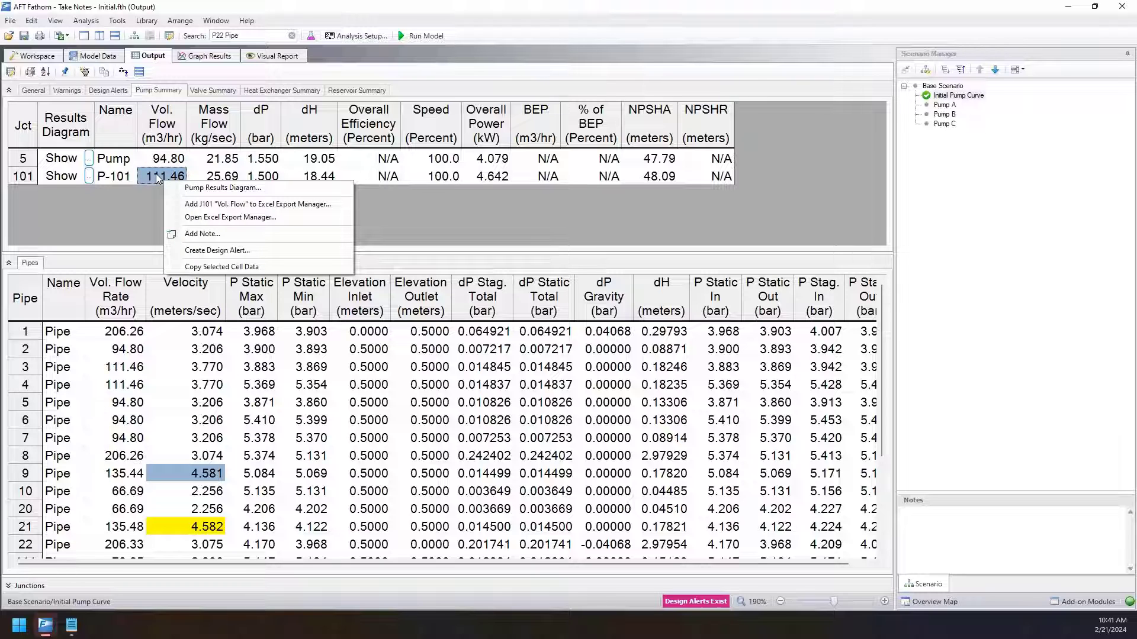
pyautogui.click(199, 235)
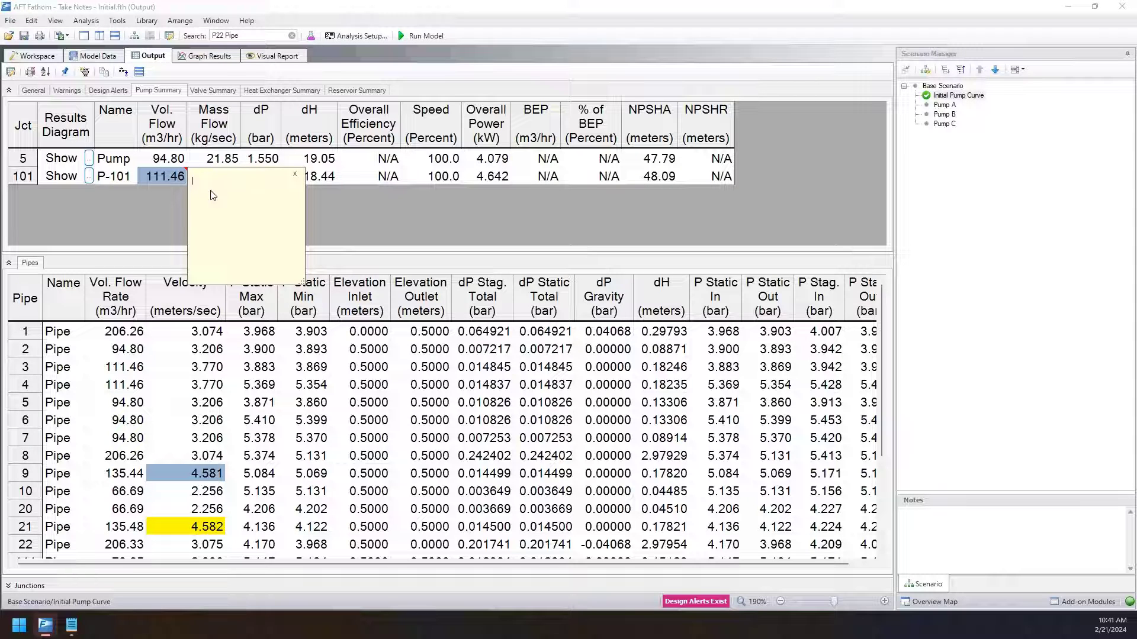
# Write "Field measurement was 100 m3" in P-101's volumetric flow note and close it.
pyautogui.write('Field measure ment was 100 m')
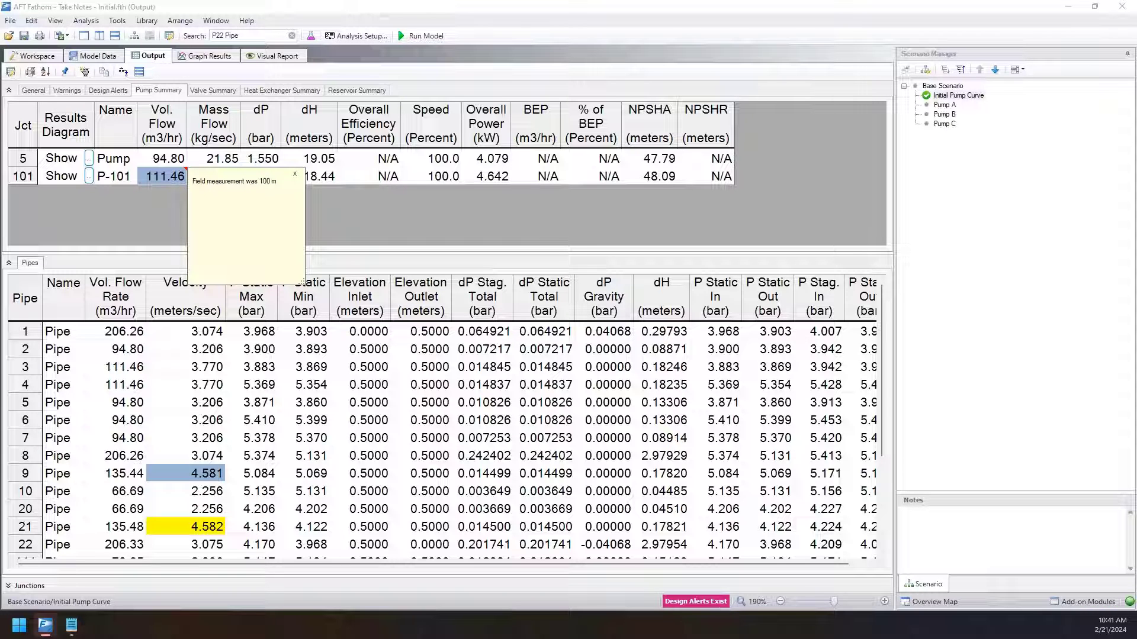
pyautogui.write('/3')
pyautogui.press('BackSpace')
pyautogui.press('BackSpace')
pyautogui.write('3')
pyautogui.click(499, 233)
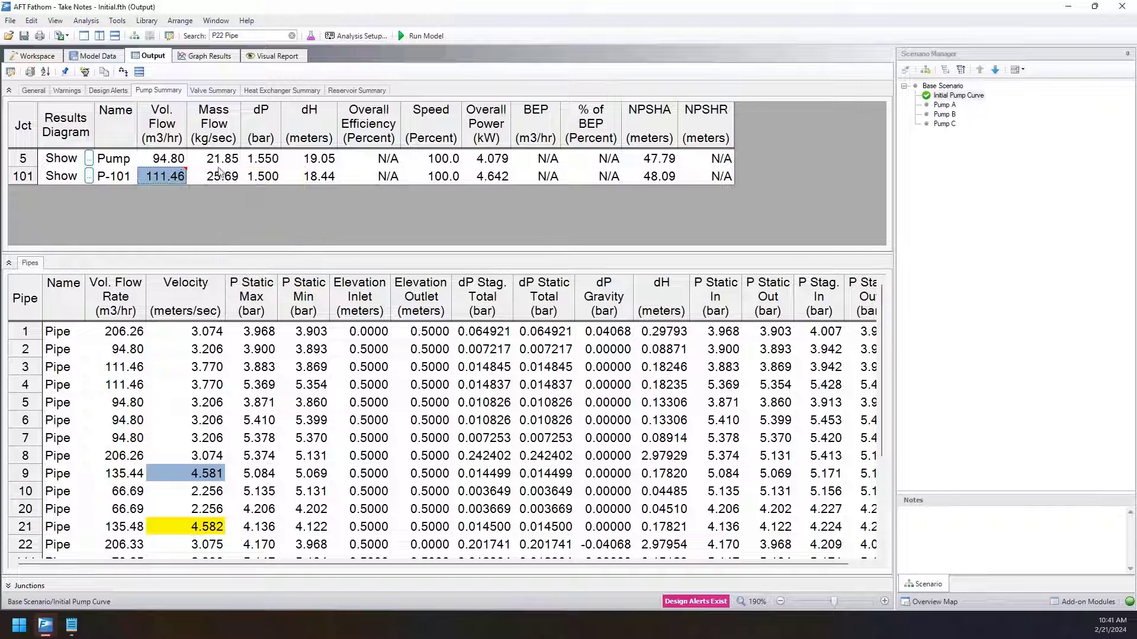
# Check the note on P-101's flow, then examine the Velocity column for all pipes, comparing pipes 1, 3, 9 and 21.
pyautogui.moveTo(164, 180)
pyautogui.click(220, 366)
pyautogui.scroll(-3, 234, 450)
pyautogui.scroll(3, 235, 493)
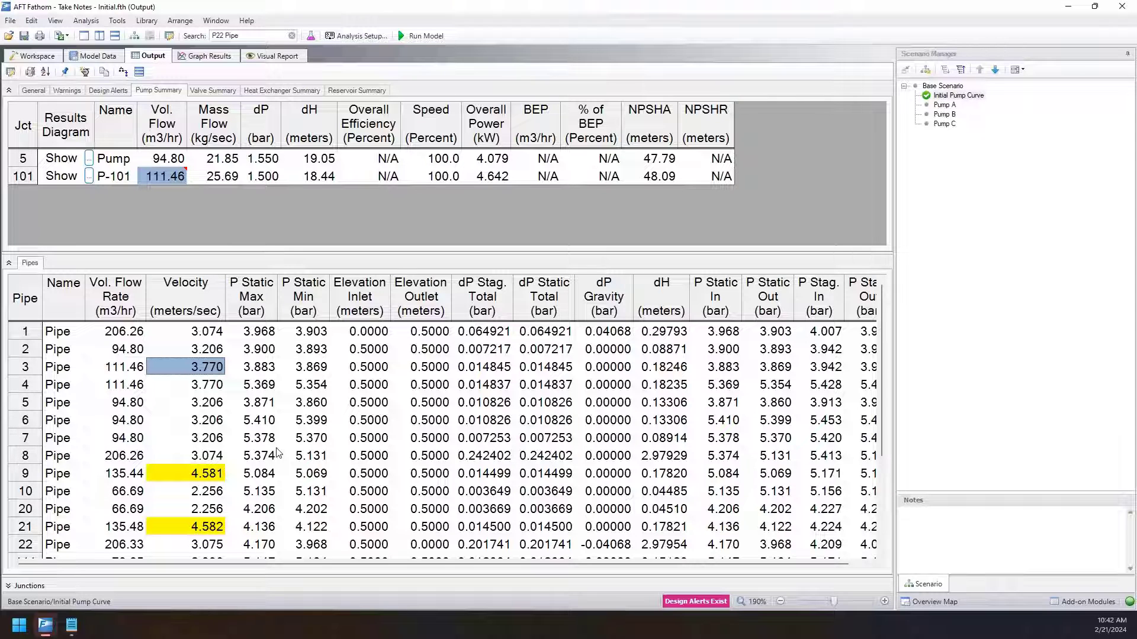
pyautogui.click(191, 330)
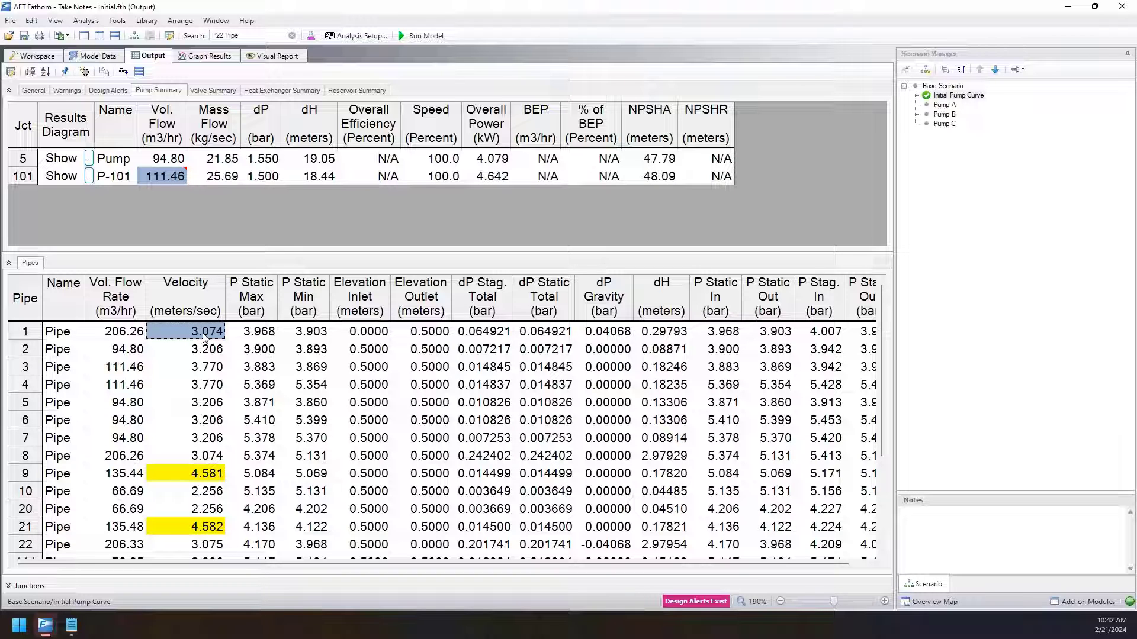
pyautogui.scroll(-3, 218, 377)
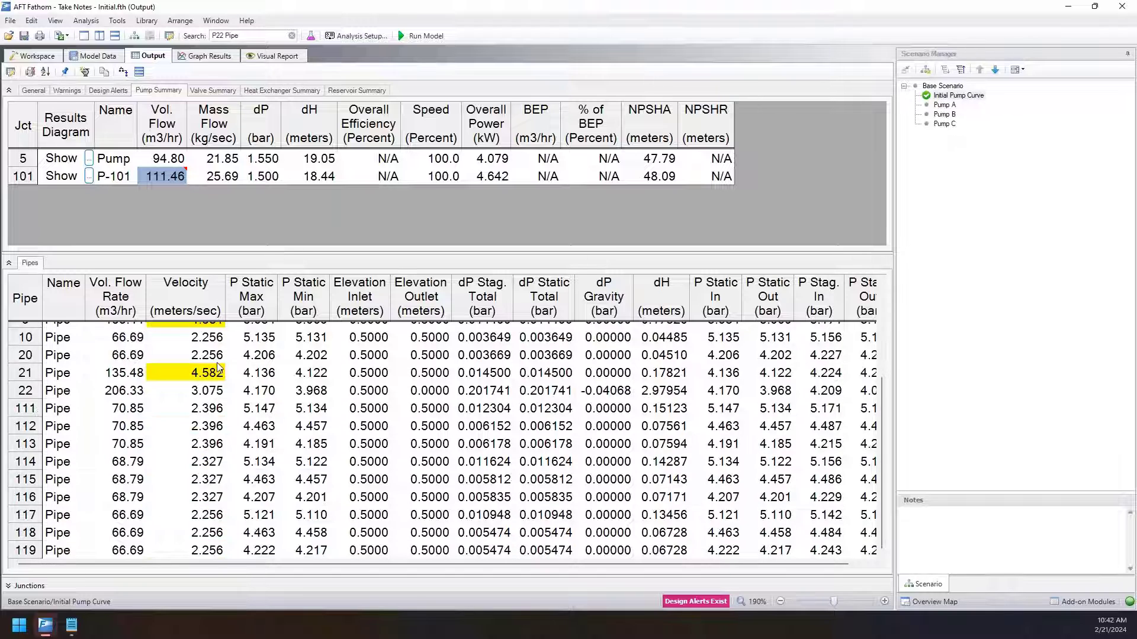
pyautogui.scroll(3, 218, 377)
pyautogui.click(205, 370)
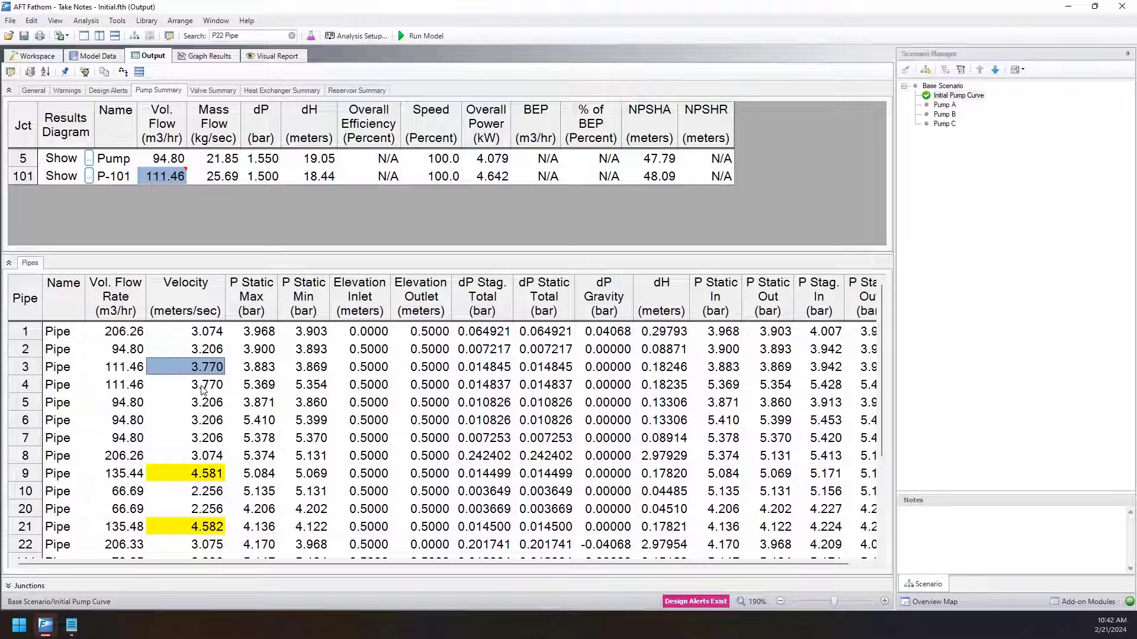
pyautogui.click(204, 479)
pyautogui.click(223, 531)
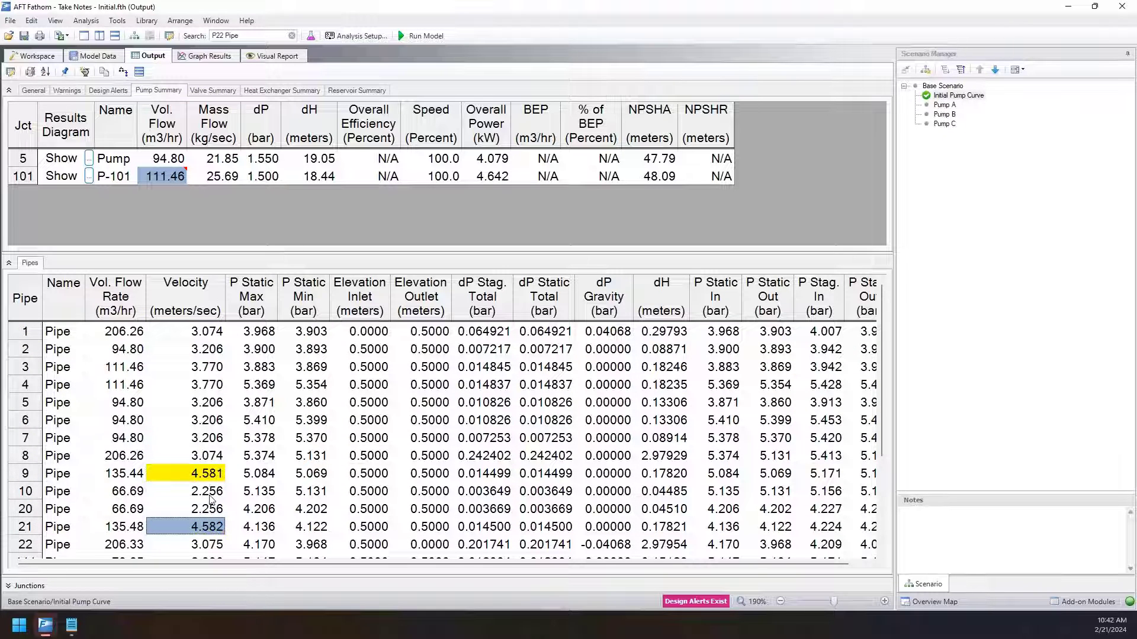
pyautogui.click(204, 477)
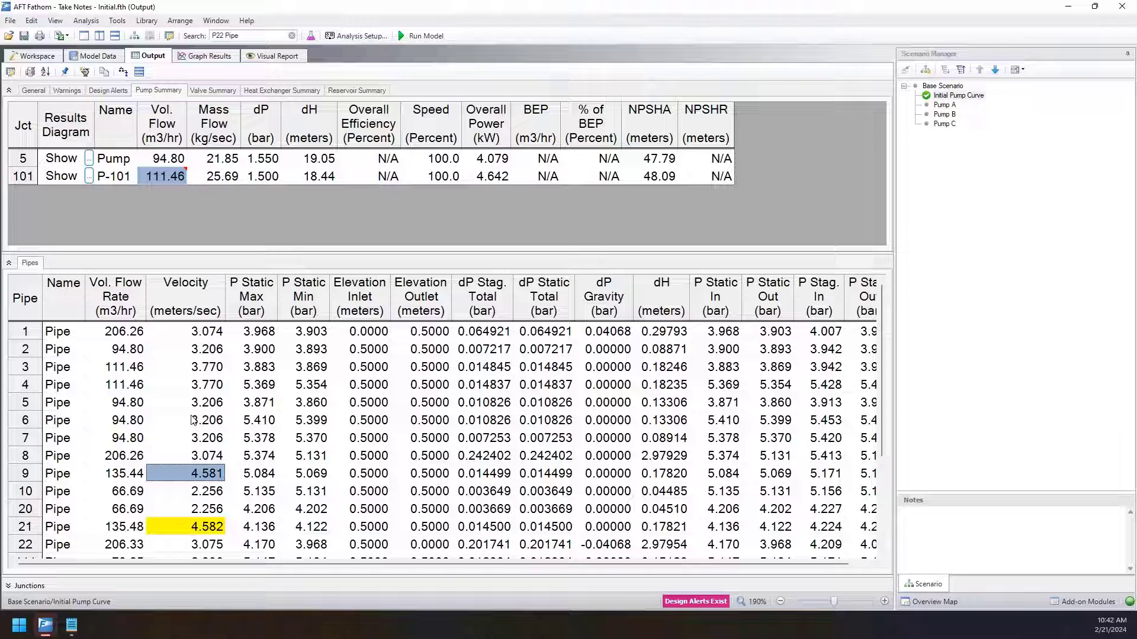
# Sort the Pipes table by velocity in descending order and select the eight highest velocities.
pyautogui.rightClick(181, 302)
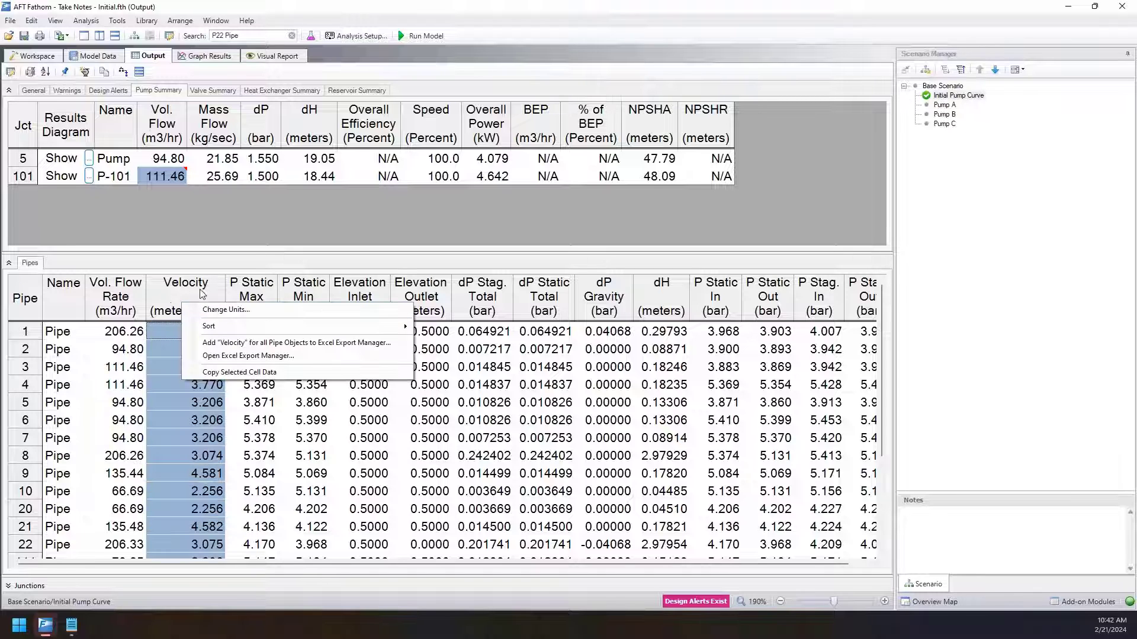
pyautogui.moveTo(230, 333)
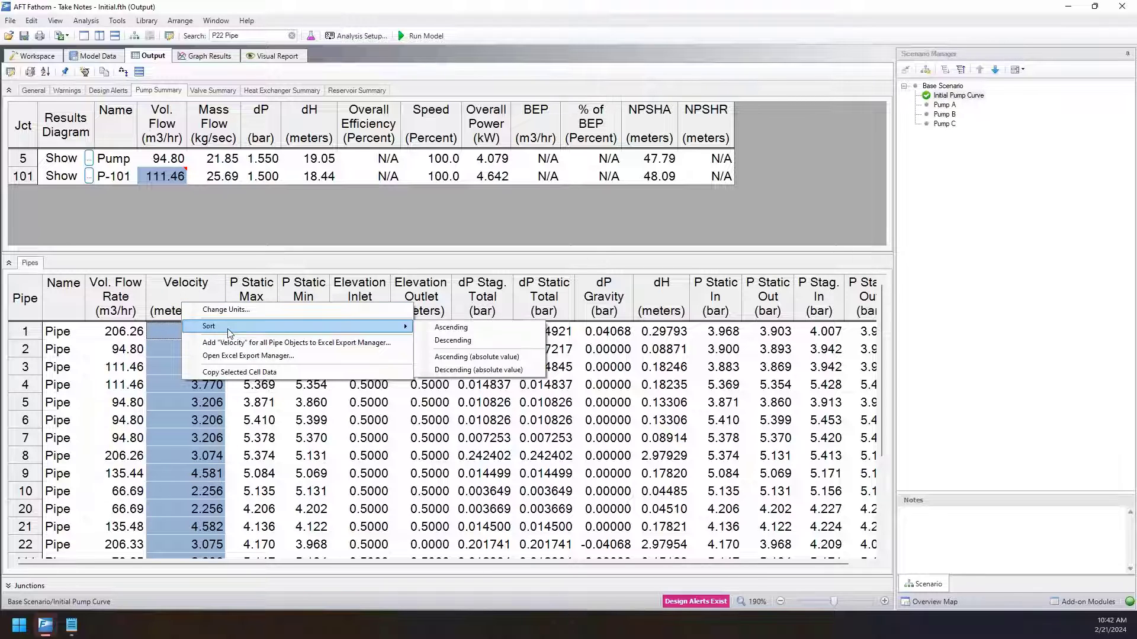
pyautogui.click(453, 340)
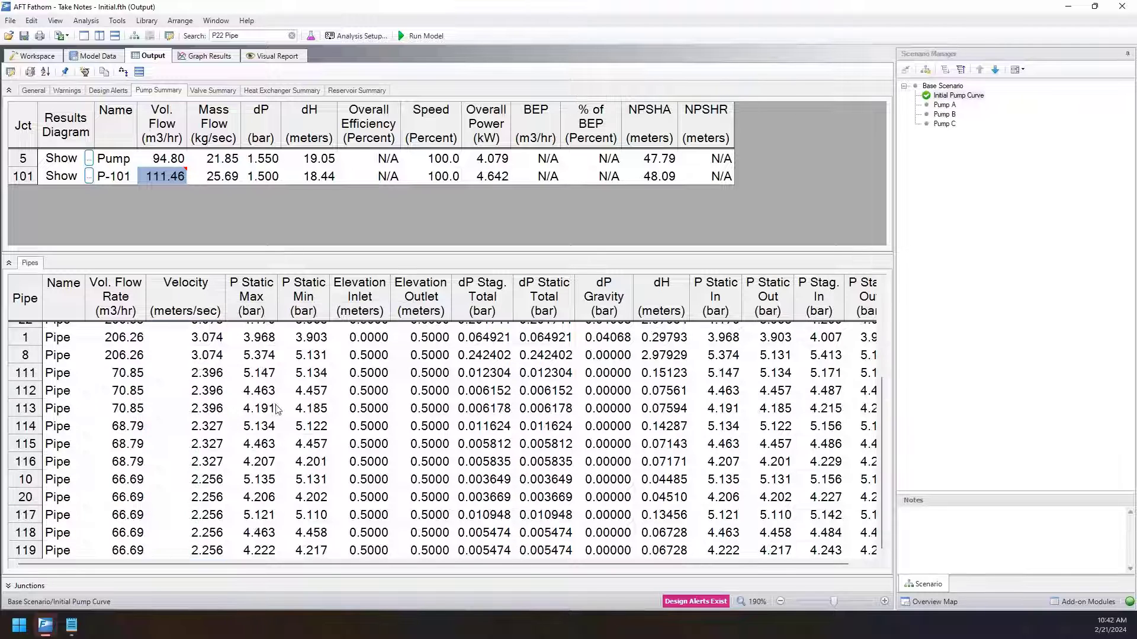
pyautogui.click(187, 355)
pyautogui.scroll(3, 212, 345)
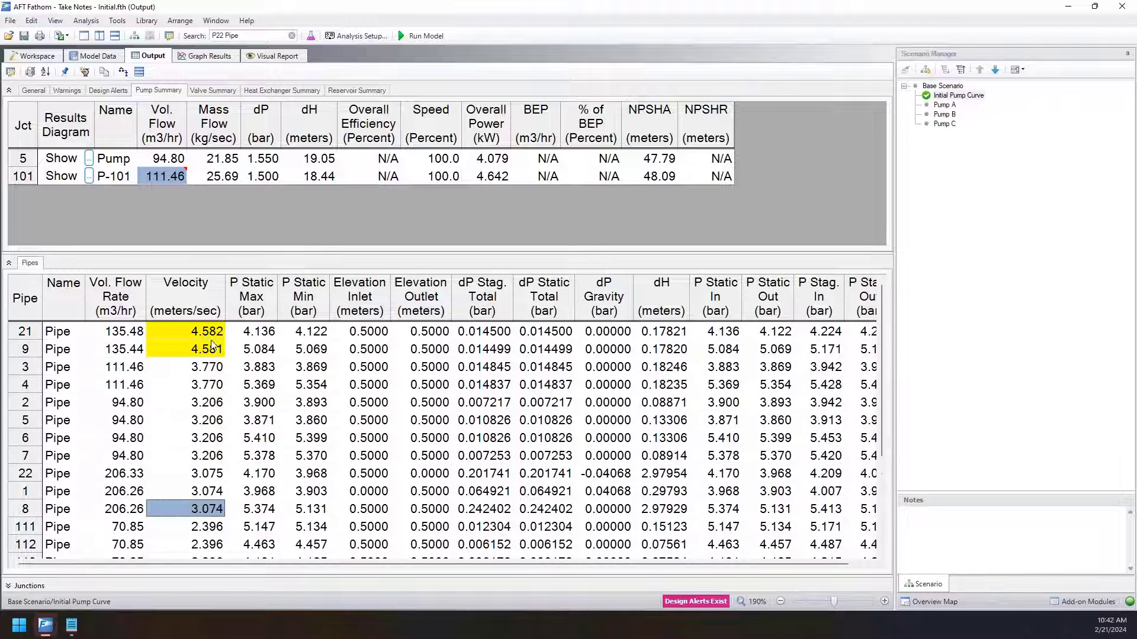
pyautogui.moveTo(207, 335); pyautogui.dragTo(189, 459)
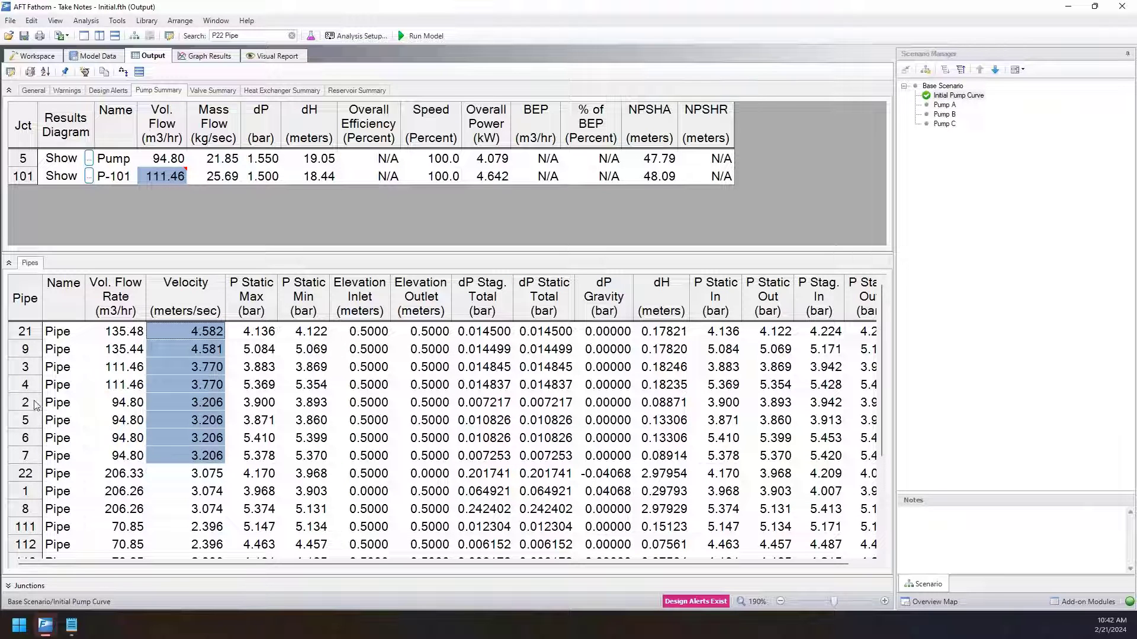
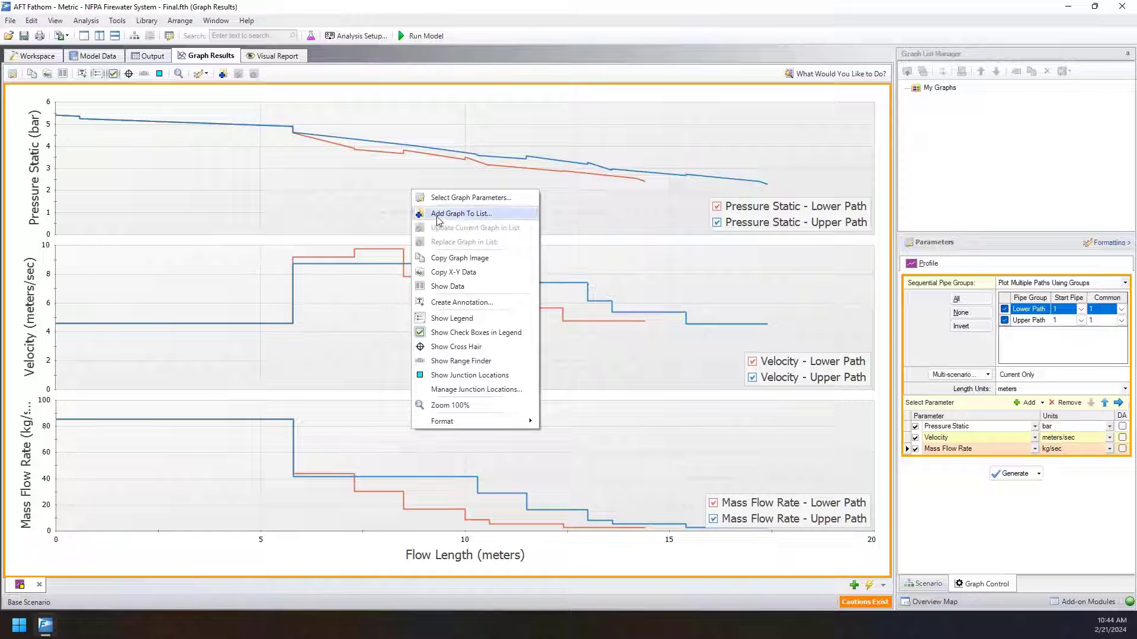
# Add the current profile graph to the graph list under the name "Profile Comparison".
pyautogui.click(473, 215)
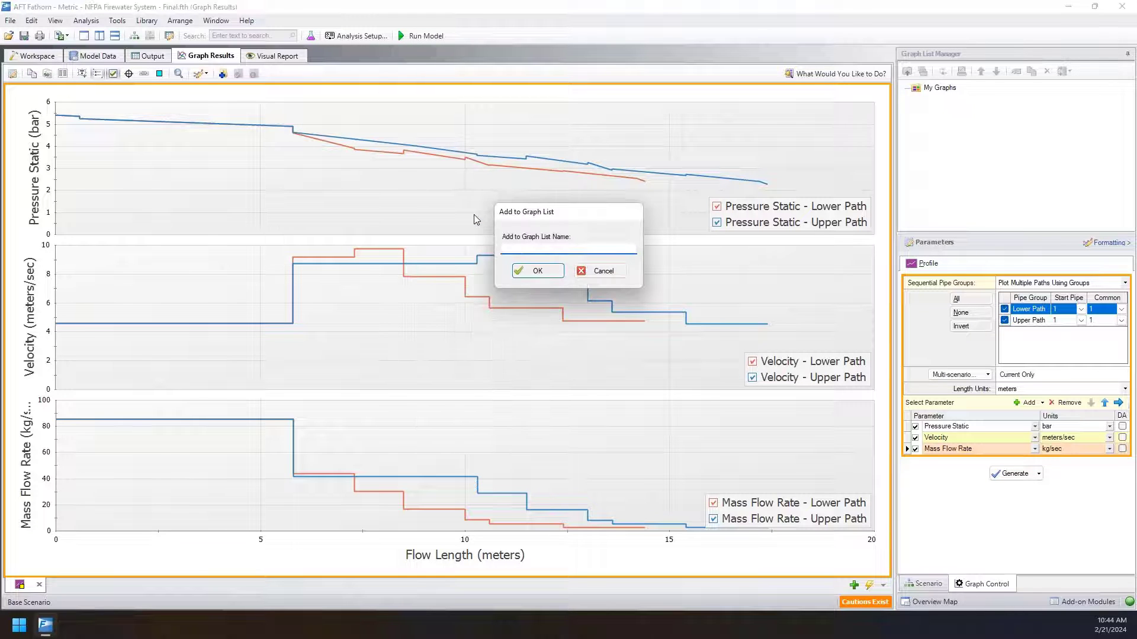
pyautogui.write('Profile G')
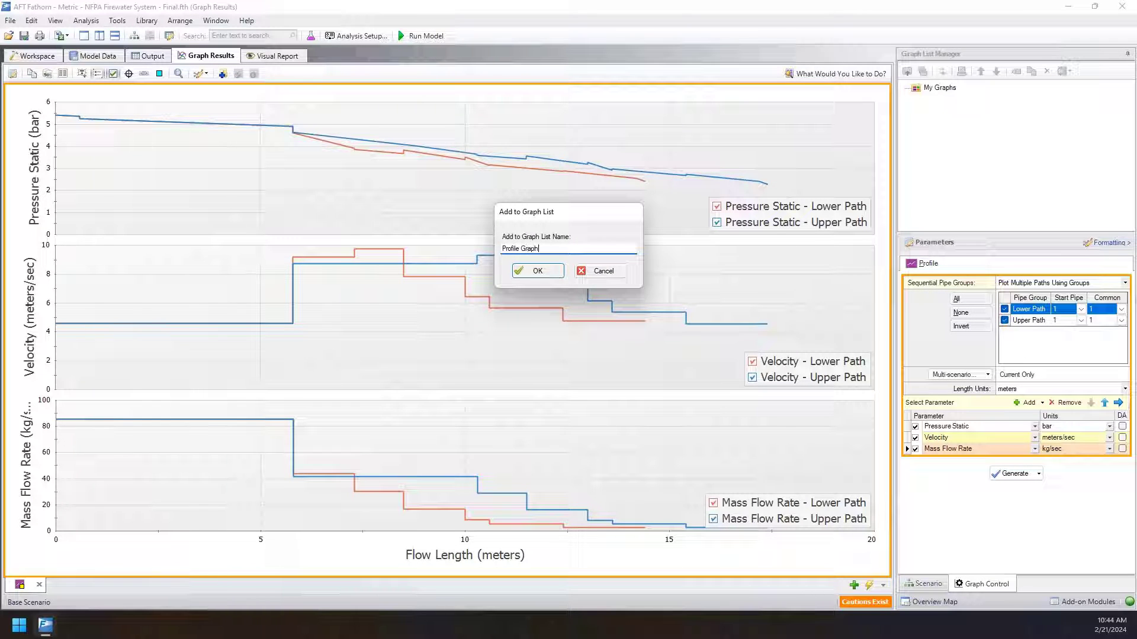
pyautogui.write('raph')
pyautogui.press('BackSpace')
pyautogui.press('BackSpace')
pyautogui.write('son')
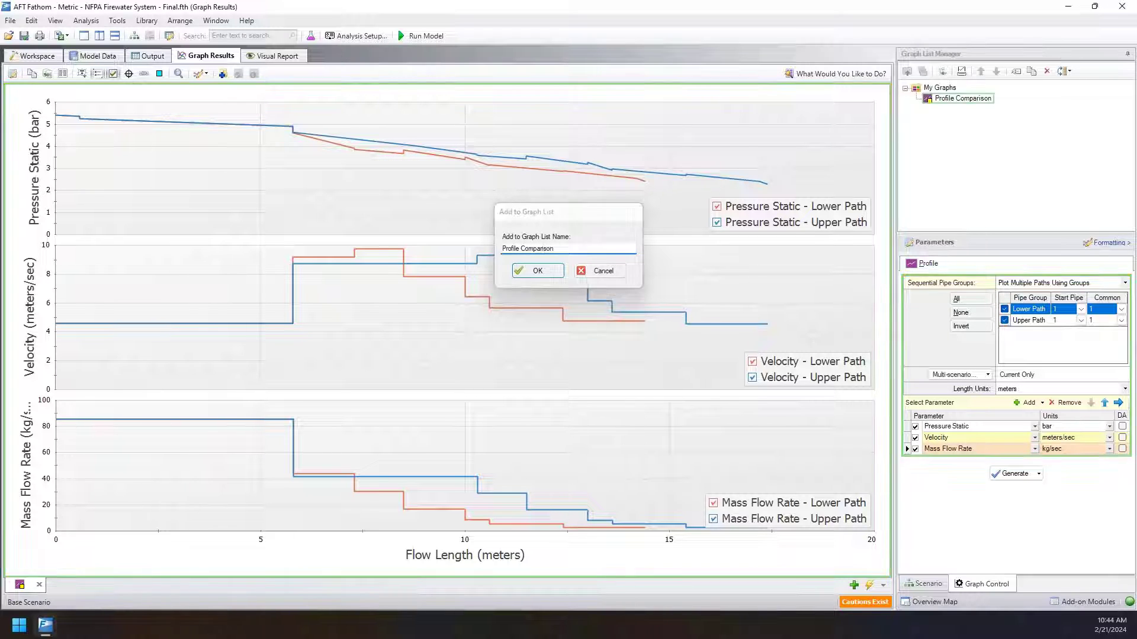
pyautogui.press('Return')
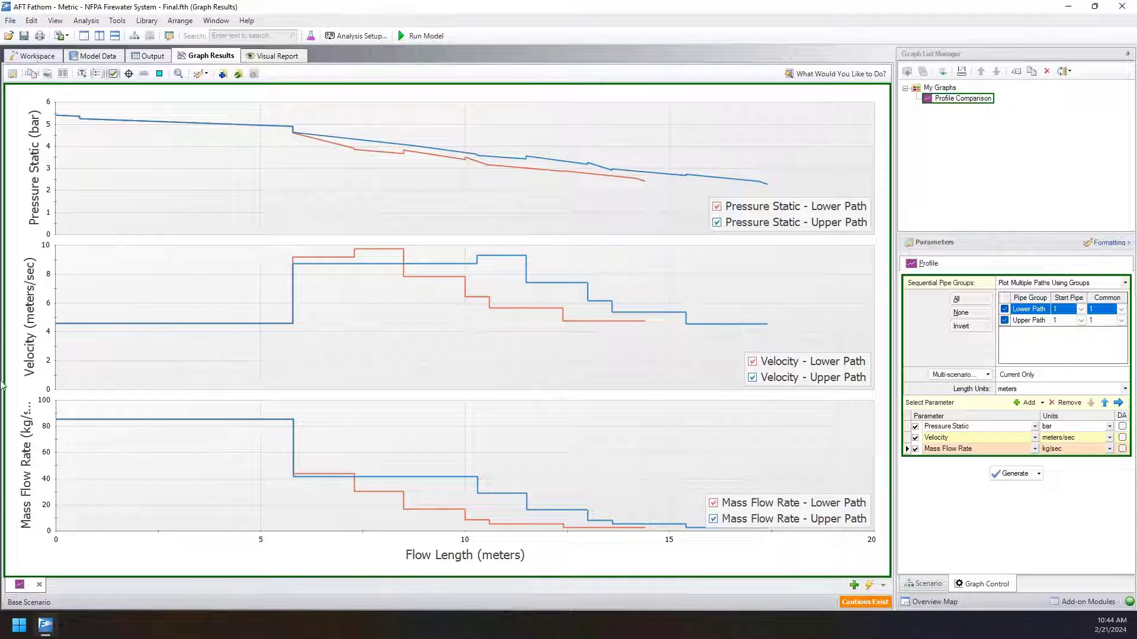
# Close the open graph and reload Profile Comparison from the graph list, agreeing to copy the error log path.
pyautogui.click(38, 585)
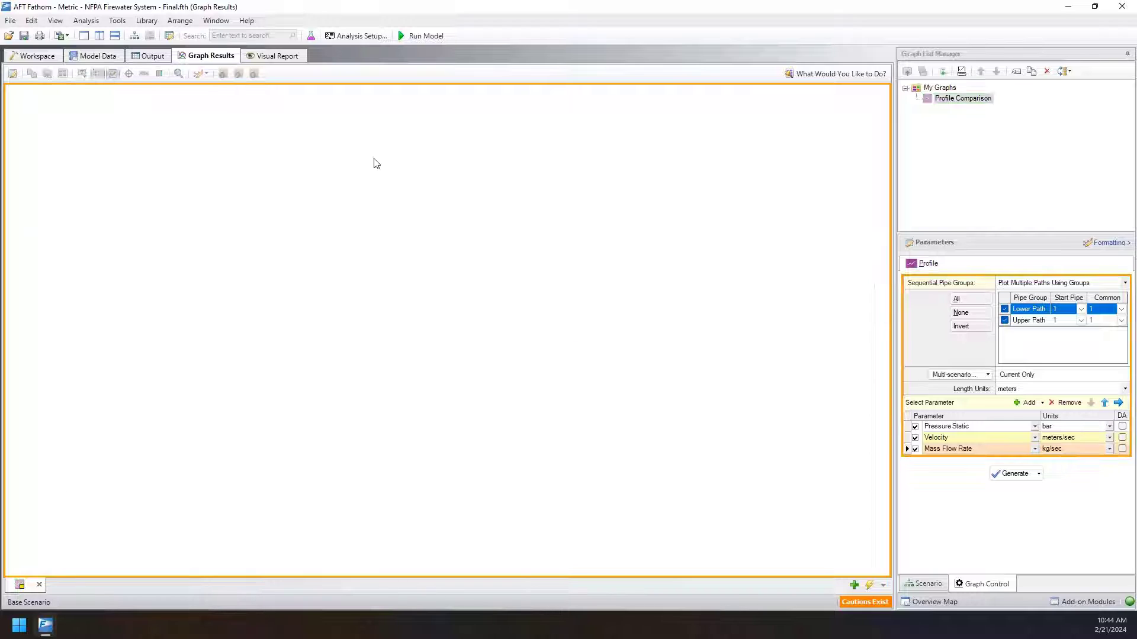
pyautogui.doubleClick(976, 99)
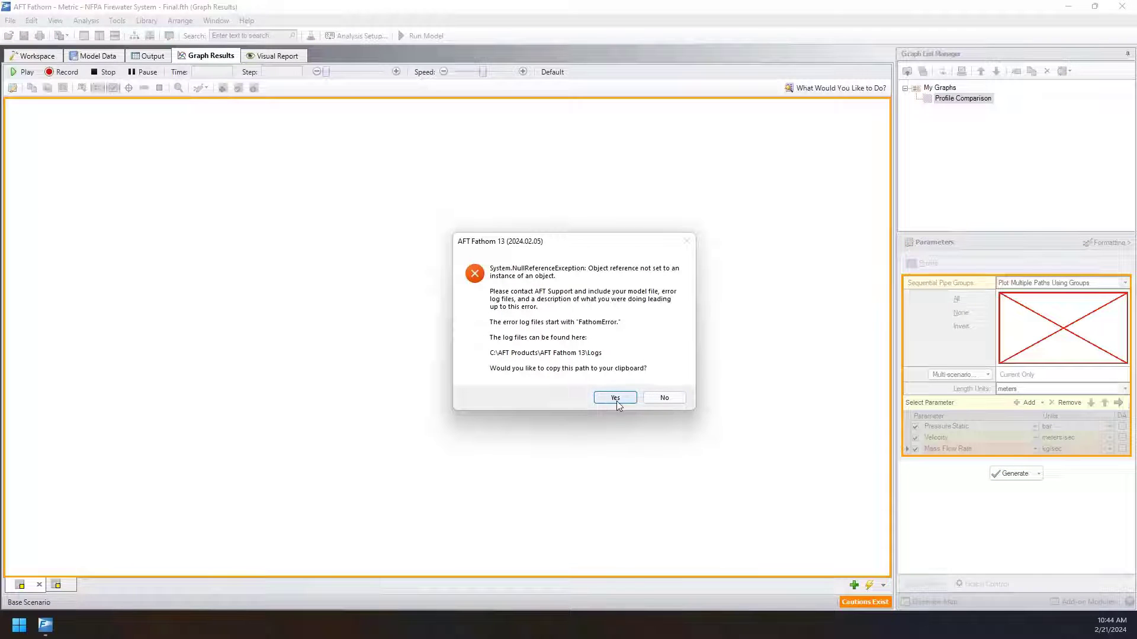
pyautogui.click(616, 398)
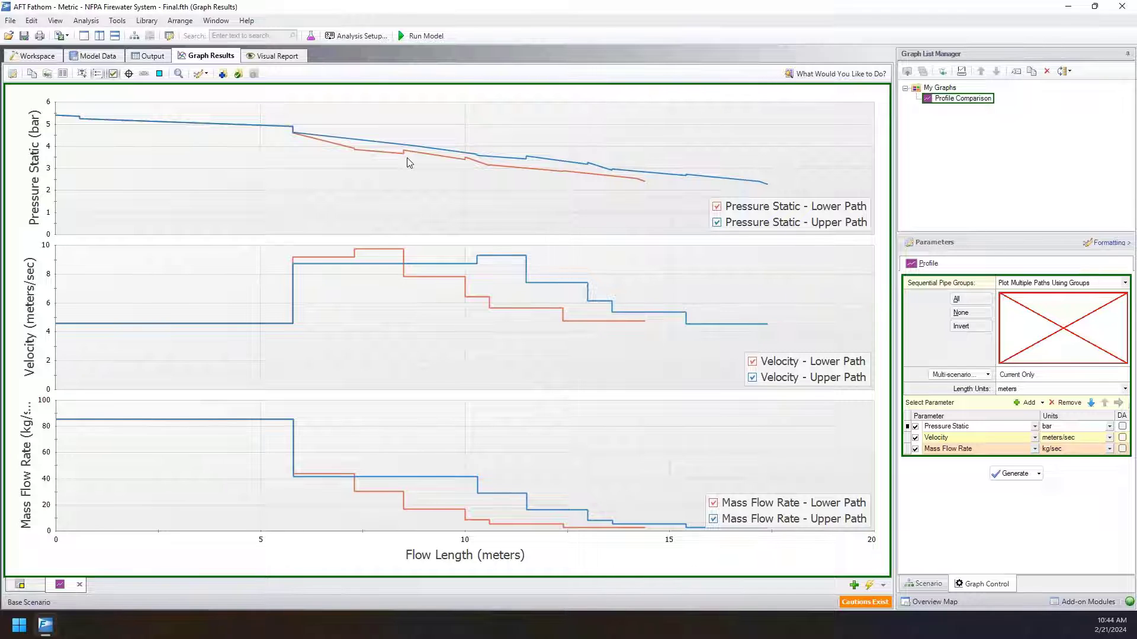
# Inspect the static pressure curves up close and display the Workspace side by side with Graph Results.
pyautogui.scroll(1, 409, 162)
pyautogui.scroll(-1, 407, 158)
pyautogui.scroll(9, 419, 150)
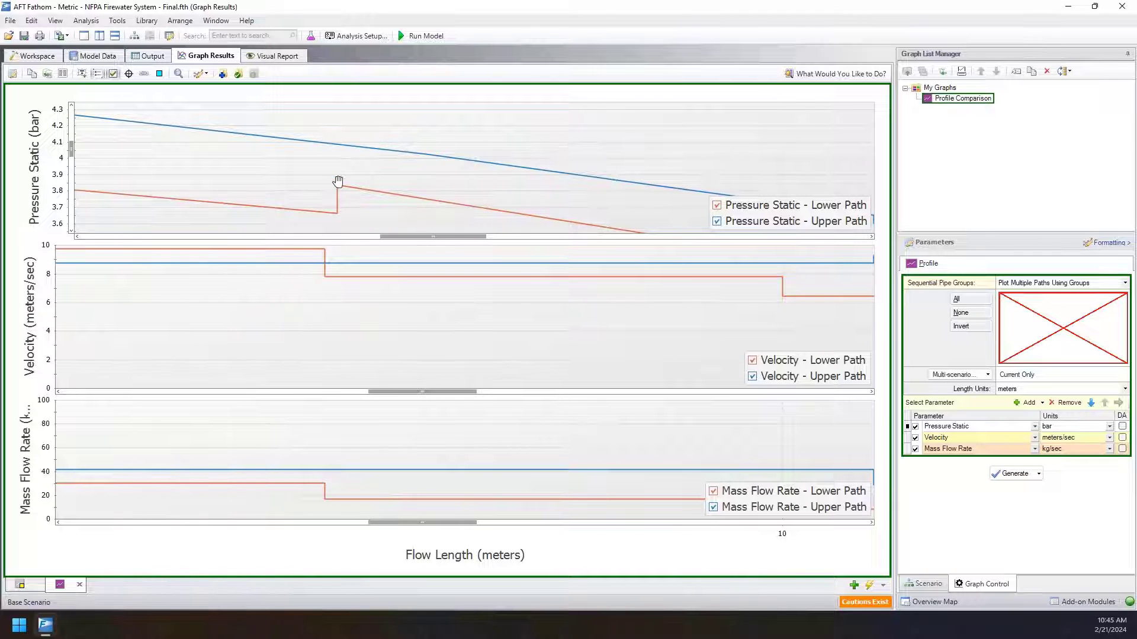
pyautogui.scroll(-5, 337, 181)
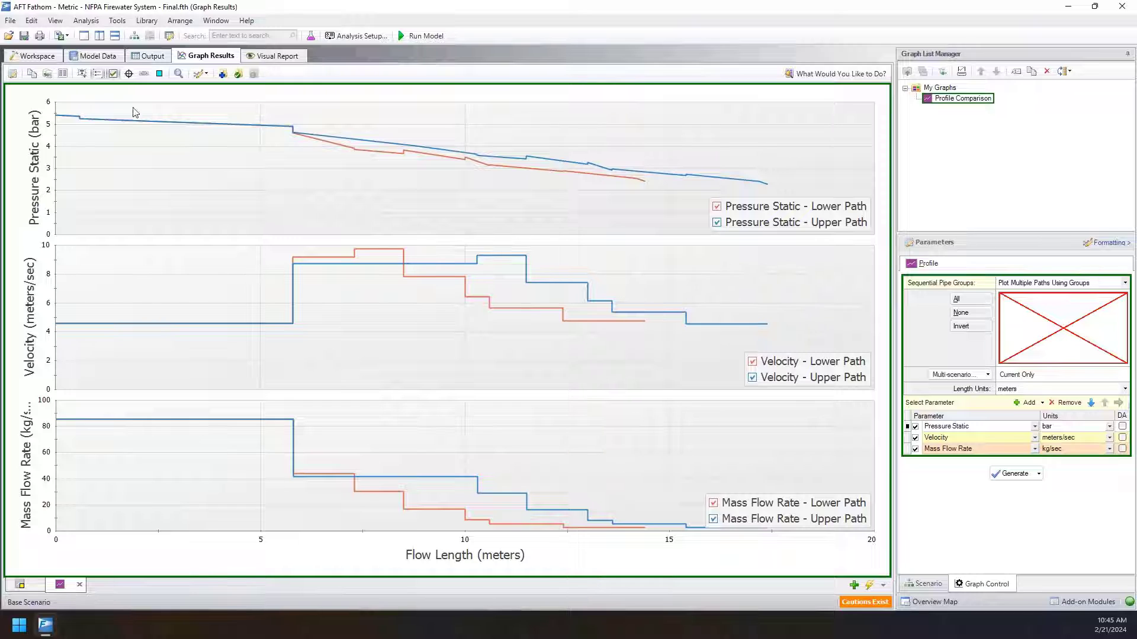
pyautogui.moveTo(211, 55); pyautogui.dragTo(483, 325)
pyautogui.click(37, 55)
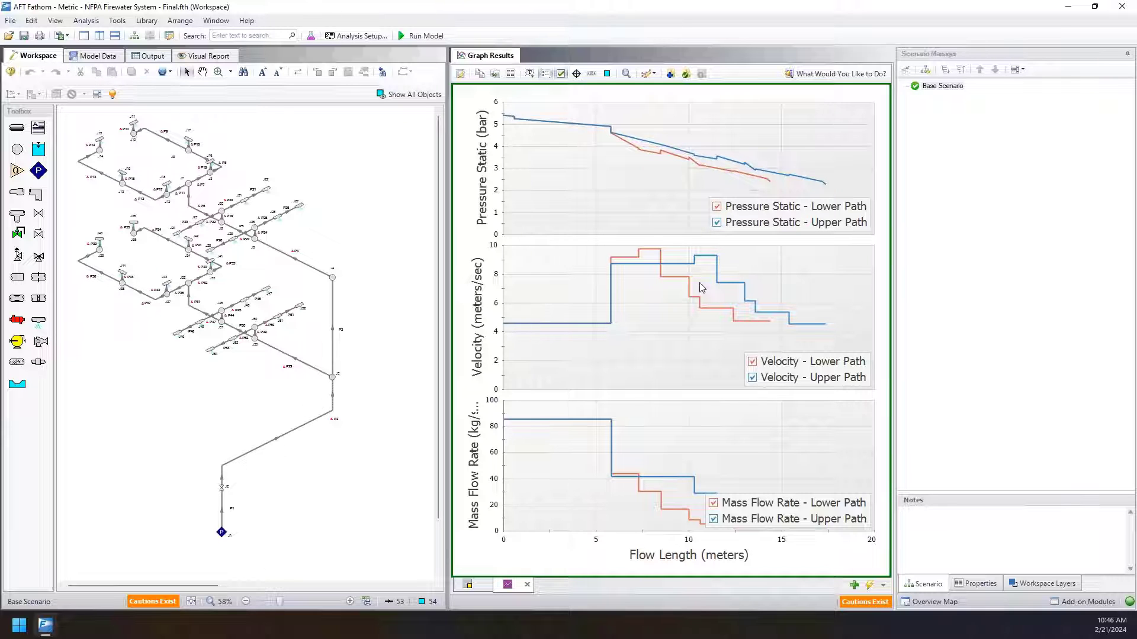
# Read the Lower Path's static pressure around 8.5 m with the cross hair and move the pressure legend above the curves.
pyautogui.click(573, 76)
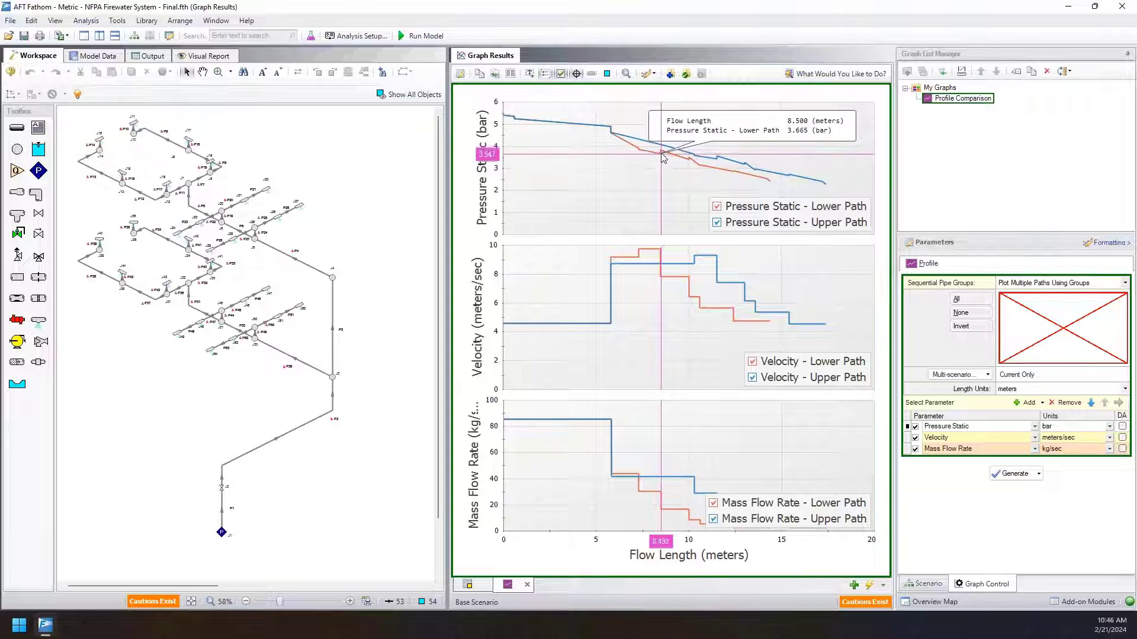
pyautogui.scroll(3, 663, 155)
pyautogui.scroll(3, 630, 152)
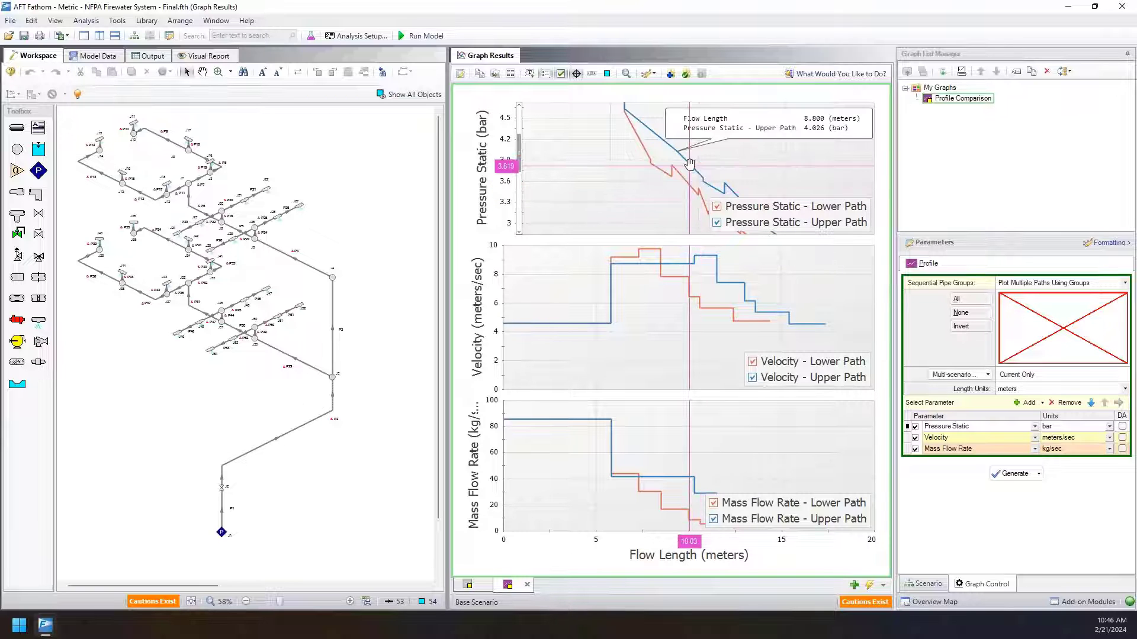
pyautogui.click(575, 75)
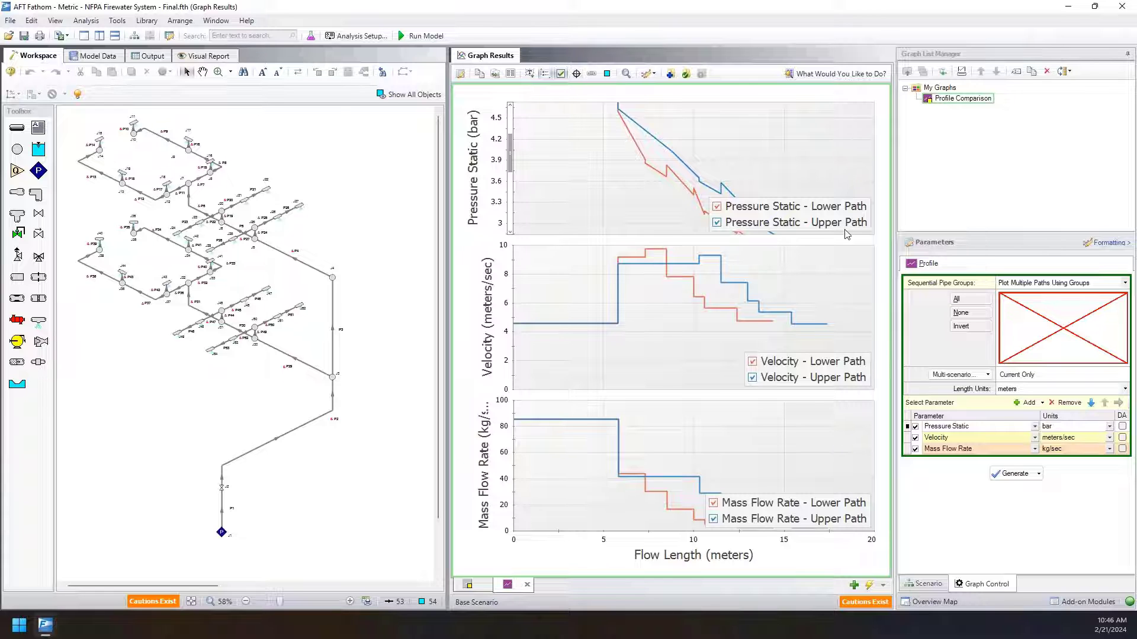
pyautogui.moveTo(840, 225); pyautogui.dragTo(789, 132)
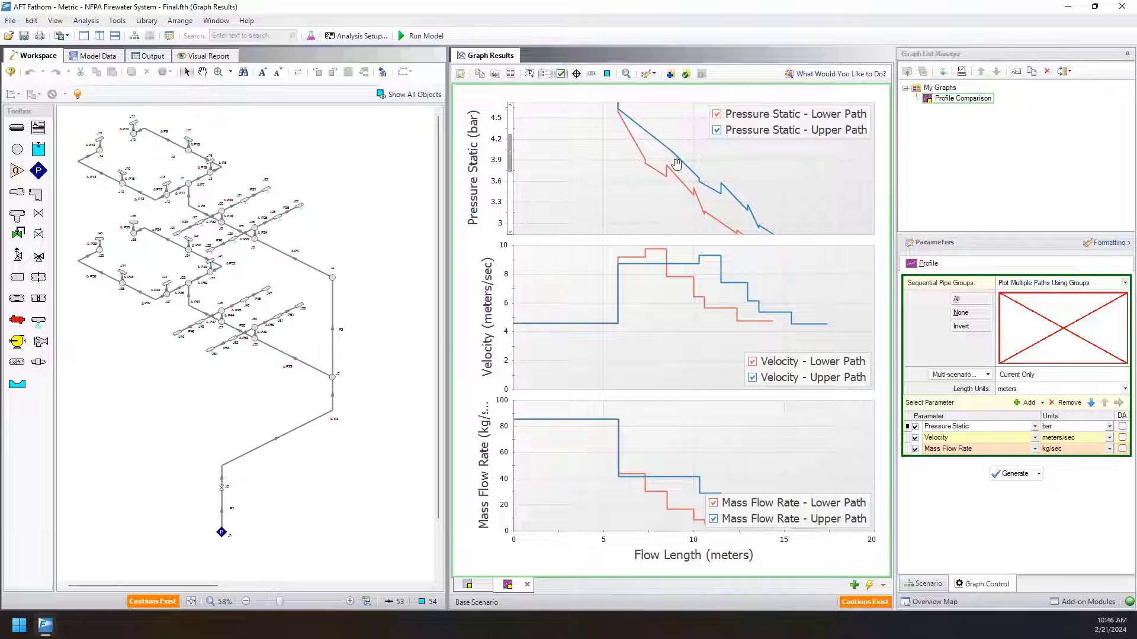
pyautogui.click(531, 74)
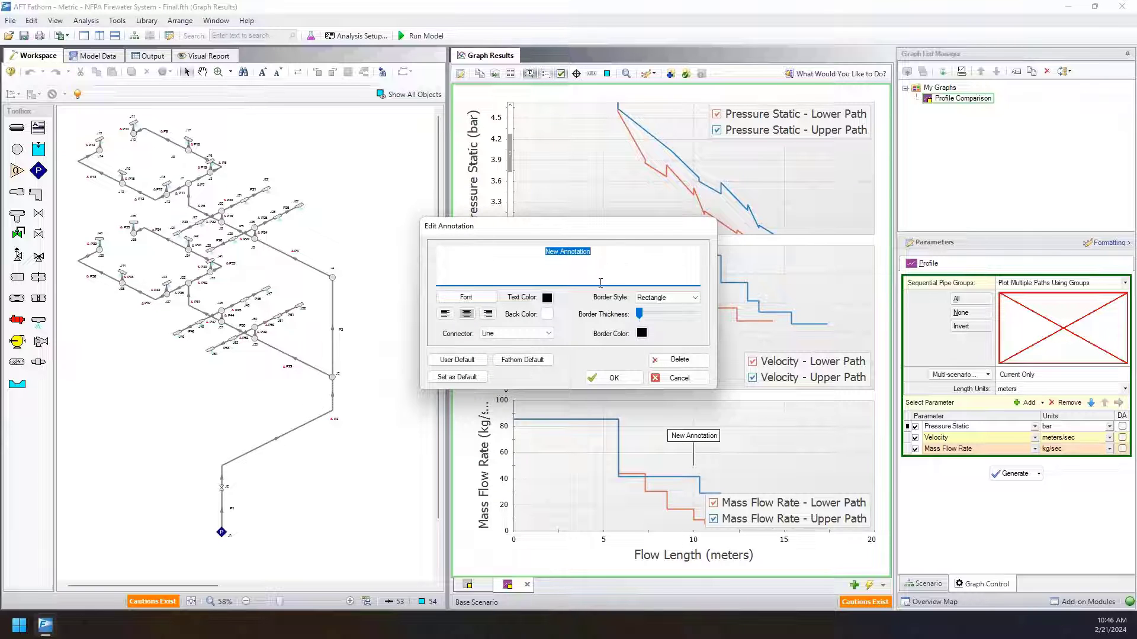
pyautogui.click(681, 379)
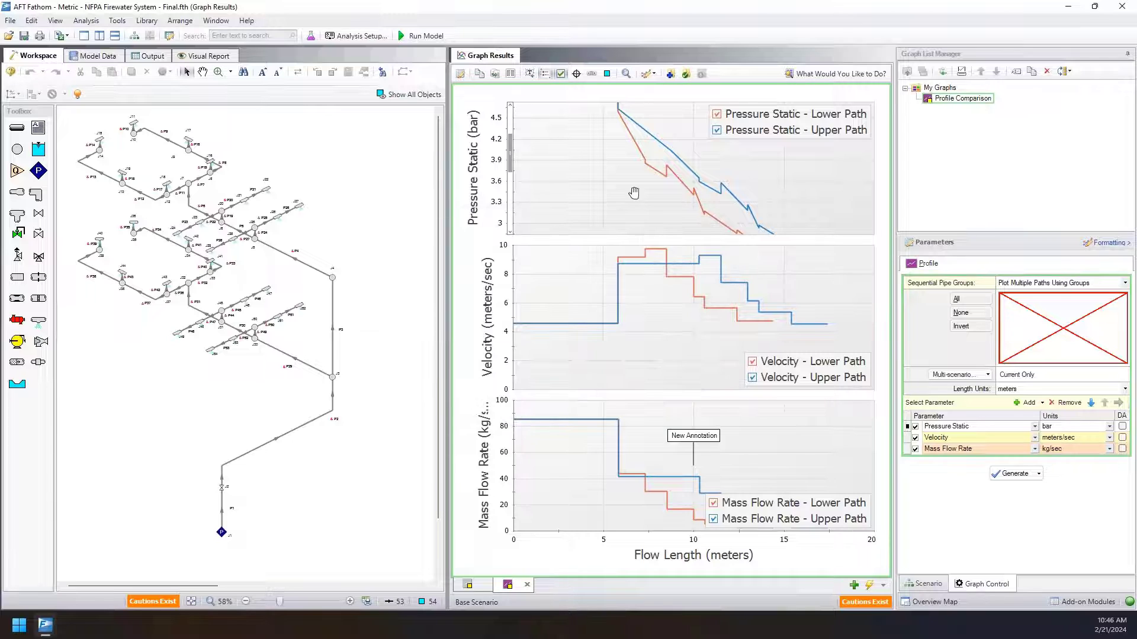
pyautogui.doubleClick(635, 172)
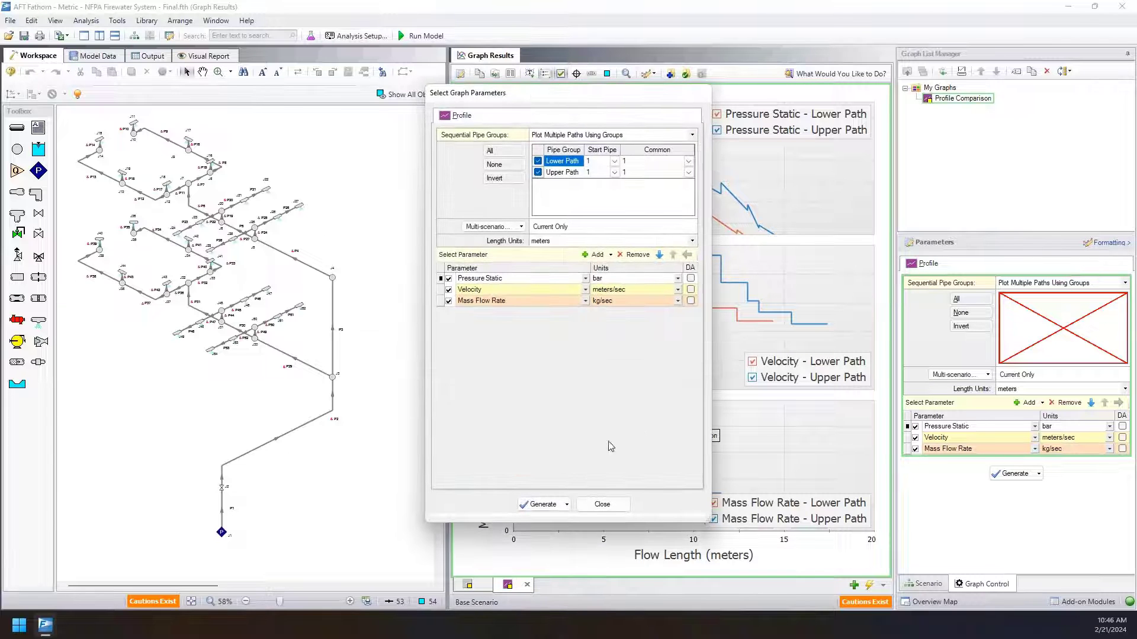
pyautogui.click(602, 504)
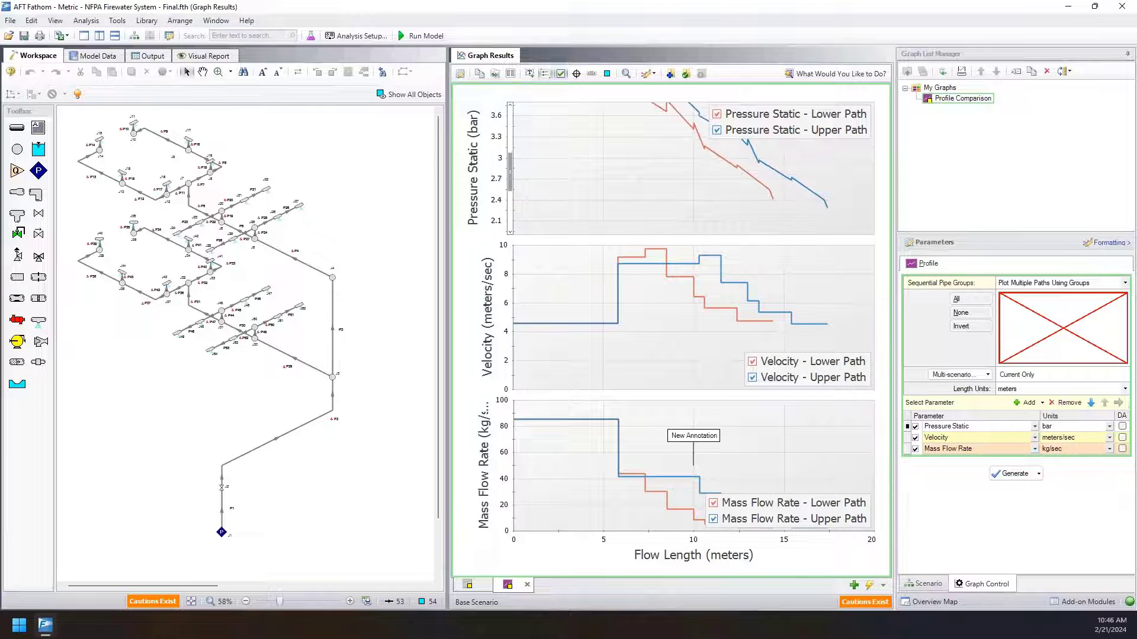
pyautogui.scroll(5, 647, 178)
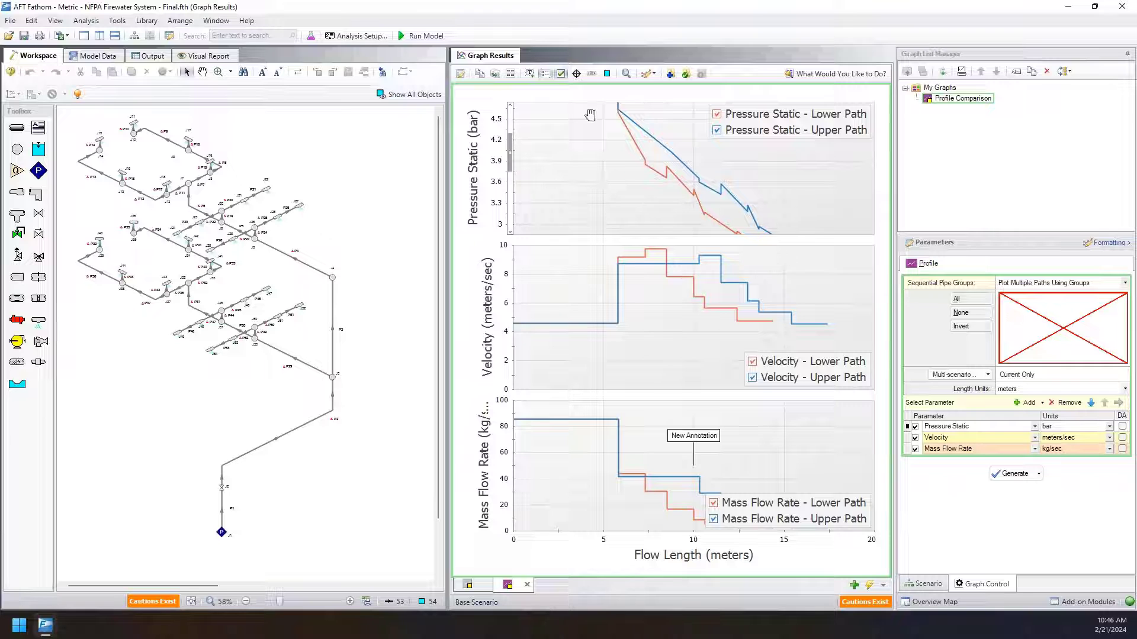
# Create a graph annotation reading "Pressure Recovery from velocity decrease".
pyautogui.click(527, 75)
pyautogui.write('Pressure REv')
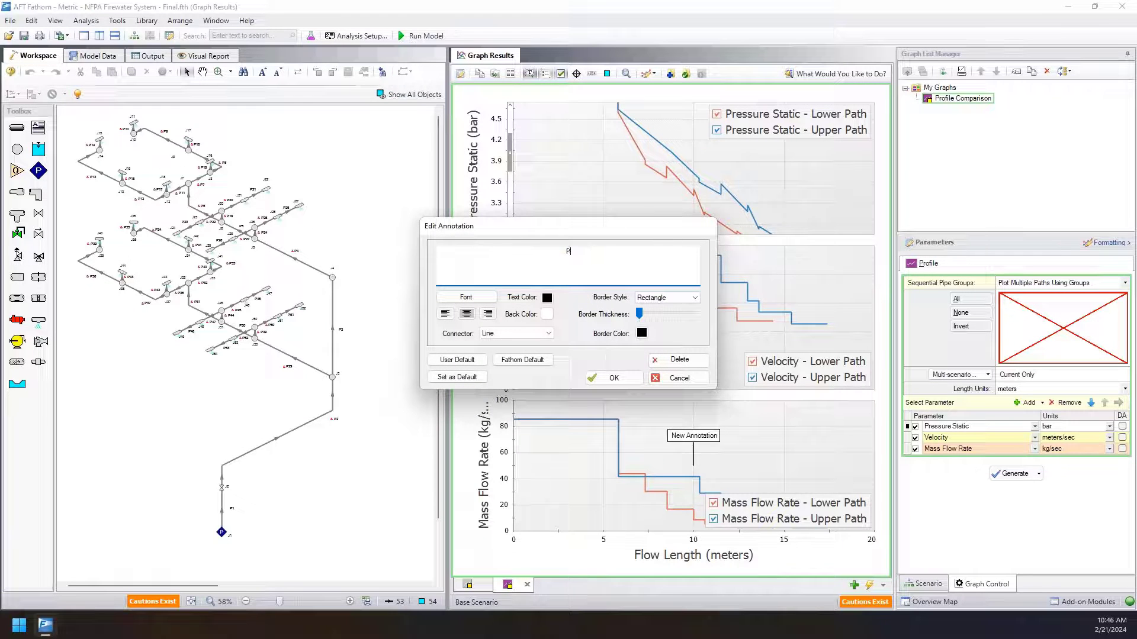
pyautogui.press('BackSpace')
pyautogui.press('BackSpace')
pyautogui.write('cove')
pyautogui.press('BackSpace')
pyautogui.press('BackSpace')
pyautogui.press('BackSpace')
pyautogui.write('covery from ')
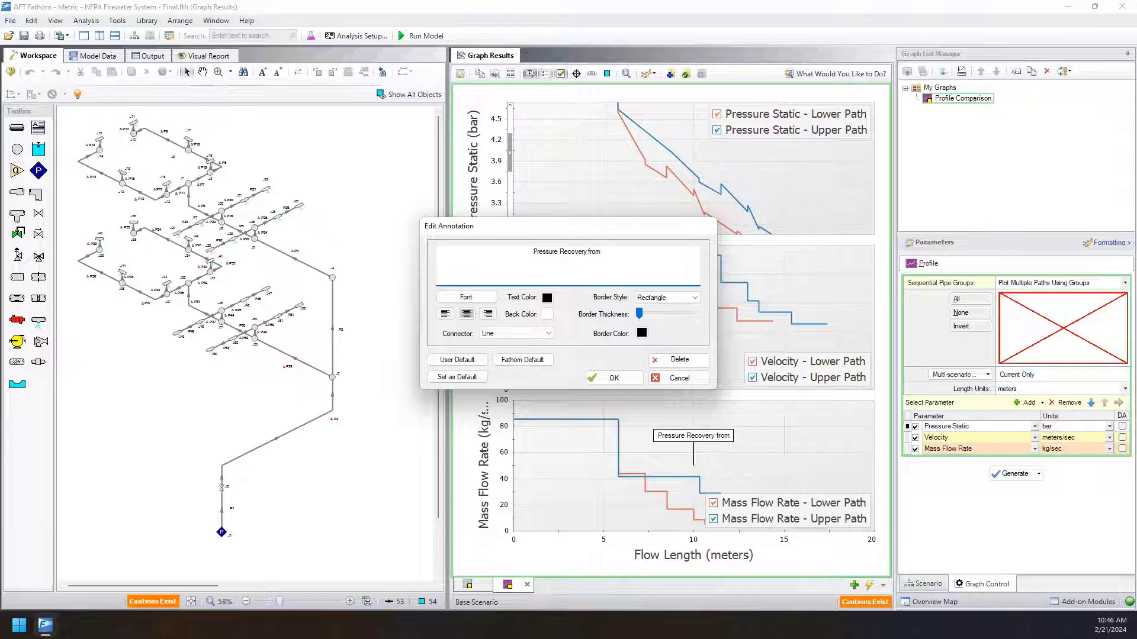
pyautogui.write('velocity decrea')
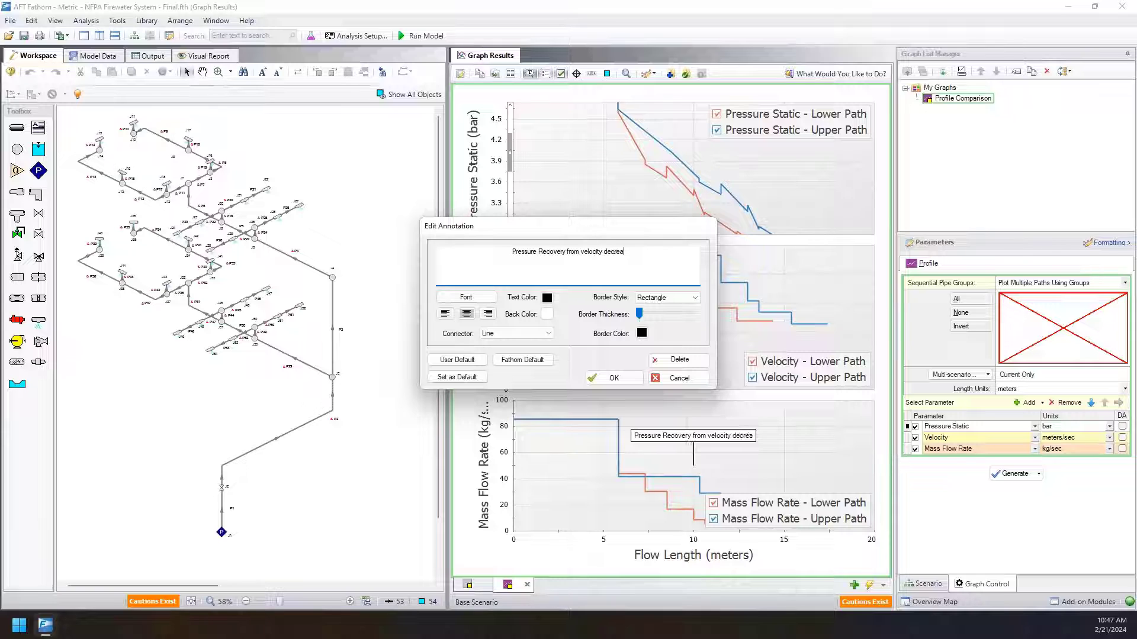
pyautogui.write('se')
pyautogui.click(613, 378)
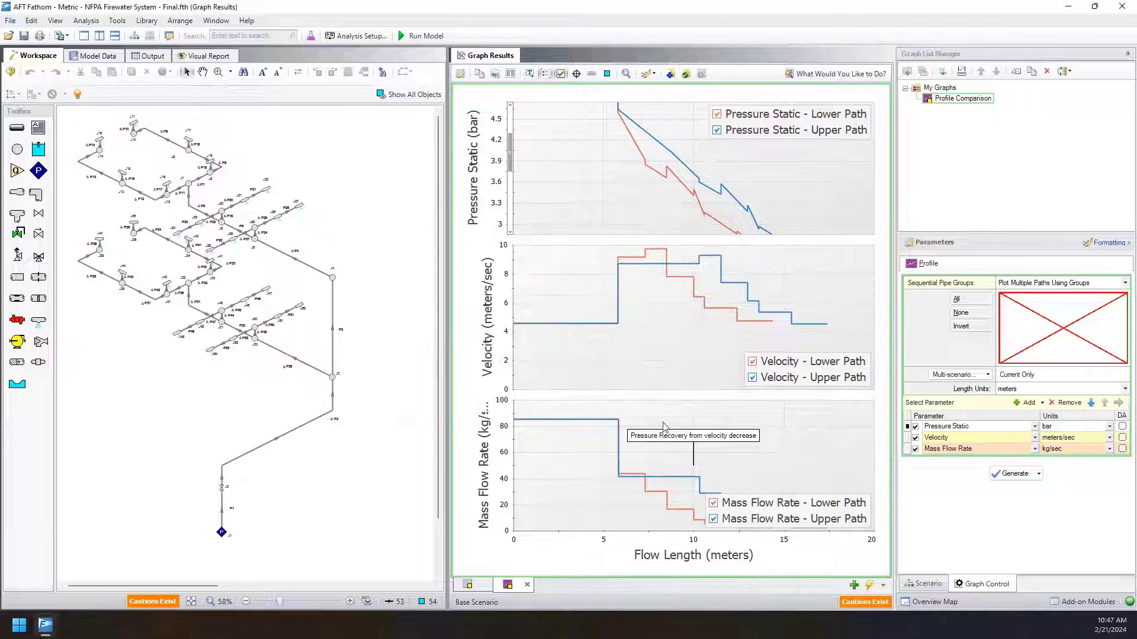
# Reposition the pressure recovery annotation with its connector on the Lower Path's mass flow drop, and delete the leftover "New Annotation".
pyautogui.click(692, 442)
pyautogui.moveTo(694, 466)
pyautogui.mouseDown()
pyautogui.moveTo(681, 233)
pyautogui.moveTo(632, 491)
pyautogui.moveTo(795, 452)
pyautogui.mouseUp()
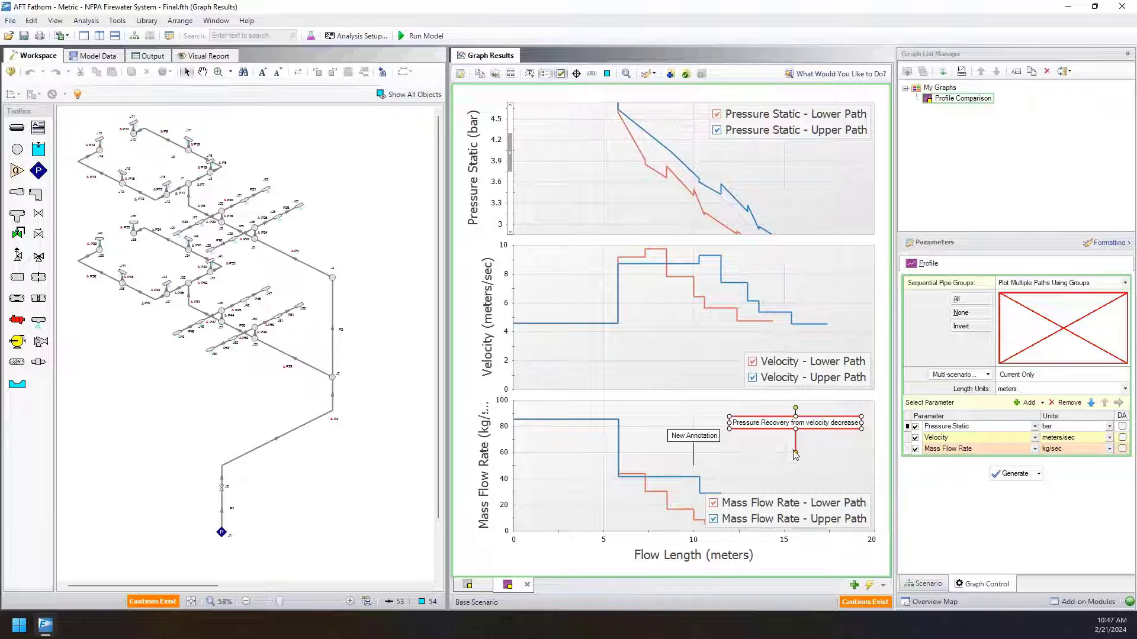
pyautogui.moveTo(796, 453)
pyautogui.mouseDown()
pyautogui.moveTo(641, 472)
pyautogui.moveTo(768, 458)
pyautogui.mouseUp()
pyautogui.rightClick(675, 436)
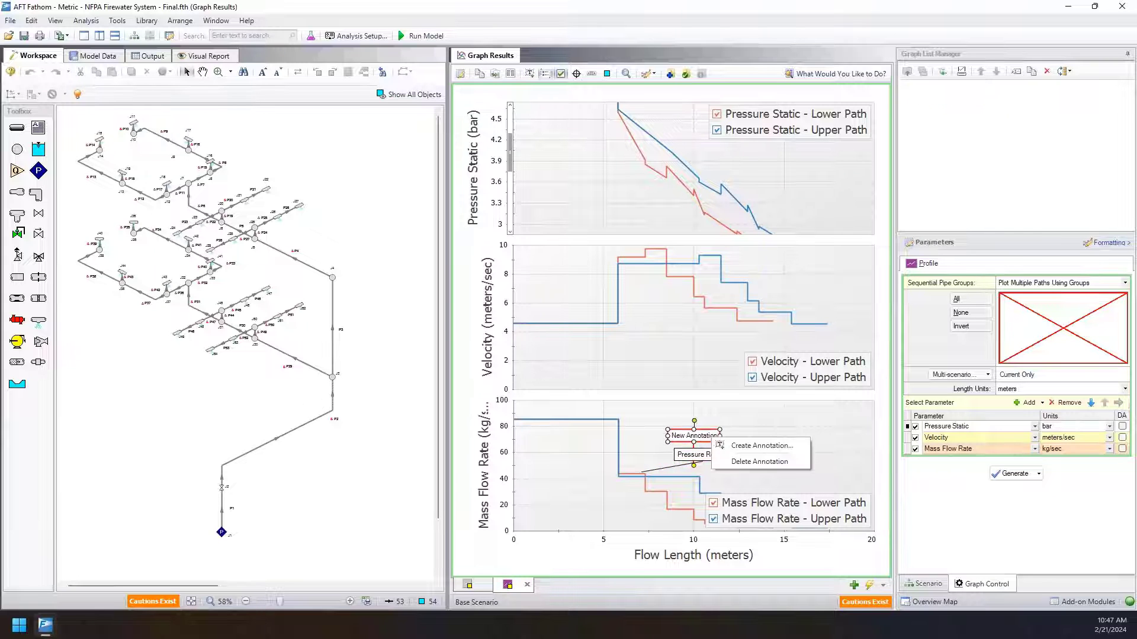
pyautogui.click(732, 457)
pyautogui.click(590, 354)
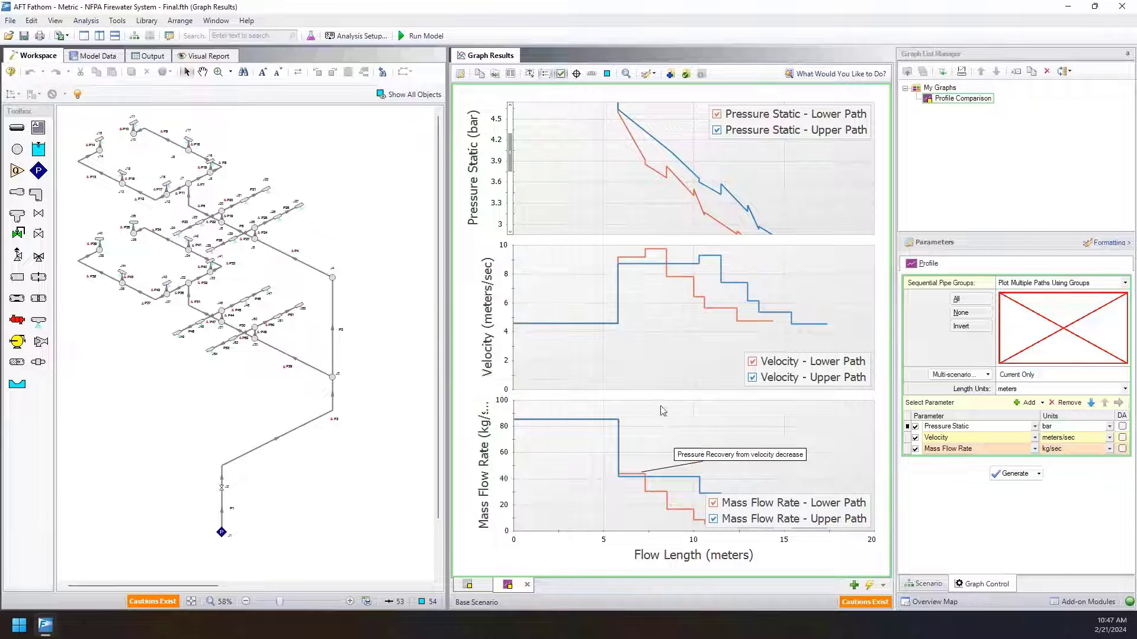
# Extend the annotation text to "Pressure Recovery from velocity decrease from reduction in mass flow".
pyautogui.doubleClick(710, 456)
pyautogui.click(670, 268)
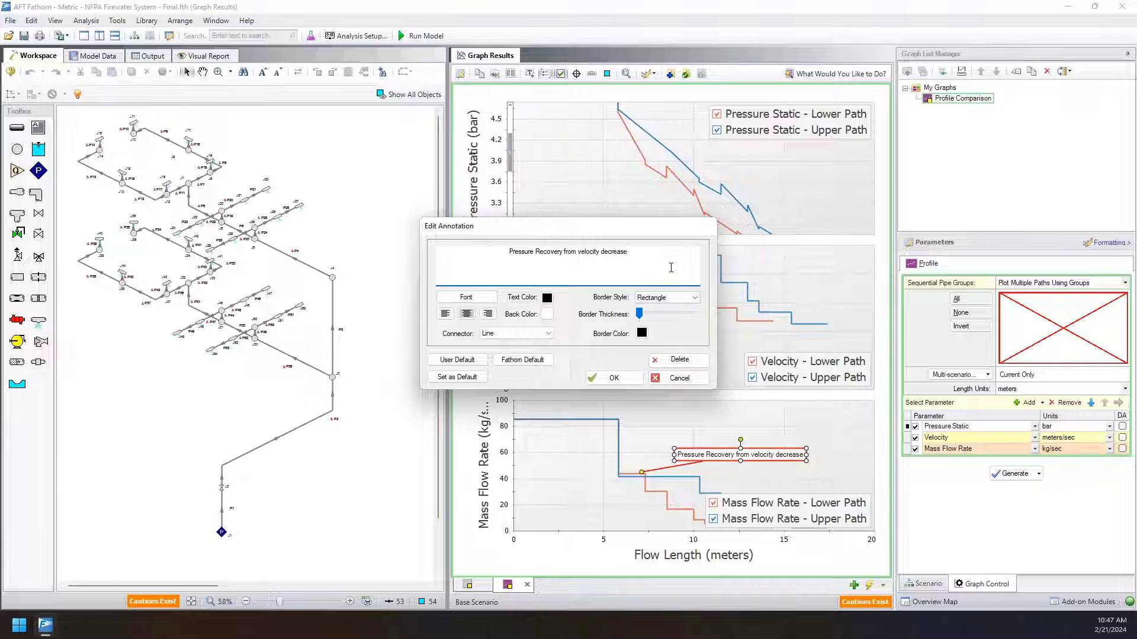
pyautogui.write('from reduc')
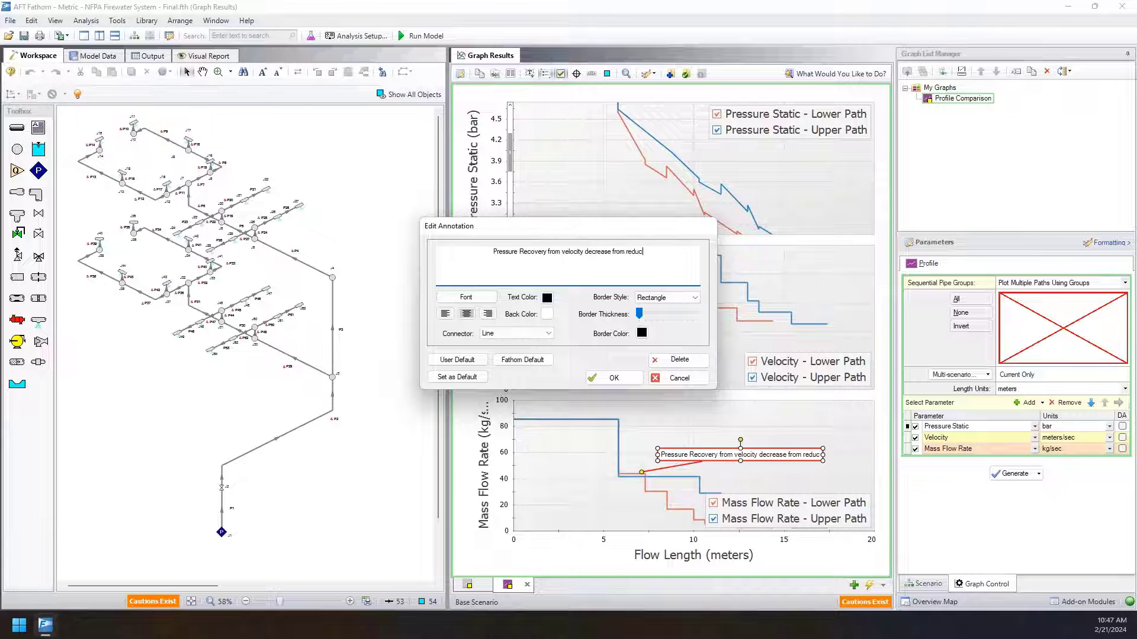
pyautogui.write('tion in mass flow')
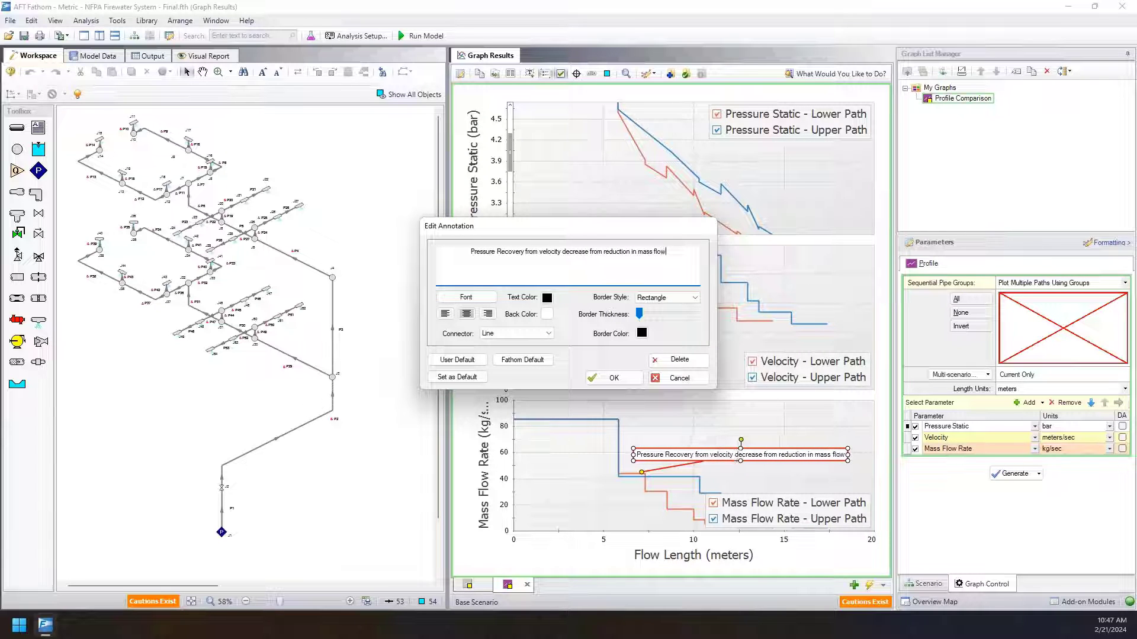
pyautogui.click(610, 378)
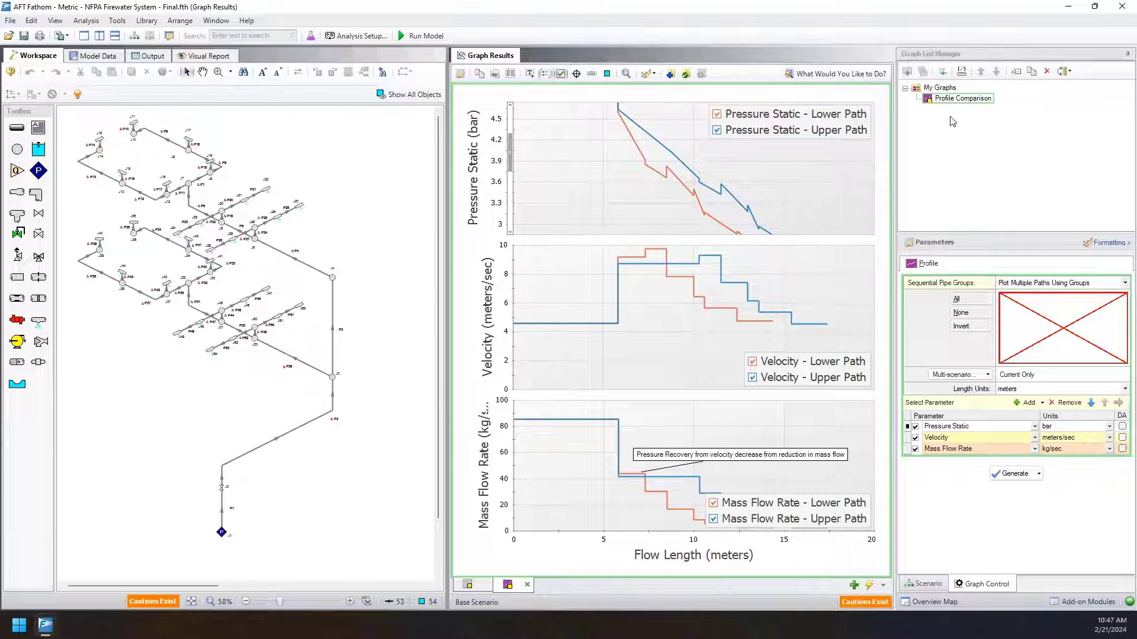
# Restore the pressure plot to its full range and update Profile Comparison in the graph list with the annotated graph.
pyautogui.rightClick(655, 217)
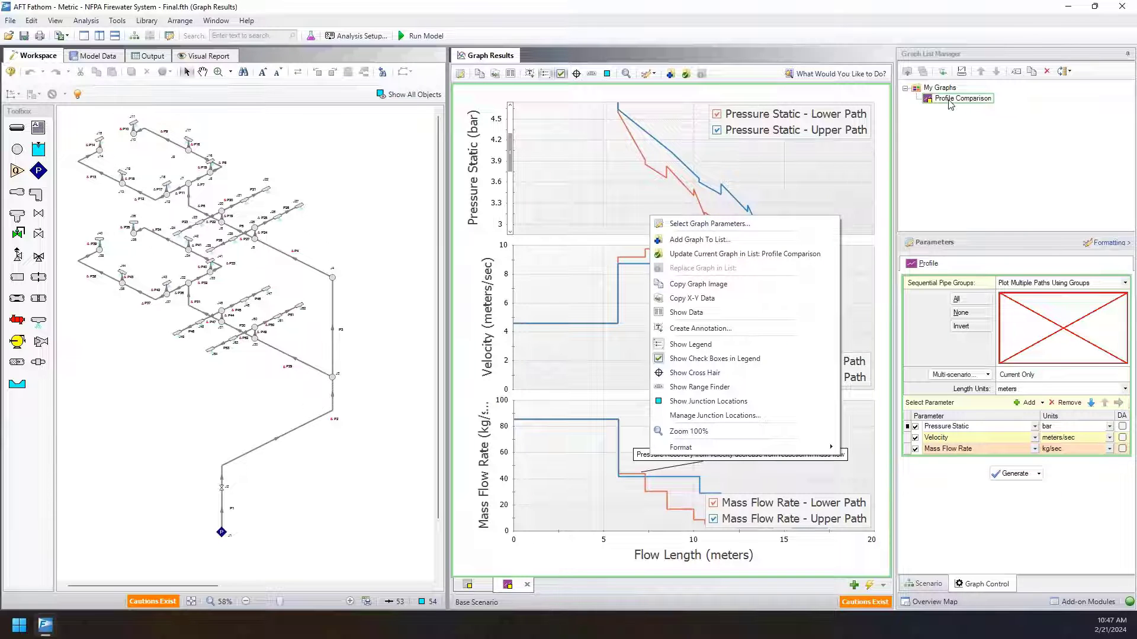
pyautogui.click(560, 216)
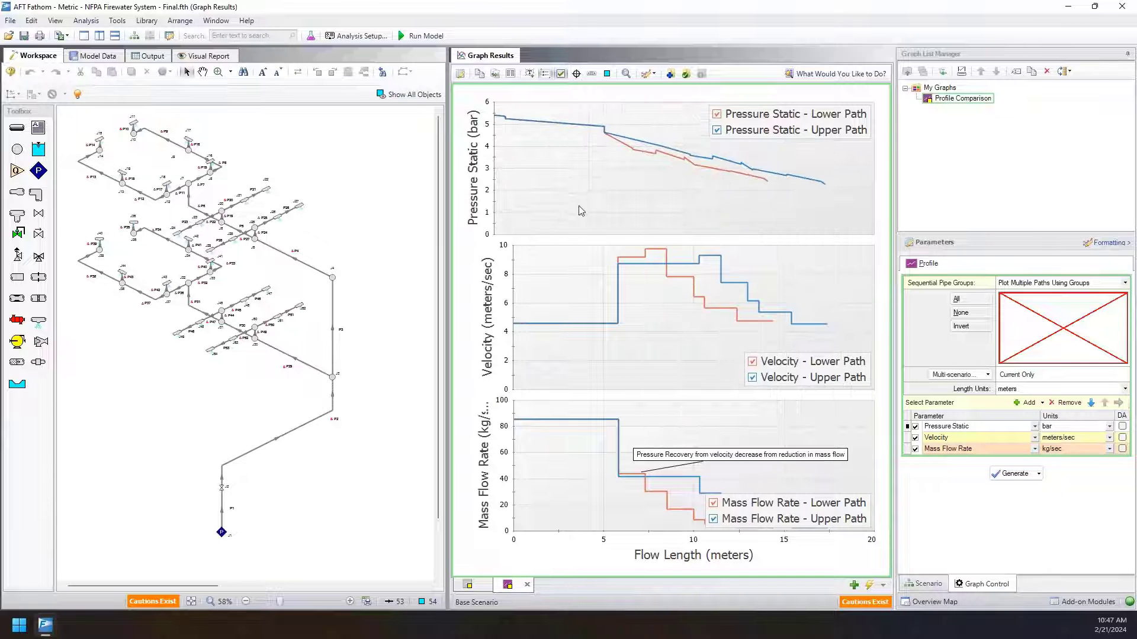
pyautogui.rightClick(554, 225)
pyautogui.click(598, 272)
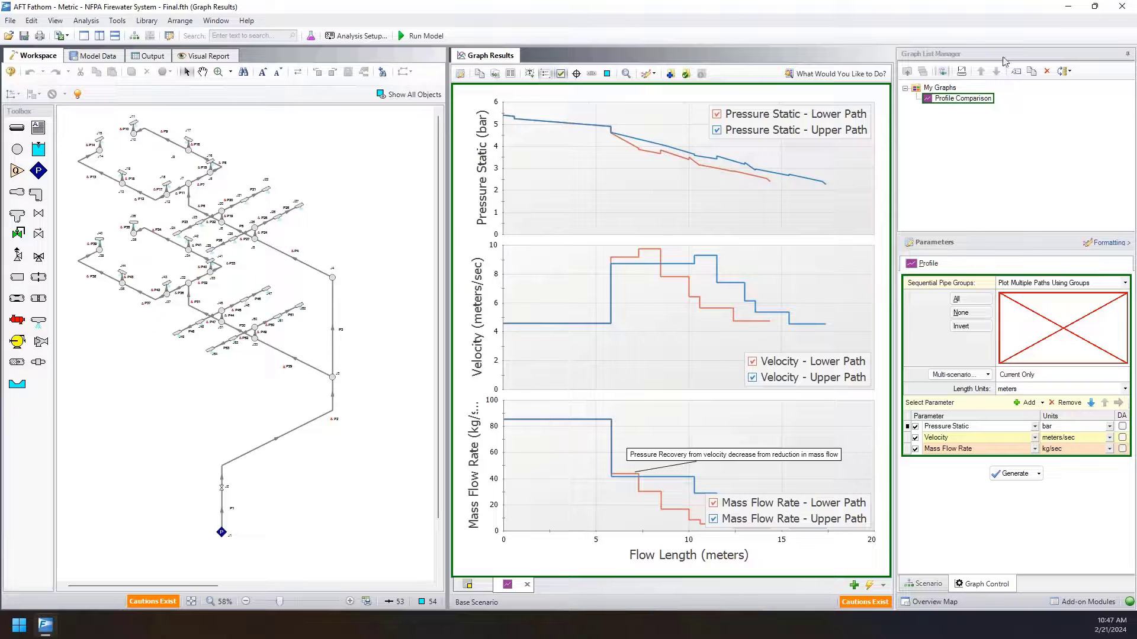
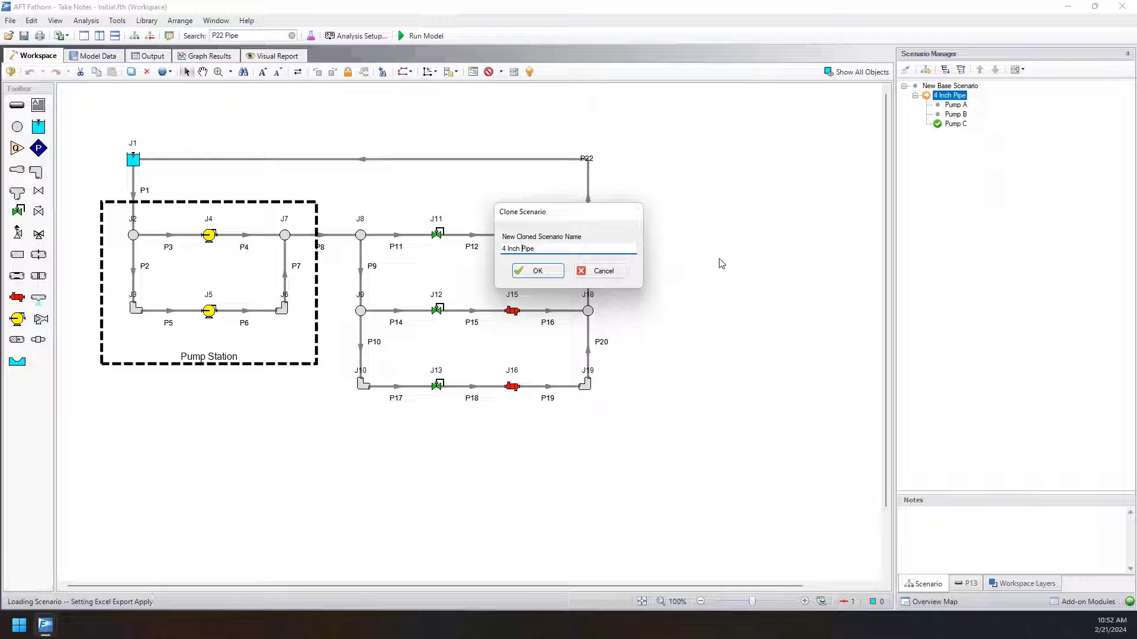
# Name the clone of the 4 Inch Pipe scenario "6 Inch Pipe" and create it with its children.
pyautogui.press('Delete')
pyautogui.write('6')
pyautogui.click(540, 271)
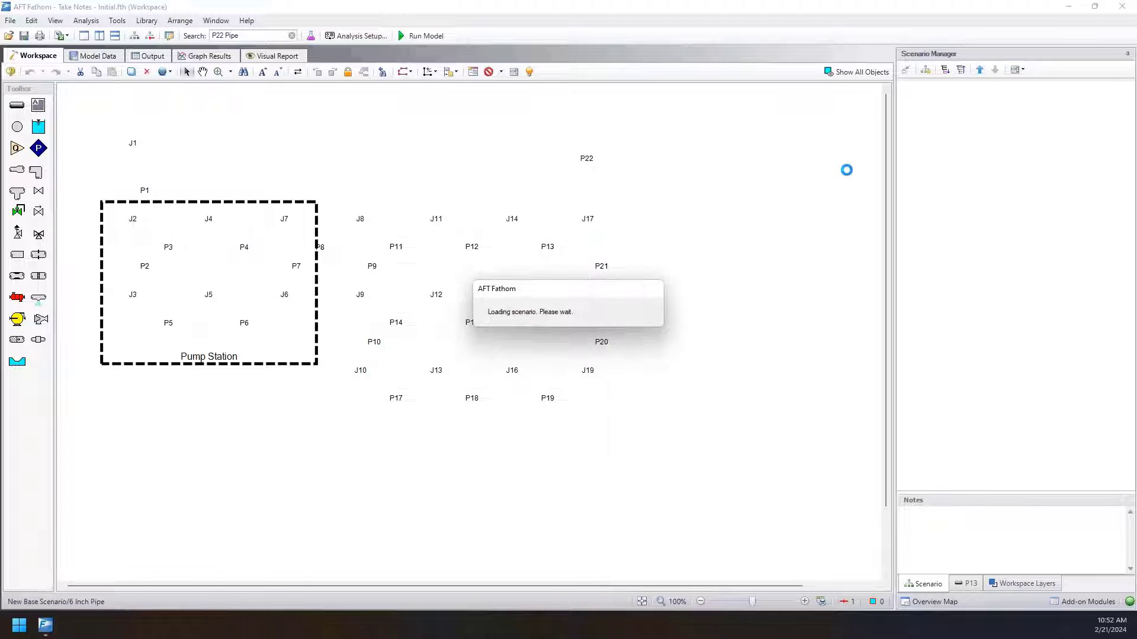
# Review the notes of the pump child scenarios under 4 Inch Pipe and 6 Inch Pipe.
pyautogui.click(966, 105)
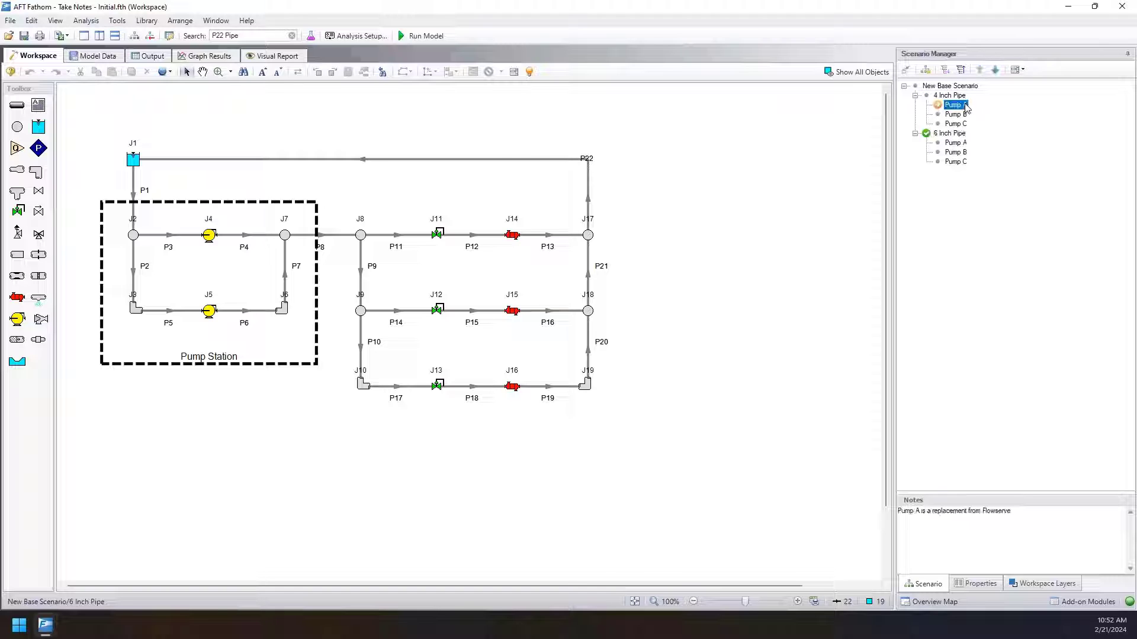
pyautogui.click(958, 124)
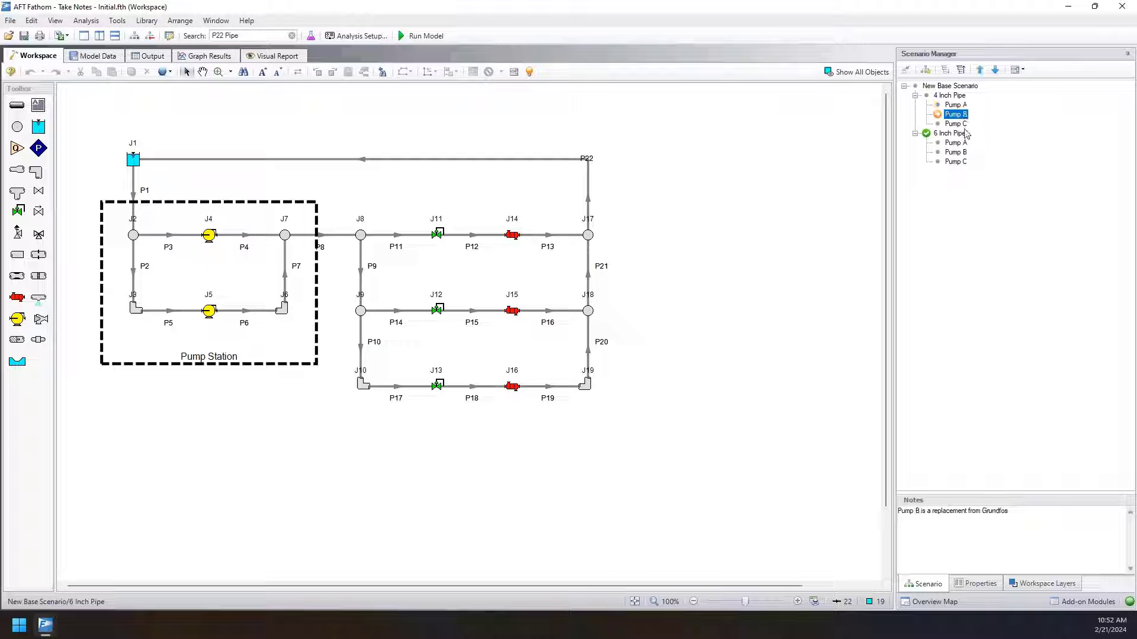
pyautogui.click(950, 96)
pyautogui.click(953, 143)
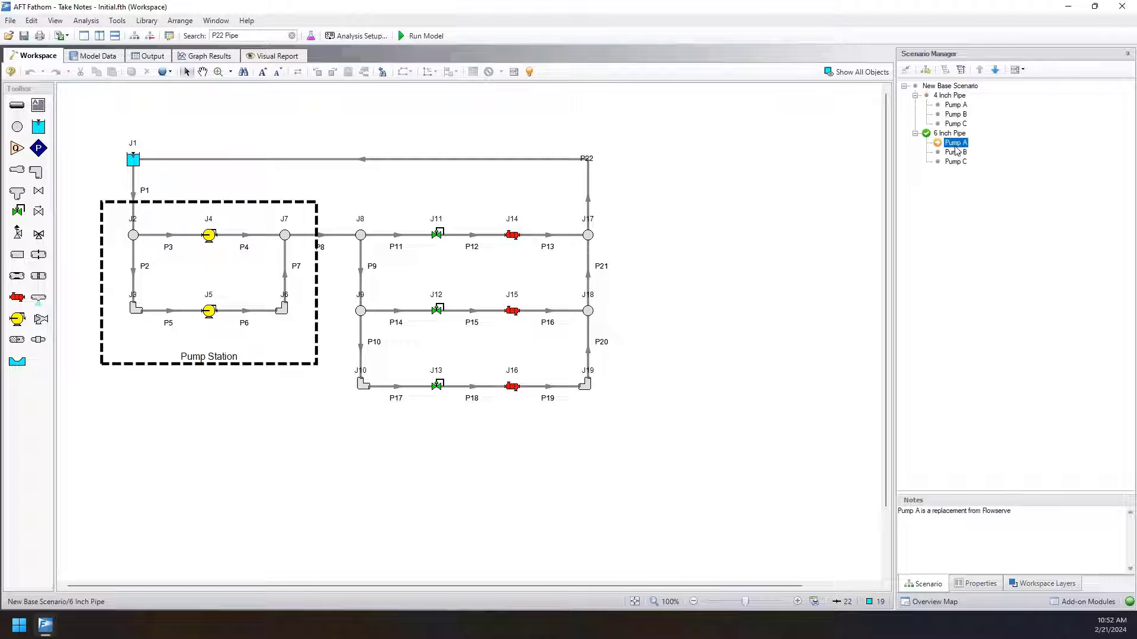
pyautogui.click(956, 153)
pyautogui.click(958, 162)
pyautogui.click(951, 134)
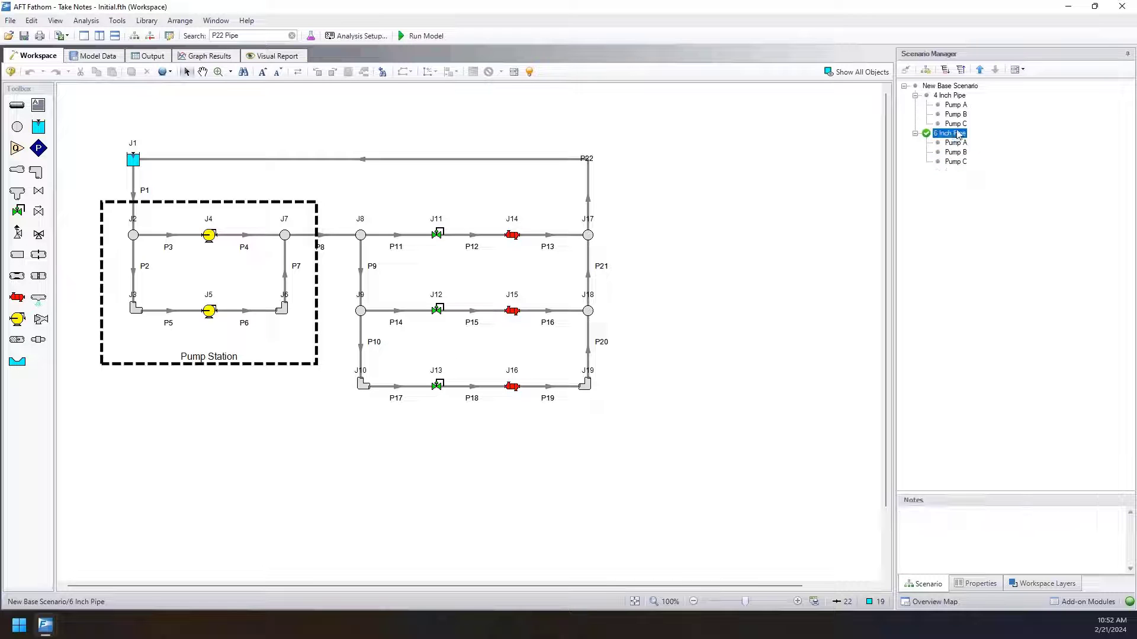
# Rename the base scenario as Water.
pyautogui.click(950, 86)
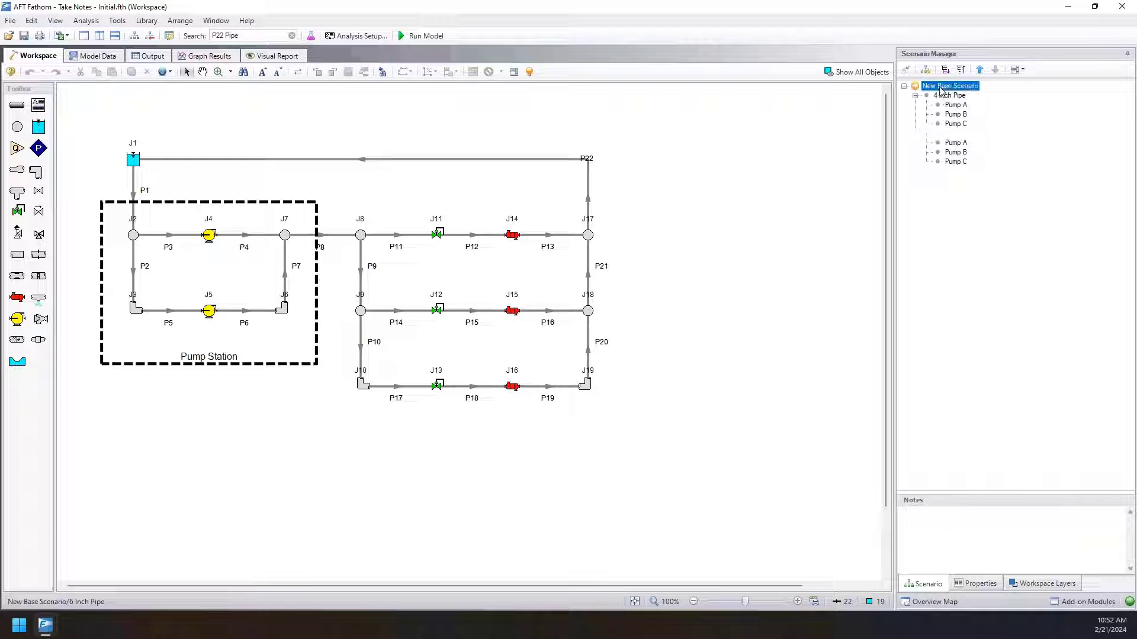
pyautogui.rightClick(950, 86)
pyautogui.click(970, 136)
pyautogui.write('Water')
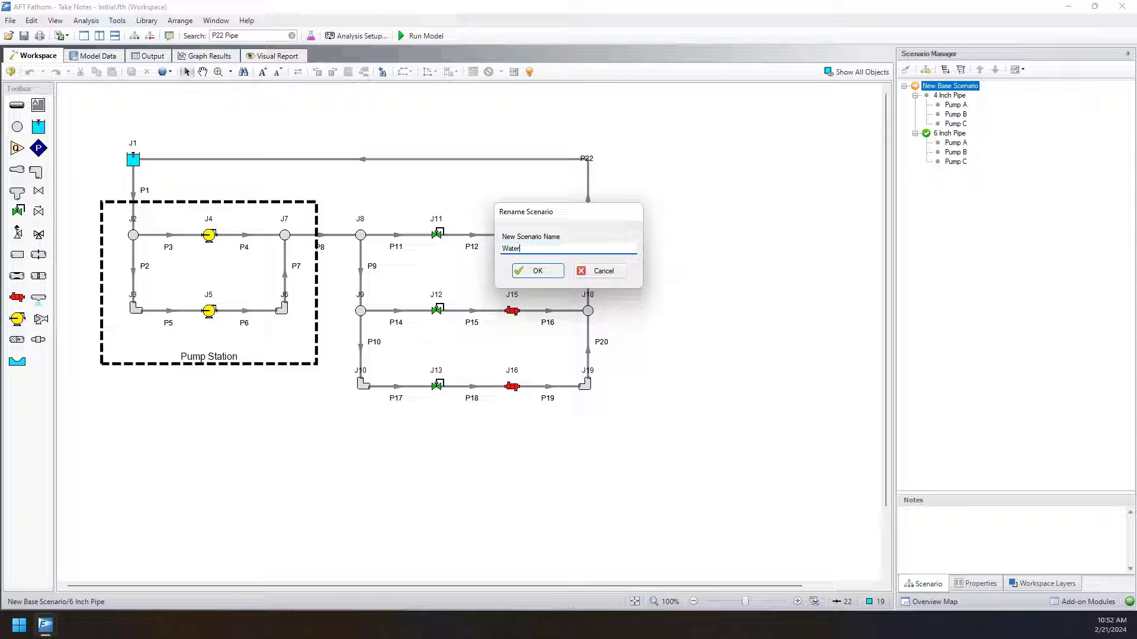
pyautogui.press('Return')
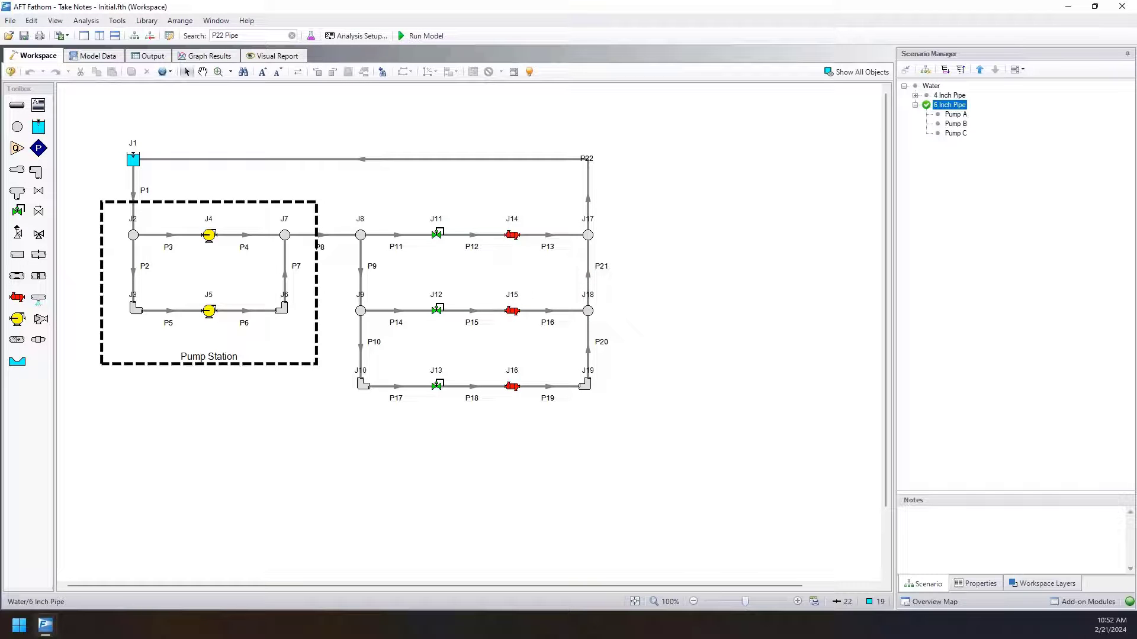
# Insert a scenario named "New Base Scenario" above the Water scenario.
pyautogui.click(929, 86)
pyautogui.rightClick(929, 86)
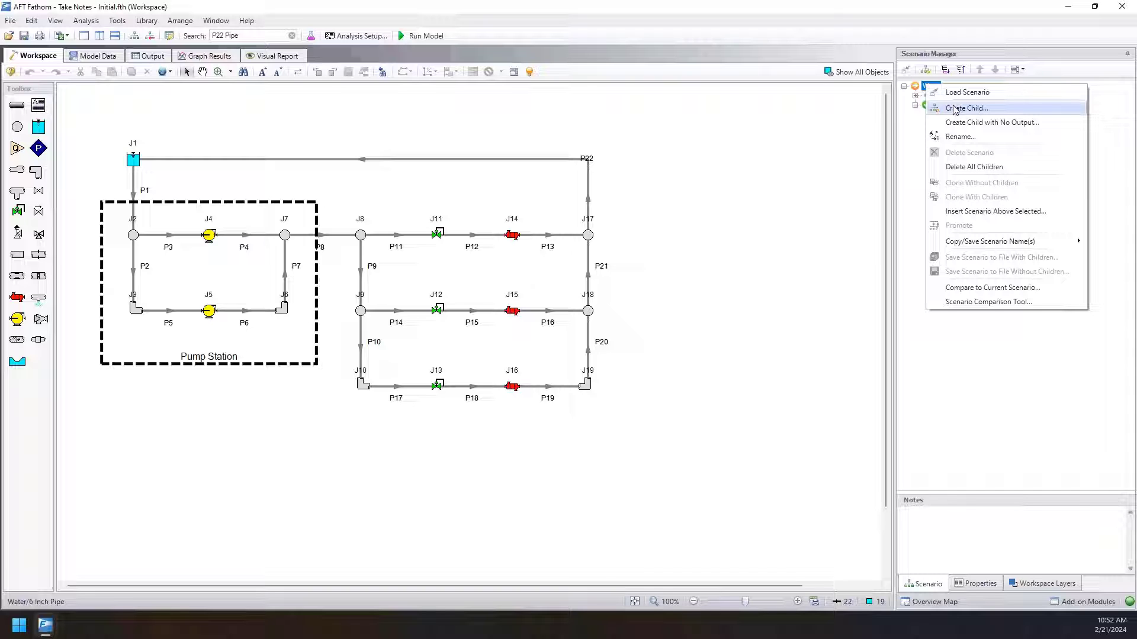
pyautogui.click(974, 211)
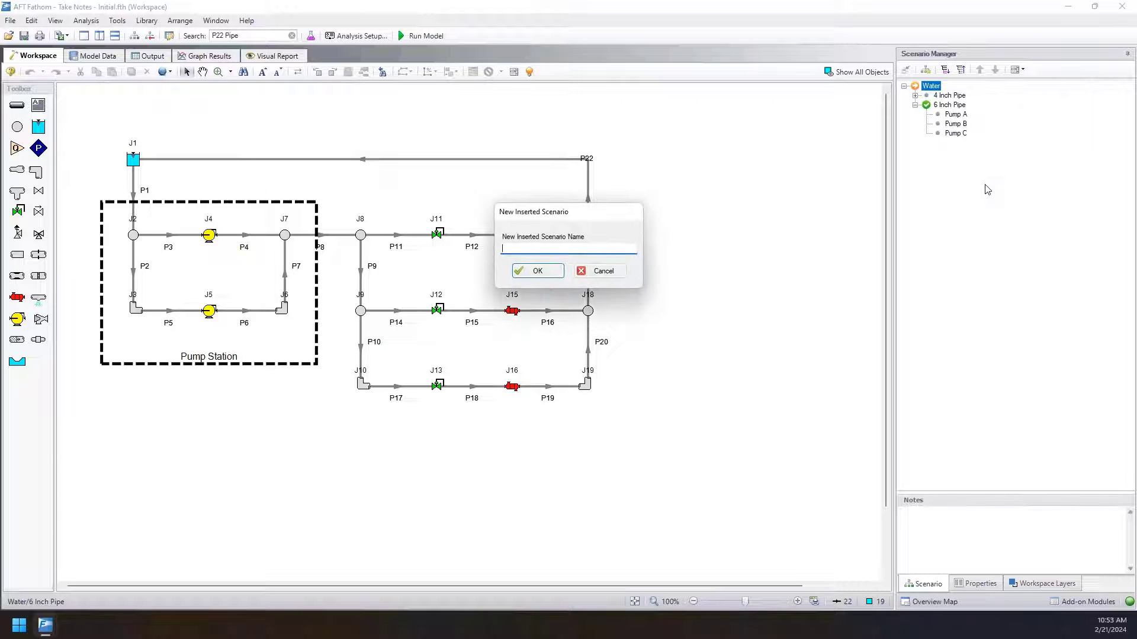
pyautogui.write('New C')
pyautogui.write('ase Scenario')
pyautogui.press('Return')
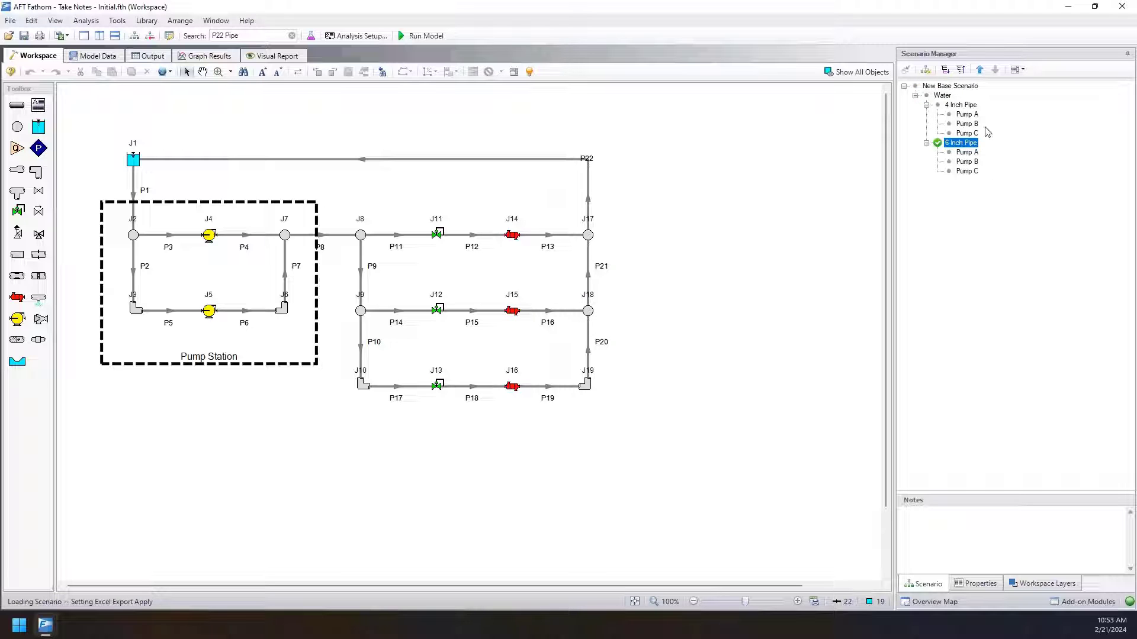
# Clone the Water scenario with its children under the name Refrigerant.
pyautogui.rightClick(942, 96)
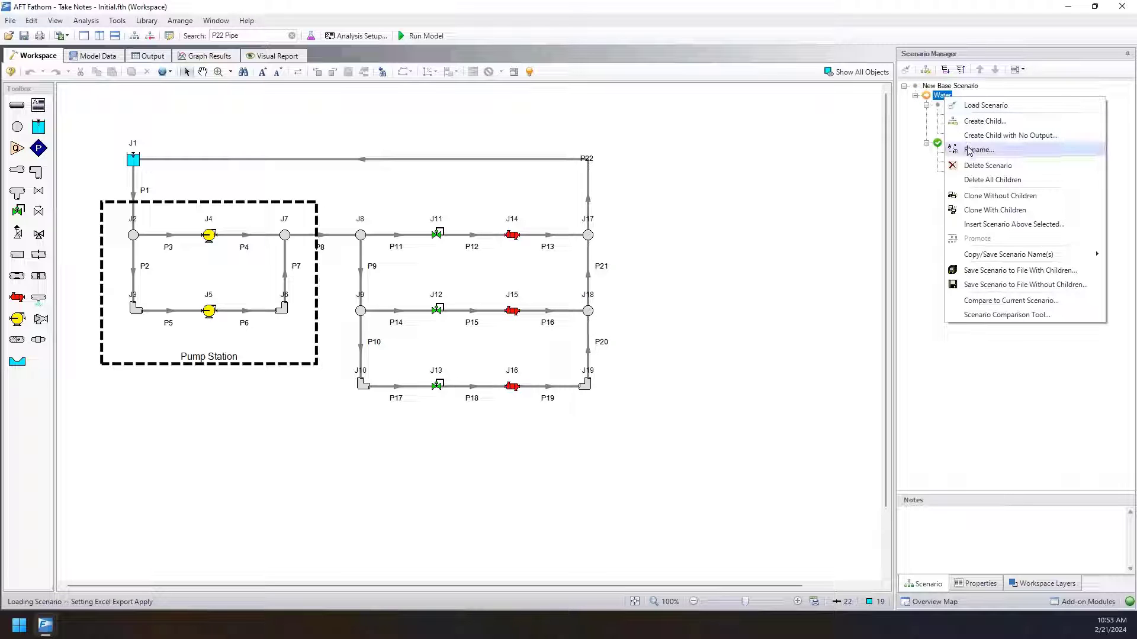
pyautogui.click(995, 211)
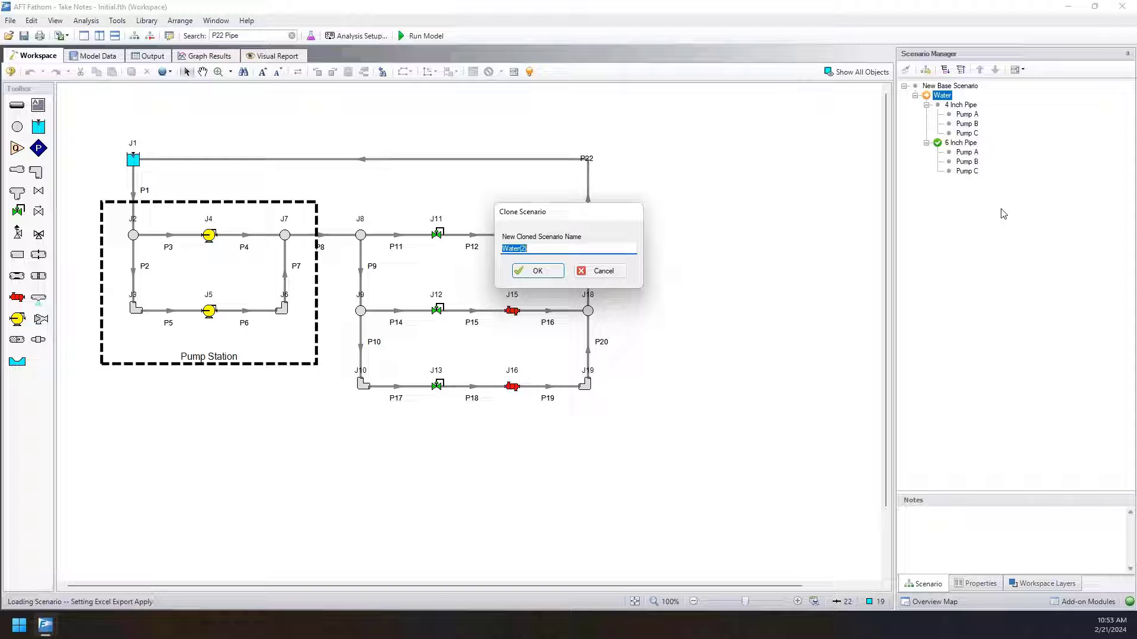
pyautogui.write('Refrigerant')
pyautogui.press('Return')
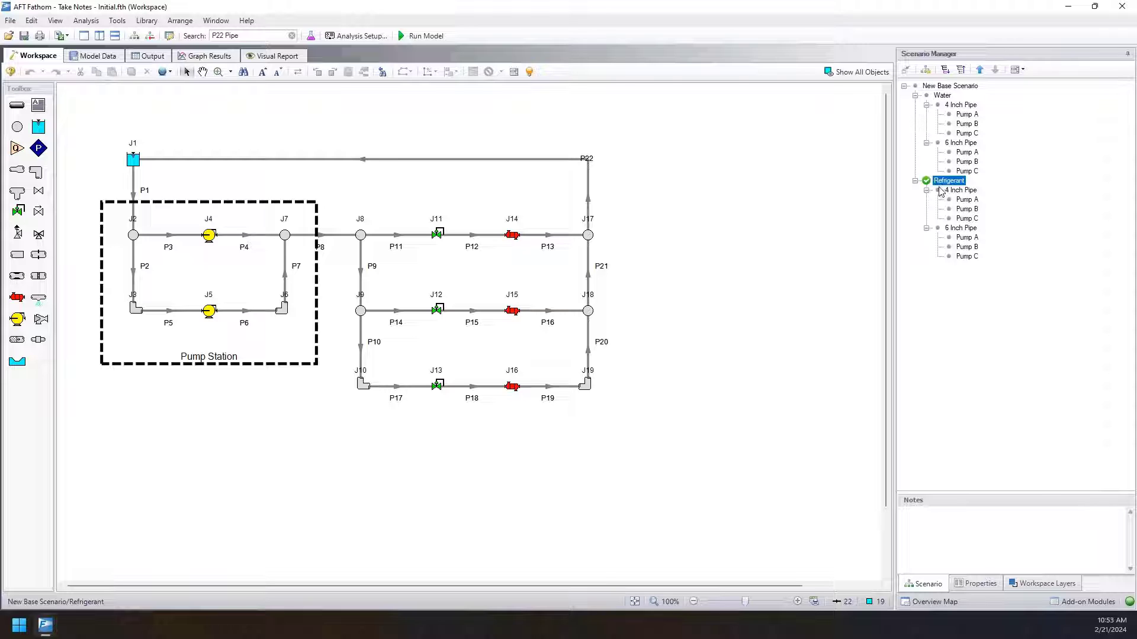
# Inspect the cloned Refrigerant scenarios from the 6 Inch Pipe's Pump C upward, reading their notes.
pyautogui.click(967, 257)
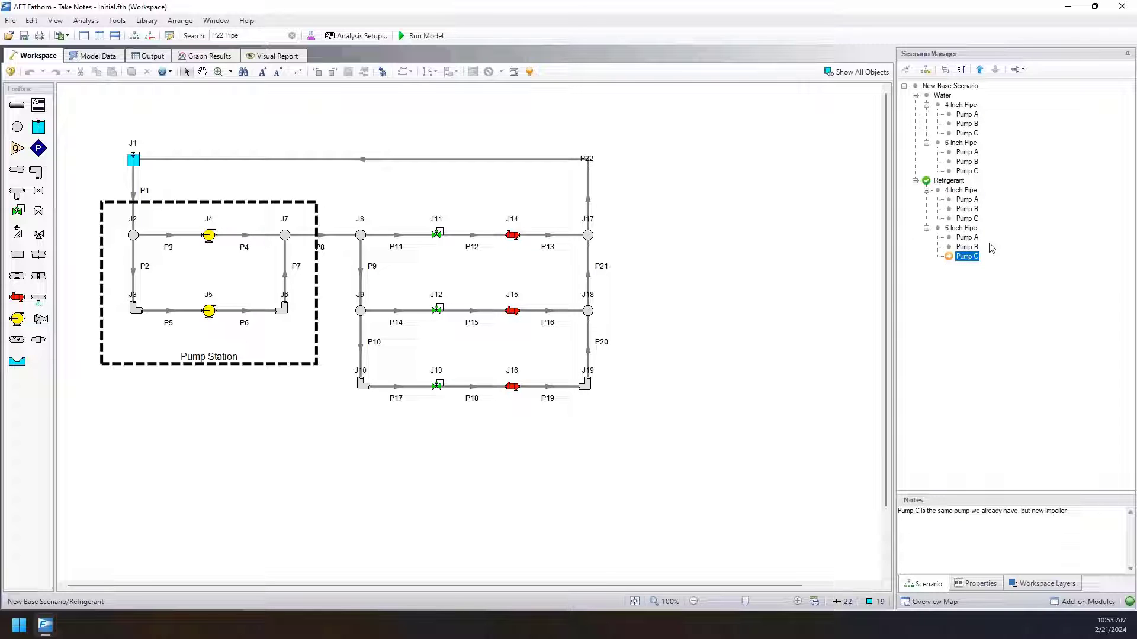
pyautogui.press('Up')
pyautogui.press('Up')
pyautogui.press('Up')
pyautogui.press('Up')
pyautogui.press('Up')
pyautogui.press('Up')
pyautogui.press('Up')
pyautogui.press('Up')
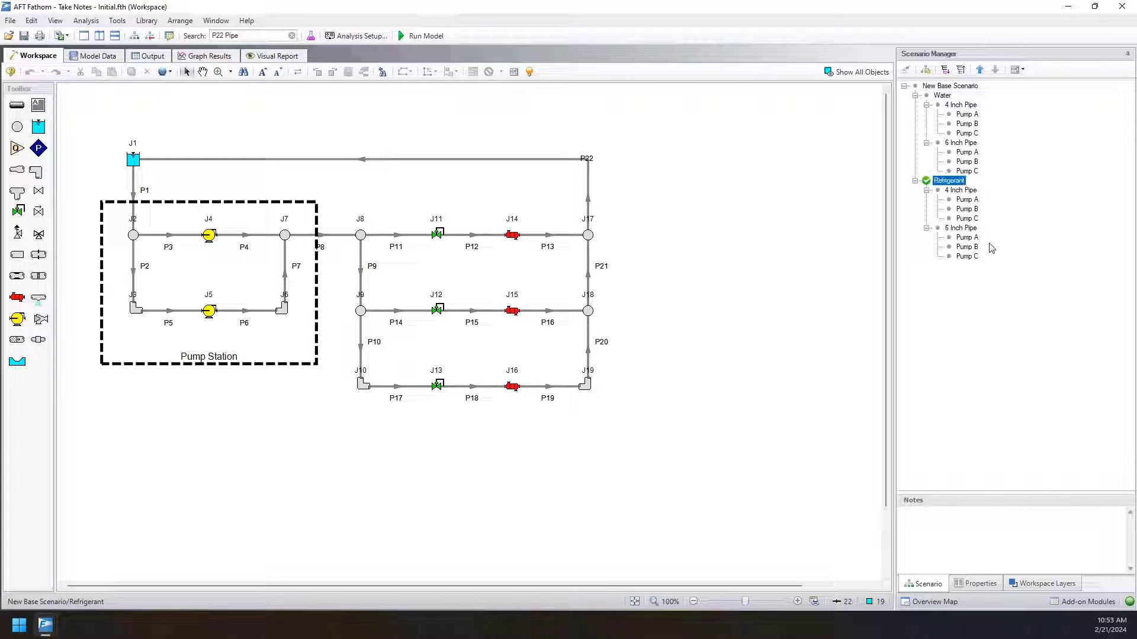
pyautogui.press('Up')
pyautogui.press('Up')
pyautogui.press('Up')
pyautogui.press('Up')
pyautogui.press('Up')
pyautogui.press('Up')
pyautogui.press('Up')
pyautogui.press('Up')
pyautogui.press('Up')
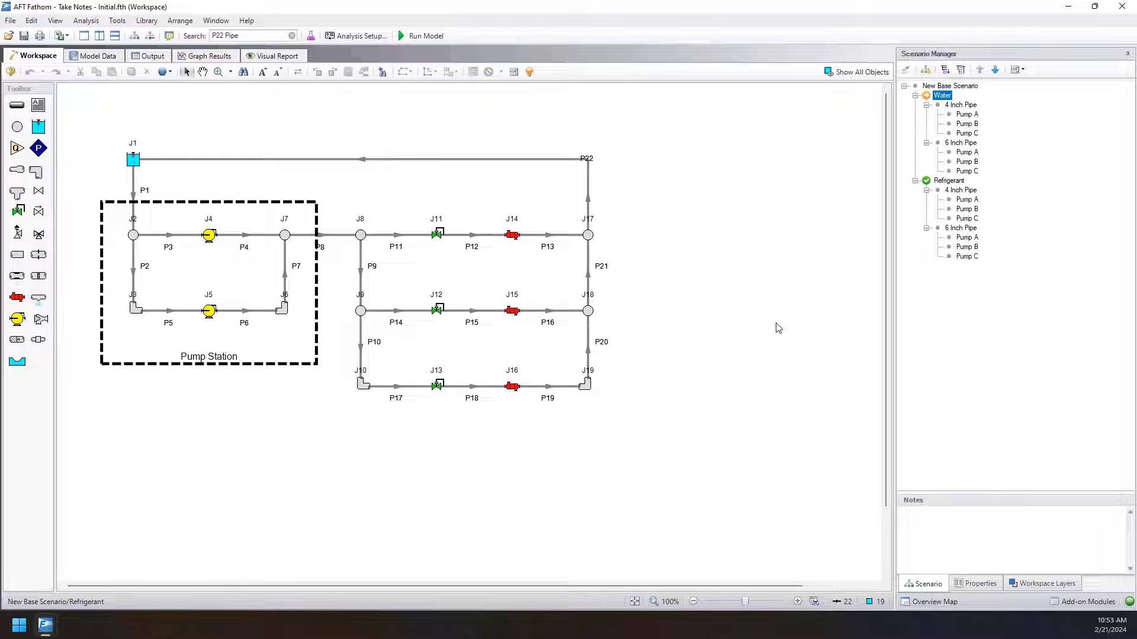
# Examine the pipe size and pump scenarios in the Water branch together with their notes.
pyautogui.click(960, 105)
pyautogui.click(966, 123)
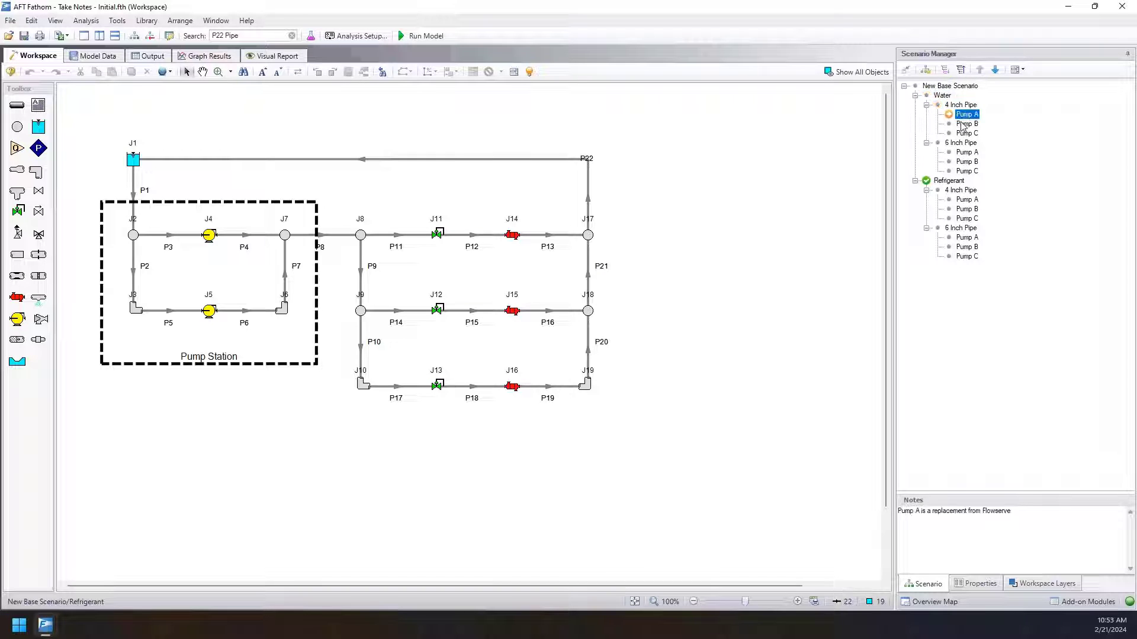
pyautogui.click(966, 133)
pyautogui.click(970, 143)
pyautogui.click(972, 153)
pyautogui.click(974, 162)
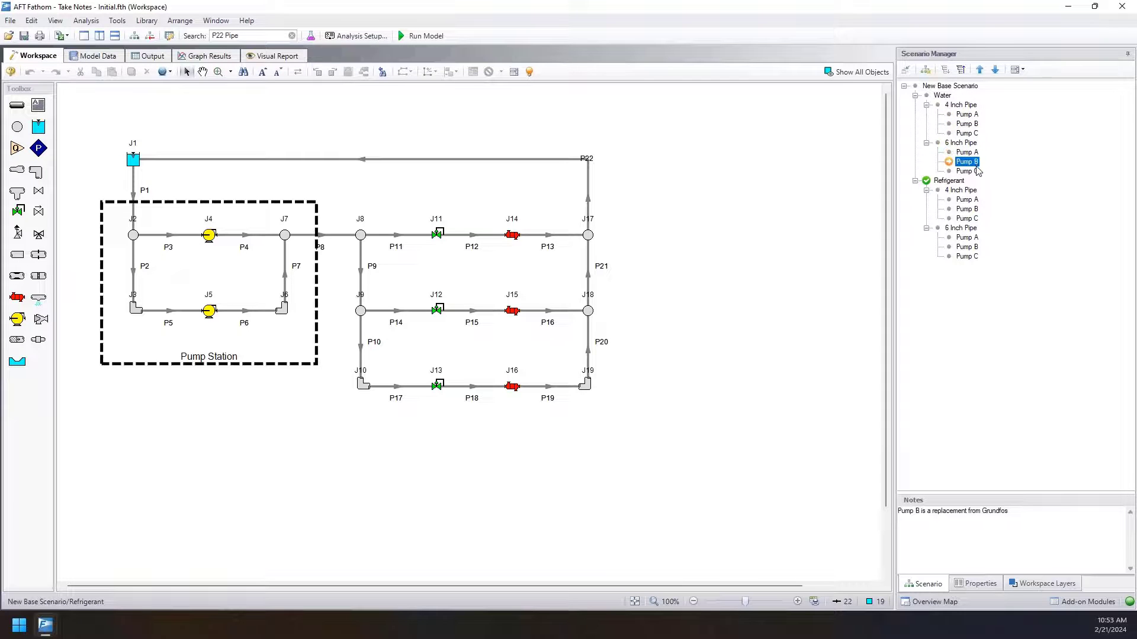
pyautogui.click(975, 171)
pyautogui.click(953, 181)
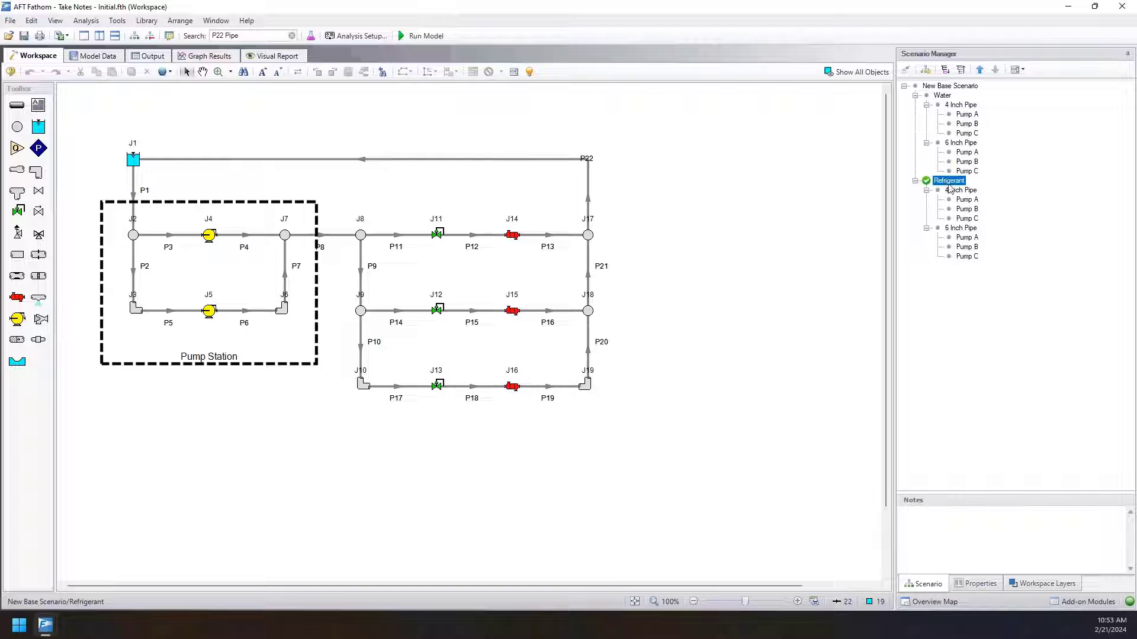
# Examine the pipe size and pump scenarios in the Refrigerant branch together with their notes.
pyautogui.click(963, 190)
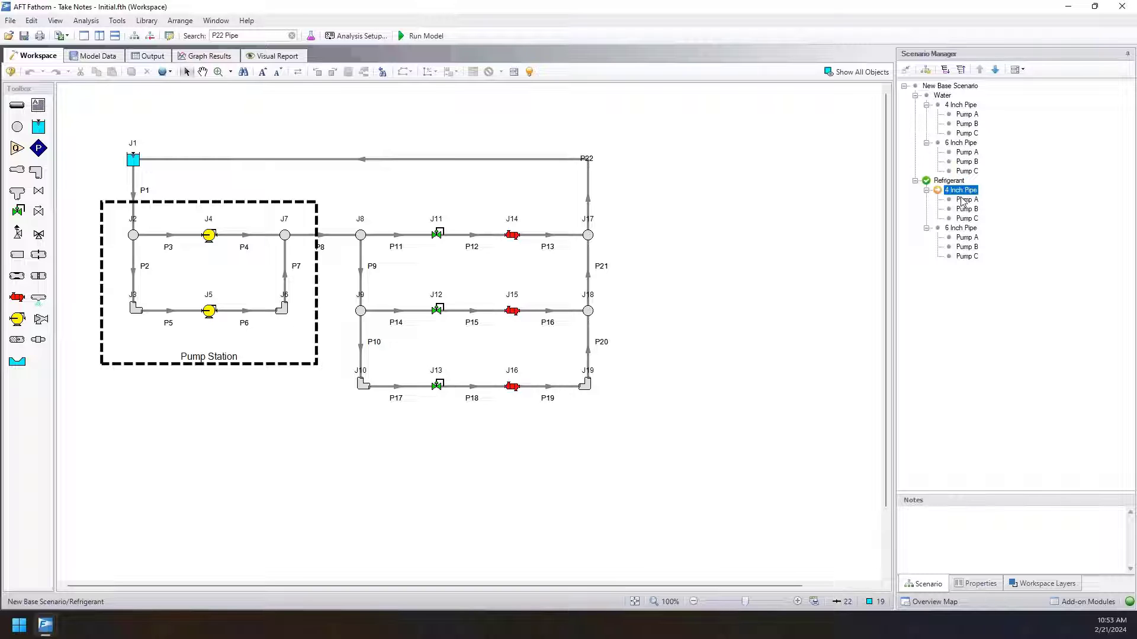
pyautogui.click(965, 201)
pyautogui.click(967, 210)
pyautogui.click(969, 219)
pyautogui.click(970, 228)
pyautogui.click(971, 237)
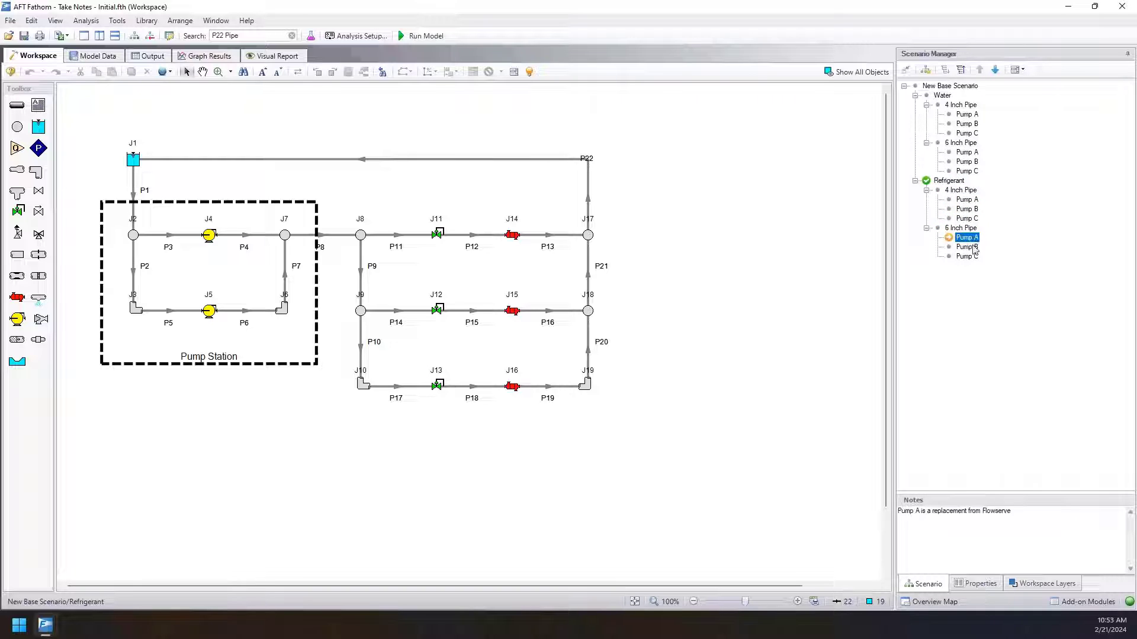
pyautogui.click(973, 247)
pyautogui.click(975, 256)
pyautogui.click(946, 181)
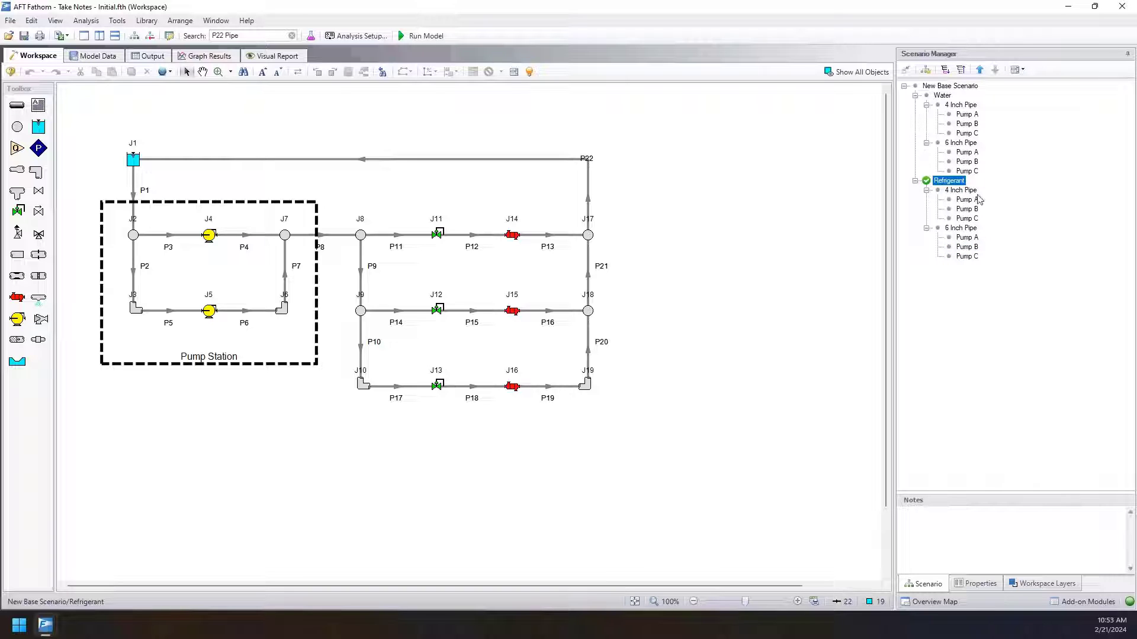
pyautogui.click(796, 218)
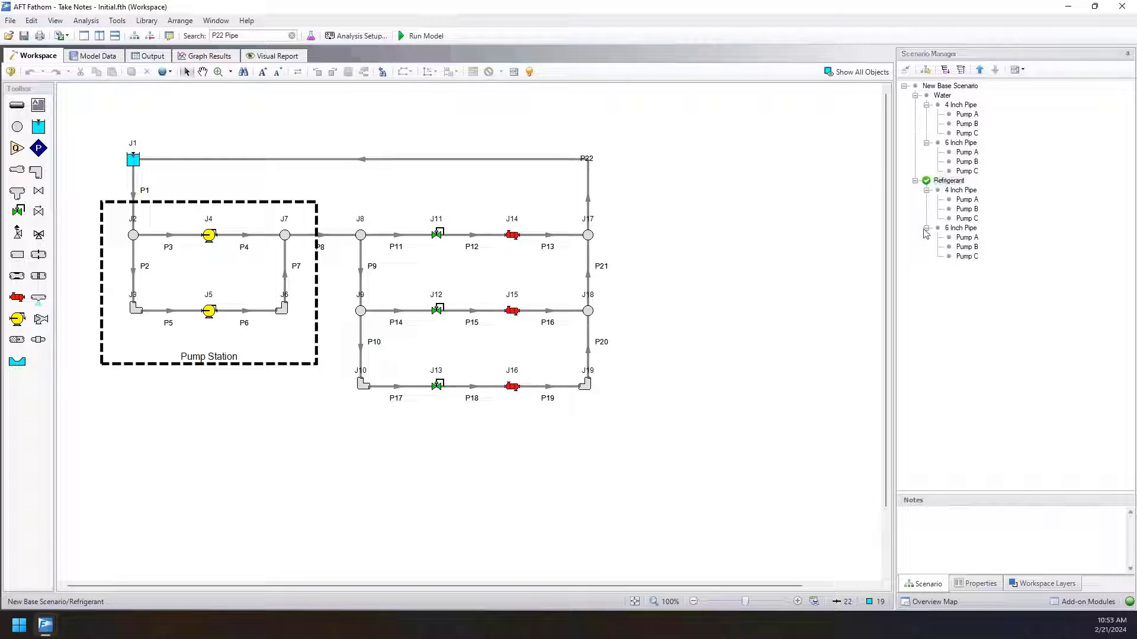
# Compare the notes of Refrigerant's 6 Inch Pipe Pump C with those of the Water pump scenarios.
pyautogui.click(967, 256)
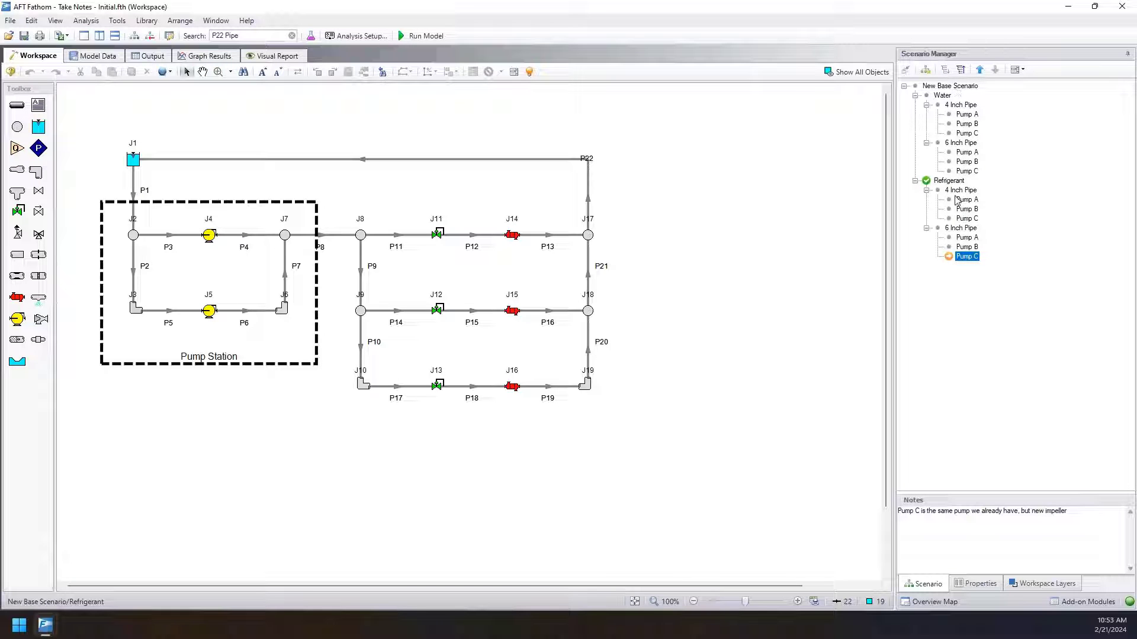
pyautogui.click(962, 115)
pyautogui.click(965, 124)
pyautogui.click(966, 152)
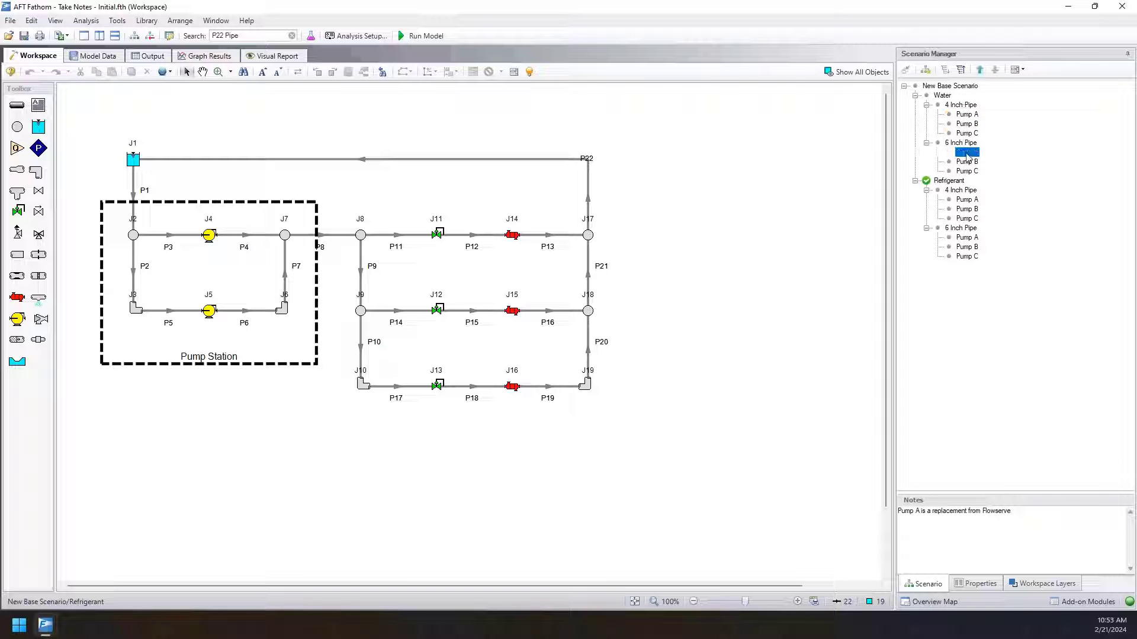
pyautogui.click(967, 162)
pyautogui.click(967, 171)
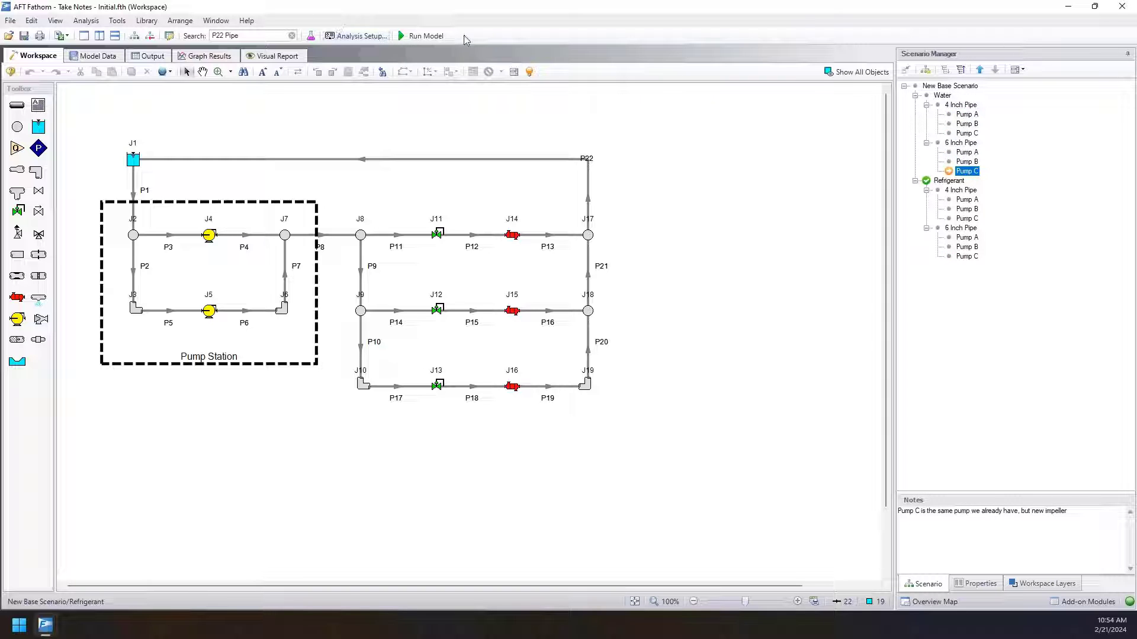
# Run the model for the Pump A and Pump B scenarios under Water's 4 Inch Pipe, and view Pump B's output.
pyautogui.click(967, 114)
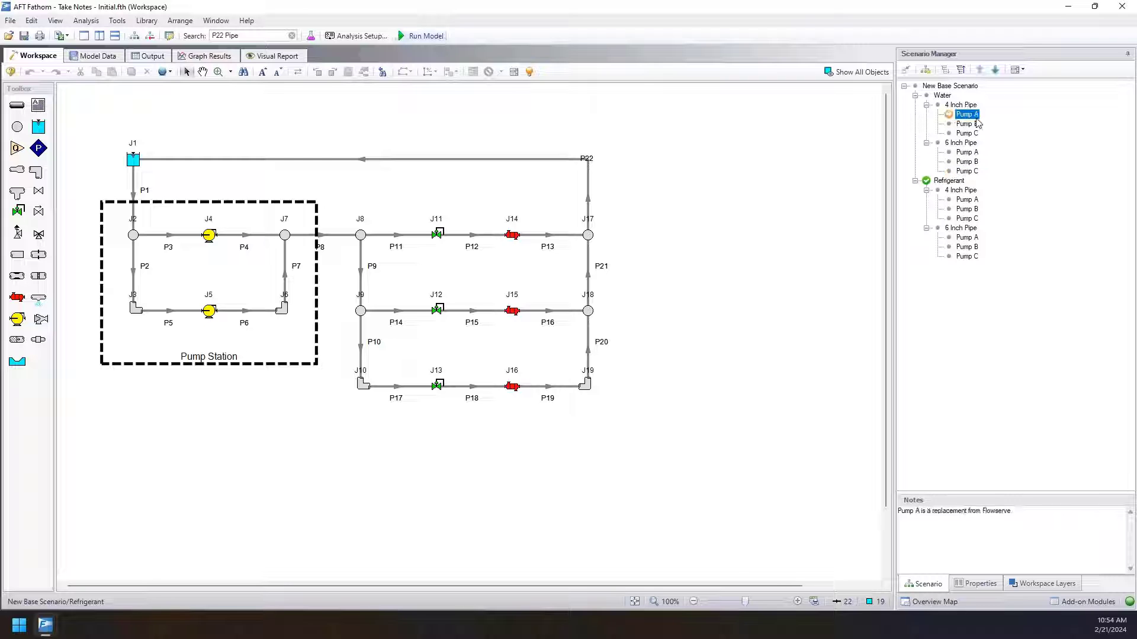
pyautogui.click(415, 35)
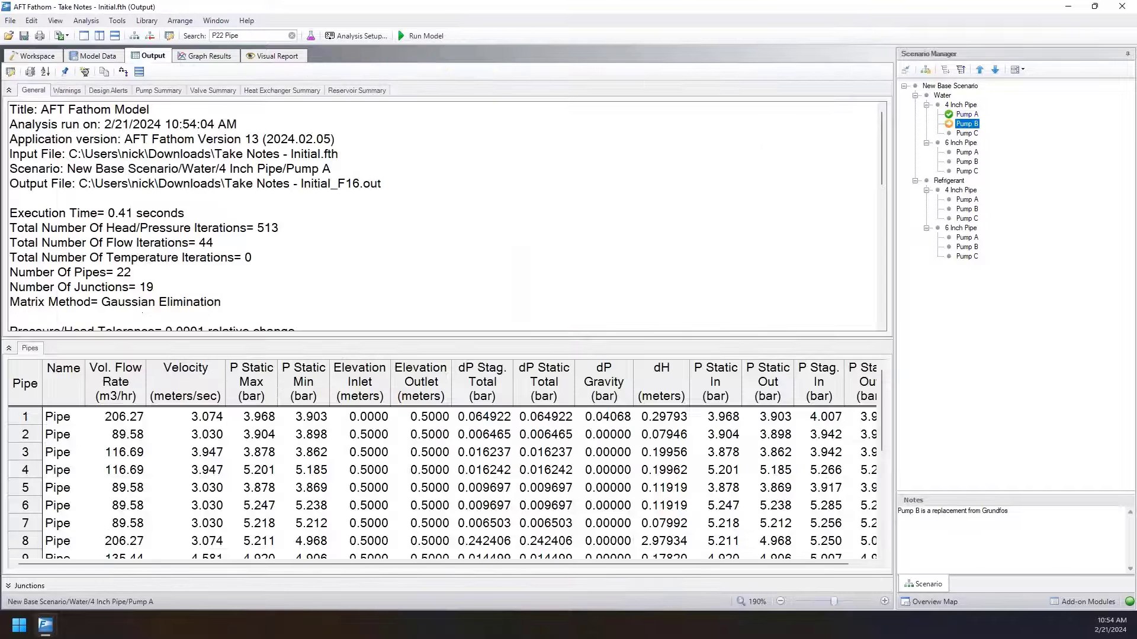
pyautogui.click(967, 124)
pyautogui.click(426, 36)
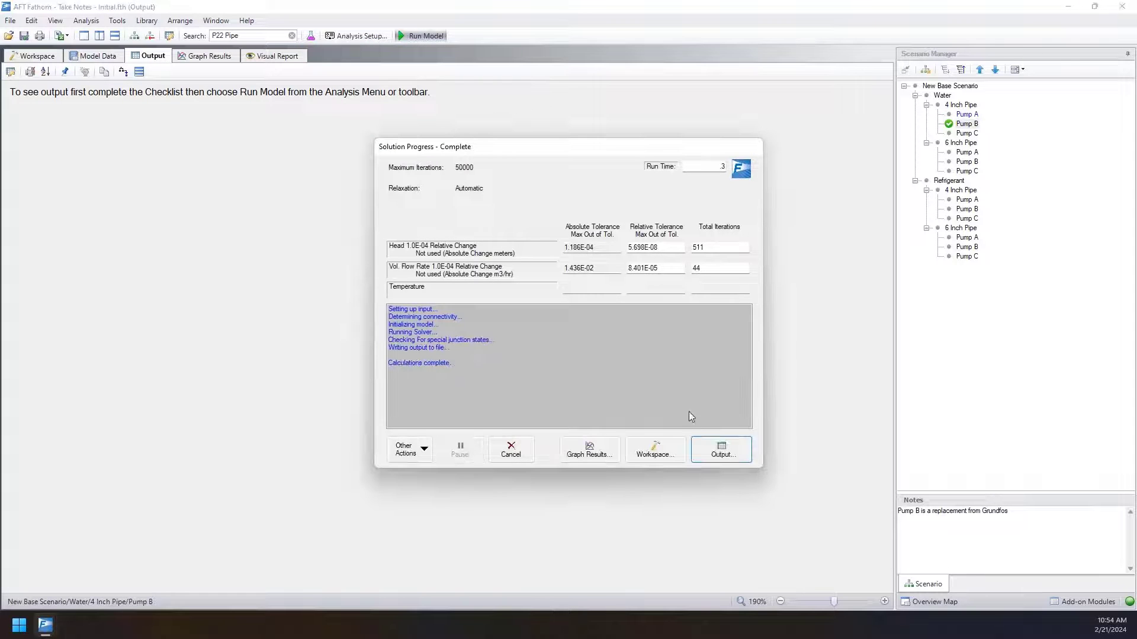
pyautogui.click(719, 449)
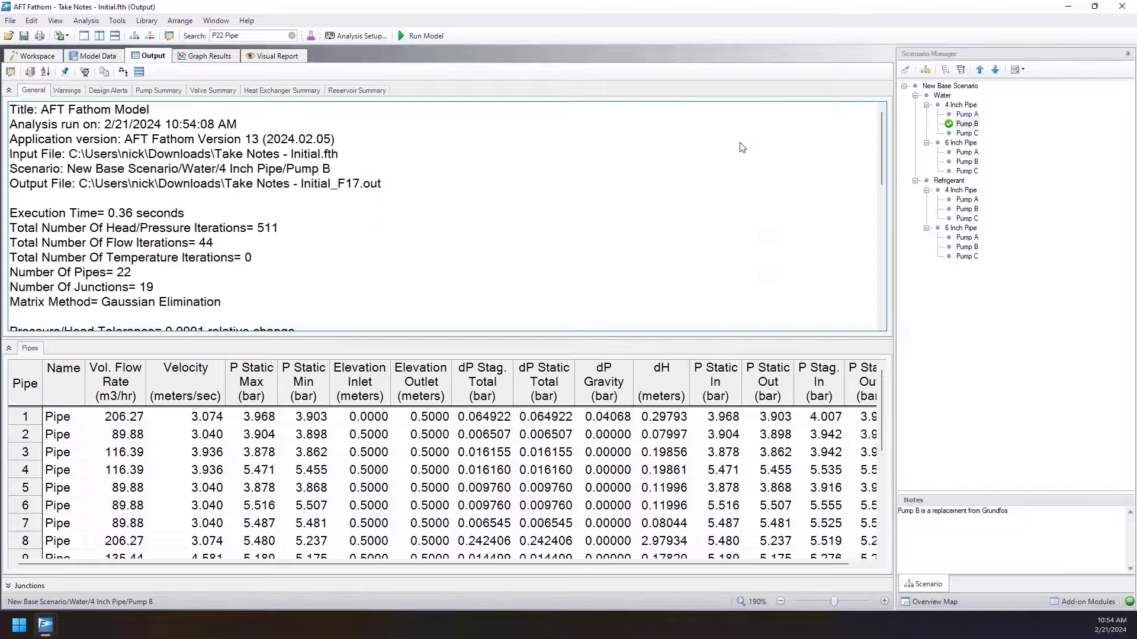
# Look through the remaining pump scenarios across the Water and Refrigerant branches to check their run status and notes.
pyautogui.click(967, 134)
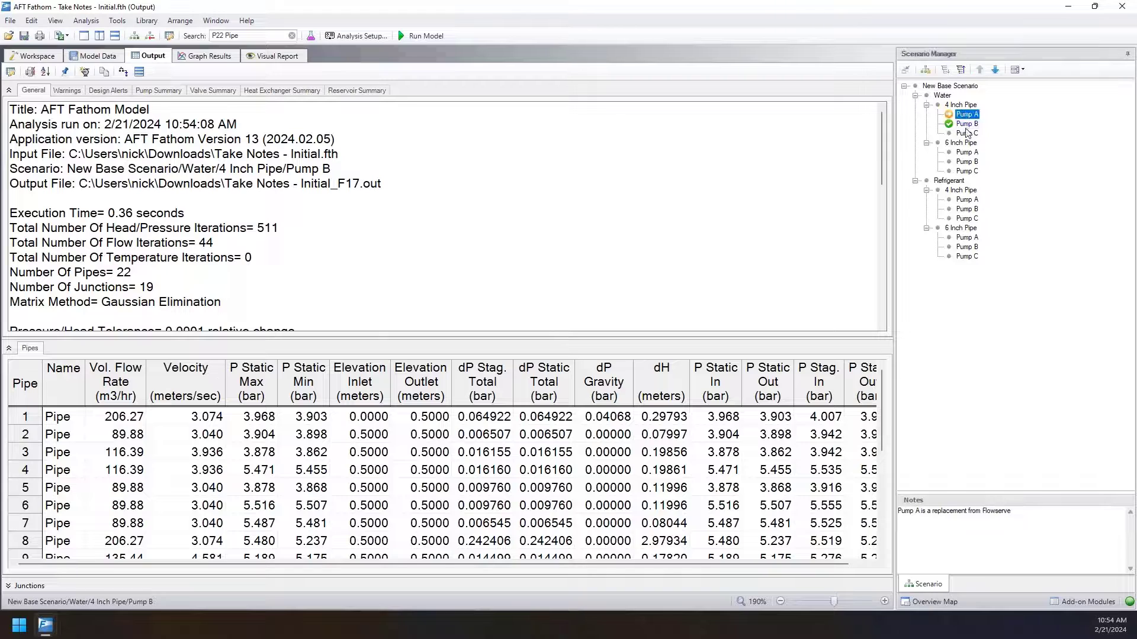
pyautogui.click(967, 152)
pyautogui.click(970, 171)
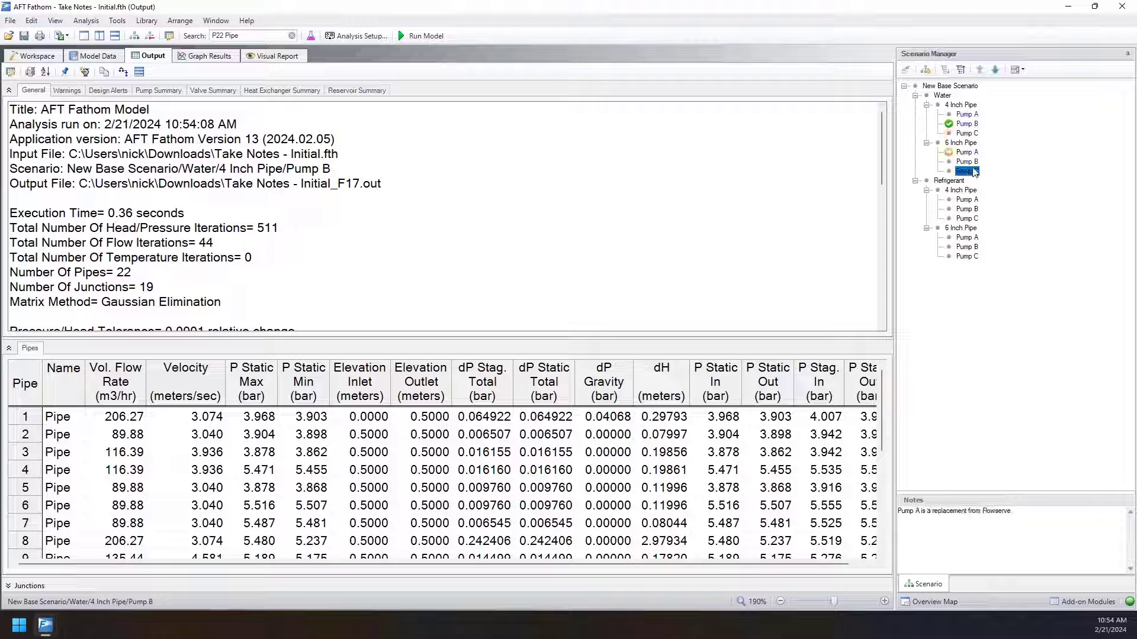
pyautogui.click(974, 199)
pyautogui.click(973, 209)
pyautogui.click(974, 218)
pyautogui.click(974, 238)
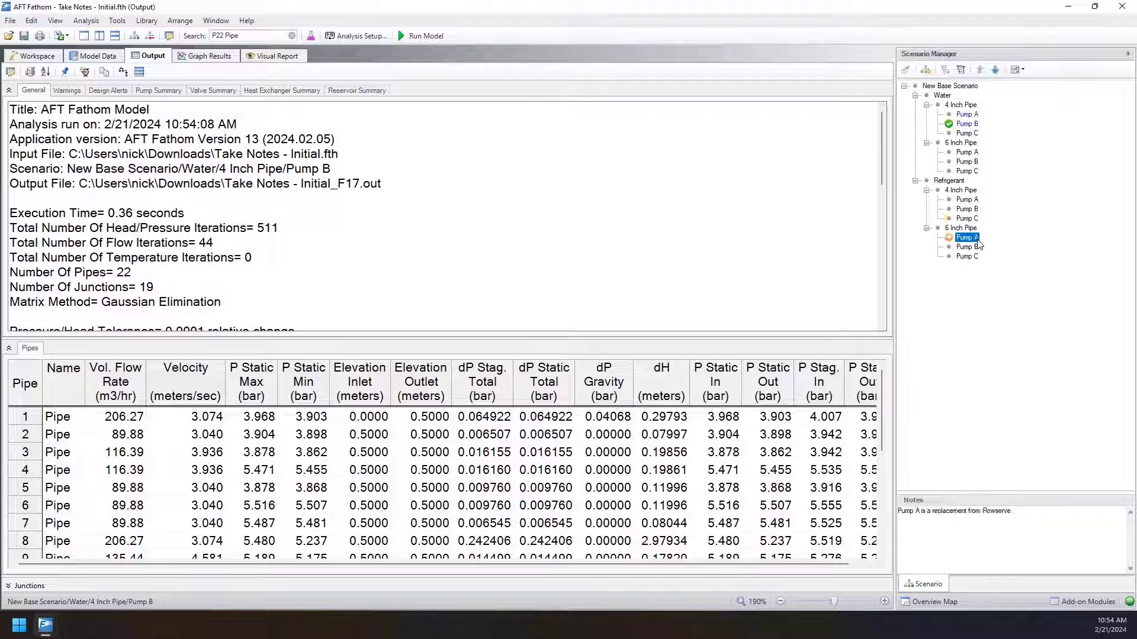
pyautogui.click(976, 247)
pyautogui.click(979, 256)
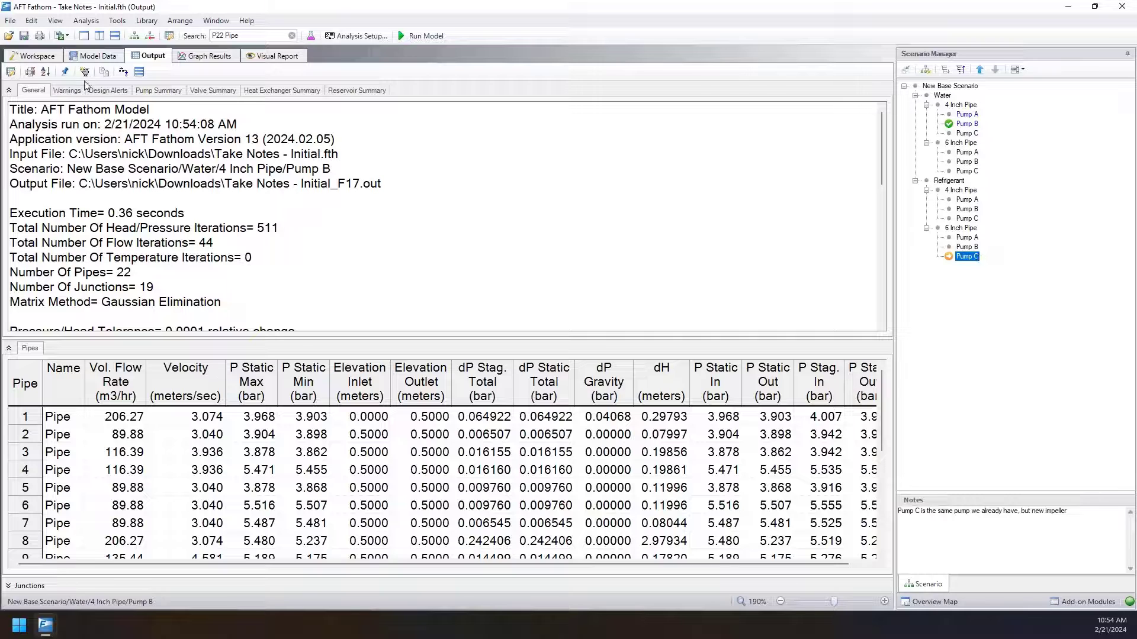
# Batch run the Pump A, Pump B and Pump C scenarios under Water's 4 Inch Pipe and close the run status report.
pyautogui.click(10, 21)
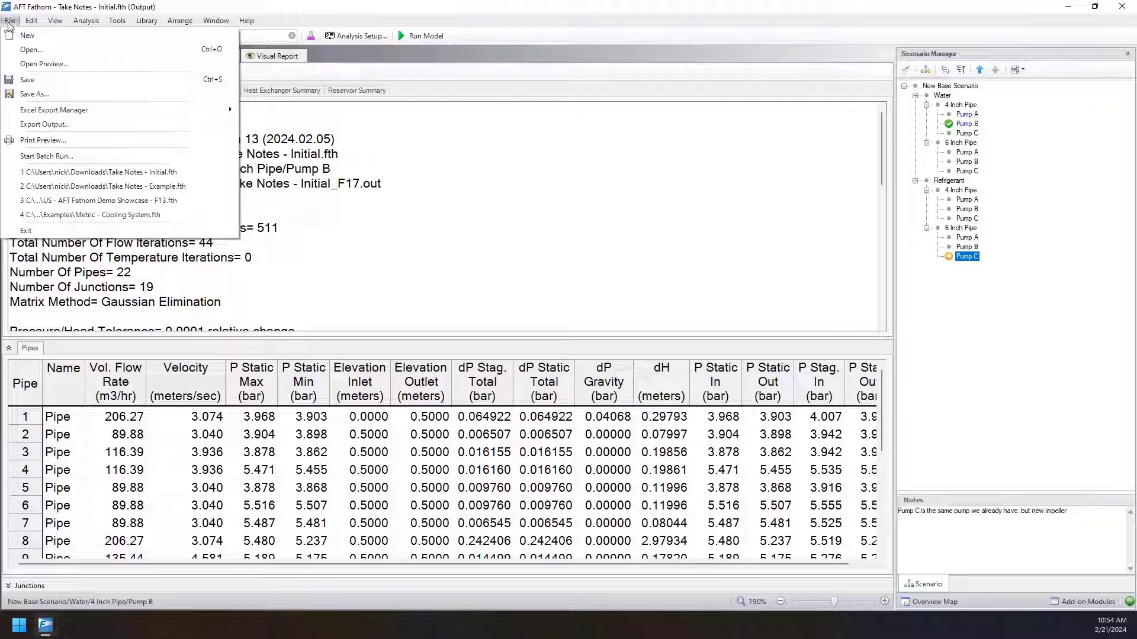
pyautogui.click(46, 157)
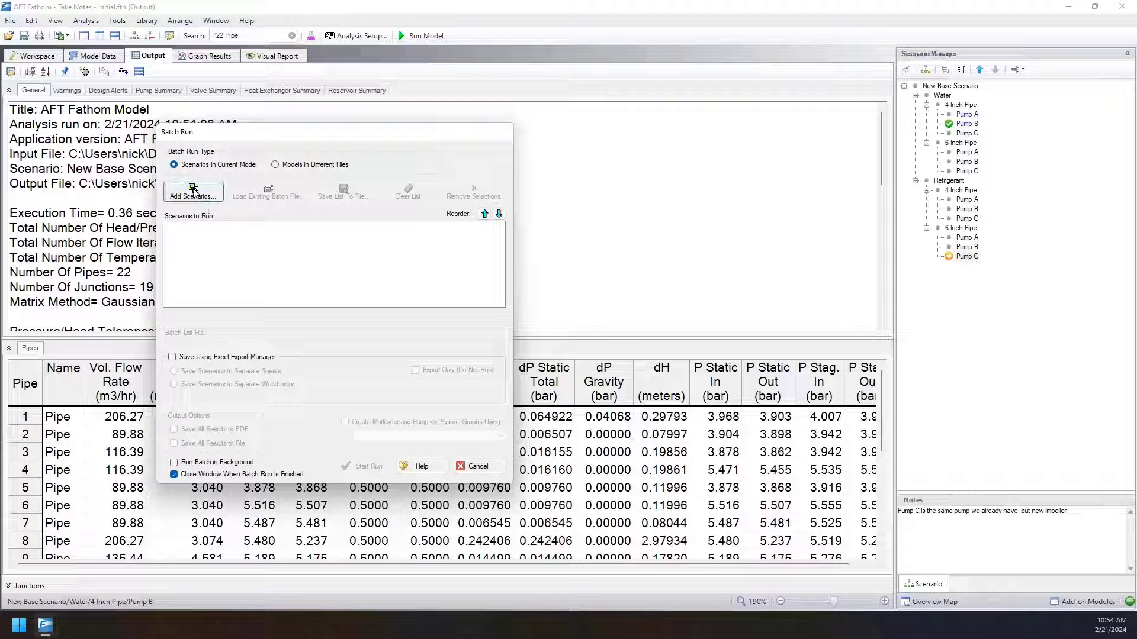
pyautogui.moveTo(222, 130); pyautogui.dragTo(593, 55)
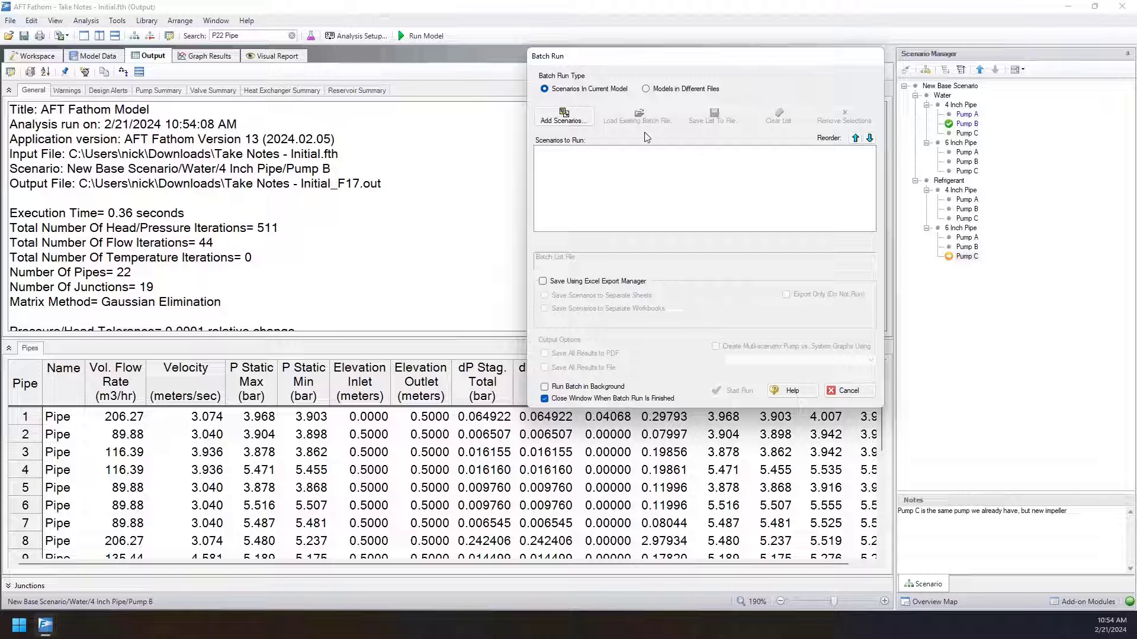
pyautogui.click(565, 117)
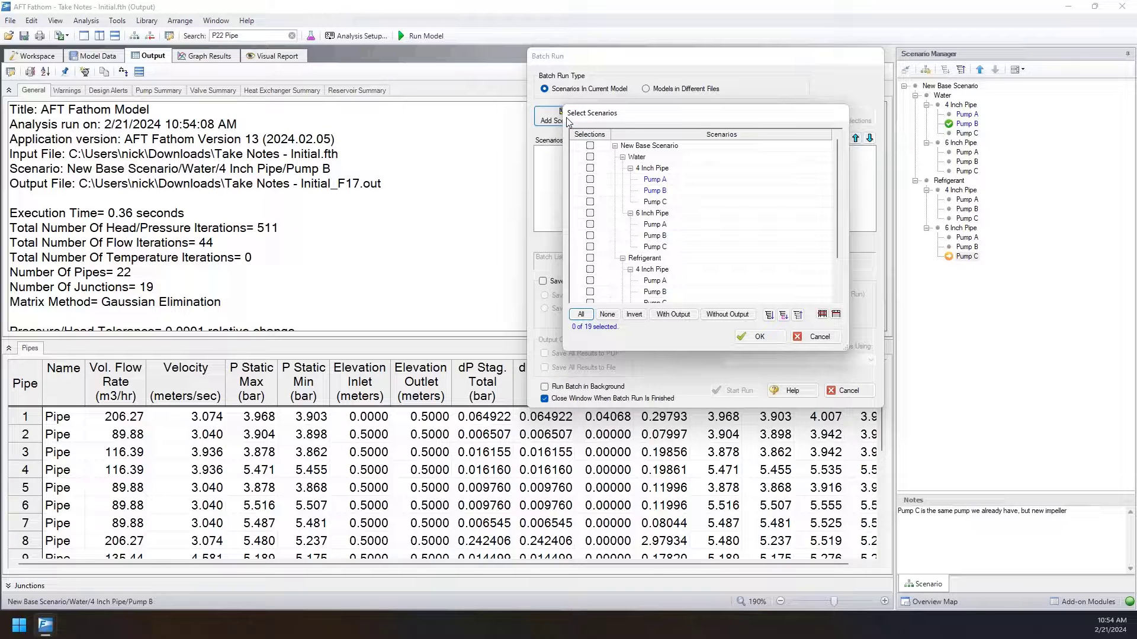
pyautogui.click(589, 179)
pyautogui.click(590, 190)
pyautogui.click(590, 201)
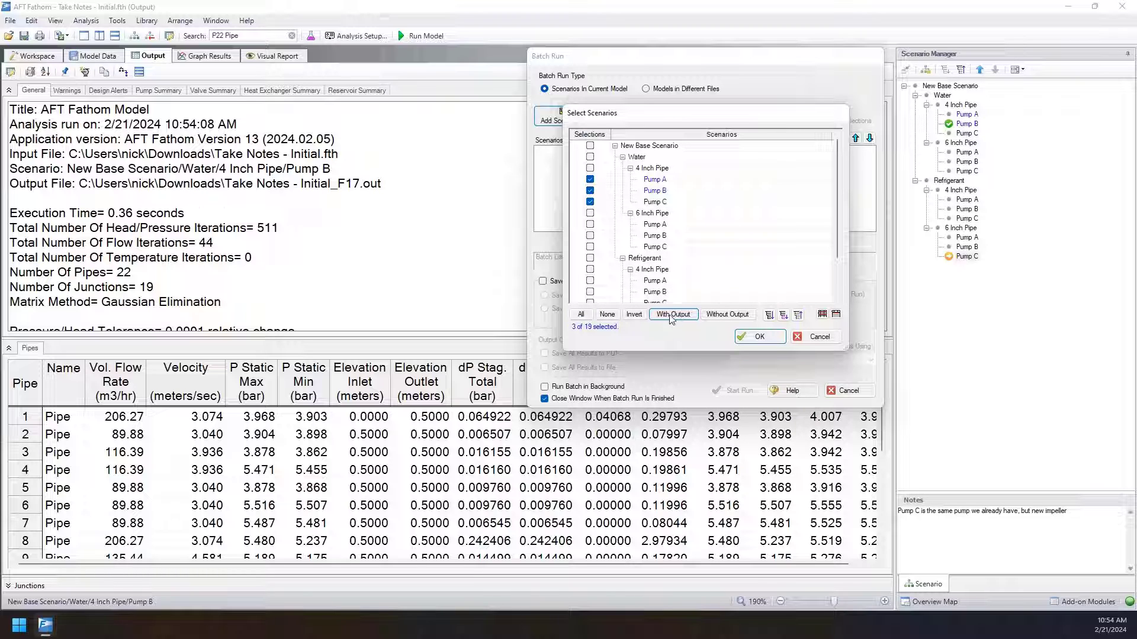
pyautogui.click(766, 337)
pyautogui.click(735, 390)
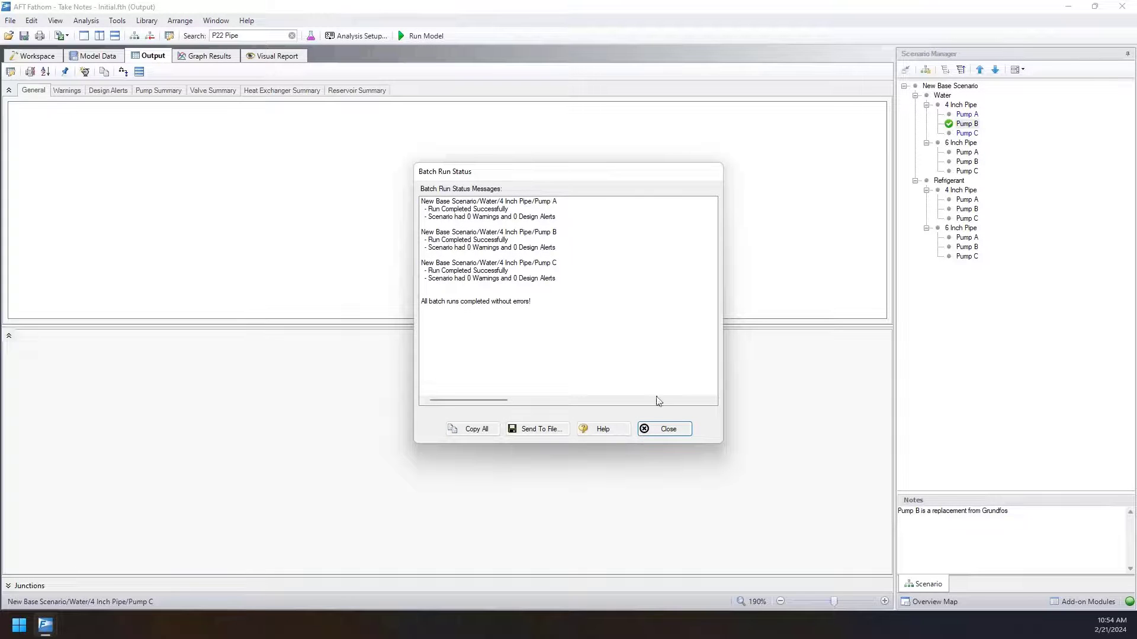
pyautogui.click(665, 429)
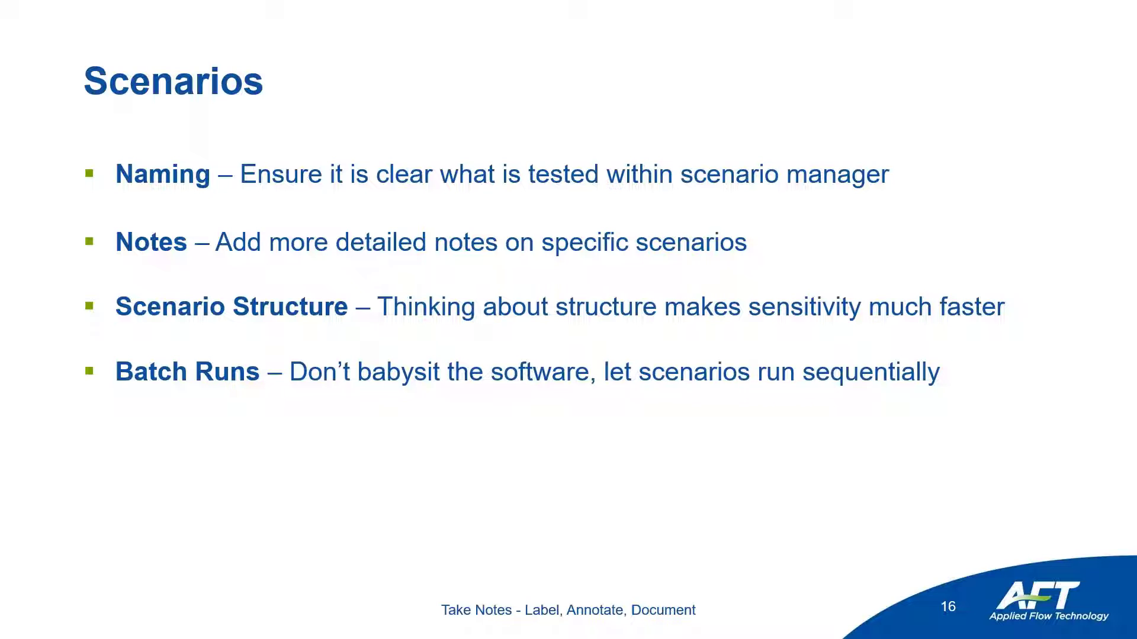
pyautogui.press('Right')
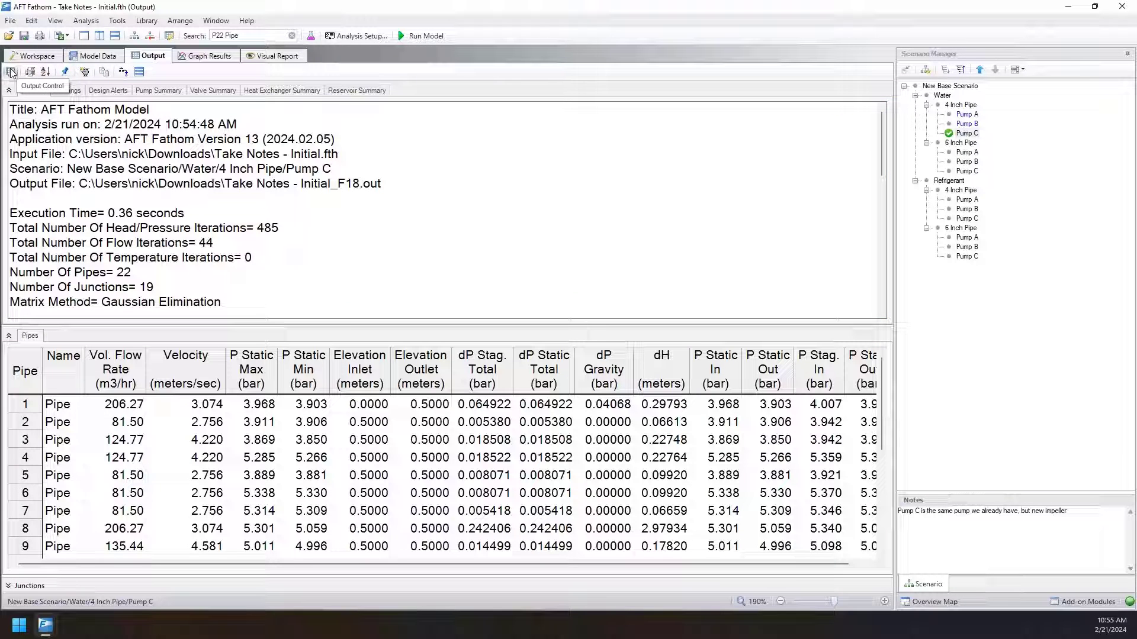
# Set the output to show Water's 4 Inch Pipe Pump A, Pump B and Pump C scenarios together, labelled with their scenario ancestral names.
pyautogui.click(117, 21)
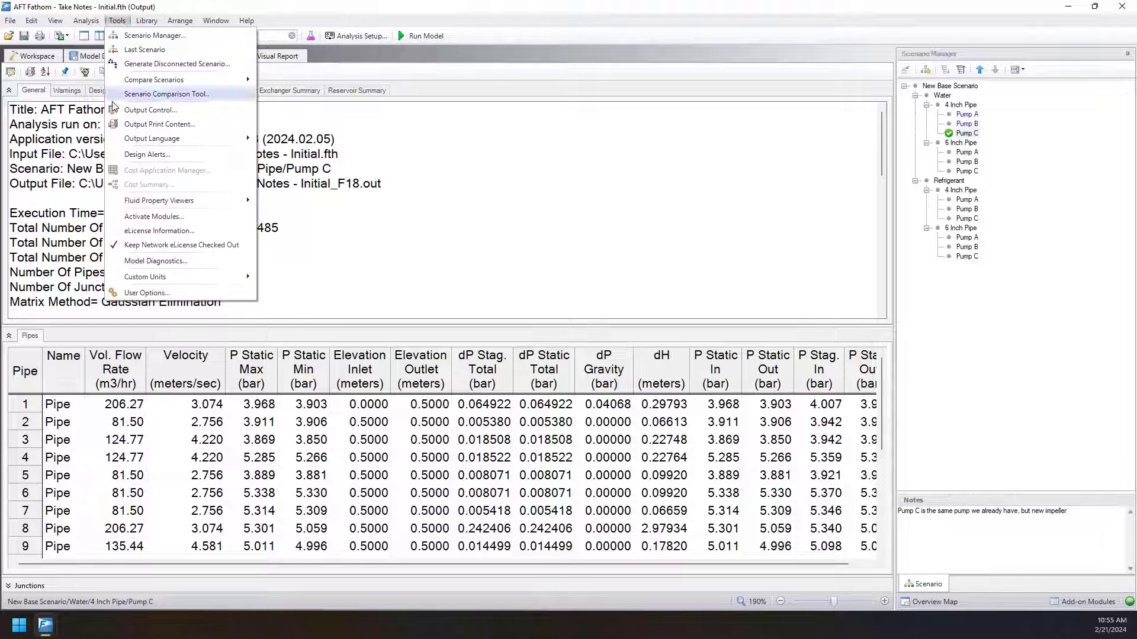
pyautogui.click(141, 111)
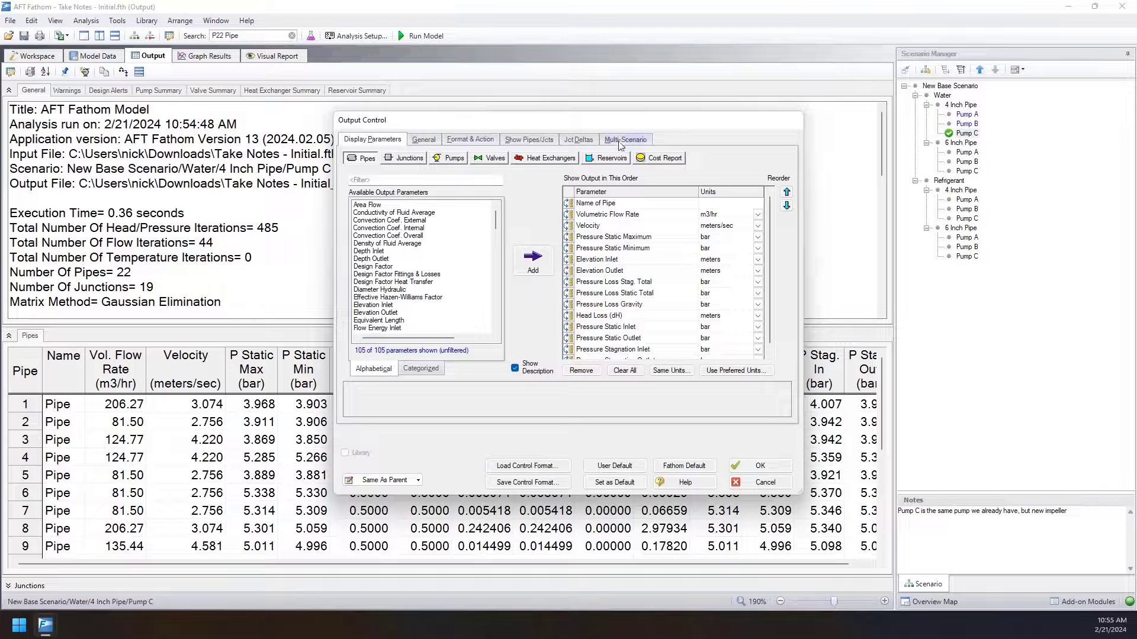
pyautogui.click(622, 143)
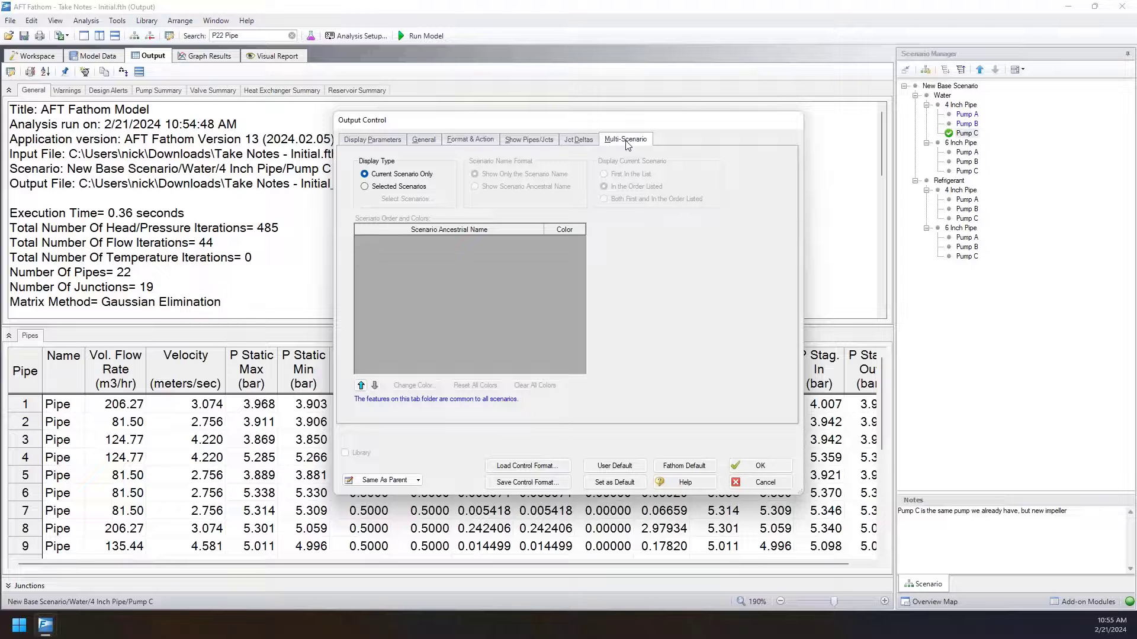
pyautogui.click(417, 187)
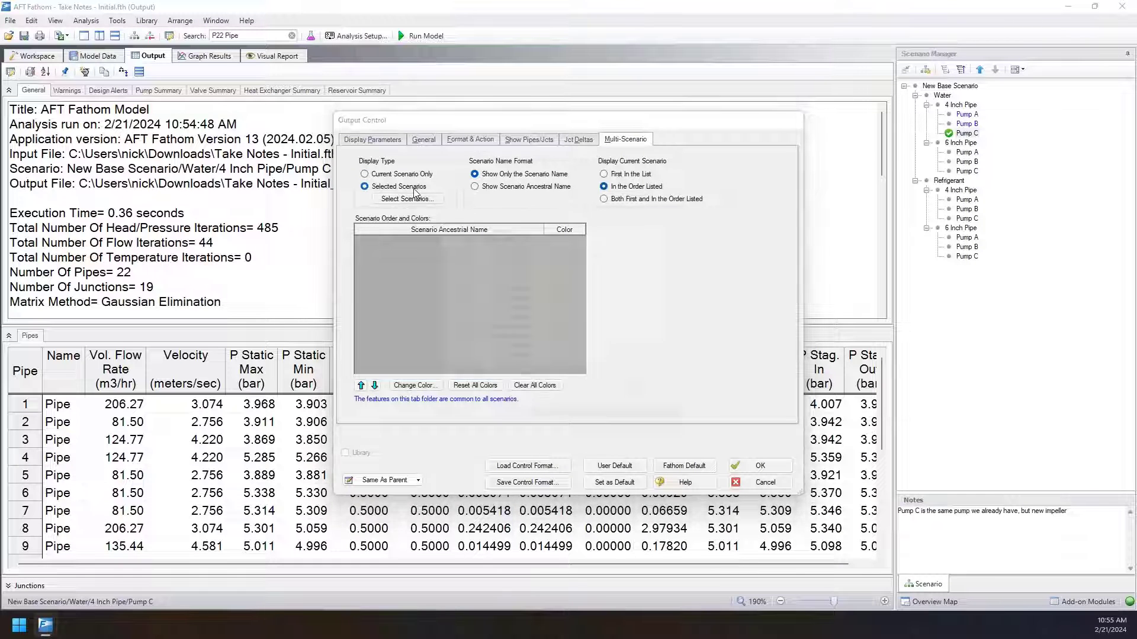
pyautogui.click(405, 199)
pyautogui.click(452, 255)
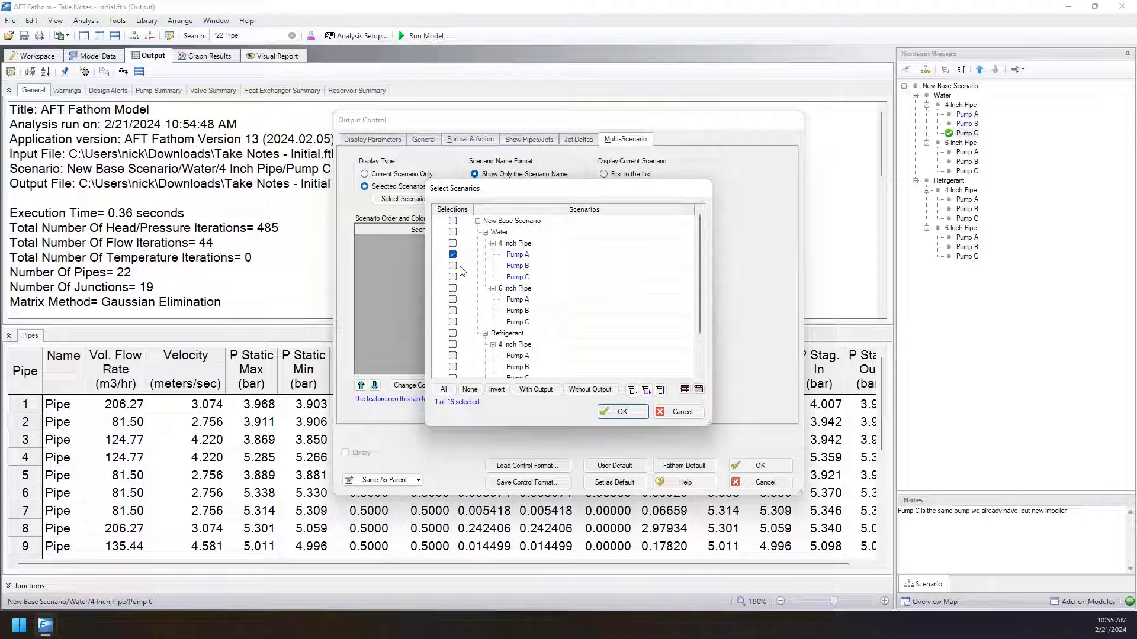
pyautogui.click(452, 266)
pyautogui.click(452, 277)
pyautogui.click(620, 417)
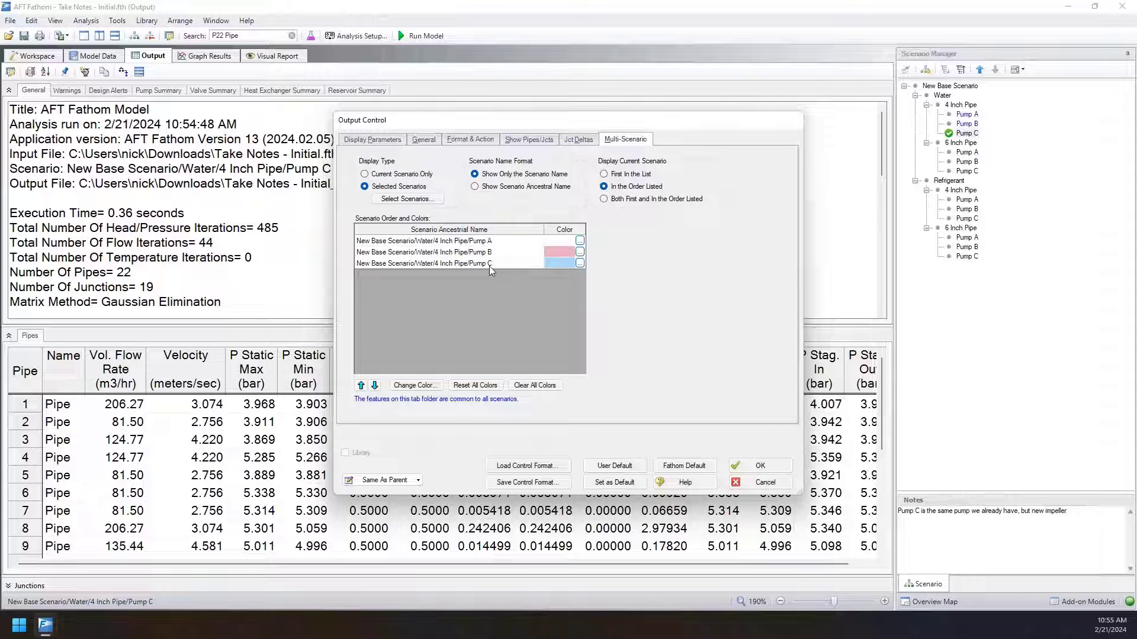
pyautogui.click(512, 188)
pyautogui.click(760, 466)
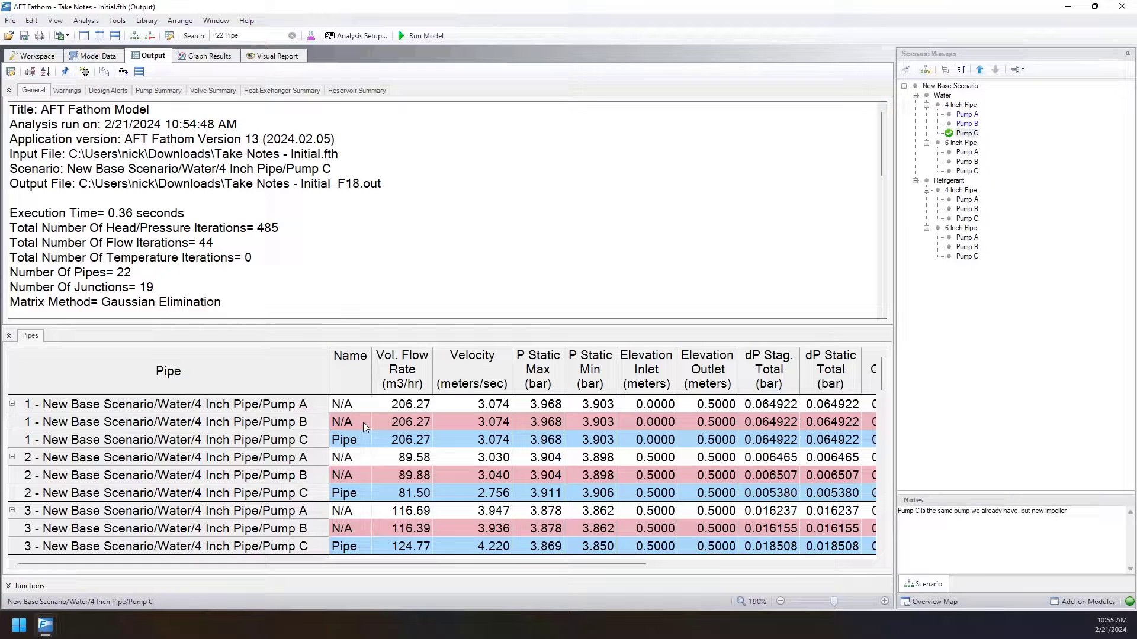
# Compare the volumetric flow rates of the first three pipes across the Pump A, Pump B and Pump C scenarios.
pyautogui.click(376, 409)
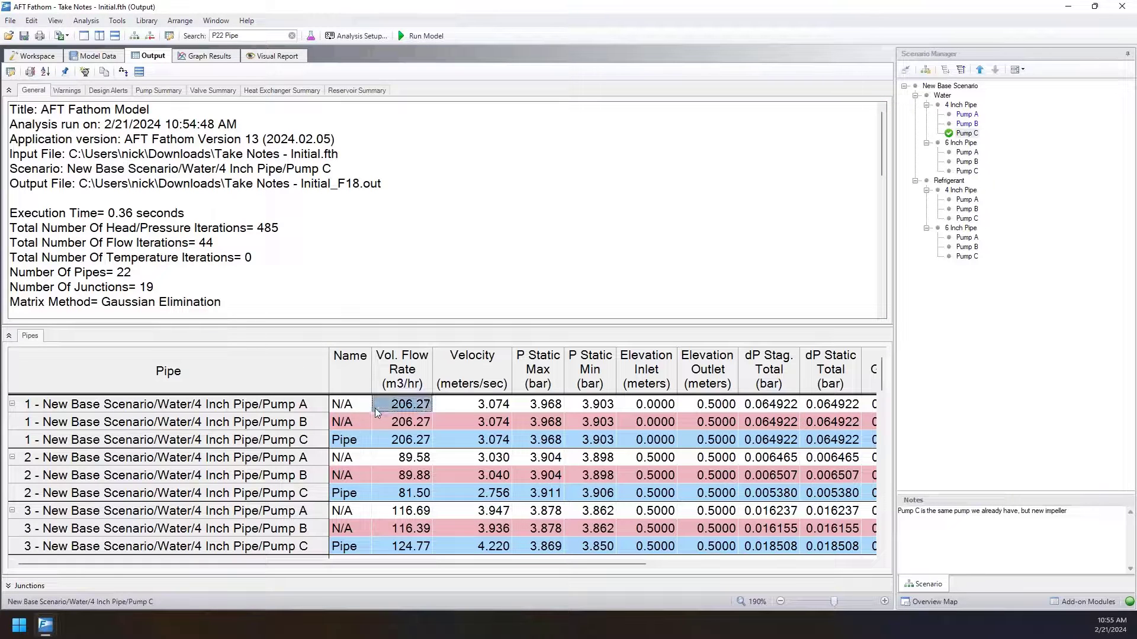
pyautogui.moveTo(376, 409); pyautogui.dragTo(402, 547)
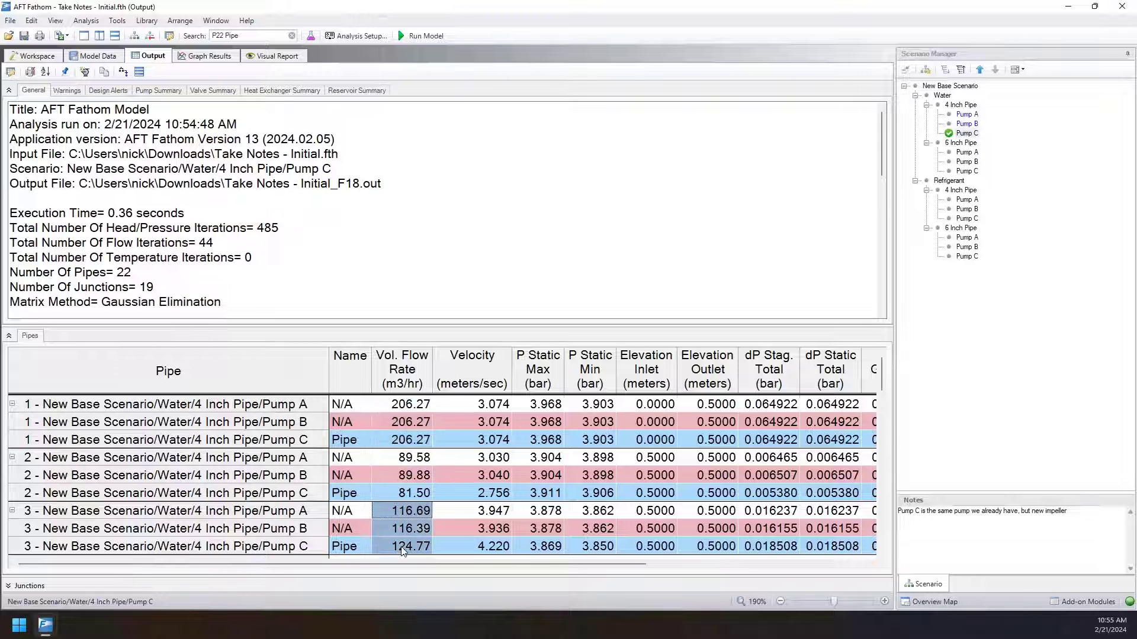
pyautogui.scroll(-3, 436, 481)
# Copy the entire multi-scenario pipe results table and paste it into a blank Excel worksheet at cell F3.
pyautogui.click(242, 370)
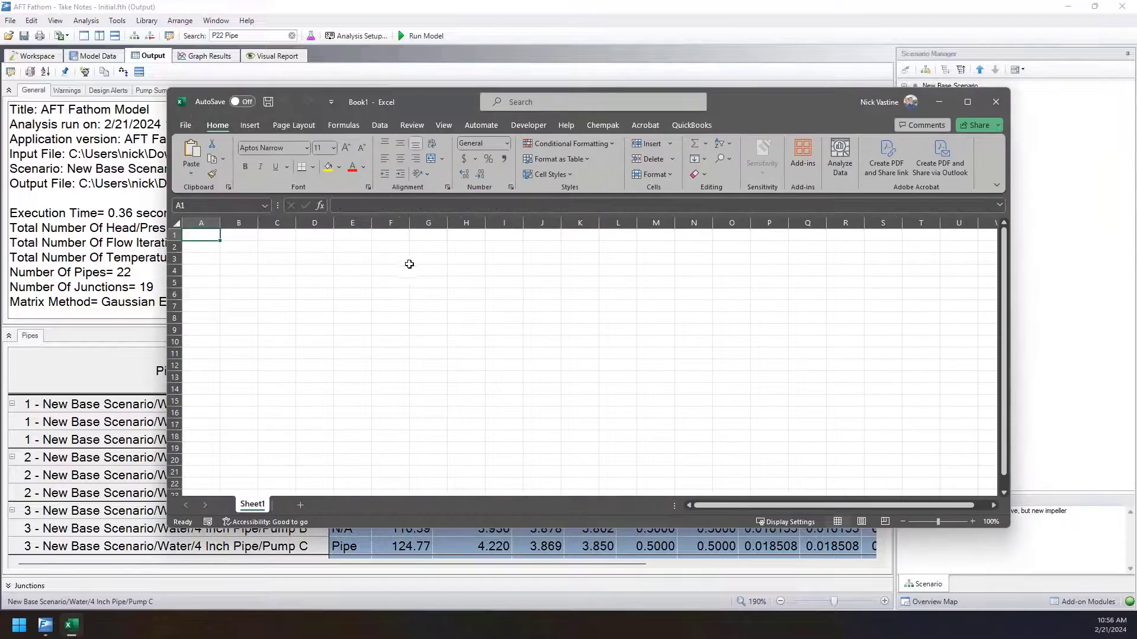
pyautogui.click(393, 262)
pyautogui.hotkey('ctrl', 'v')
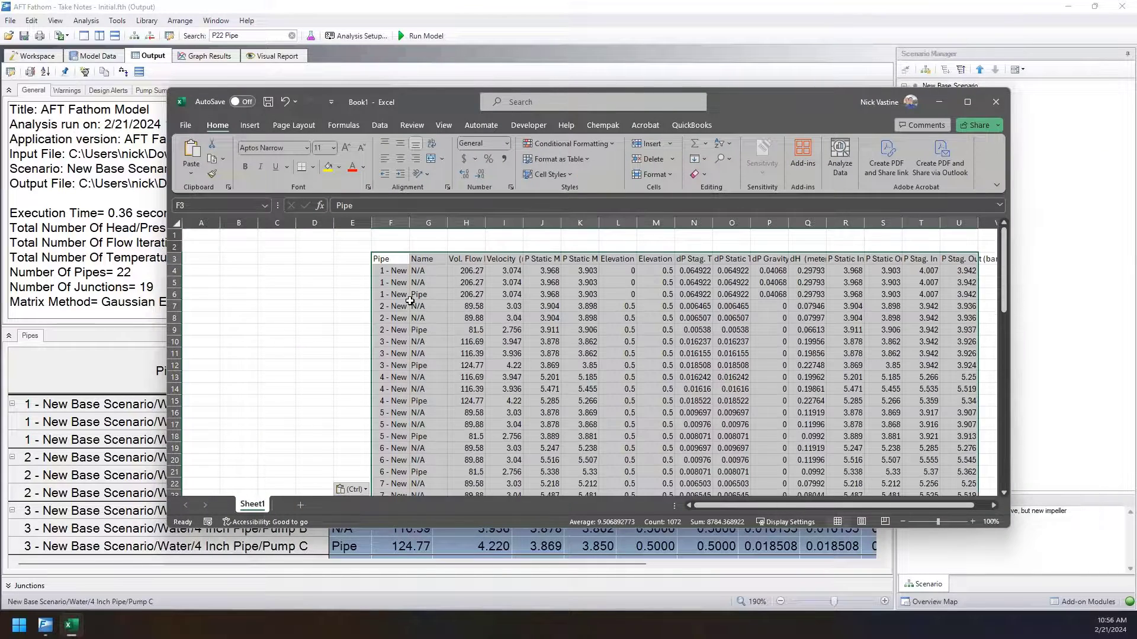
# Widen column F to fit the full scenario names, check the pasted pipe rows, and close the Excel workbook.
pyautogui.scroll(-1, 374, 222)
pyautogui.moveTo(374, 222); pyautogui.dragTo(445, 268)
pyautogui.press('Down')
pyautogui.doubleClick(408, 222)
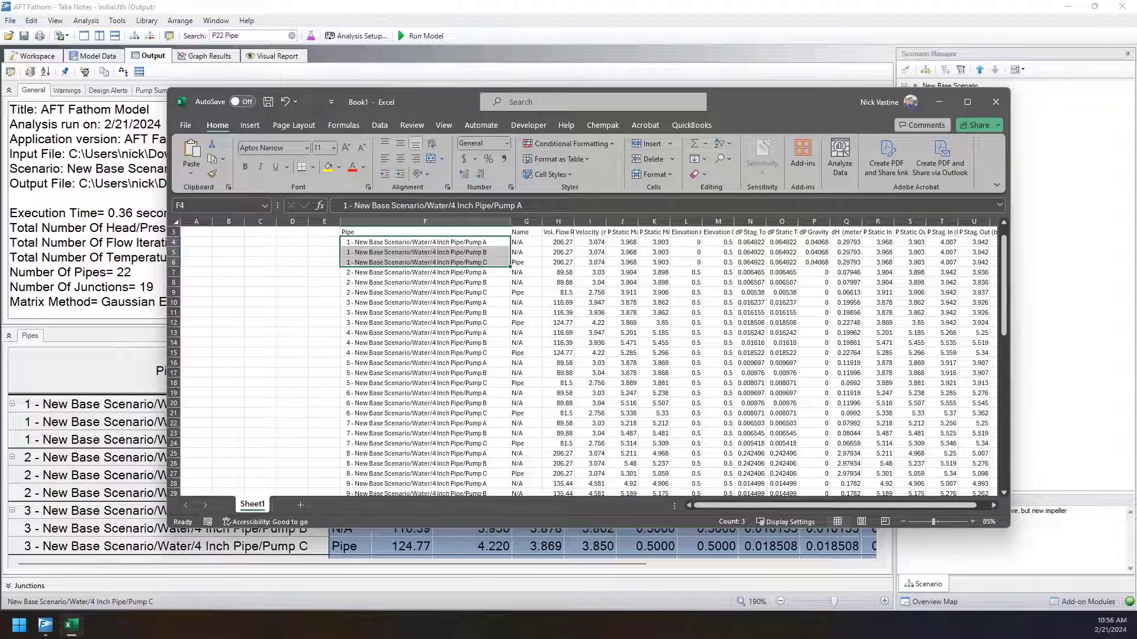
pyautogui.click(996, 102)
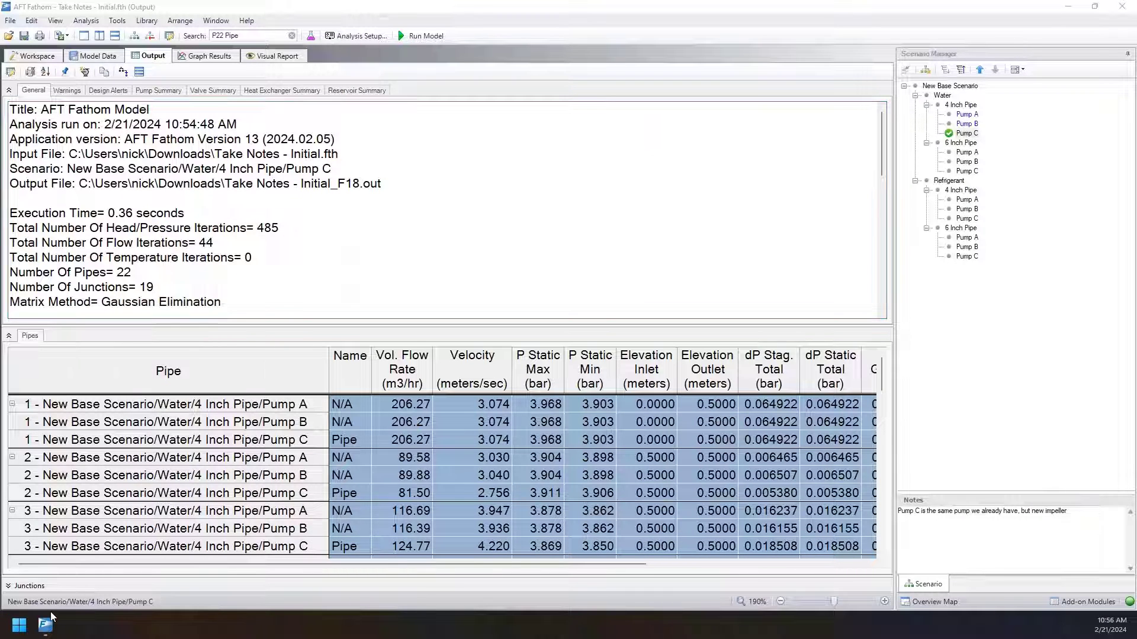
# Switch to the Metric - NFPA Firewater System - Final model, view its Profile Comparison graph, and minimize that window.
pyautogui.moveTo(46, 624)
pyautogui.click(73, 571)
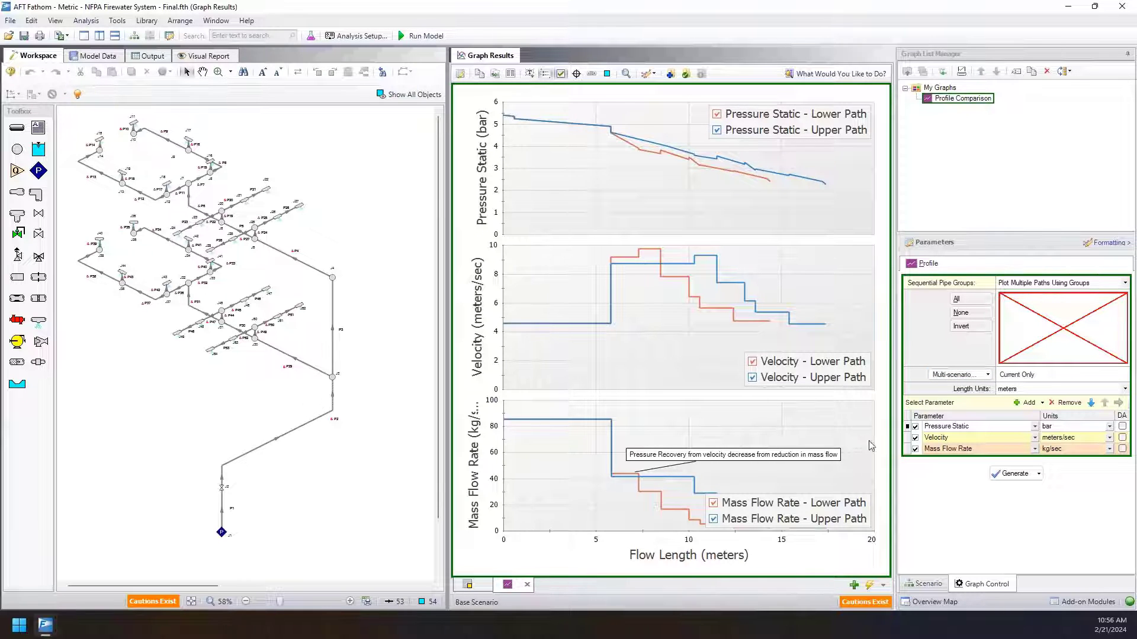
pyautogui.click(1070, 7)
pyautogui.press('Right')
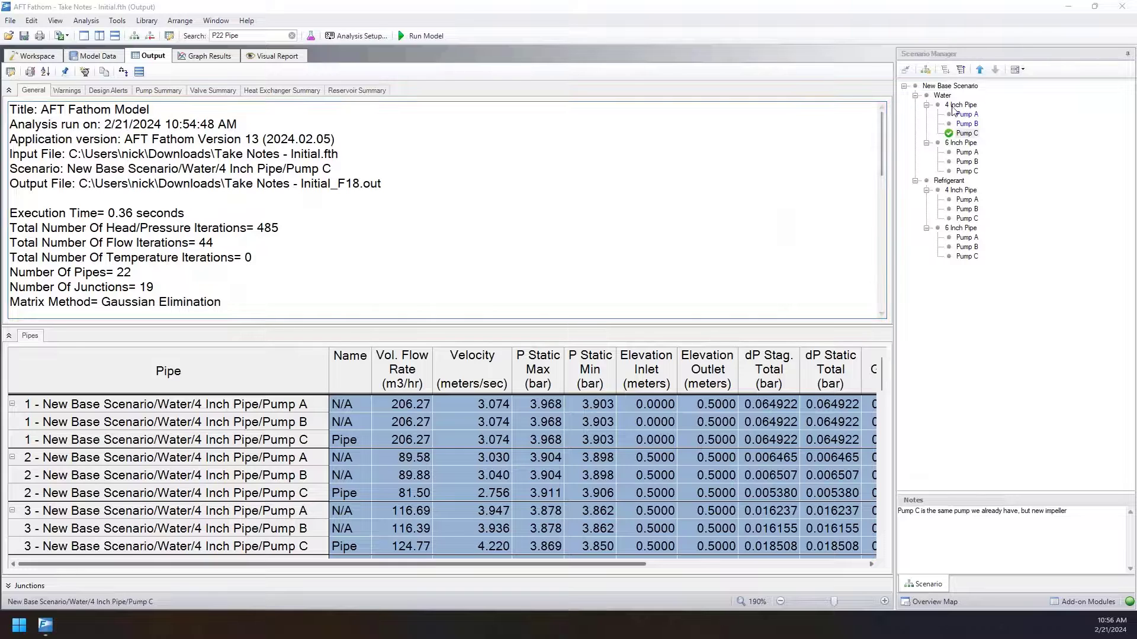
# Look through the pump scenarios and their notes in the Water and Refrigerant branches, ending back in the pipe results table.
pyautogui.click(964, 114)
pyautogui.click(966, 162)
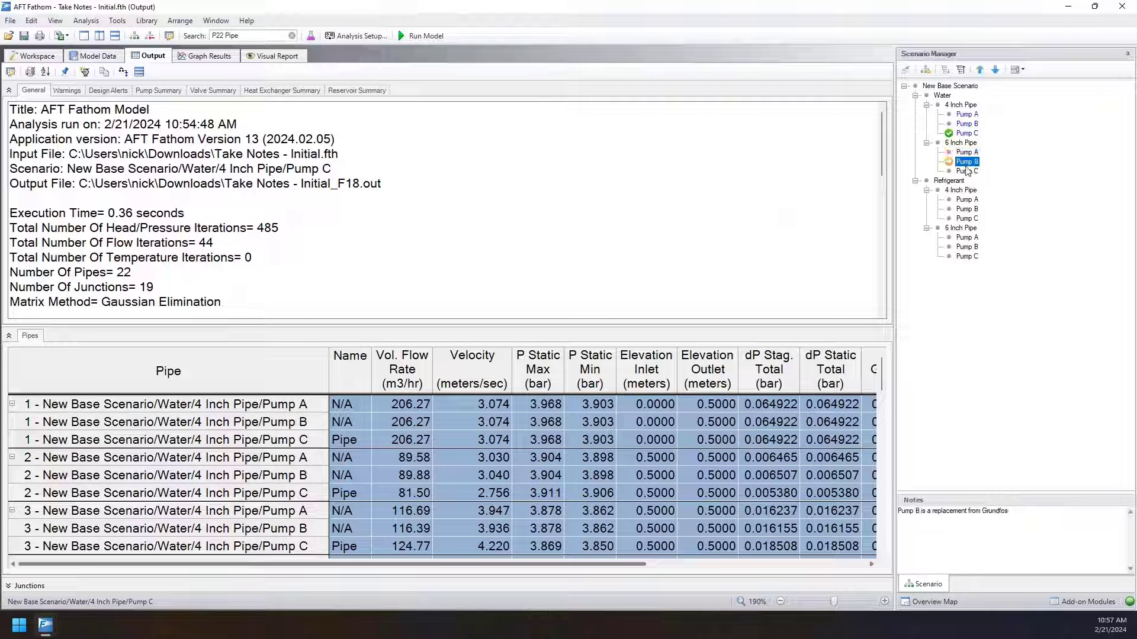
pyautogui.click(967, 209)
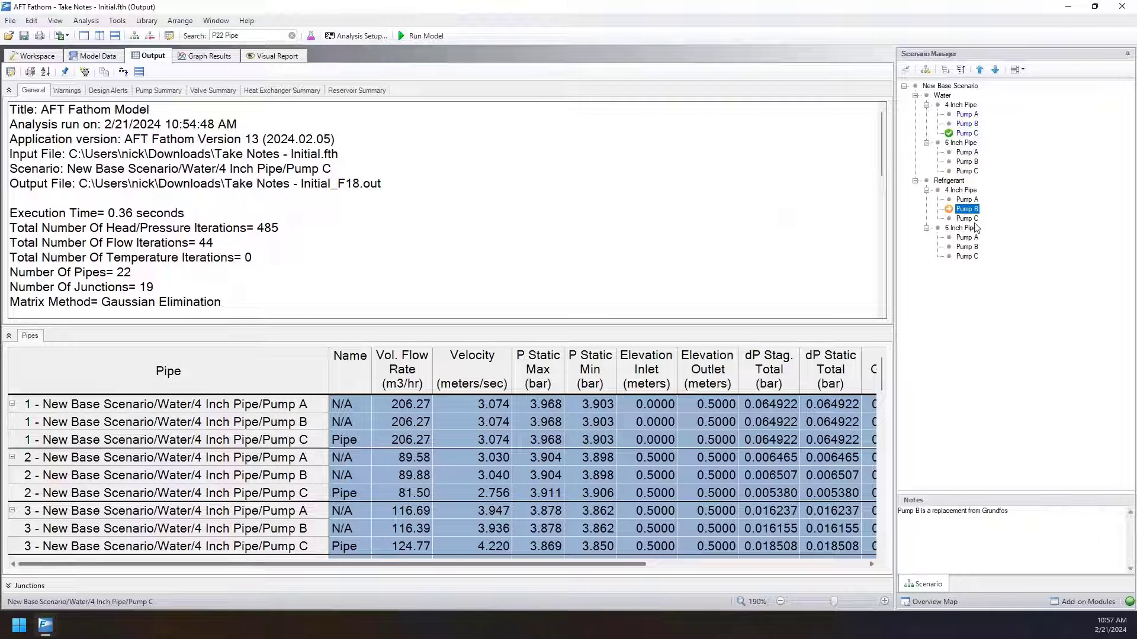
pyautogui.click(975, 238)
pyautogui.click(977, 247)
pyautogui.click(978, 256)
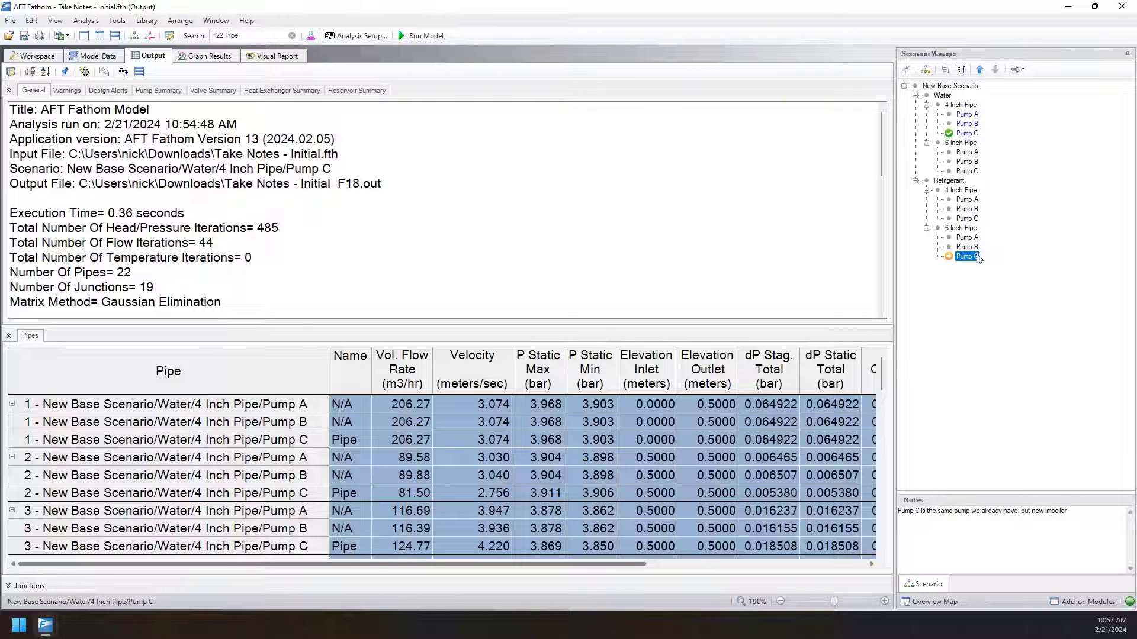
pyautogui.click(637, 422)
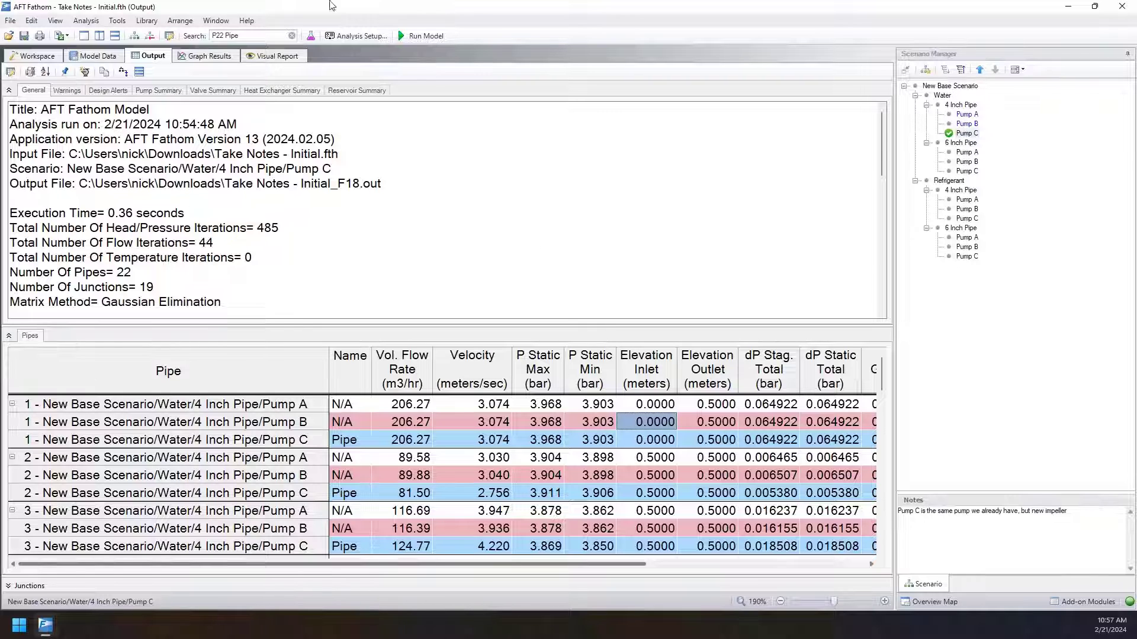
# Open the Scenario Comparison tool and select the sibling scenarios Pump A, Pump B and Pump C under Water's 4 Inch Pipe.
pyautogui.click(97, 25)
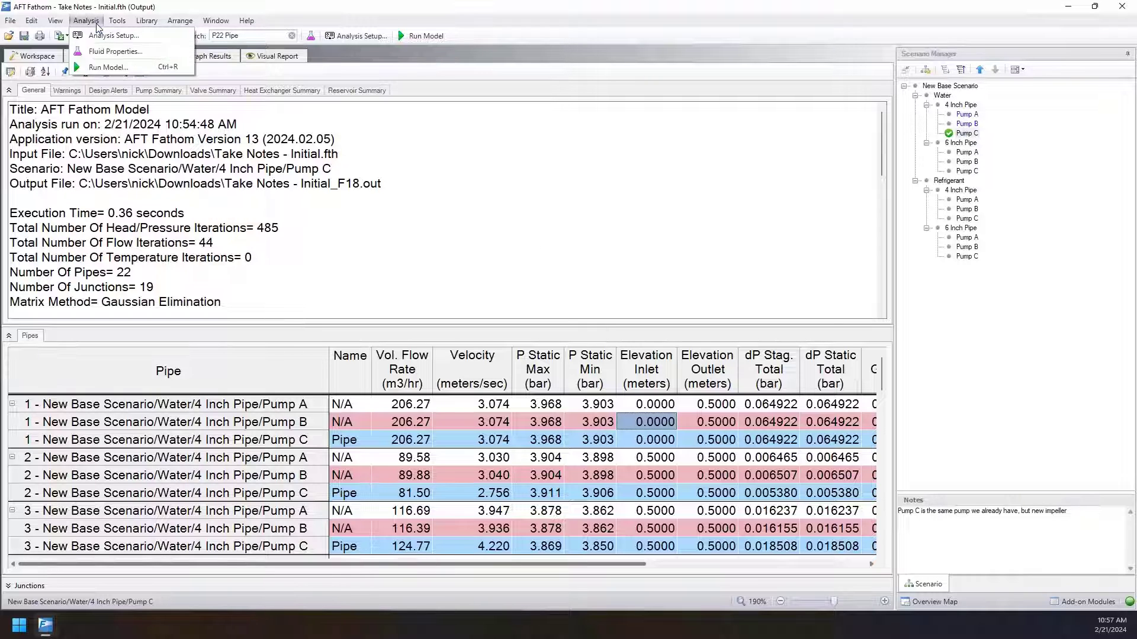
pyautogui.moveTo(116, 23)
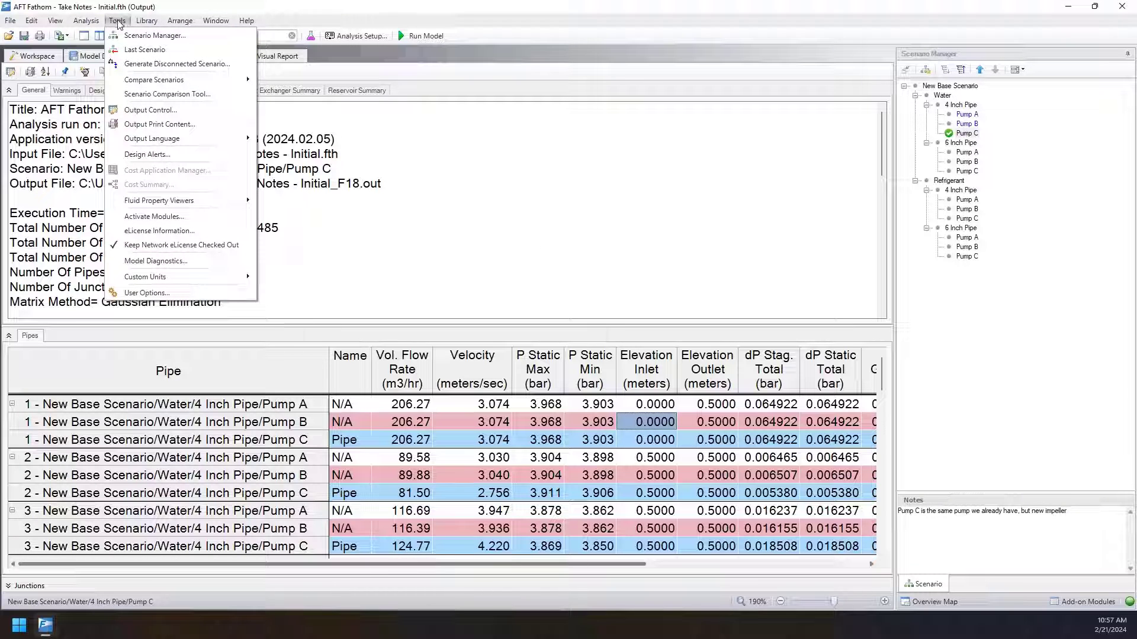
pyautogui.click(155, 95)
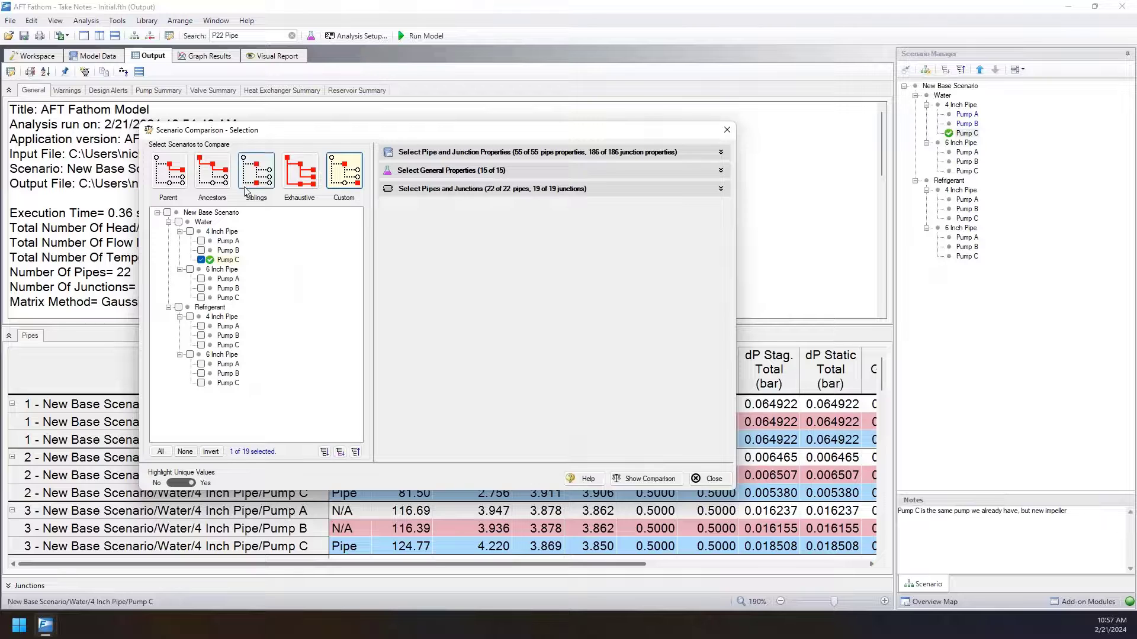
pyautogui.click(201, 241)
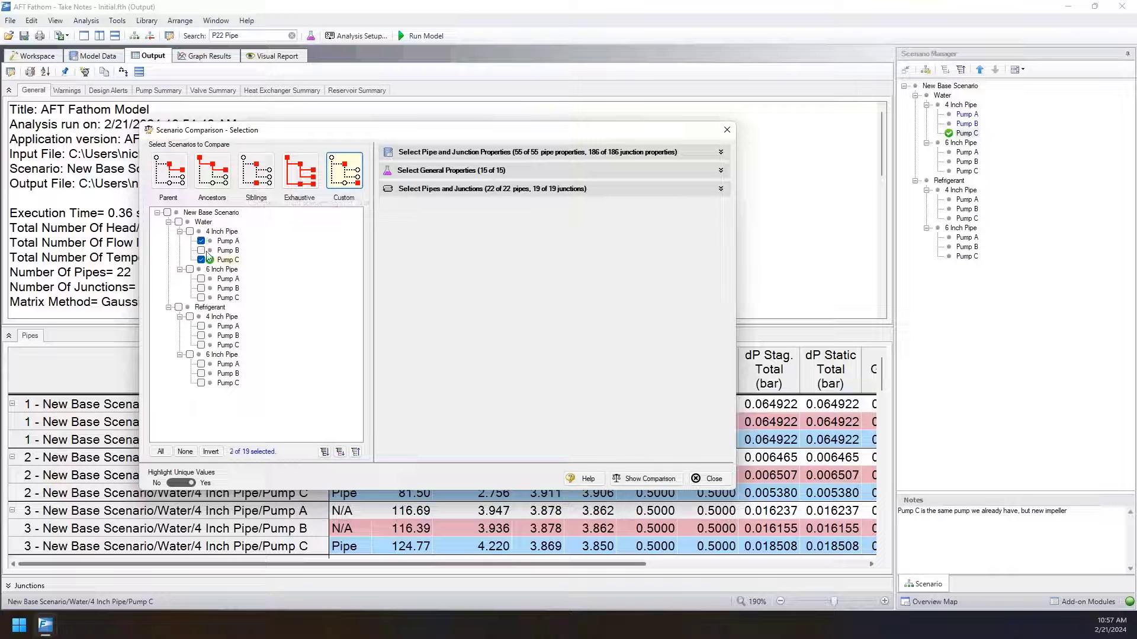
pyautogui.click(202, 250)
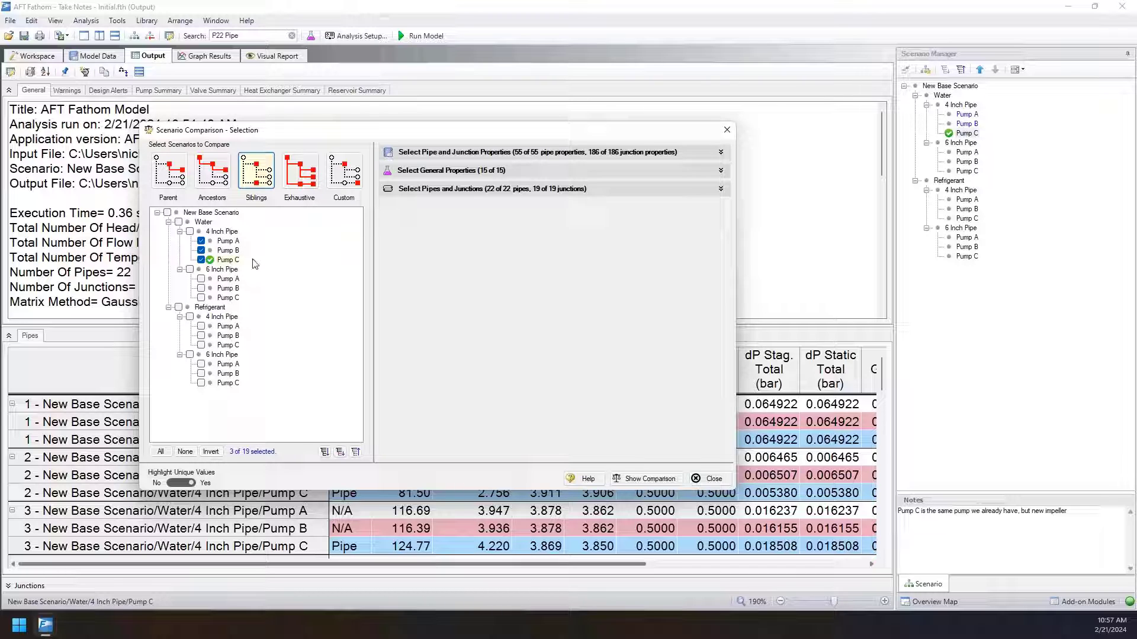
# Review the pipe and junction properties available for the scenario comparison, and collapse the list.
pyautogui.click(720, 153)
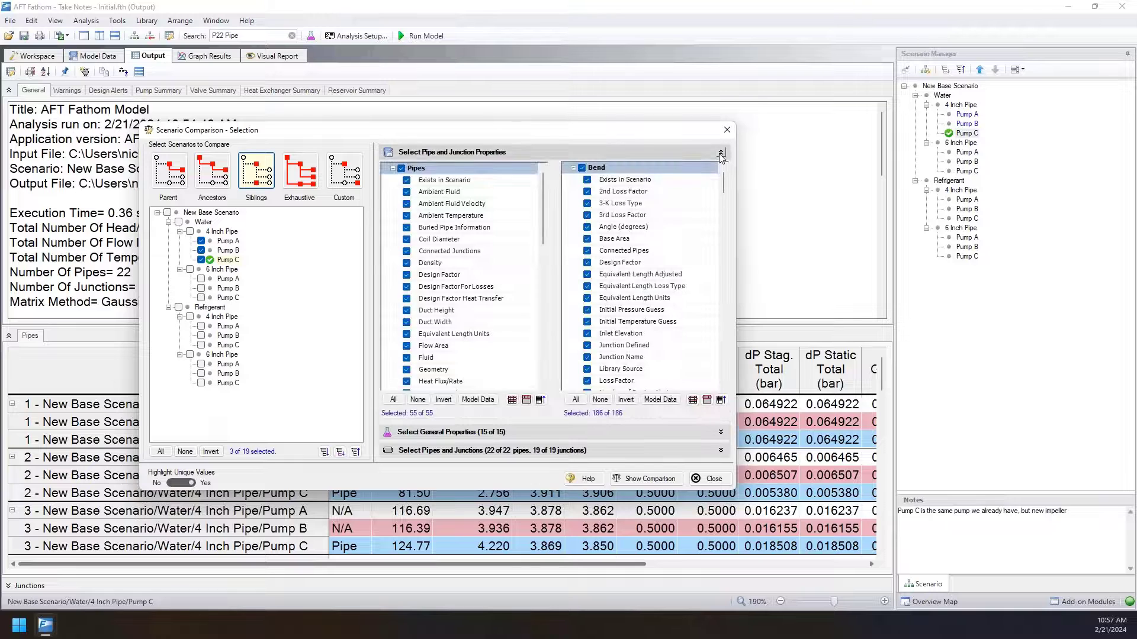
pyautogui.scroll(-6, 723, 185)
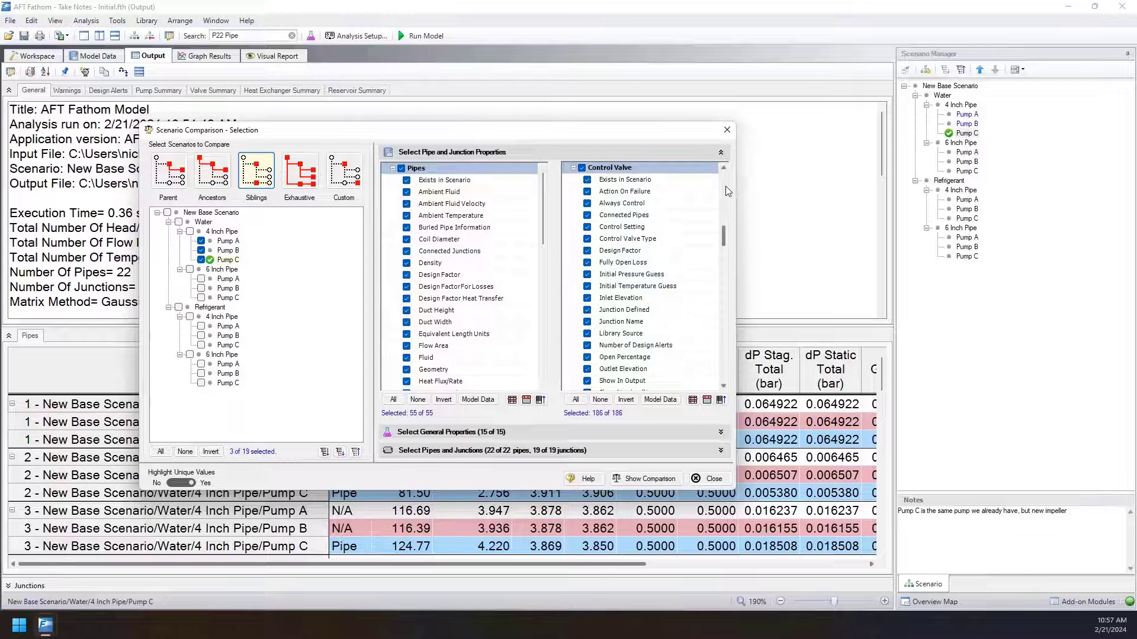
pyautogui.click(721, 153)
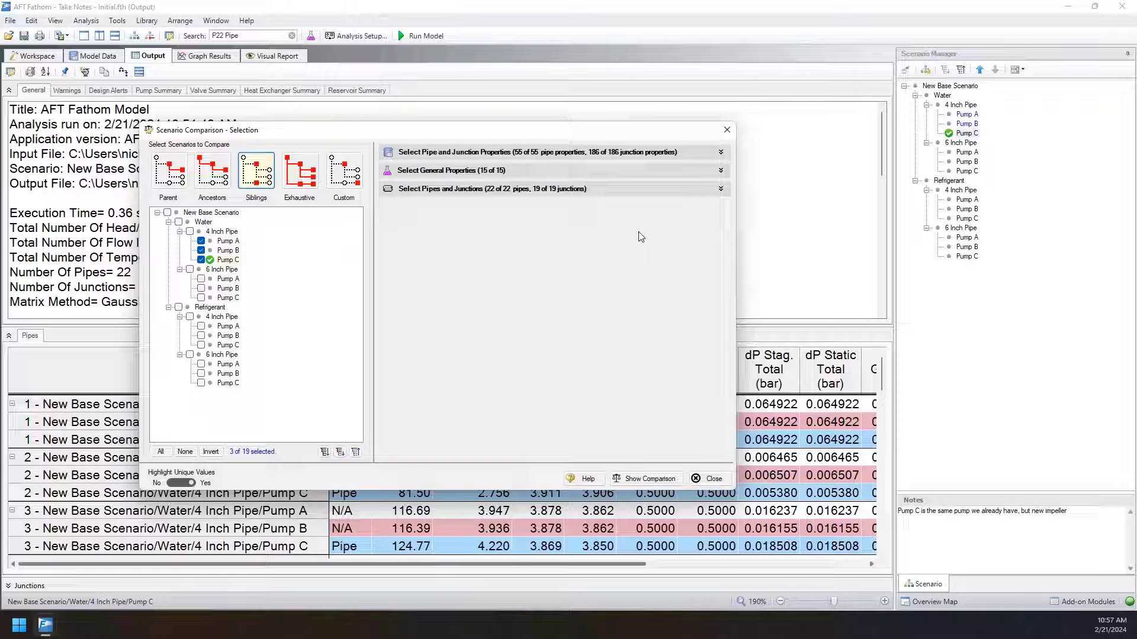
# Show the comparison grid for the three selected pump scenarios, widen it to display all scenario columns, and close it.
pyautogui.click(645, 478)
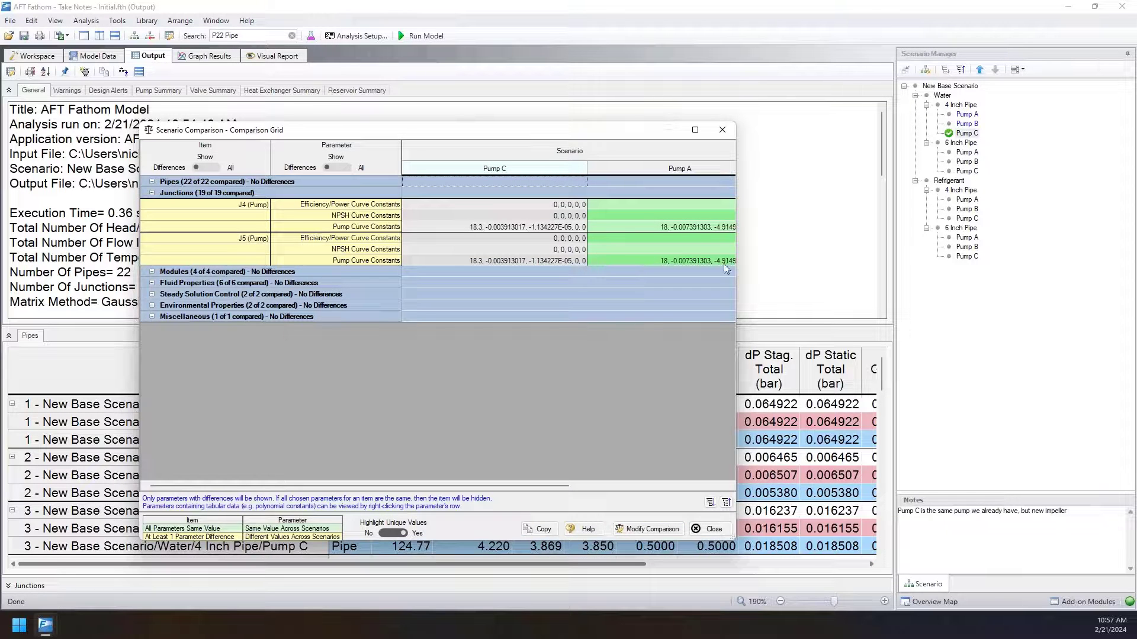
pyautogui.moveTo(736, 262); pyautogui.dragTo(1005, 255)
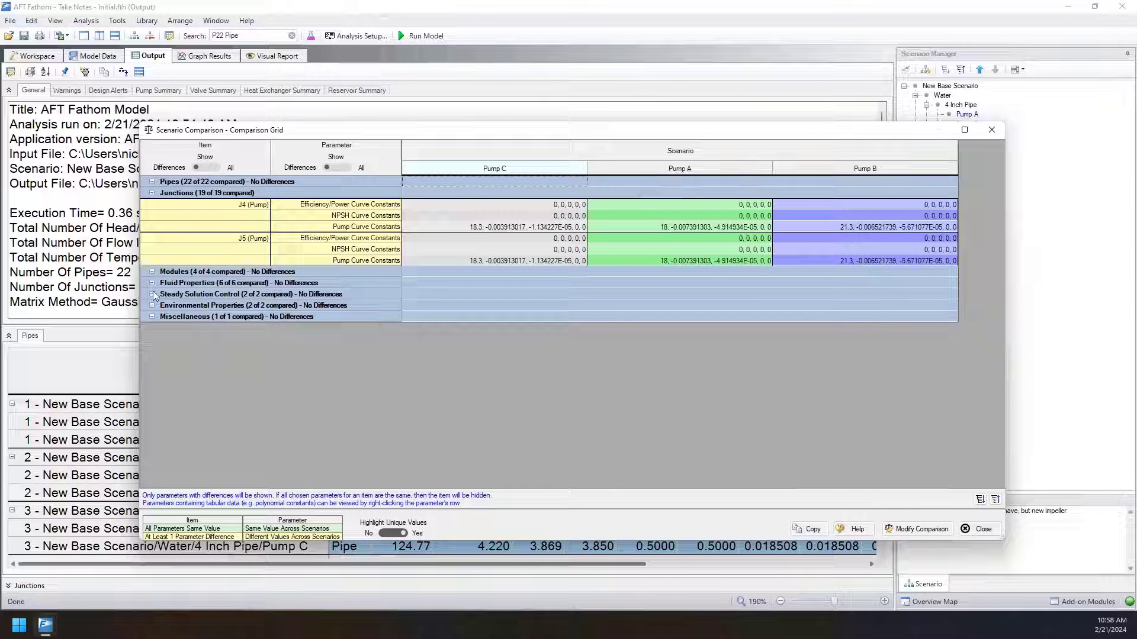
pyautogui.click(994, 530)
# Check the notes of the pump scenarios under Water's 4 Inch Pipe branch in the Scenario Manager.
pyautogui.click(744, 179)
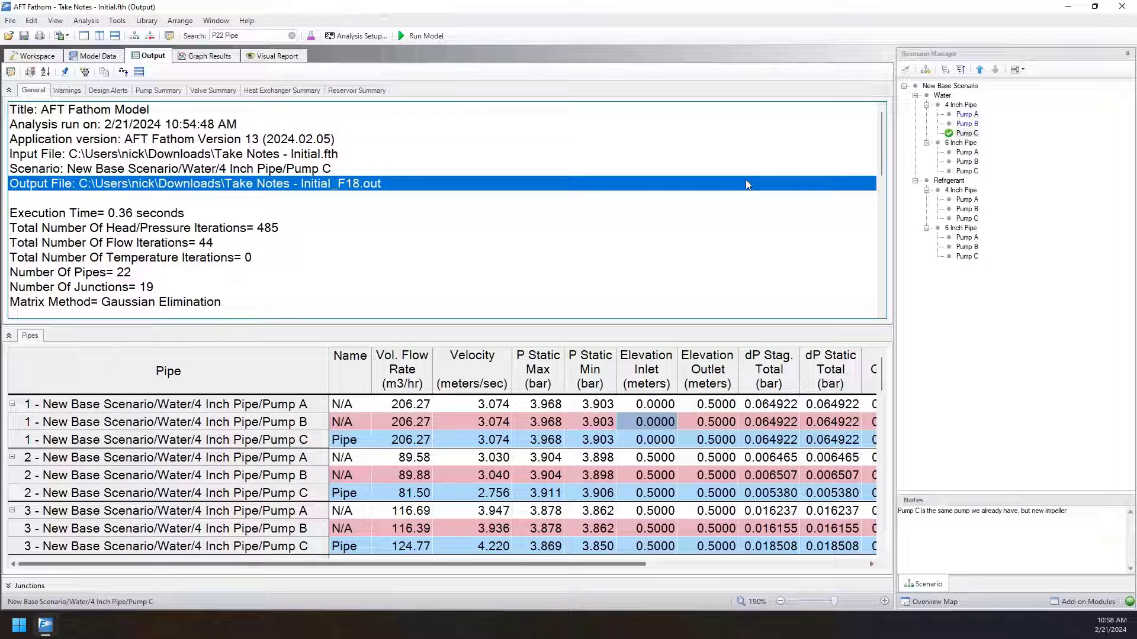
pyautogui.click(969, 124)
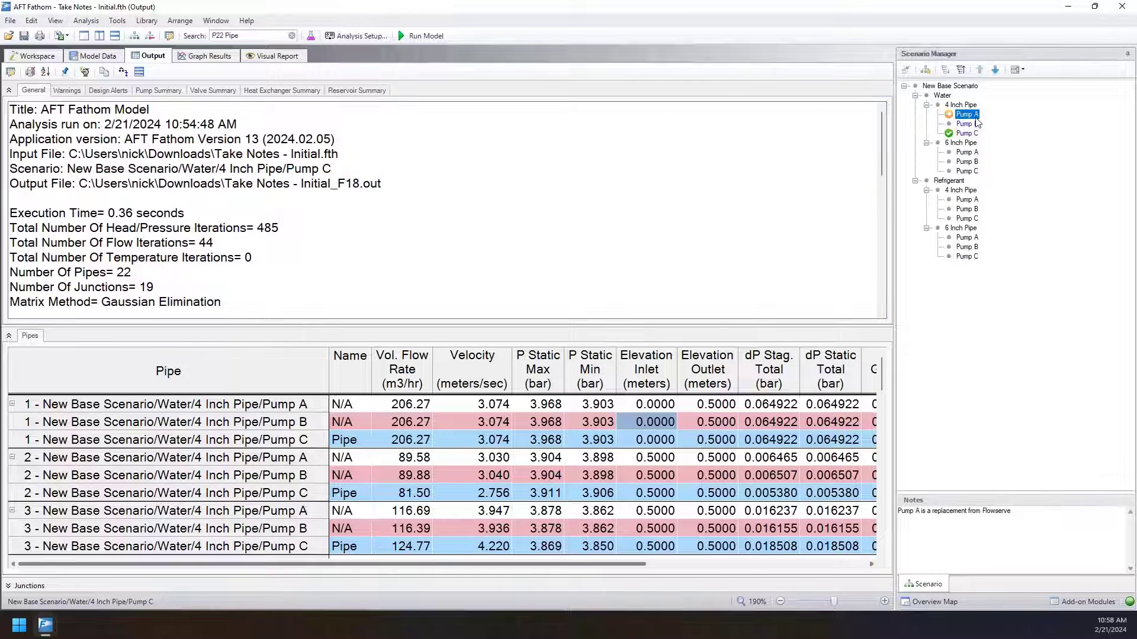
pyautogui.click(975, 134)
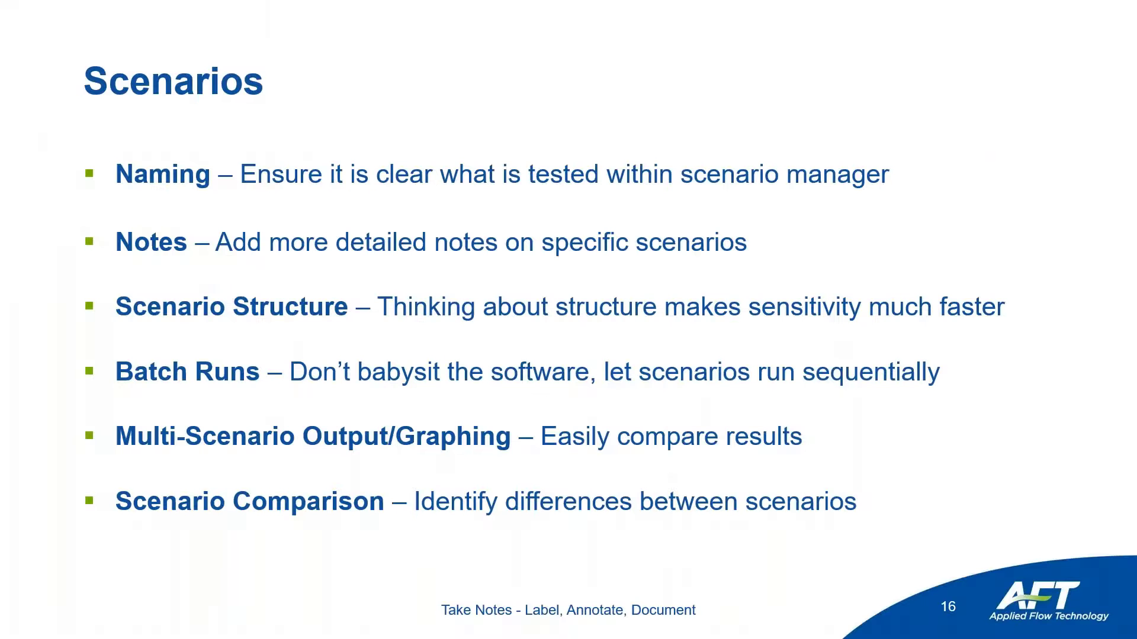
pyautogui.press('Right')
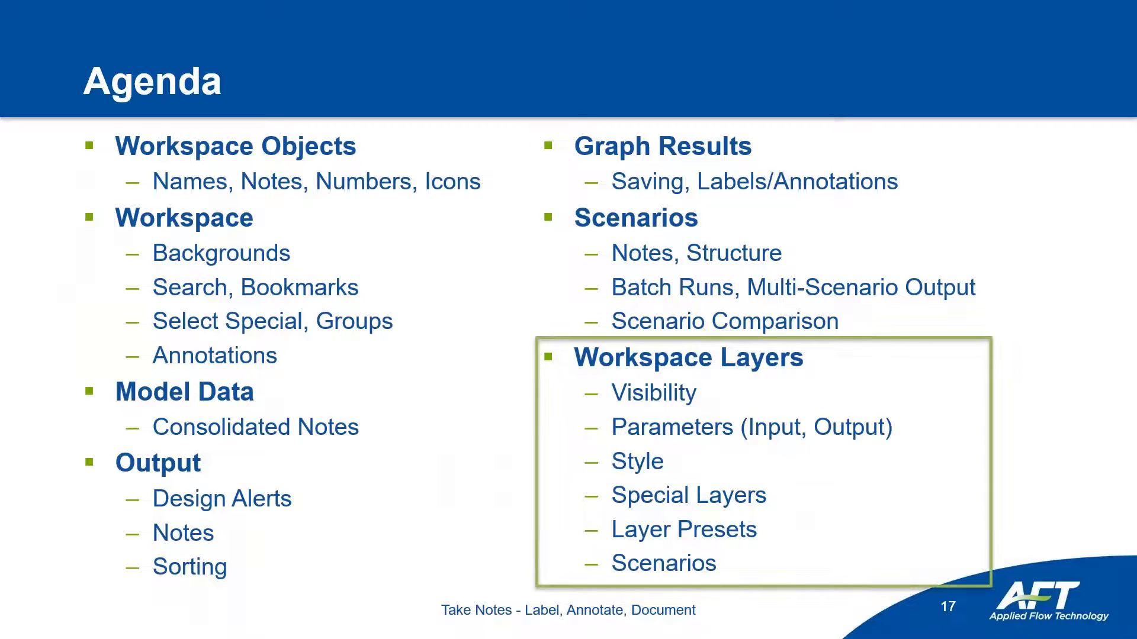
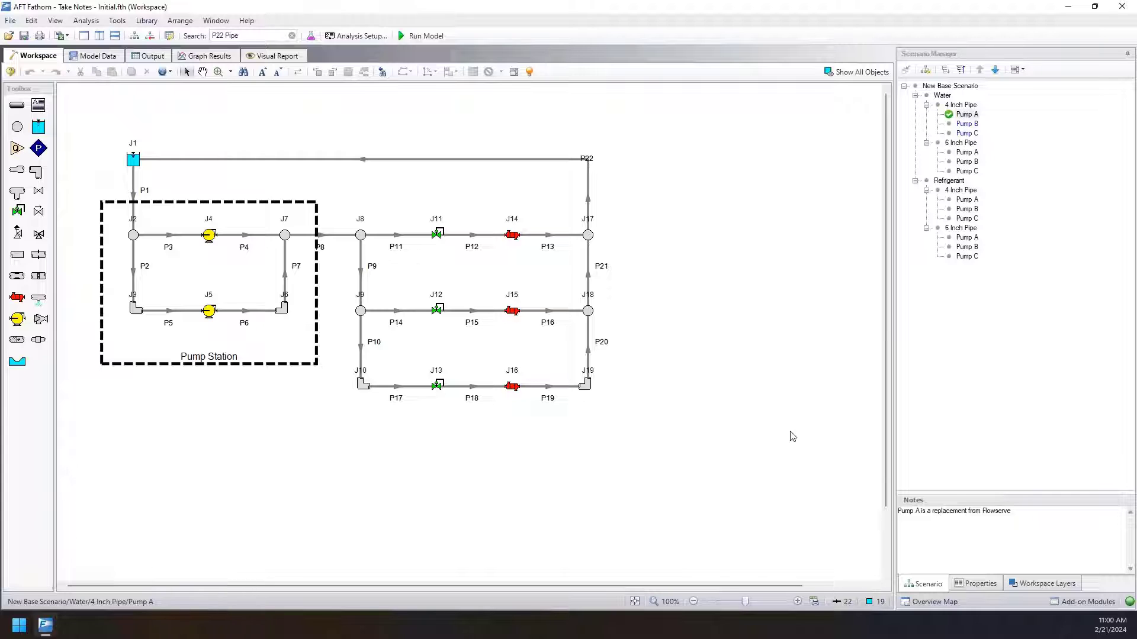
# Open the workspace layers and toggle the All Objects Layer off and back on, selecting the hidden objects in between.
pyautogui.click(1064, 590)
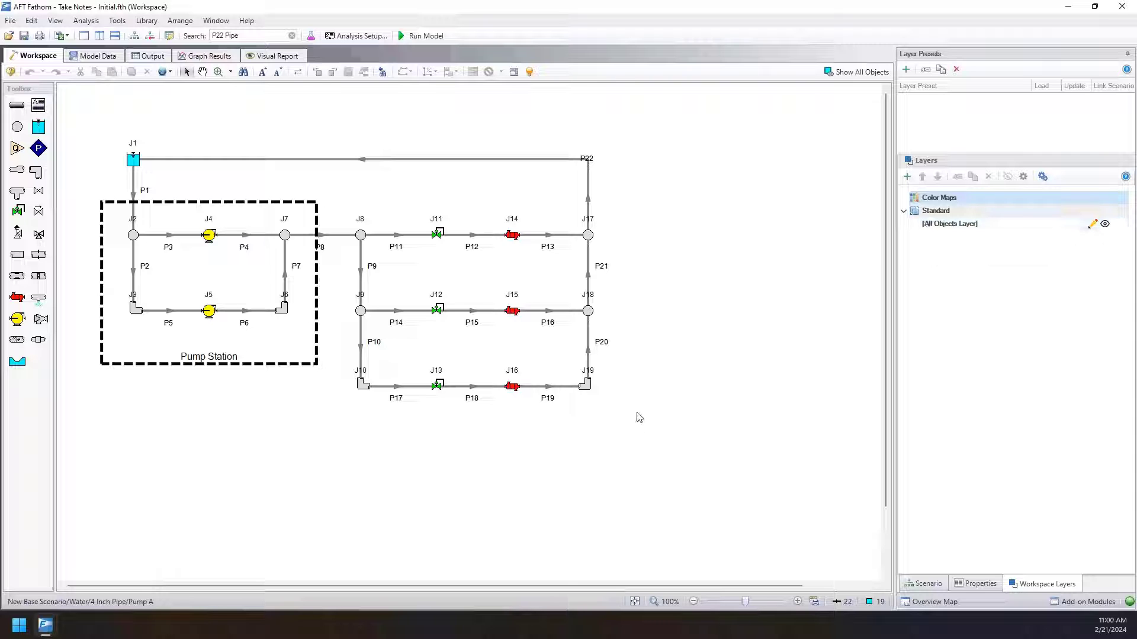
pyautogui.moveTo(637, 419); pyautogui.dragTo(94, 112)
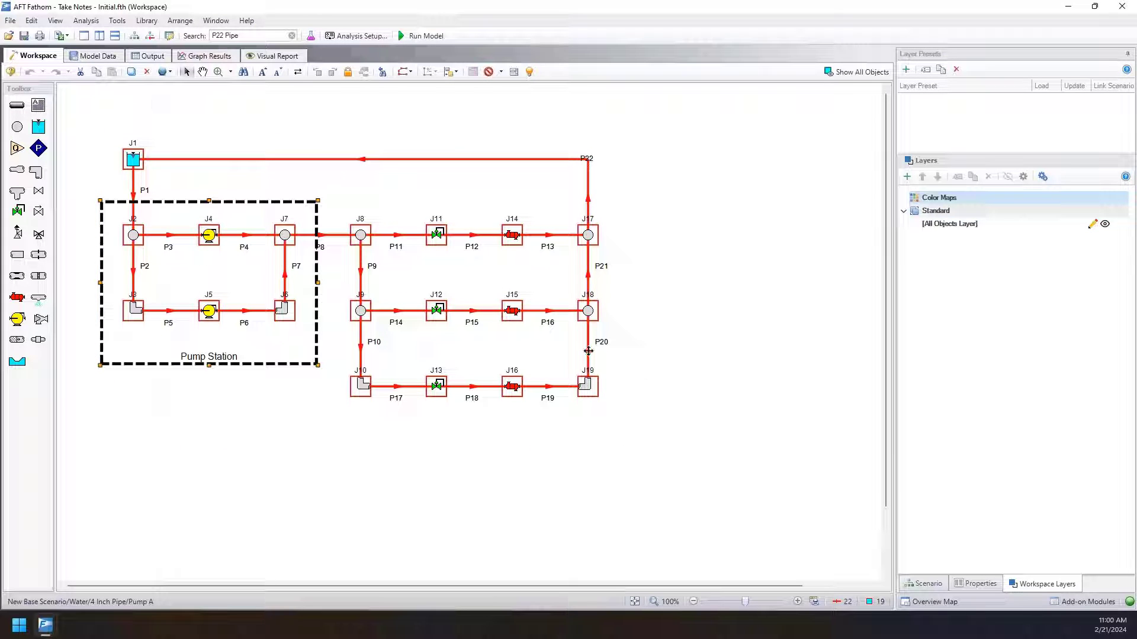
pyautogui.click(639, 335)
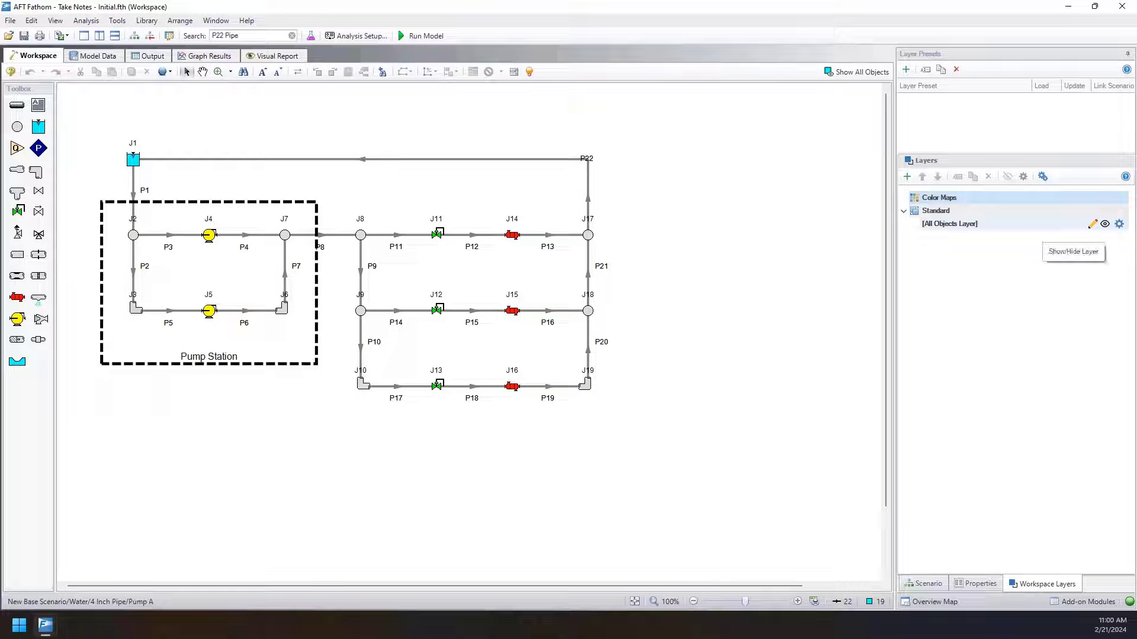
pyautogui.click(1105, 225)
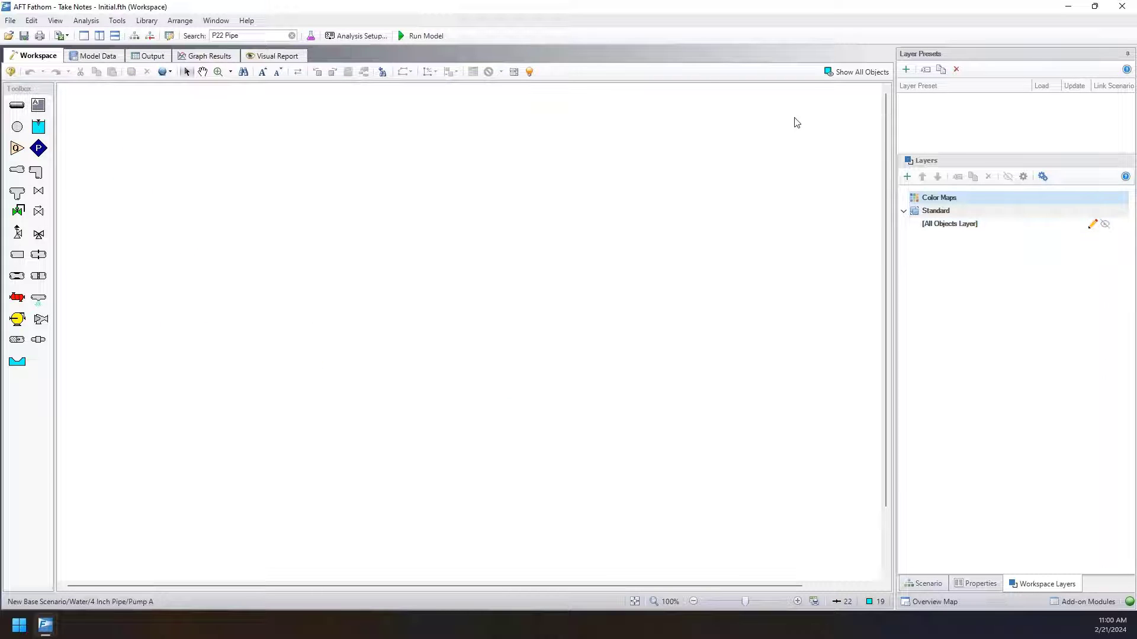
pyautogui.moveTo(794, 119); pyautogui.dragTo(59, 495)
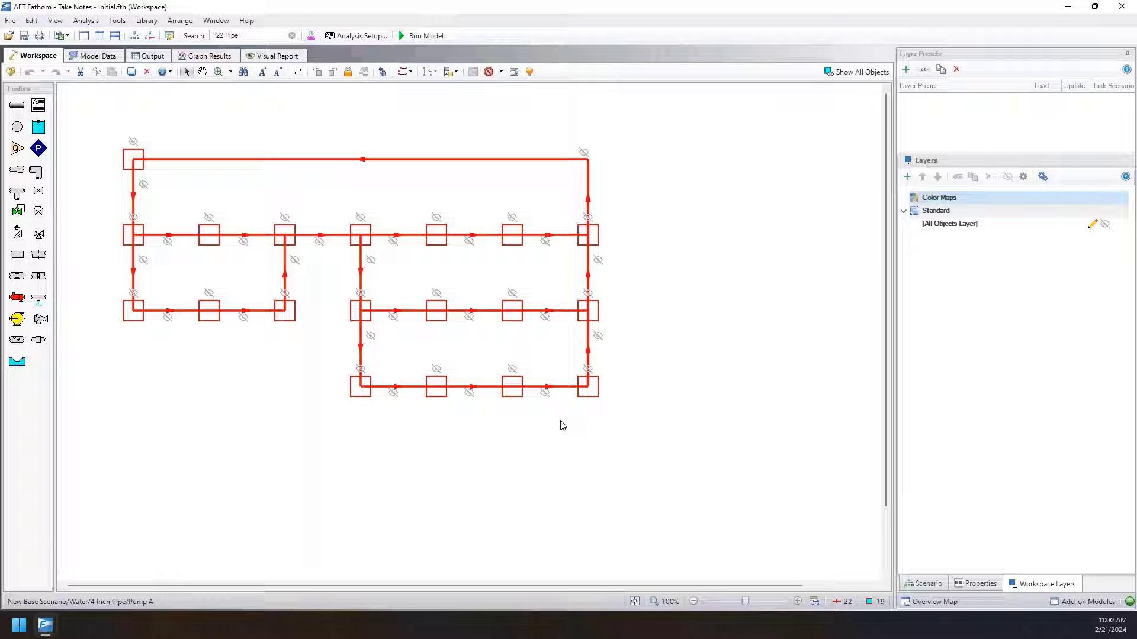
pyautogui.click(1102, 225)
pyautogui.click(774, 278)
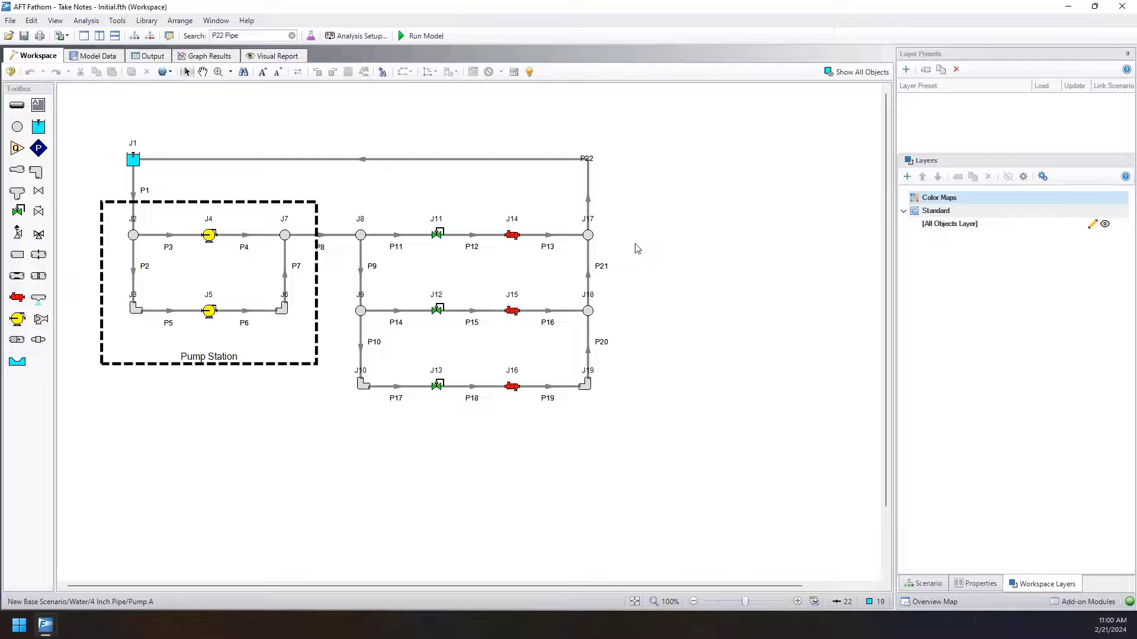
# Shift the whole model slightly down, and move the Pump Station annotation below the pump loop.
pyautogui.click(587, 386)
pyautogui.click(361, 385)
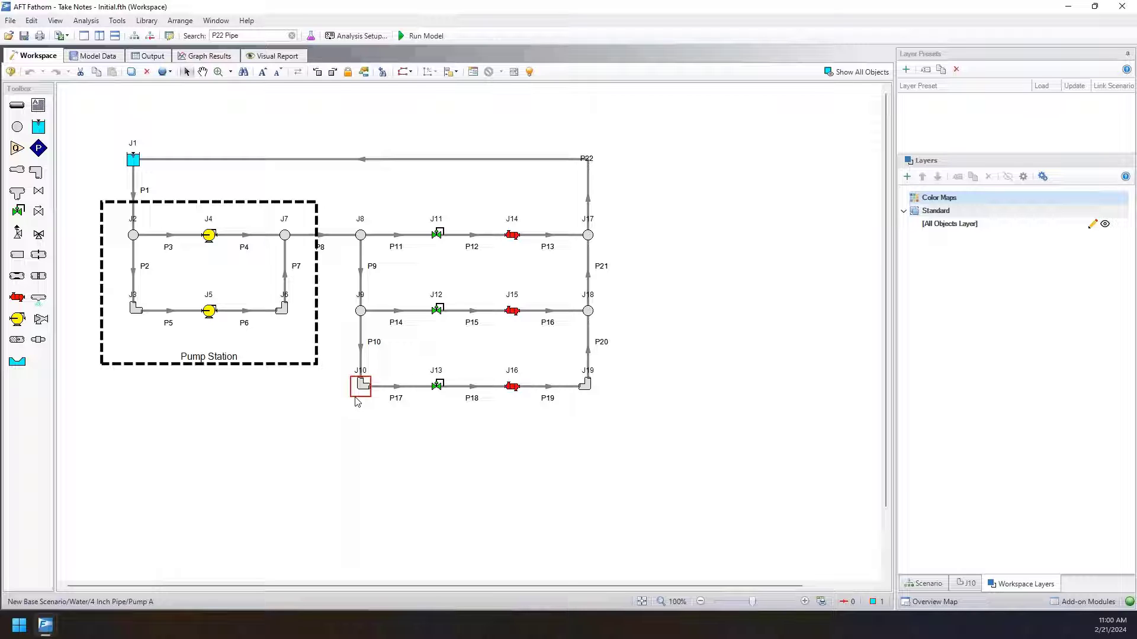
pyautogui.moveTo(116, 128); pyautogui.dragTo(715, 452)
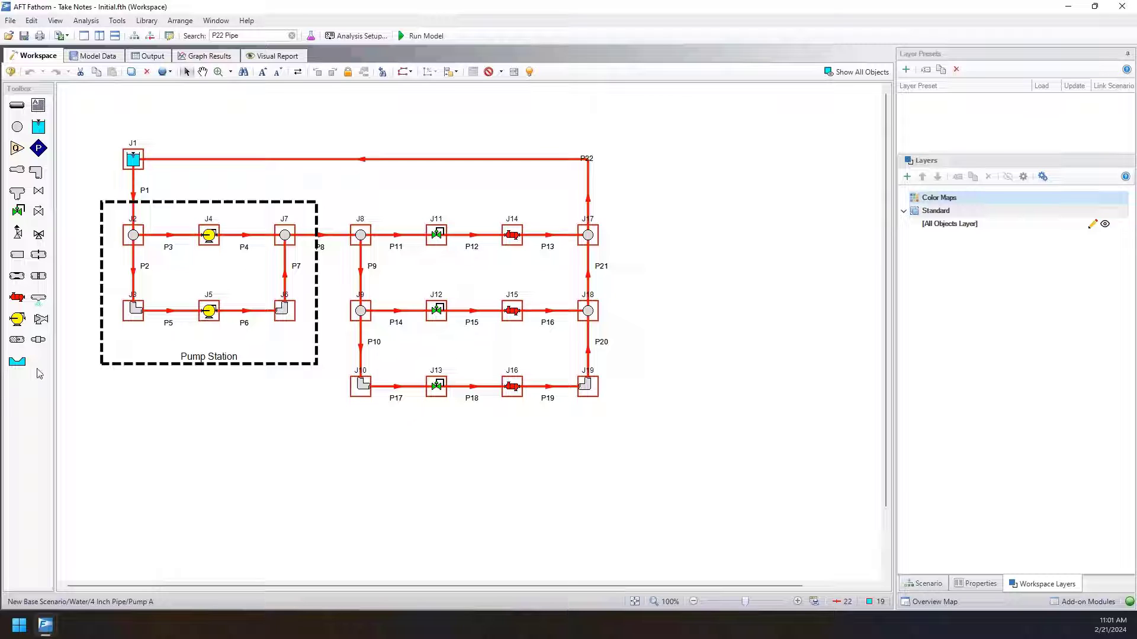
pyautogui.click(164, 200)
pyautogui.moveTo(163, 205); pyautogui.dragTo(158, 220)
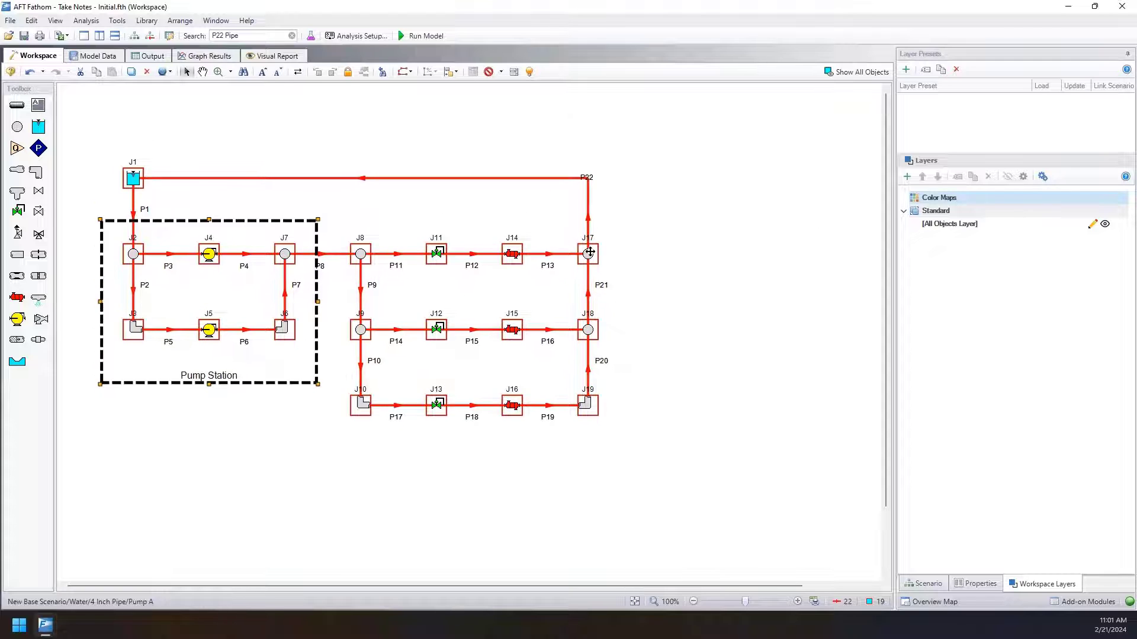
pyautogui.click(585, 248)
pyautogui.click(318, 228)
pyautogui.moveTo(299, 221); pyautogui.dragTo(283, 401)
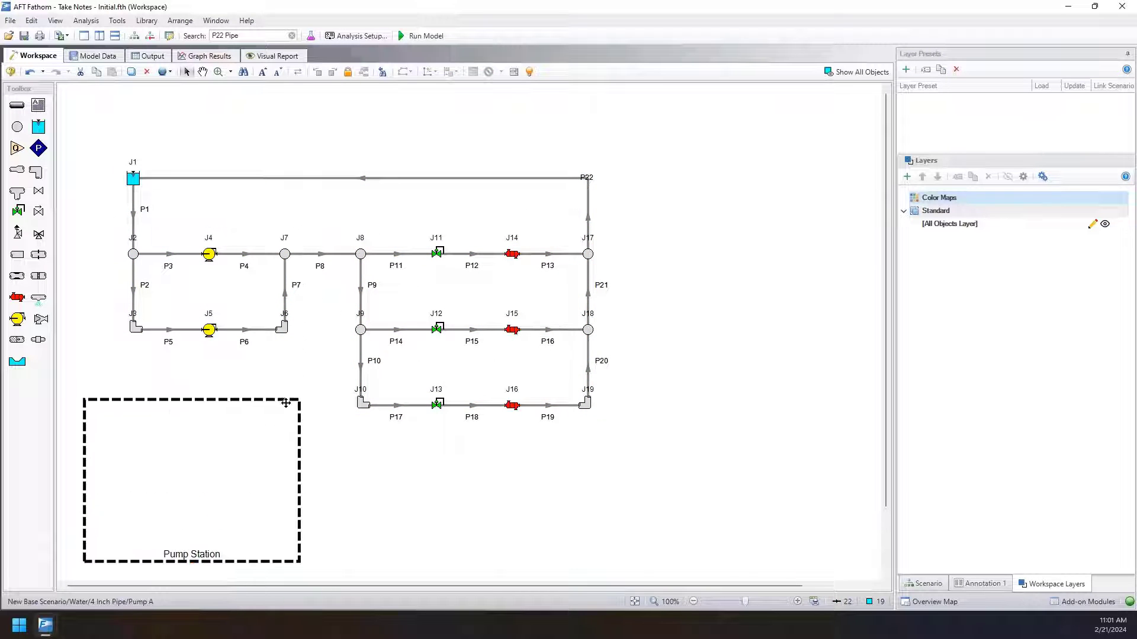
# Create a layer named Simplified View from a workspace selection of all pipes and junctions except the branches and bends.
pyautogui.moveTo(112, 149); pyautogui.dragTo(687, 456)
pyautogui.keyDown('ctrl'); pyautogui.click(134, 256); pyautogui.keyUp('ctrl')
pyautogui.keyDown('ctrl'); pyautogui.click(136, 329); pyautogui.keyUp('ctrl')
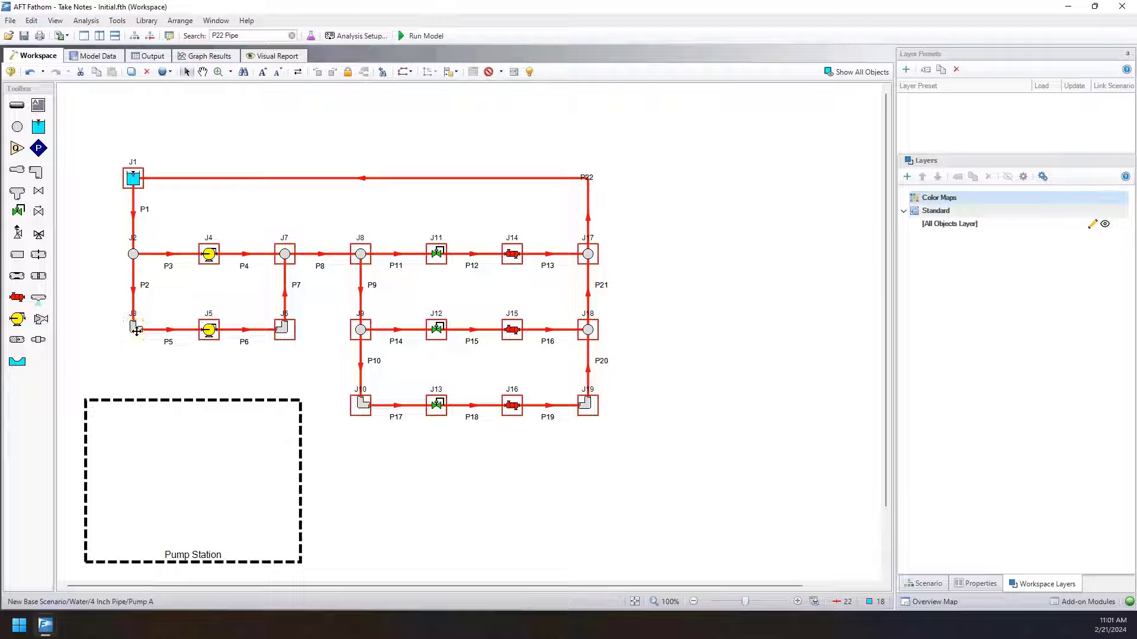
pyautogui.keyDown('ctrl'); pyautogui.click(285, 254); pyautogui.keyUp('ctrl')
pyautogui.keyDown('ctrl'); pyautogui.click(282, 328); pyautogui.keyUp('ctrl')
pyautogui.keyDown('ctrl'); pyautogui.click(361, 255); pyautogui.keyUp('ctrl')
pyautogui.keyDown('ctrl'); pyautogui.click(361, 330); pyautogui.keyUp('ctrl')
pyautogui.keyDown('ctrl'); pyautogui.click(362, 404); pyautogui.keyUp('ctrl')
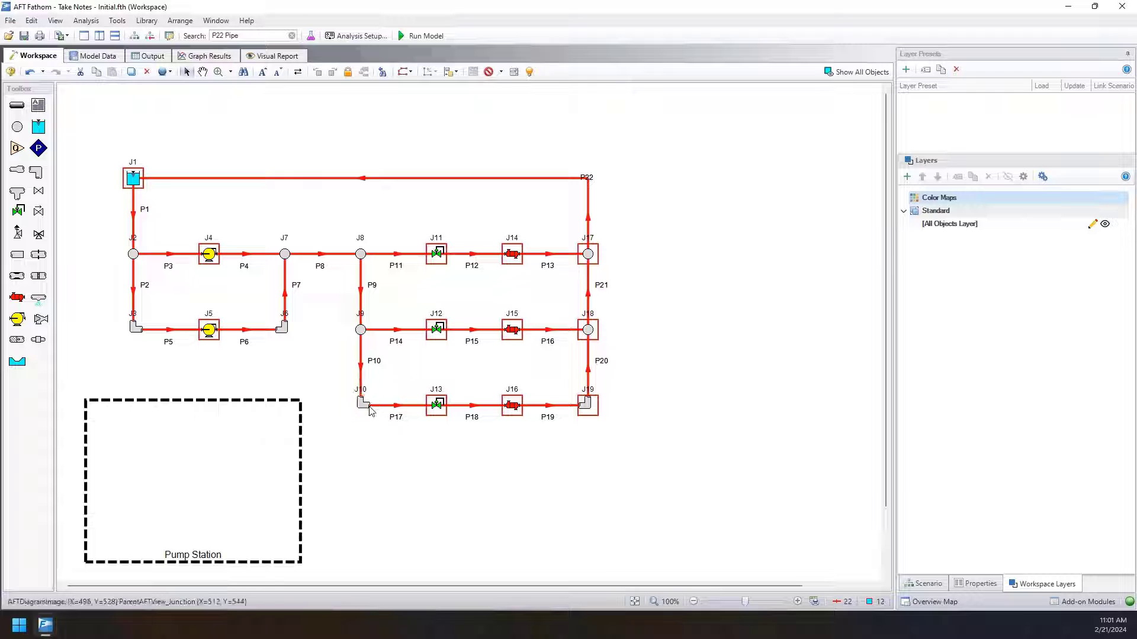
pyautogui.keyDown('ctrl'); pyautogui.click(586, 404); pyautogui.keyUp('ctrl')
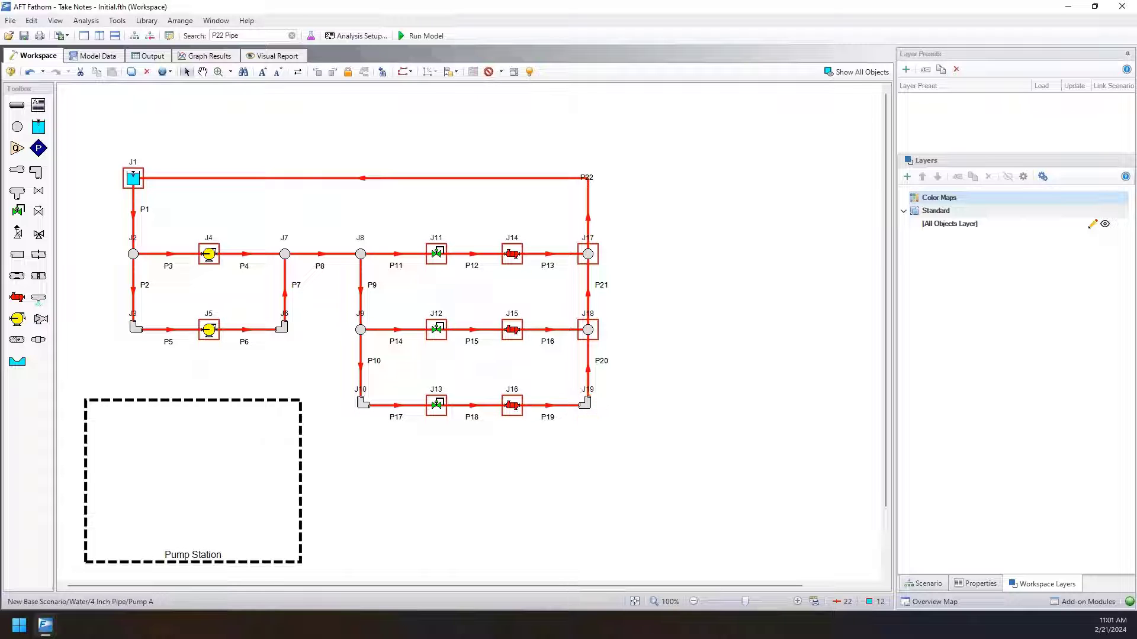
pyautogui.keyDown('ctrl'); pyautogui.click(588, 254); pyautogui.keyUp('ctrl')
pyautogui.keyDown('ctrl'); pyautogui.click(587, 330); pyautogui.keyUp('ctrl')
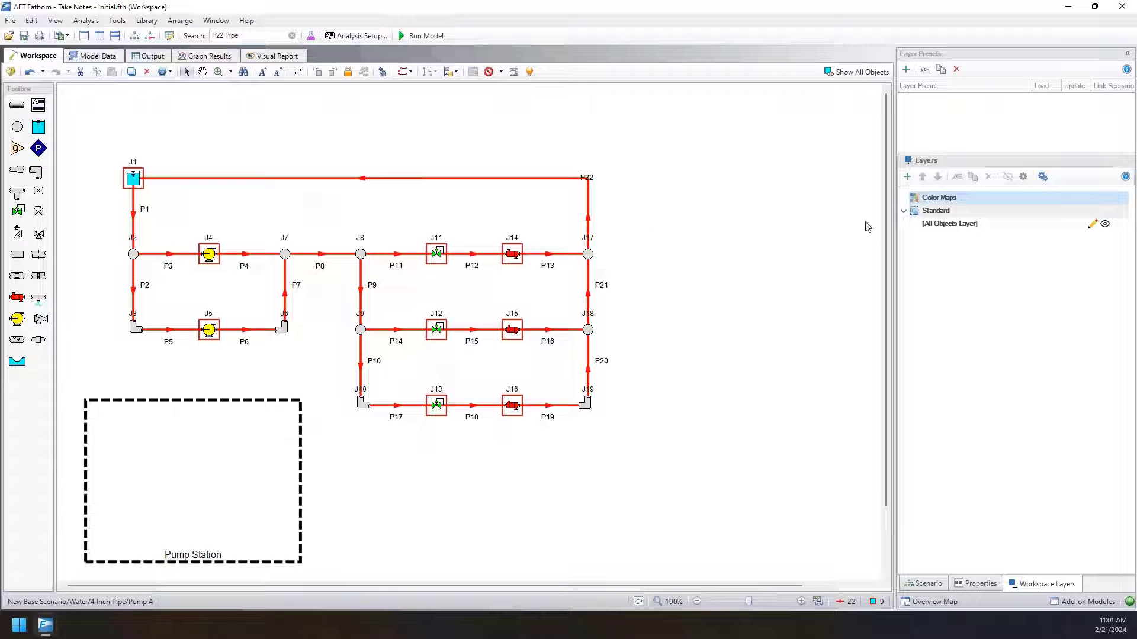
pyautogui.click(906, 177)
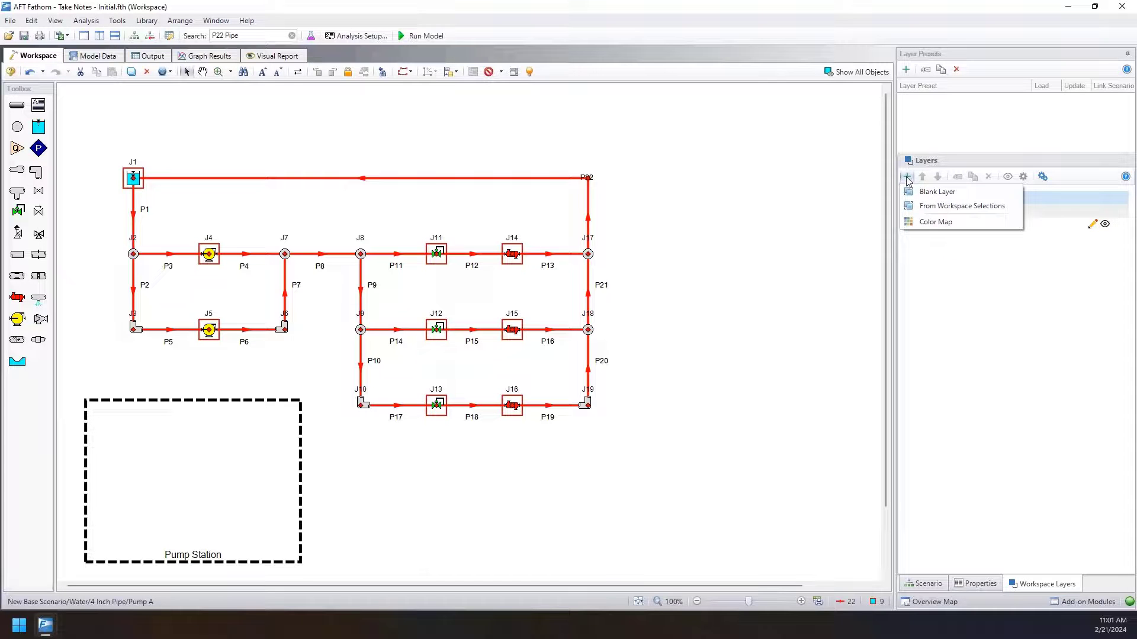
pyautogui.click(925, 207)
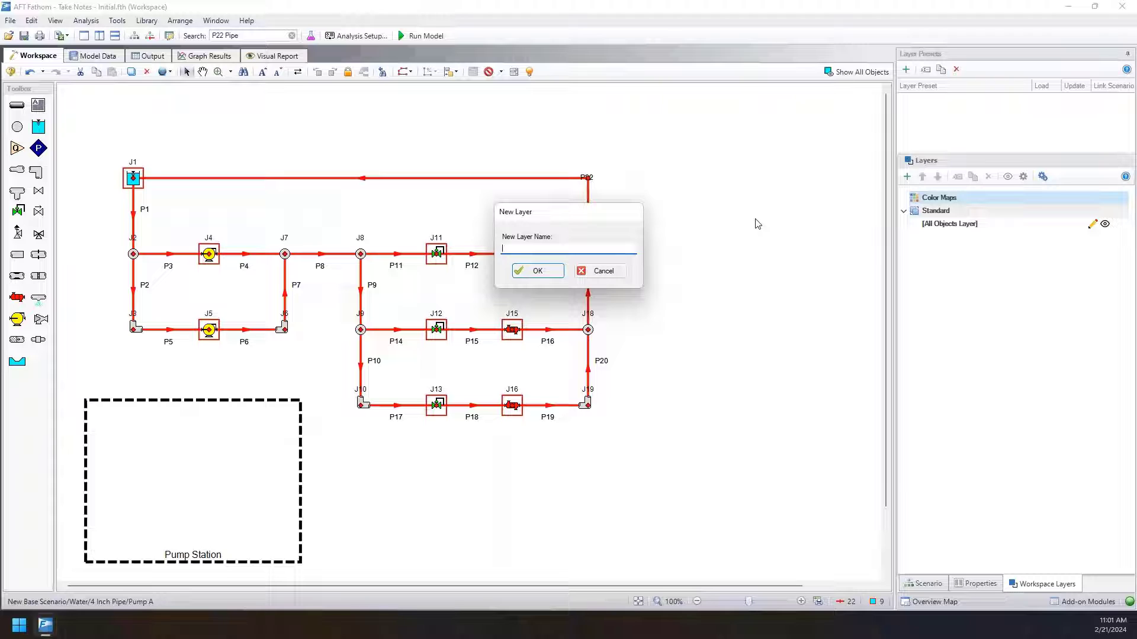
pyautogui.write('Simplified View')
pyautogui.press('Return')
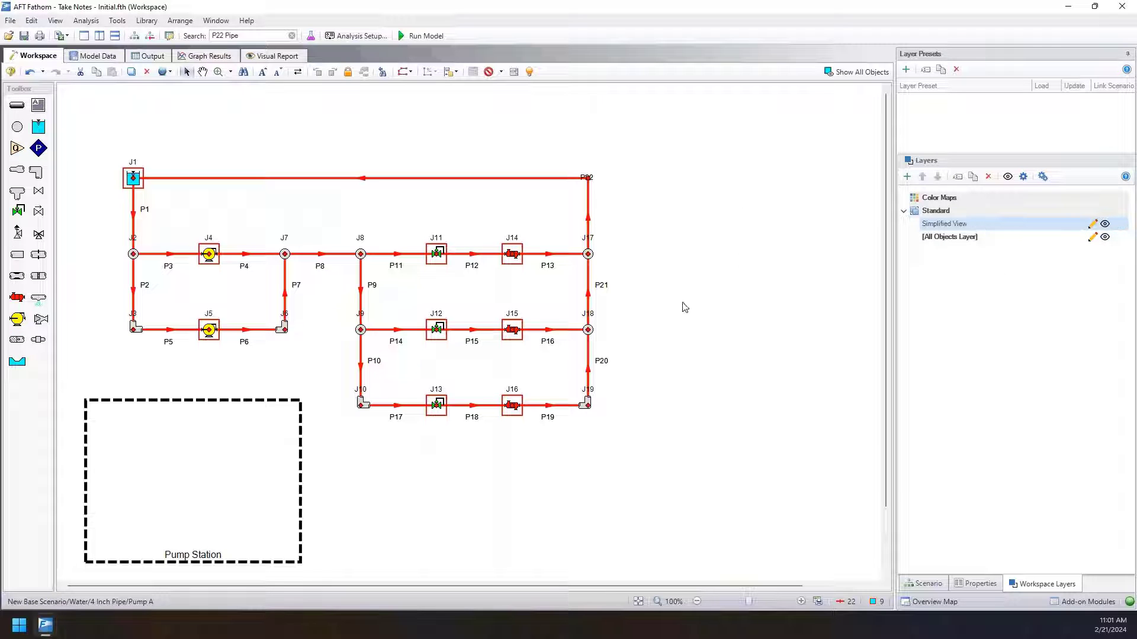
pyautogui.click(611, 192)
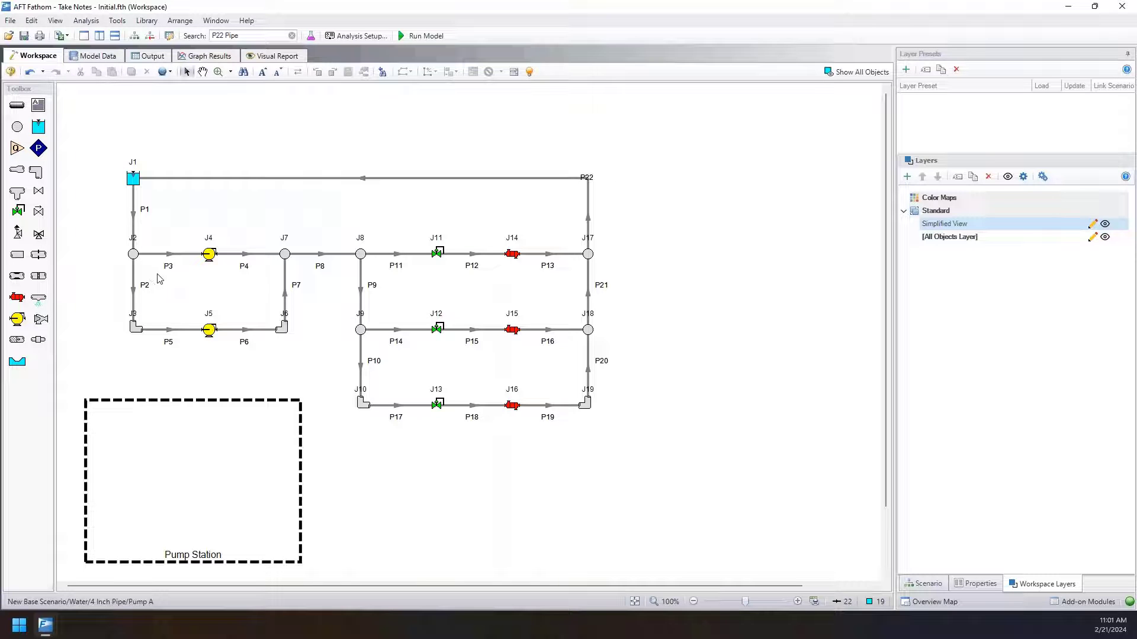
# Hide the All Objects Layer to isolate the Simplified View, and check that branch J18 is still selectable.
pyautogui.moveTo(1040, 227)
pyautogui.click(585, 334)
pyautogui.moveTo(1036, 234)
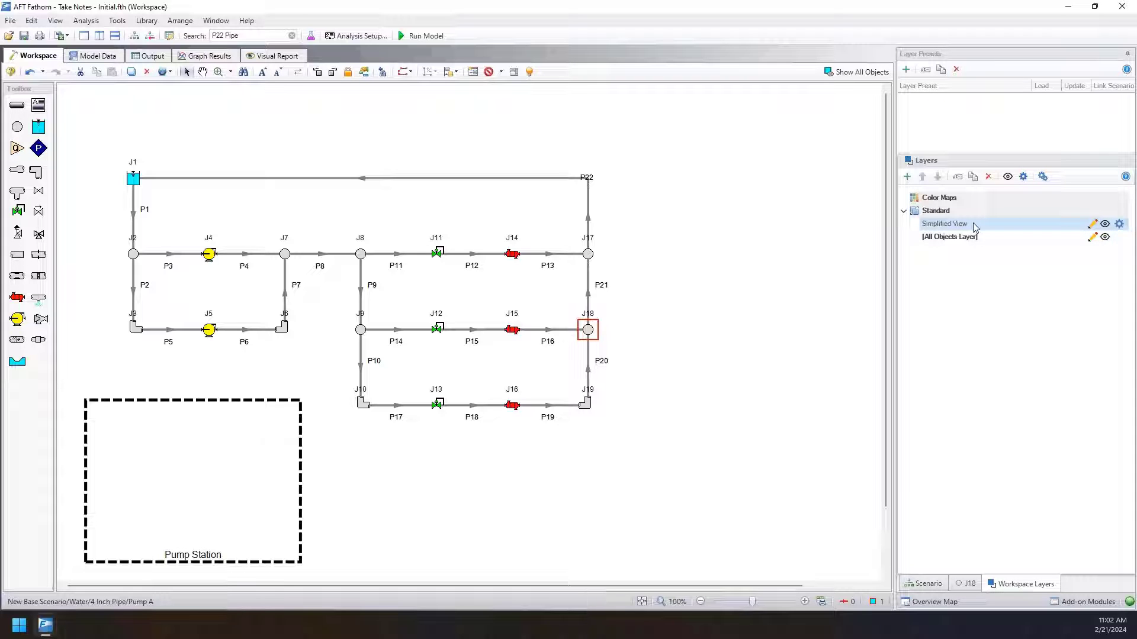
pyautogui.click(1105, 239)
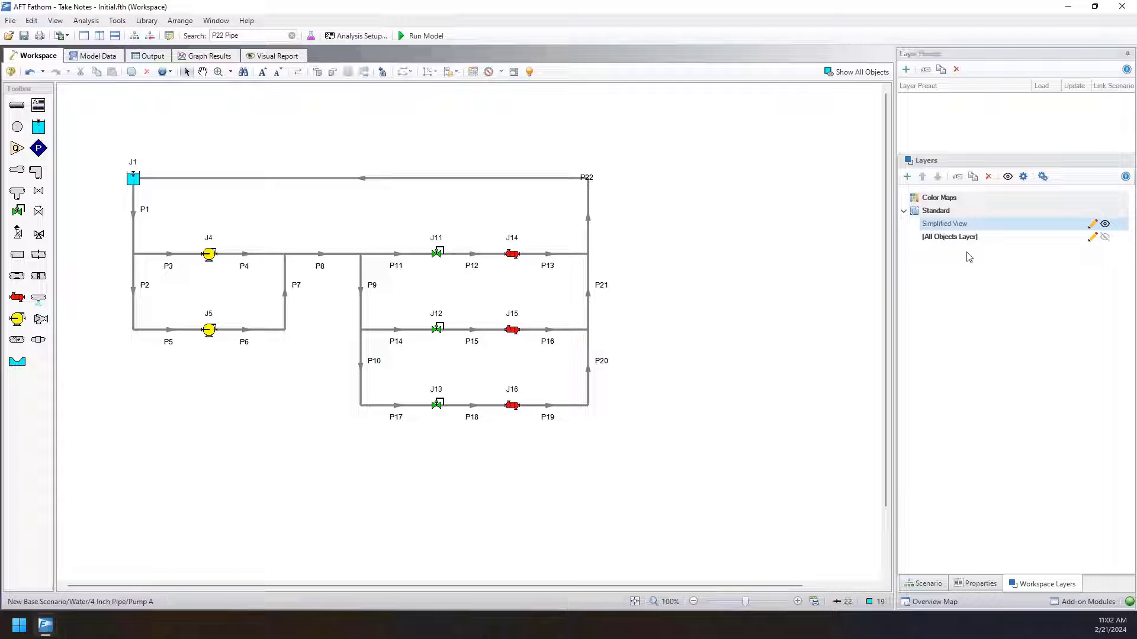
pyautogui.click(586, 332)
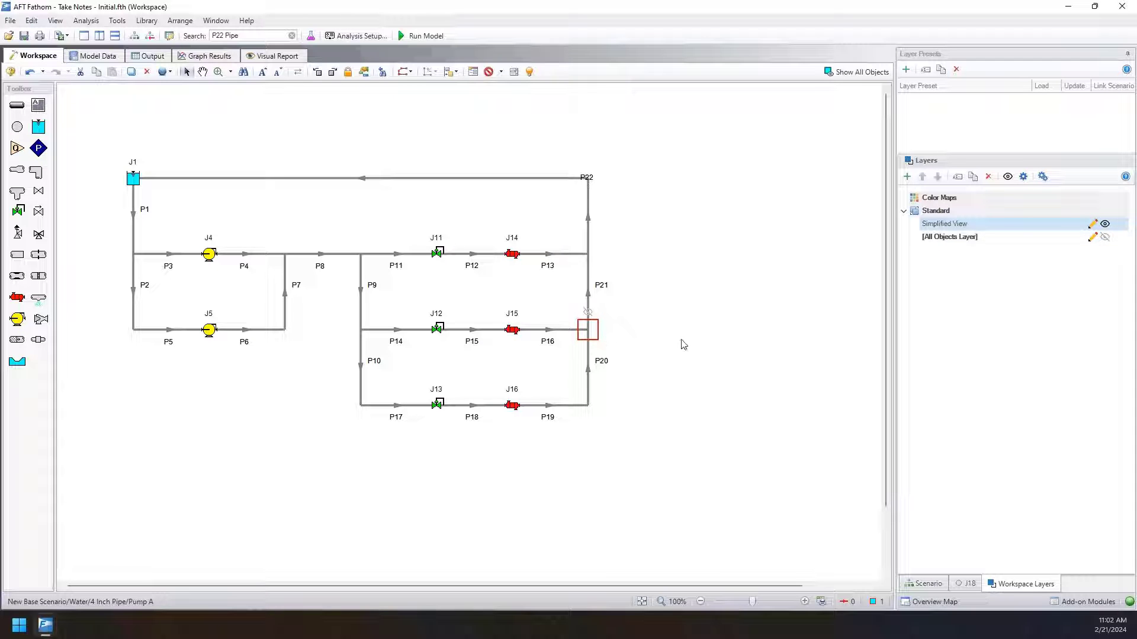
pyautogui.click(680, 344)
# Create a layer named Pumps from a workspace selection of pump junctions J4 and J5.
pyautogui.scroll(2, 682, 344)
pyautogui.moveTo(736, 328); pyautogui.dragTo(832, 353)
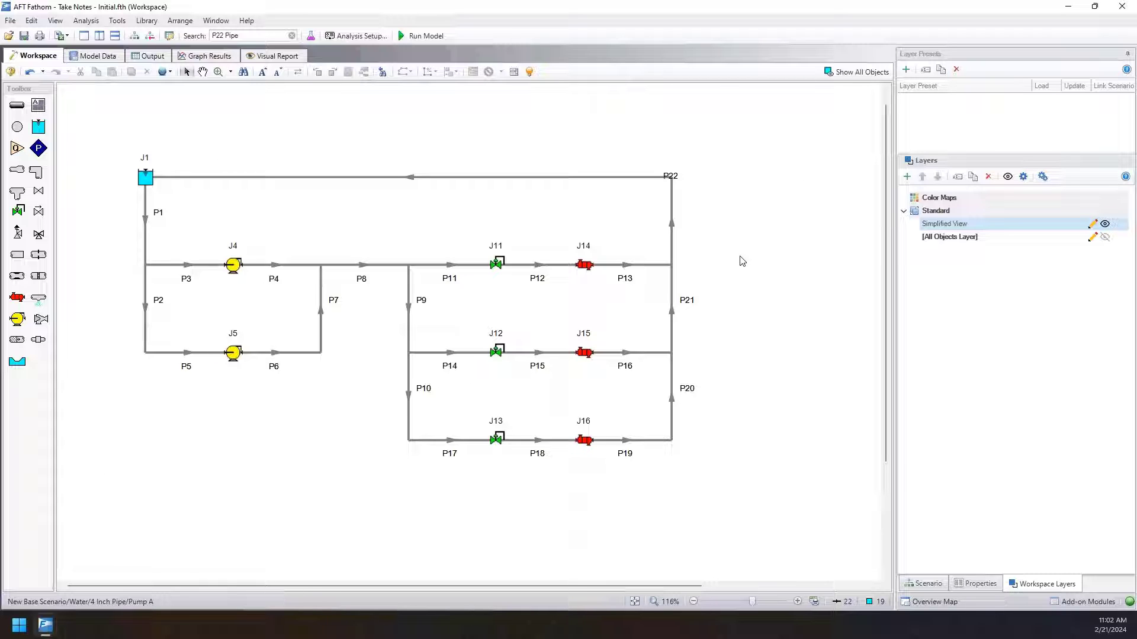
pyautogui.moveTo(206, 224); pyautogui.dragTo(254, 394)
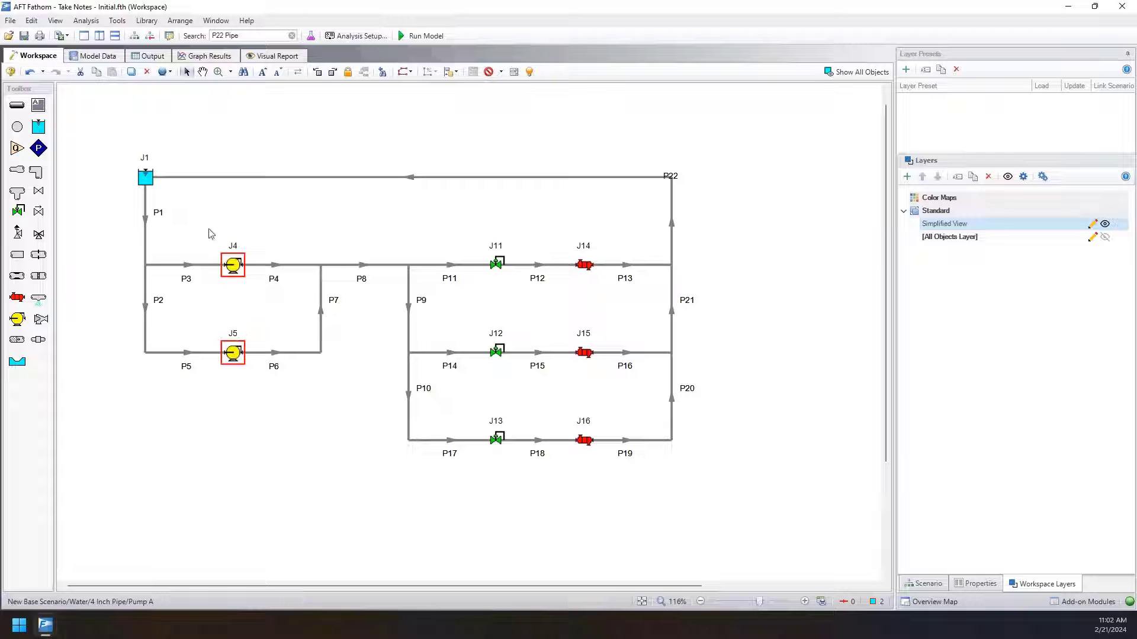
pyautogui.click(907, 176)
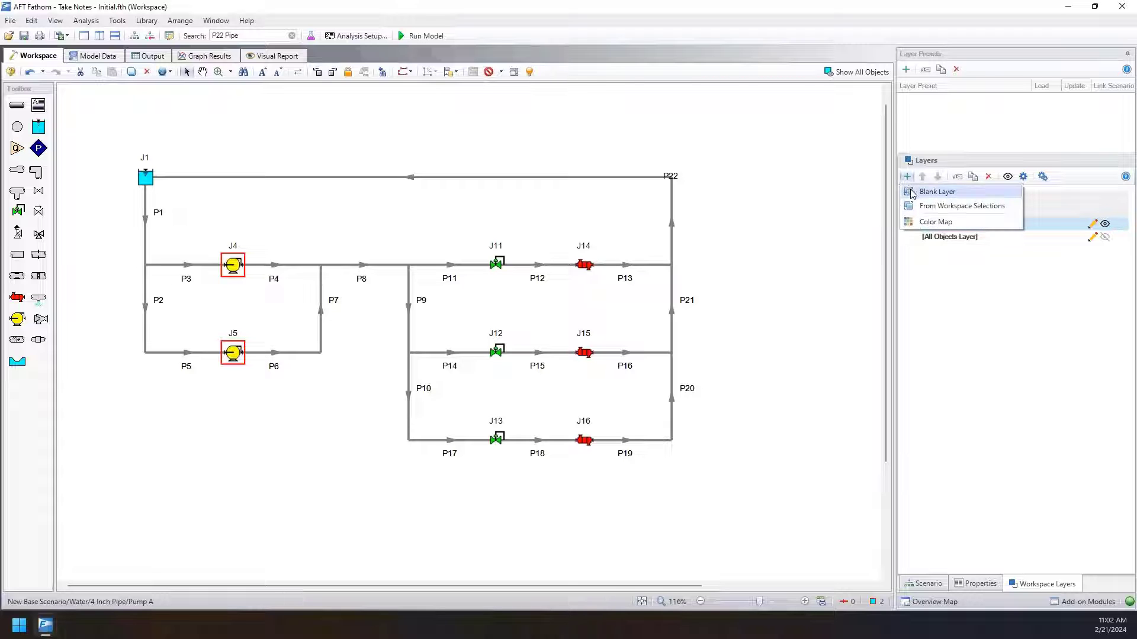
pyautogui.click(926, 206)
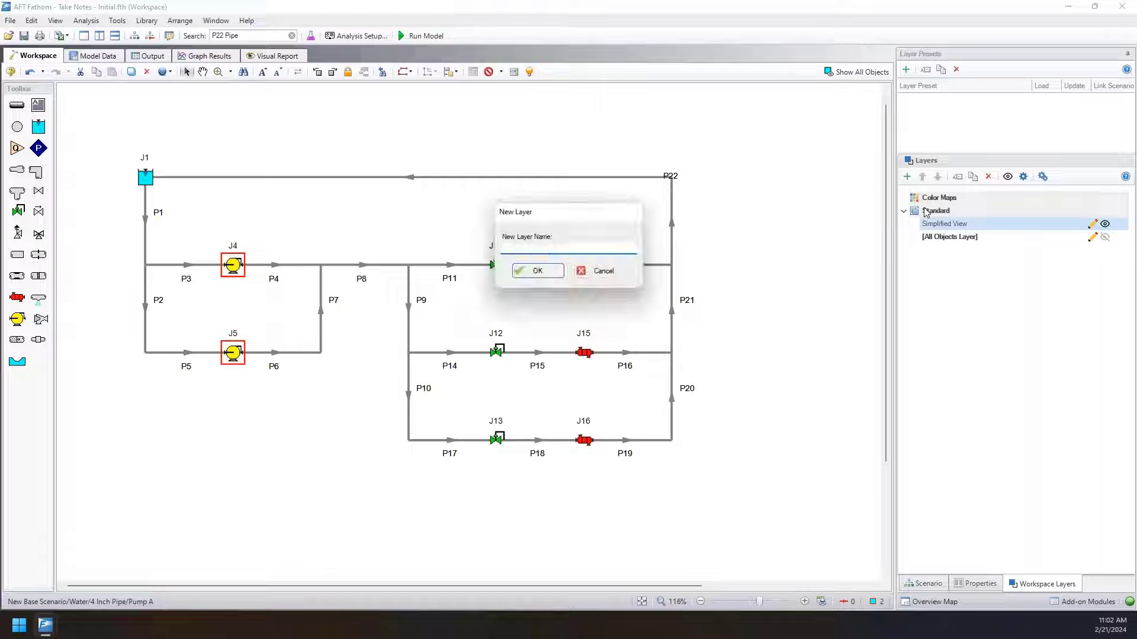
pyautogui.write('Pump')
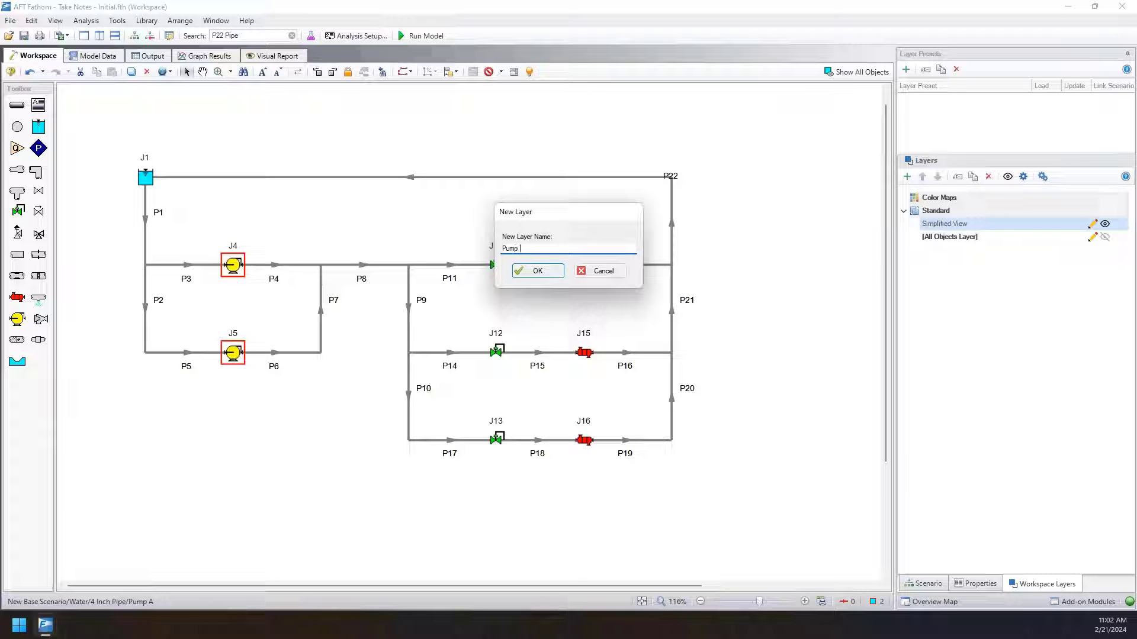
pyautogui.write('s')
pyautogui.click(527, 270)
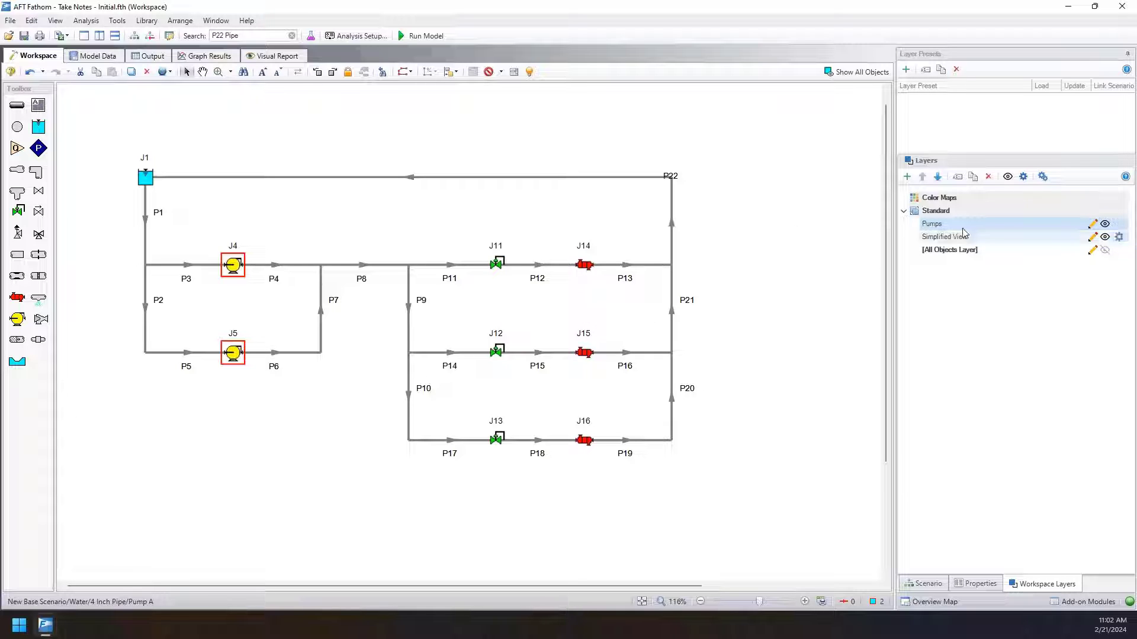
# Compare the layers by toggling the visibility of Simplified View and the All Objects Layer, leaving both shown.
pyautogui.click(1105, 236)
pyautogui.click(829, 264)
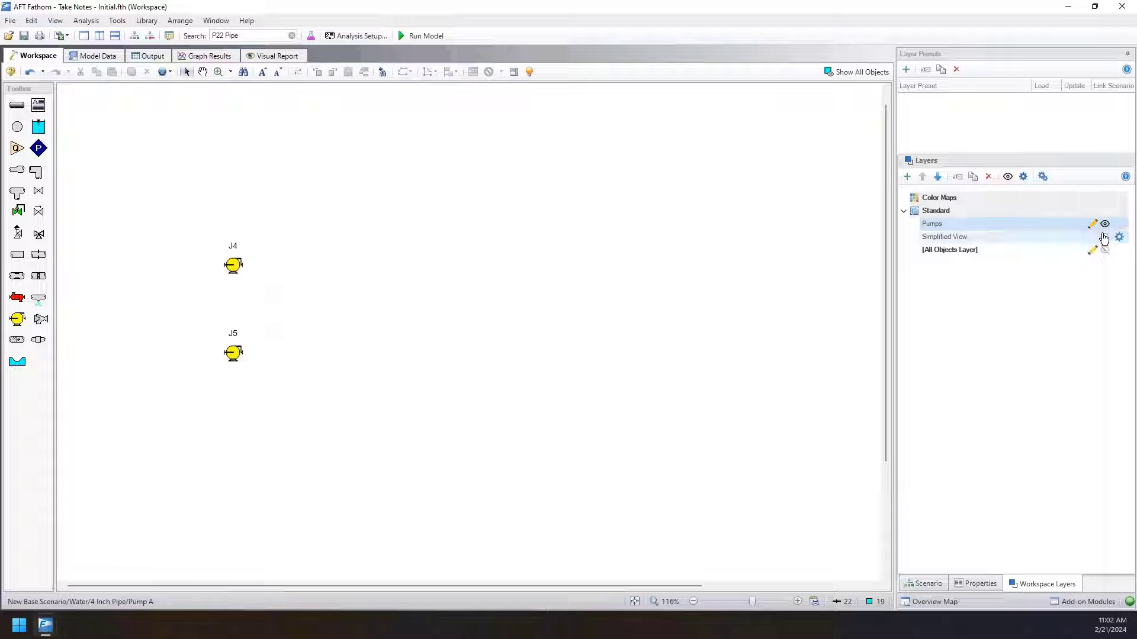
pyautogui.click(1105, 236)
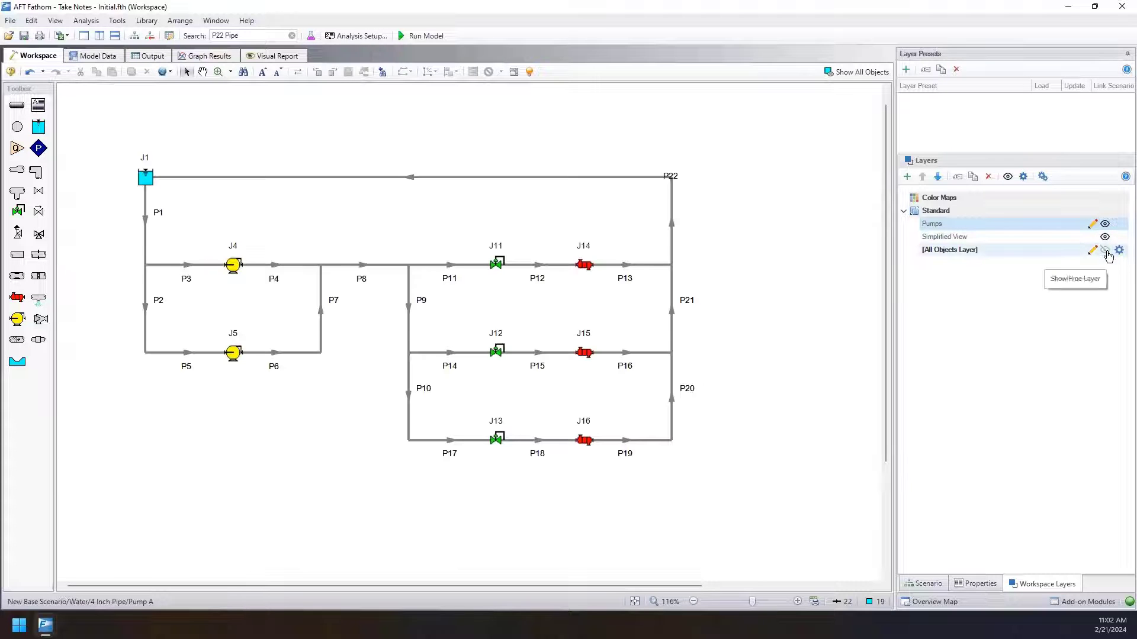
pyautogui.click(1106, 249)
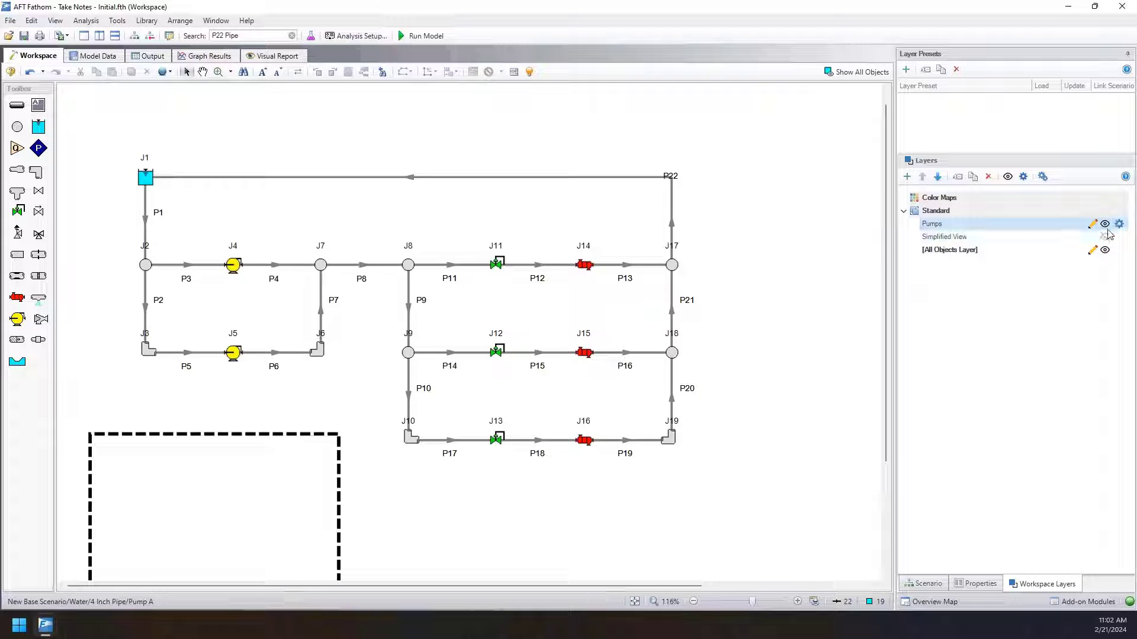
pyautogui.click(1105, 238)
pyautogui.click(1105, 236)
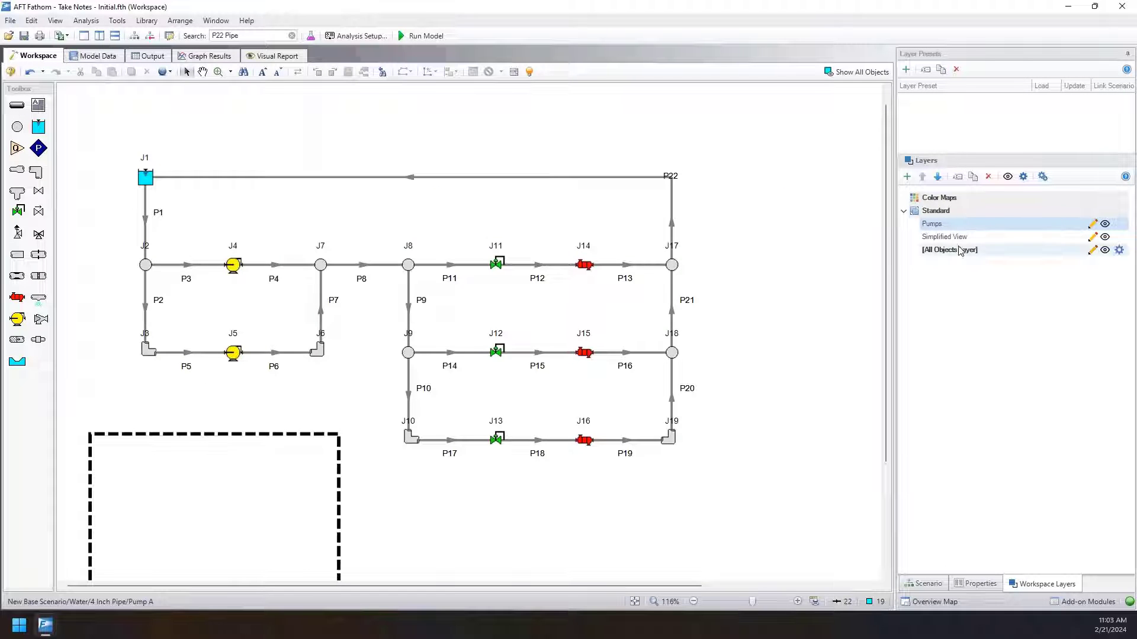
# Review the pipe and junction display settings of the All Objects Layer, and close them.
pyautogui.doubleClick(960, 251)
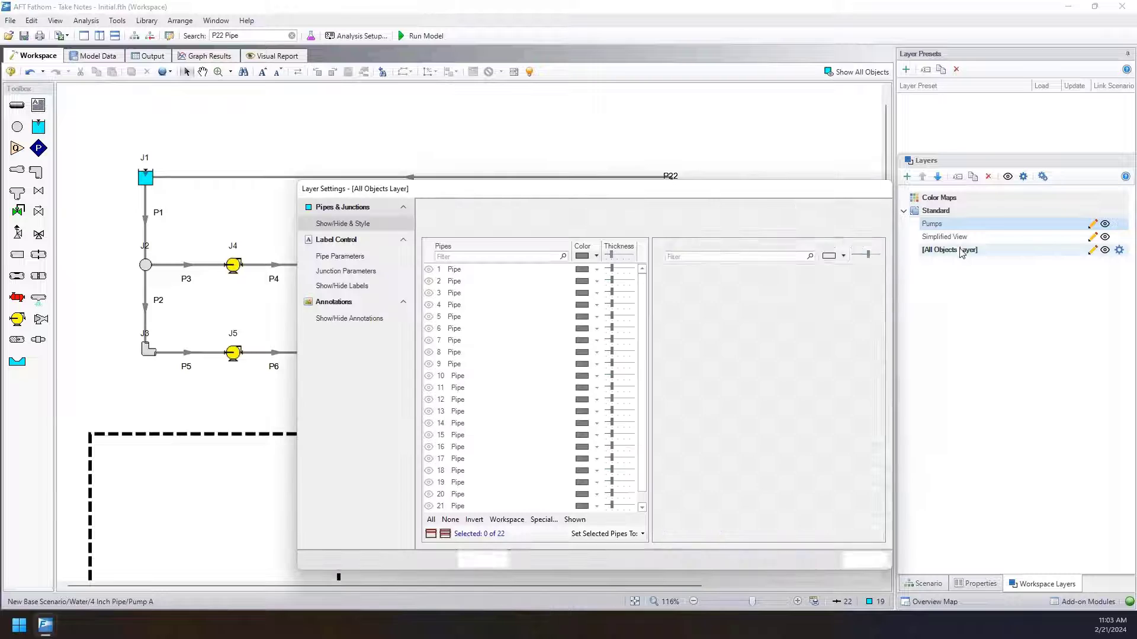
pyautogui.moveTo(666, 192); pyautogui.dragTo(620, 131)
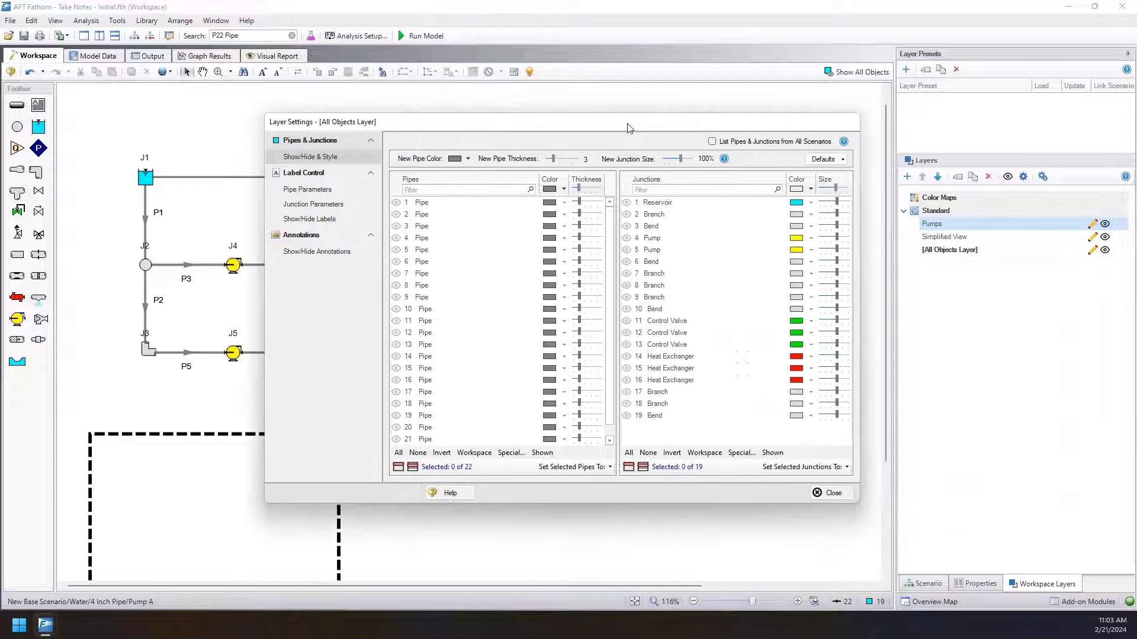
pyautogui.click(832, 494)
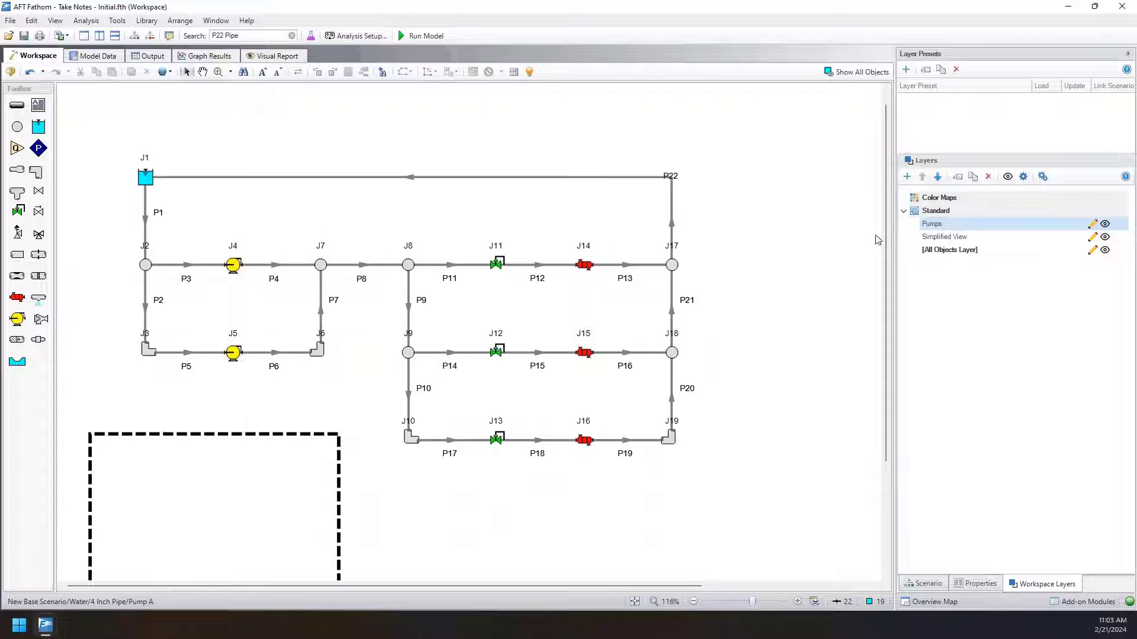
# Add the Junction Name parameter to the junction labels of the Pumps layer, and close its settings.
pyautogui.doubleClick(932, 224)
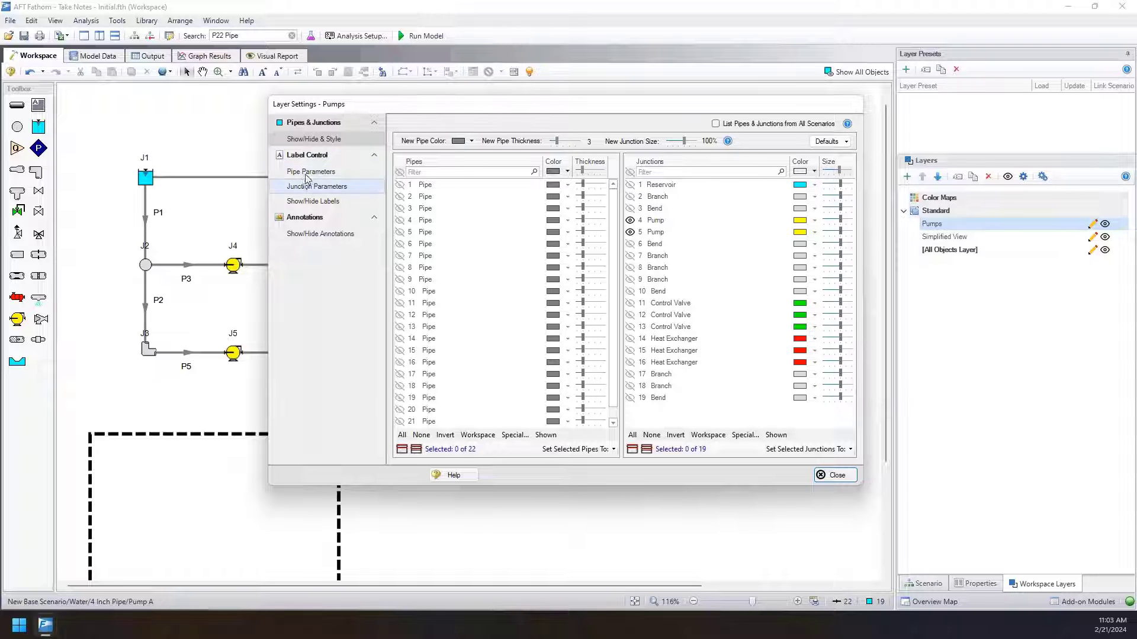
pyautogui.click(336, 189)
pyautogui.moveTo(382, 107); pyautogui.dragTo(444, 127)
pyautogui.click(468, 161)
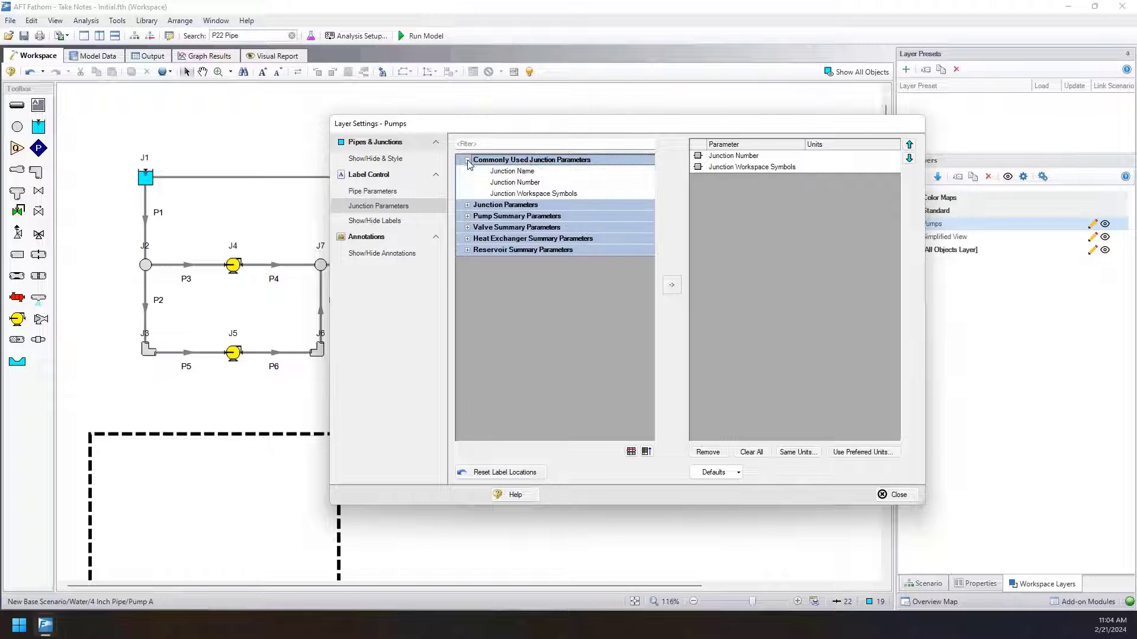
pyautogui.click(517, 184)
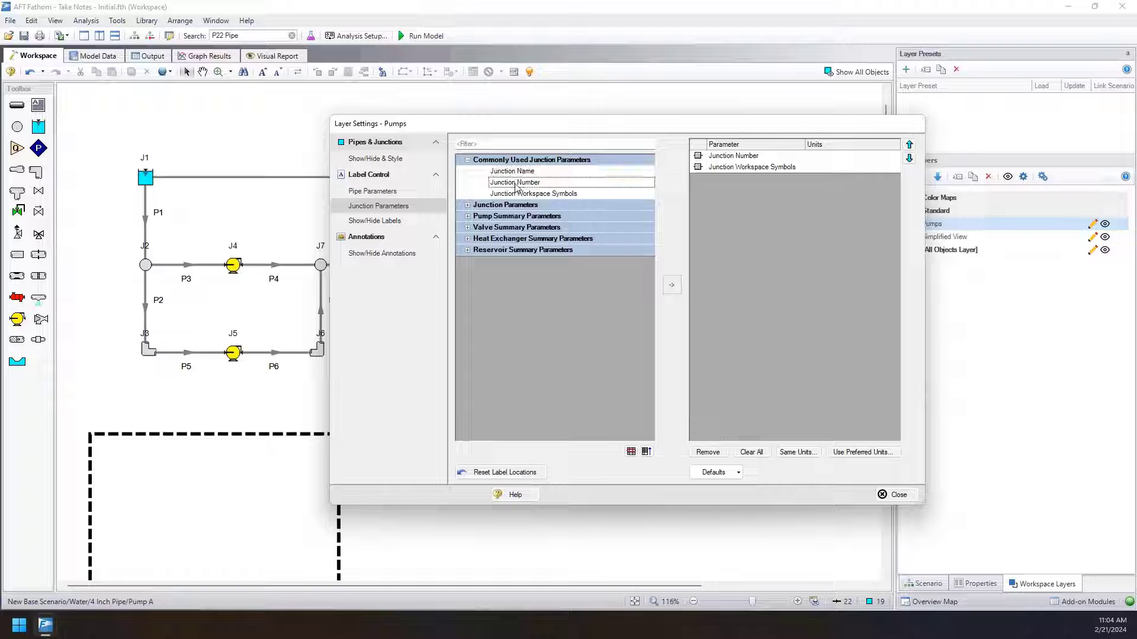
pyautogui.click(513, 172)
pyautogui.doubleClick(512, 171)
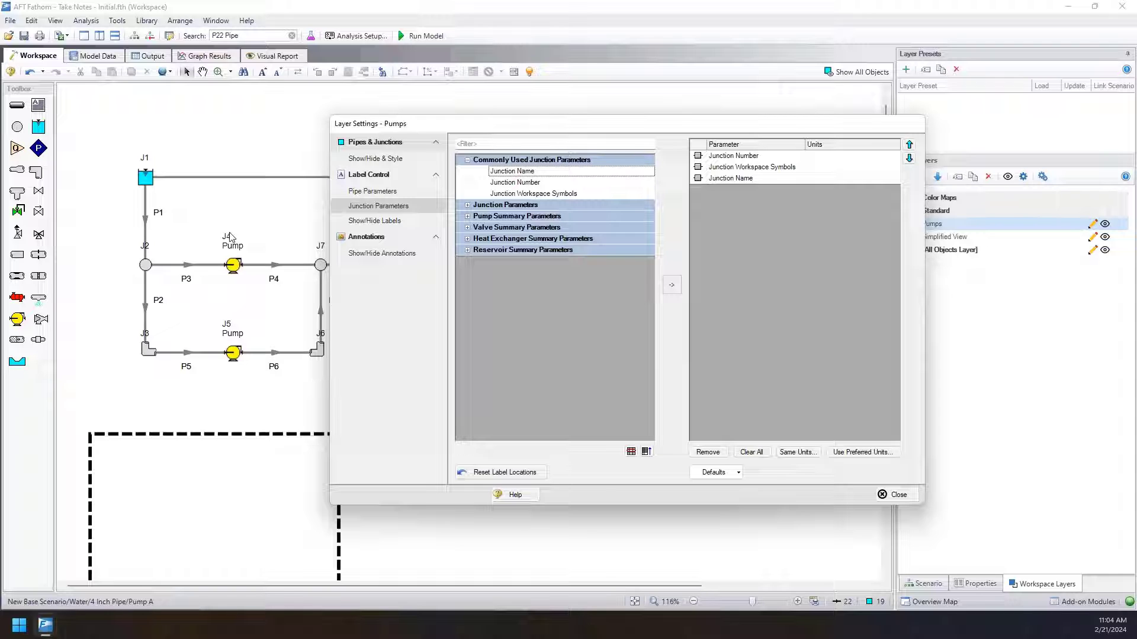
pyautogui.click(732, 179)
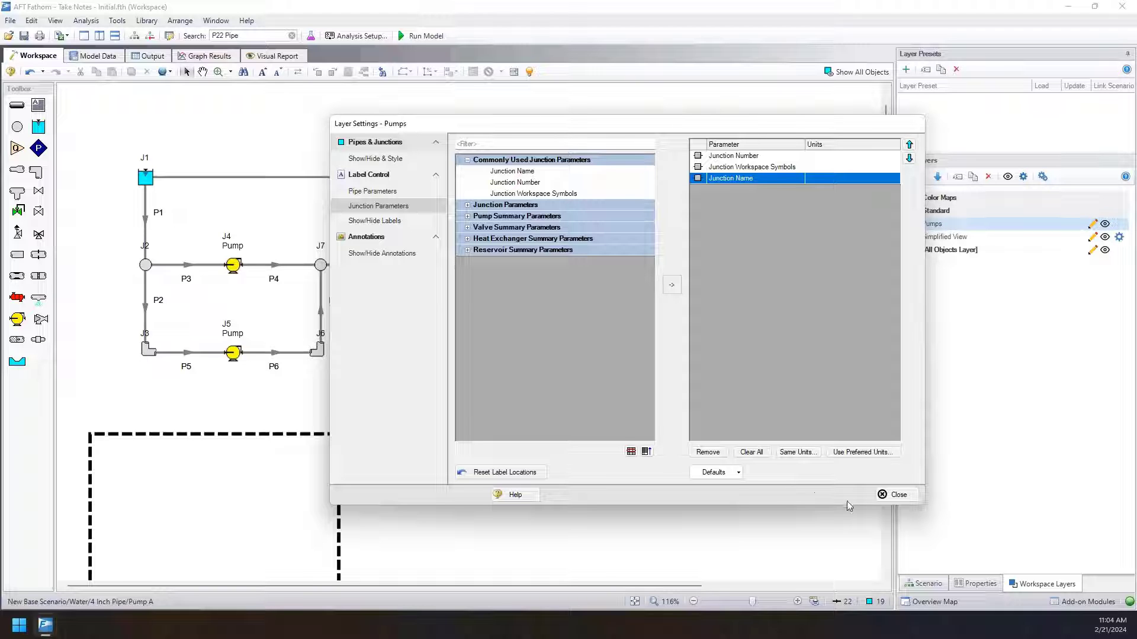
pyautogui.click(896, 495)
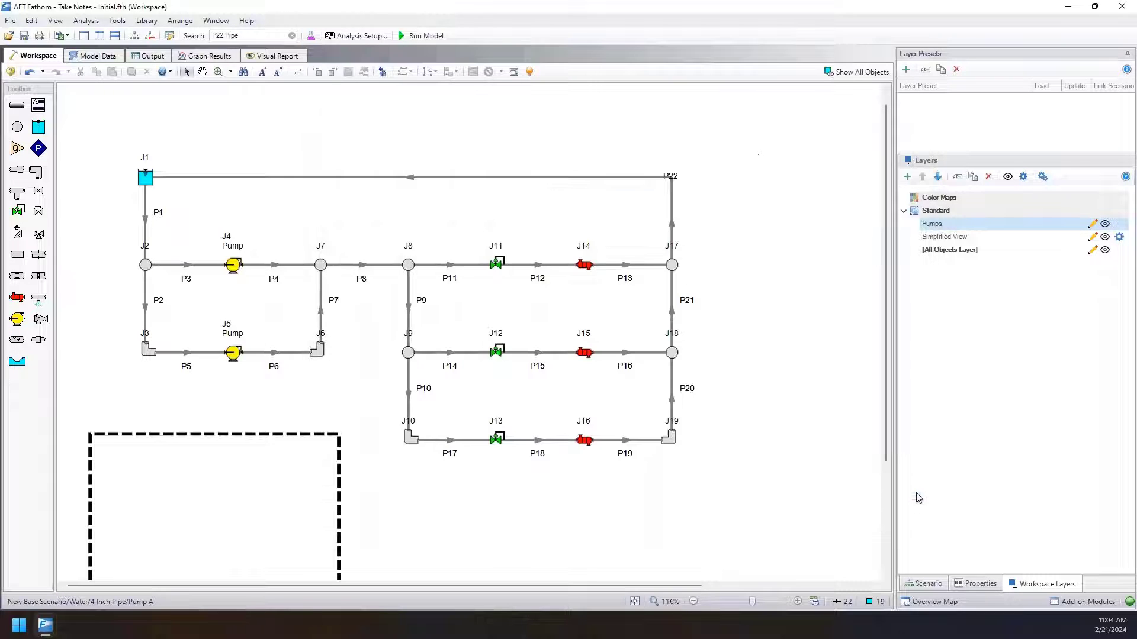
# Add the pump summary parameters Head Rise and Volumetric Flow Rate to the junction labels of the Pumps layer.
pyautogui.click(1105, 223)
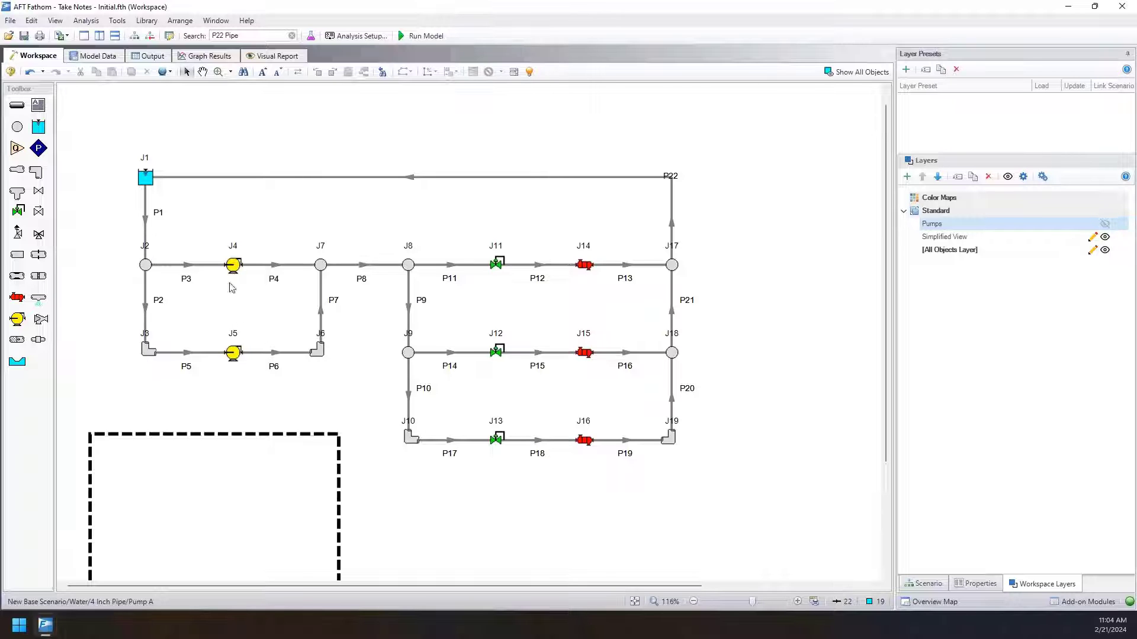
pyautogui.doubleClick(935, 225)
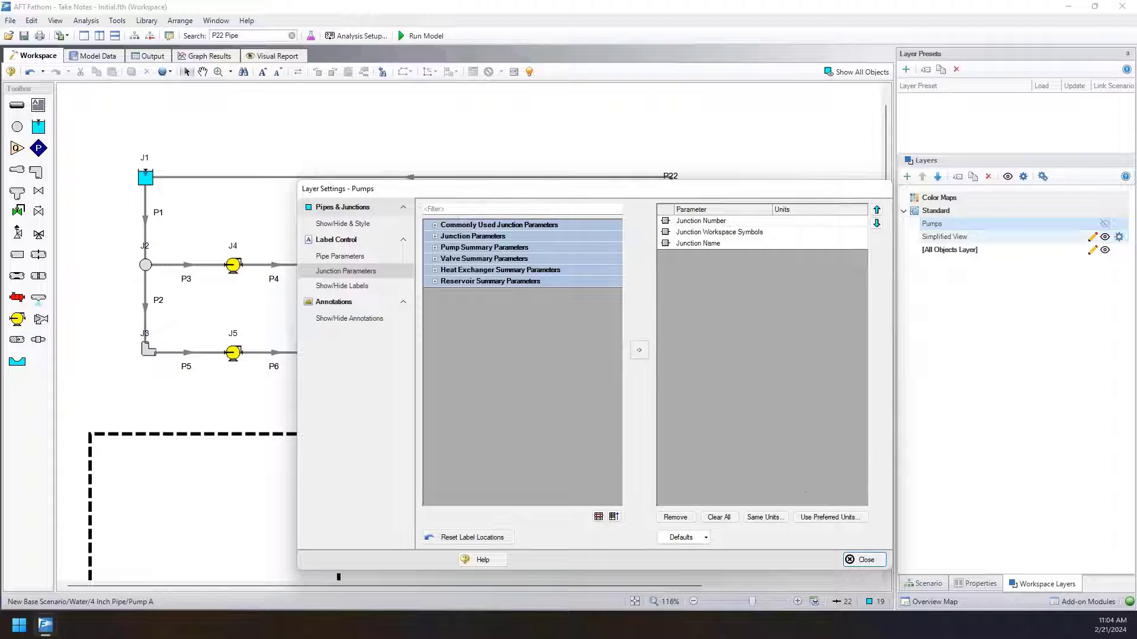
pyautogui.click(1105, 224)
pyautogui.moveTo(482, 198); pyautogui.dragTo(501, 185)
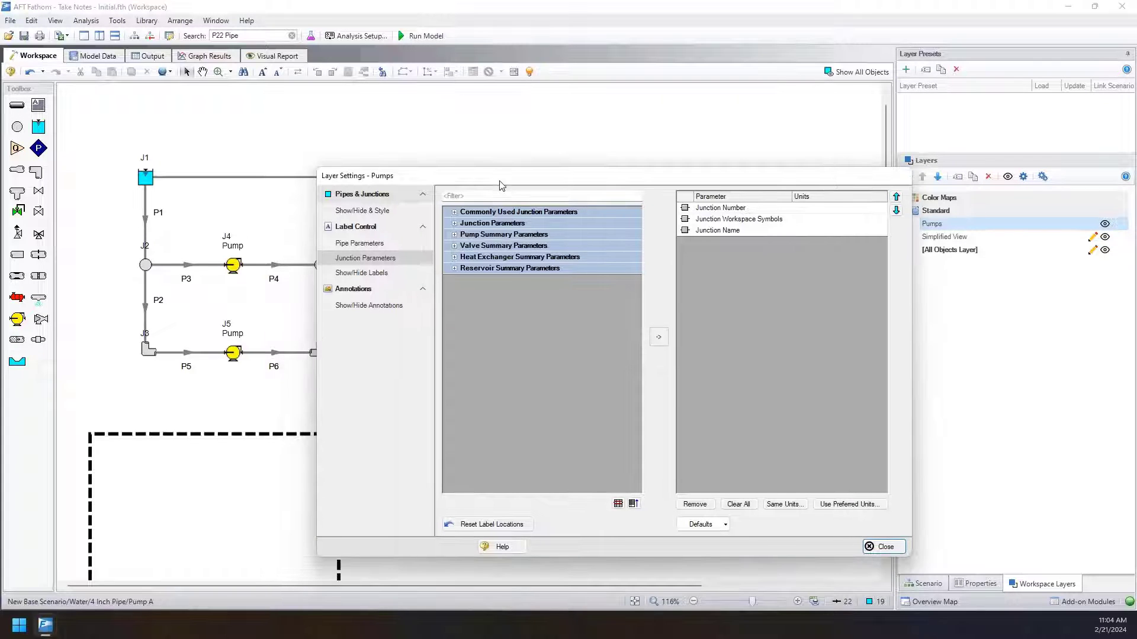
pyautogui.click(718, 231)
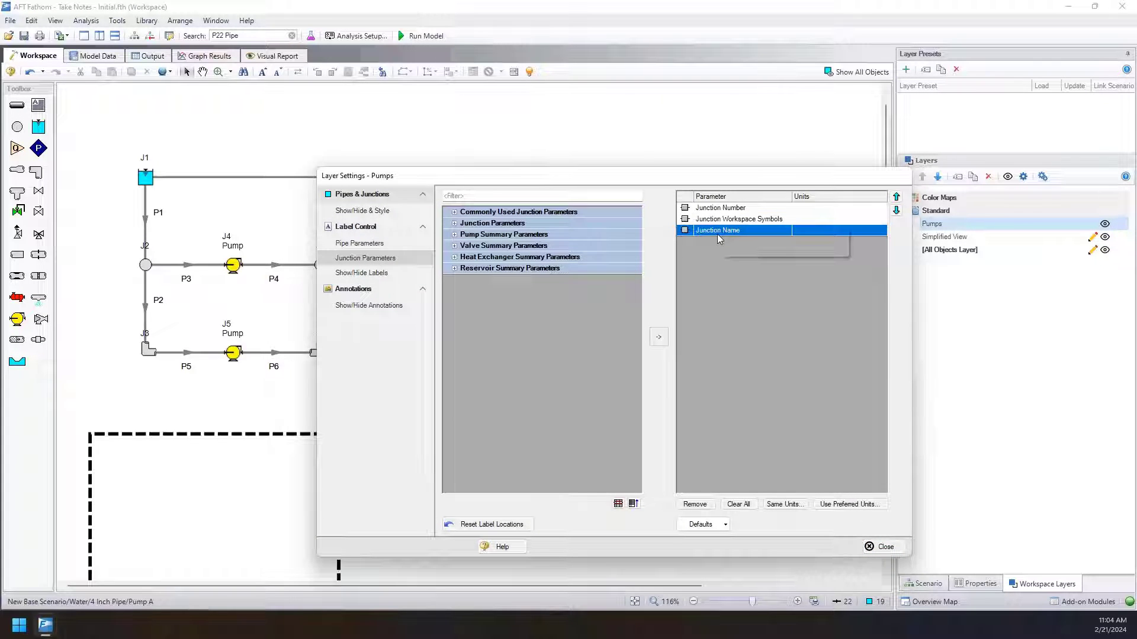
pyautogui.click(454, 236)
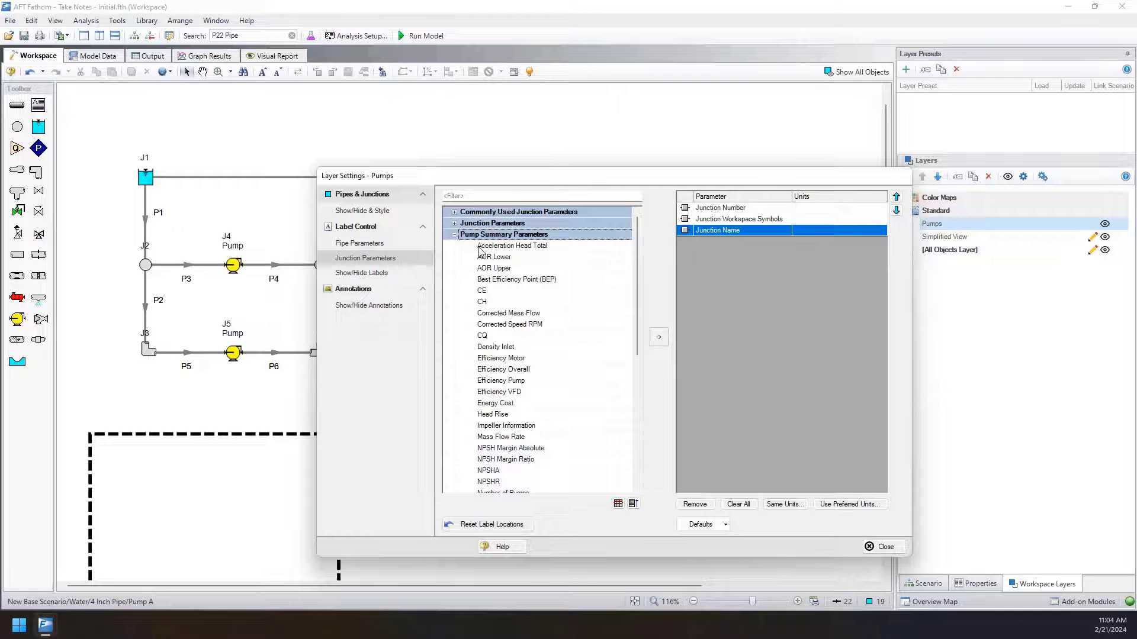
pyautogui.doubleClick(489, 418)
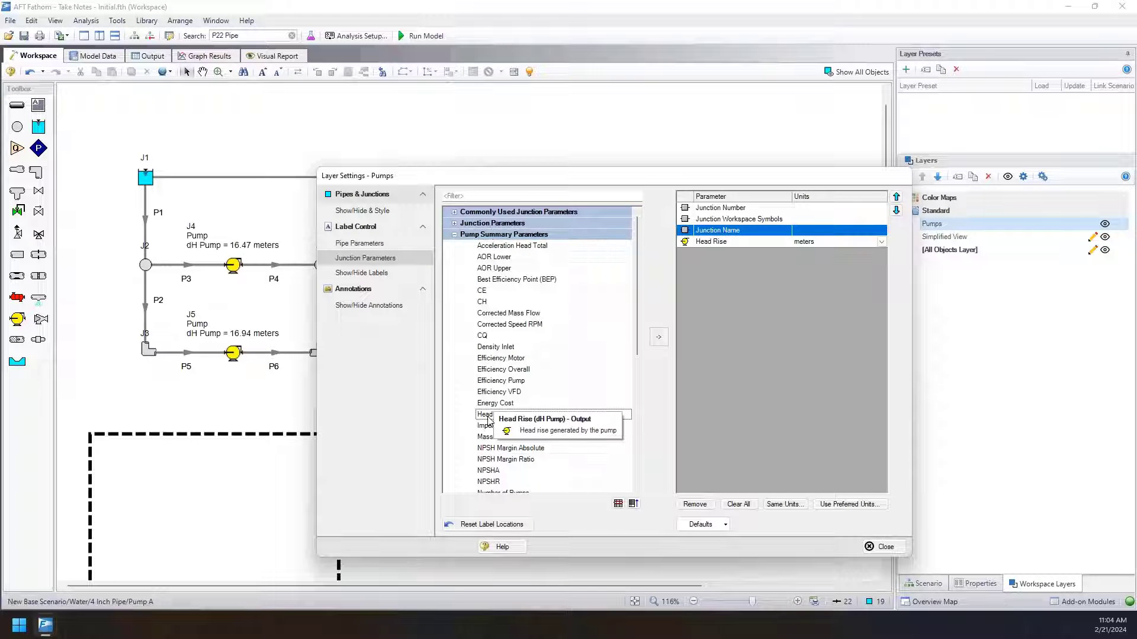
pyautogui.scroll(-8, 492, 423)
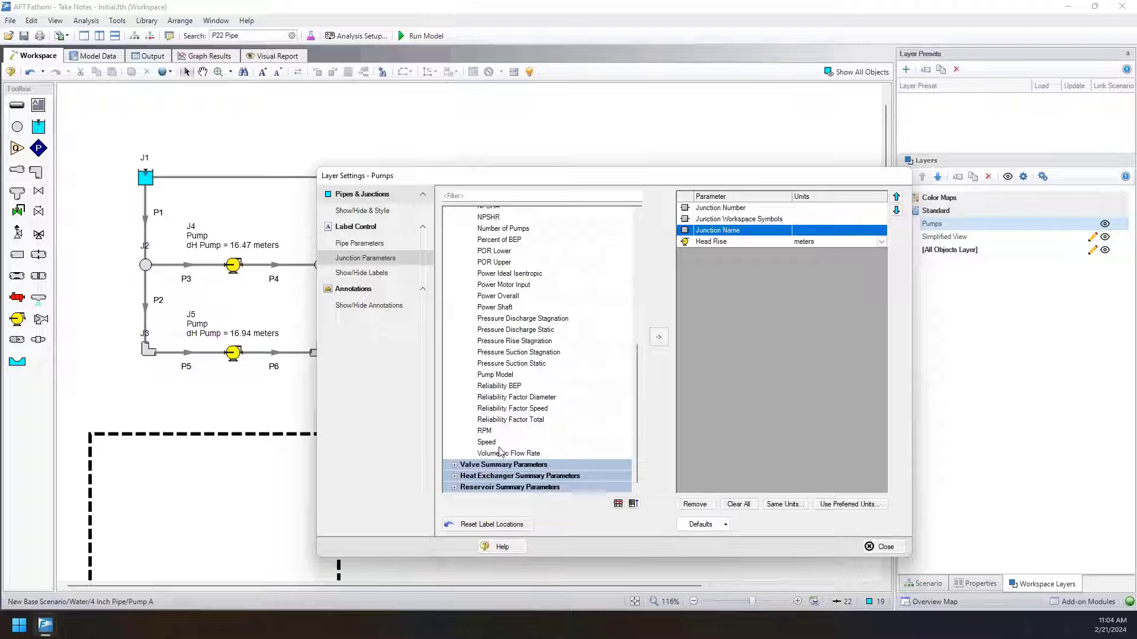
pyautogui.doubleClick(502, 453)
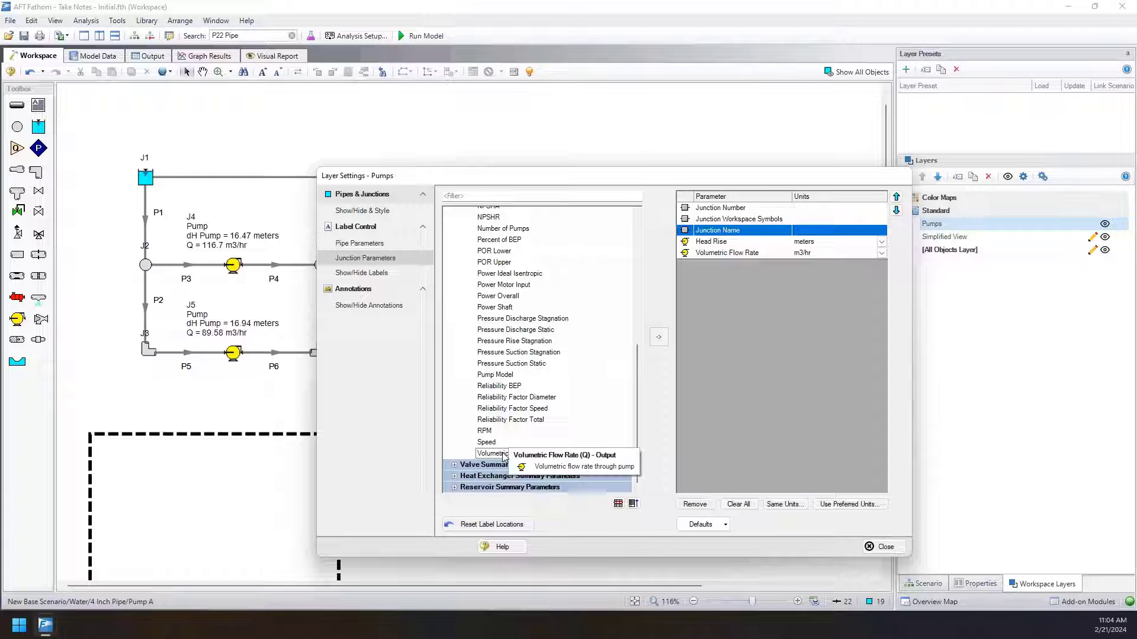
pyautogui.click(881, 546)
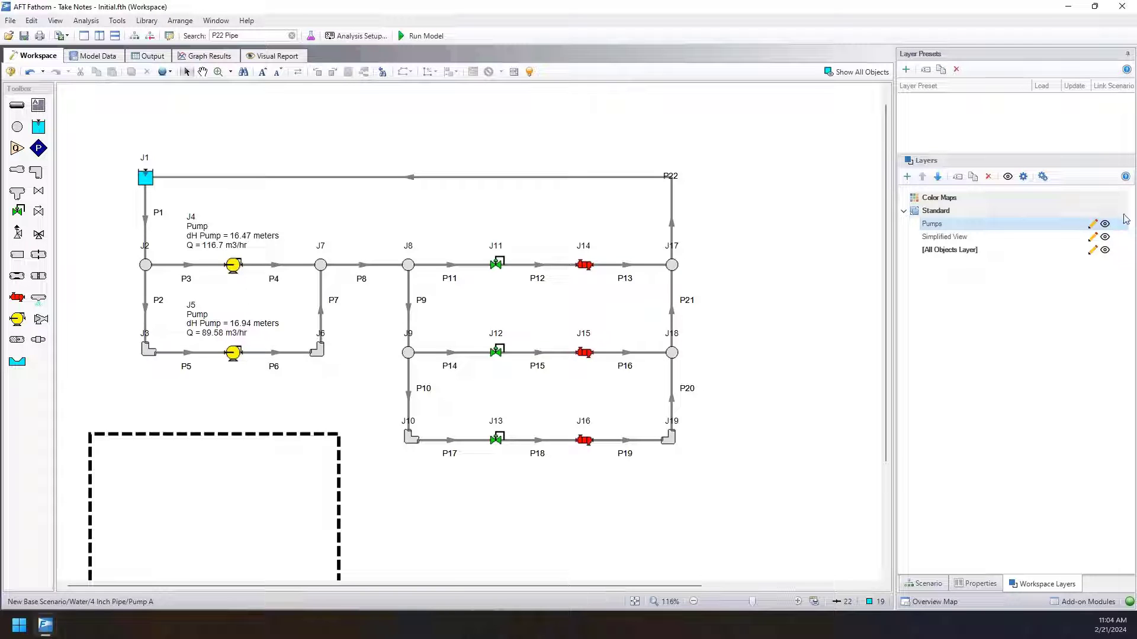
# Compare the workspace with and without the pump labels by toggling the visibility of the Pumps layer, leaving it shown.
pyautogui.click(1105, 224)
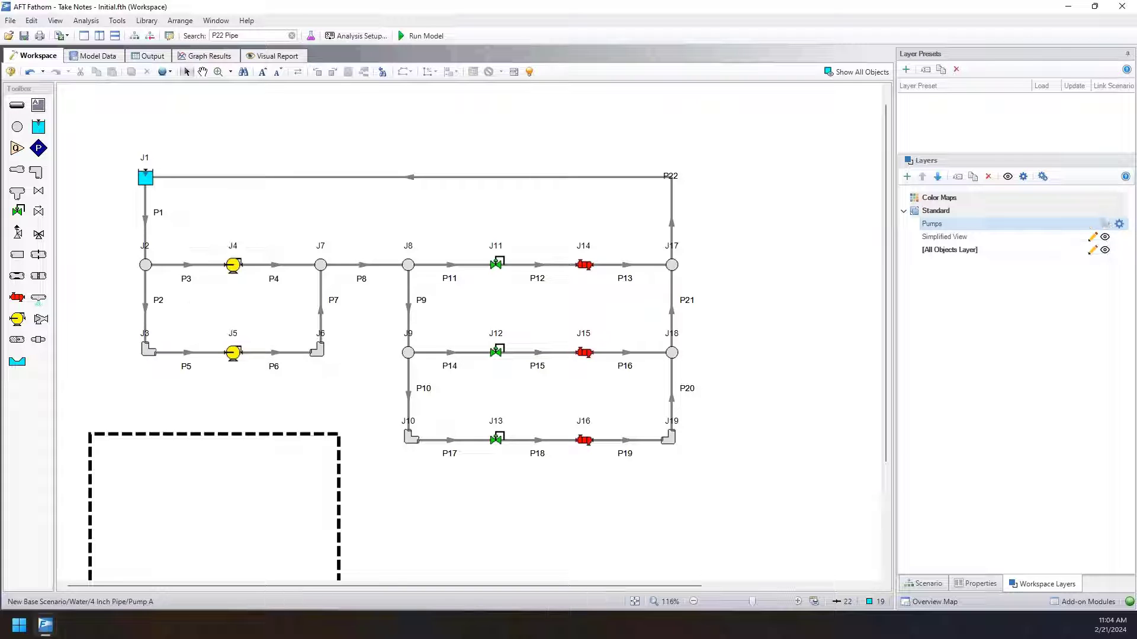
pyautogui.click(1105, 224)
pyautogui.click(1105, 224)
pyautogui.click(1105, 225)
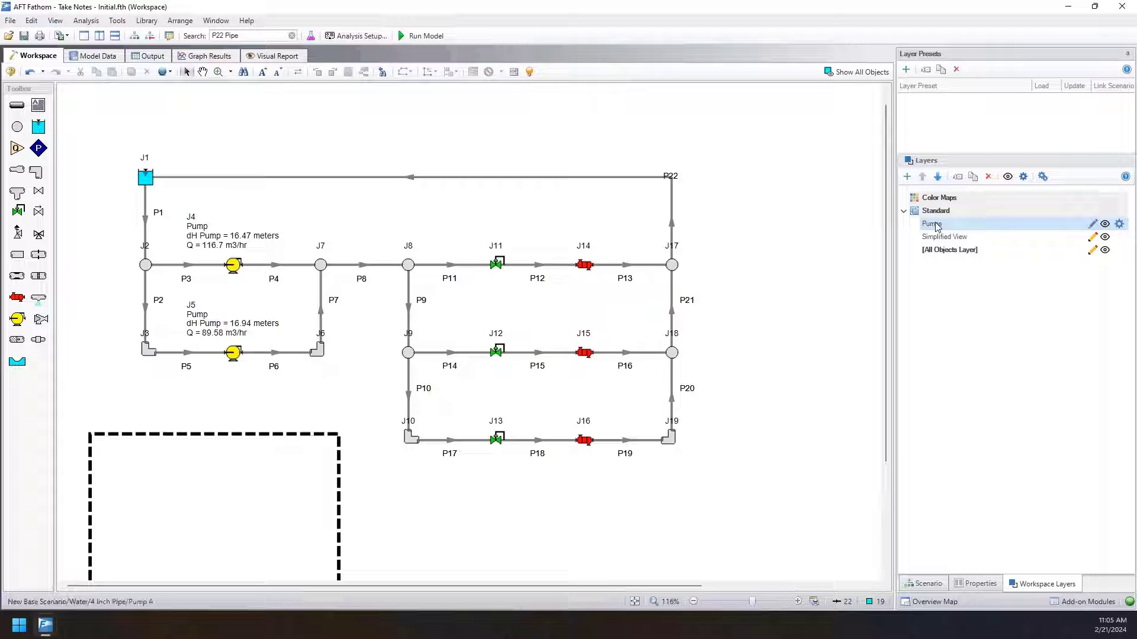
pyautogui.click(1105, 224)
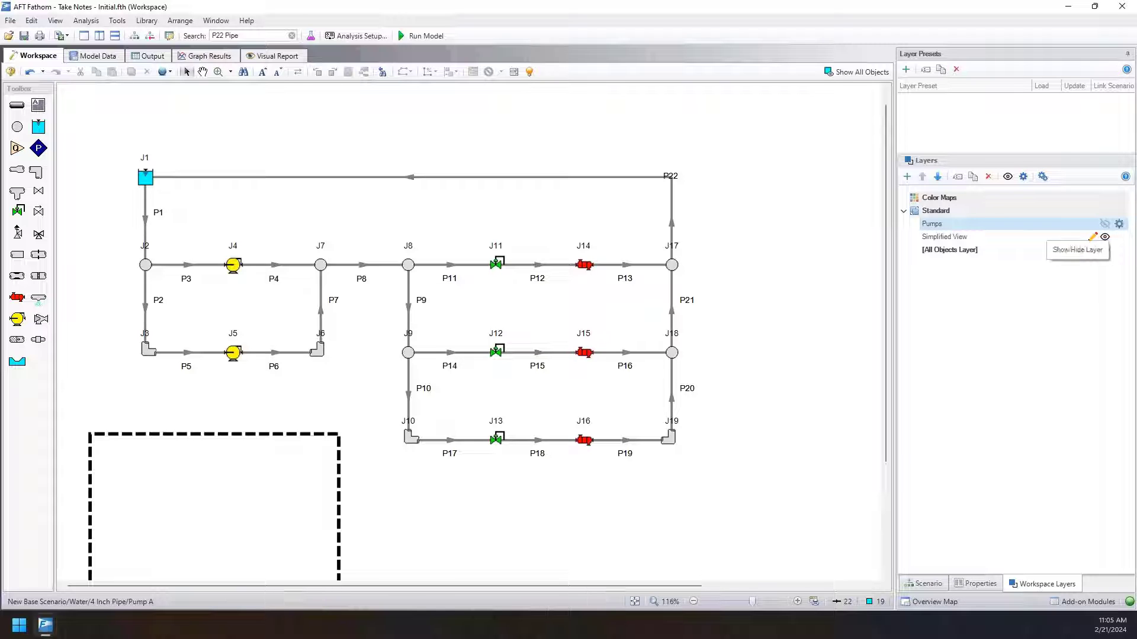
pyautogui.click(1104, 224)
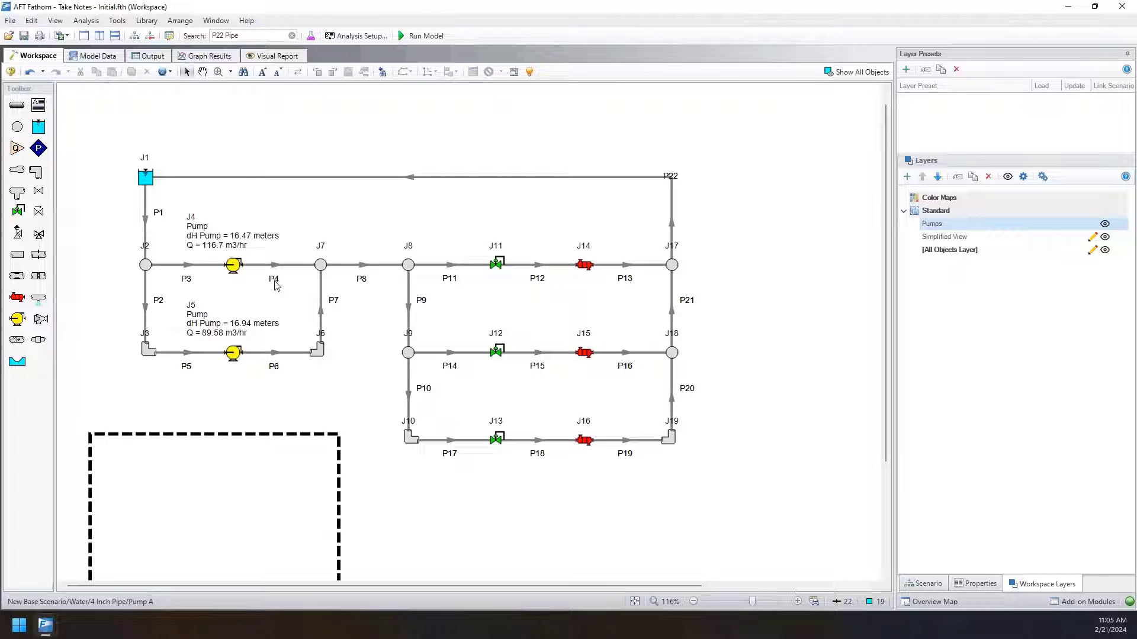
pyautogui.doubleClick(1046, 227)
pyautogui.moveTo(457, 186); pyautogui.dragTo(525, 126)
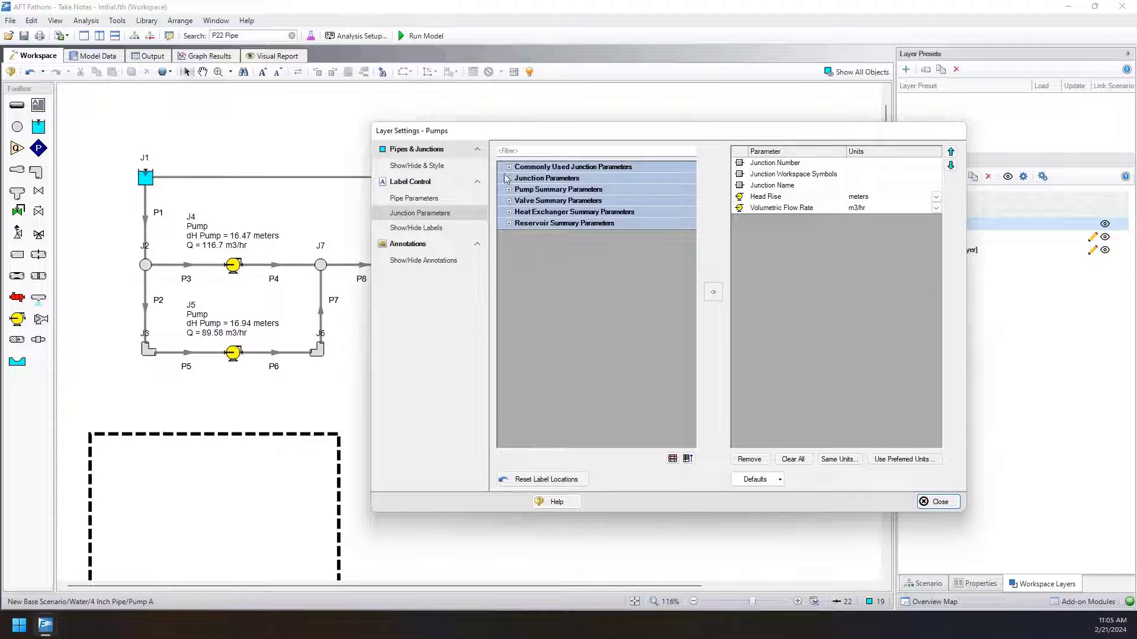
pyautogui.click(435, 199)
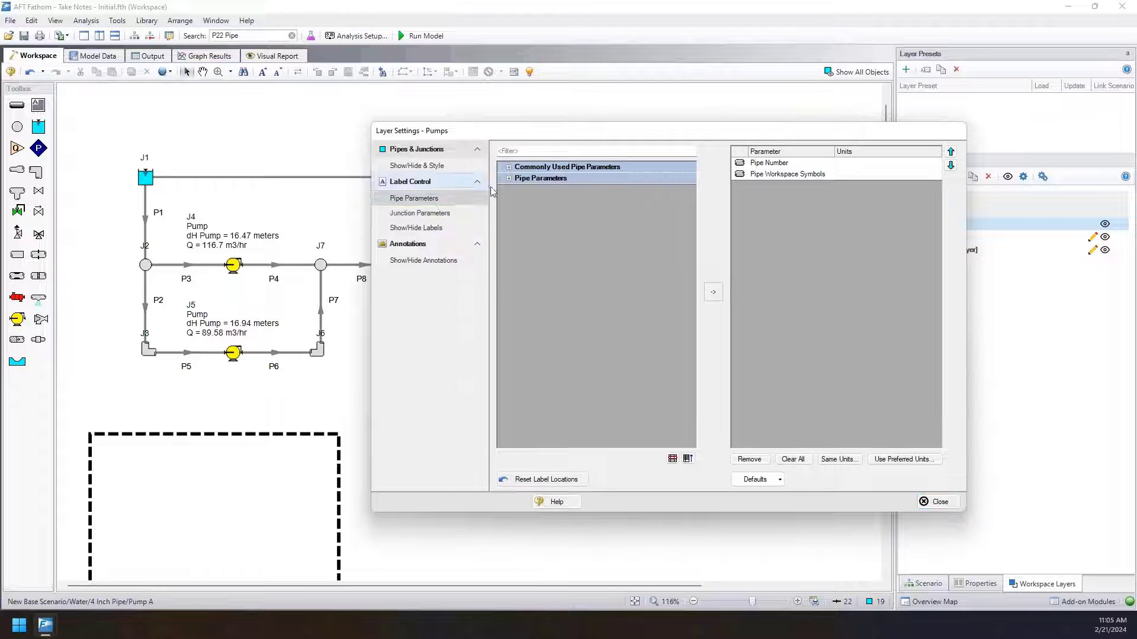
pyautogui.click(509, 178)
pyautogui.click(520, 153)
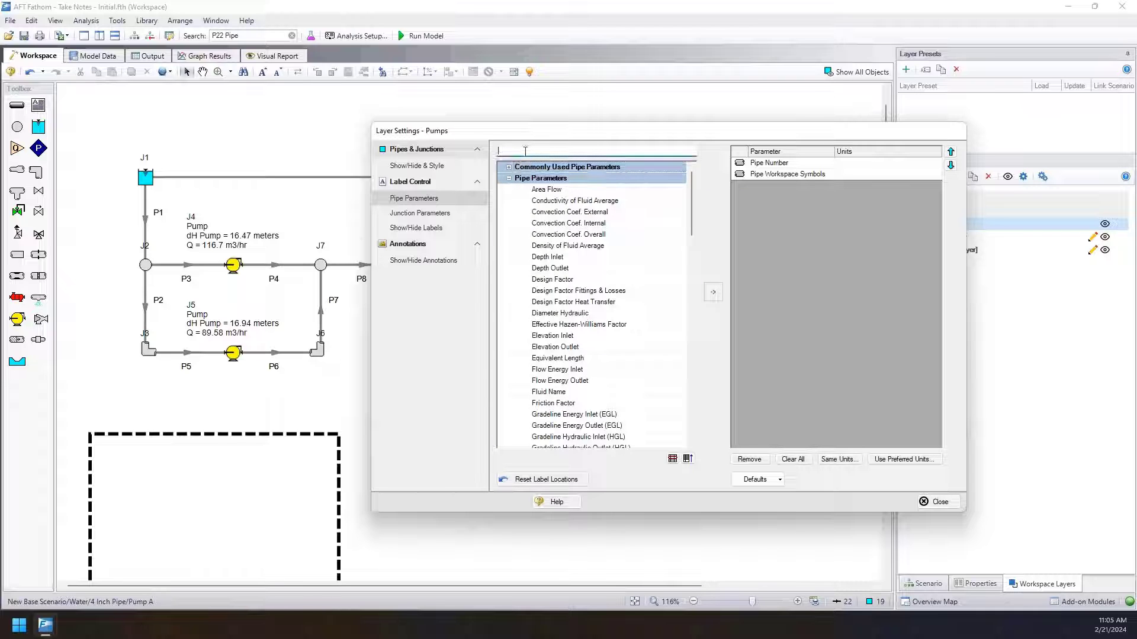
pyautogui.write('leng')
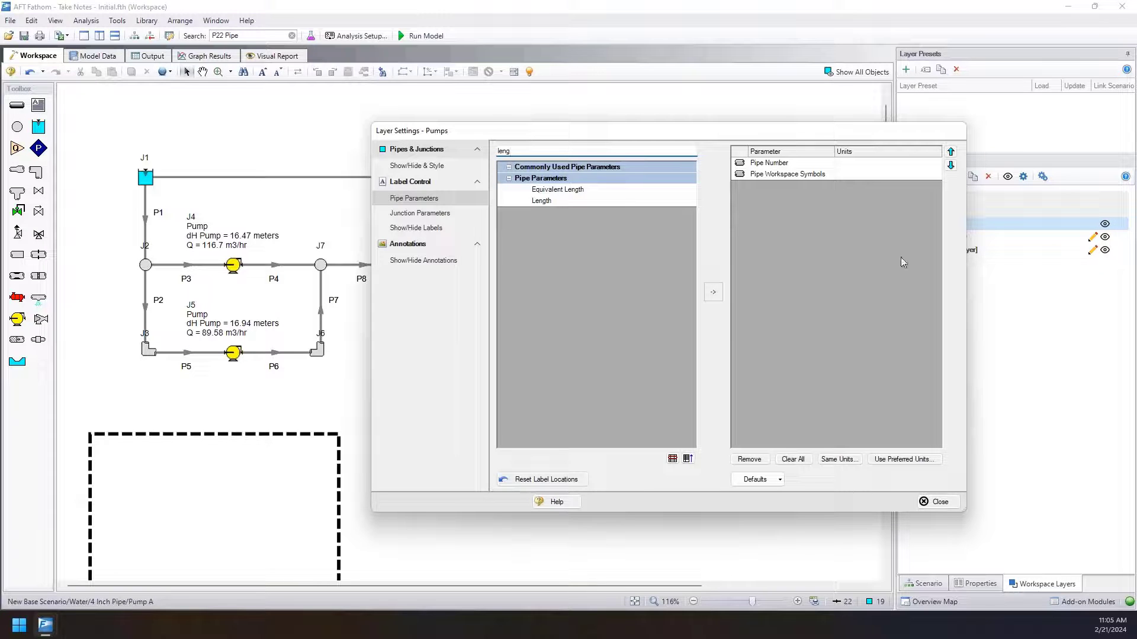
pyautogui.press('BackSpace')
pyautogui.press('BackSpace')
pyautogui.press('BackSpace')
pyautogui.press('BackSpace')
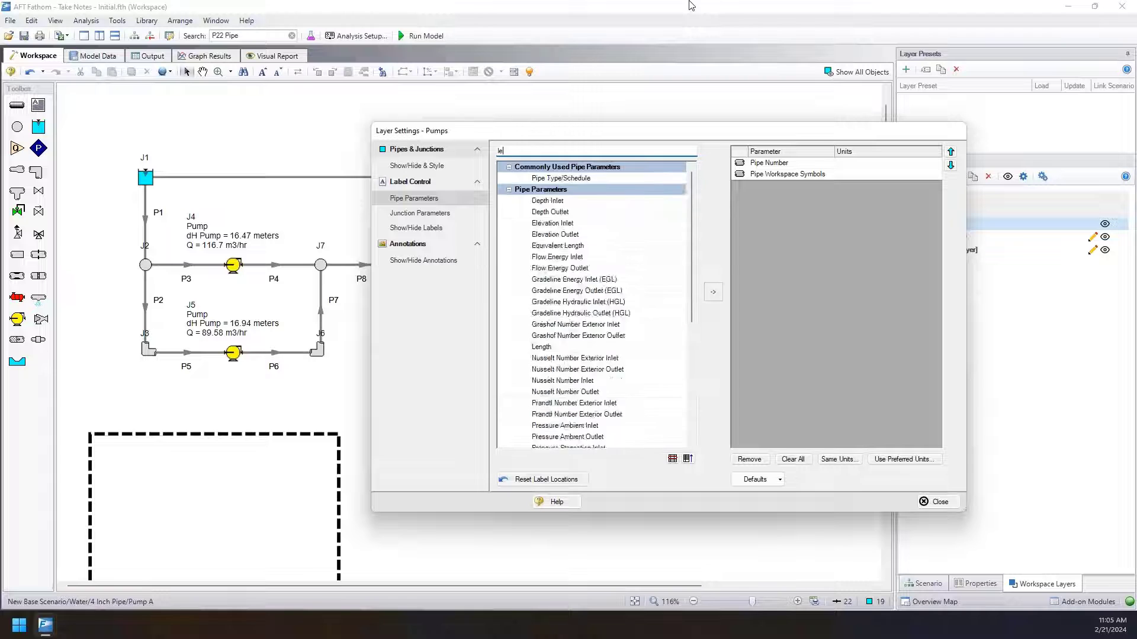
pyautogui.write('nomin')
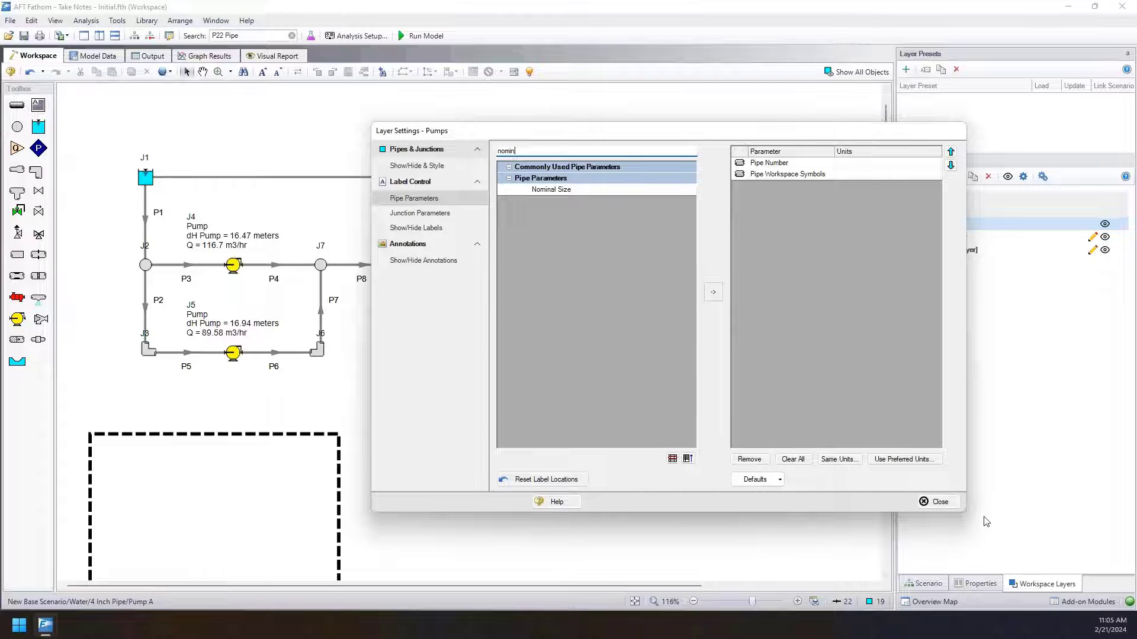
pyautogui.click(935, 501)
# Try to add the Length and Nominal Size parameters to the pipe labels of the All Objects Layer, and recheck its settings.
pyautogui.doubleClick(1014, 256)
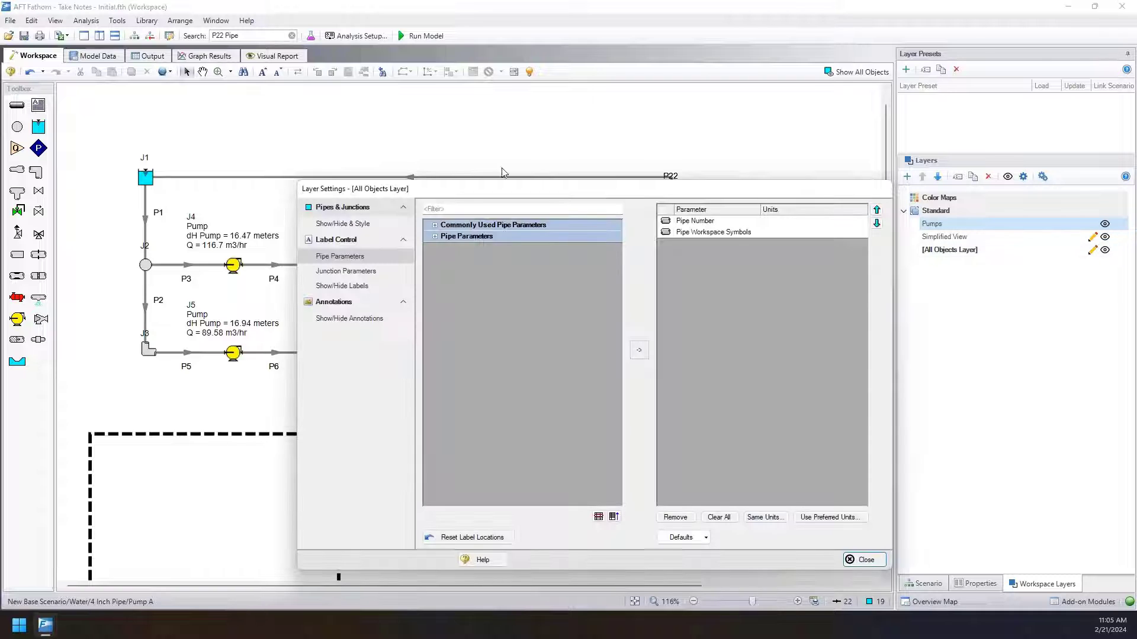
pyautogui.click(434, 237)
pyautogui.click(521, 208)
pyautogui.write('length')
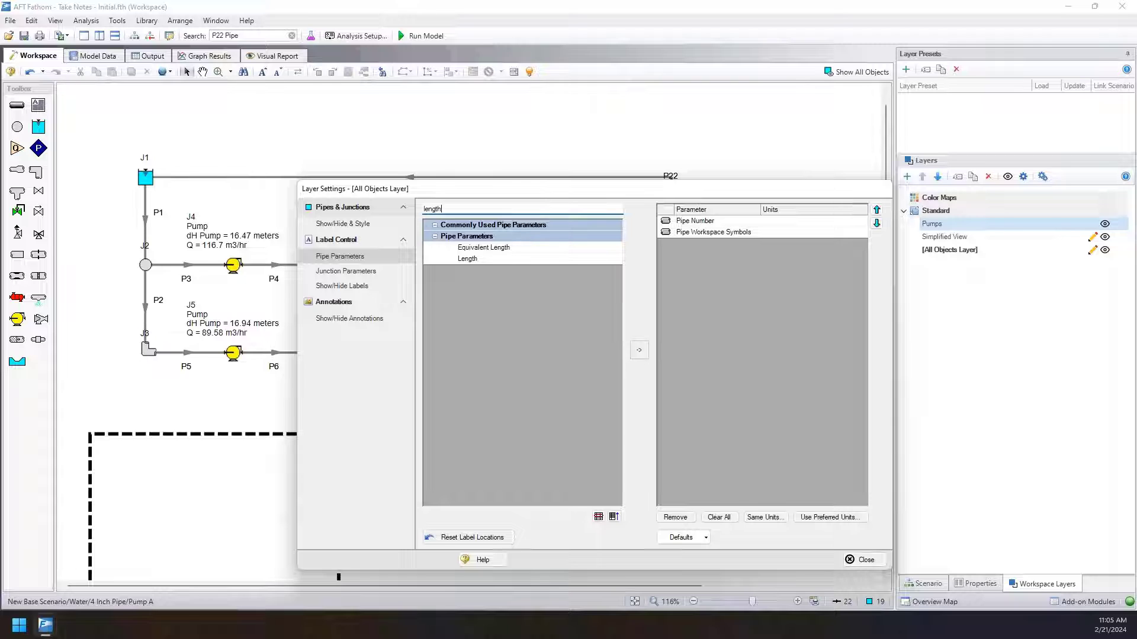
pyautogui.doubleClick(467, 259)
pyautogui.doubleClick(452, 208)
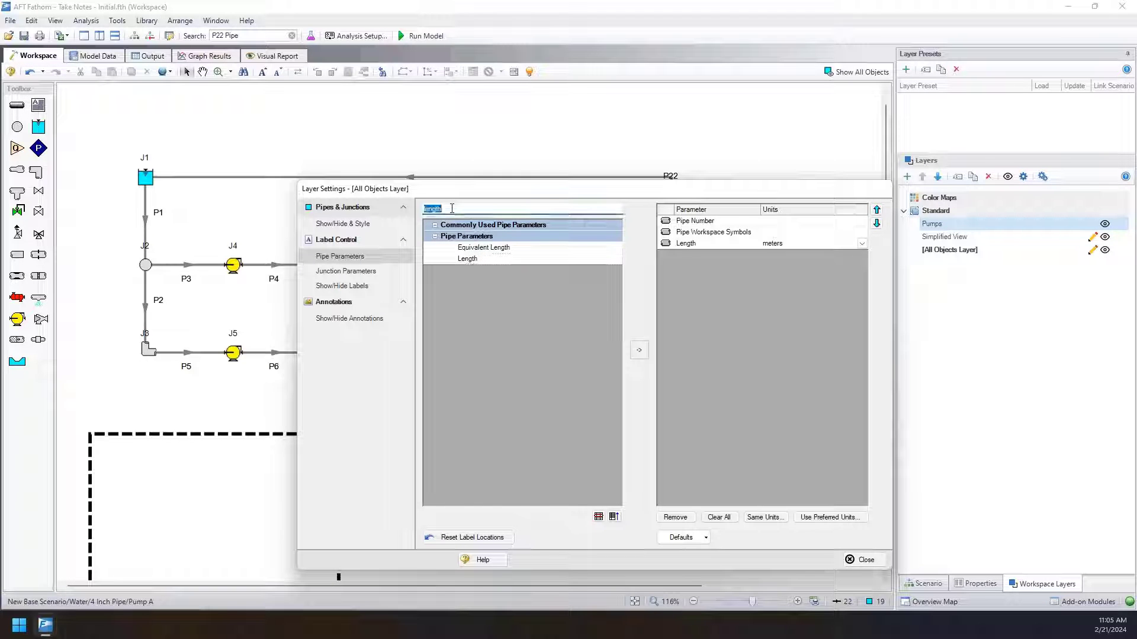
pyautogui.write('nomina')
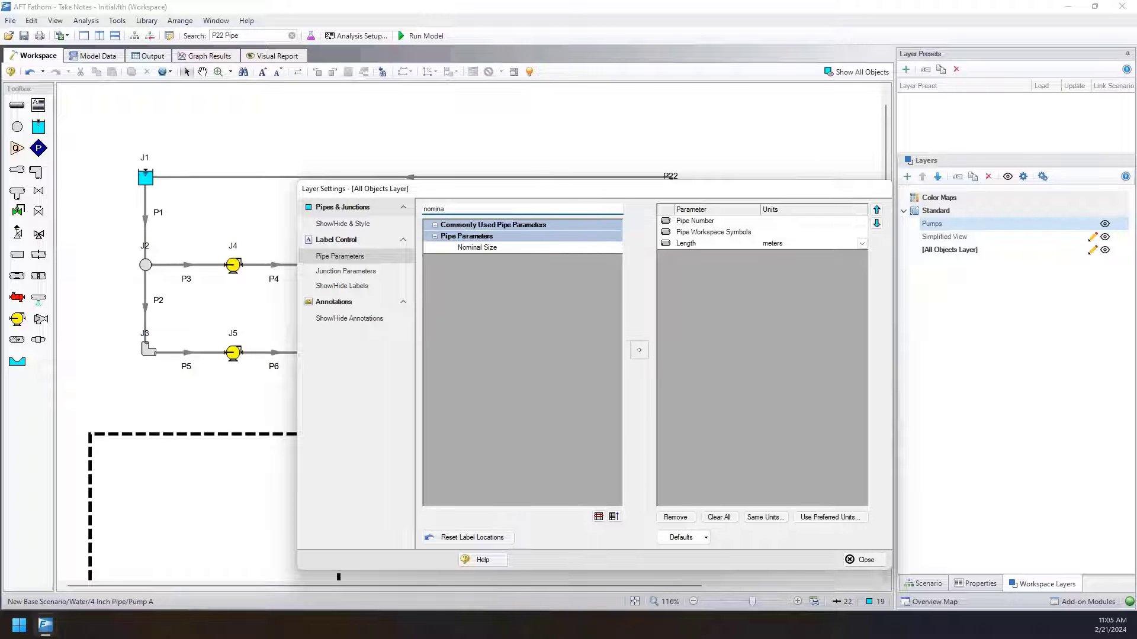
pyautogui.doubleClick(467, 247)
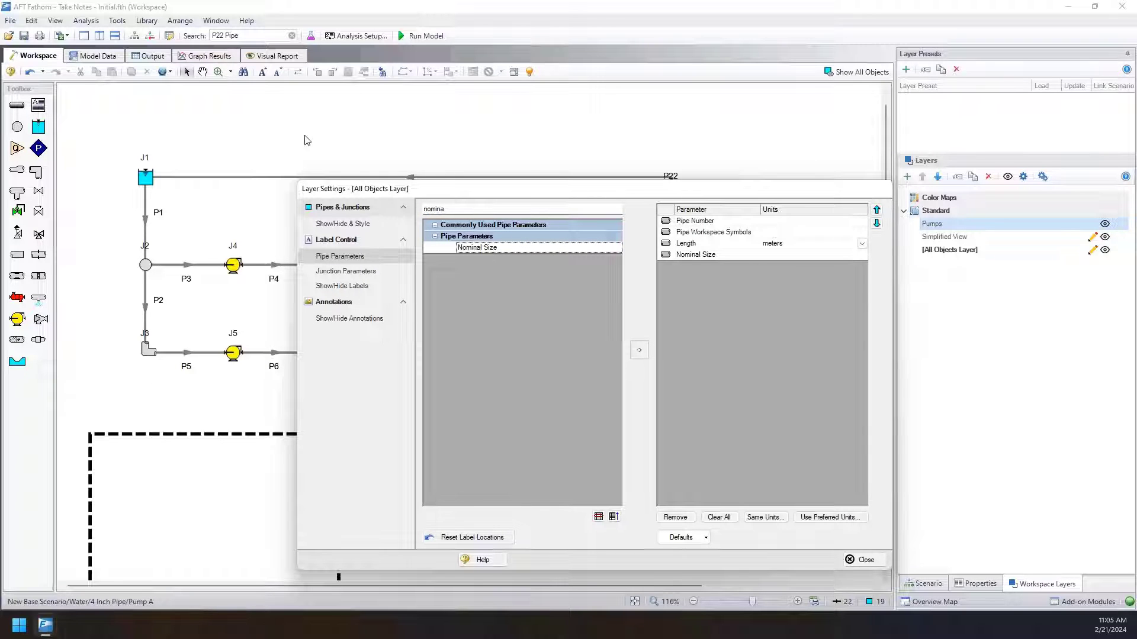
pyautogui.click(864, 561)
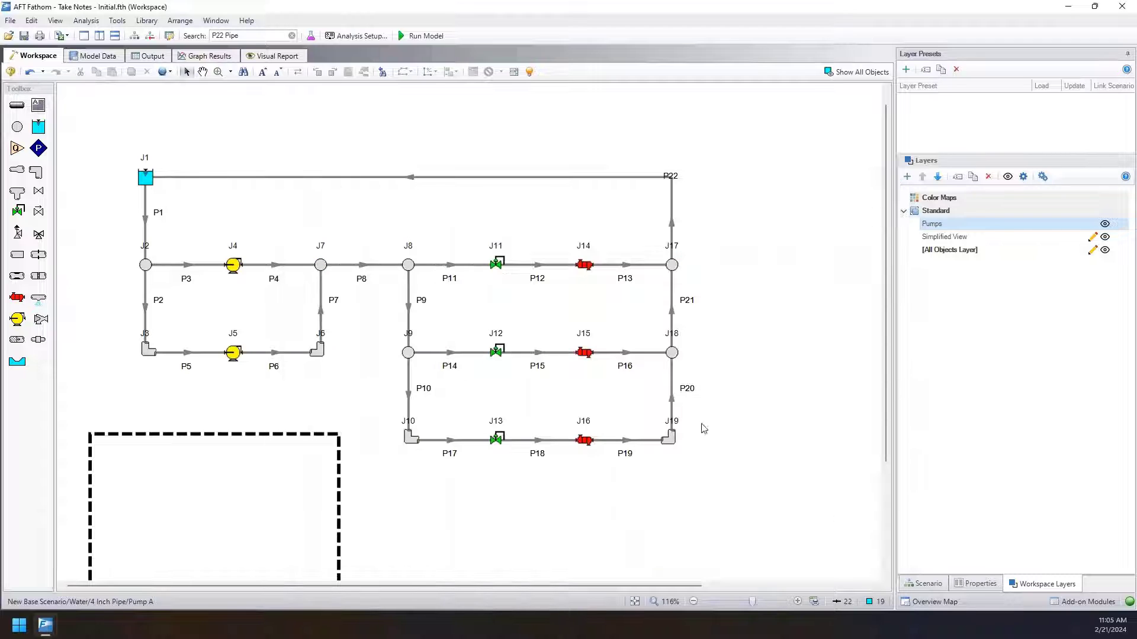
pyautogui.doubleClick(1086, 253)
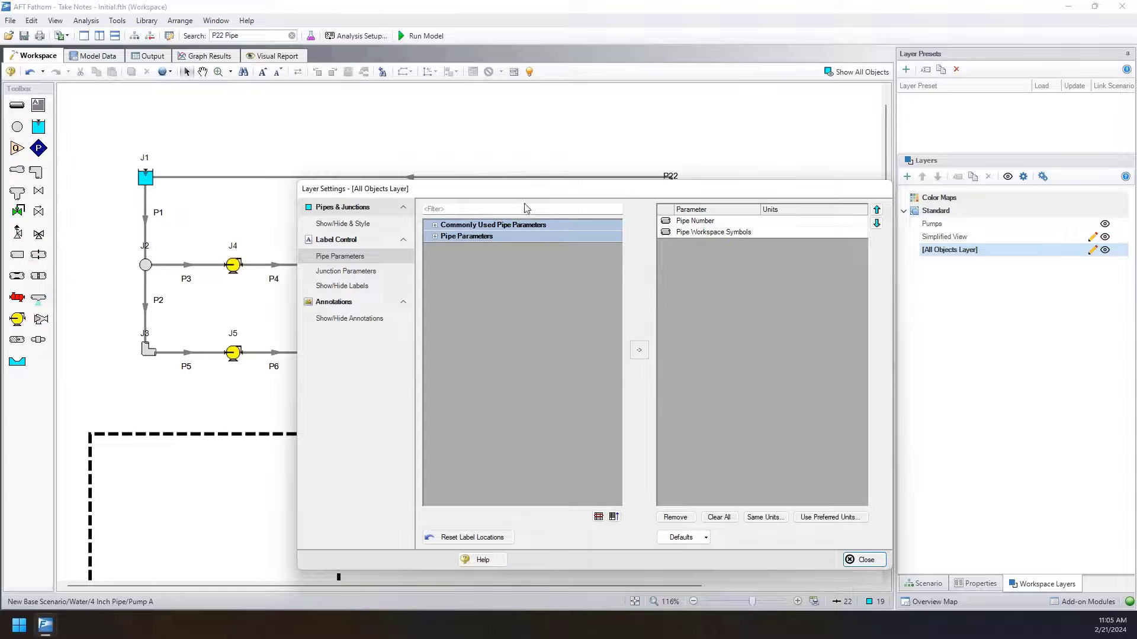
pyautogui.click(866, 560)
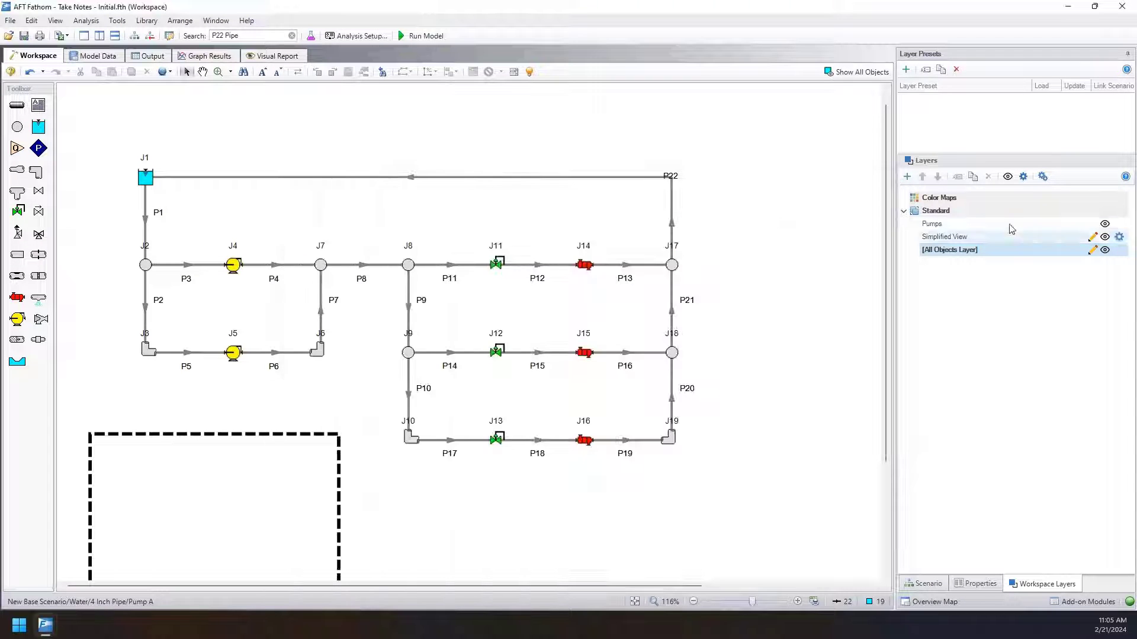
# Add the Length parameter to the pipe labels of the Simplified View layer.
pyautogui.doubleClick(1006, 237)
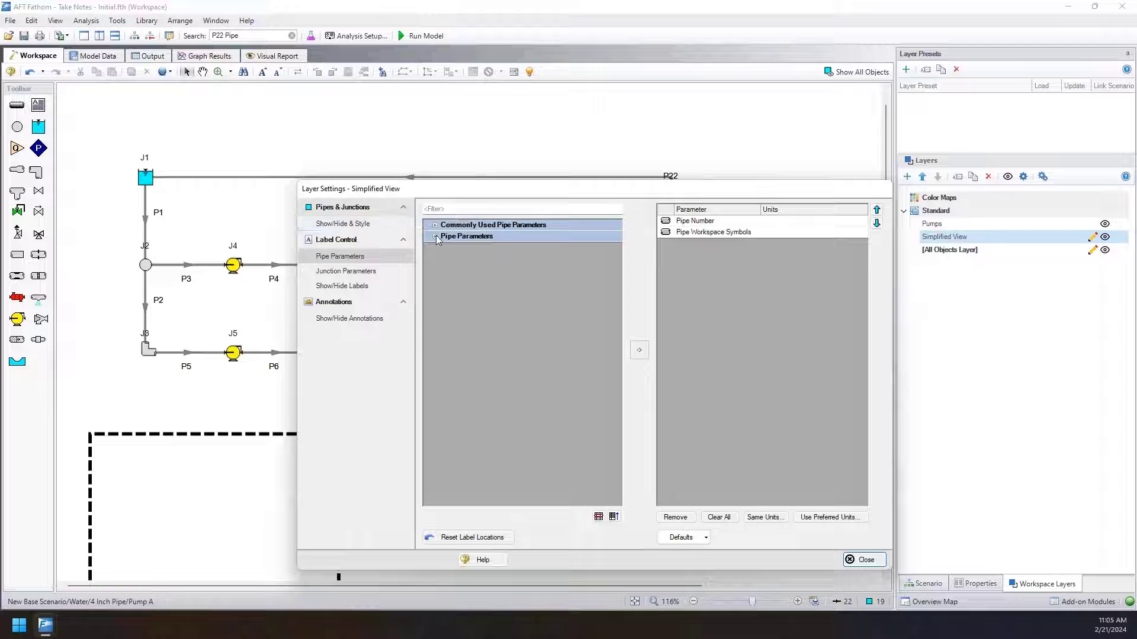
pyautogui.click(435, 236)
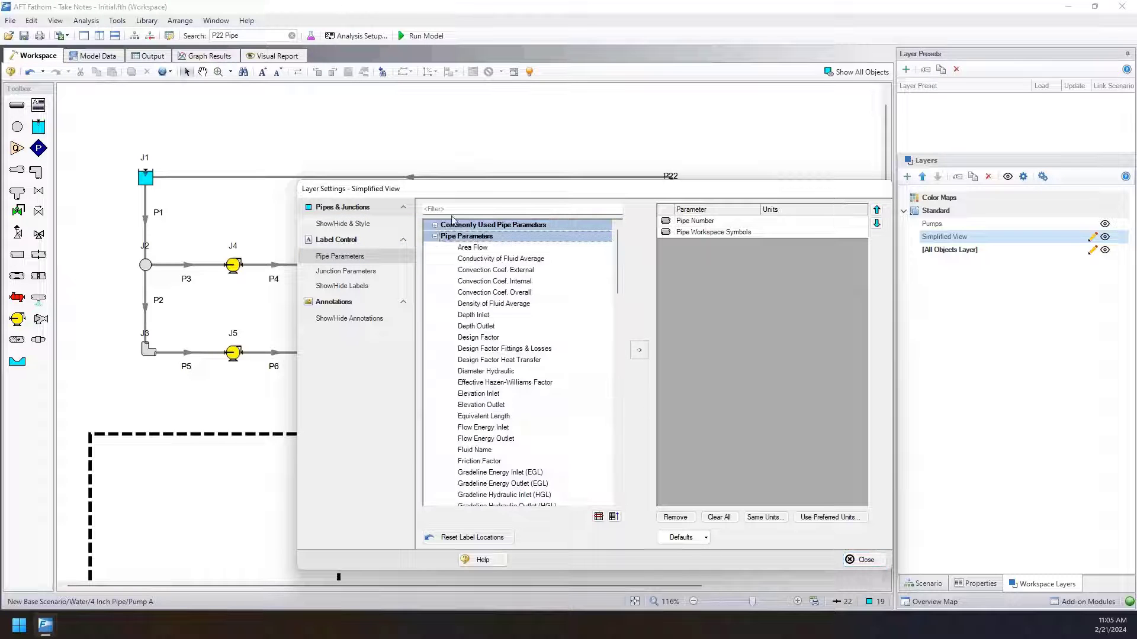
pyautogui.click(461, 212)
pyautogui.write('lenbg')
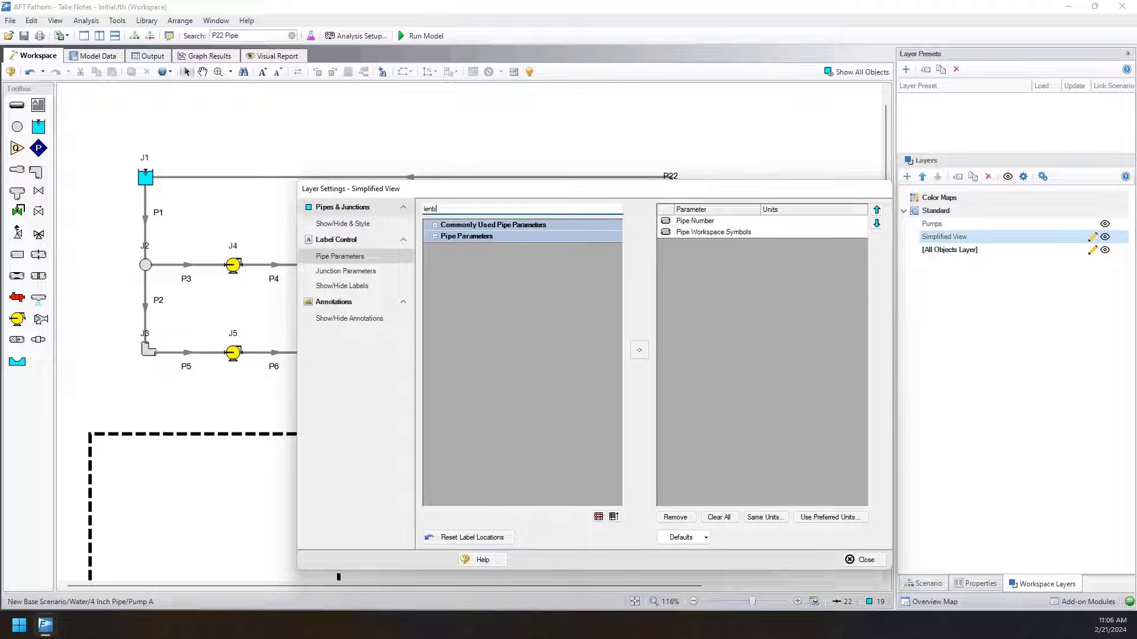
pyautogui.press('BackSpace')
pyautogui.doubleClick(481, 260)
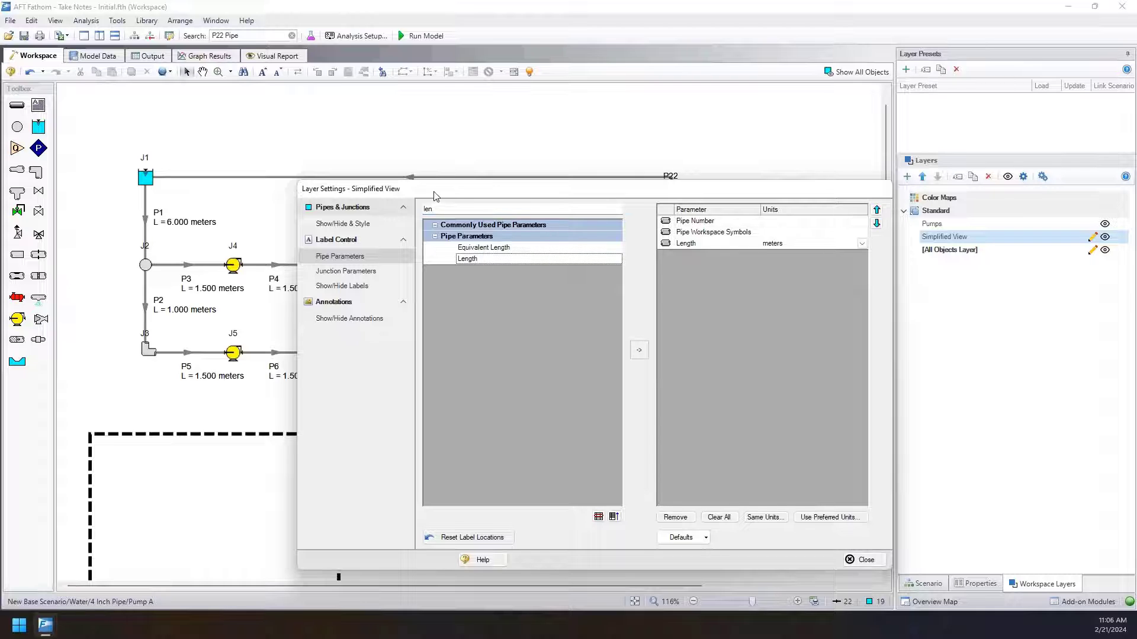
pyautogui.moveTo(436, 196); pyautogui.dragTo(923, 143)
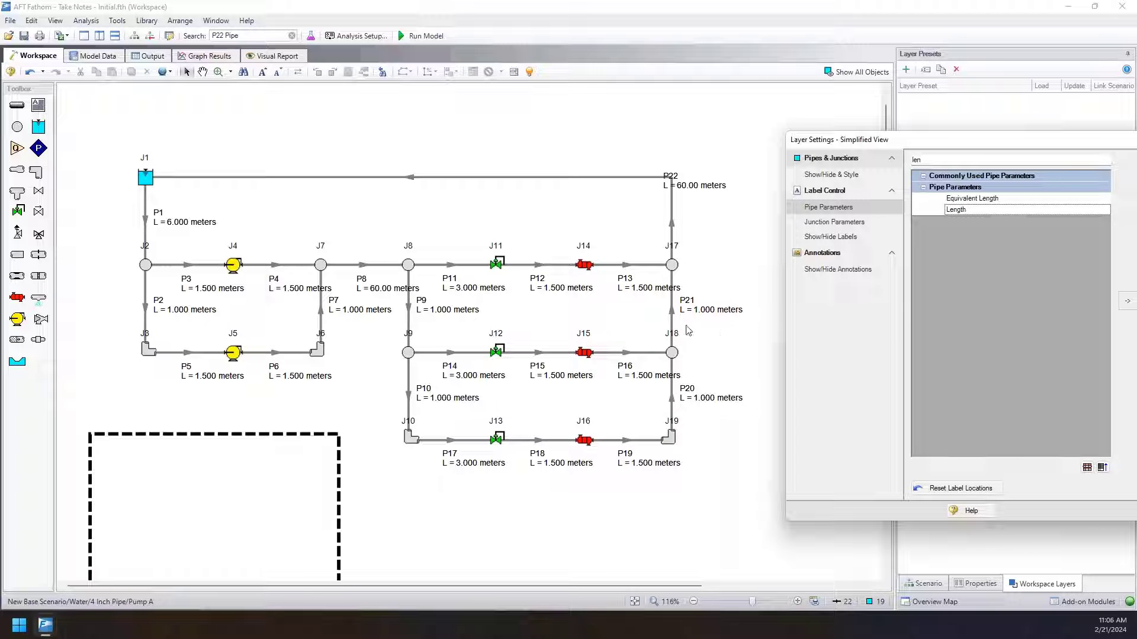
# Add the Nominal Size parameter to the pipe labels of the Simplified View layer, review the labels across the model, and close the layer settings.
pyautogui.scroll(5, 595, 306)
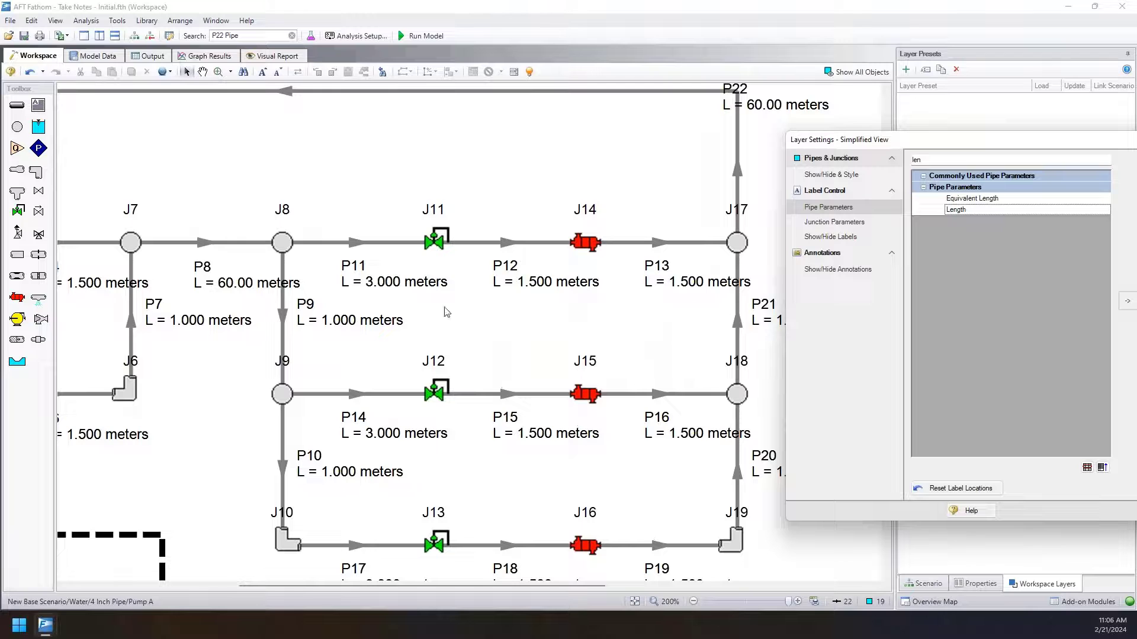
pyautogui.moveTo(752, 522); pyautogui.dragTo(596, 424)
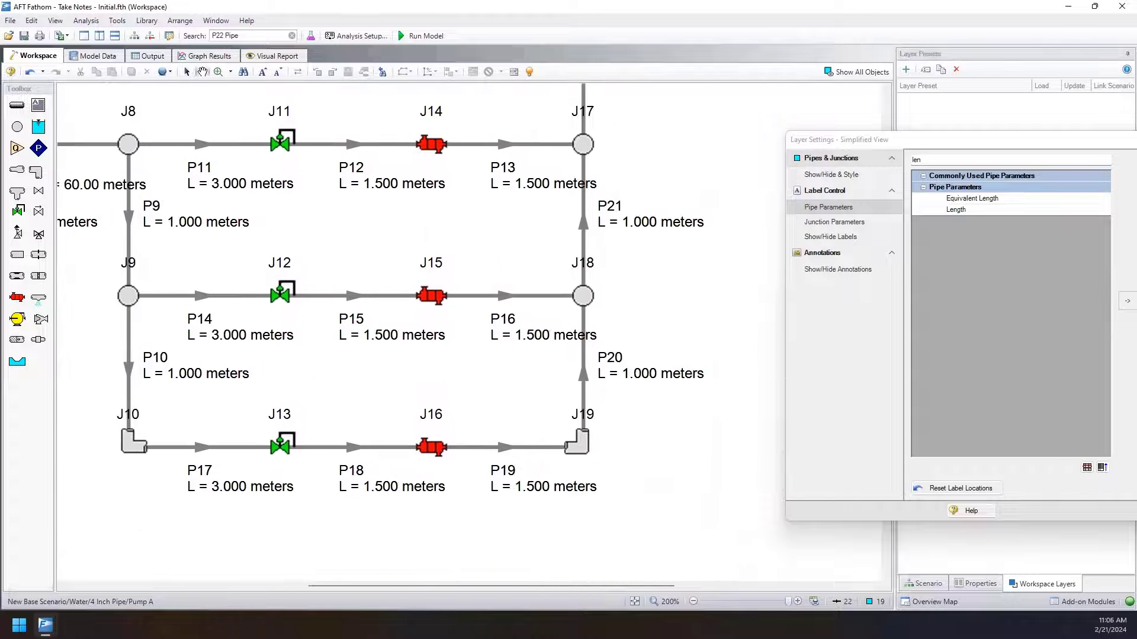
pyautogui.moveTo(665, 304); pyautogui.dragTo(677, 499)
pyautogui.moveTo(357, 214); pyautogui.dragTo(853, 152)
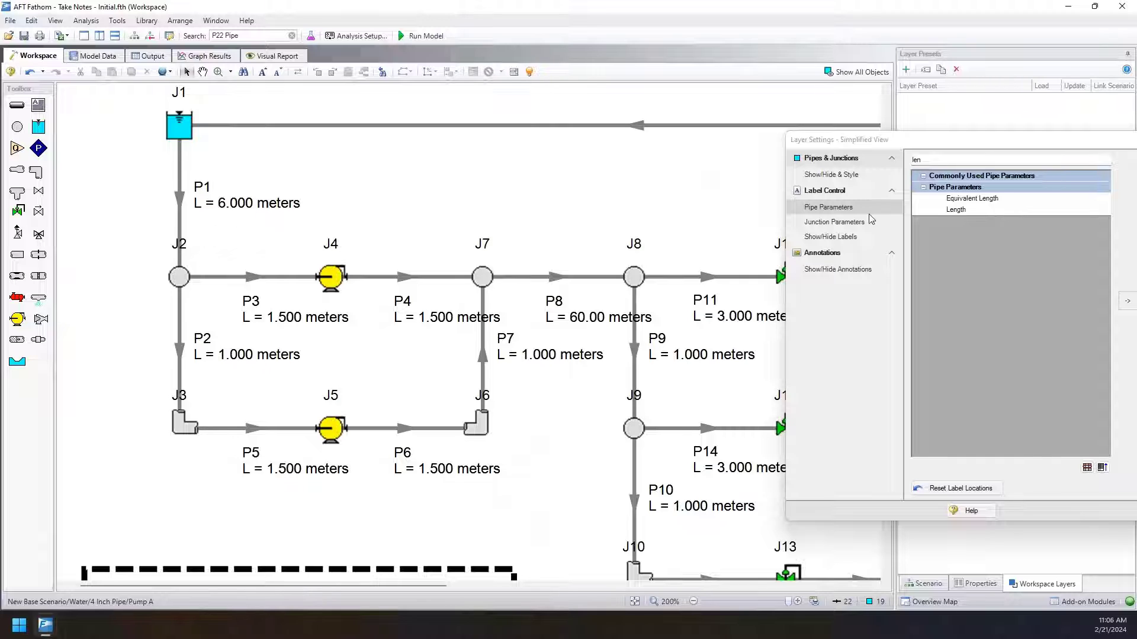
pyautogui.doubleClick(1089, 158)
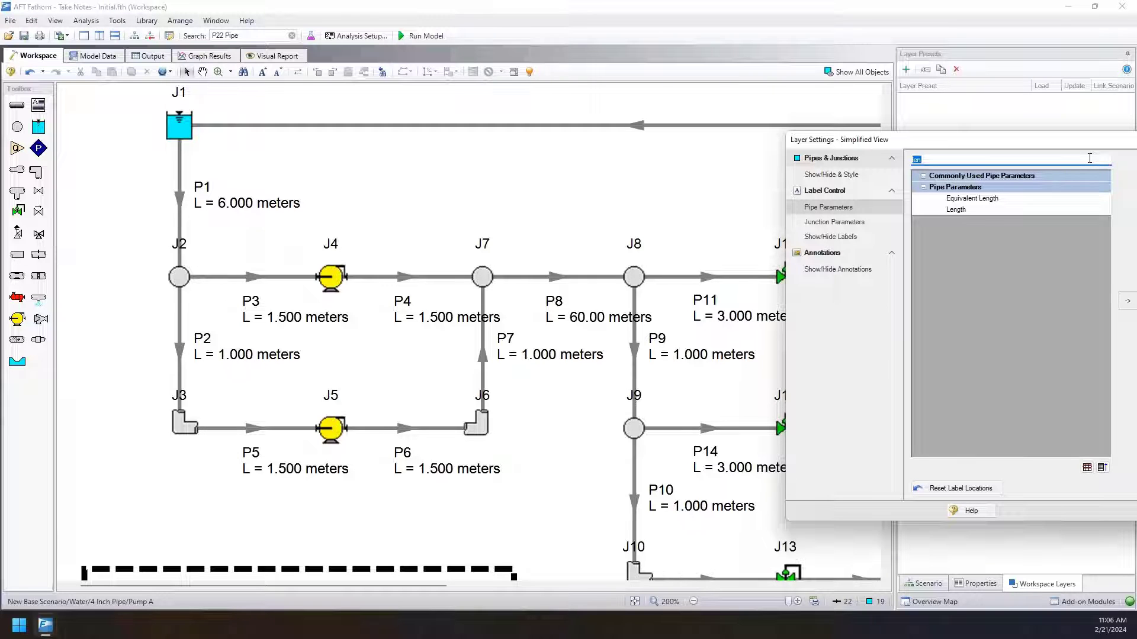
pyautogui.write('nom')
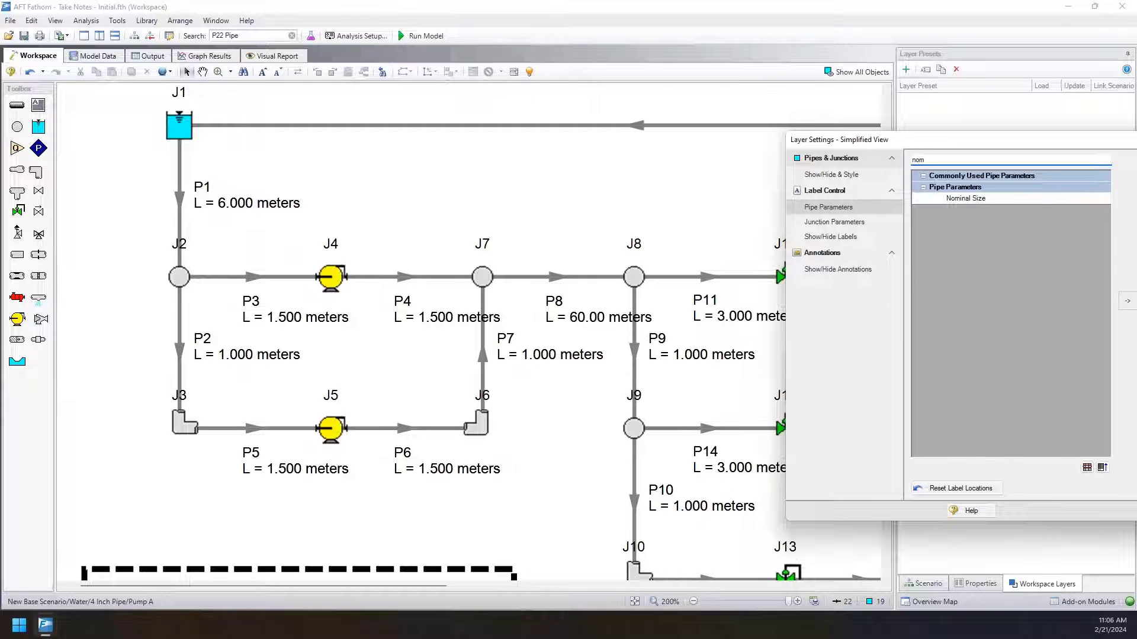
pyautogui.click(1043, 201)
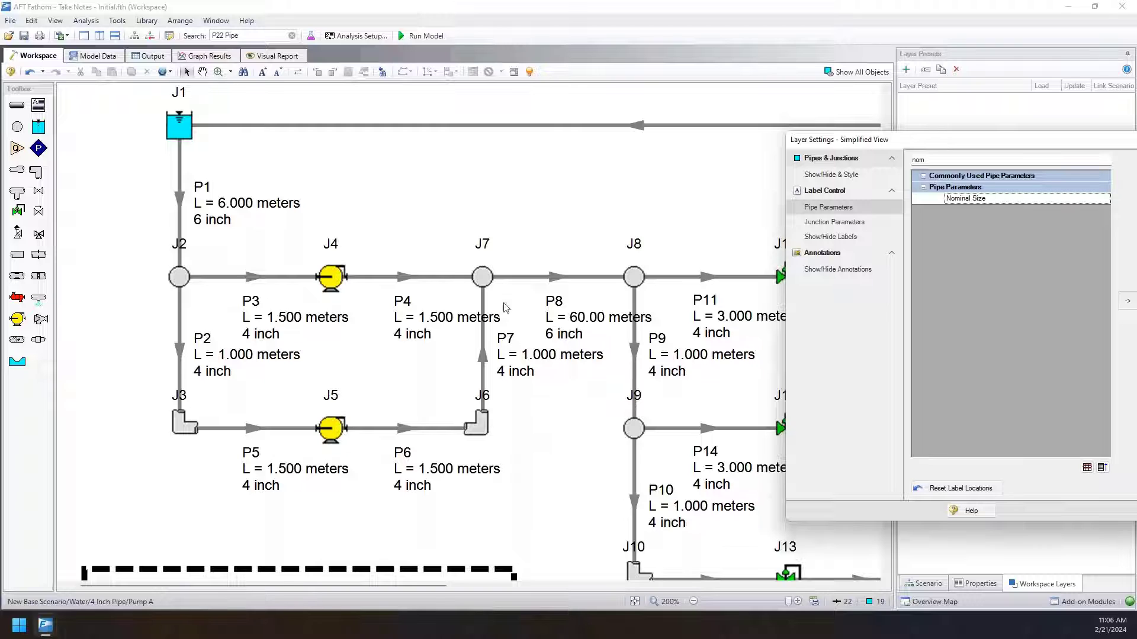
pyautogui.moveTo(644, 199); pyautogui.dragTo(367, 151)
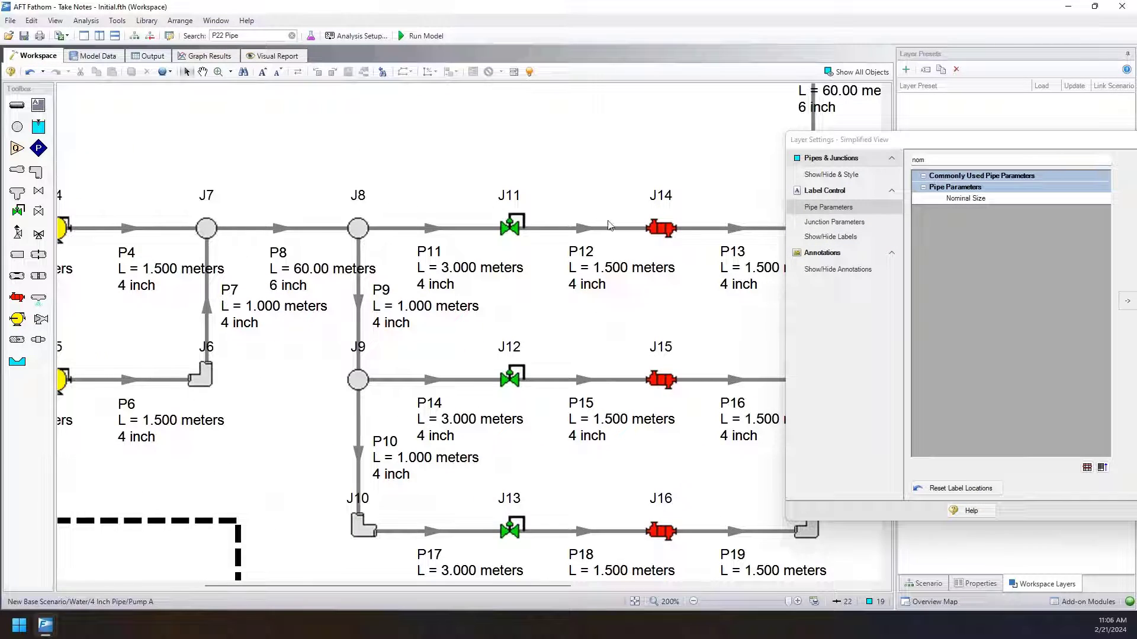
pyautogui.scroll(-3, 556, 158)
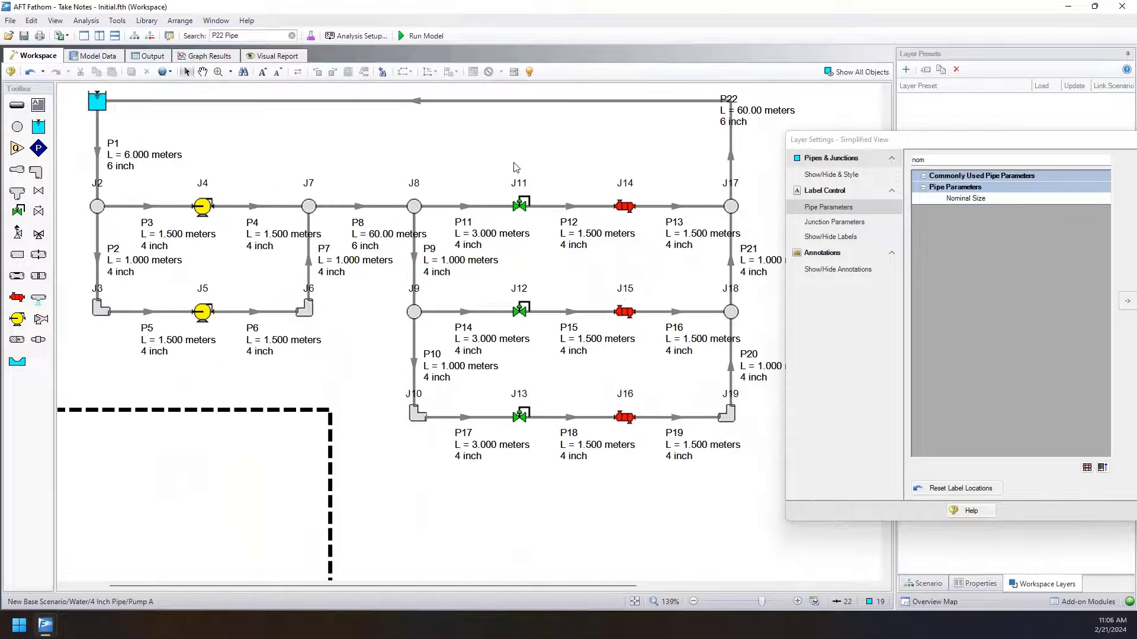
pyautogui.moveTo(515, 167); pyautogui.dragTo(513, 203)
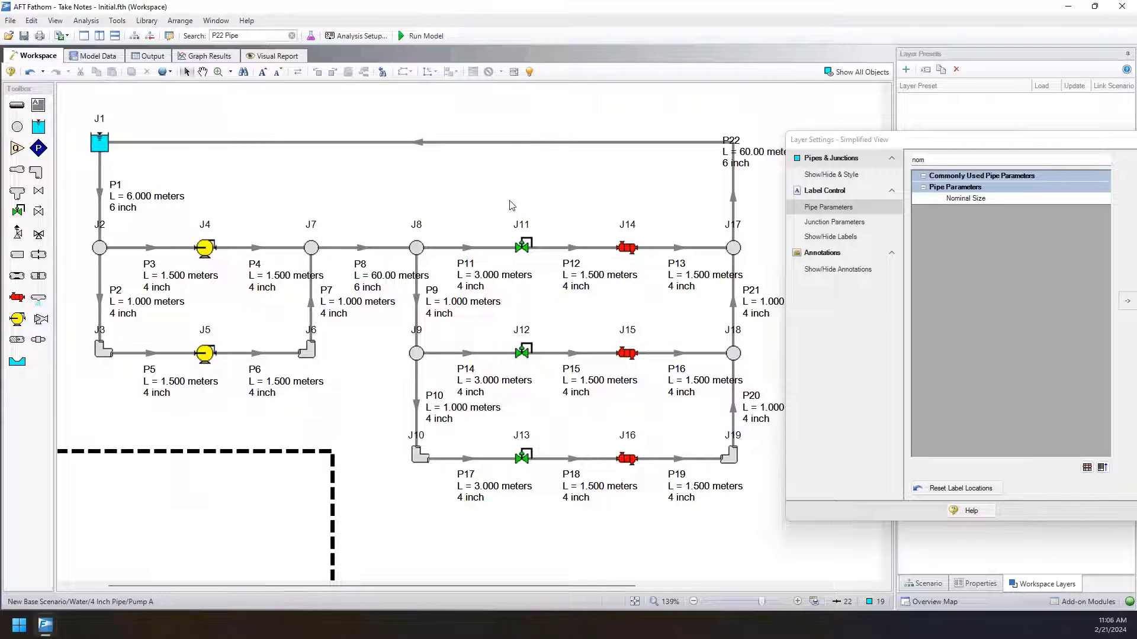
pyautogui.moveTo(881, 140); pyautogui.dragTo(342, 104)
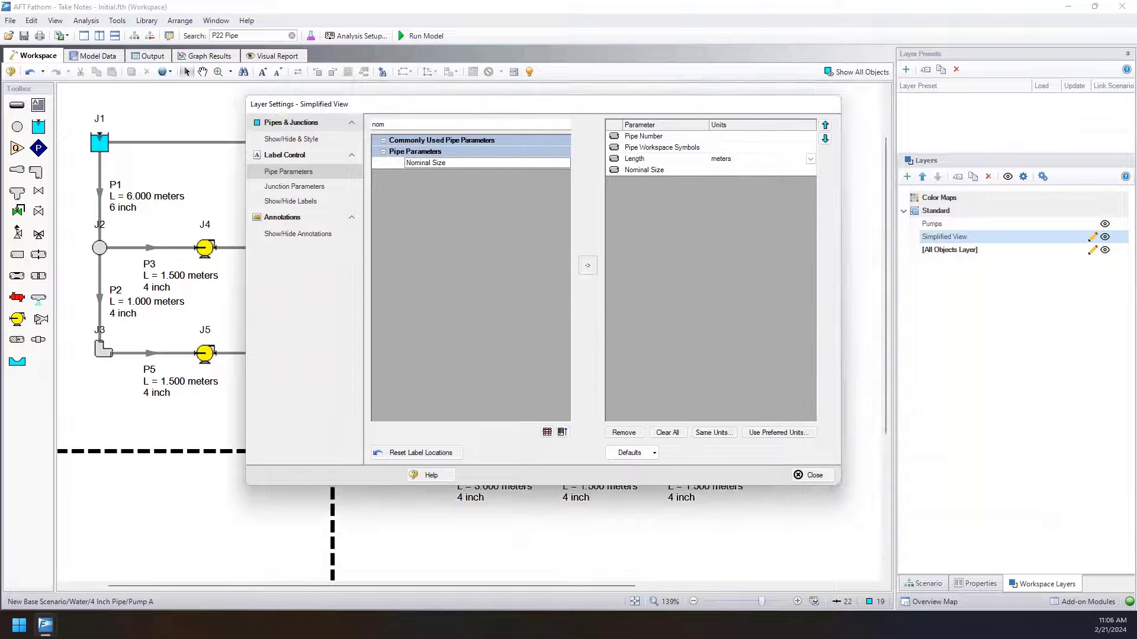
pyautogui.click(810, 475)
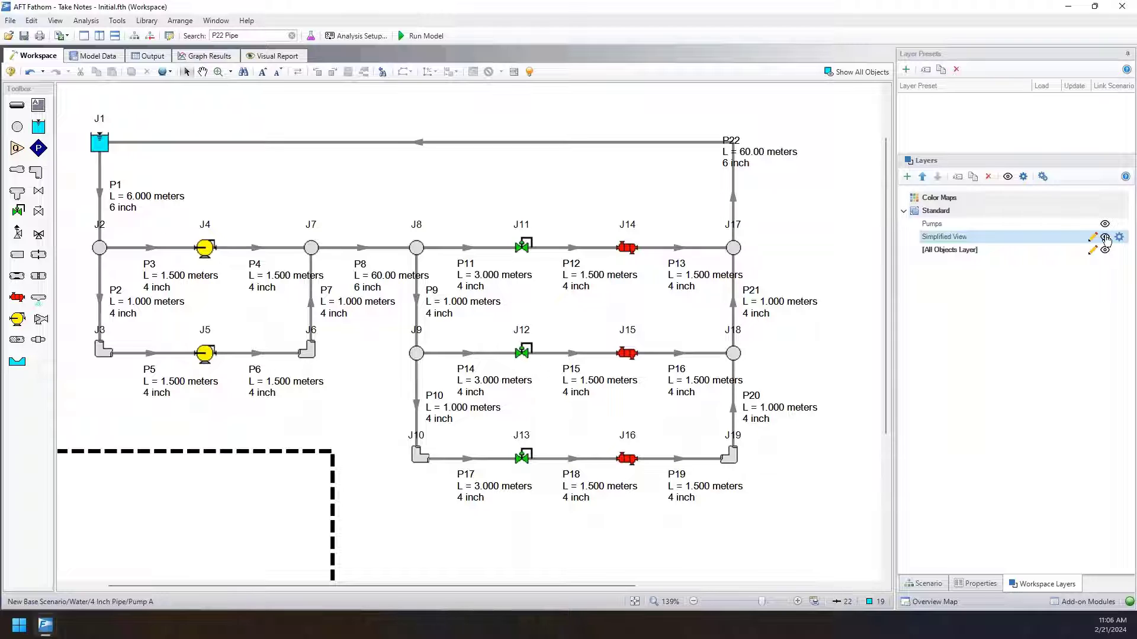
# Hide the Simplified View and Pumps layers in the workspace.
pyautogui.click(1105, 238)
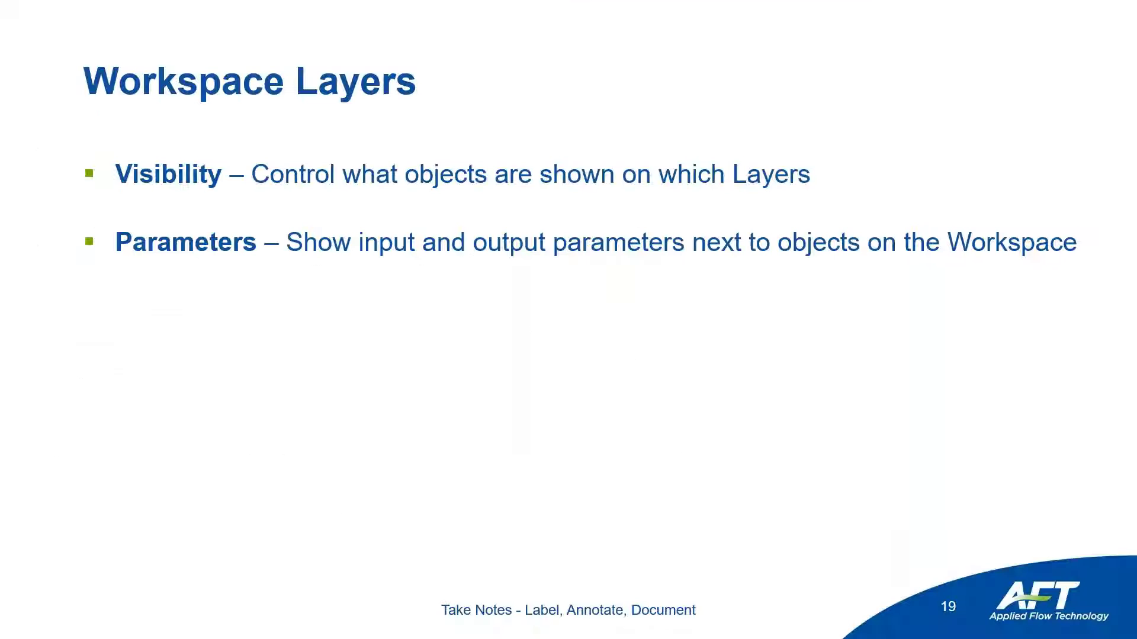
pyautogui.press('Right')
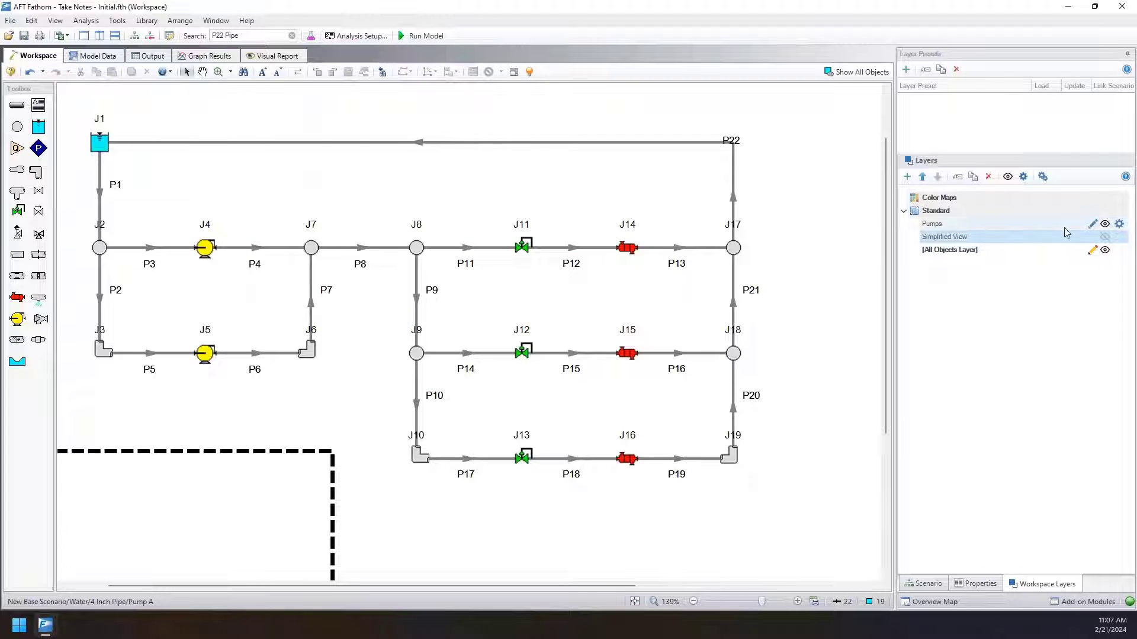
pyautogui.click(1105, 224)
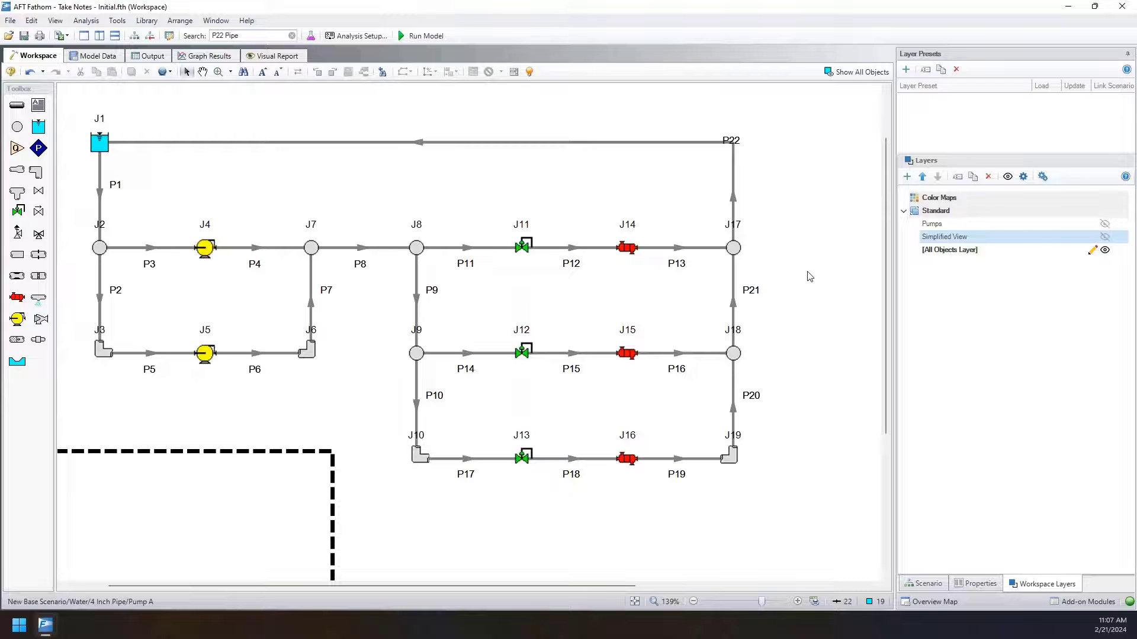
pyautogui.moveTo(790, 509); pyautogui.dragTo(666, 98)
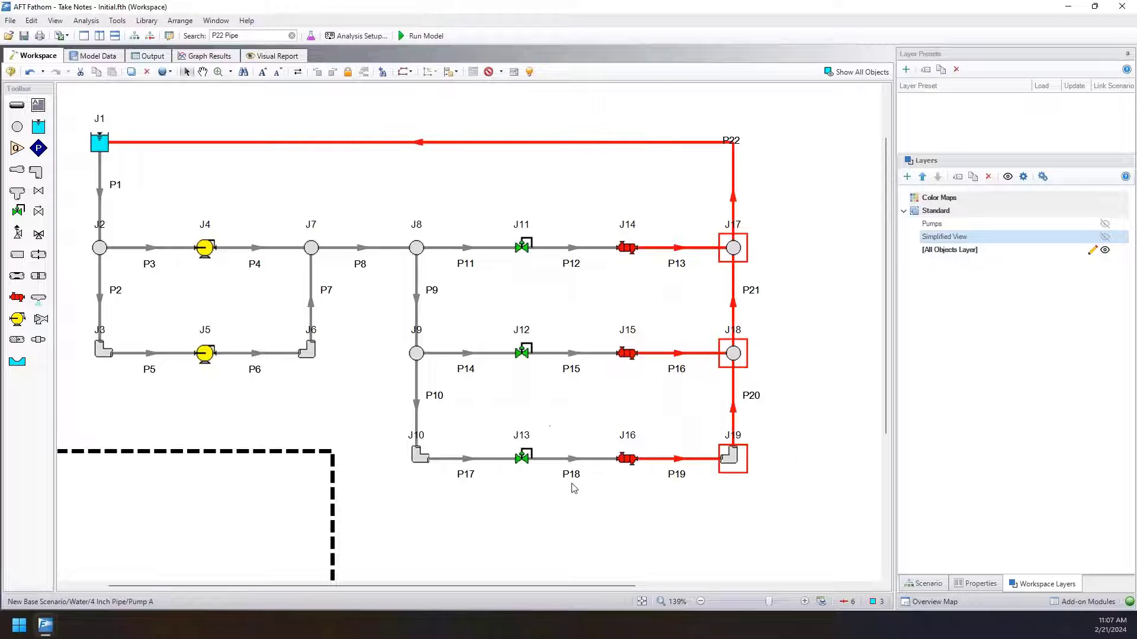
pyautogui.moveTo(574, 488)
pyautogui.mouseDown()
pyautogui.moveTo(604, 204)
pyautogui.moveTo(562, 190)
pyautogui.mouseUp()
pyautogui.moveTo(467, 493); pyautogui.dragTo(95, 185)
pyautogui.click(502, 178)
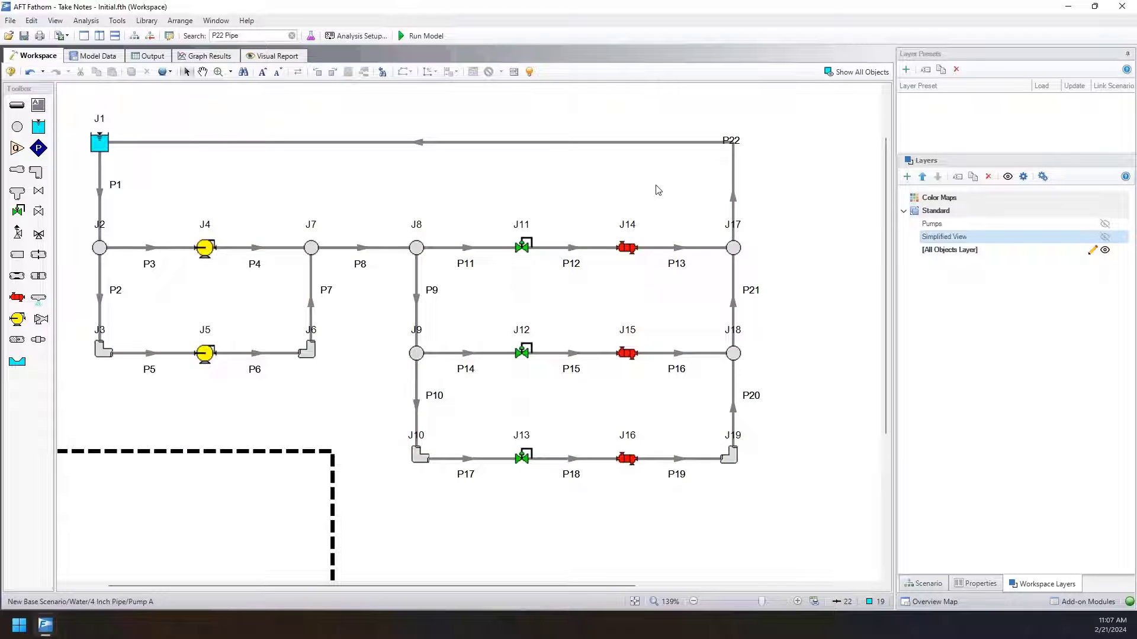
# Create a layer named Cooling Heating Piping from a selection of all workspace objects, and clear the selection.
pyautogui.hotkey('ctrl', 'a')
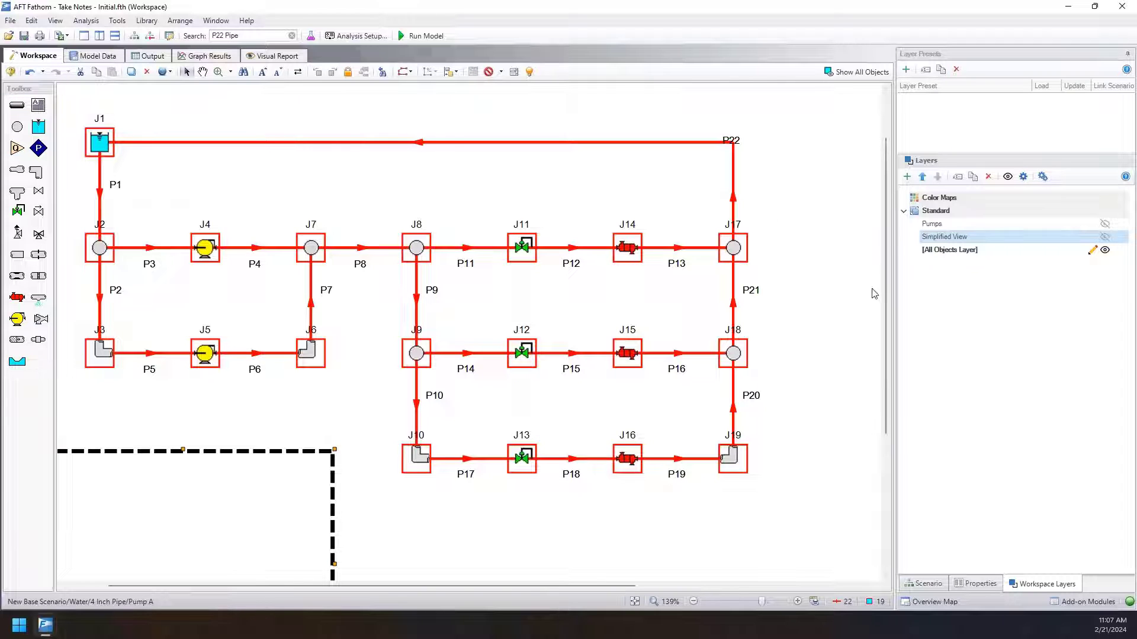
pyautogui.click(906, 180)
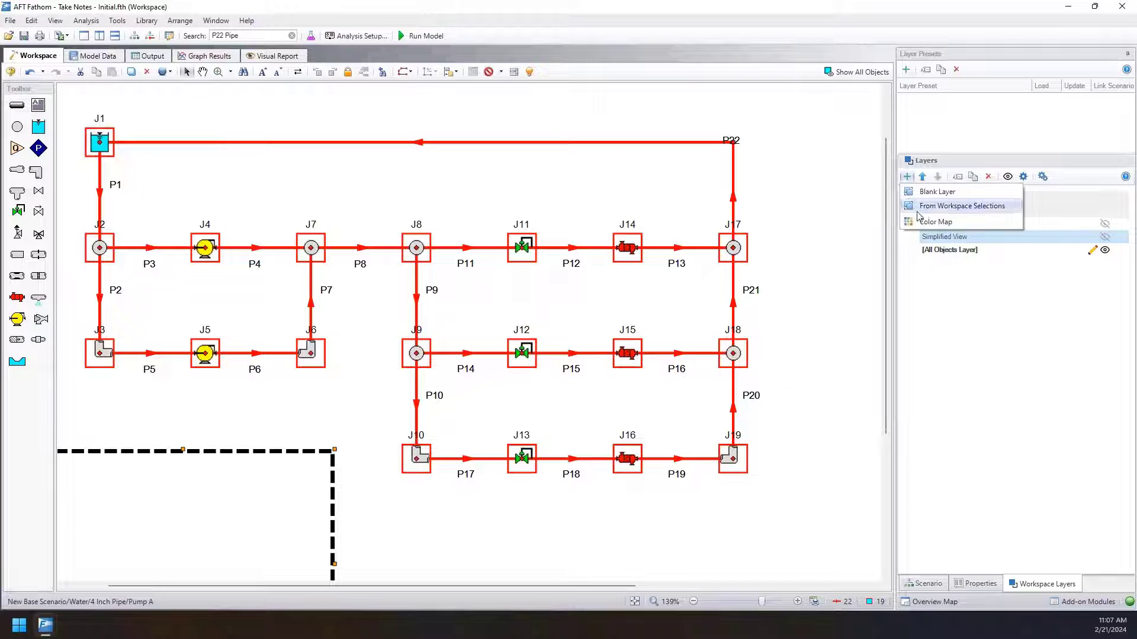
pyautogui.click(956, 207)
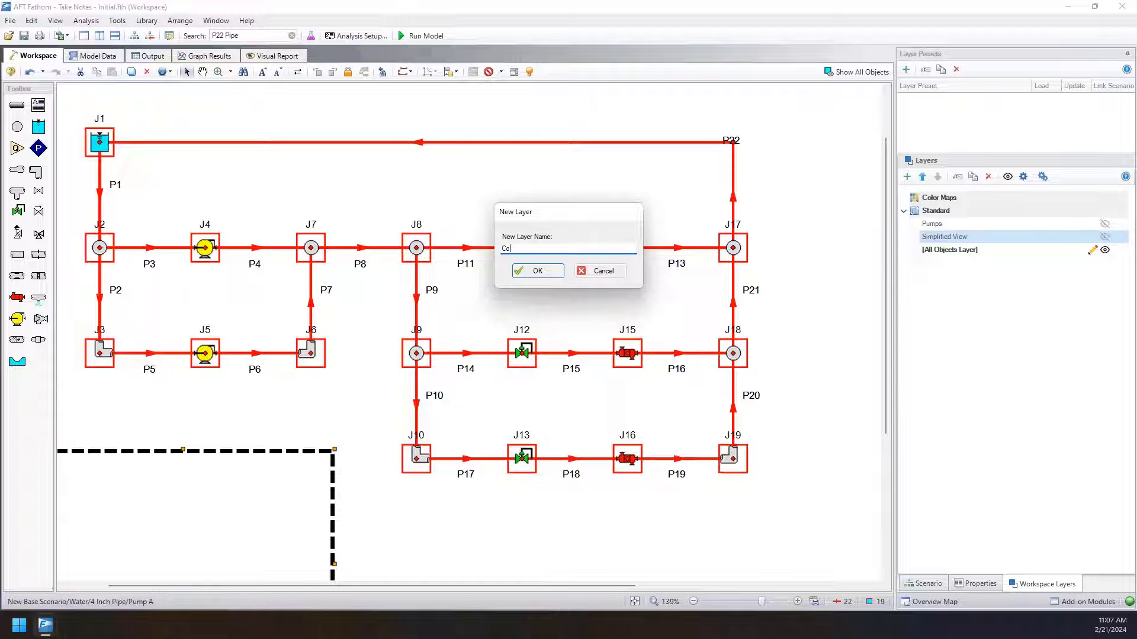
pyautogui.write('Cooo')
pyautogui.press('BackSpace')
pyautogui.press('Return')
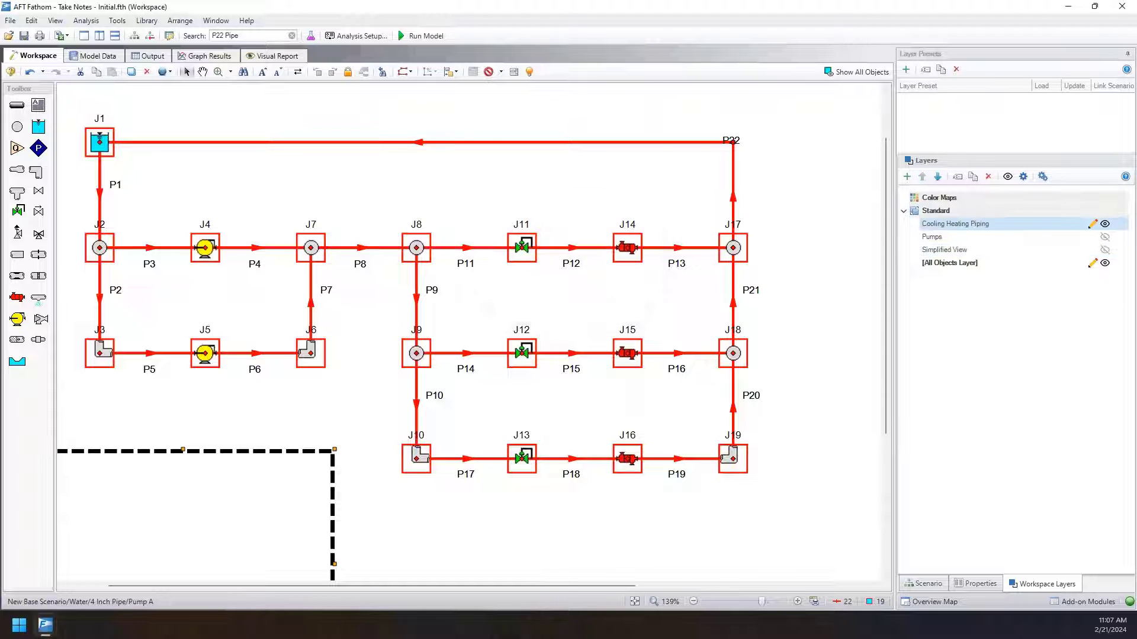
pyautogui.click(827, 256)
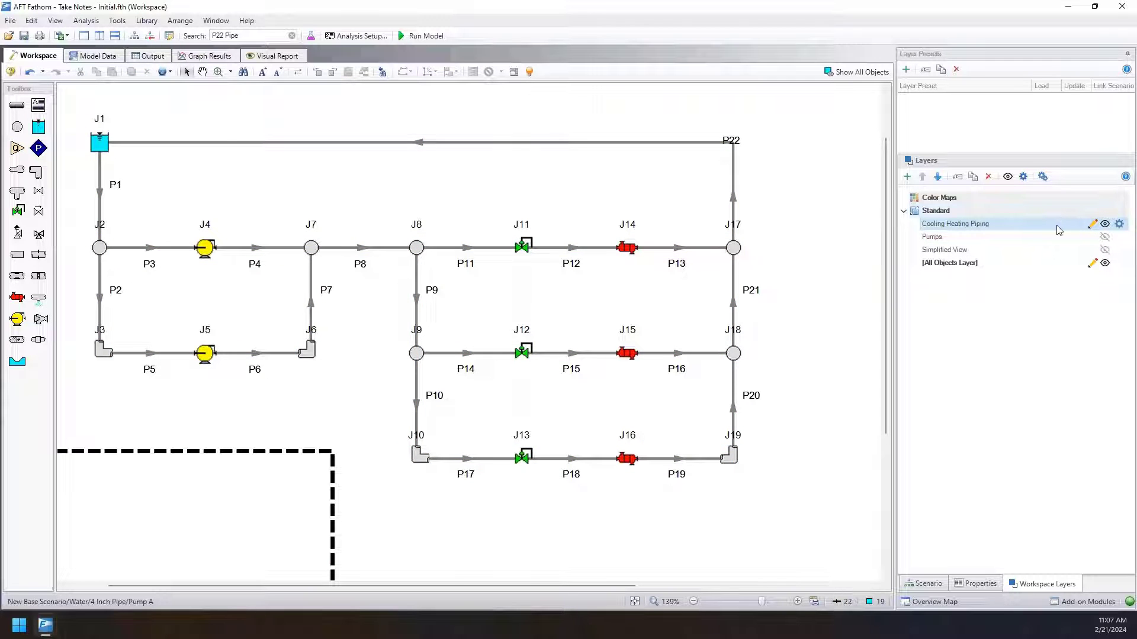
# Increase the line thickness of pipes P1, P8 and P22 in the Cooling Heating Piping layer, using the workspace selection to pick them.
pyautogui.click(950, 263)
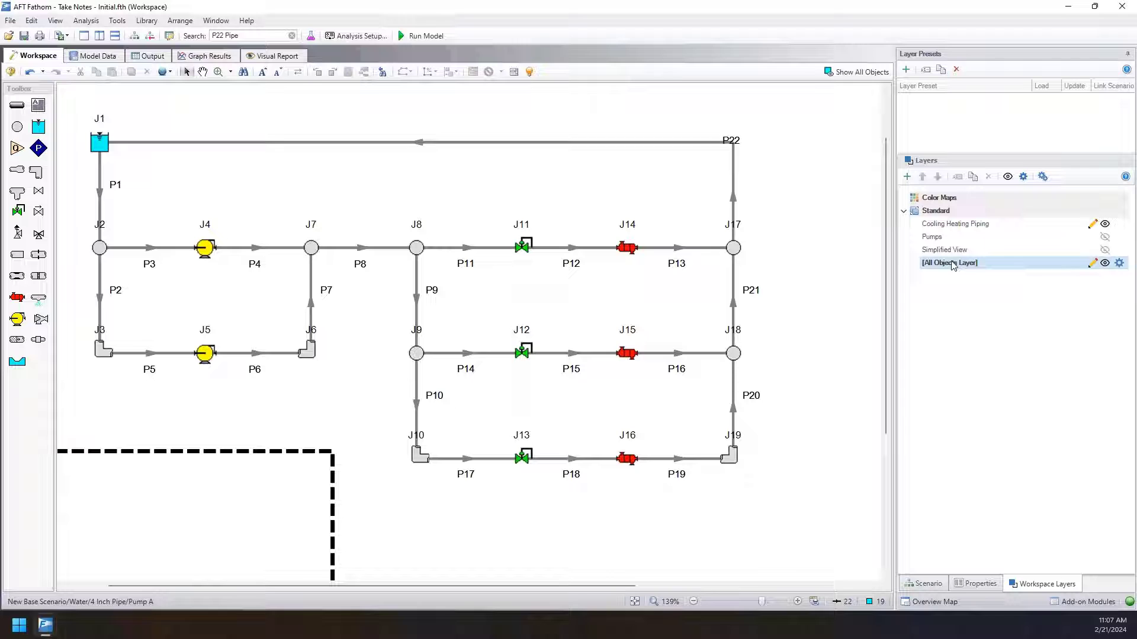
pyautogui.doubleClick(963, 227)
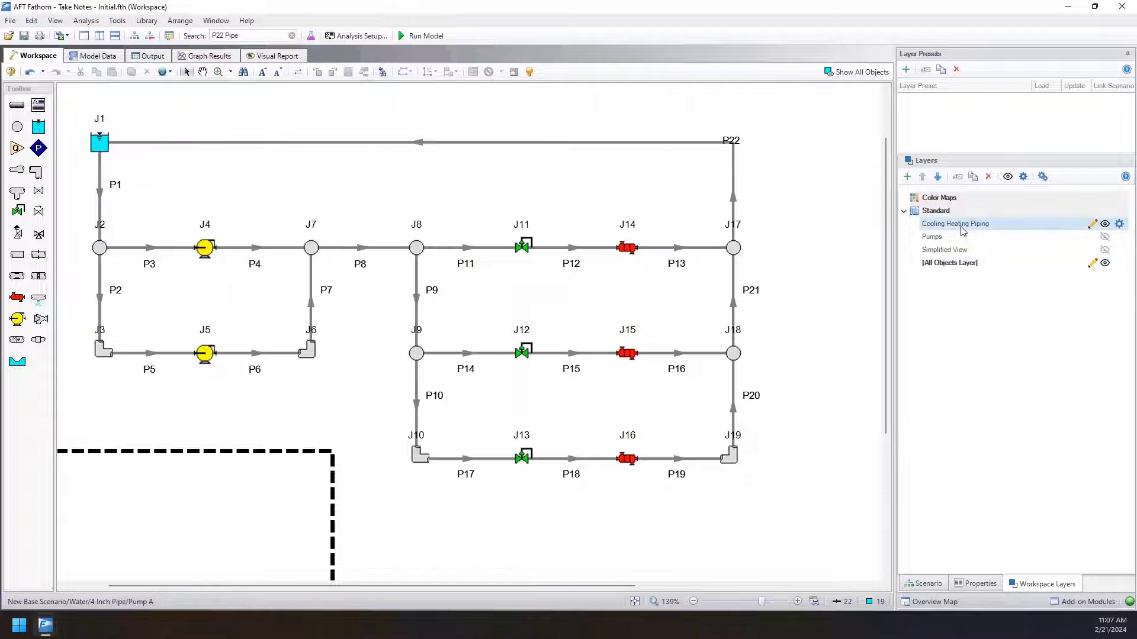
pyautogui.moveTo(661, 177); pyautogui.dragTo(843, 148)
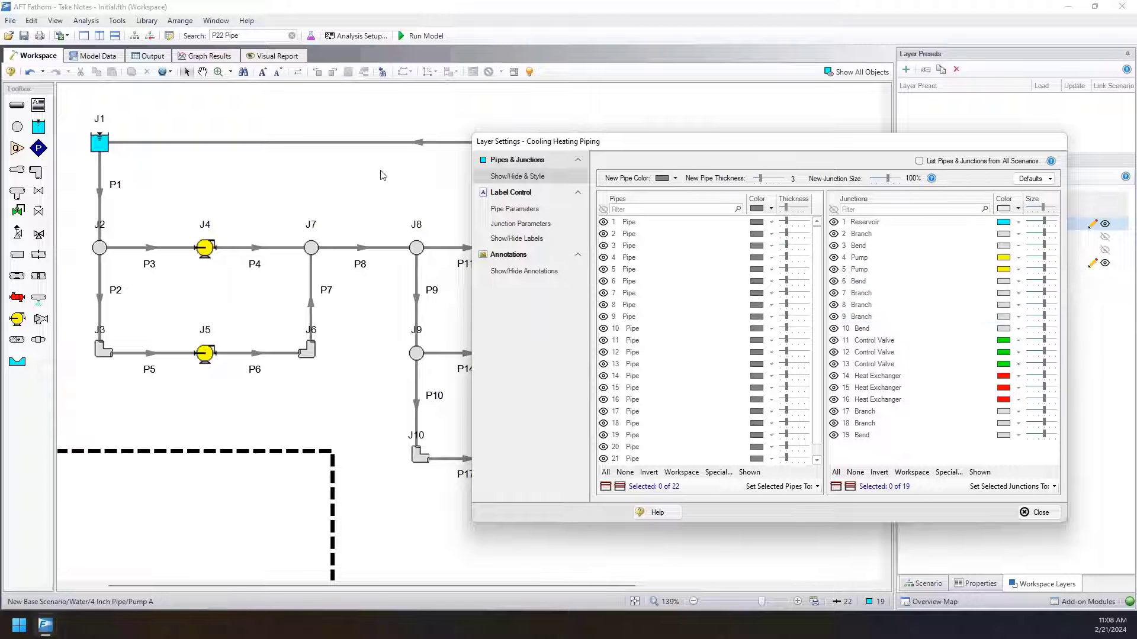
pyautogui.click(354, 172)
pyautogui.moveTo(605, 144); pyautogui.dragTo(616, 226)
pyautogui.moveTo(410, 168); pyautogui.dragTo(385, 126)
pyautogui.moveTo(351, 239); pyautogui.dragTo(351, 237)
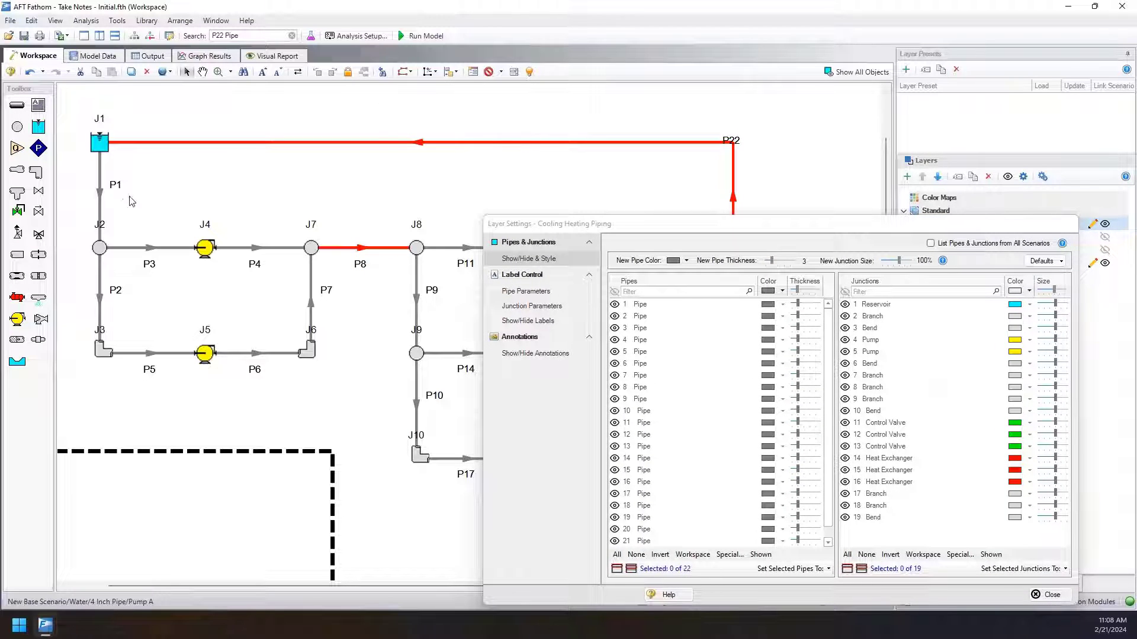
pyautogui.moveTo(129, 196); pyautogui.dragTo(86, 181)
pyautogui.moveTo(508, 230); pyautogui.dragTo(512, 194)
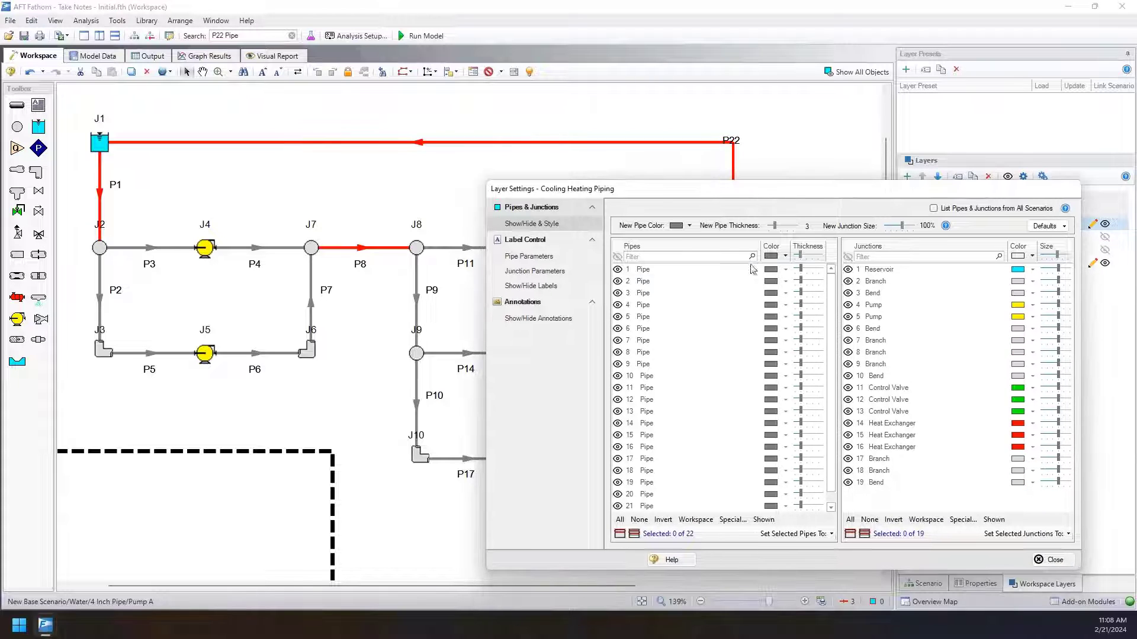
pyautogui.click(696, 520)
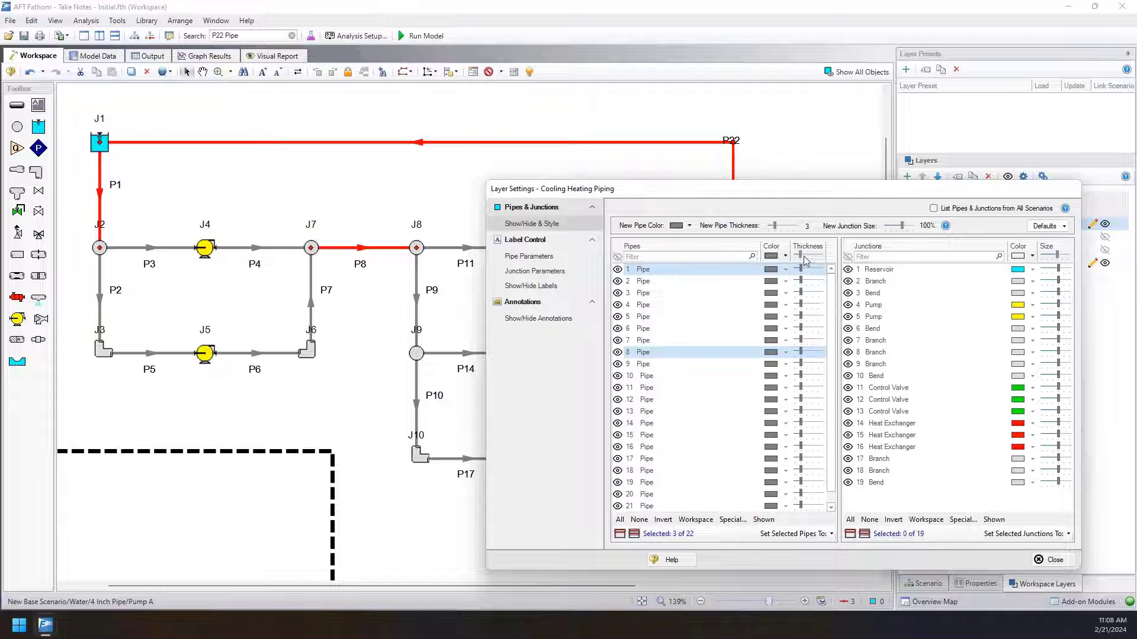
pyautogui.moveTo(804, 259); pyautogui.dragTo(808, 260)
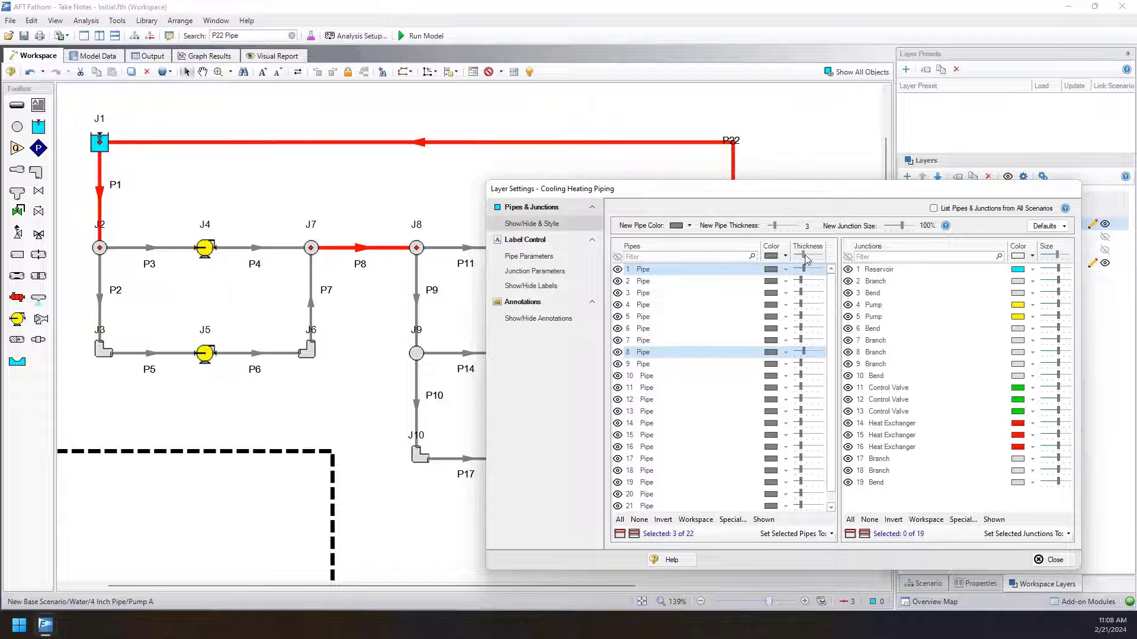
pyautogui.click(341, 188)
pyautogui.moveTo(654, 195); pyautogui.dragTo(611, 332)
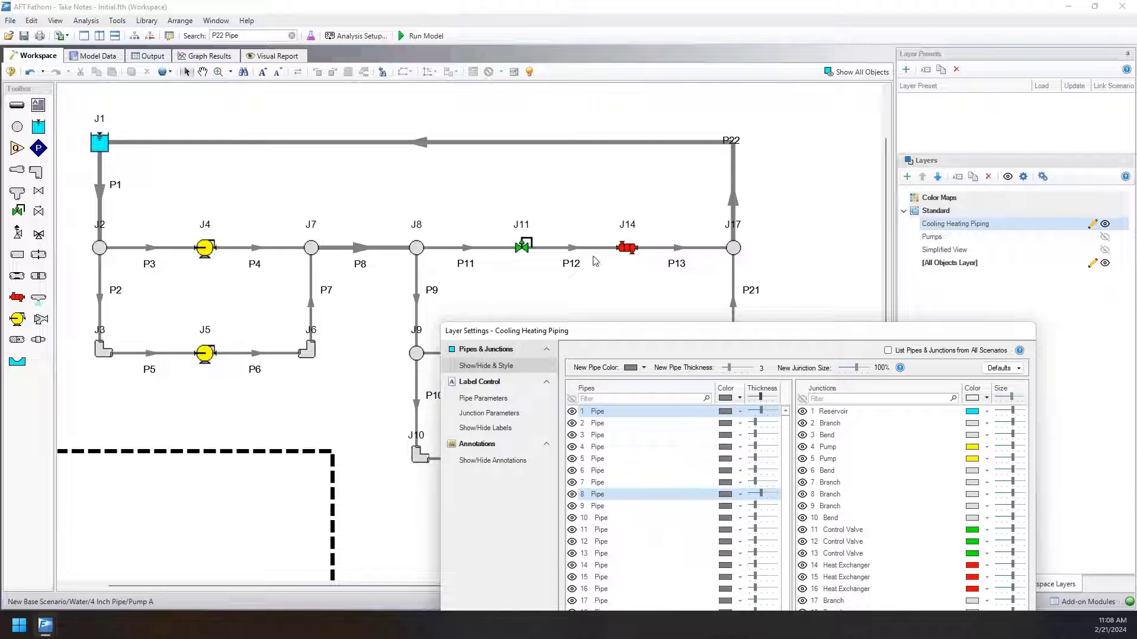
pyautogui.moveTo(667, 332); pyautogui.dragTo(981, 128)
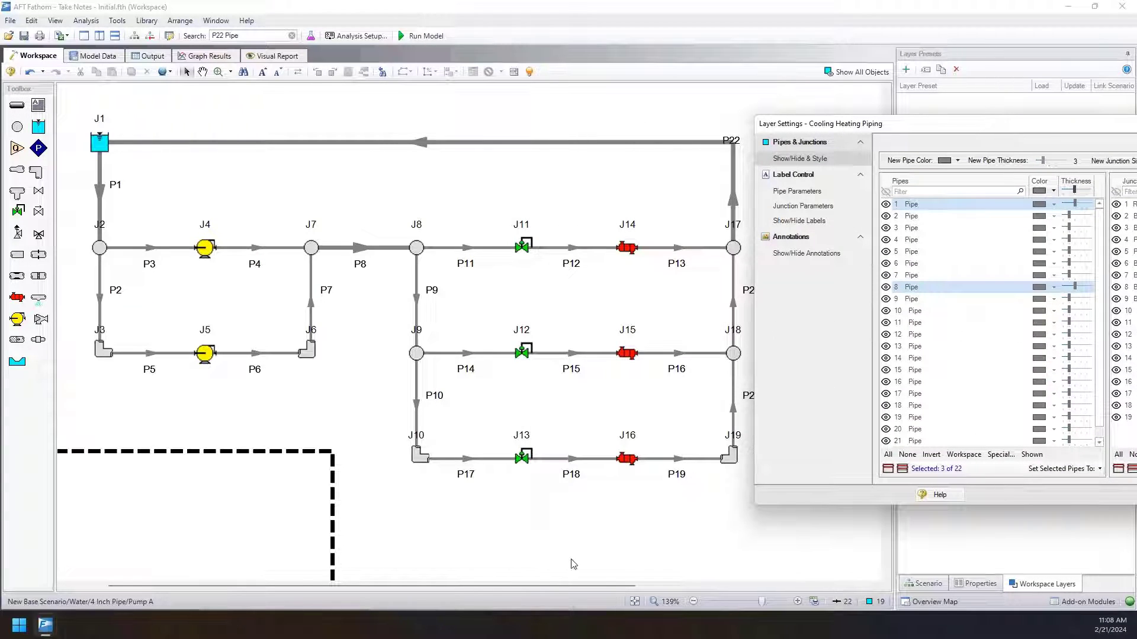
# Color the supply piping from J1 through the valves to J14, J15 and J16 SkyBlue in the Cooling Heating Piping layer, using the workspace selection.
pyautogui.moveTo(561, 533); pyautogui.dragTo(356, 236)
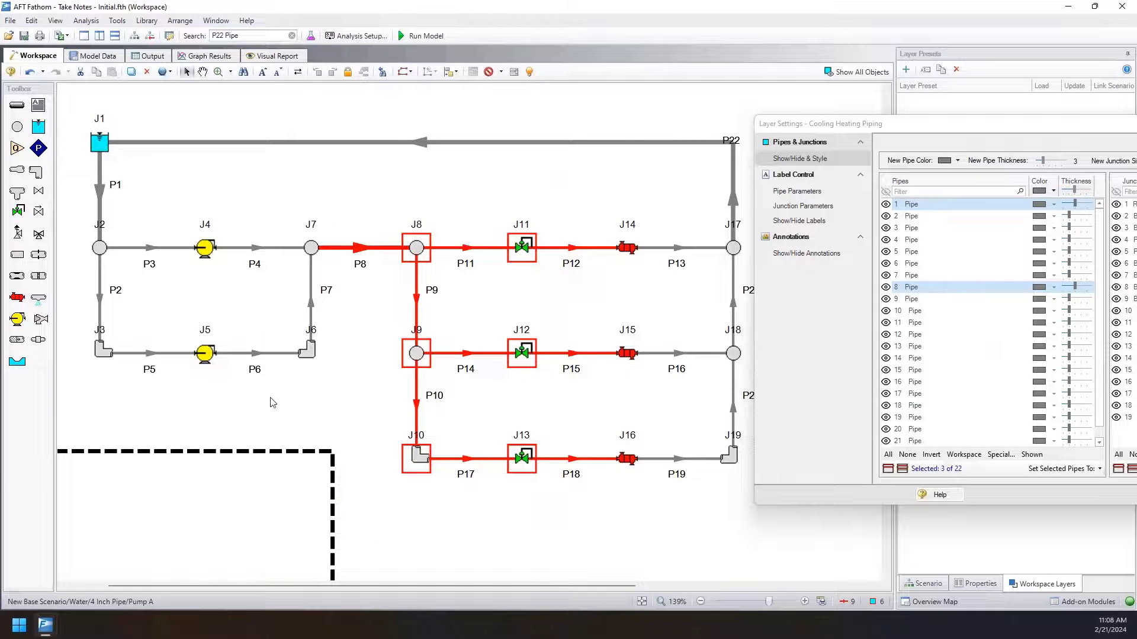
pyautogui.moveTo(272, 403); pyautogui.dragTo(79, 177)
pyautogui.moveTo(341, 332); pyautogui.dragTo(290, 257)
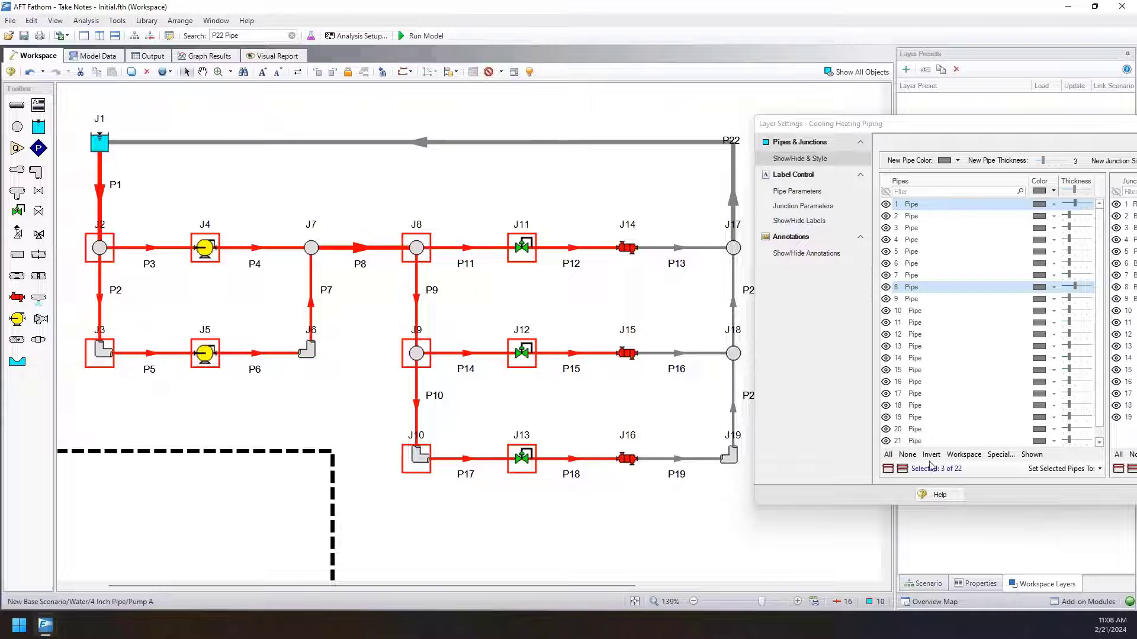
pyautogui.click(908, 454)
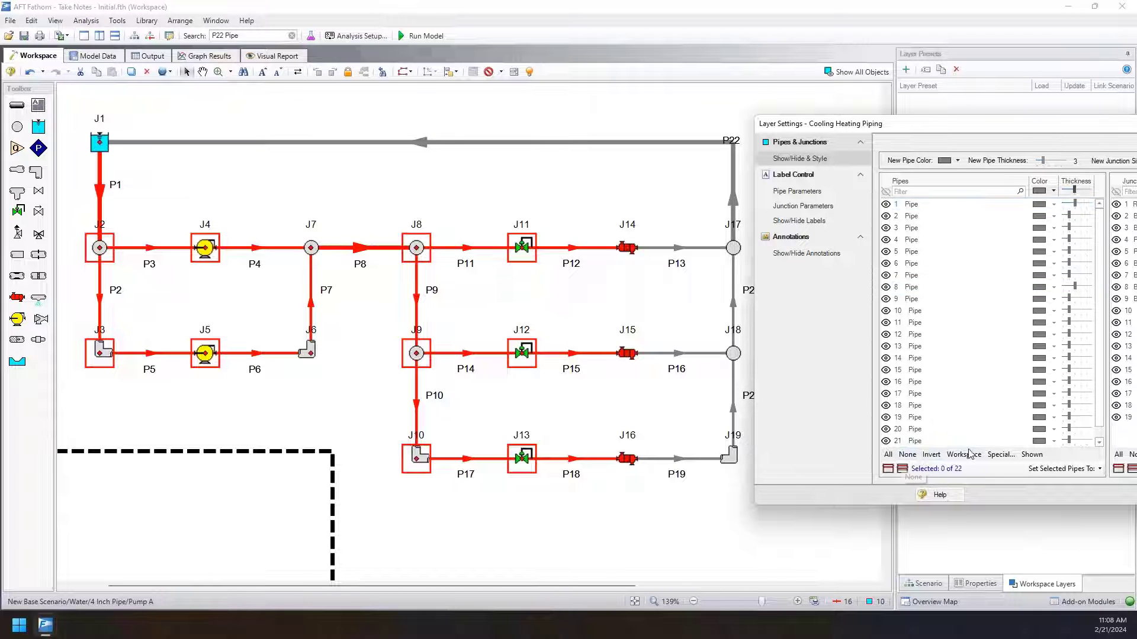
pyautogui.click(965, 455)
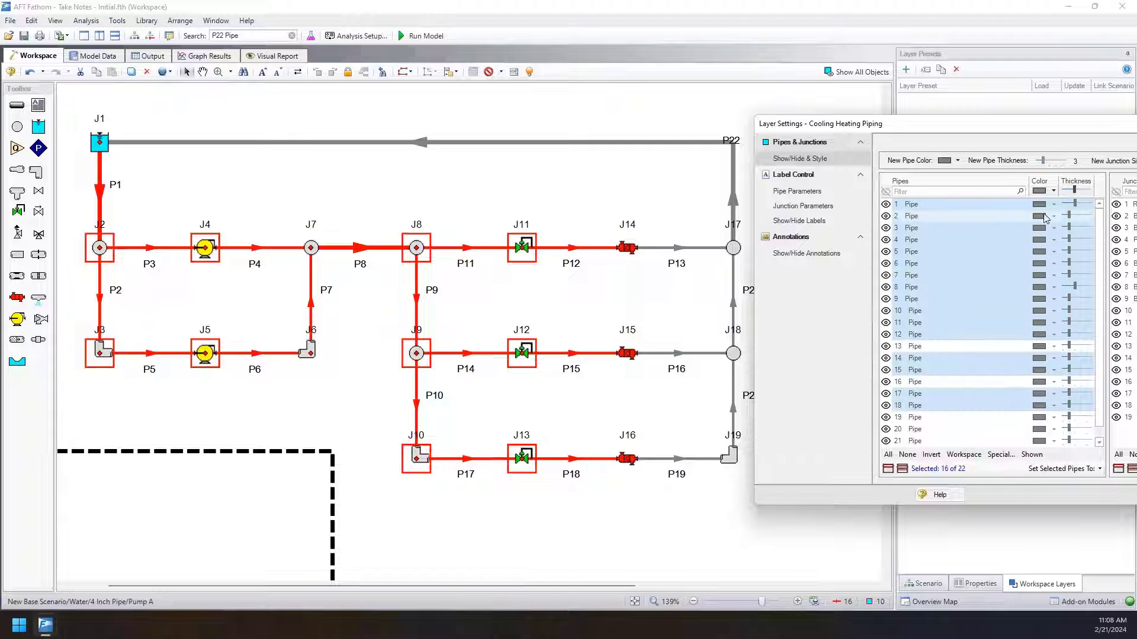
pyautogui.click(1053, 190)
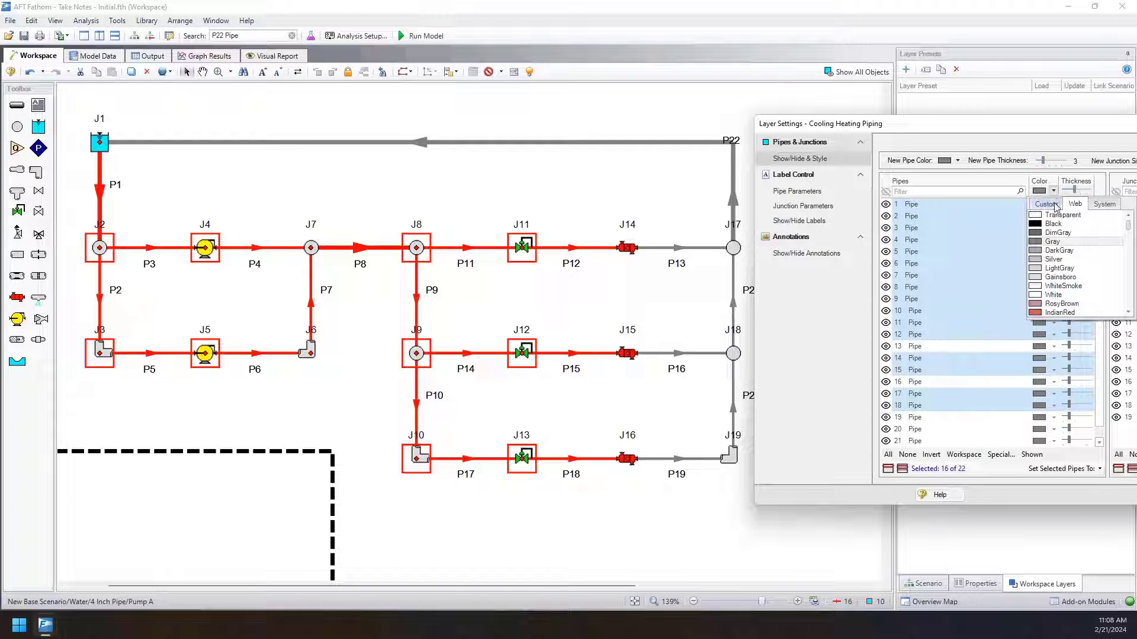
pyautogui.scroll(-20, 1051, 244)
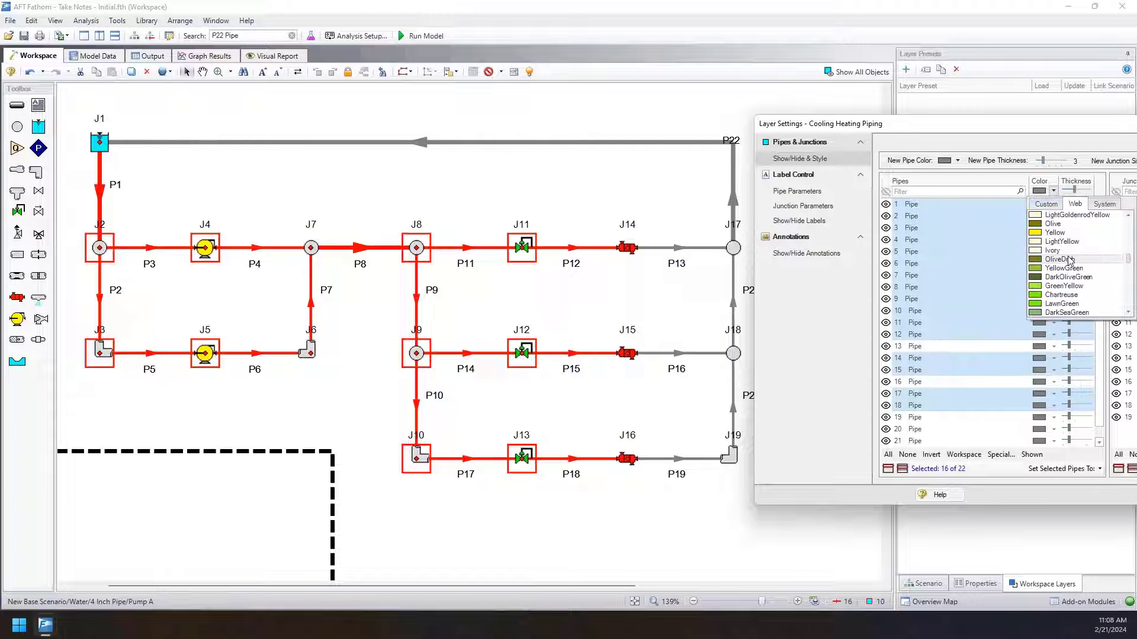
pyautogui.scroll(-3, 1052, 255)
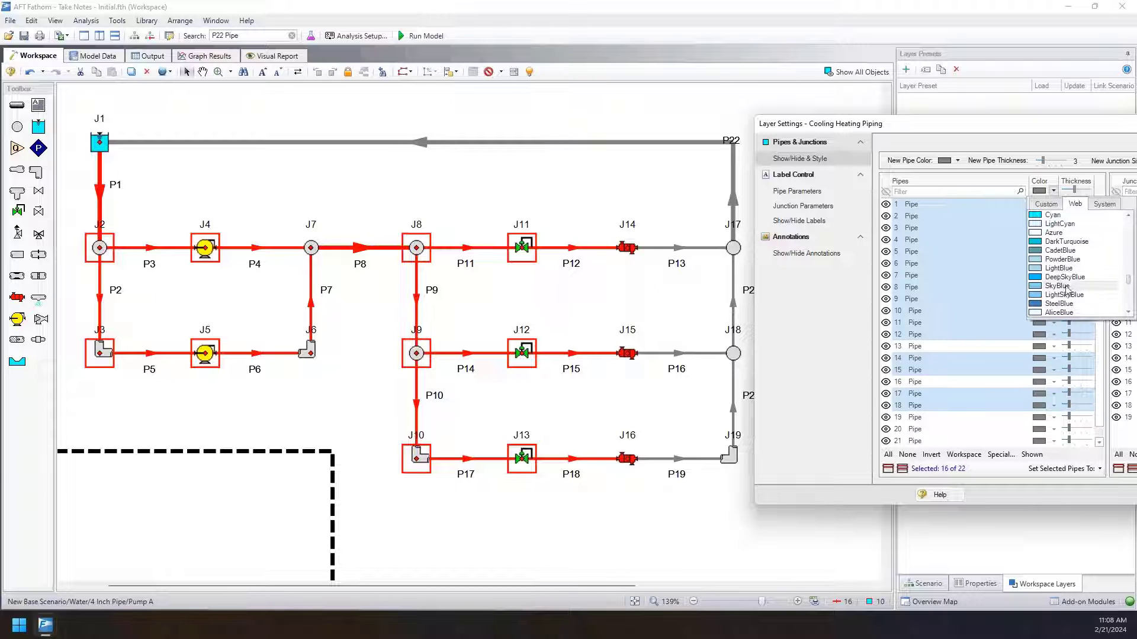
pyautogui.click(1057, 286)
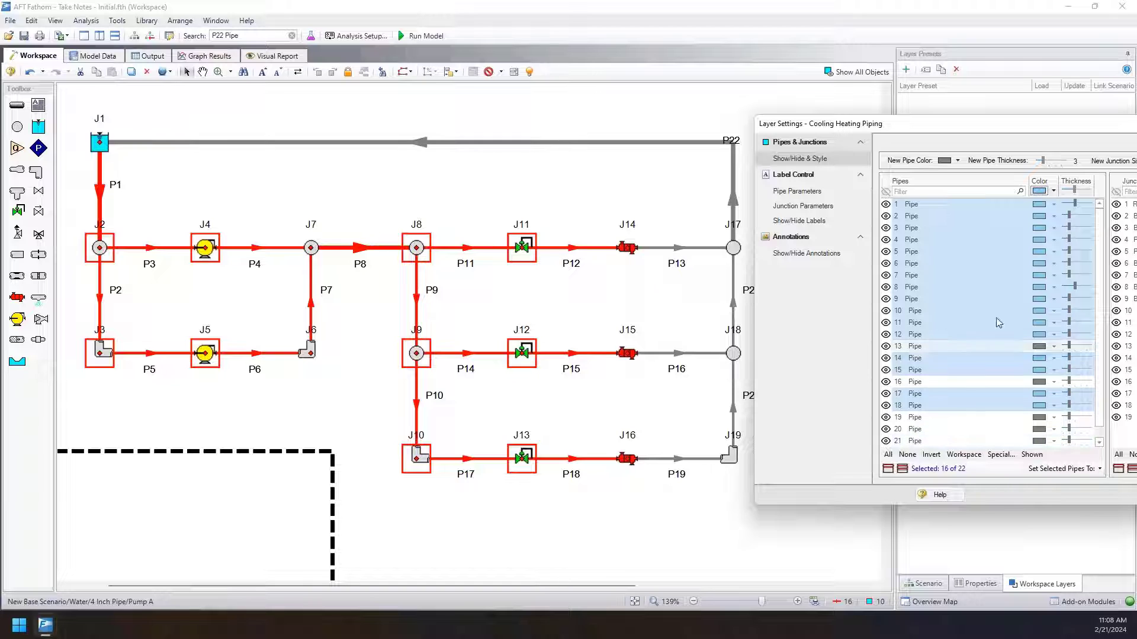
pyautogui.click(344, 394)
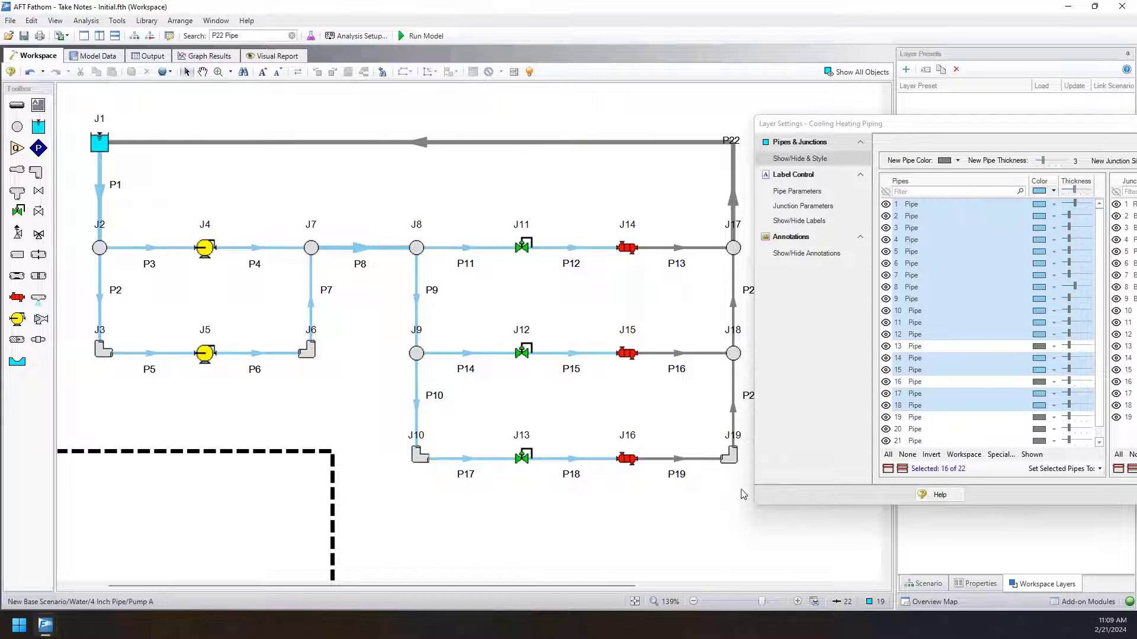
# Color the return pipes P13, P16 and P19 through P22 Coral using the workspace selection, and close the layer settings.
pyautogui.moveTo(746, 495); pyautogui.dragTo(687, 177)
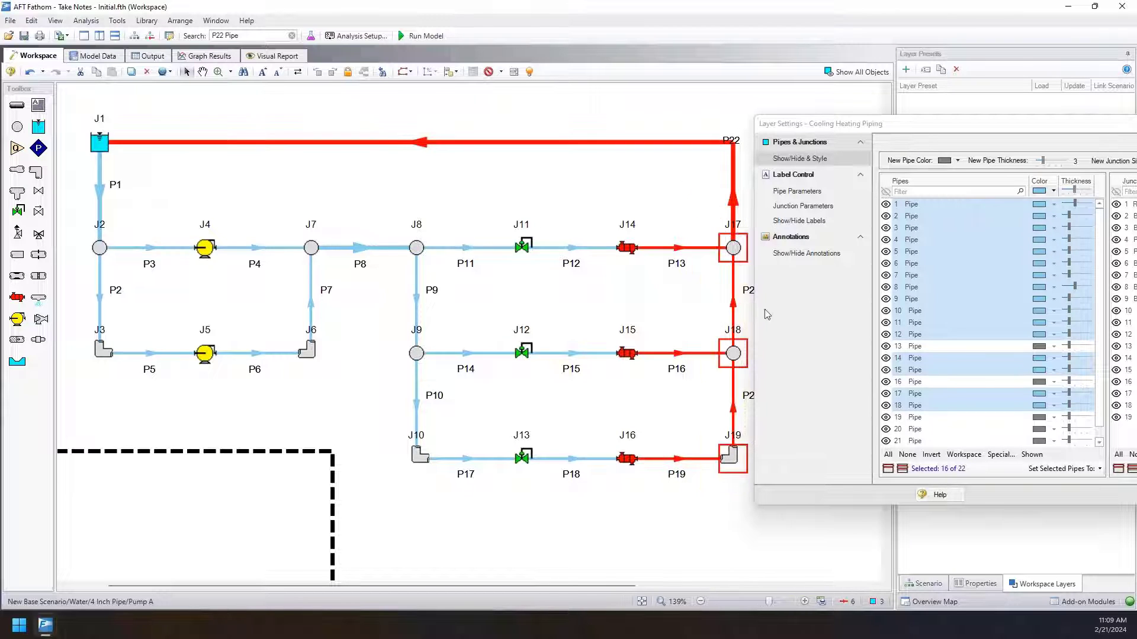
pyautogui.click(909, 455)
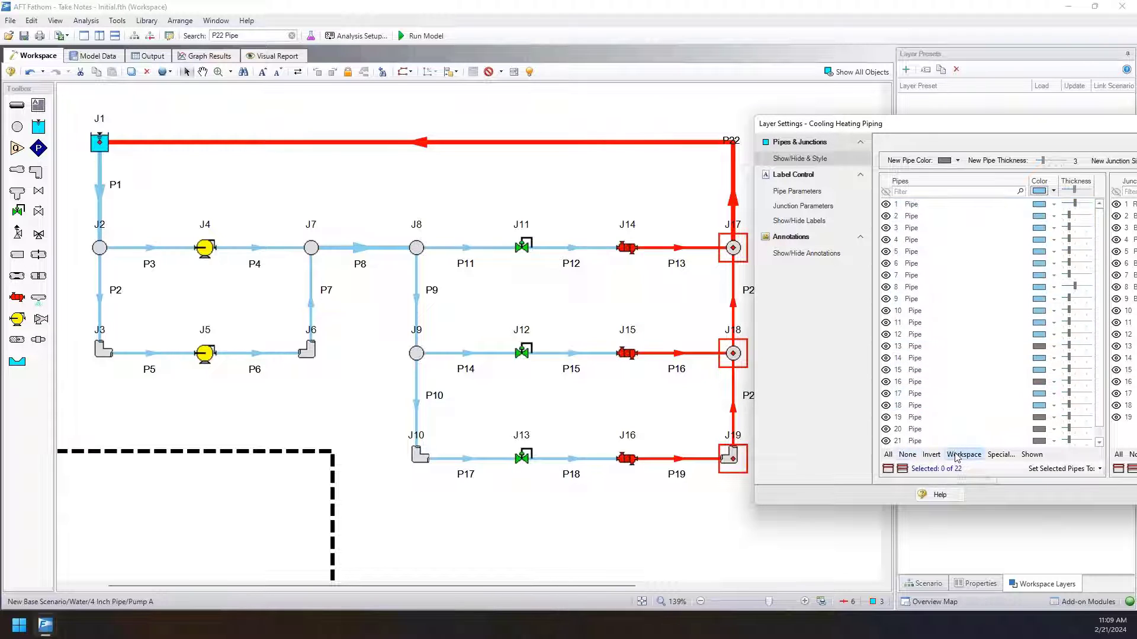
pyautogui.click(955, 456)
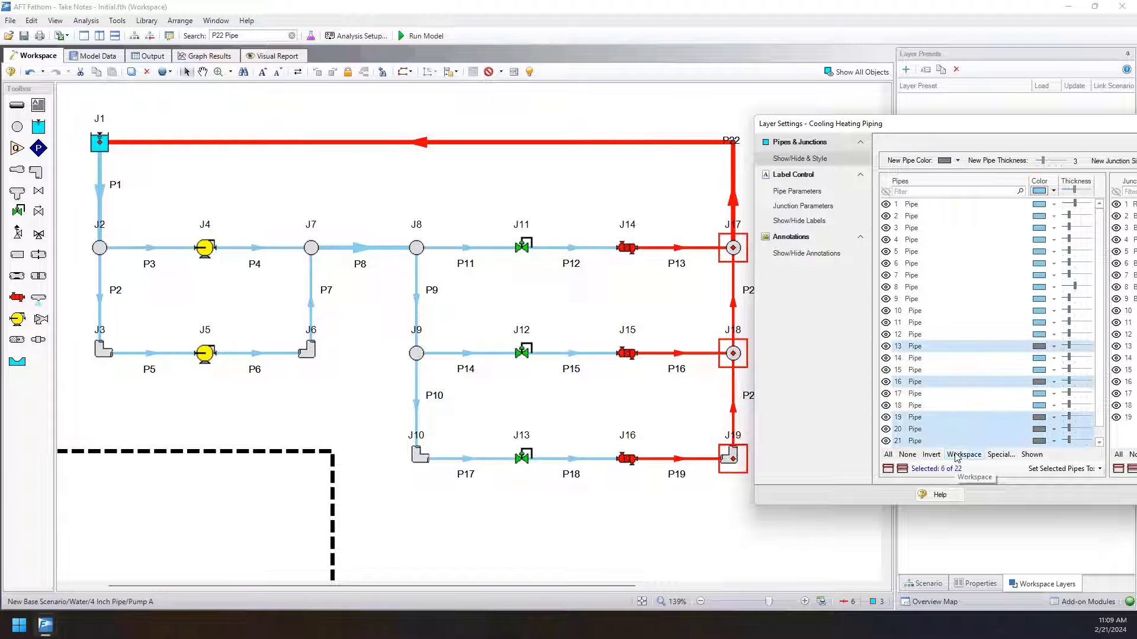
pyautogui.click(1053, 191)
pyautogui.scroll(20, 1072, 263)
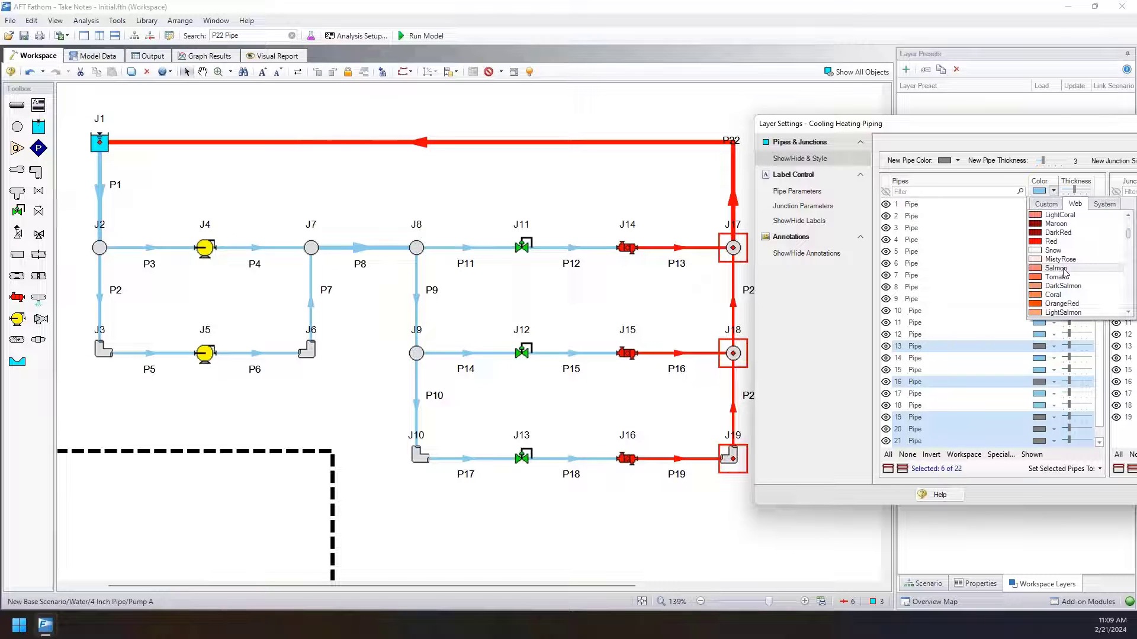
pyautogui.click(1066, 295)
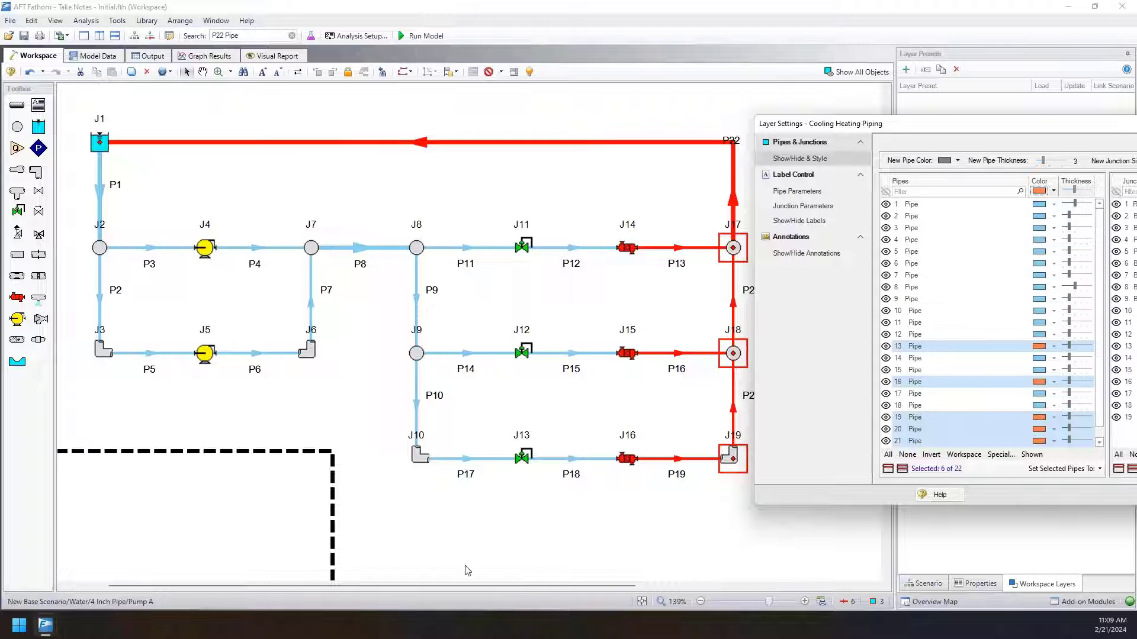
pyautogui.click(489, 530)
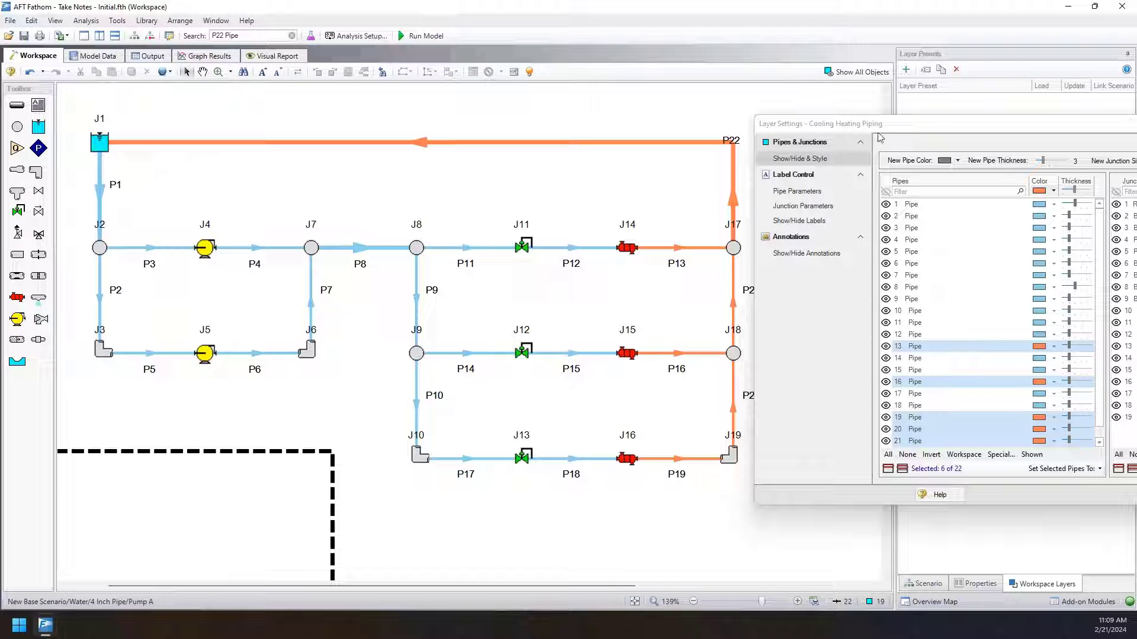
pyautogui.moveTo(876, 127); pyautogui.dragTo(572, 131)
pyautogui.click(1014, 497)
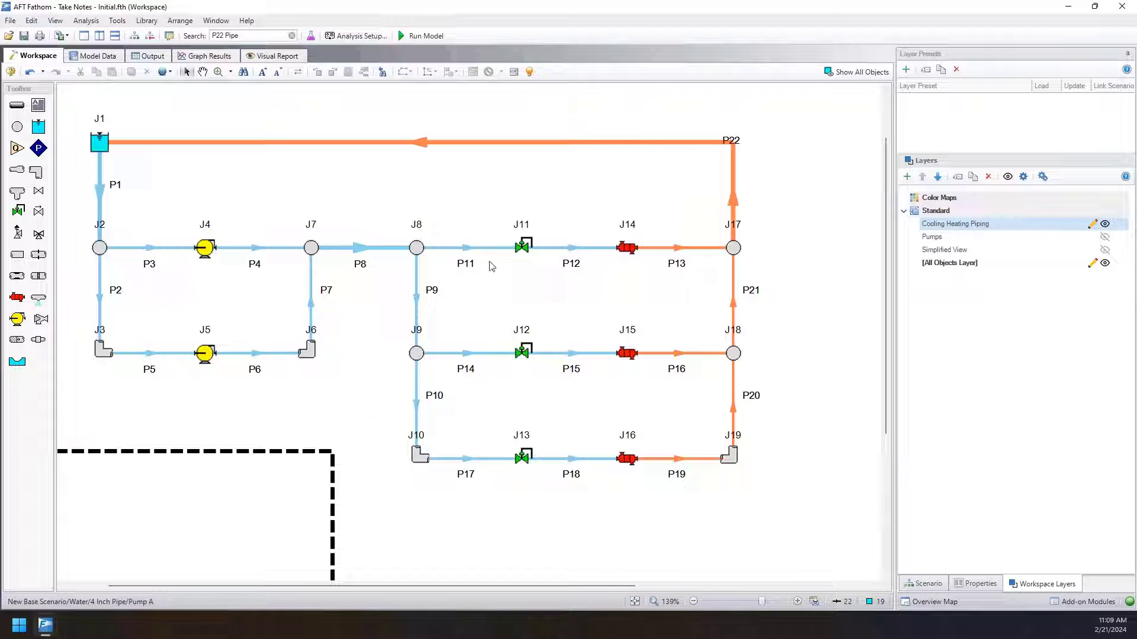
# Show the Simplified View layer and reorder the standard layers as Cooling Heating Piping, Simplified View, Pumps.
pyautogui.click(1104, 249)
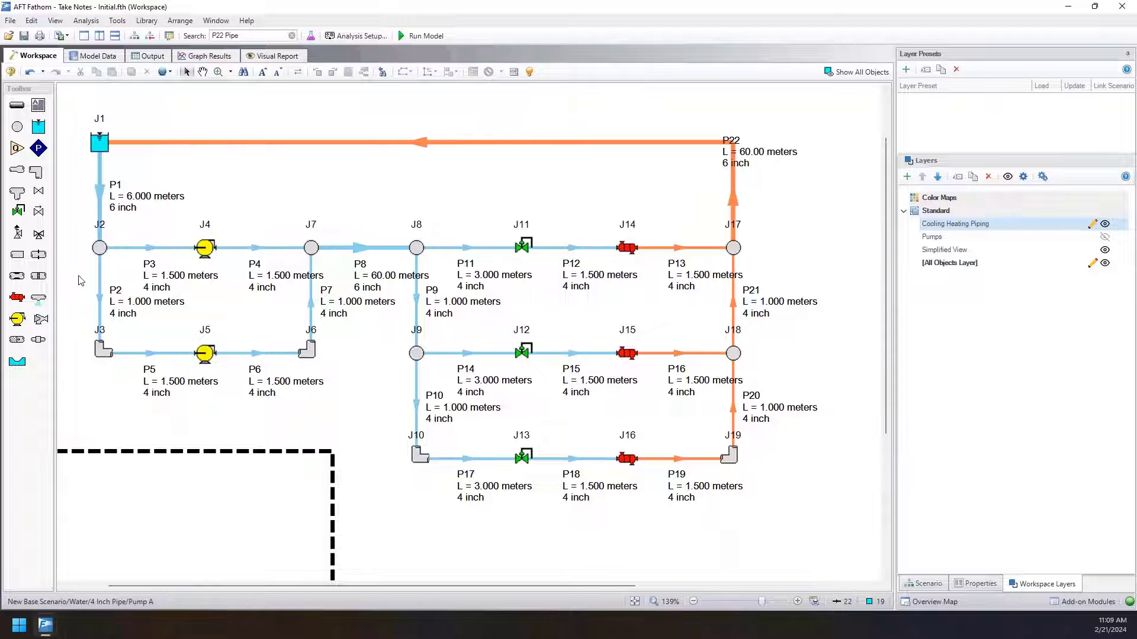
pyautogui.click(949, 255)
pyautogui.moveTo(943, 254); pyautogui.dragTo(926, 225)
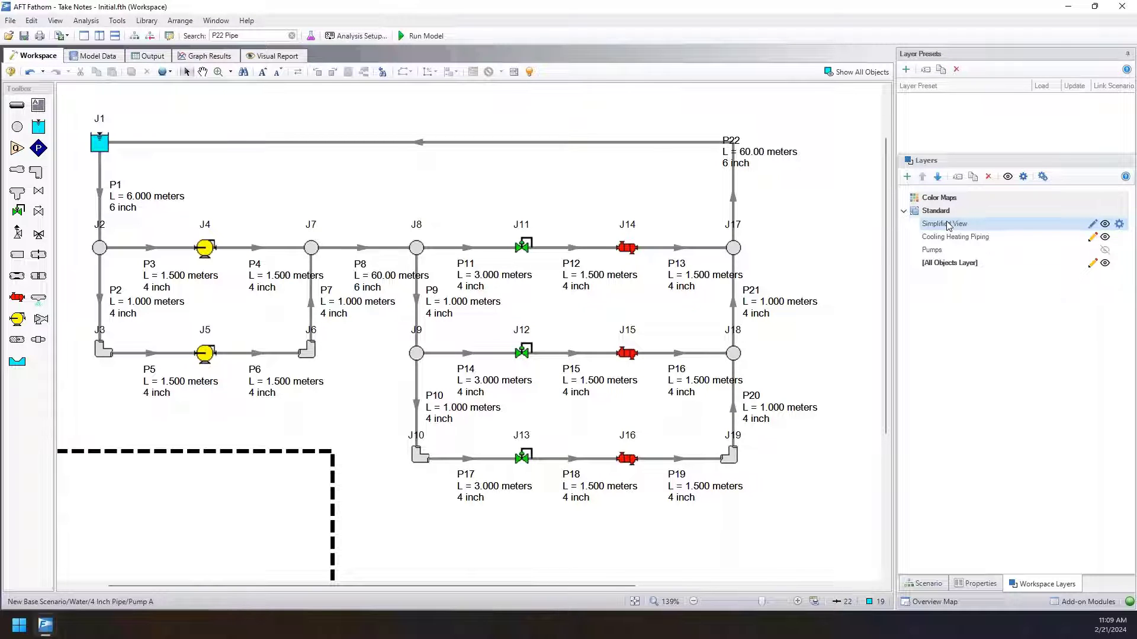
pyautogui.moveTo(948, 244); pyautogui.dragTo(943, 228)
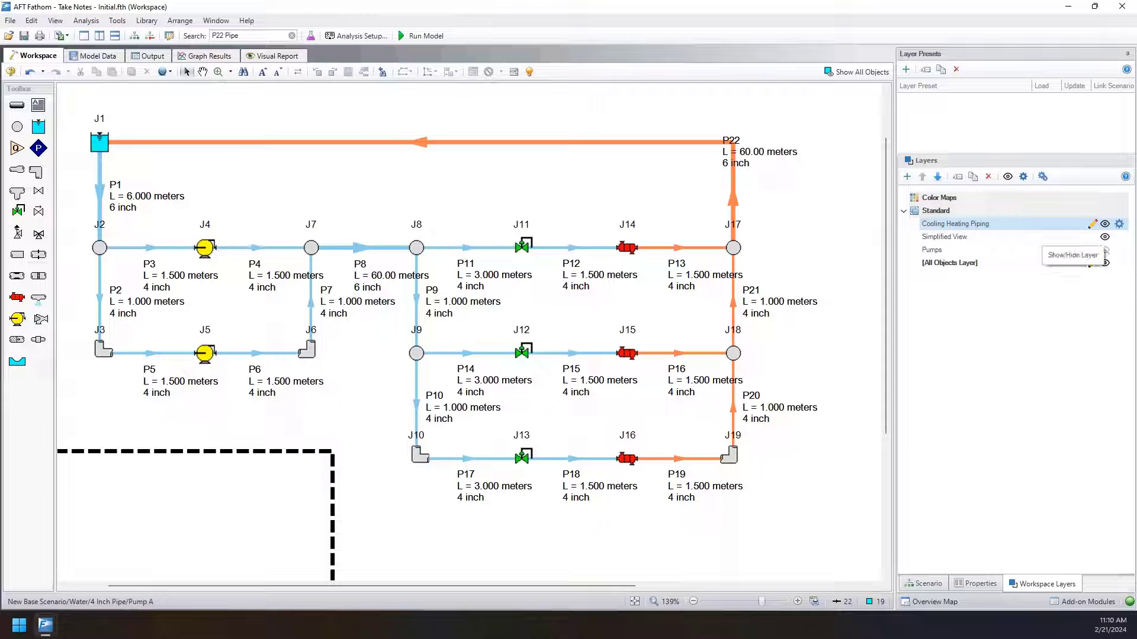
# Hide the Cooling Heating Piping layer and show it again to compare the pipe styling with Simplified View alone.
pyautogui.click(1105, 225)
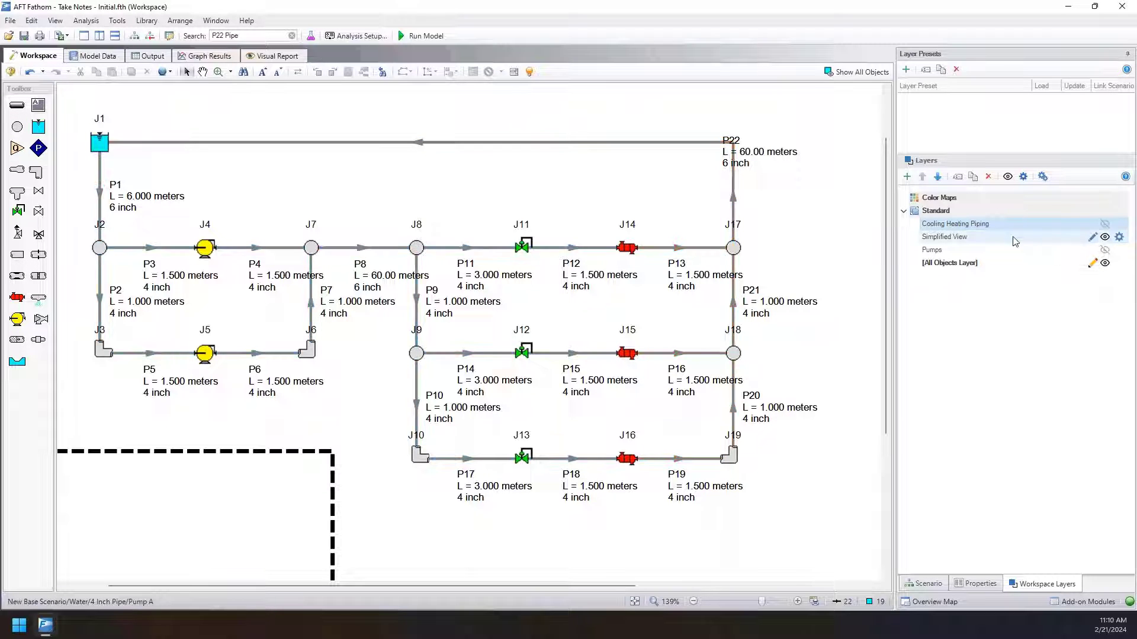
pyautogui.click(1007, 238)
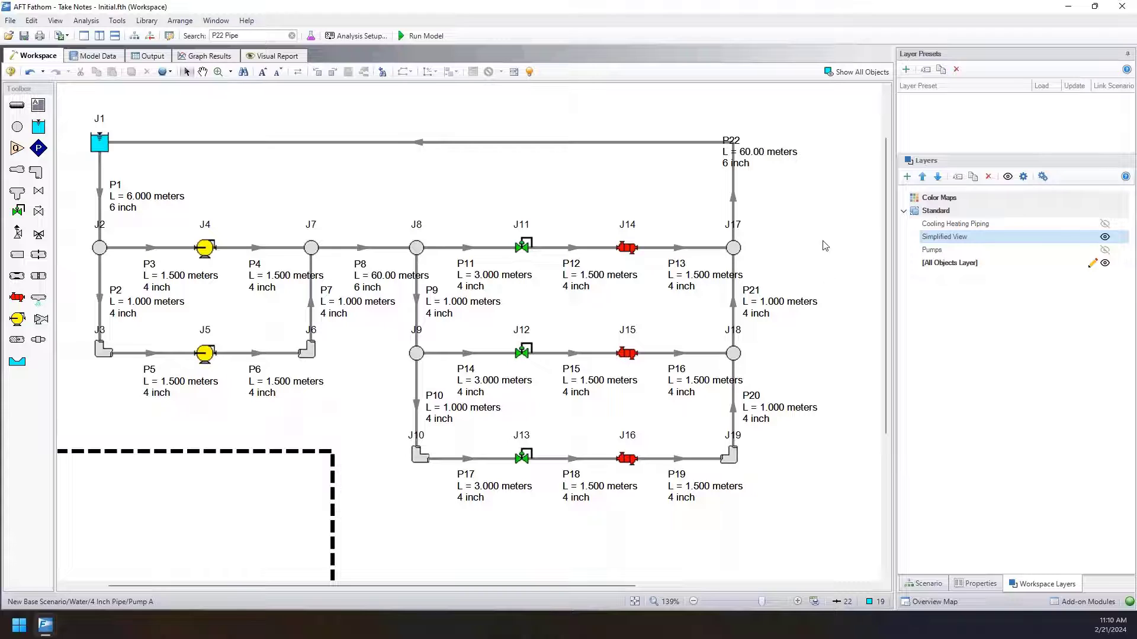
pyautogui.click(1105, 225)
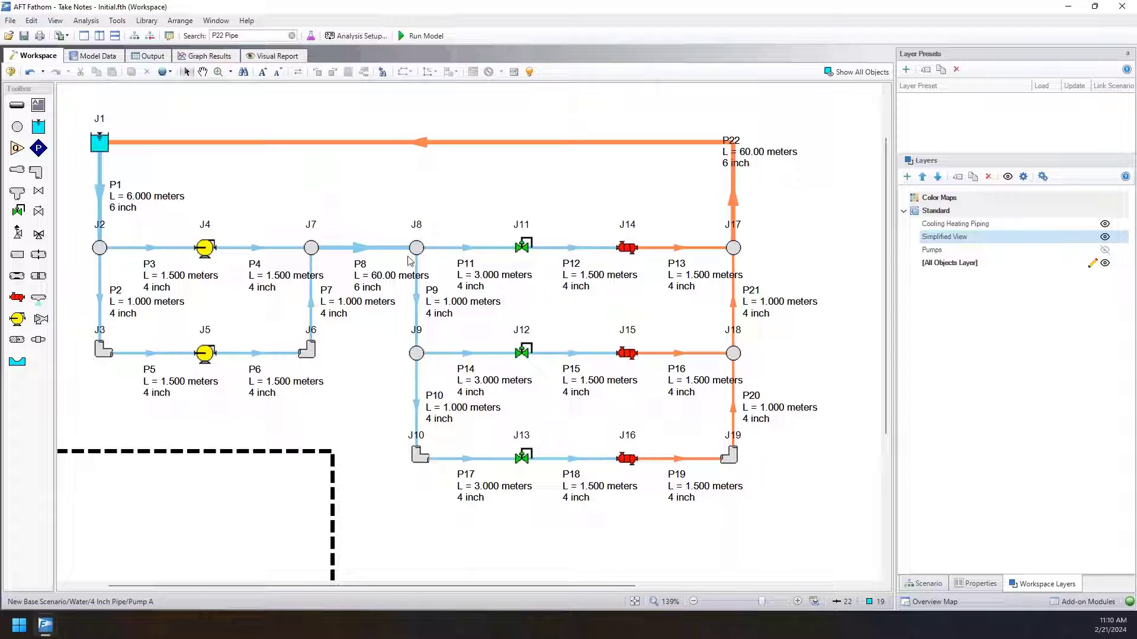
# Select pumps J4 and J5 in the workspace and create a color map layer named Pressure.
pyautogui.click(203, 248)
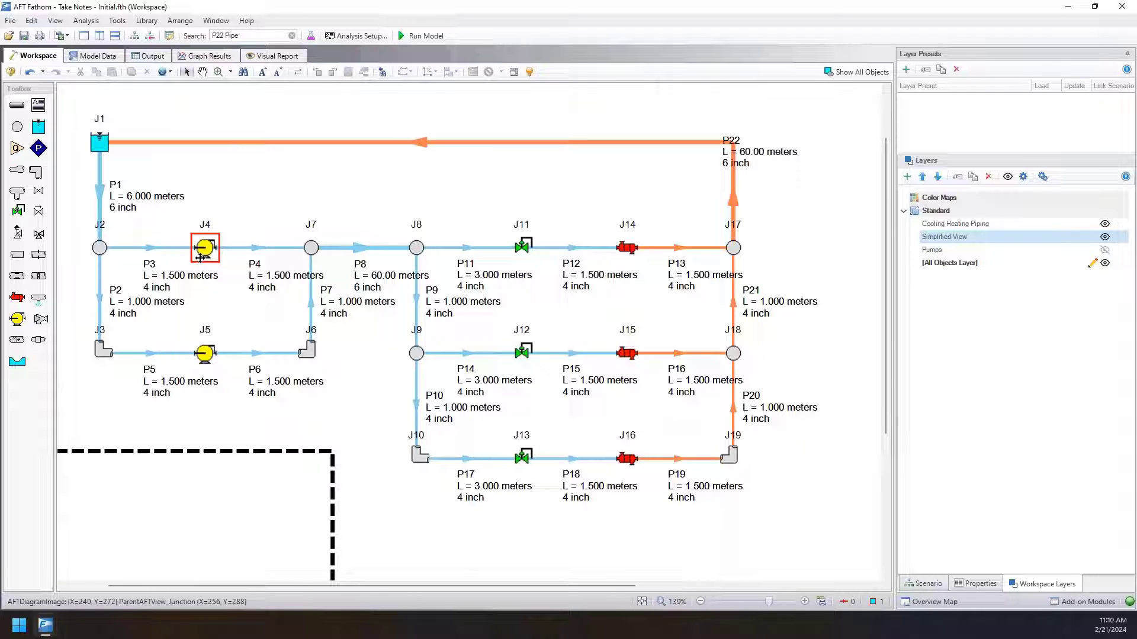
pyautogui.keyDown('shift'); pyautogui.click(203, 353); pyautogui.keyUp('shift')
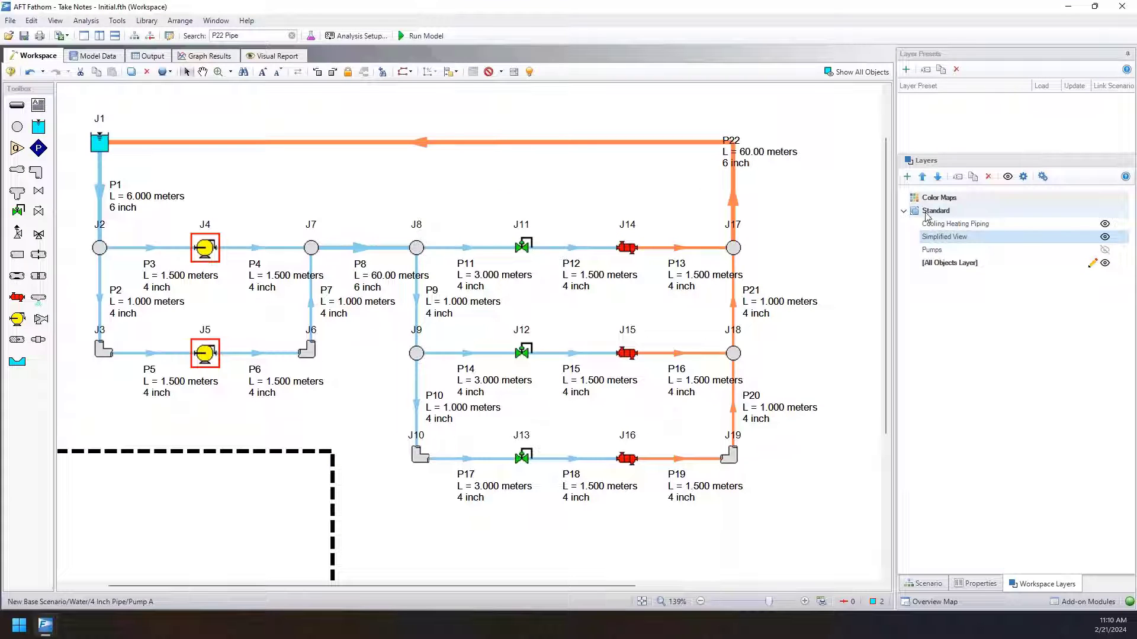
pyautogui.click(908, 177)
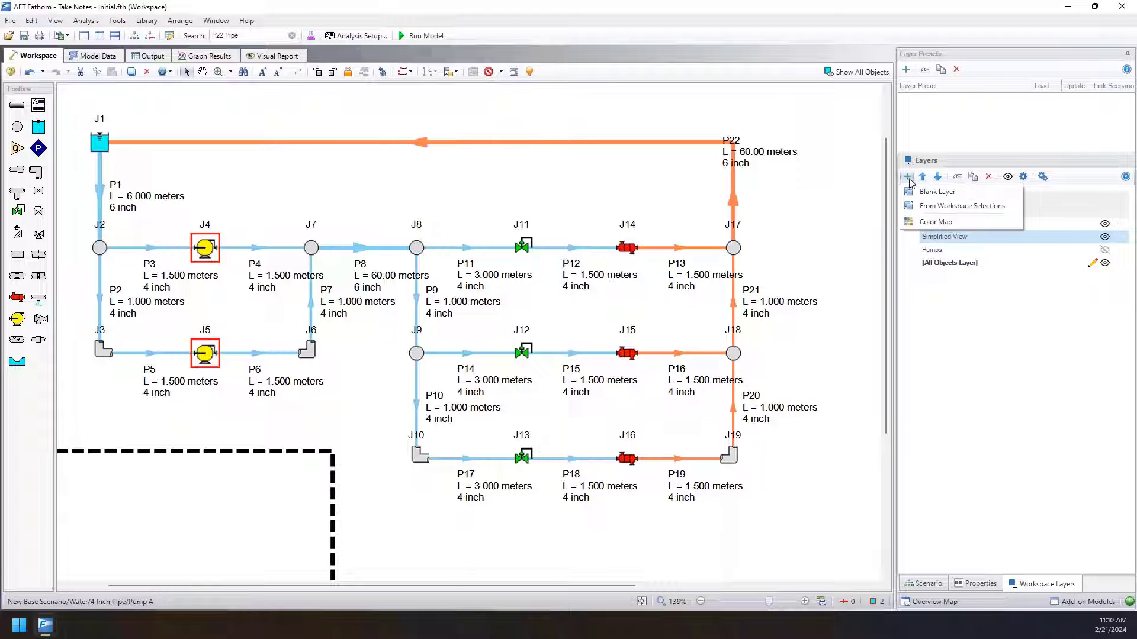
pyautogui.click(930, 223)
pyautogui.write('P')
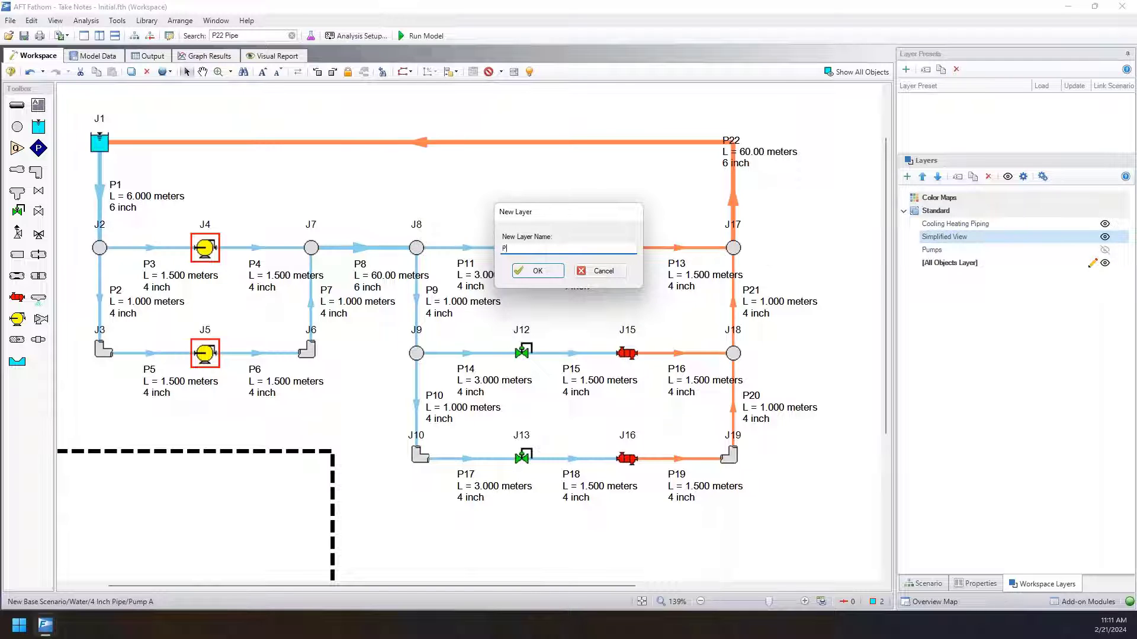
pyautogui.write('ressure')
pyautogui.press('Return')
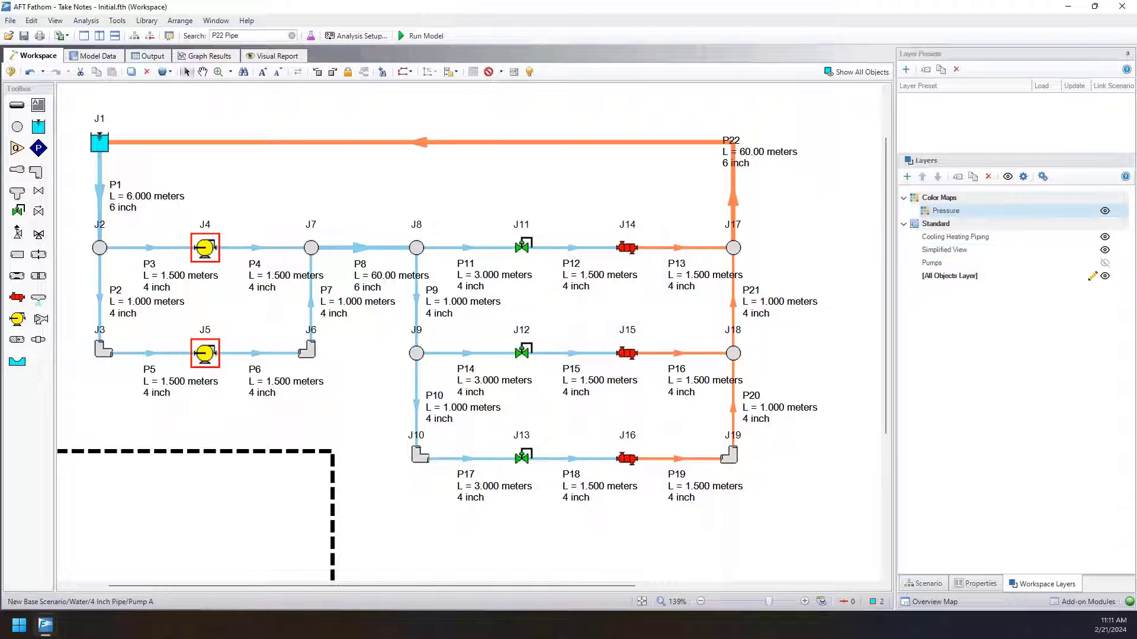
# Open the Pressure layer's settings and review its color map parameter, Pressure Static Maximum, and the highest color condition.
pyautogui.moveTo(962, 218)
pyautogui.click(1119, 211)
pyautogui.moveTo(638, 196); pyautogui.dragTo(879, 186)
pyautogui.click(696, 279)
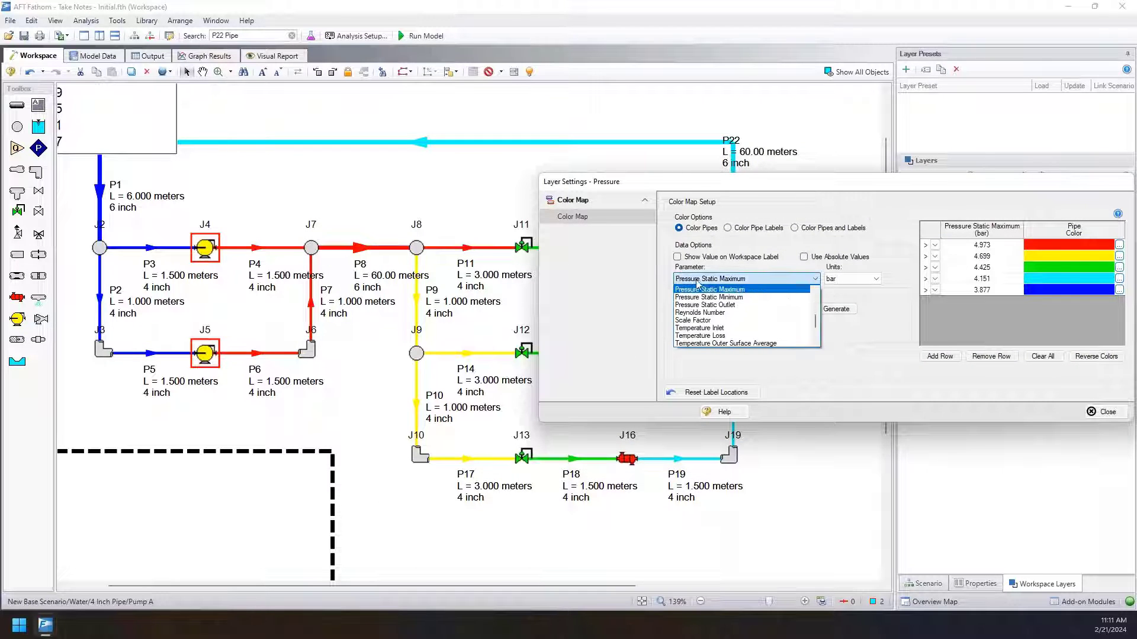
pyautogui.click(738, 280)
pyautogui.click(1010, 245)
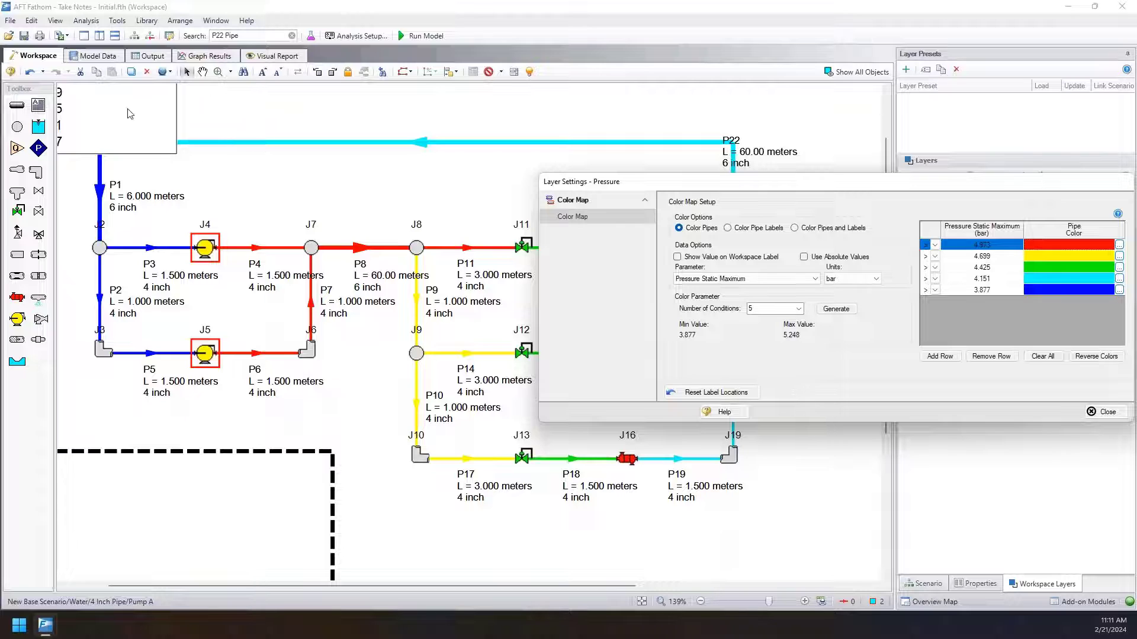
# Close the Pressure layer settings and place the color legend above pipe P8, over the return line P22.
pyautogui.moveTo(130, 114); pyautogui.dragTo(795, 522)
pyautogui.moveTo(881, 182); pyautogui.dragTo(785, 135)
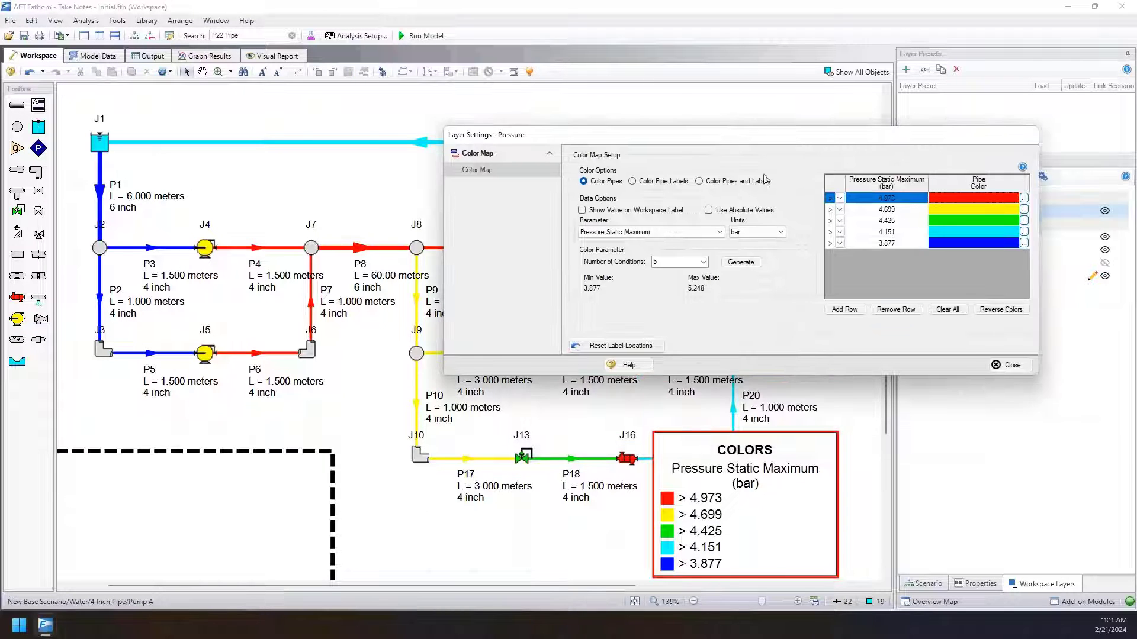
pyautogui.click(1006, 364)
pyautogui.moveTo(742, 496); pyautogui.dragTo(424, 133)
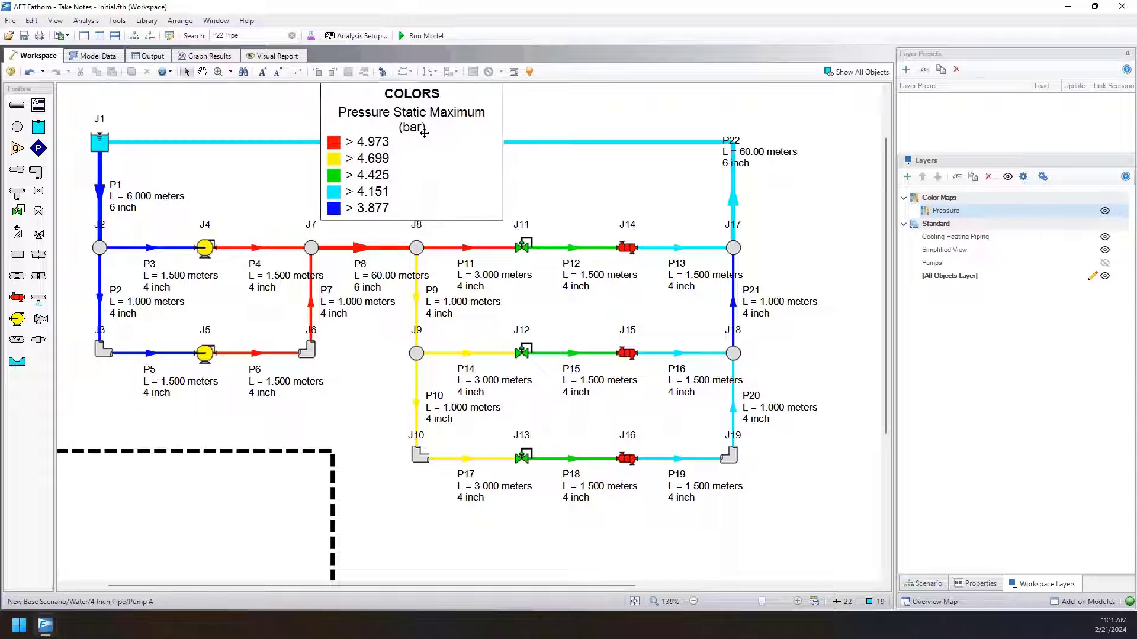
pyautogui.scroll(-2, 450, 157)
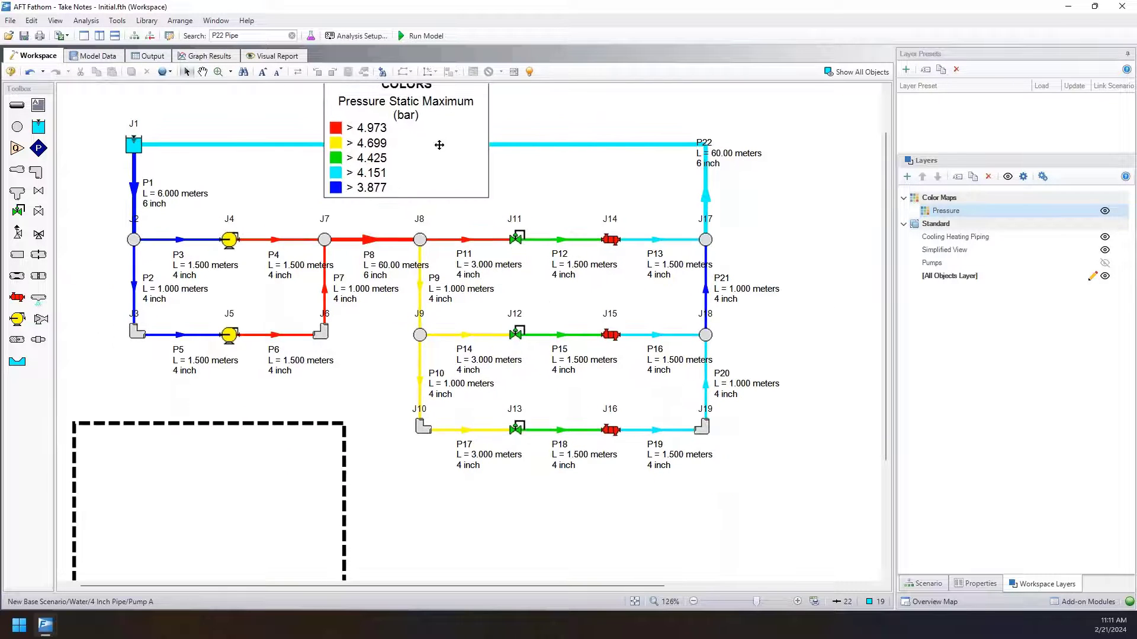
pyautogui.scroll(-1, 439, 145)
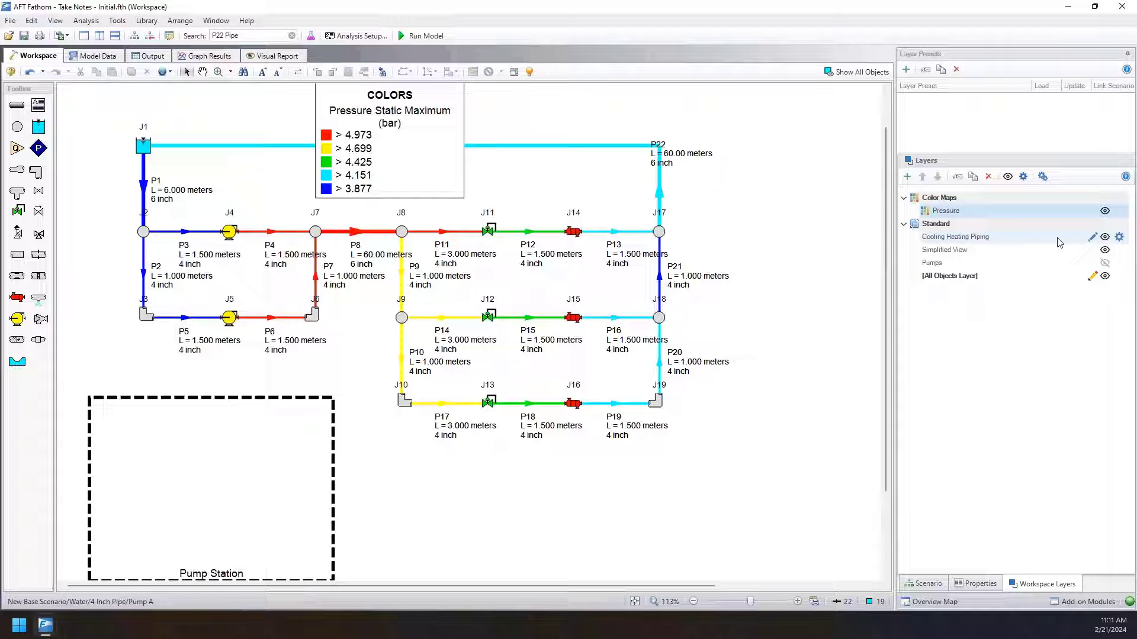
# Hide the Pressure color map layer and select the Cooling Heating Piping layer.
pyautogui.click(1105, 213)
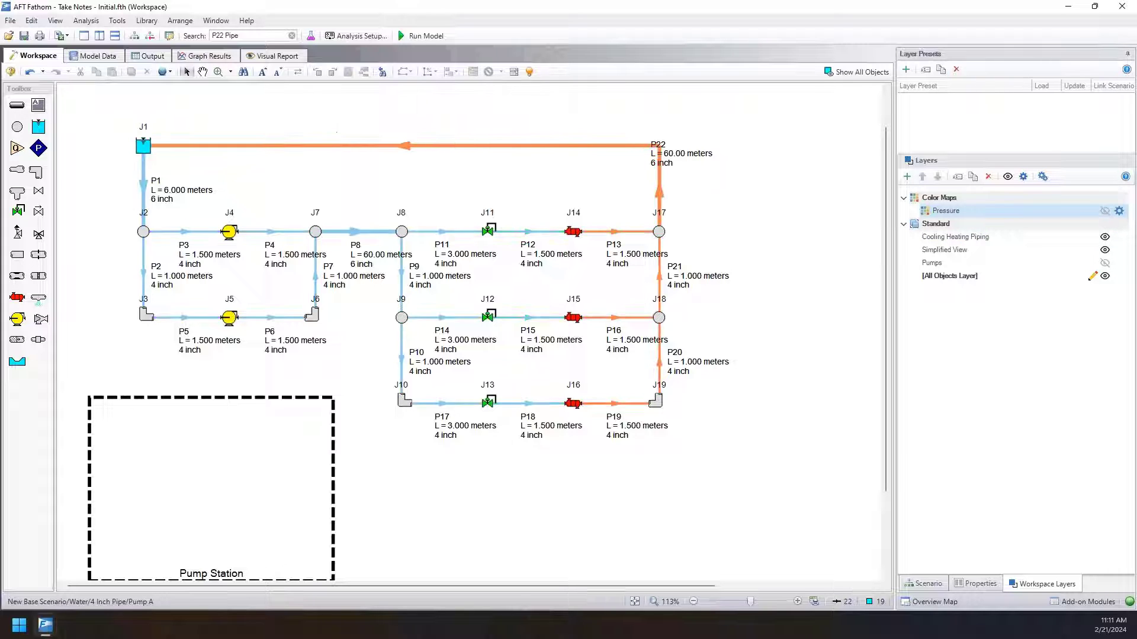
pyautogui.click(983, 240)
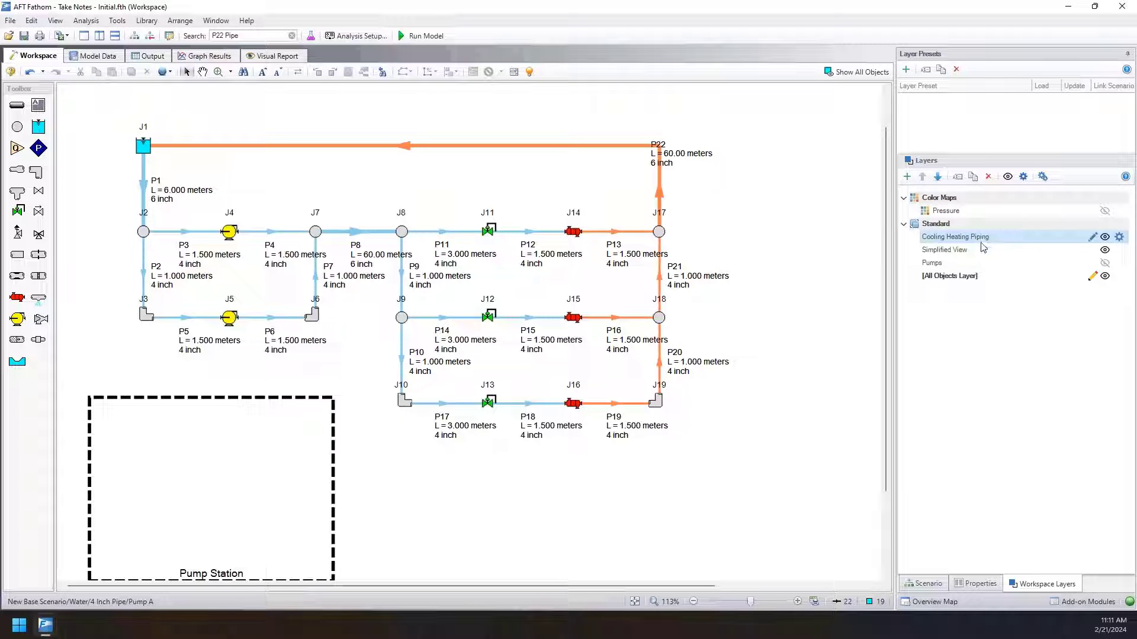
# Select the All Objects Layer and show the Pressure color map on the pipes.
pyautogui.click(975, 249)
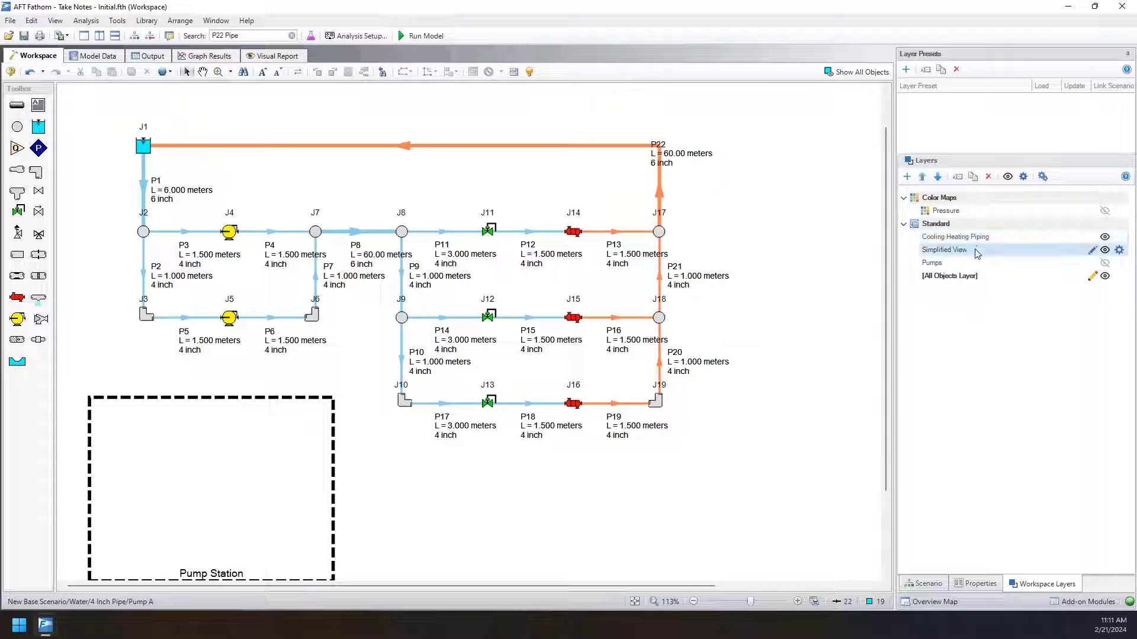
pyautogui.click(976, 263)
pyautogui.click(975, 279)
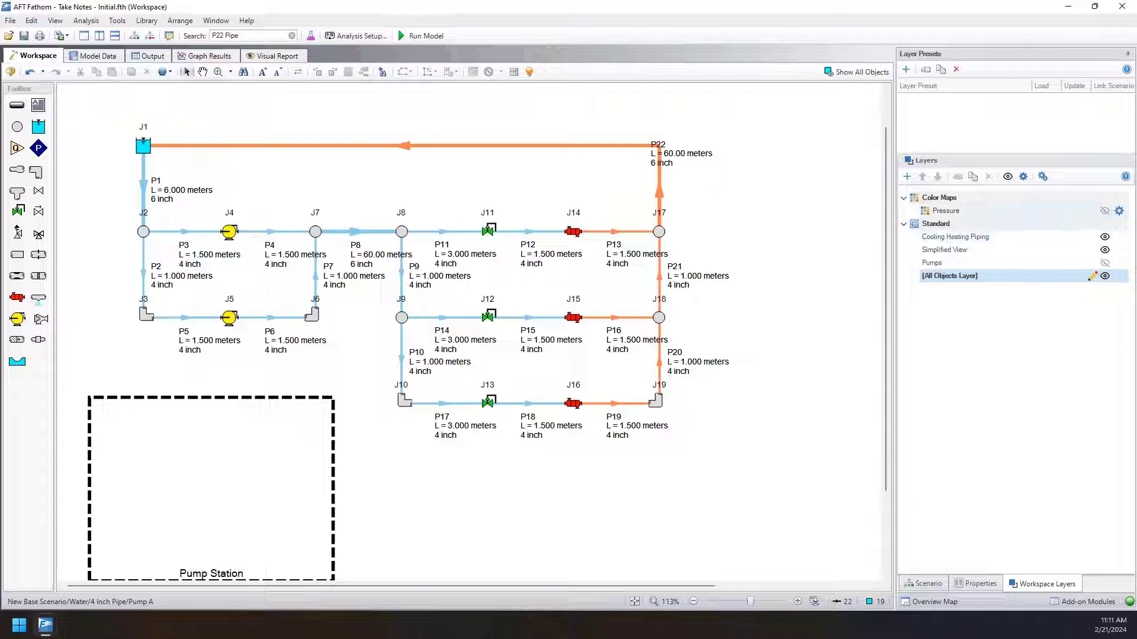
pyautogui.click(1106, 212)
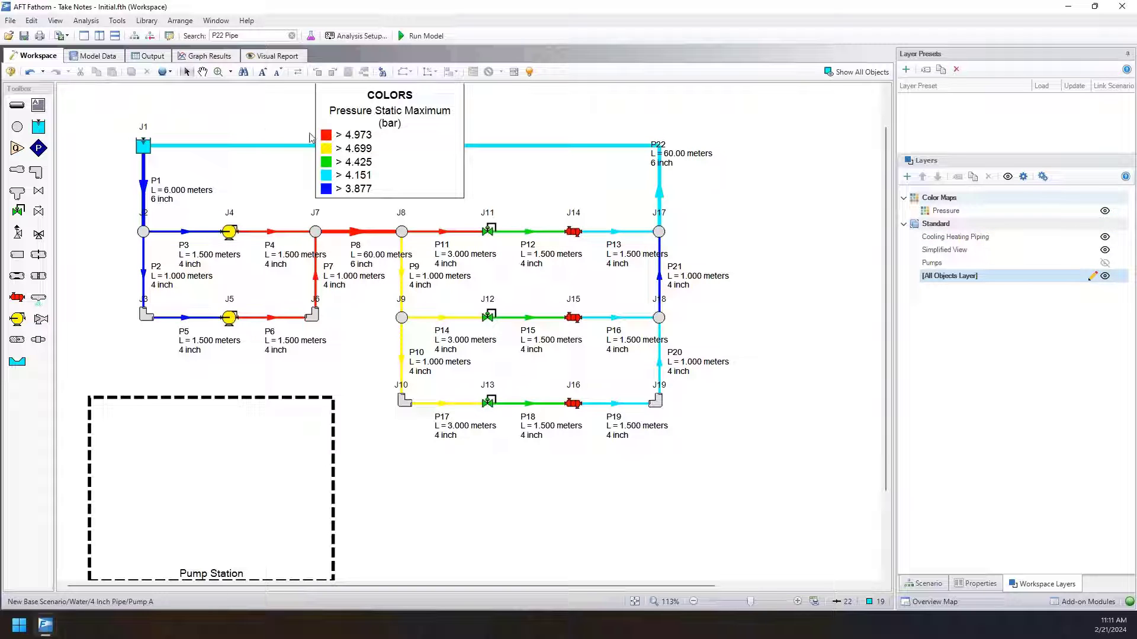
# Create a new color map layer named Velocity.
pyautogui.click(908, 178)
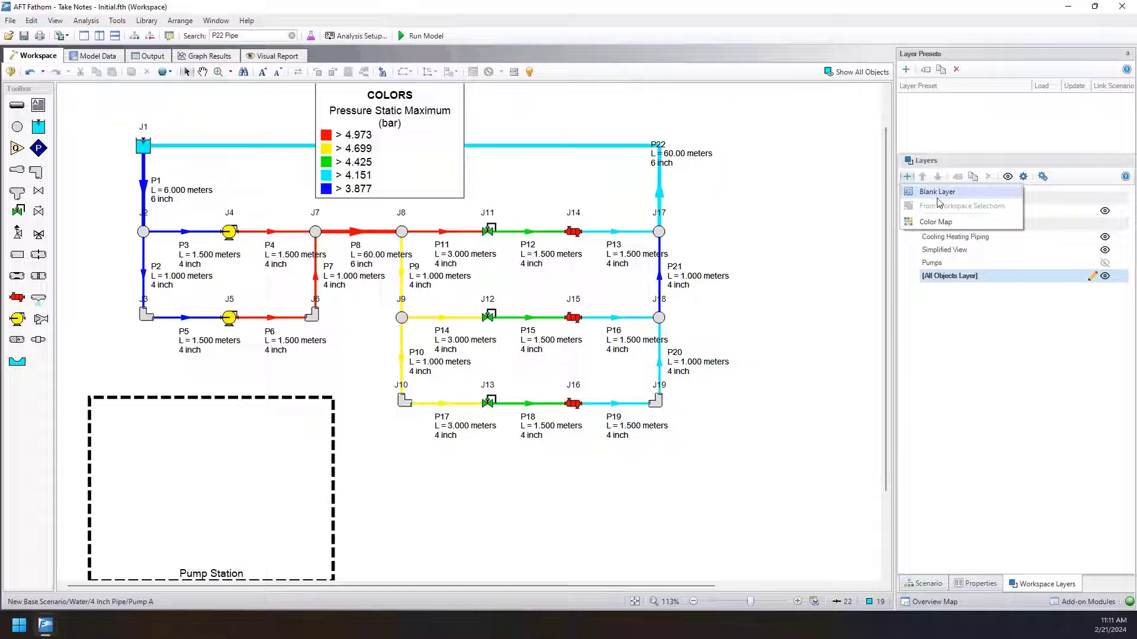
pyautogui.click(937, 225)
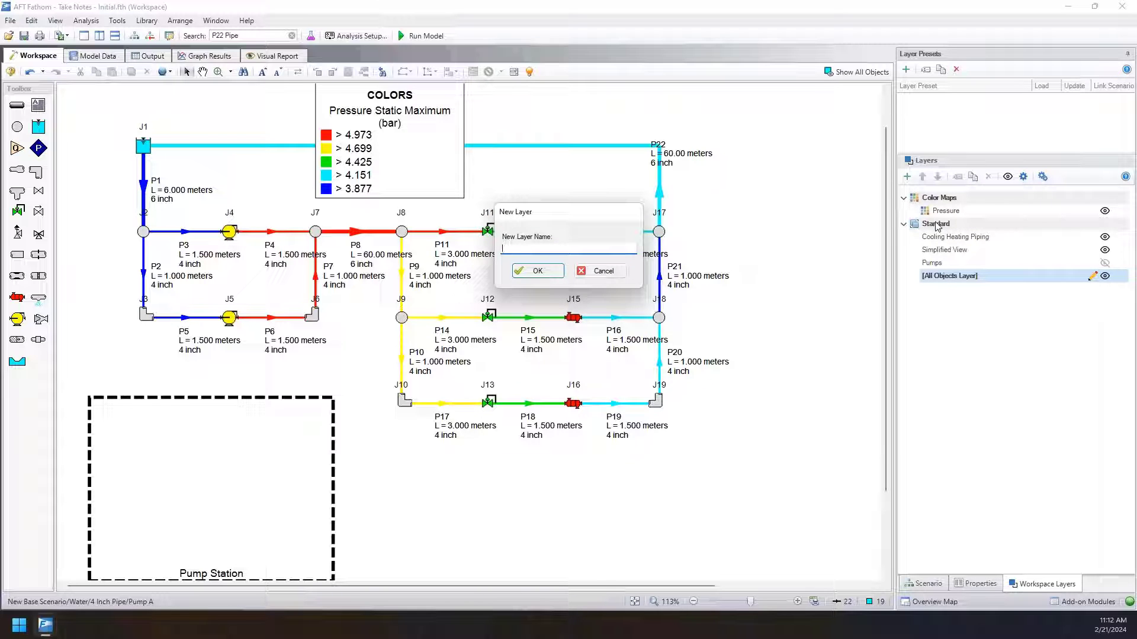
pyautogui.write('Velocity')
pyautogui.press('Return')
# Open the Velocity layer's settings and set its color map parameter to Velocity, keeping the dialog clear of the piping.
pyautogui.doubleClick(944, 210)
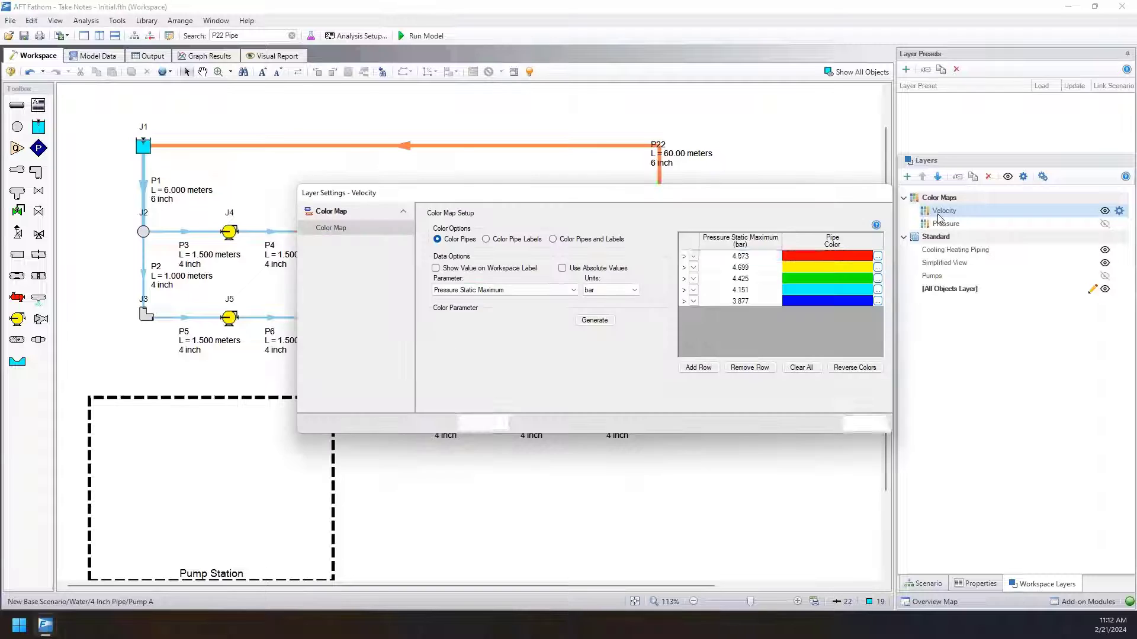
pyautogui.moveTo(712, 247)
pyautogui.mouseDown()
pyautogui.moveTo(694, 454)
pyautogui.moveTo(679, 456)
pyautogui.moveTo(717, 258)
pyautogui.mouseUp()
pyautogui.click(569, 351)
pyautogui.scroll(-5, 549, 402)
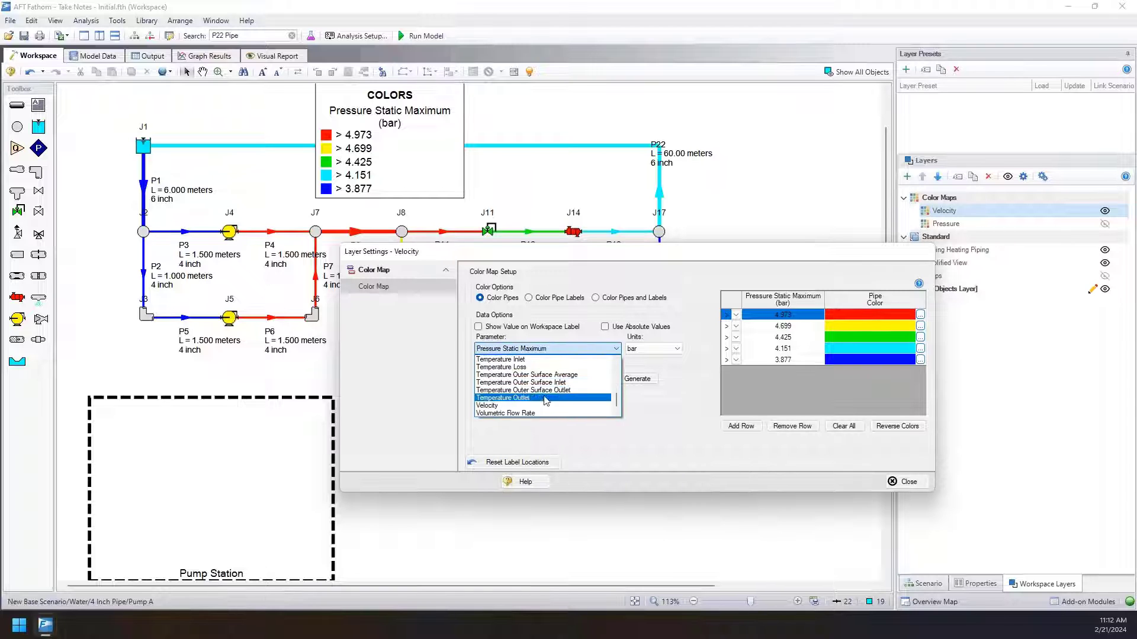
pyautogui.click(546, 406)
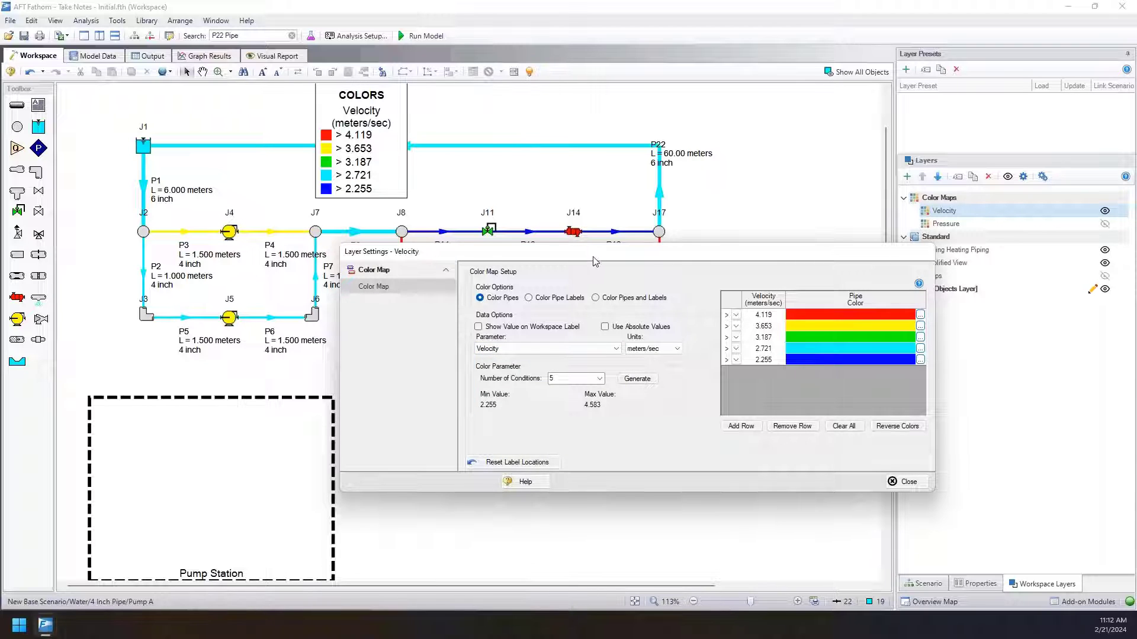
pyautogui.moveTo(595, 258); pyautogui.dragTo(574, 453)
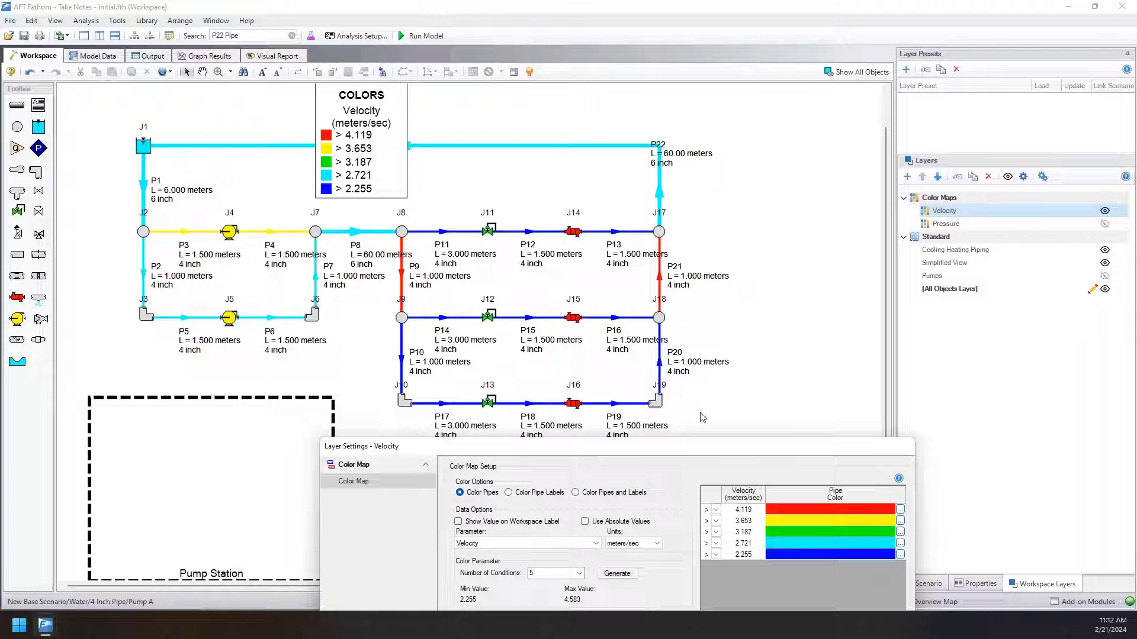
# Set the Velocity layer's highest color condition to 4 meters/sec, close its settings and display the layer.
pyautogui.click(742, 509)
pyautogui.write('4')
pyautogui.moveTo(675, 448); pyautogui.dragTo(595, 426)
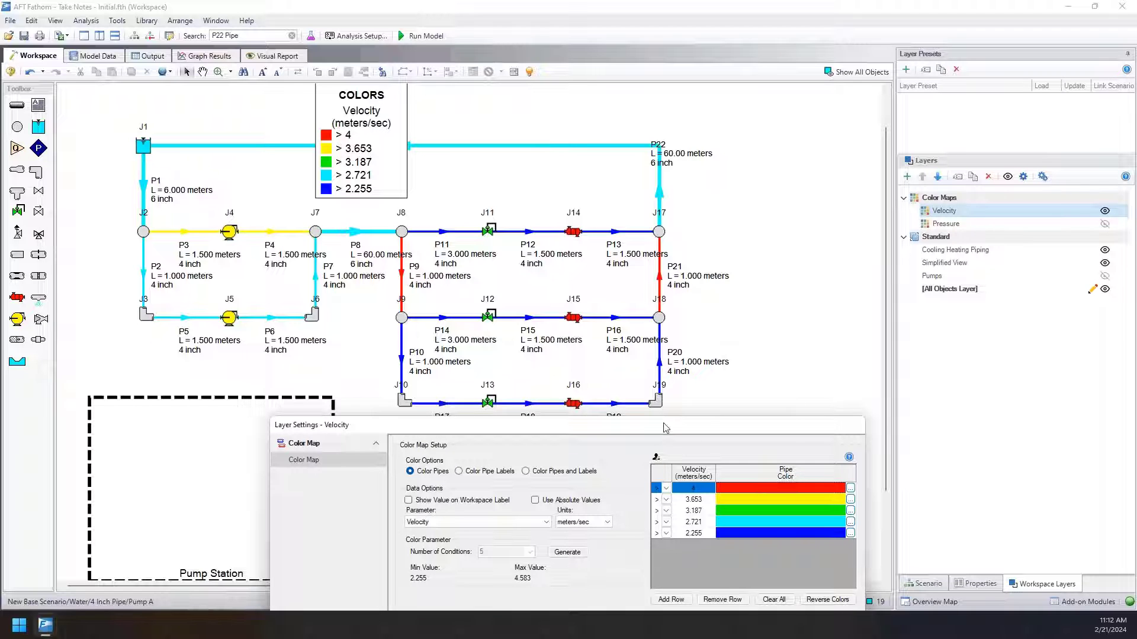
pyautogui.moveTo(665, 425); pyautogui.dragTo(677, 279)
pyautogui.click(847, 508)
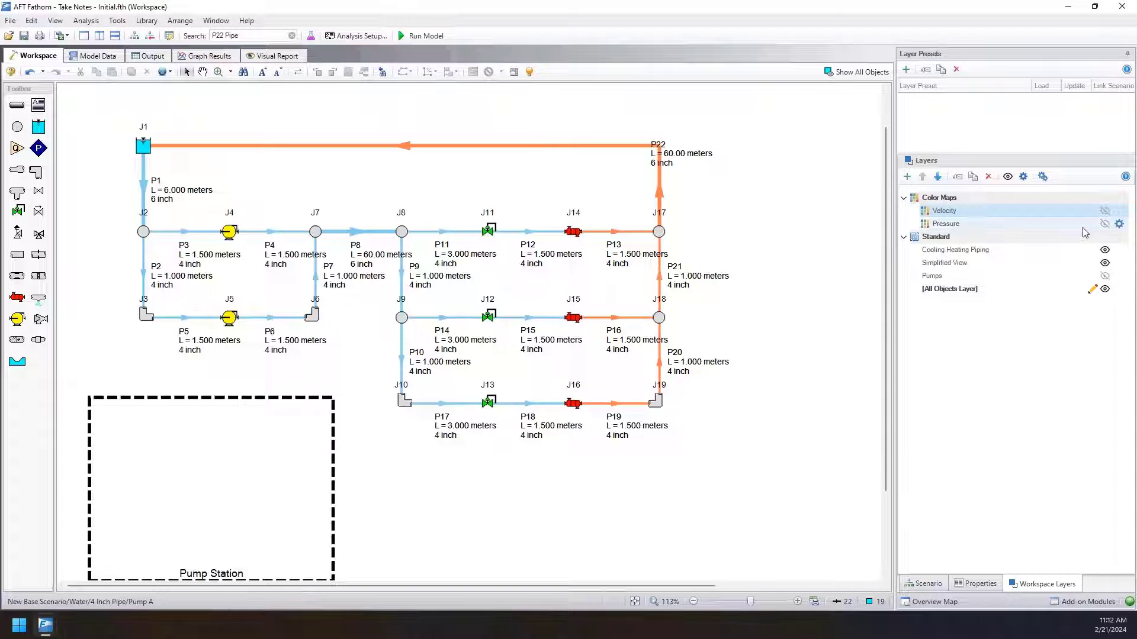
pyautogui.click(1105, 211)
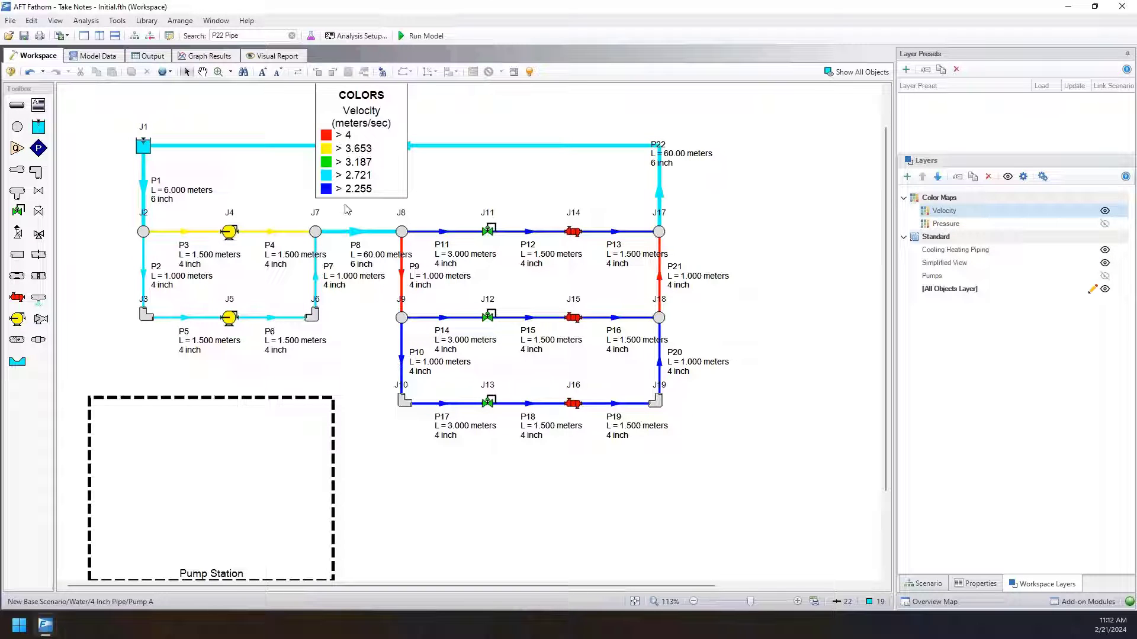
pyautogui.moveTo(748, 111); pyautogui.dragTo(453, 553)
pyautogui.click(527, 545)
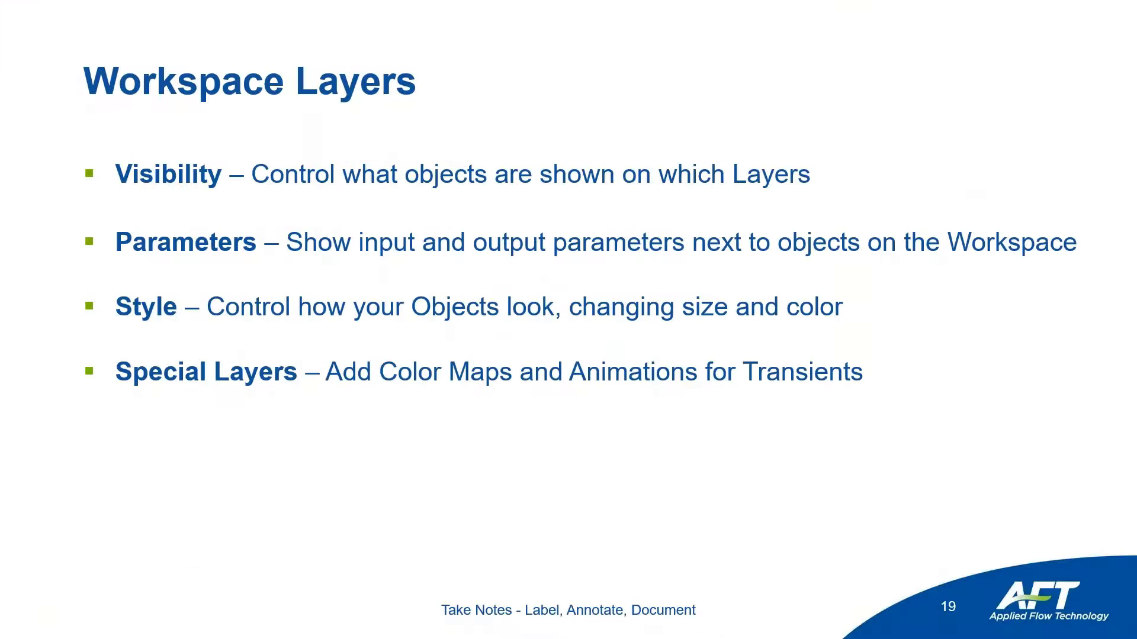
pyautogui.press('Right')
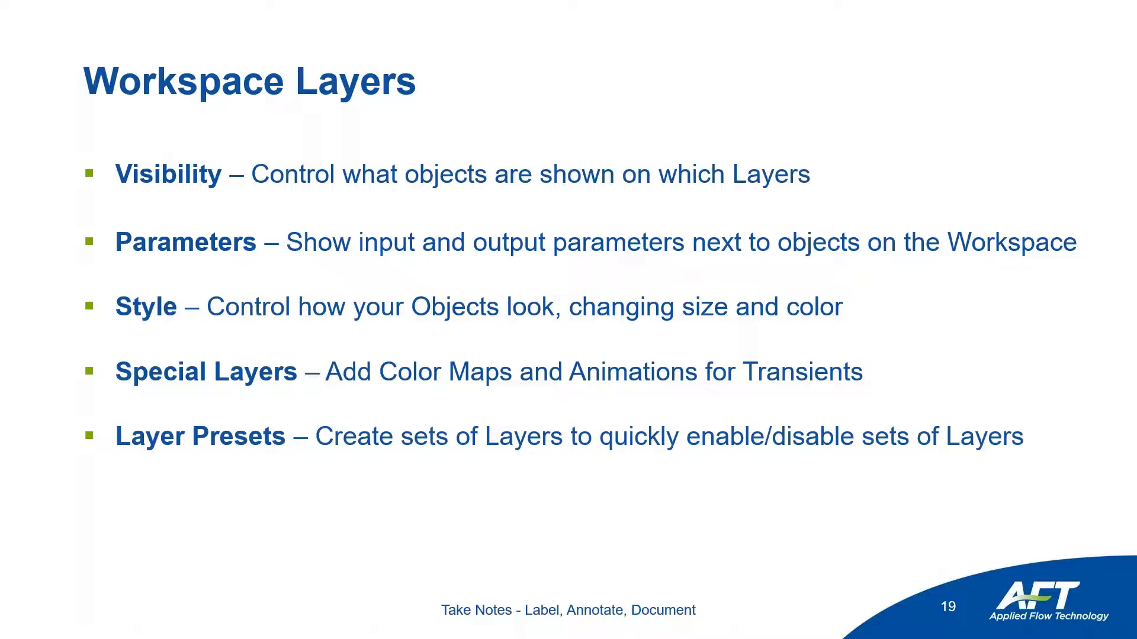
pyautogui.press('Right')
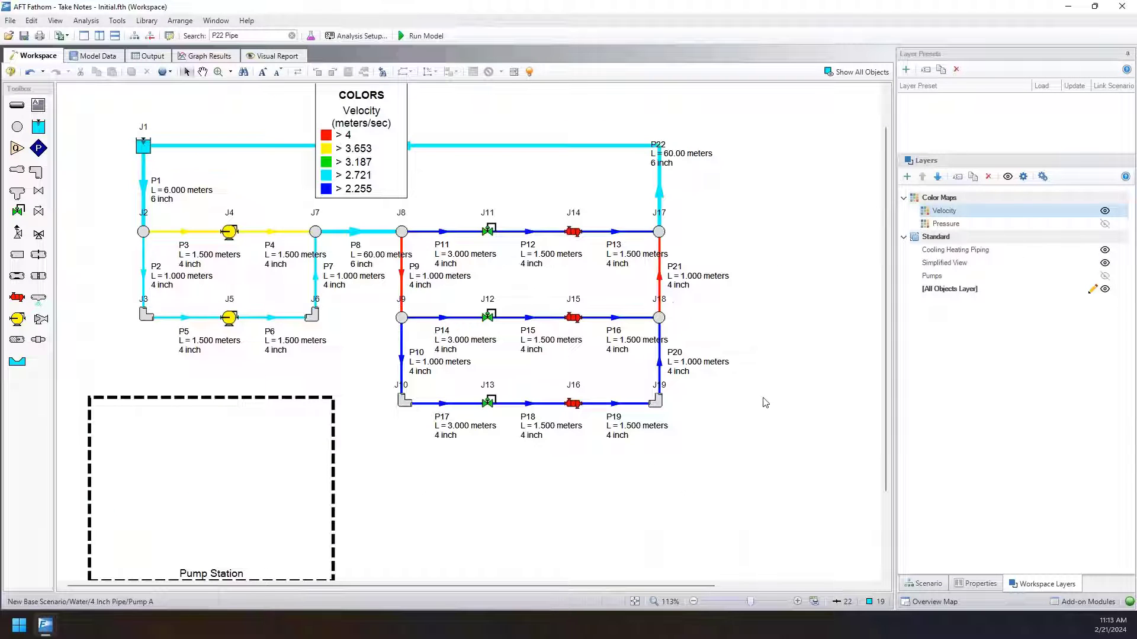
# Hide the Simplified View, All Objects and Velocity layers, leaving only the Cooling Heating Piping layer shown and selected.
pyautogui.click(1105, 264)
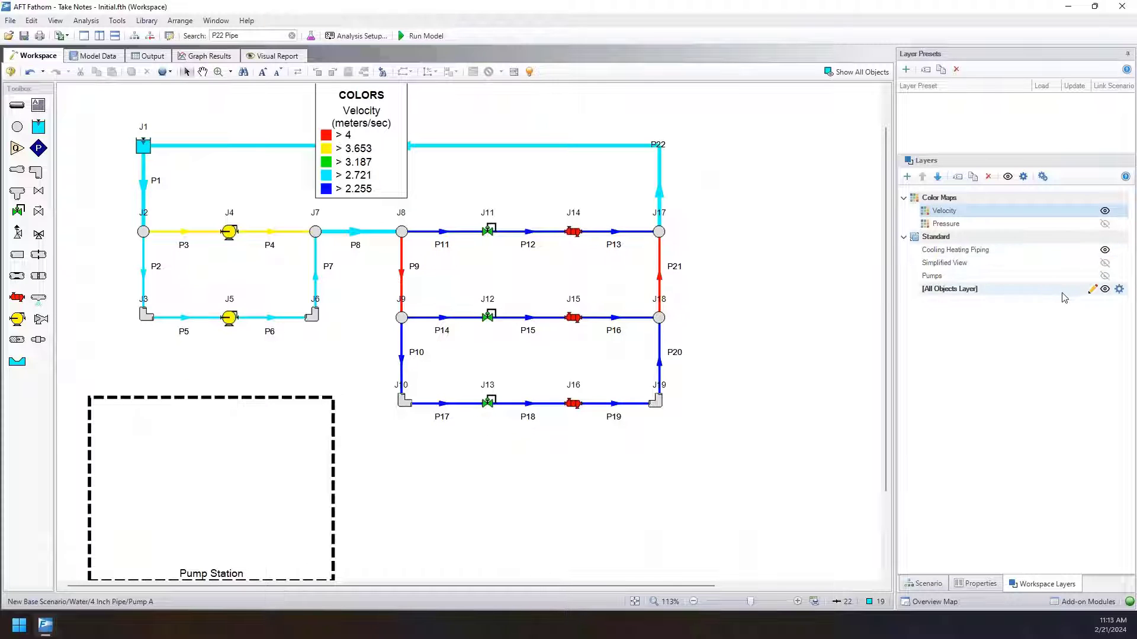
pyautogui.click(1105, 289)
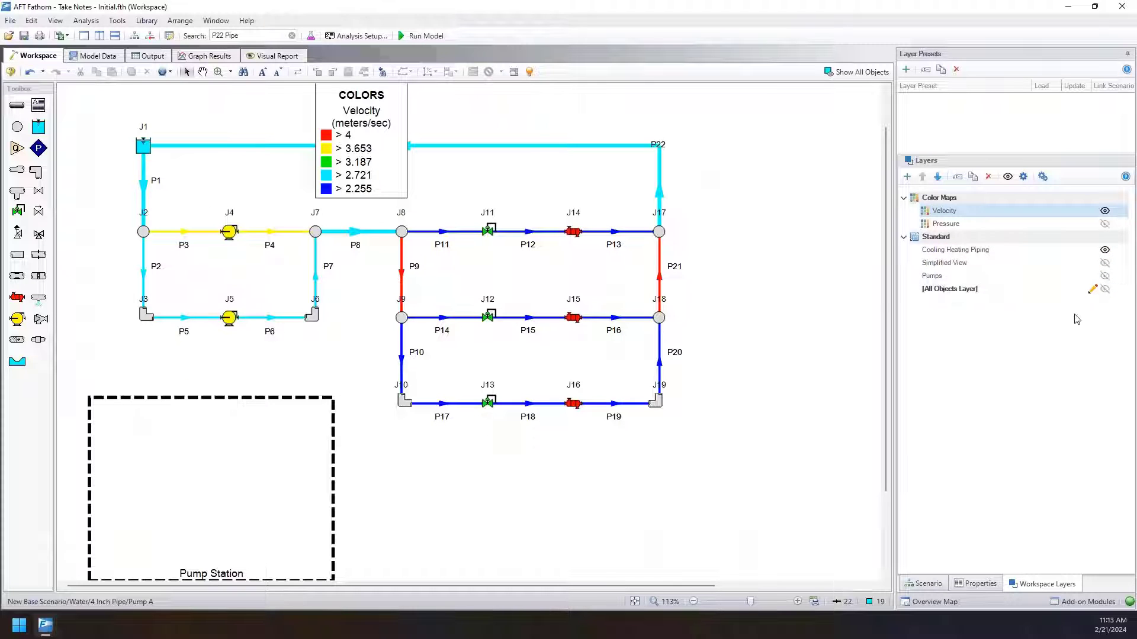
pyautogui.click(974, 251)
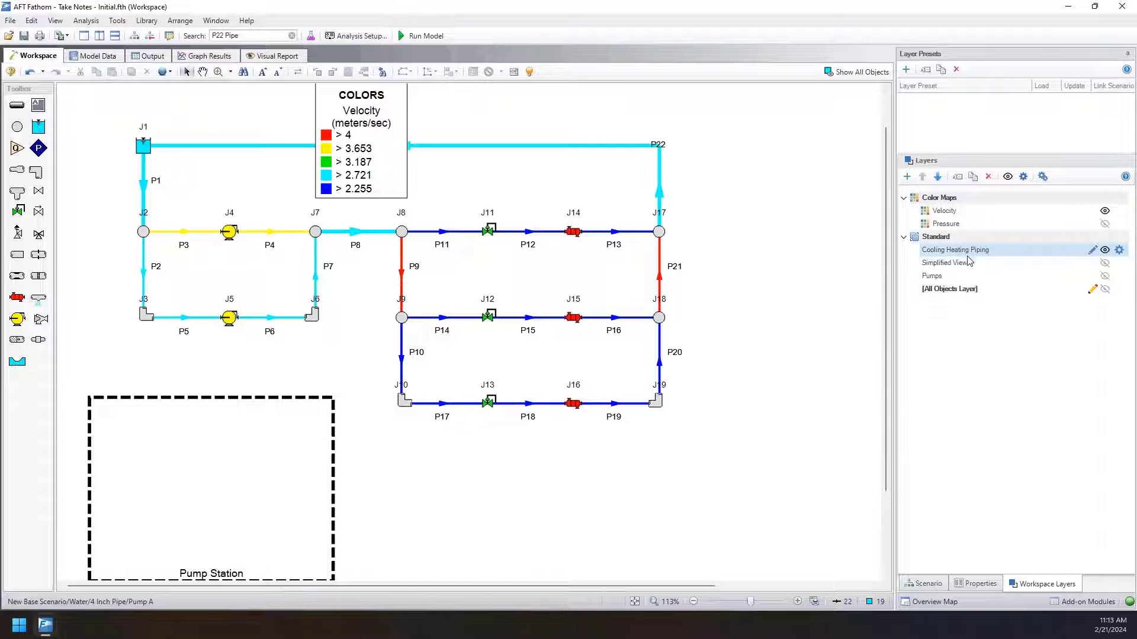
pyautogui.click(1105, 211)
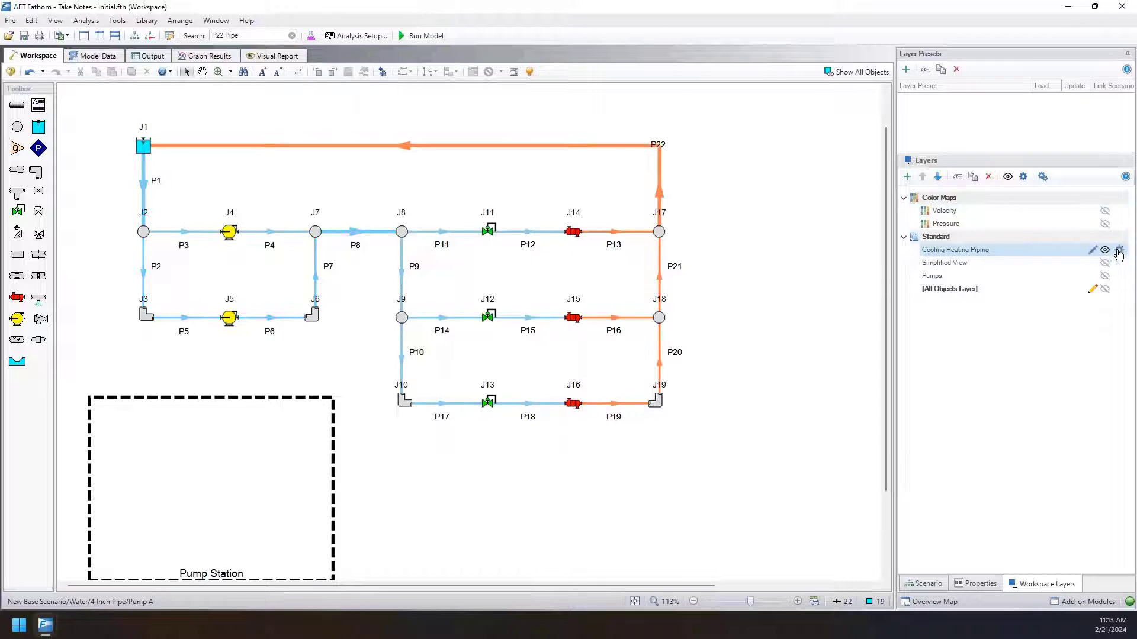
# Create a layer preset named Color Coded from the current layer visibility.
pyautogui.click(907, 71)
pyautogui.write('Color Coded')
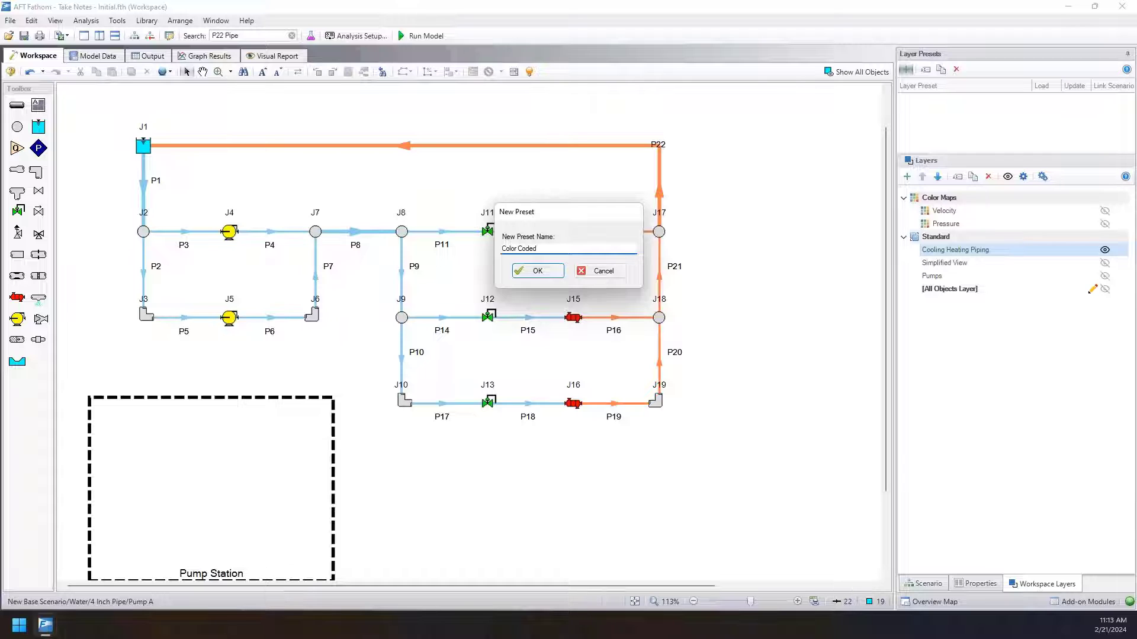
pyautogui.press('Return')
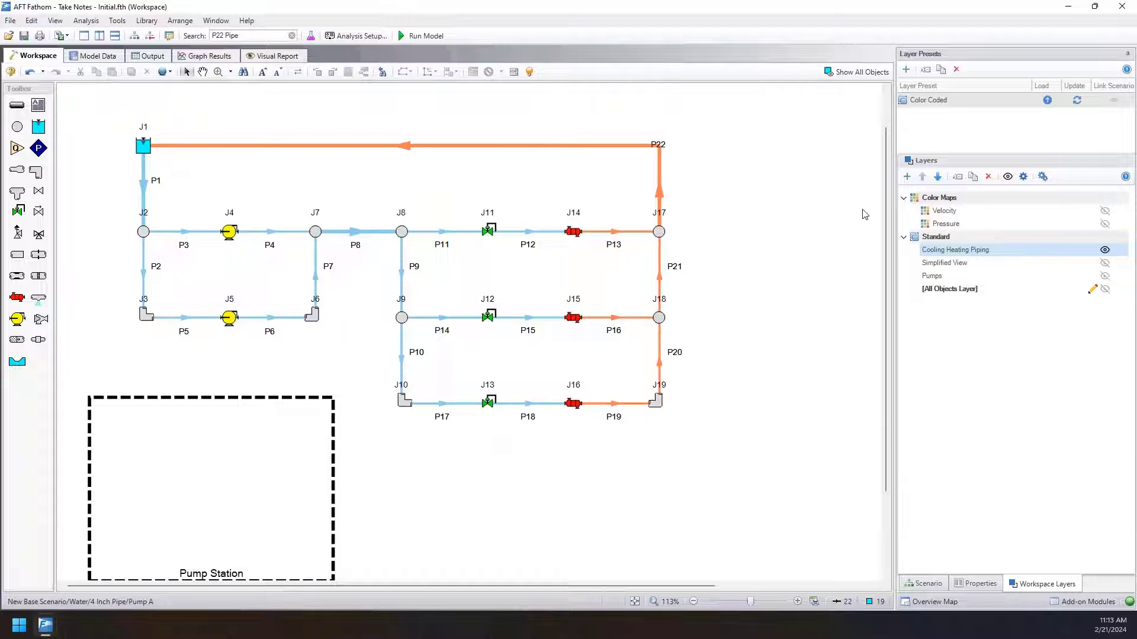
# Show all standard layers, reload the Color Coded preset and make the Pumps layer visible as well.
pyautogui.click(1007, 177)
pyautogui.click(1008, 177)
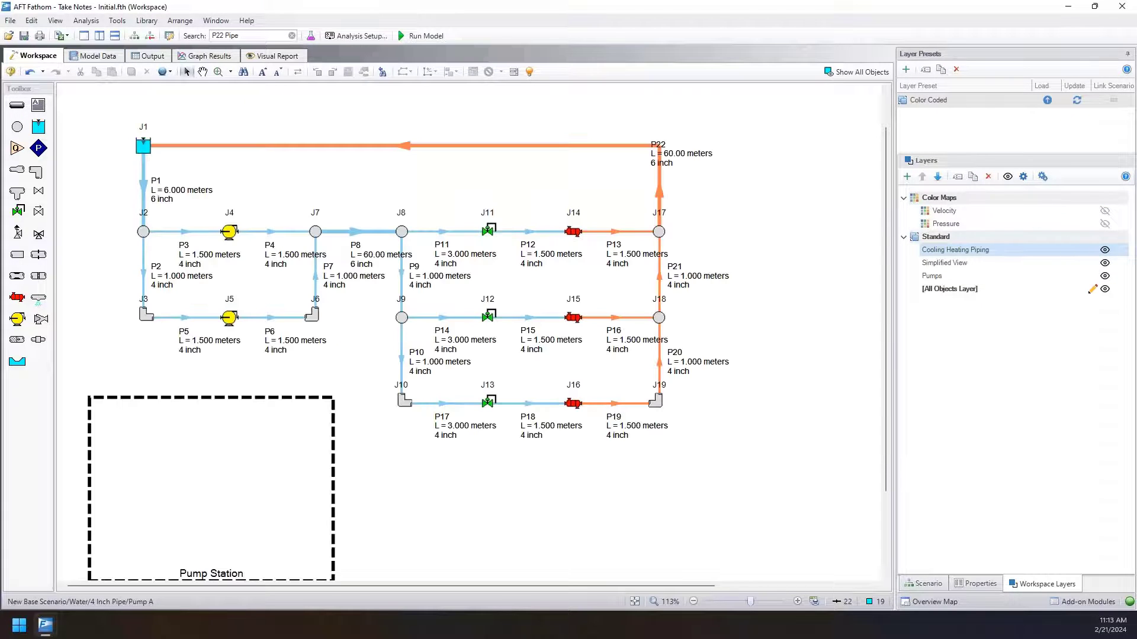
pyautogui.doubleClick(921, 106)
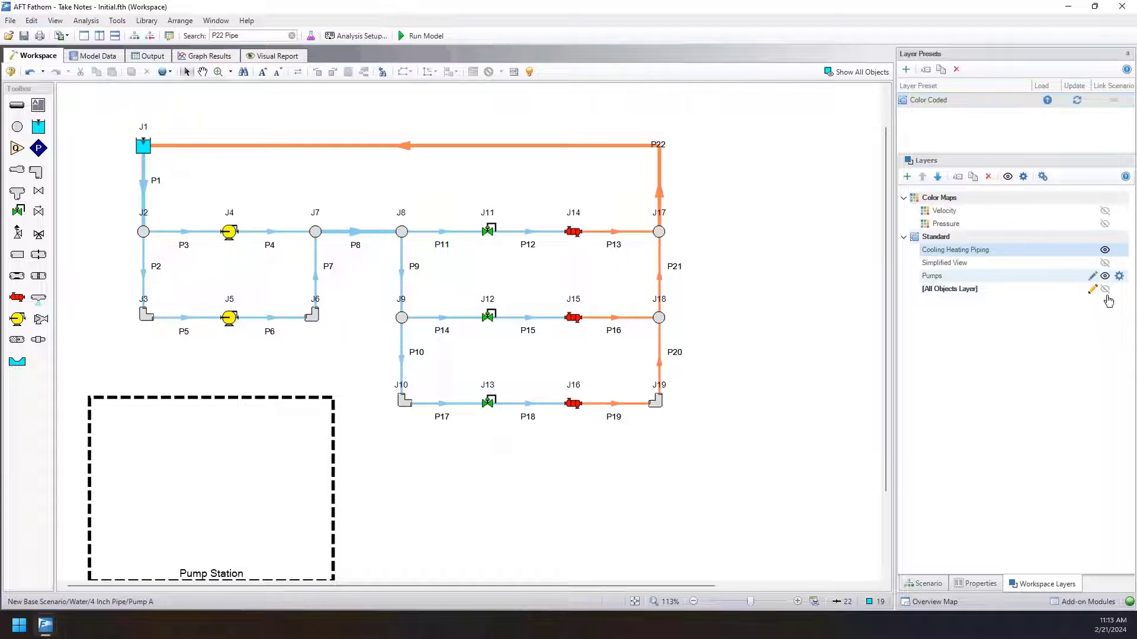
# Hide the Cooling Heating Piping layer, update the Color Coded preset, and test reloading it with all standard layers shown.
pyautogui.click(1105, 250)
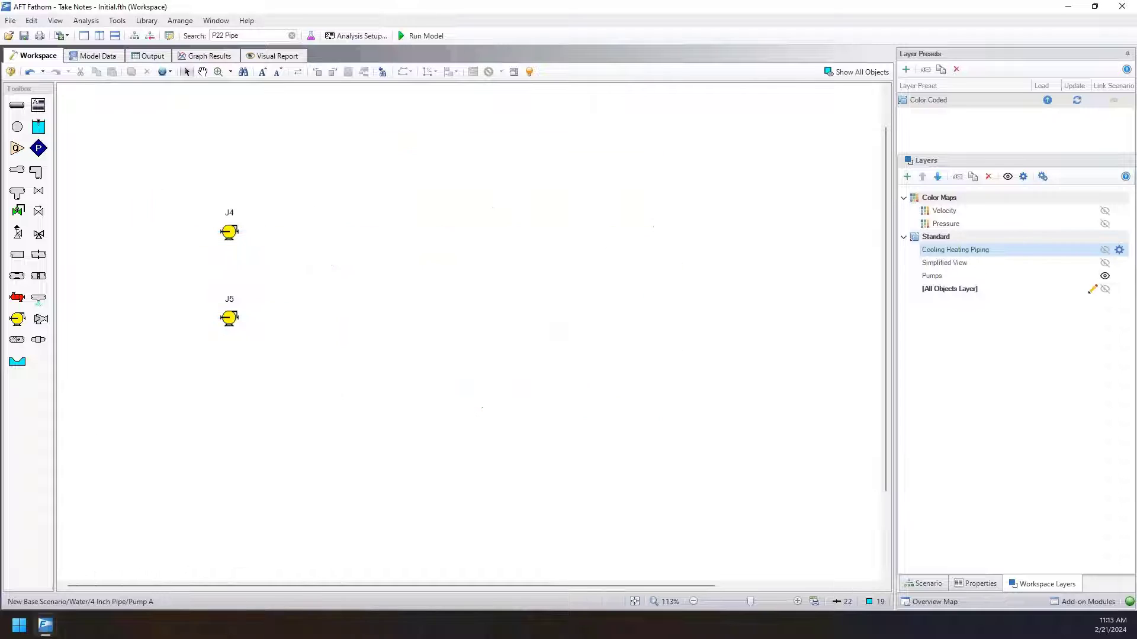
pyautogui.click(1078, 101)
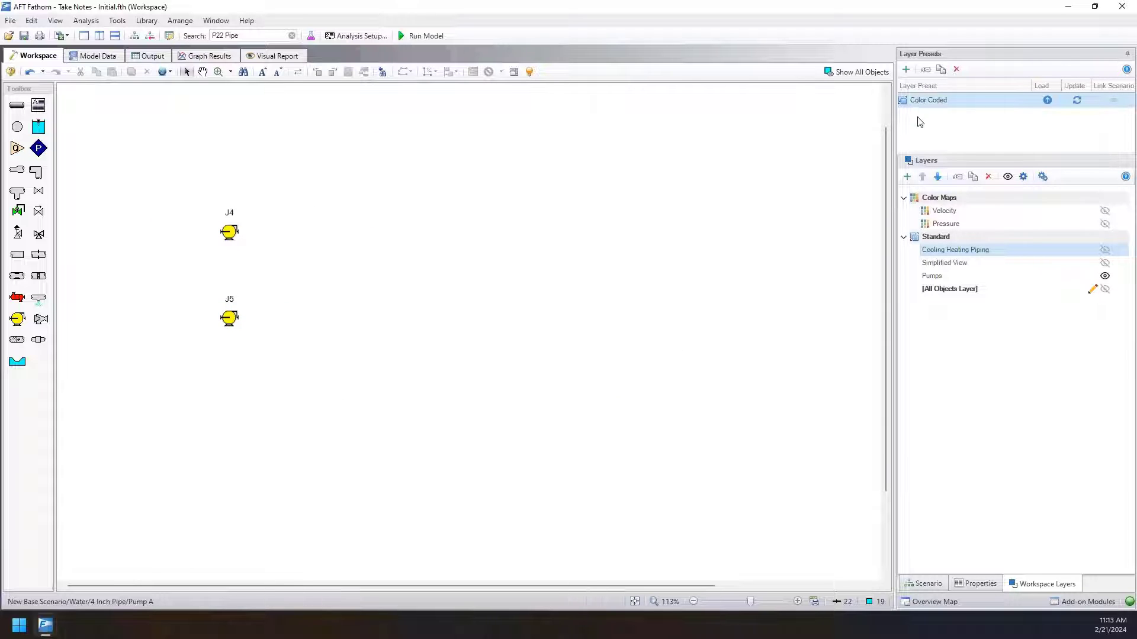
pyautogui.click(1008, 177)
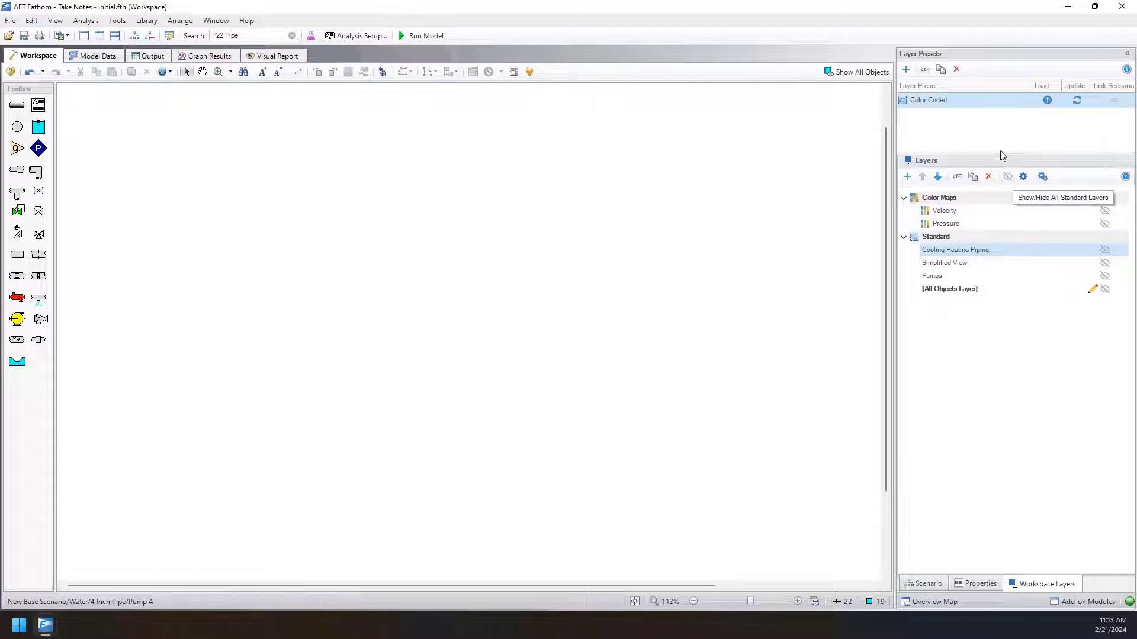
pyautogui.click(1007, 177)
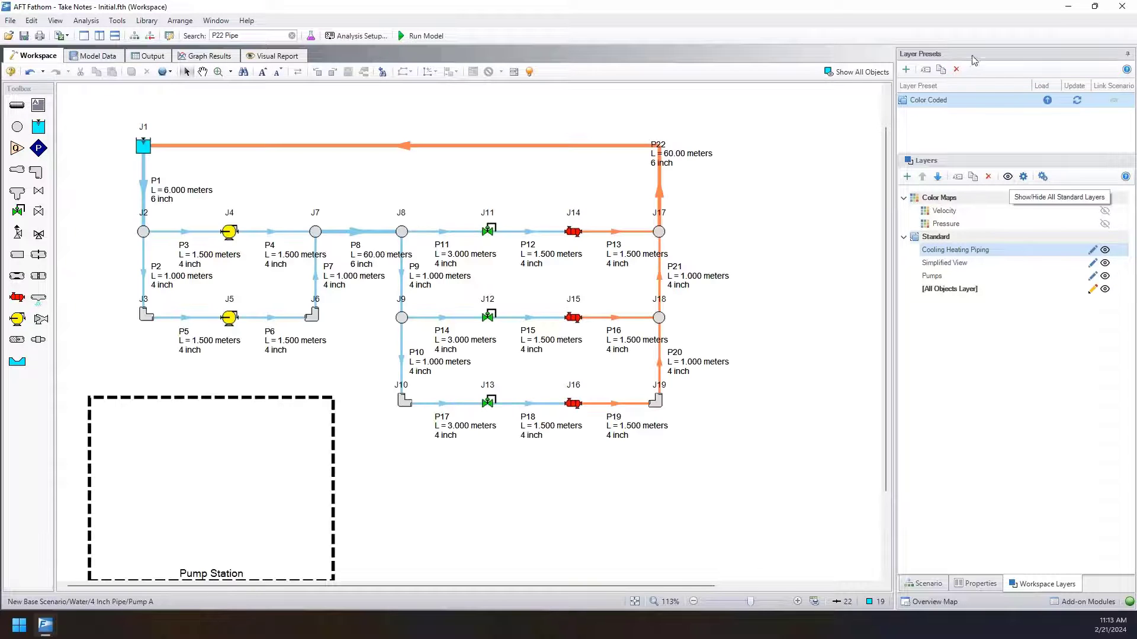
pyautogui.click(983, 98)
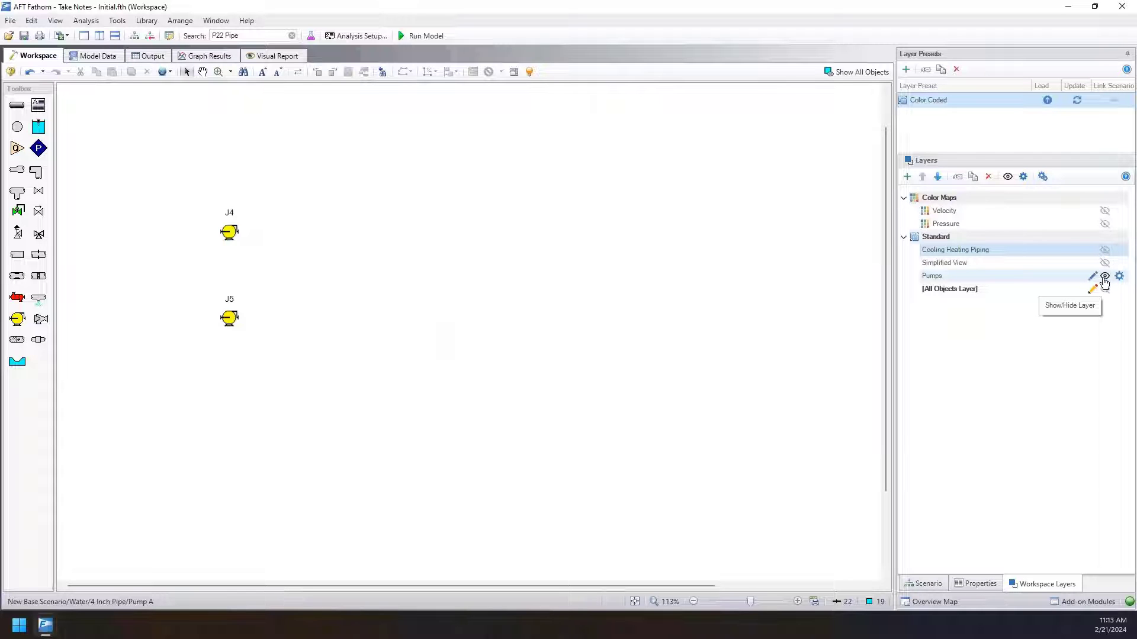
# Update the Color Coded preset with Cooling Heating Piping and Pumps visible, and reload it after hiding all standard layers.
pyautogui.click(1105, 249)
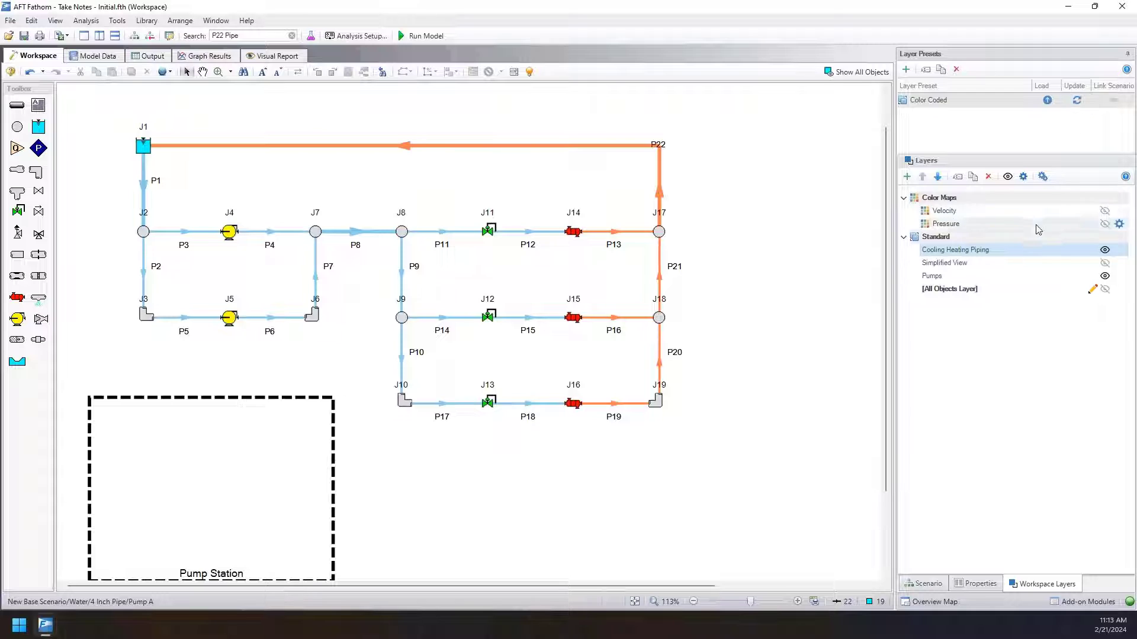
pyautogui.click(1077, 101)
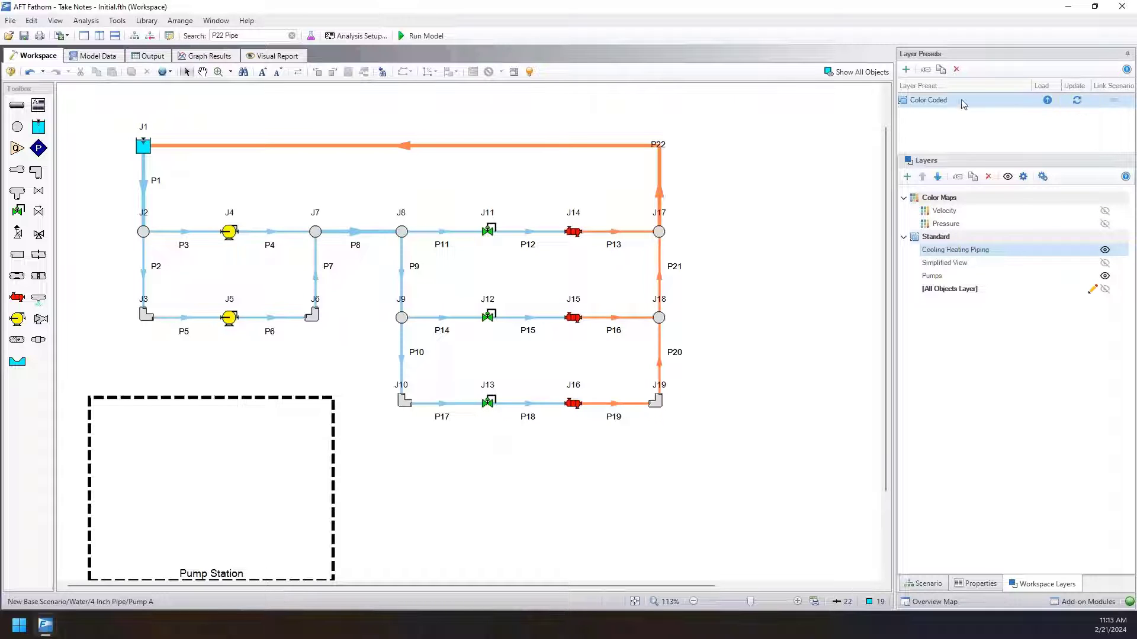
pyautogui.click(1007, 176)
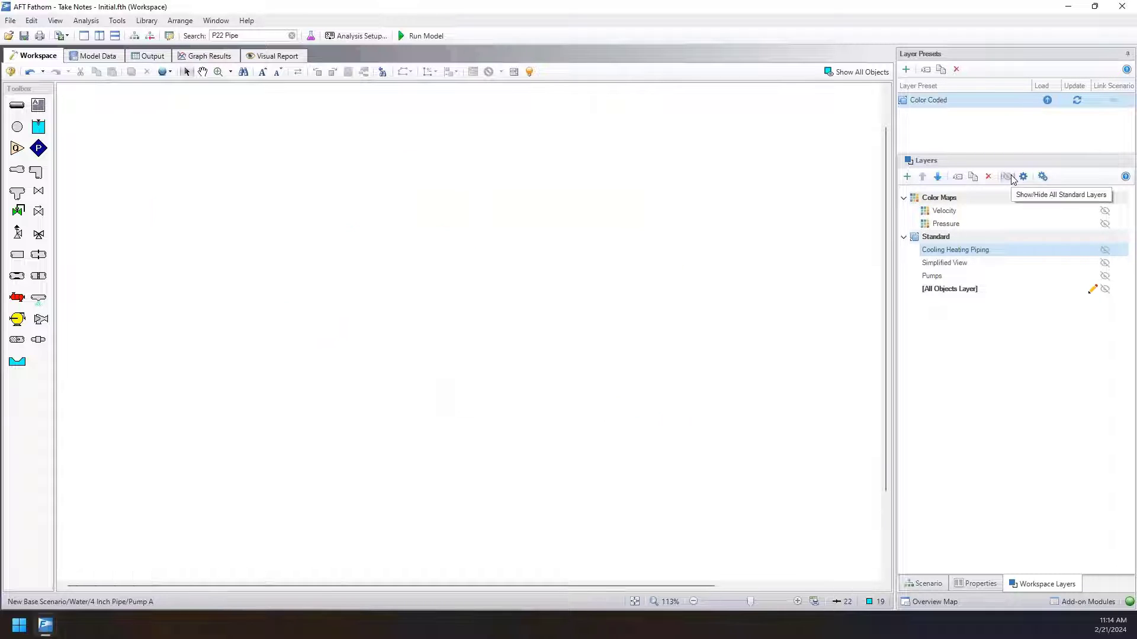
pyautogui.click(1048, 100)
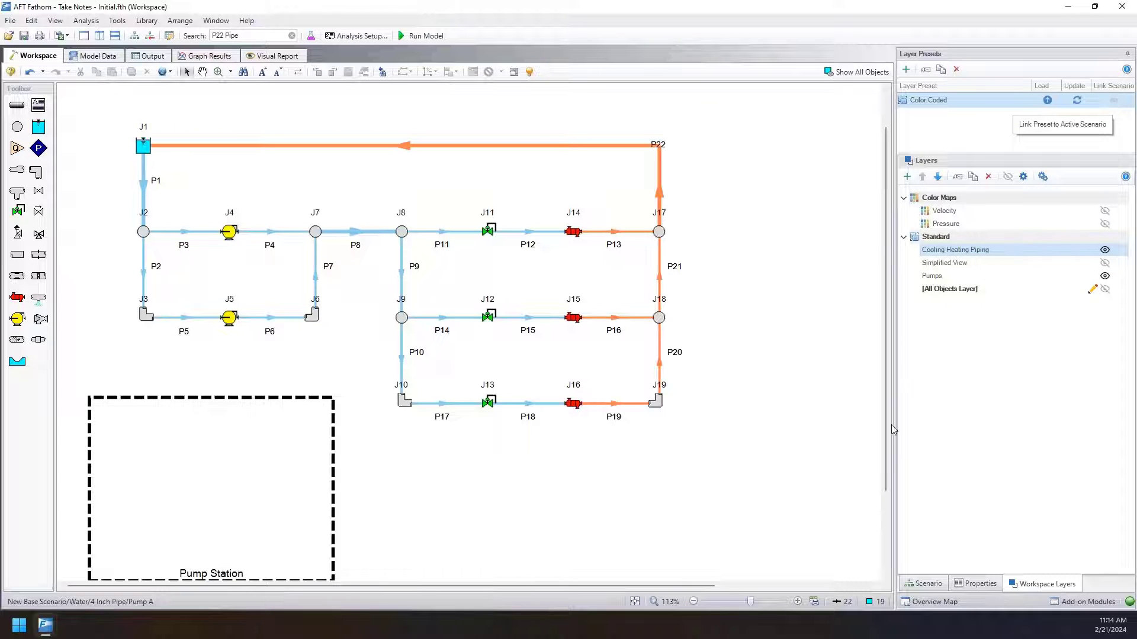
# Check the active scenario, link the Color Coded preset to it, and show all standard layers.
pyautogui.click(924, 584)
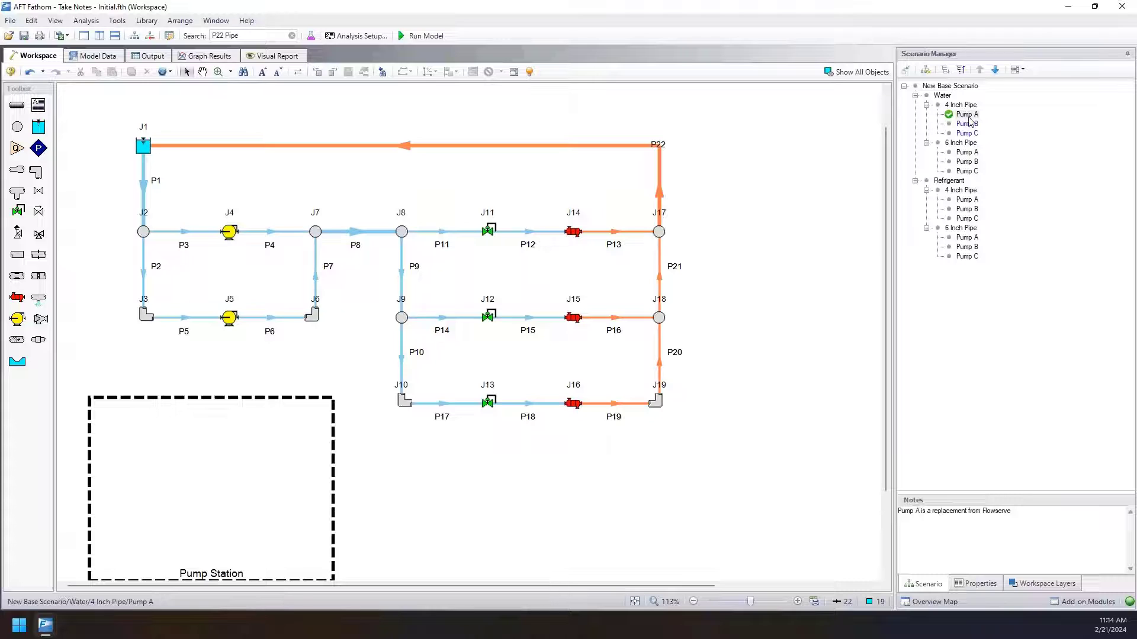
pyautogui.click(1063, 589)
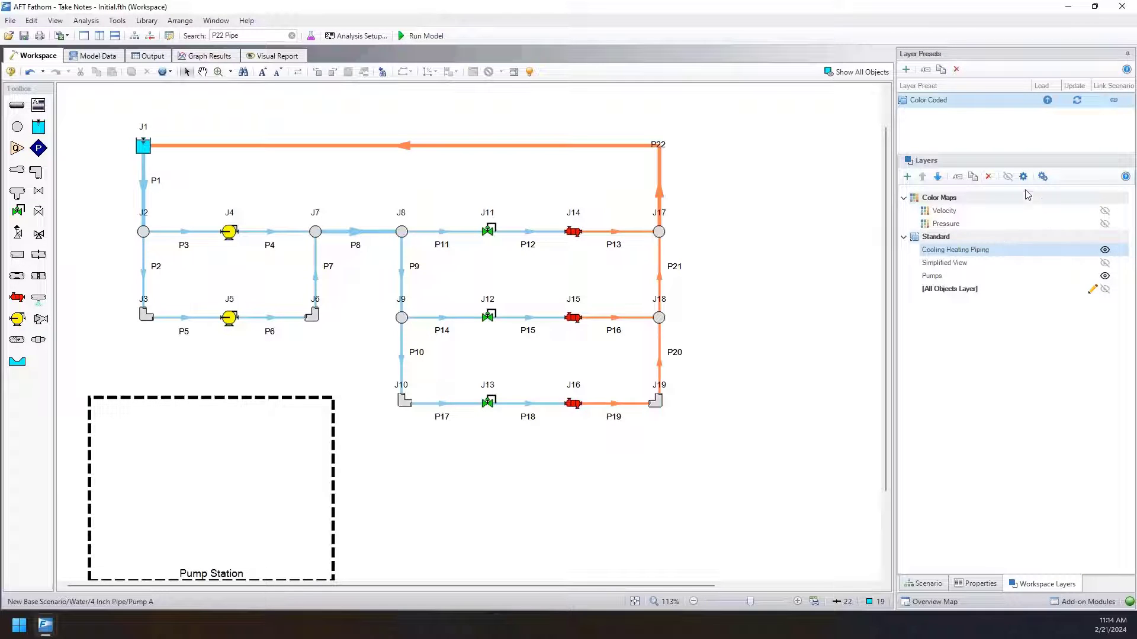
pyautogui.click(1002, 176)
pyautogui.click(1002, 175)
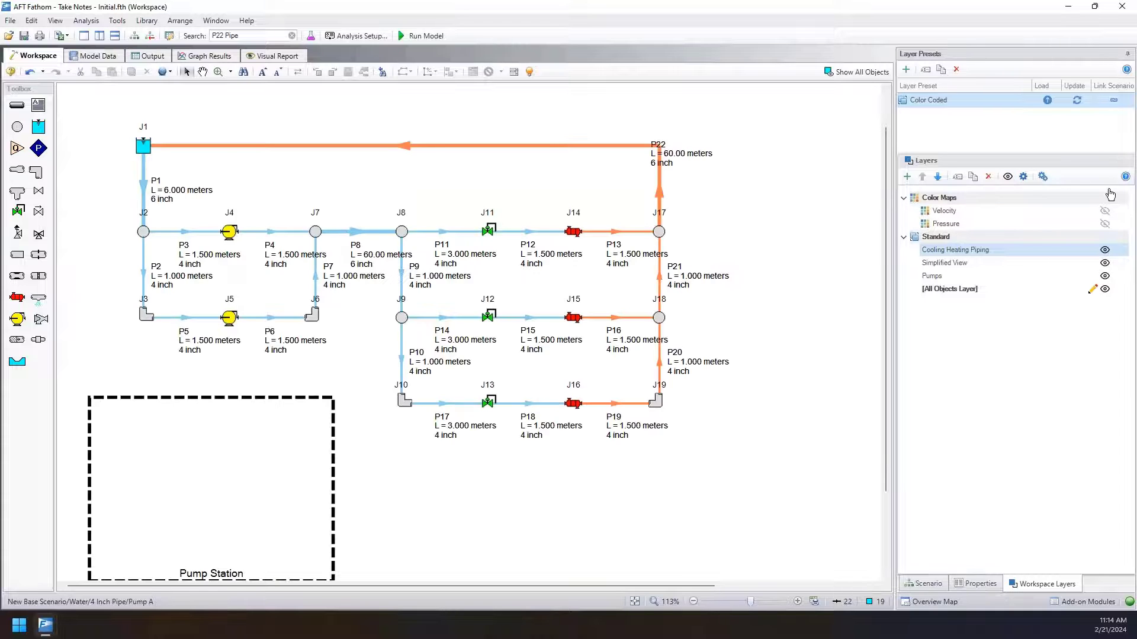
# Switch to the Water 4 Inch Pipe scenario Pump B and back to Pump A, and check which workspace layers are shown.
pyautogui.click(925, 584)
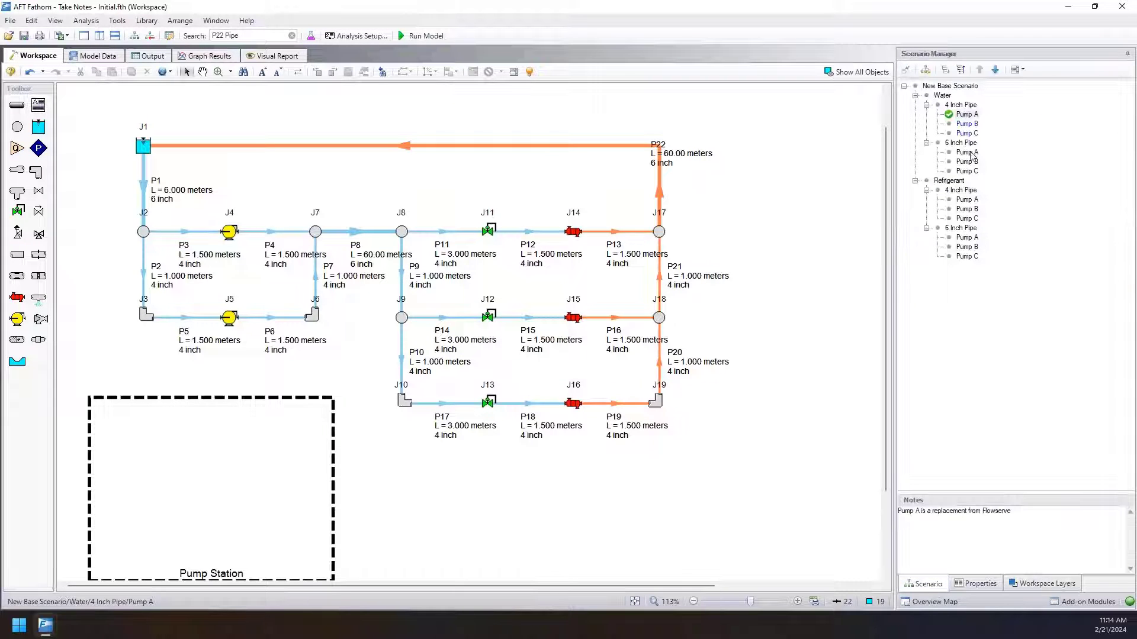
pyautogui.doubleClick(970, 123)
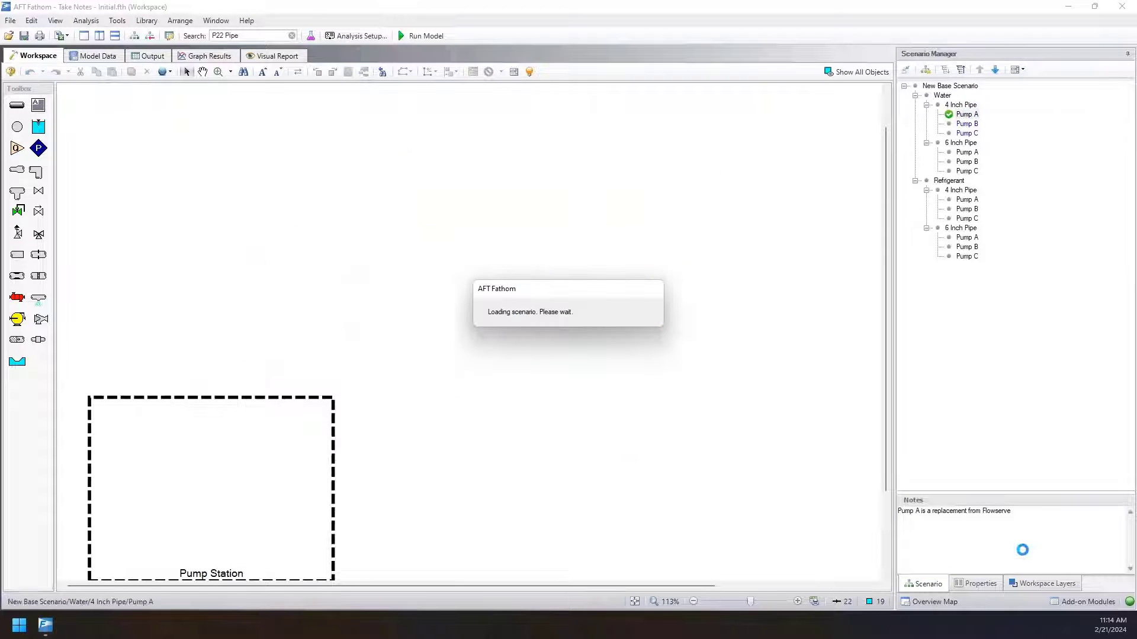
pyautogui.click(1023, 579)
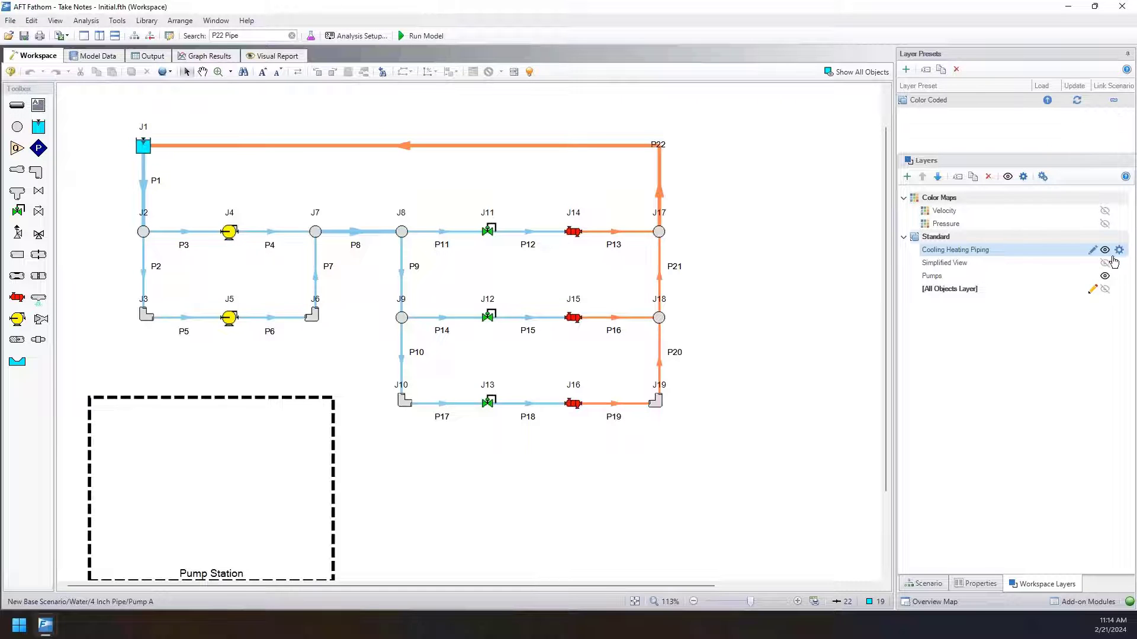
pyautogui.click(1104, 276)
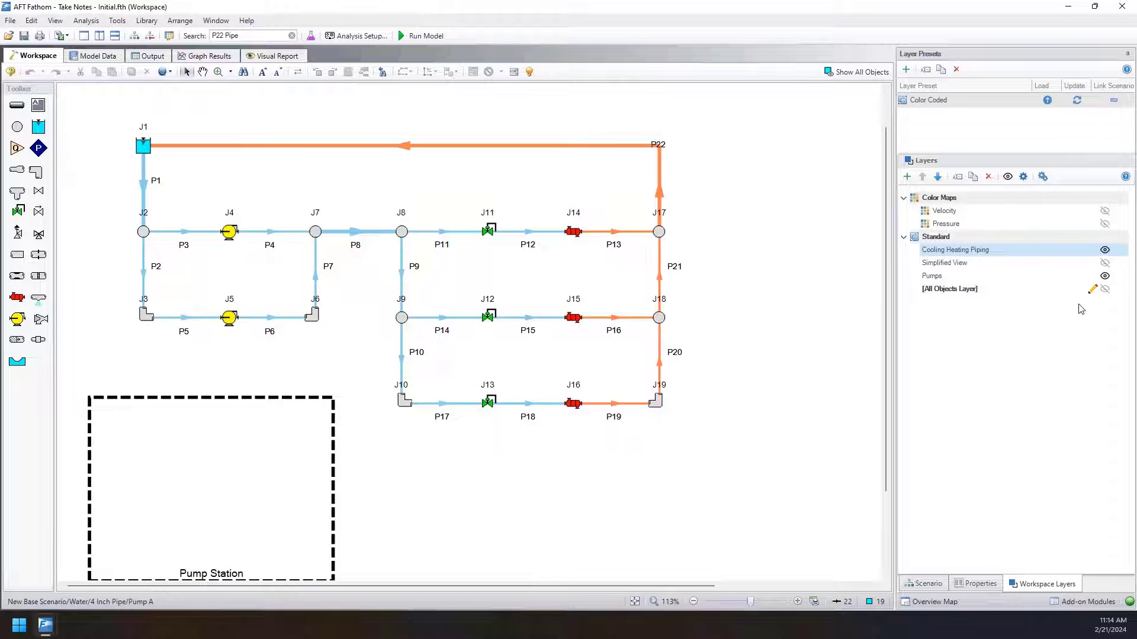